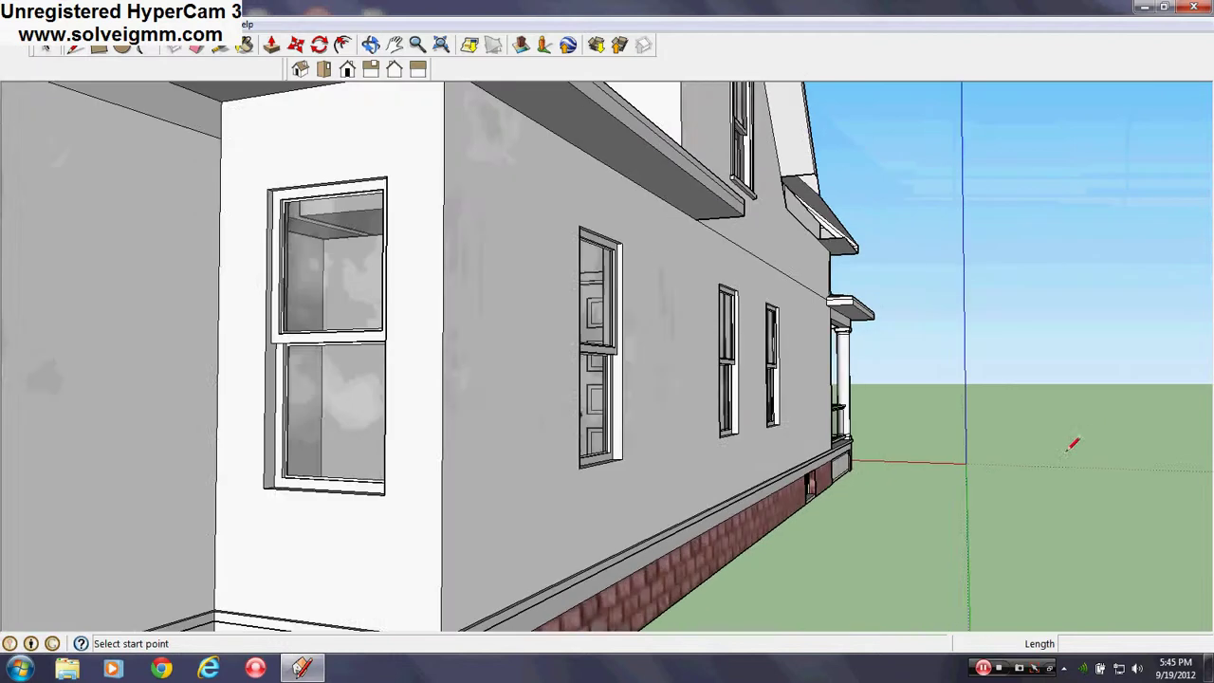
Examine the house exterior on all sides, comparing the unfinished side wall's trim with the finished opposite side
{"action": "scroll", "coordinate": [474, 470], "scroll_direction": "down", "scroll_amount": 3}
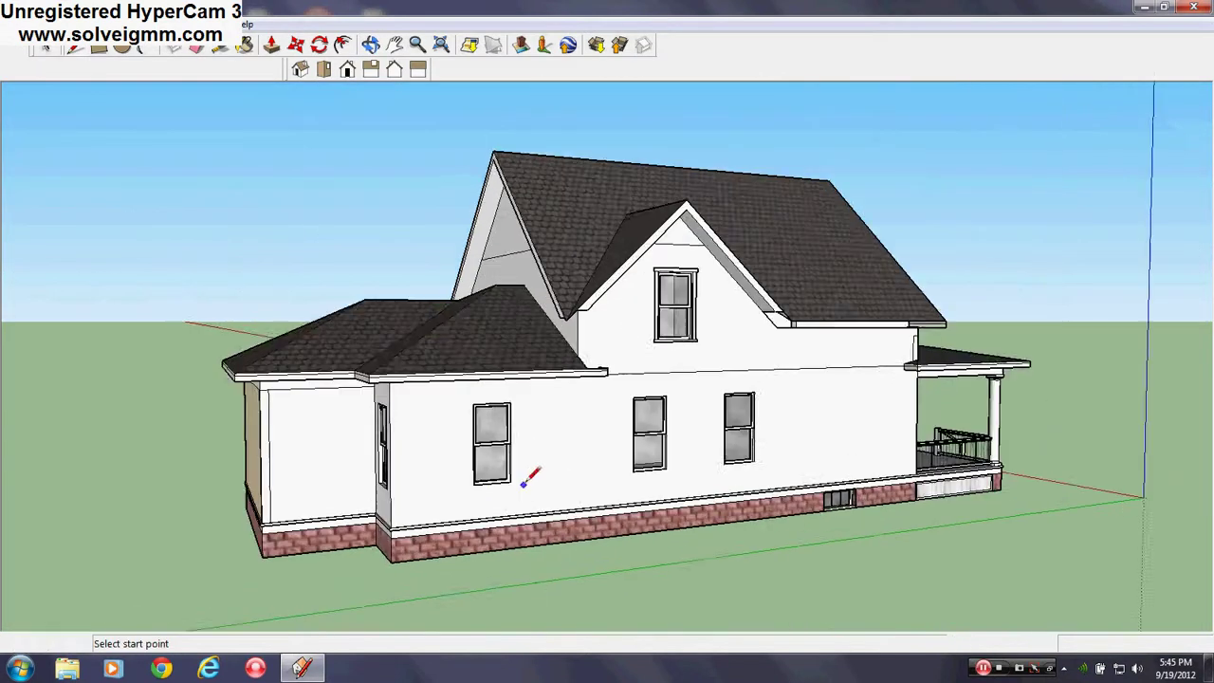
{"action": "mouse_move", "coordinate": [531, 474]}
{"action": "middle_mouse_down"}
{"action": "mouse_move", "coordinate": [537, 466]}
{"action": "mouse_move", "coordinate": [247, 488]}
{"action": "mouse_move", "coordinate": [250, 408]}
{"action": "mouse_move", "coordinate": [274, 415]}
{"action": "middle_mouse_up"}
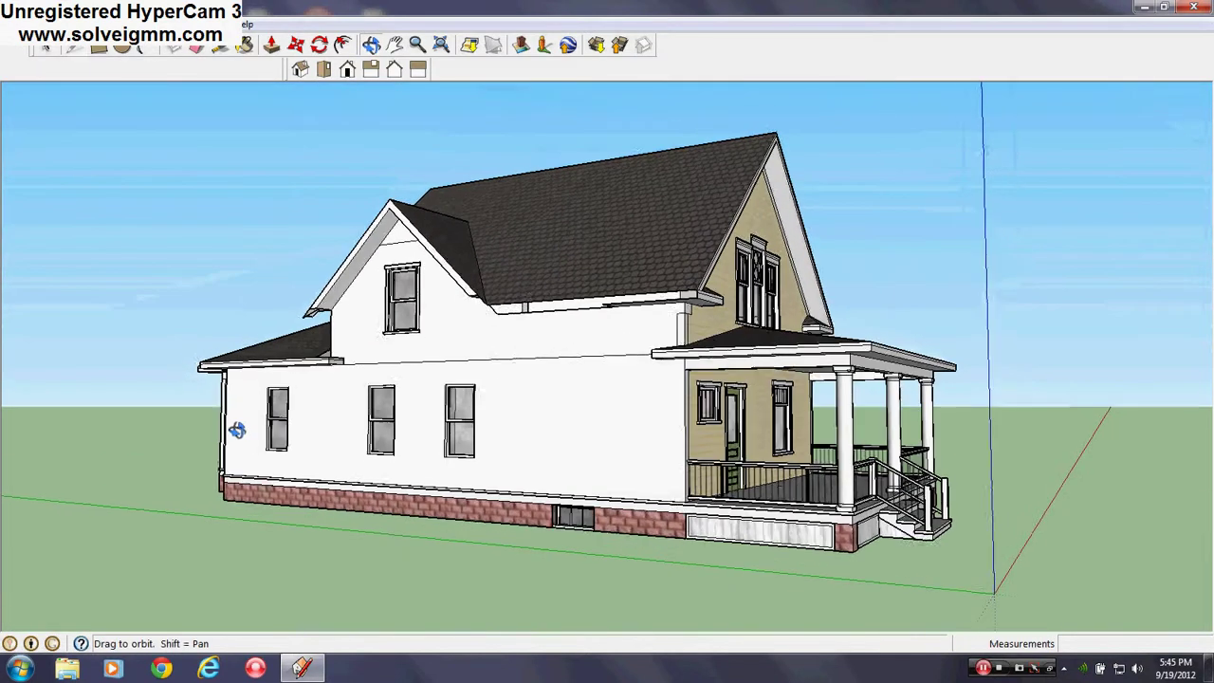
{"action": "scroll", "coordinate": [348, 433], "scroll_direction": "up", "scroll_amount": 3}
{"action": "scroll", "coordinate": [317, 440], "scroll_direction": "down", "scroll_amount": 2}
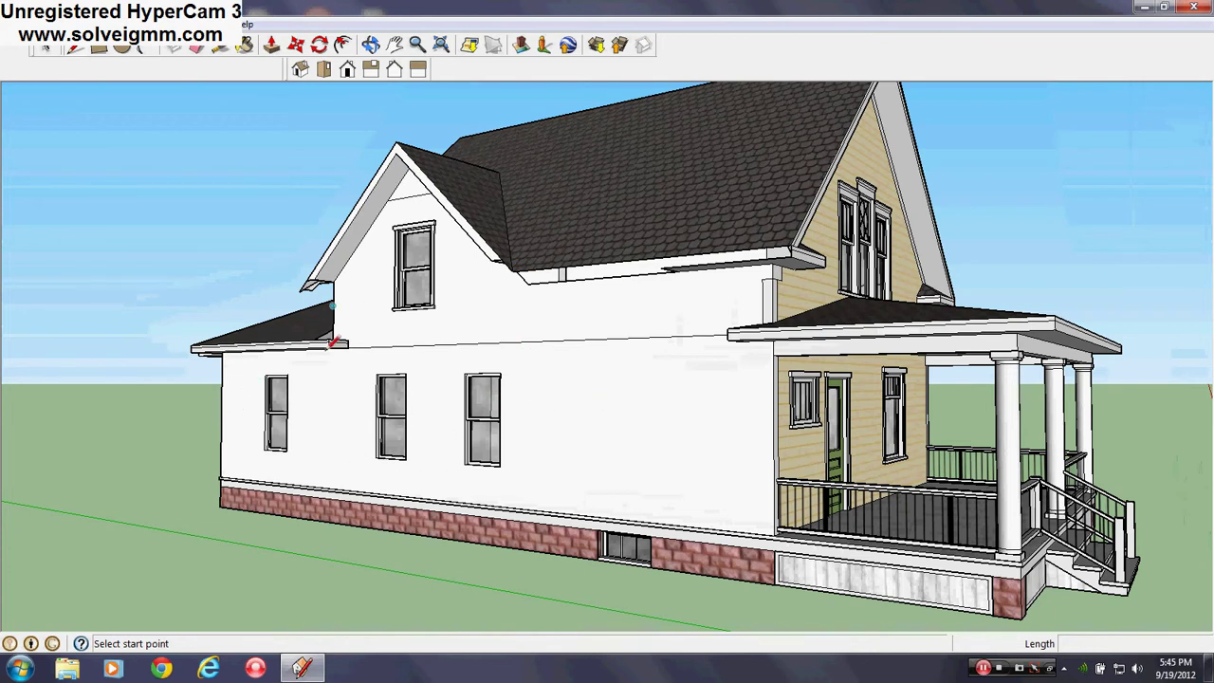
{"action": "mouse_move", "coordinate": [332, 343]}
{"action": "middle_mouse_down"}
{"action": "mouse_move", "coordinate": [645, 430]}
{"action": "mouse_move", "coordinate": [767, 409]}
{"action": "middle_mouse_up"}
{"action": "mouse_move", "coordinate": [237, 455]}
{"action": "middle_mouse_down"}
{"action": "mouse_move", "coordinate": [344, 458]}
{"action": "mouse_move", "coordinate": [496, 512]}
{"action": "mouse_move", "coordinate": [426, 515]}
{"action": "mouse_move", "coordinate": [366, 462]}
{"action": "mouse_move", "coordinate": [236, 456]}
{"action": "mouse_move", "coordinate": [347, 425]}
{"action": "middle_mouse_up"}
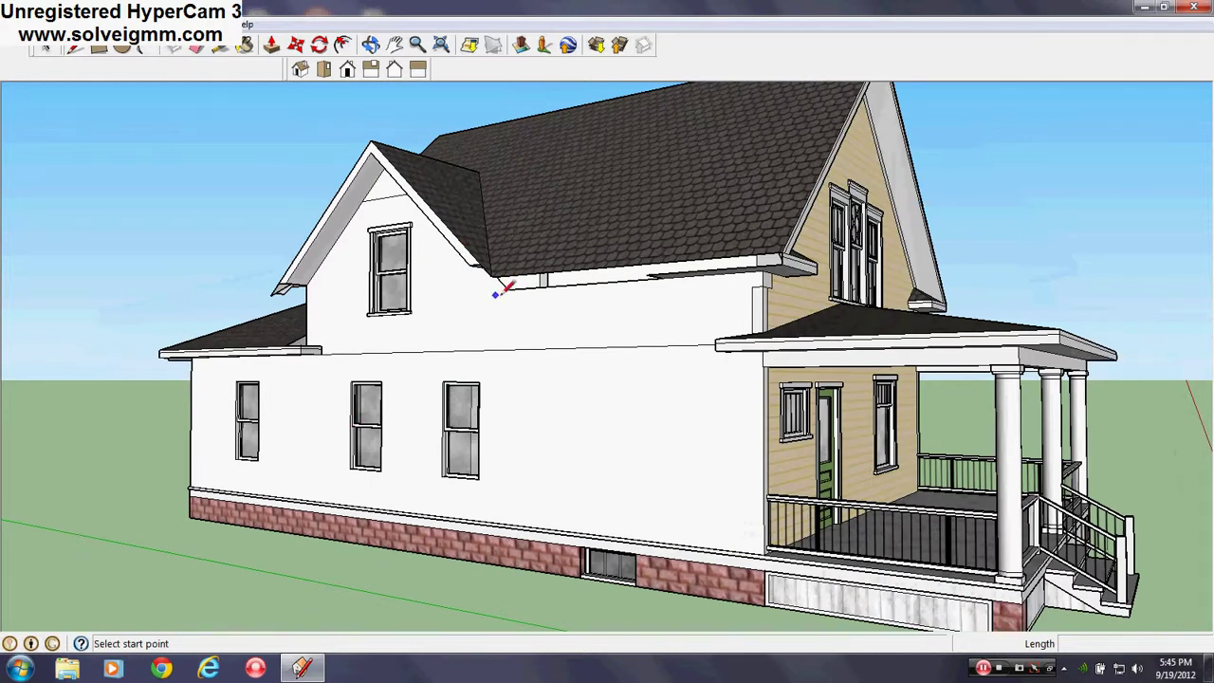
{"action": "mouse_move", "coordinate": [831, 394]}
{"action": "middle_mouse_down"}
{"action": "mouse_move", "coordinate": [28, 420]}
{"action": "mouse_move", "coordinate": [739, 232]}
{"action": "middle_mouse_up"}
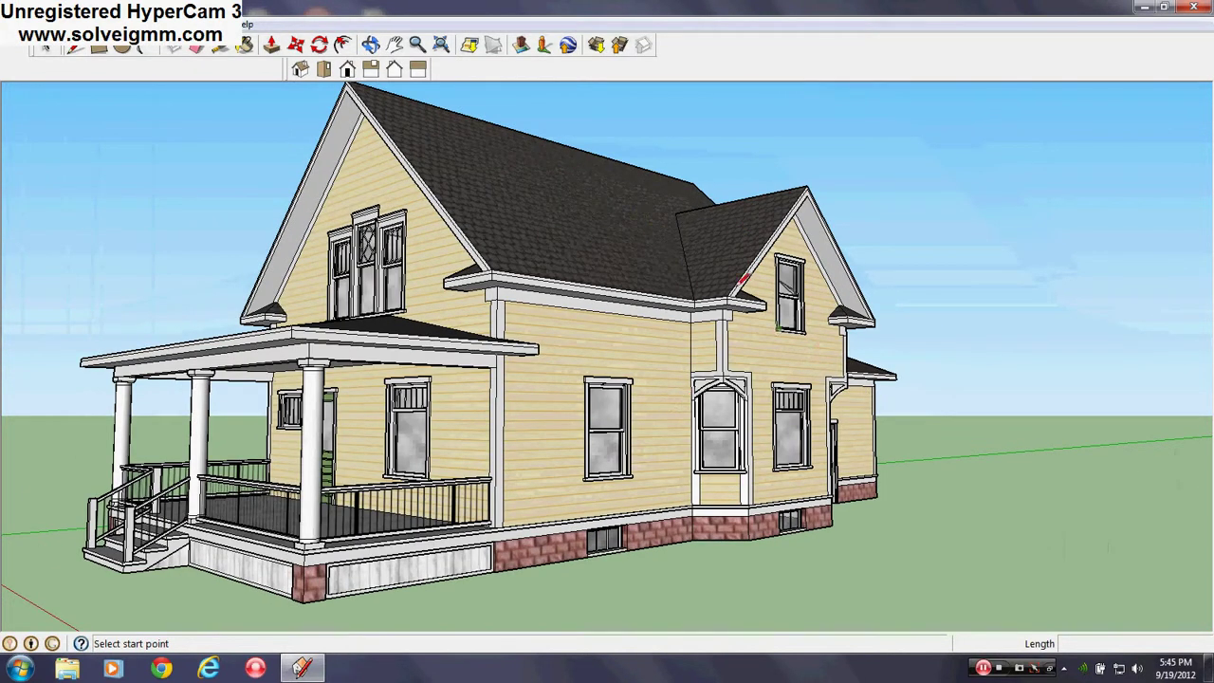
{"action": "mouse_move", "coordinate": [616, 392]}
{"action": "middle_mouse_down"}
{"action": "mouse_move", "coordinate": [236, 269]}
{"action": "mouse_move", "coordinate": [560, 358]}
{"action": "mouse_move", "coordinate": [541, 407]}
{"action": "mouse_move", "coordinate": [712, 432]}
{"action": "mouse_move", "coordinate": [1049, 401]}
{"action": "mouse_move", "coordinate": [531, 432]}
{"action": "middle_mouse_up"}
{"action": "middle_click_drag", "start_coordinate": [230, 468], "coordinate": [543, 463]}
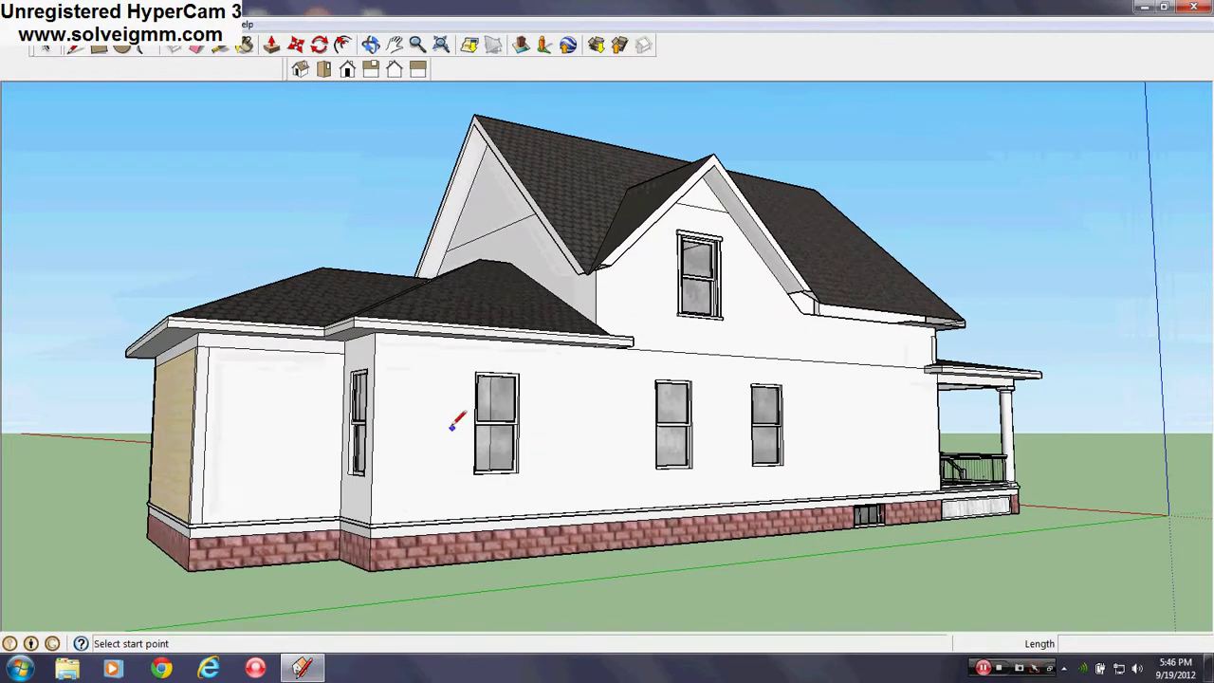
{"action": "middle_click_drag", "start_coordinate": [456, 422], "coordinate": [450, 388]}
{"action": "left_click", "coordinate": [214, 24]}
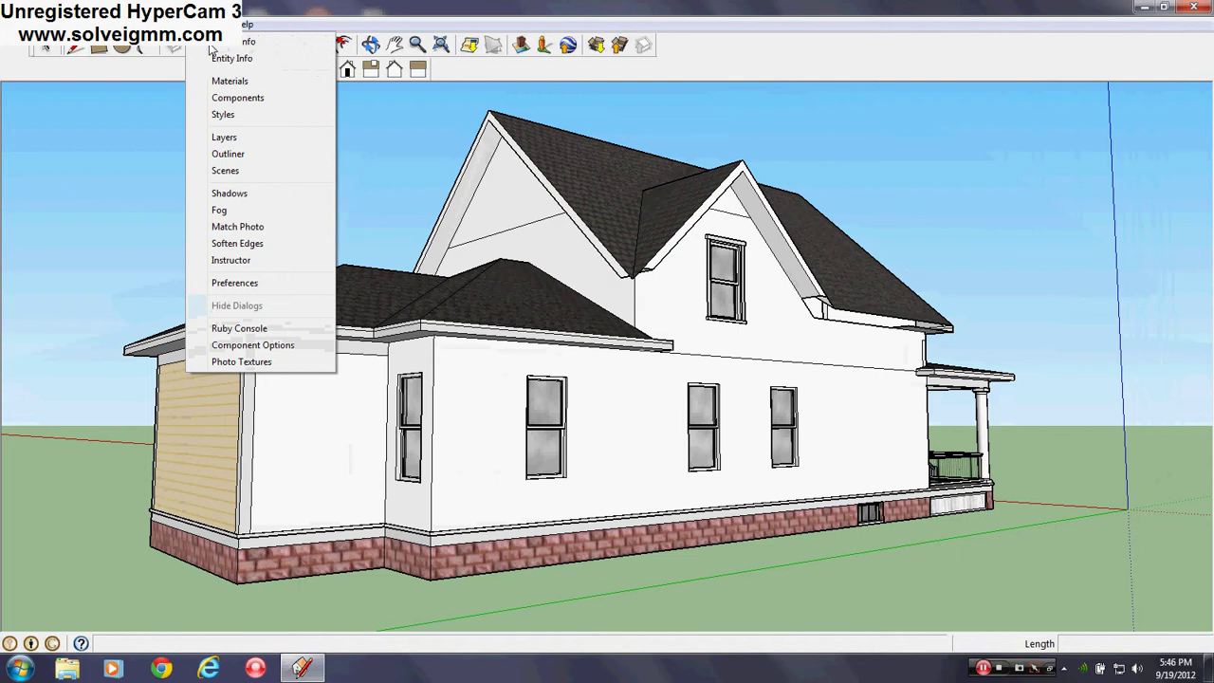
{"action": "left_click", "coordinate": [224, 136]}
{"action": "left_click", "coordinate": [189, 85]}
{"action": "scroll", "coordinate": [515, 398], "scroll_direction": "up", "scroll_amount": 6}
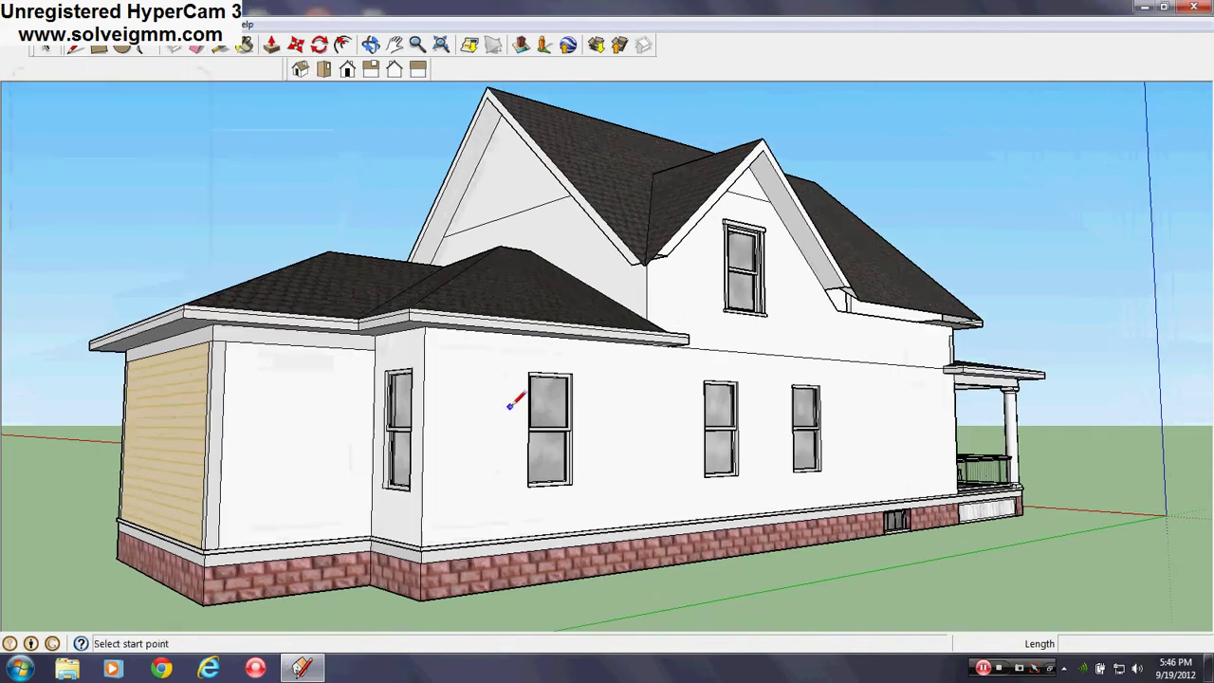
Draw a 4' 8" horizontal line across the narrow windowed wall below the eave, continuing the adjacent trim band's lower edge to the outer corner
{"action": "middle_click_drag", "start_coordinate": [515, 399], "coordinate": [540, 384]}
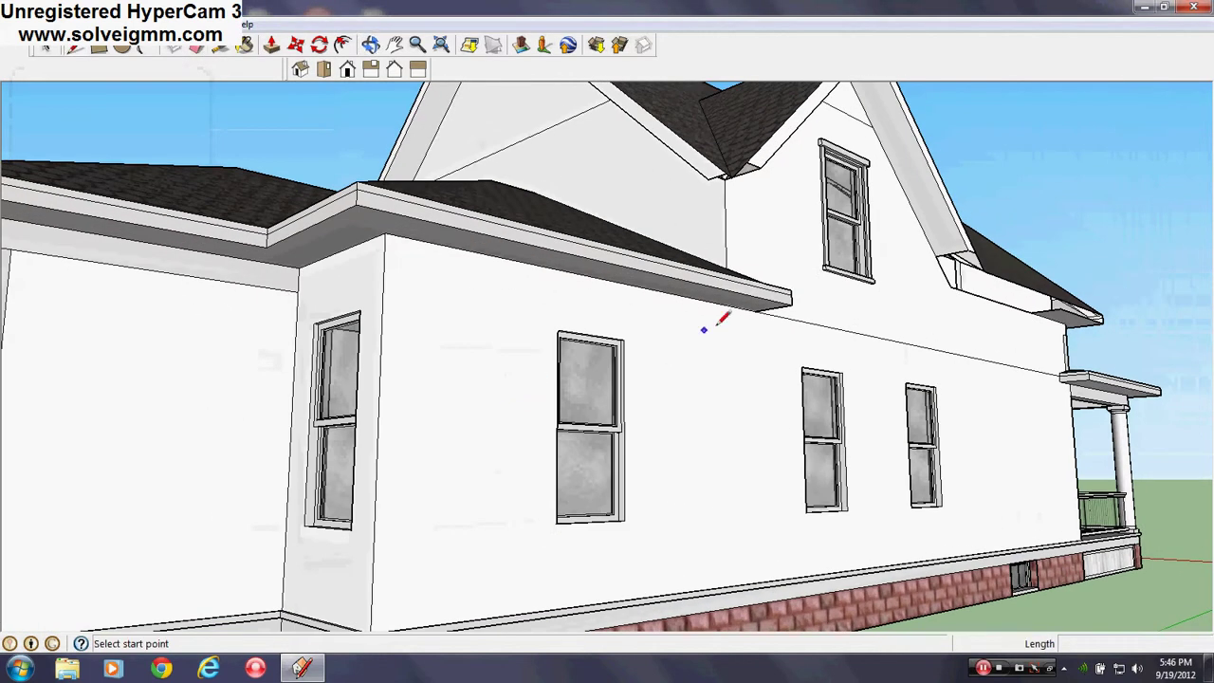
{"action": "scroll", "coordinate": [727, 332], "scroll_direction": "down", "scroll_amount": 1}
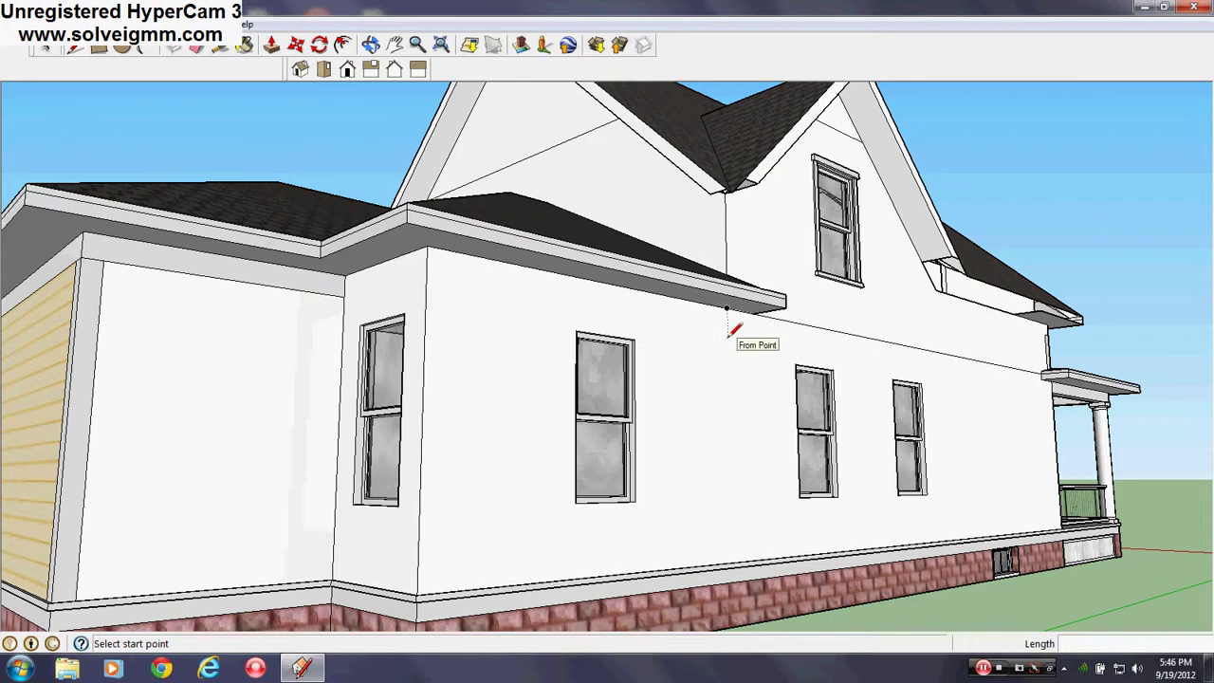
{"action": "scroll", "coordinate": [424, 281], "scroll_direction": "down", "scroll_amount": 1}
{"action": "middle_click_drag", "start_coordinate": [424, 281], "coordinate": [445, 405]}
{"action": "scroll", "coordinate": [445, 405], "scroll_direction": "down", "scroll_amount": 1}
{"action": "scroll", "coordinate": [445, 404], "scroll_direction": "up", "scroll_amount": 1}
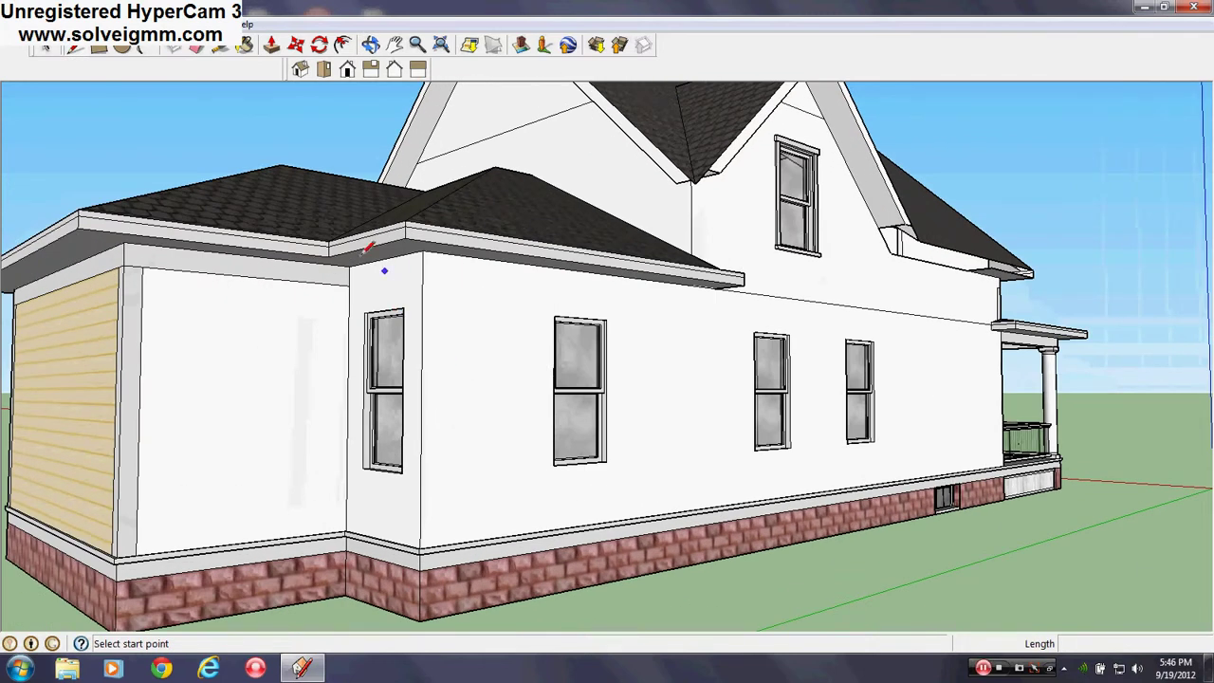
{"action": "left_click", "coordinate": [349, 285]}
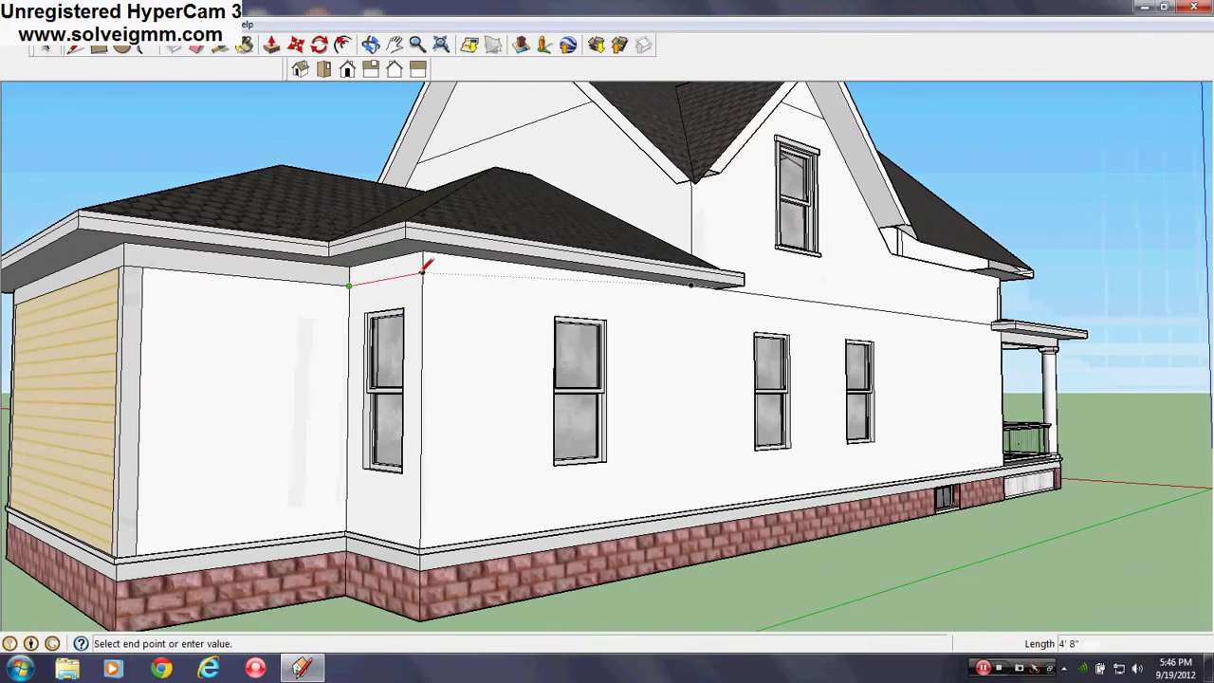
{"action": "middle_click_drag", "start_coordinate": [429, 271], "coordinate": [312, 306]}
Outline the trim band on the long wall with an 8" vertical line near the low eave's end and a horizontal line back to the corner
{"action": "scroll", "coordinate": [328, 296], "scroll_direction": "up", "scroll_amount": 3}
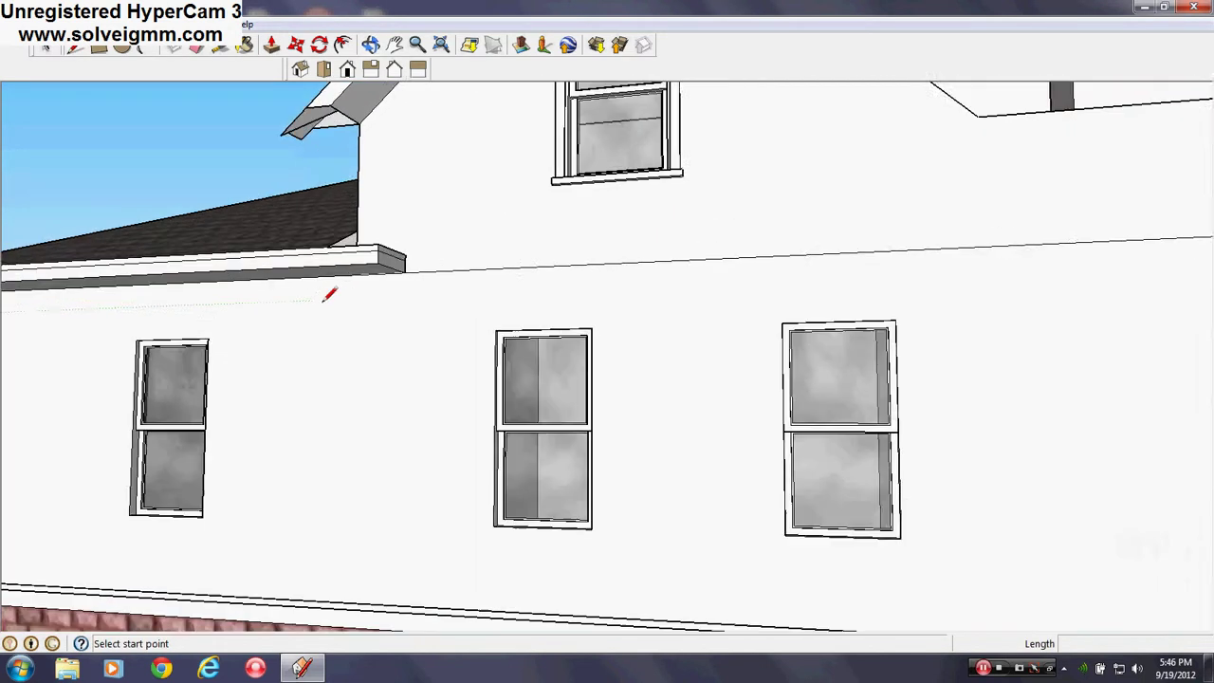
{"action": "scroll", "coordinate": [354, 305], "scroll_direction": "down", "scroll_amount": 5}
{"action": "scroll", "coordinate": [554, 328], "scroll_direction": "up", "scroll_amount": 2}
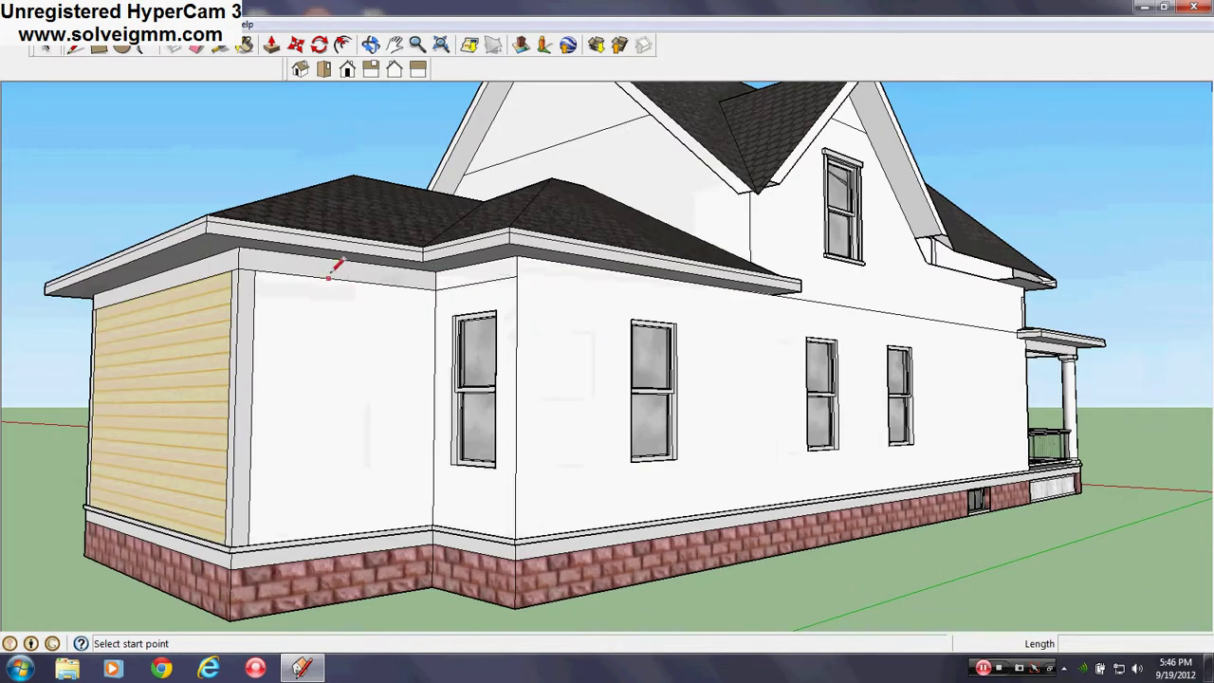
{"action": "scroll", "coordinate": [618, 303], "scroll_direction": "down", "scroll_amount": 2}
{"action": "mouse_move", "coordinate": [619, 306]}
{"action": "middle_mouse_down"}
{"action": "mouse_move", "coordinate": [618, 320]}
{"action": "mouse_move", "coordinate": [617, 293]}
{"action": "middle_mouse_up"}
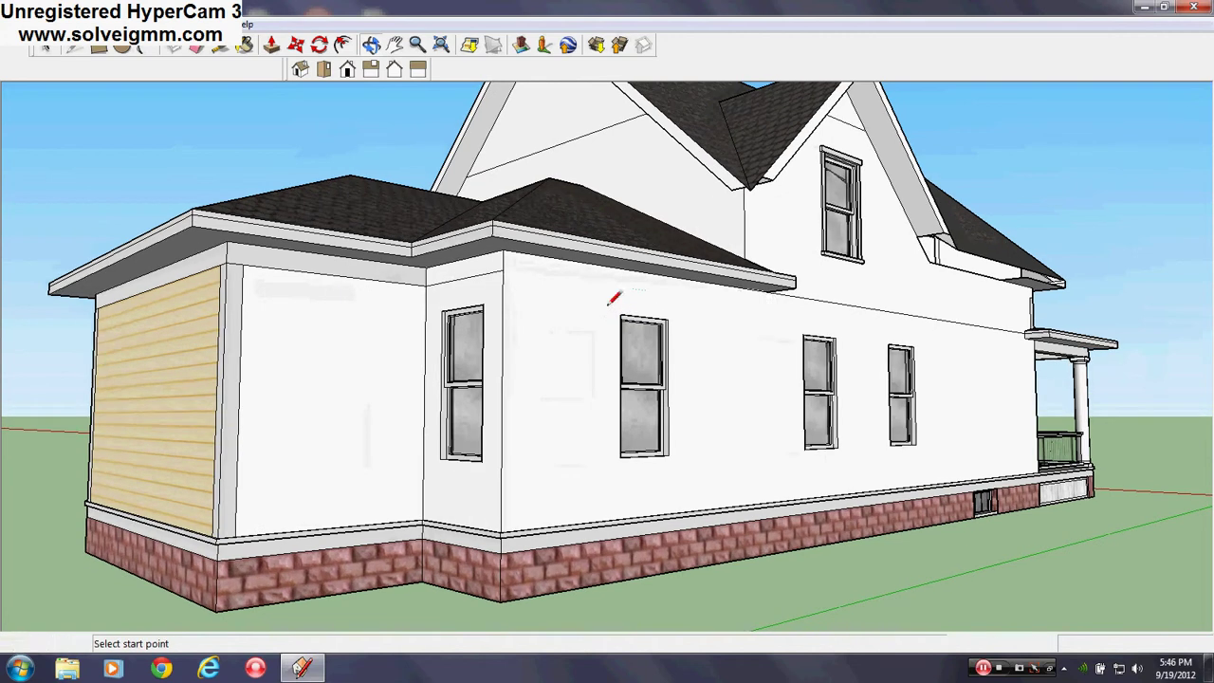
{"action": "middle_click_drag", "start_coordinate": [737, 279], "coordinate": [712, 257]}
{"action": "scroll", "coordinate": [702, 252], "scroll_direction": "up", "scroll_amount": 3}
{"action": "left_click", "coordinate": [679, 247]}
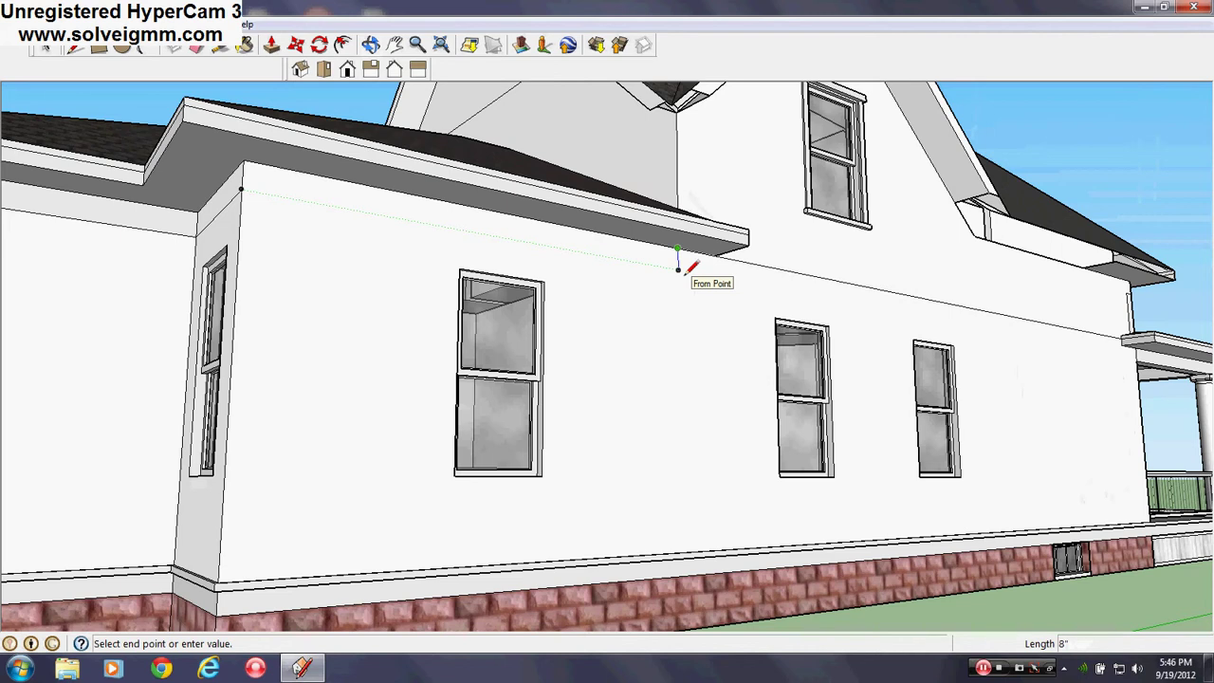
{"action": "key", "text": "Escape"}
{"action": "left_click", "coordinate": [714, 253]}
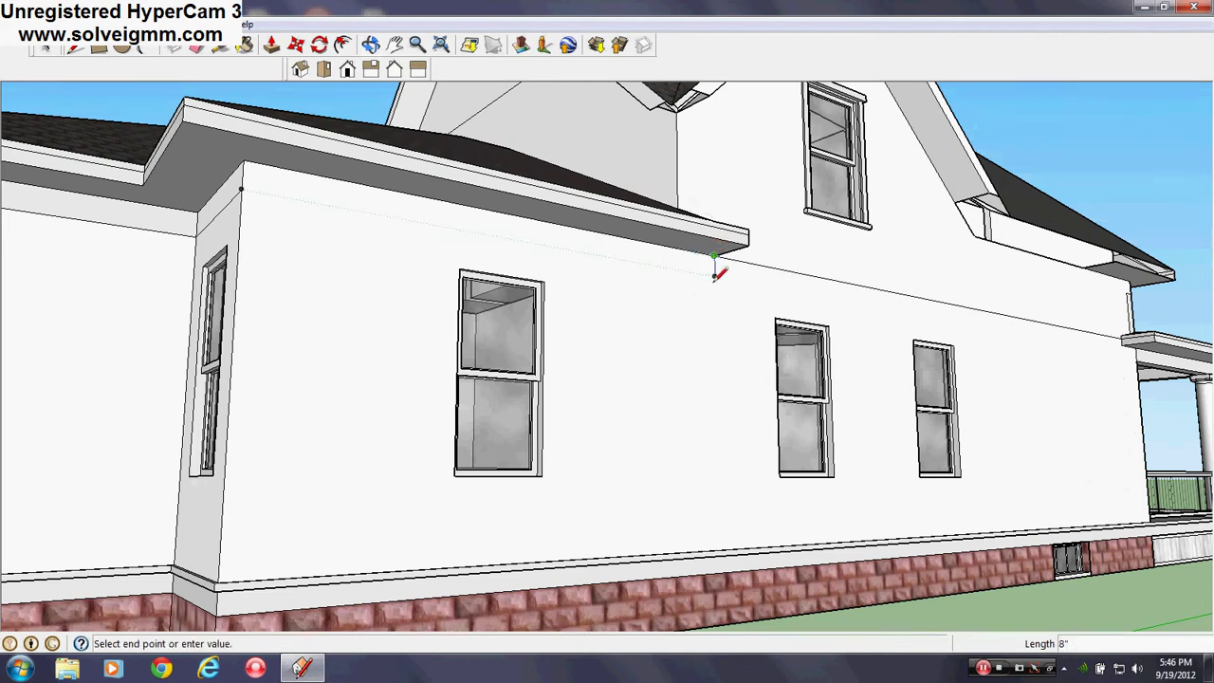
{"action": "left_click", "coordinate": [714, 275]}
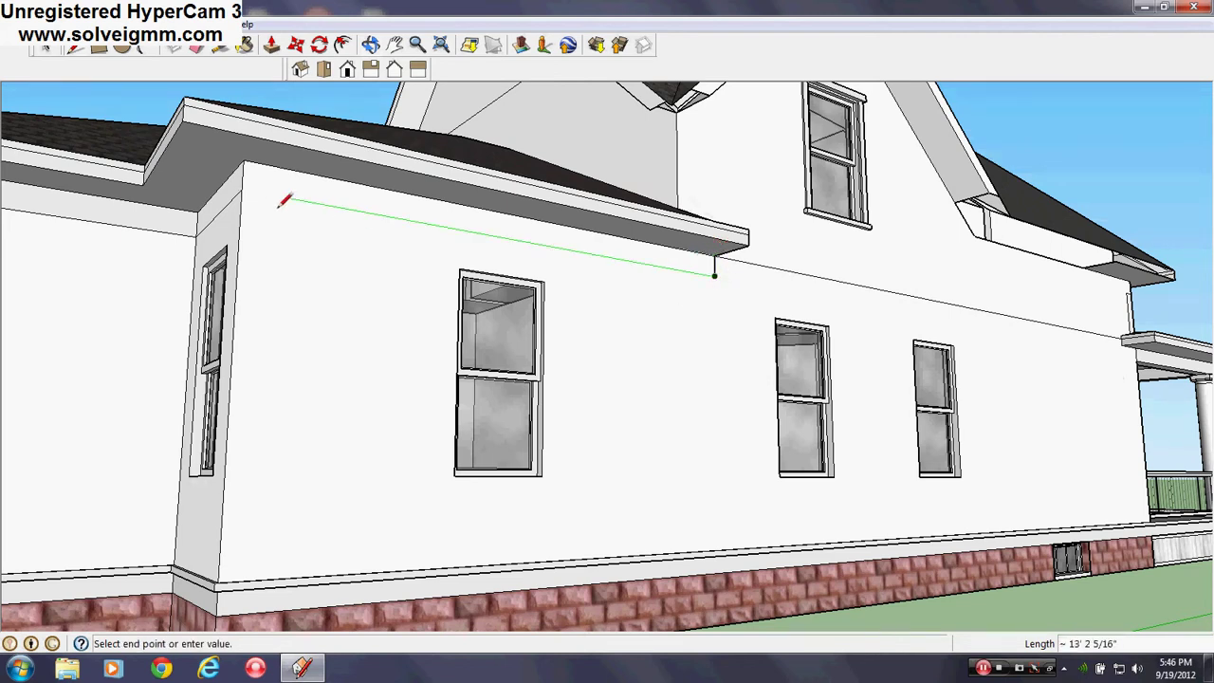
{"action": "left_click", "coordinate": [242, 194]}
Paint the new trim bands beneath the low eave with Color_001 matched from the existing trim
{"action": "middle_click_drag", "start_coordinate": [446, 261], "coordinate": [572, 307]}
{"action": "scroll", "coordinate": [572, 306], "scroll_direction": "down", "scroll_amount": 3}
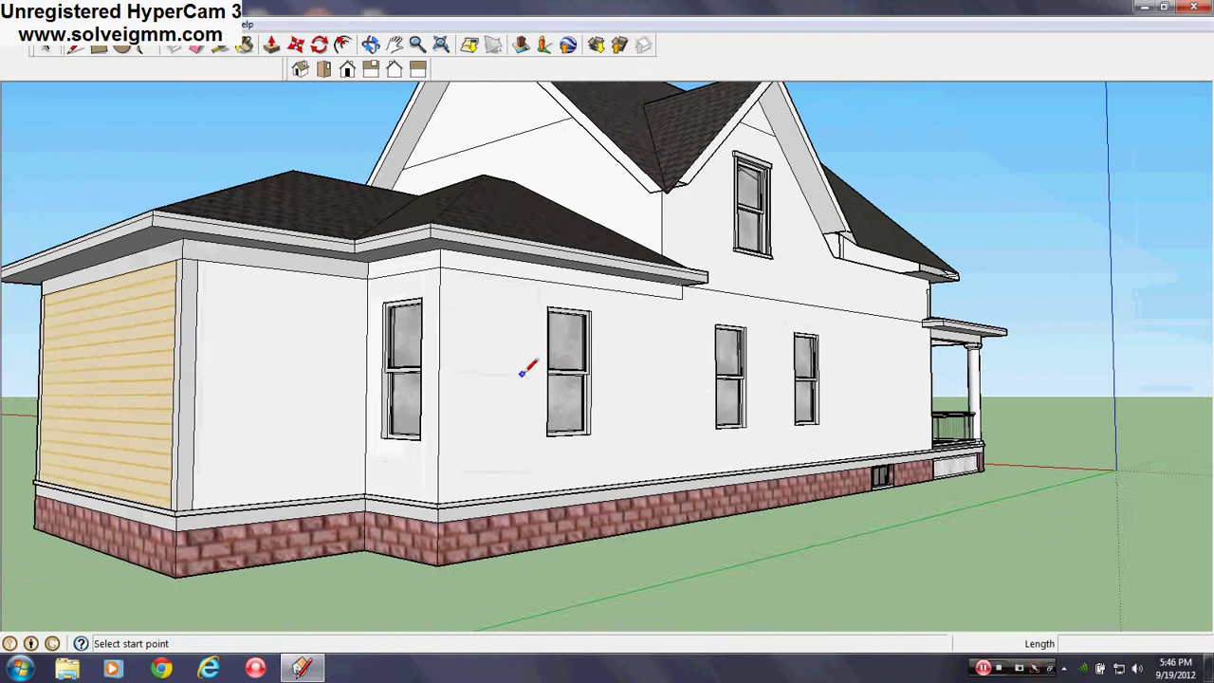
{"action": "scroll", "coordinate": [324, 354], "scroll_direction": "up", "scroll_amount": 2}
{"action": "left_click", "coordinate": [245, 46]}
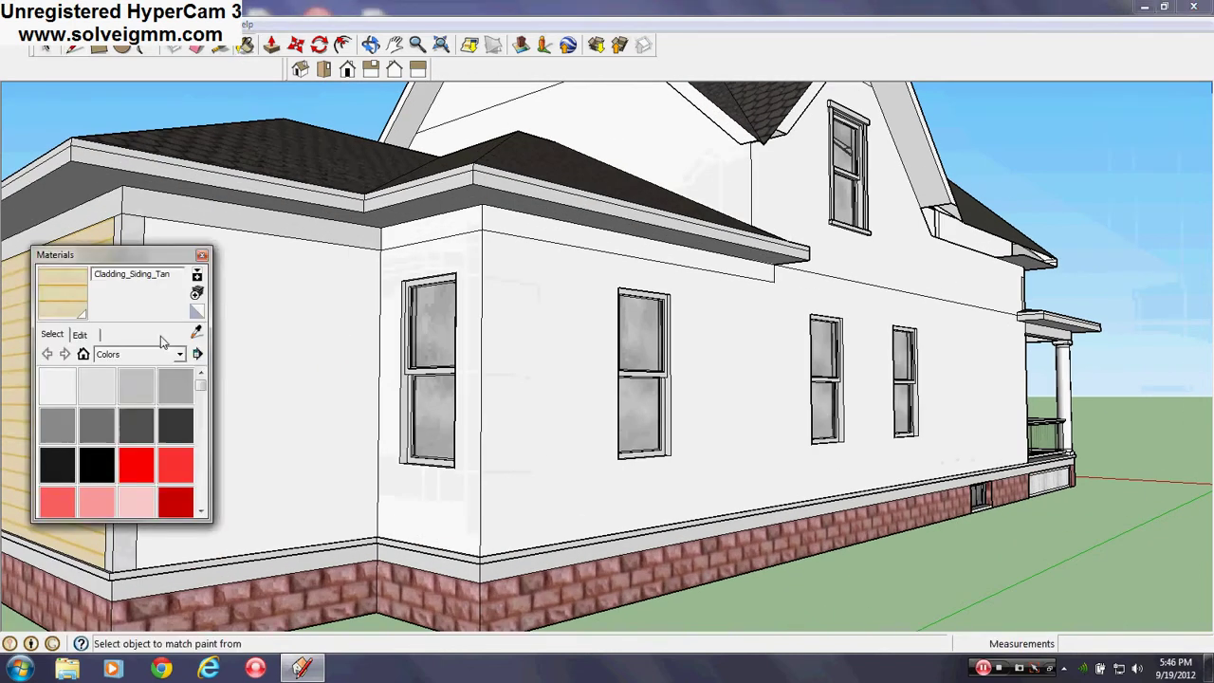
{"action": "left_click", "coordinate": [418, 223]}
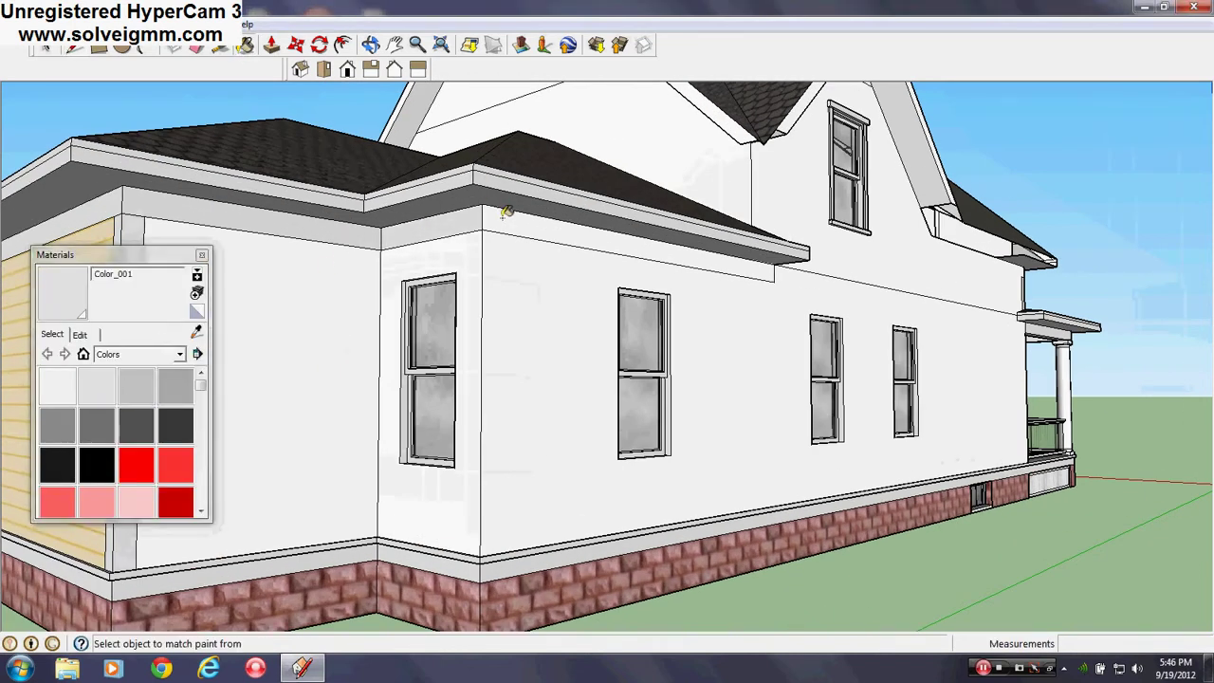
{"action": "left_click", "coordinate": [564, 230]}
{"action": "scroll", "coordinate": [671, 270], "scroll_direction": "down", "scroll_amount": 3}
{"action": "scroll", "coordinate": [618, 296], "scroll_direction": "up", "scroll_amount": 2}
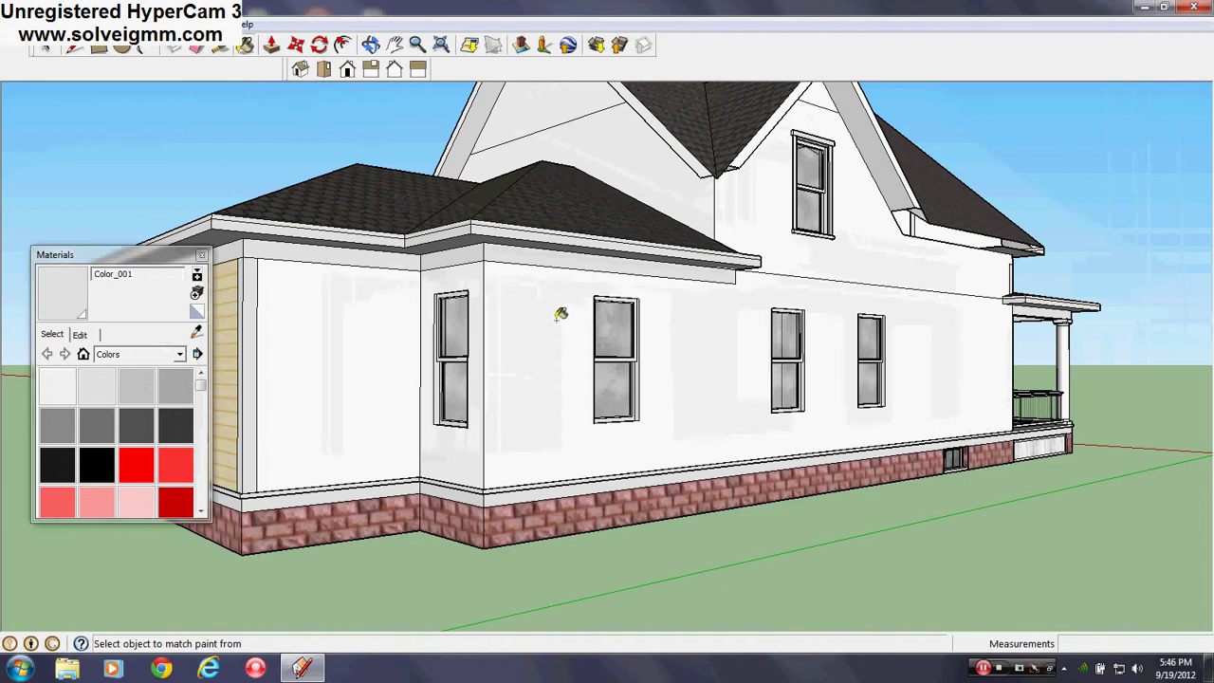
{"action": "left_click", "coordinate": [201, 255]}
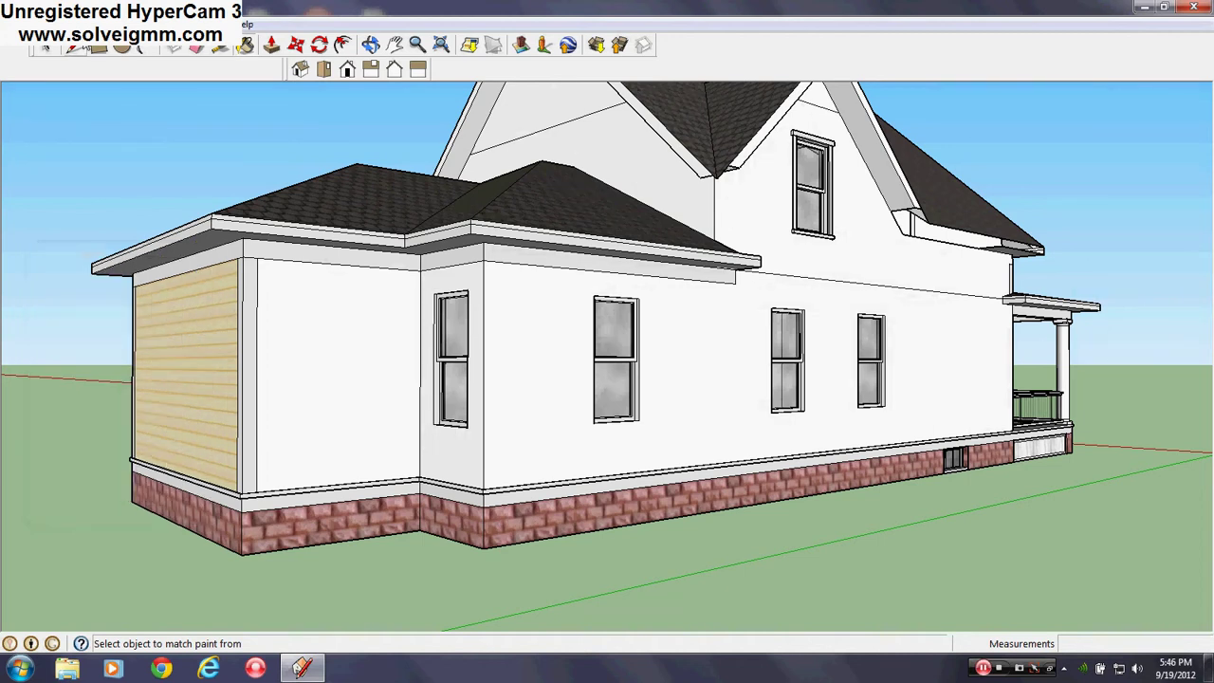
Mark a point 6" from the outer corner on the narrow wall's band and draw an 8' 4" vertical line down to the base trim
{"action": "key", "text": "l"}
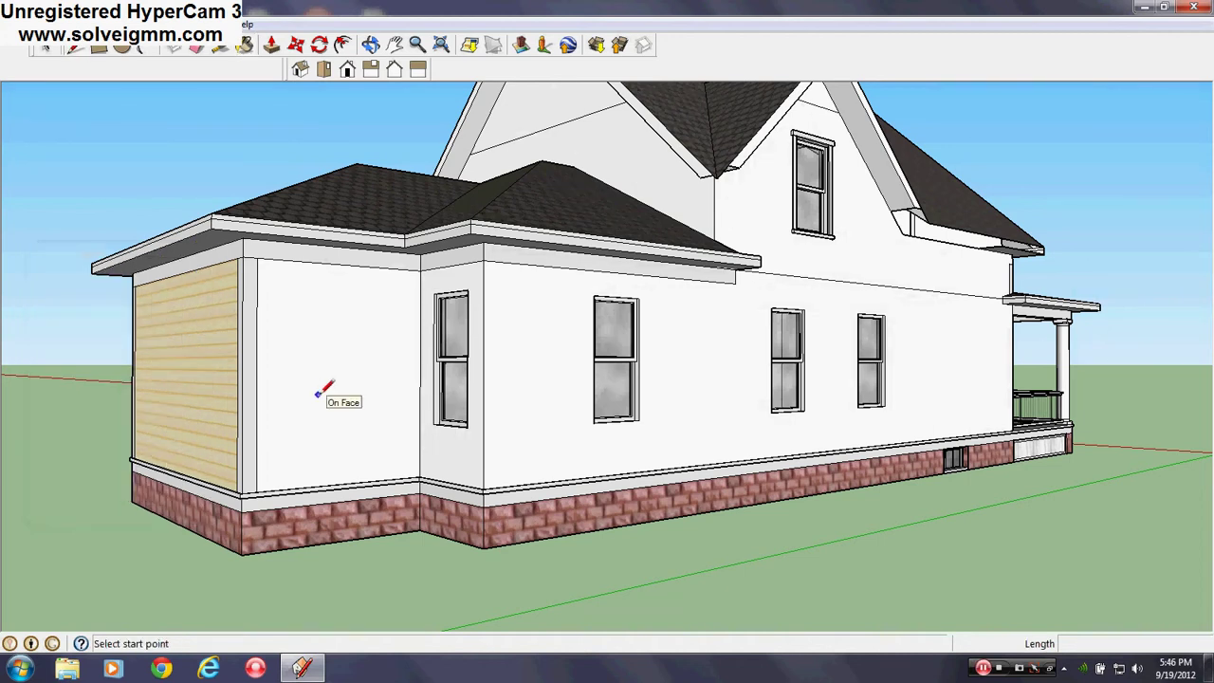
{"action": "scroll", "coordinate": [512, 290], "scroll_direction": "up", "scroll_amount": 5}
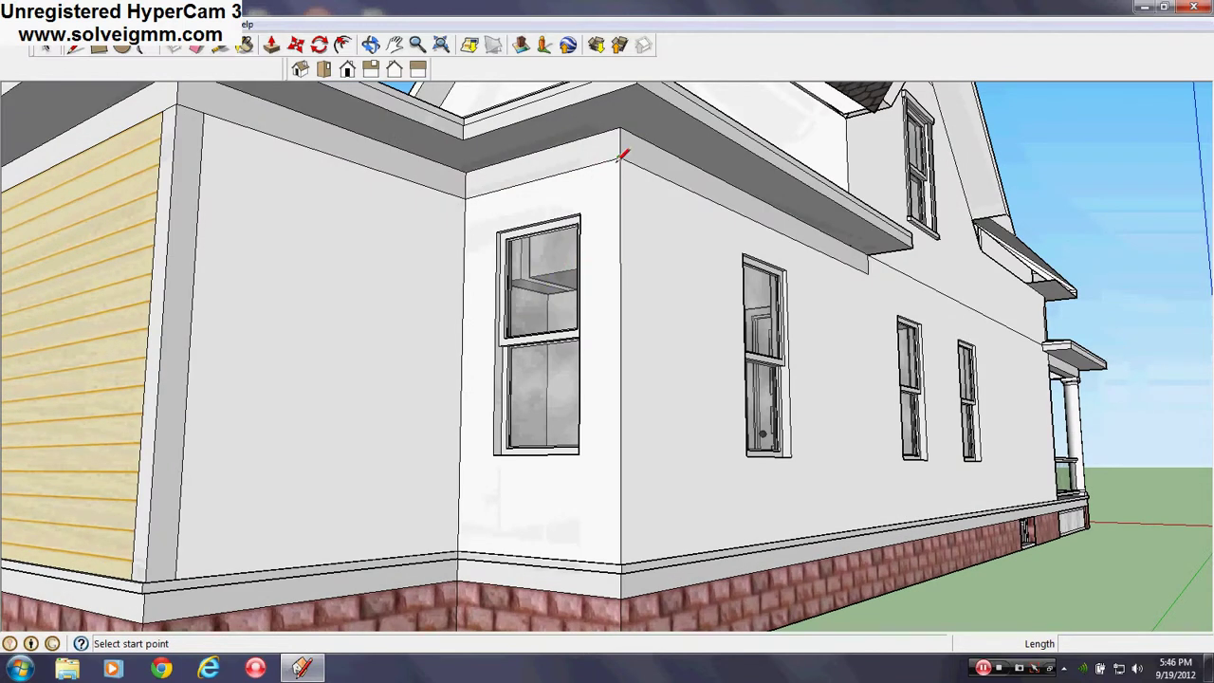
{"action": "left_click", "coordinate": [618, 159]}
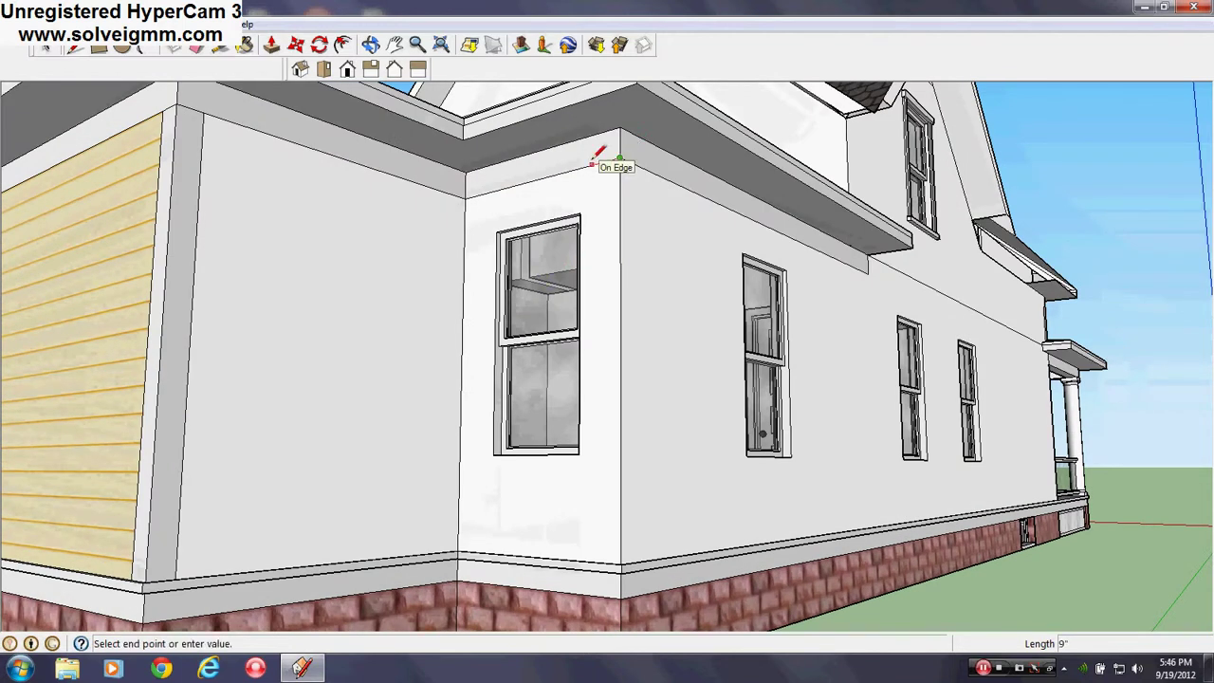
{"action": "key", "text": "Return"}
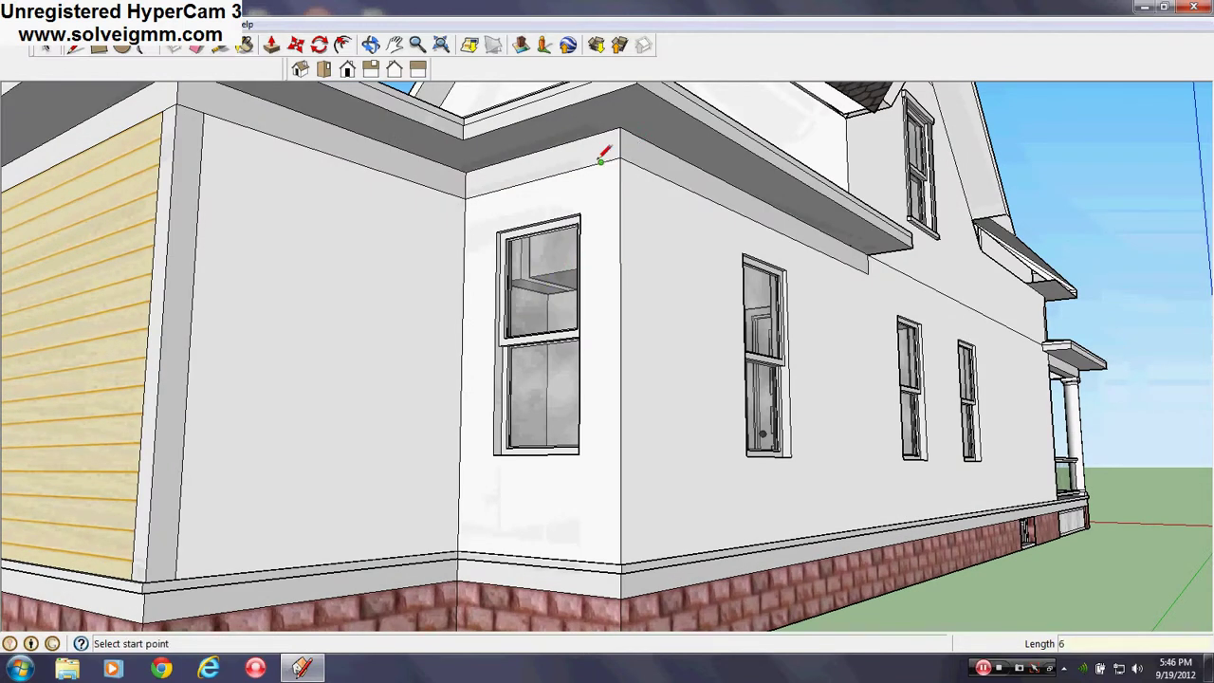
{"action": "left_click", "coordinate": [601, 162]}
{"action": "scroll", "coordinate": [622, 158], "scroll_direction": "down", "scroll_amount": 5}
{"action": "scroll", "coordinate": [634, 543], "scroll_direction": "up", "scroll_amount": 8}
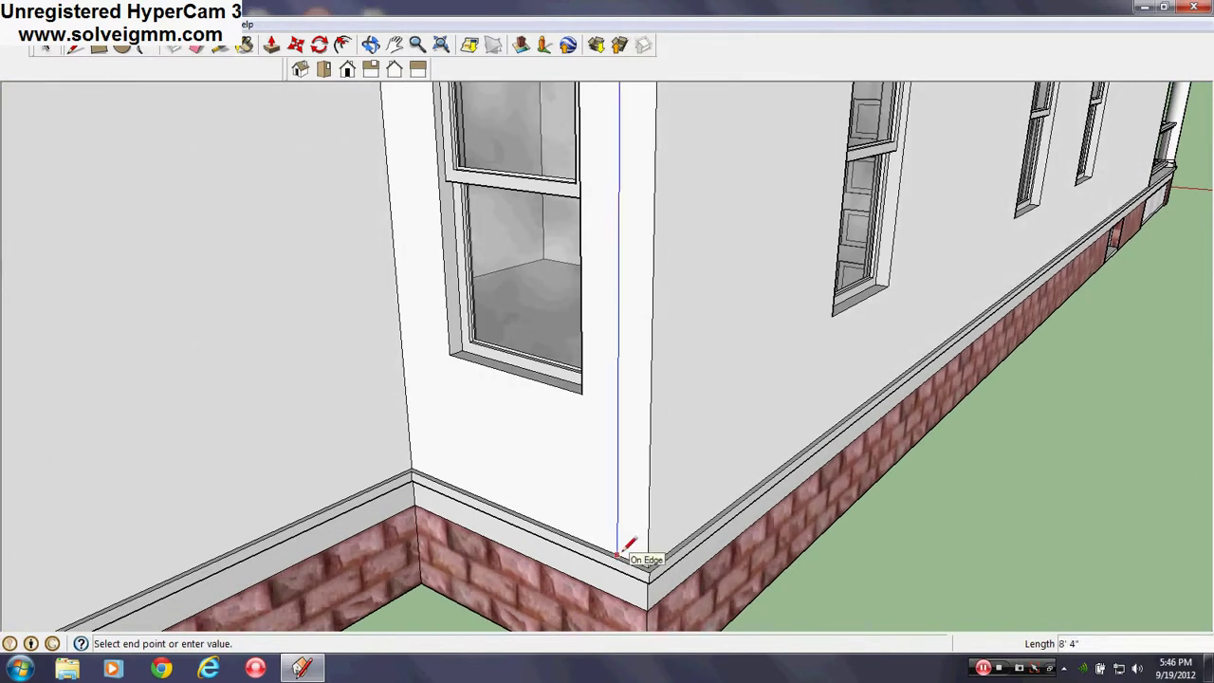
{"action": "left_click", "coordinate": [634, 540]}
Draw a matching vertical line on the long wall, 6" from the same corner, from the trim band down to the base trim
{"action": "scroll", "coordinate": [634, 541], "scroll_direction": "down", "scroll_amount": 5}
{"action": "middle_click_drag", "start_coordinate": [633, 541], "coordinate": [603, 455]}
{"action": "scroll", "coordinate": [604, 455], "scroll_direction": "down", "scroll_amount": 3}
{"action": "scroll", "coordinate": [598, 127], "scroll_direction": "up", "scroll_amount": 3}
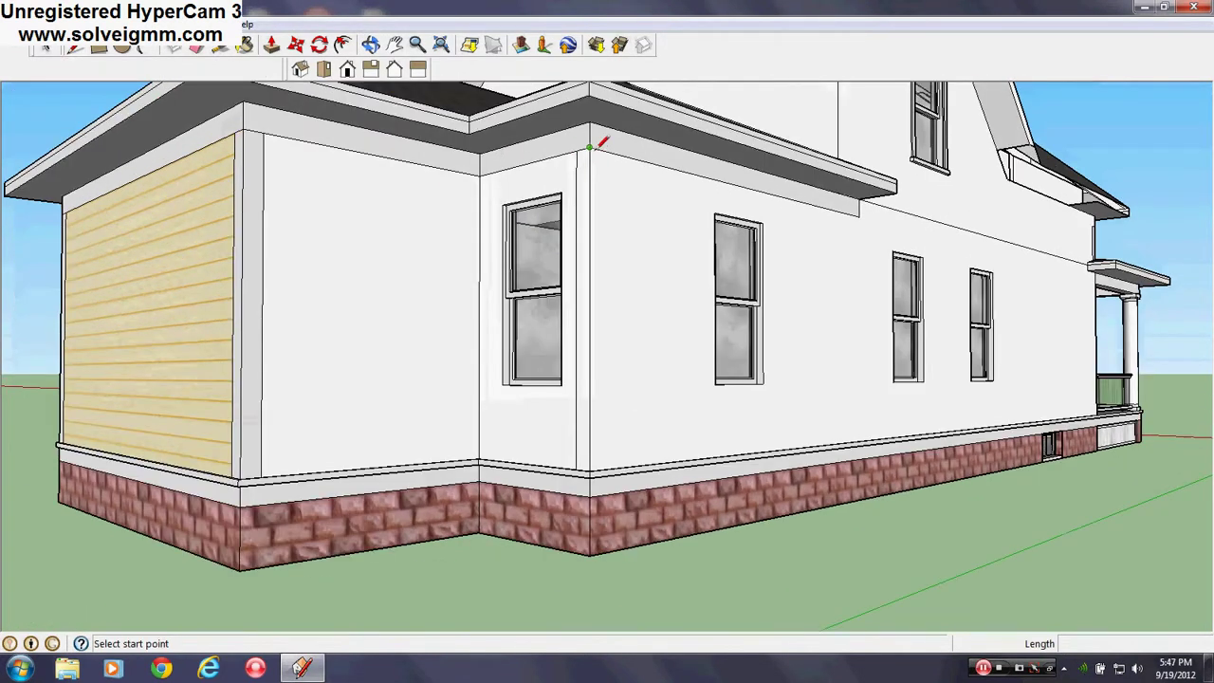
{"action": "left_click", "coordinate": [590, 147]}
{"action": "key", "text": "Escape"}
{"action": "left_click", "coordinate": [604, 151]}
{"action": "scroll", "coordinate": [608, 531], "scroll_direction": "down", "scroll_amount": 3}
{"action": "scroll", "coordinate": [607, 531], "scroll_direction": "up", "scroll_amount": 4}
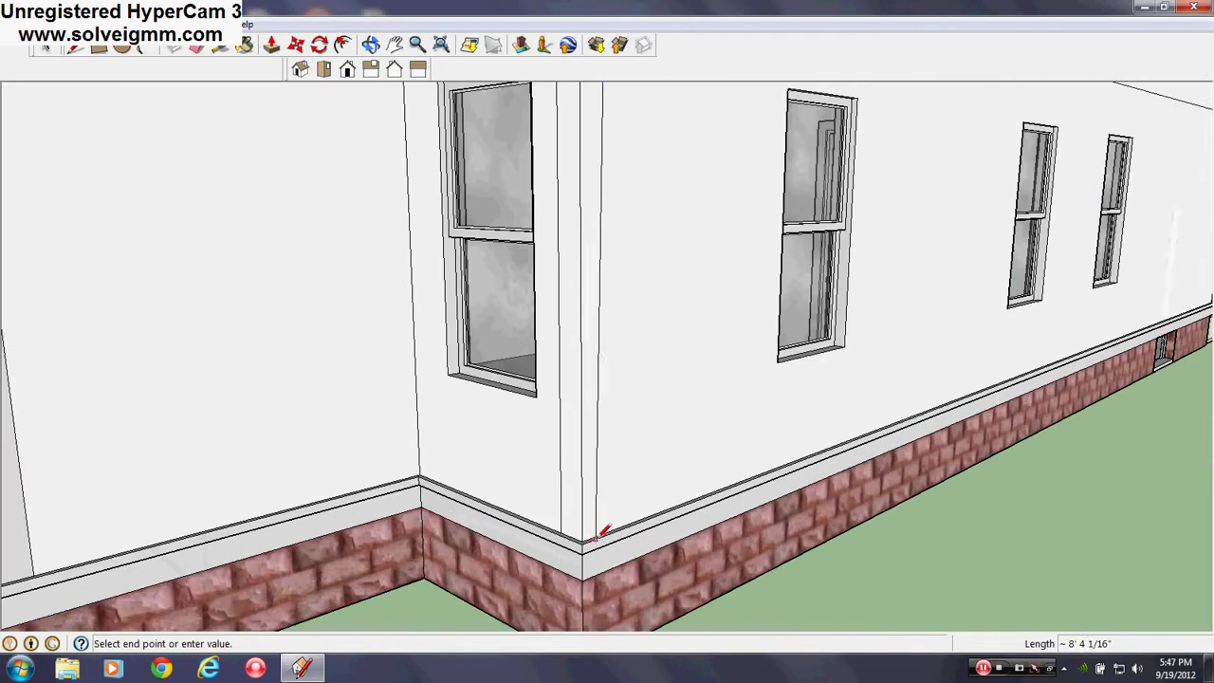
{"action": "left_click", "coordinate": [605, 532]}
{"action": "left_click", "coordinate": [605, 531]}
{"action": "left_click", "coordinate": [582, 542]}
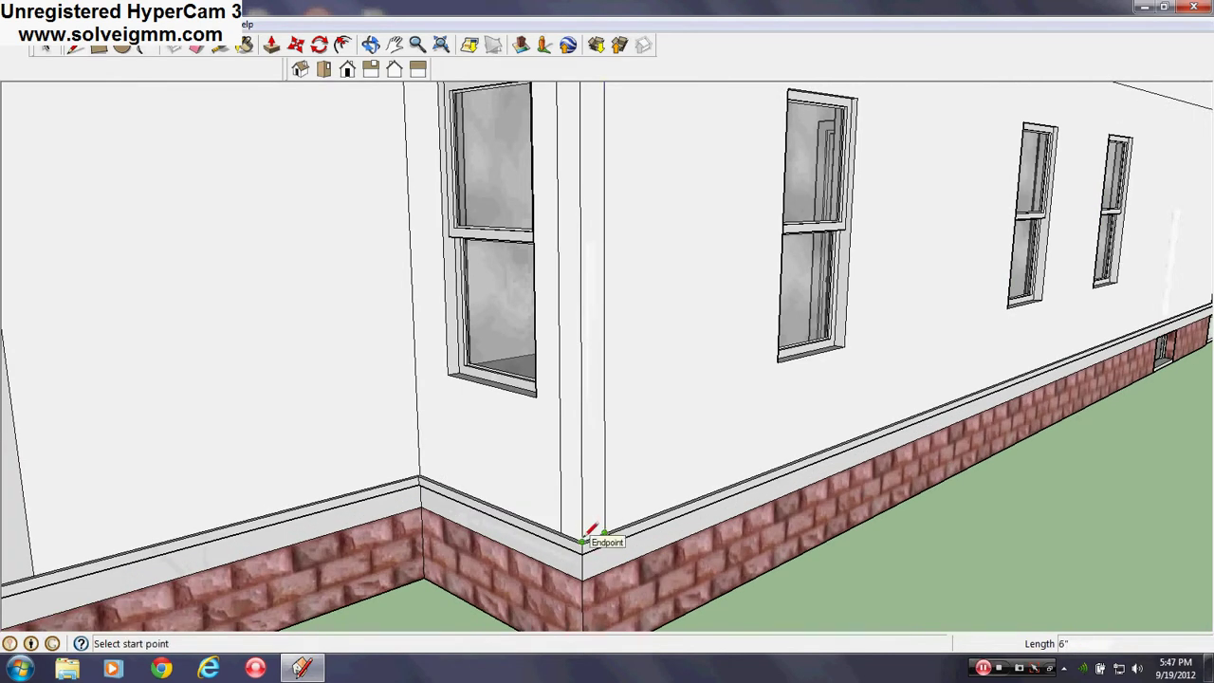
Paint both vertical corner board strips at the outer corner with Color_001
{"action": "scroll", "coordinate": [582, 541], "scroll_direction": "down", "scroll_amount": 4}
{"action": "mouse_move", "coordinate": [582, 538]}
{"action": "middle_mouse_down"}
{"action": "mouse_move", "coordinate": [556, 426]}
{"action": "mouse_move", "coordinate": [550, 474]}
{"action": "middle_mouse_up"}
{"action": "middle_click_drag", "start_coordinate": [548, 377], "coordinate": [515, 276]}
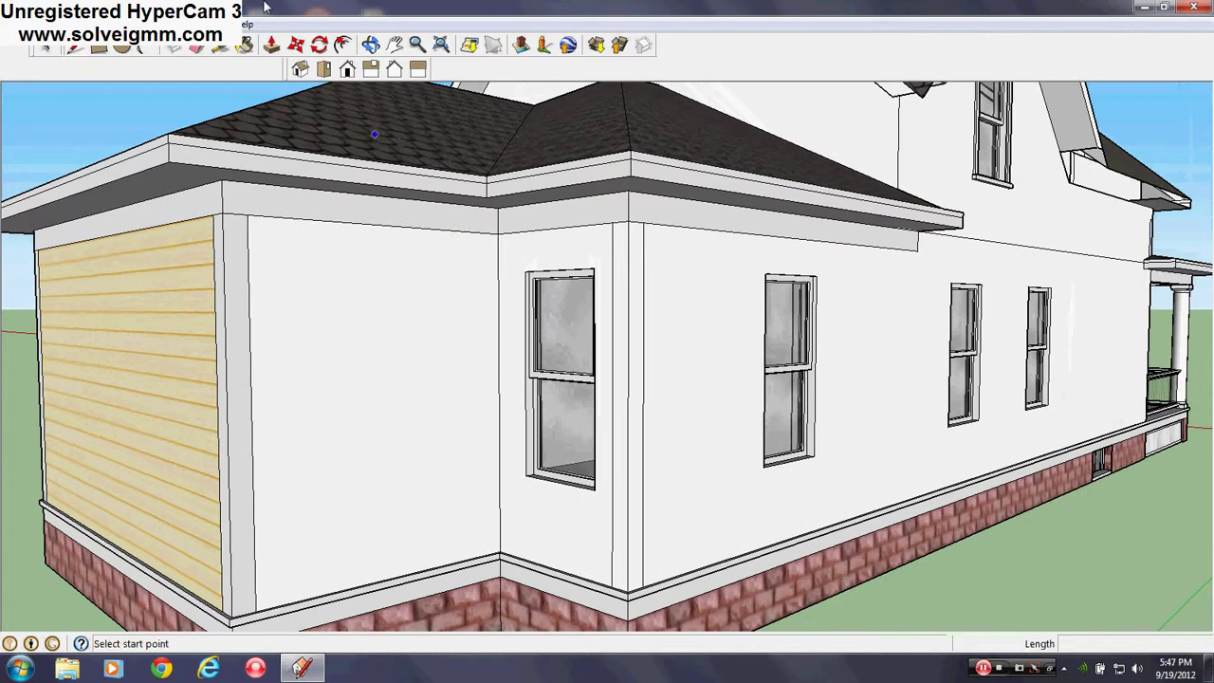
{"action": "key", "text": "b"}
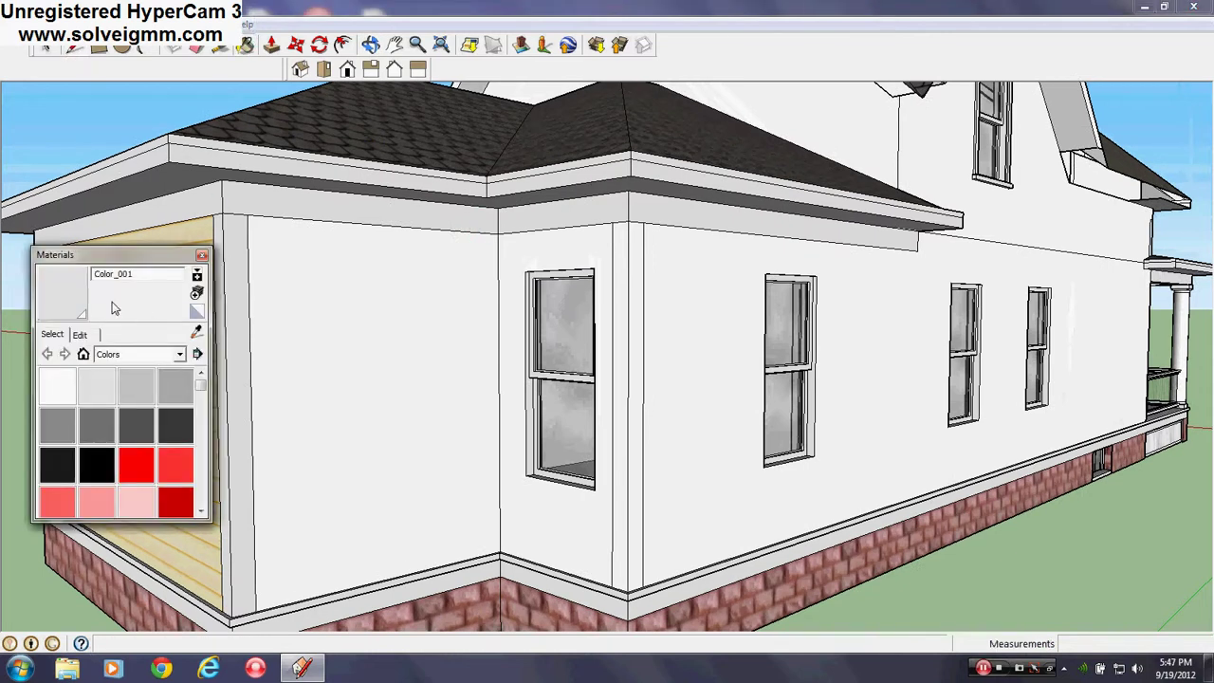
{"action": "left_click", "coordinate": [617, 247]}
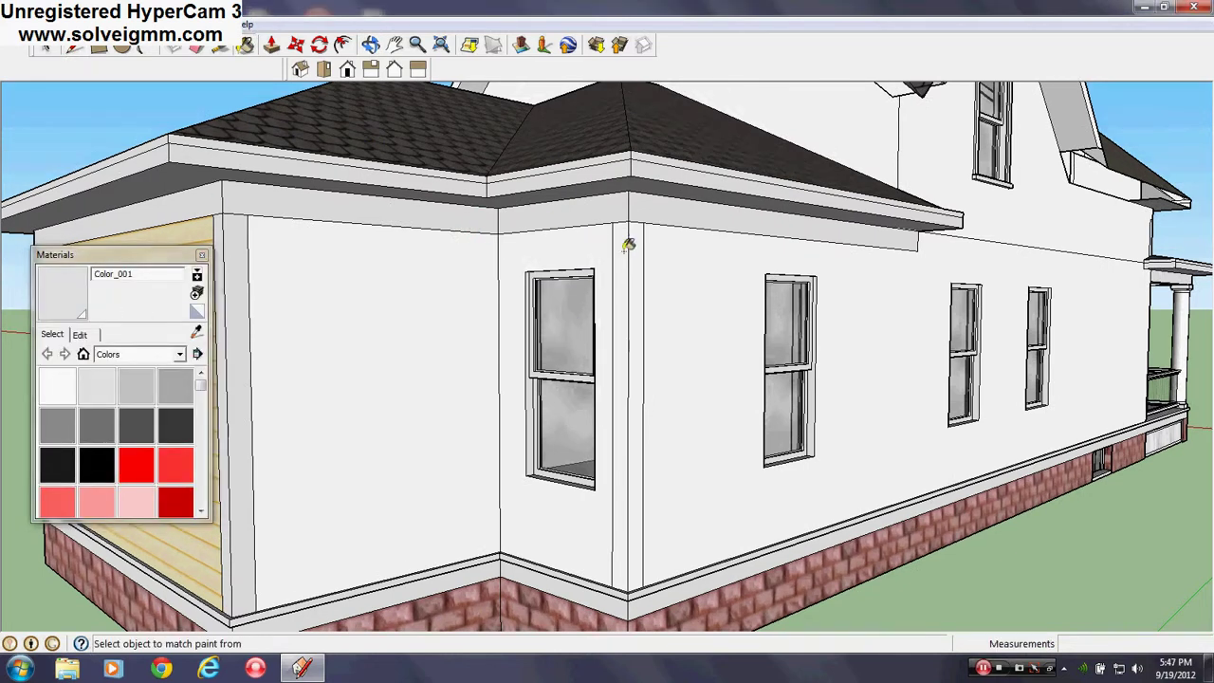
{"action": "left_click", "coordinate": [622, 250]}
{"action": "left_click", "coordinate": [633, 249]}
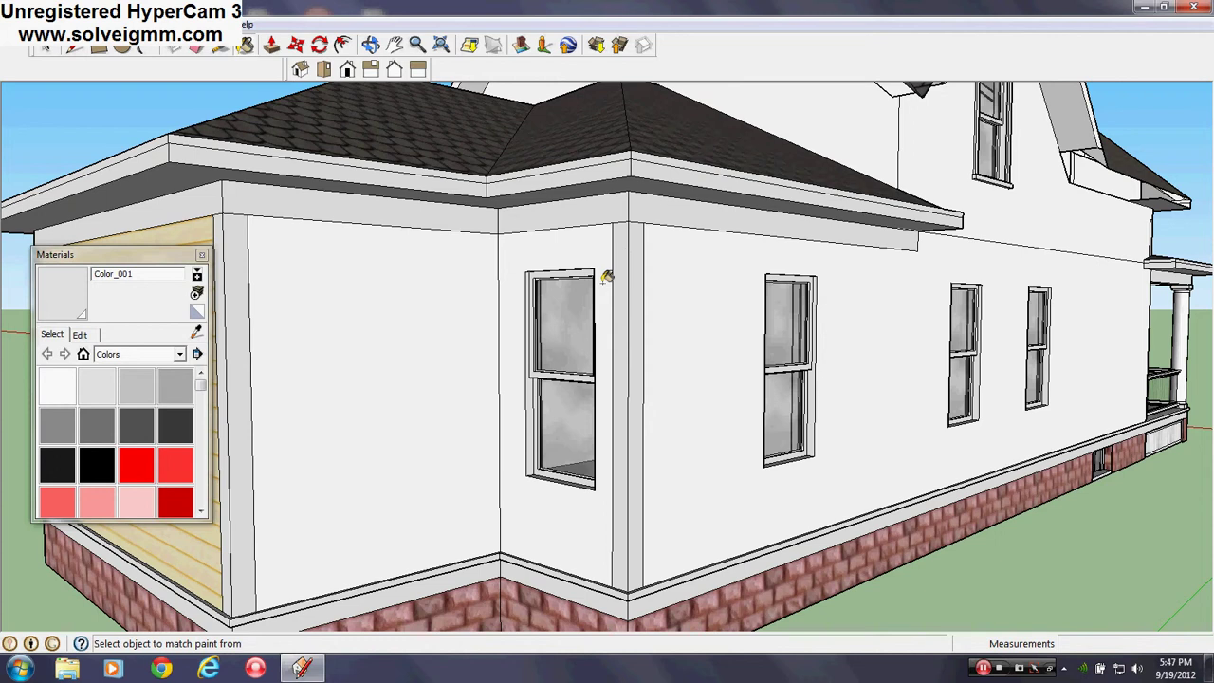
{"action": "key", "text": "ctrl+z"}
{"action": "key", "text": "ctrl+z"}
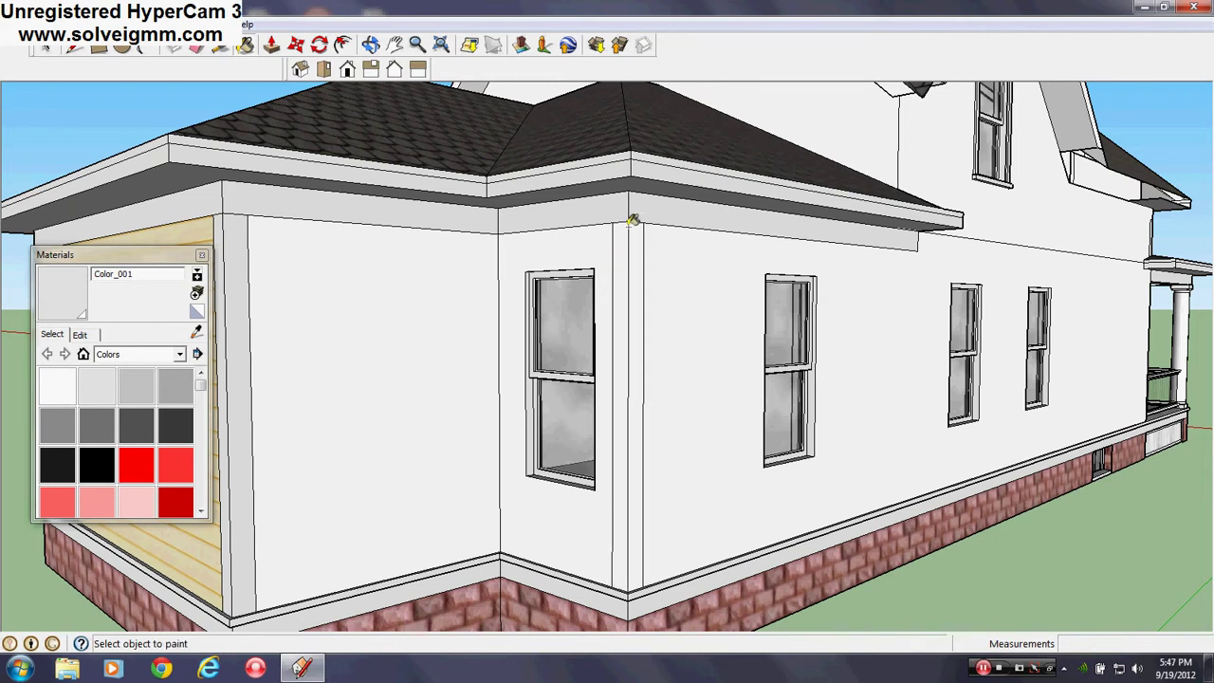
{"action": "key", "text": "ctrl+z"}
{"action": "left_click", "coordinate": [43, 25]}
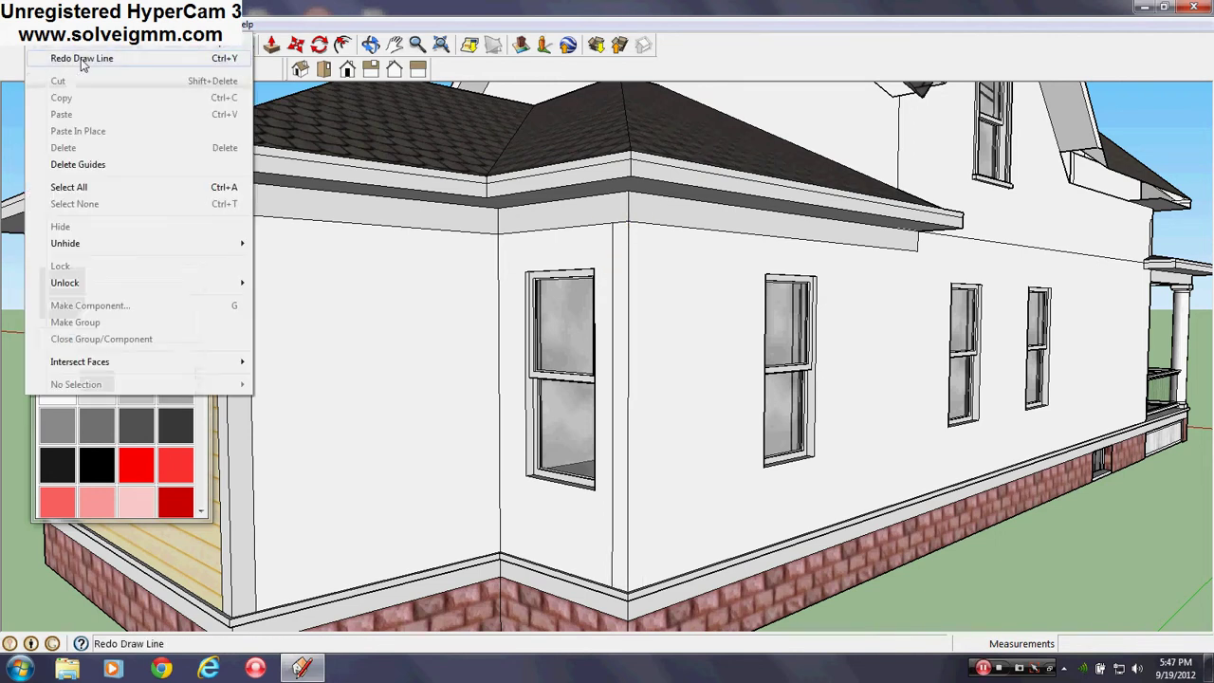
{"action": "left_click", "coordinate": [72, 58]}
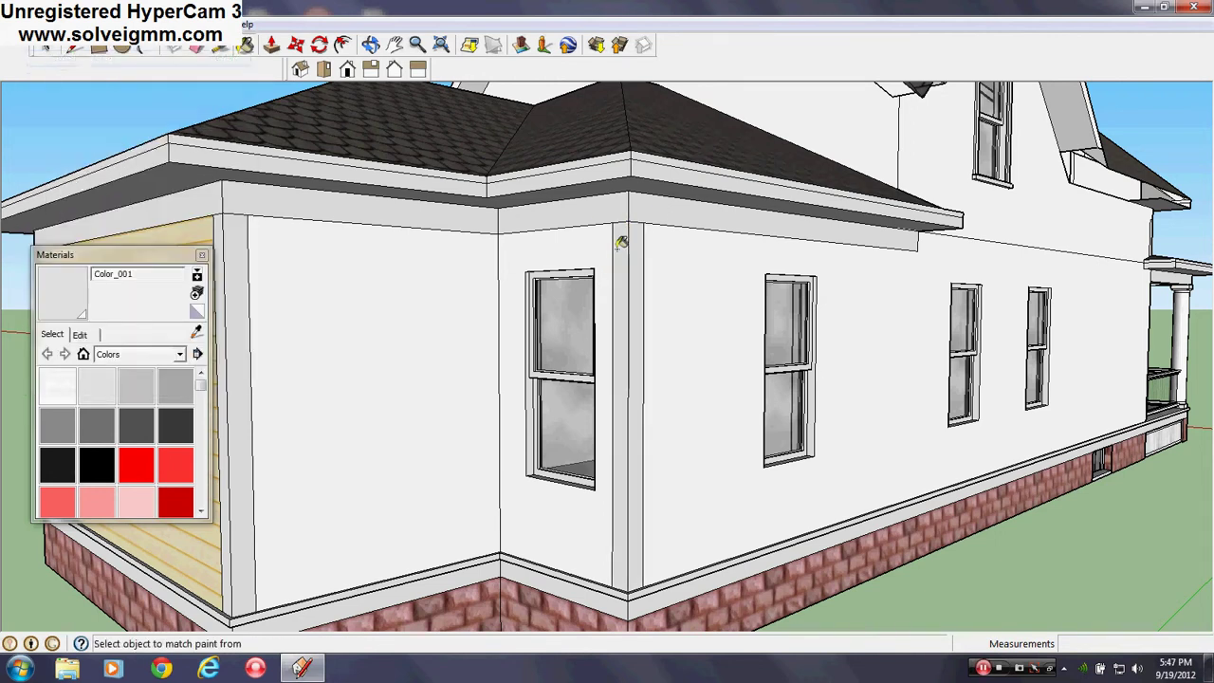
Sample Cladding_Siding_Tan from the finished wall and paint the two narrow walls beside the outer corner with it
{"action": "scroll", "coordinate": [622, 235], "scroll_direction": "down", "scroll_amount": 3}
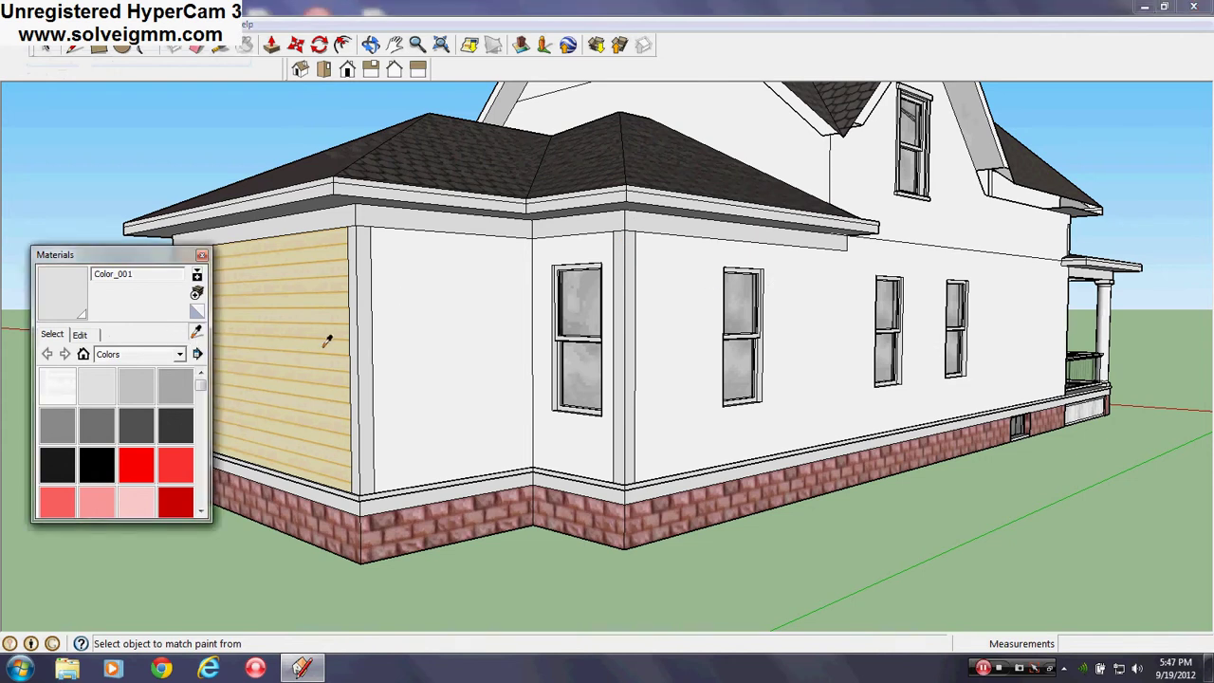
{"action": "left_click", "coordinate": [440, 345]}
{"action": "left_click", "coordinate": [197, 333]}
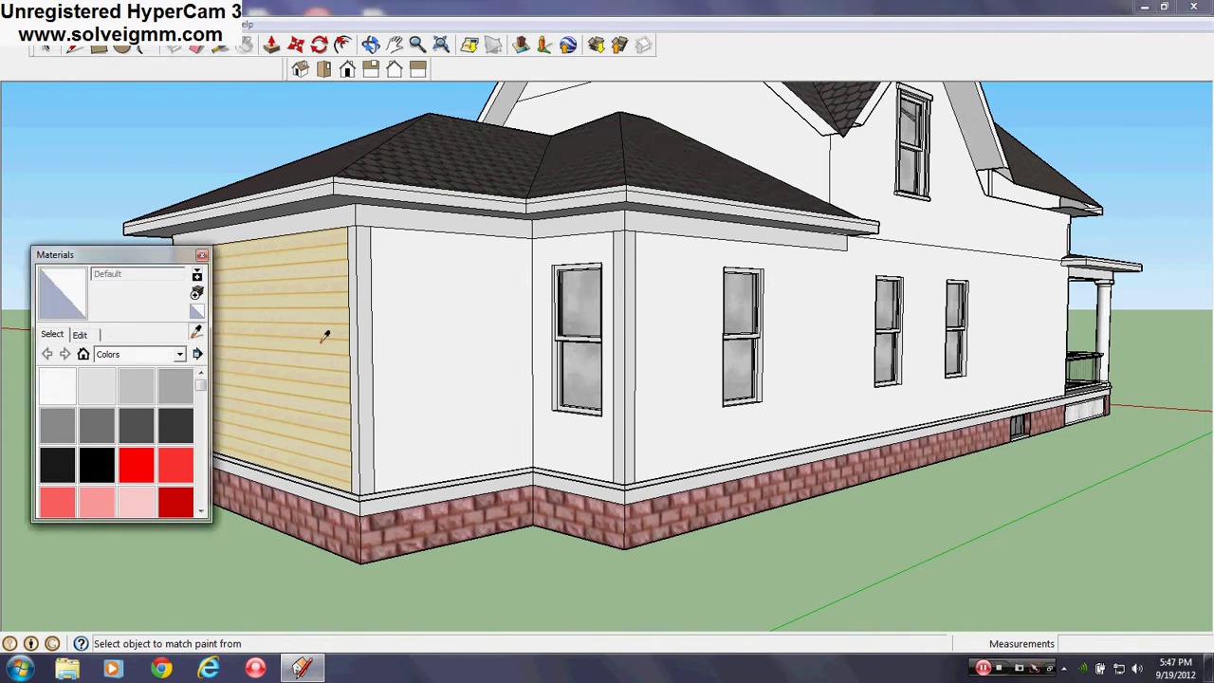
{"action": "left_click", "coordinate": [428, 355]}
{"action": "left_click", "coordinate": [194, 335]}
{"action": "left_click", "coordinate": [304, 344]}
{"action": "left_click", "coordinate": [439, 368]}
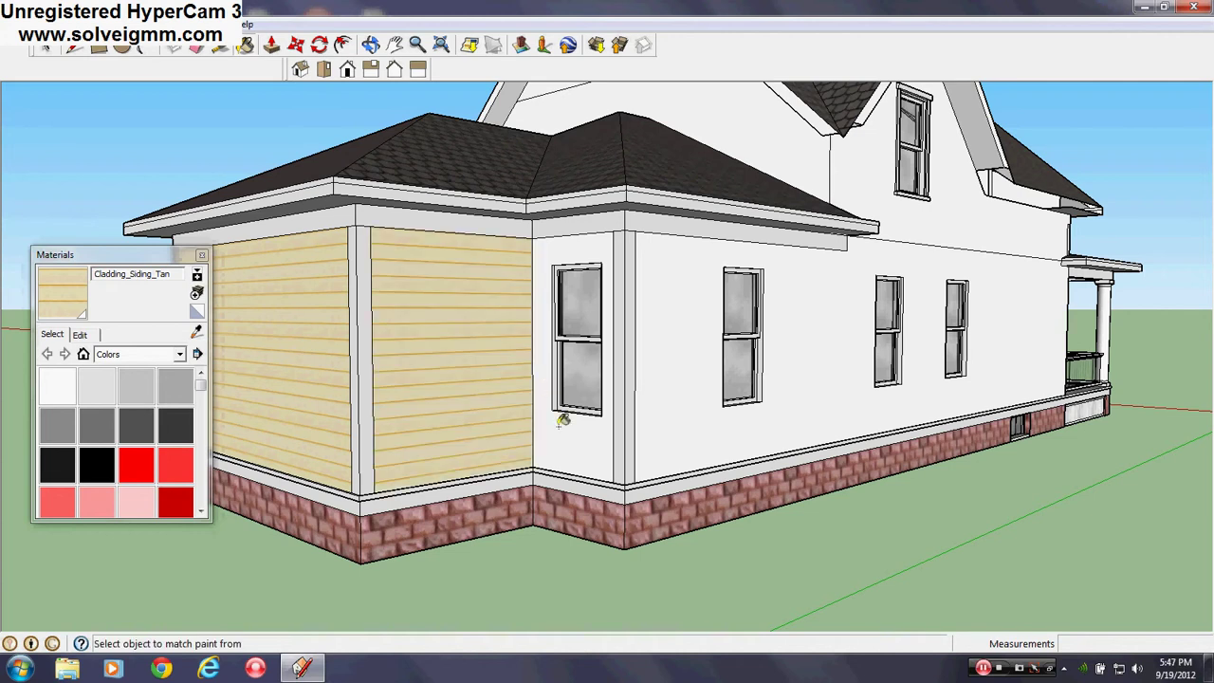
{"action": "left_click", "coordinate": [569, 434]}
Paint the long lower wall with Cladding_Siding_Tan and close the materials window
{"action": "mouse_move", "coordinate": [571, 433]}
{"action": "middle_mouse_down"}
{"action": "mouse_move", "coordinate": [683, 426]}
{"action": "mouse_move", "coordinate": [317, 453]}
{"action": "mouse_move", "coordinate": [618, 453]}
{"action": "mouse_move", "coordinate": [575, 436]}
{"action": "mouse_move", "coordinate": [564, 458]}
{"action": "mouse_move", "coordinate": [645, 407]}
{"action": "middle_mouse_up"}
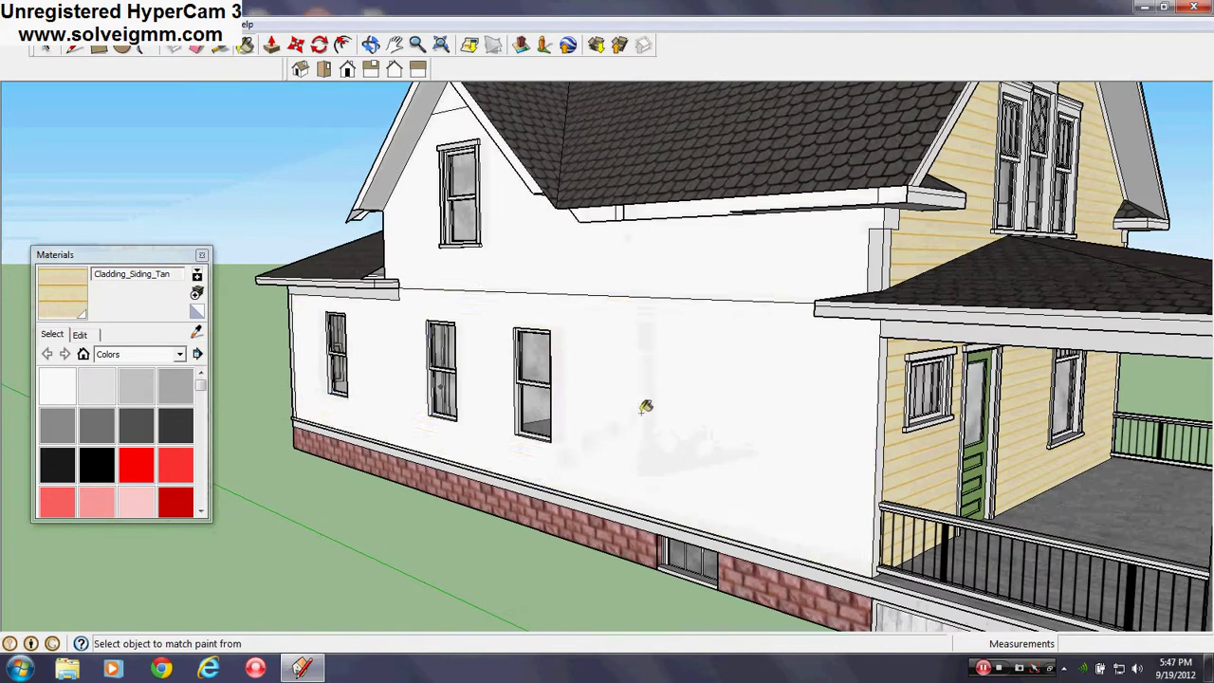
{"action": "left_click", "coordinate": [542, 391]}
{"action": "left_click", "coordinate": [203, 254]}
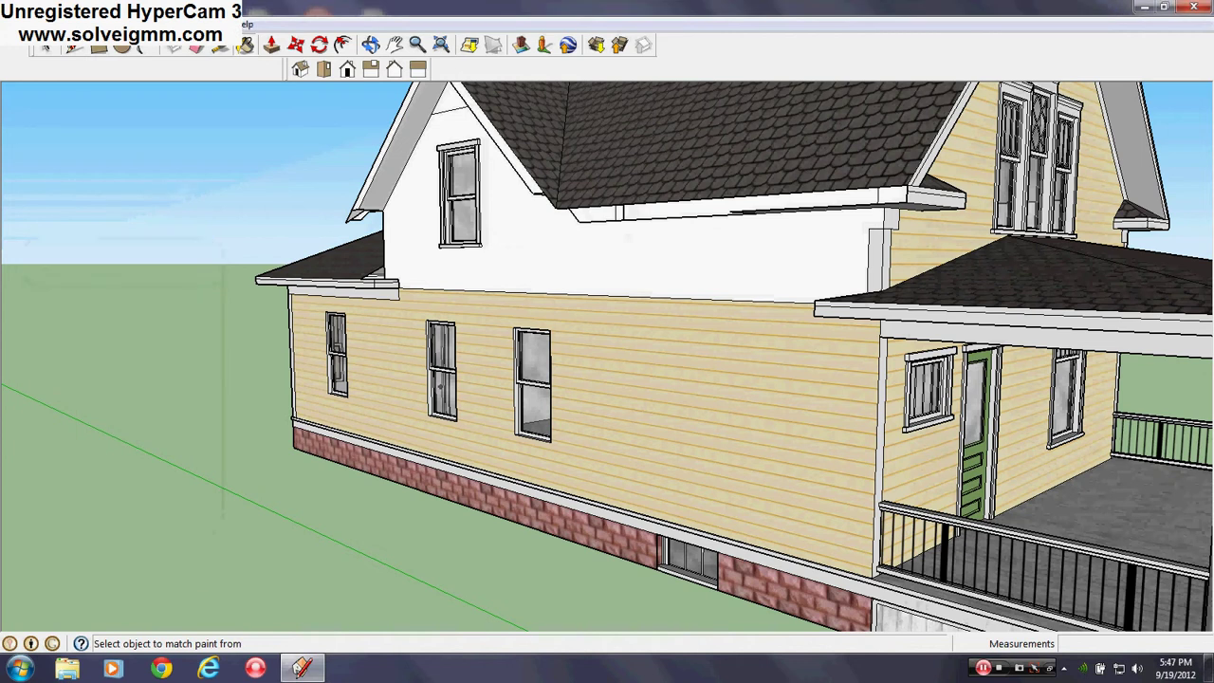
Draw an 8' 8" vertical line on the long wall, 6" from the porch corner, up from the base trim
{"action": "middle_click_drag", "start_coordinate": [806, 526], "coordinate": [707, 539]}
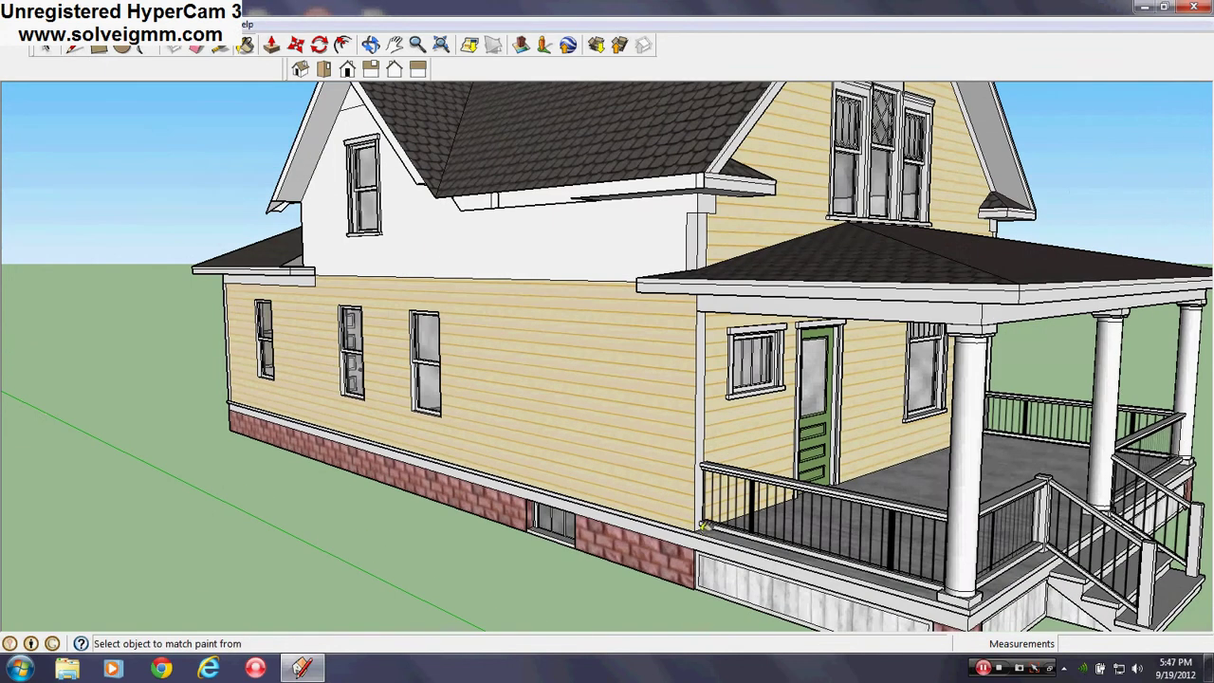
{"action": "scroll", "coordinate": [706, 541], "scroll_direction": "up", "scroll_amount": 4}
{"action": "scroll", "coordinate": [706, 540], "scroll_direction": "down", "scroll_amount": 3}
{"action": "key", "text": "l"}
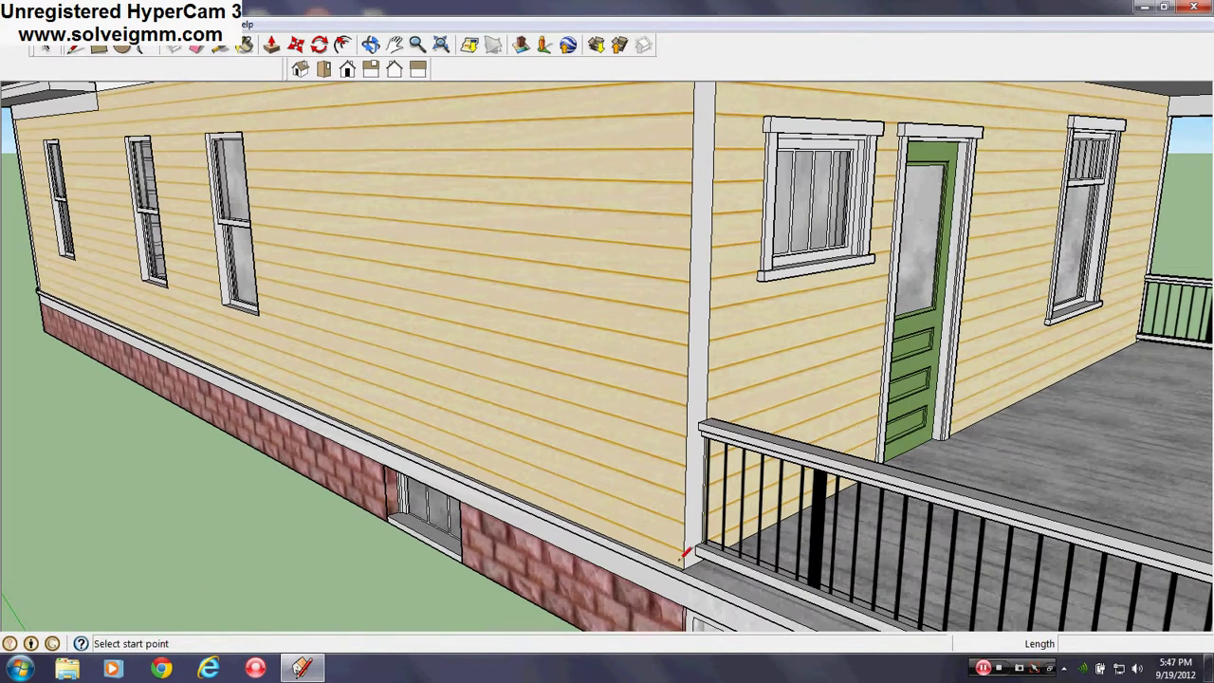
{"action": "scroll", "coordinate": [699, 567], "scroll_direction": "up", "scroll_amount": 3}
{"action": "left_click", "coordinate": [689, 570]}
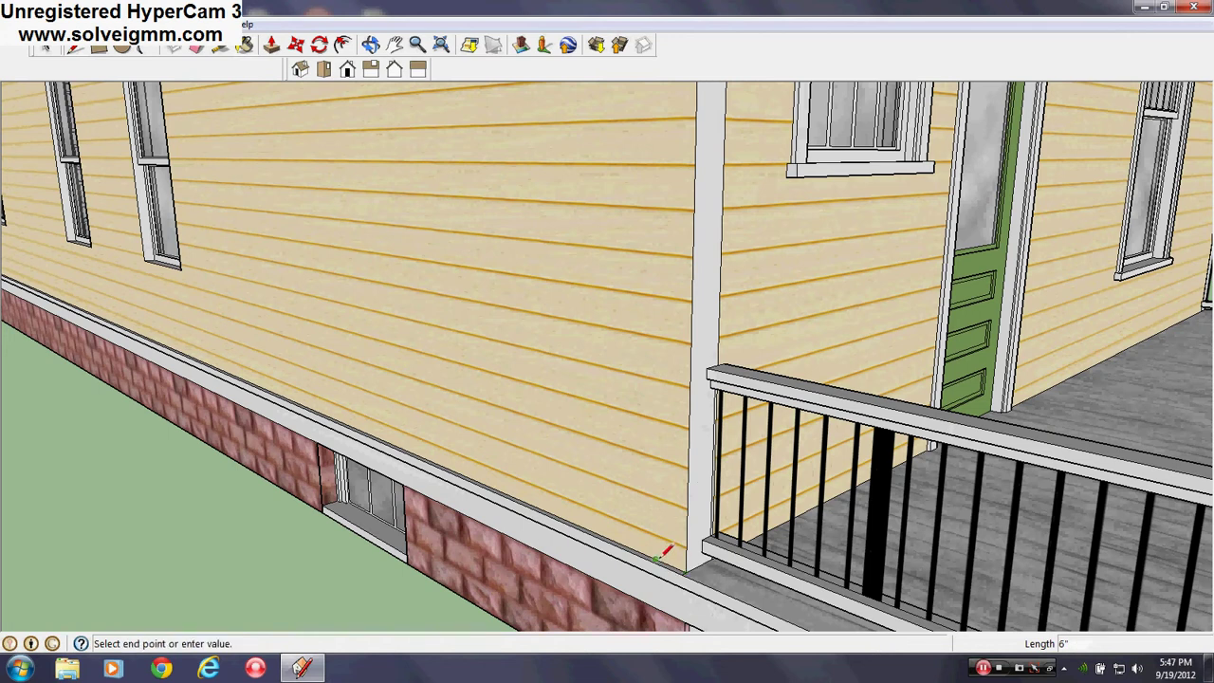
{"action": "scroll", "coordinate": [664, 545], "scroll_direction": "down", "scroll_amount": 3}
{"action": "middle_click_drag", "start_coordinate": [625, 507], "coordinate": [672, 178]}
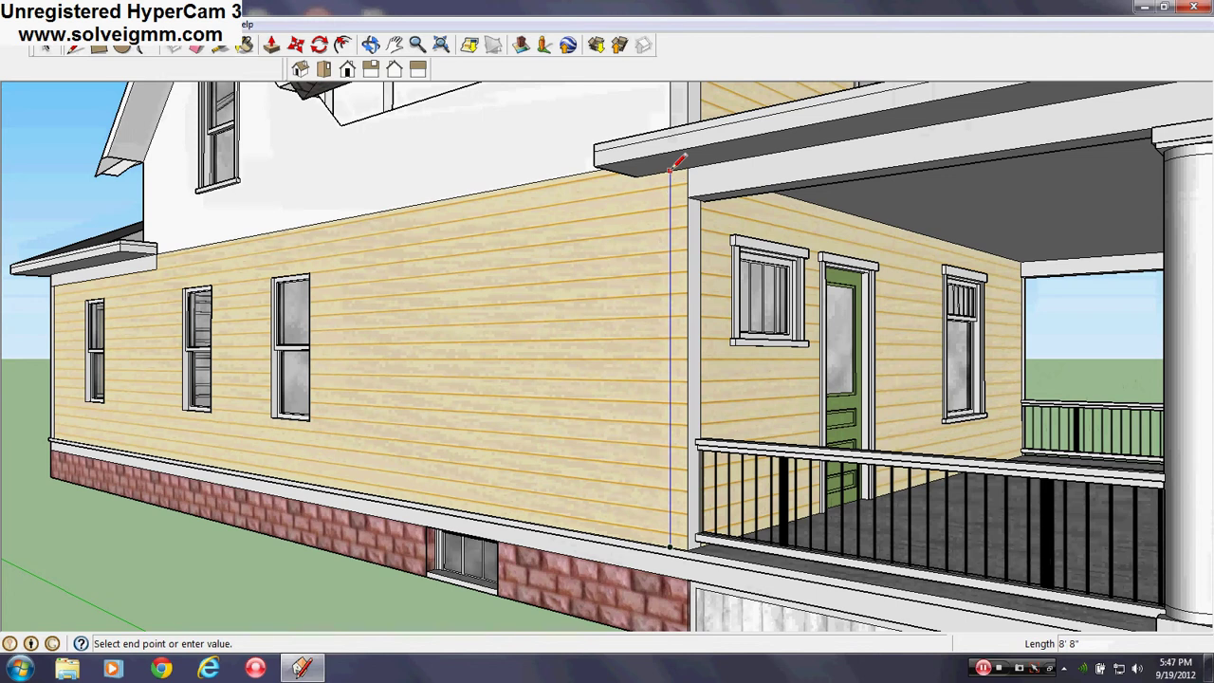
{"action": "left_click", "coordinate": [671, 171]}
Paint the new corner board strip beside the porch with Color_001 sampled from the existing trim
{"action": "scroll", "coordinate": [653, 207], "scroll_direction": "down", "scroll_amount": 4}
{"action": "middle_click_drag", "start_coordinate": [626, 438], "coordinate": [570, 444]}
{"action": "scroll", "coordinate": [569, 444], "scroll_direction": "up", "scroll_amount": 1}
{"action": "scroll", "coordinate": [569, 440], "scroll_direction": "up", "scroll_amount": 2}
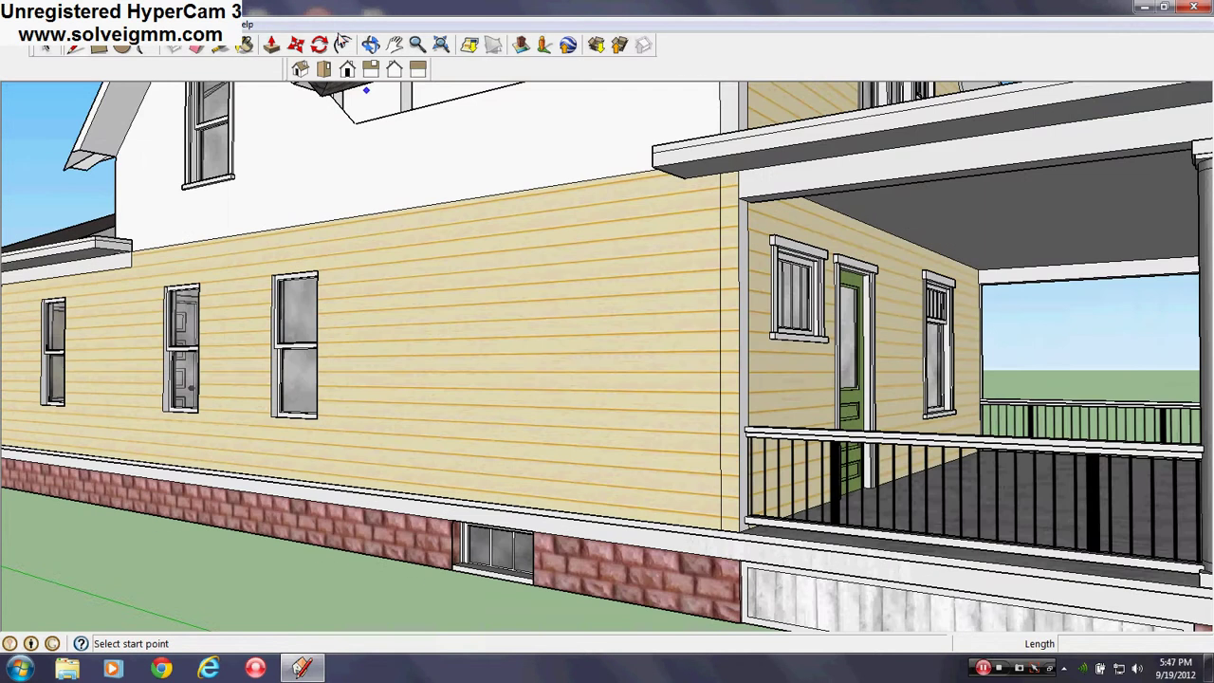
{"action": "left_click", "coordinate": [244, 45]}
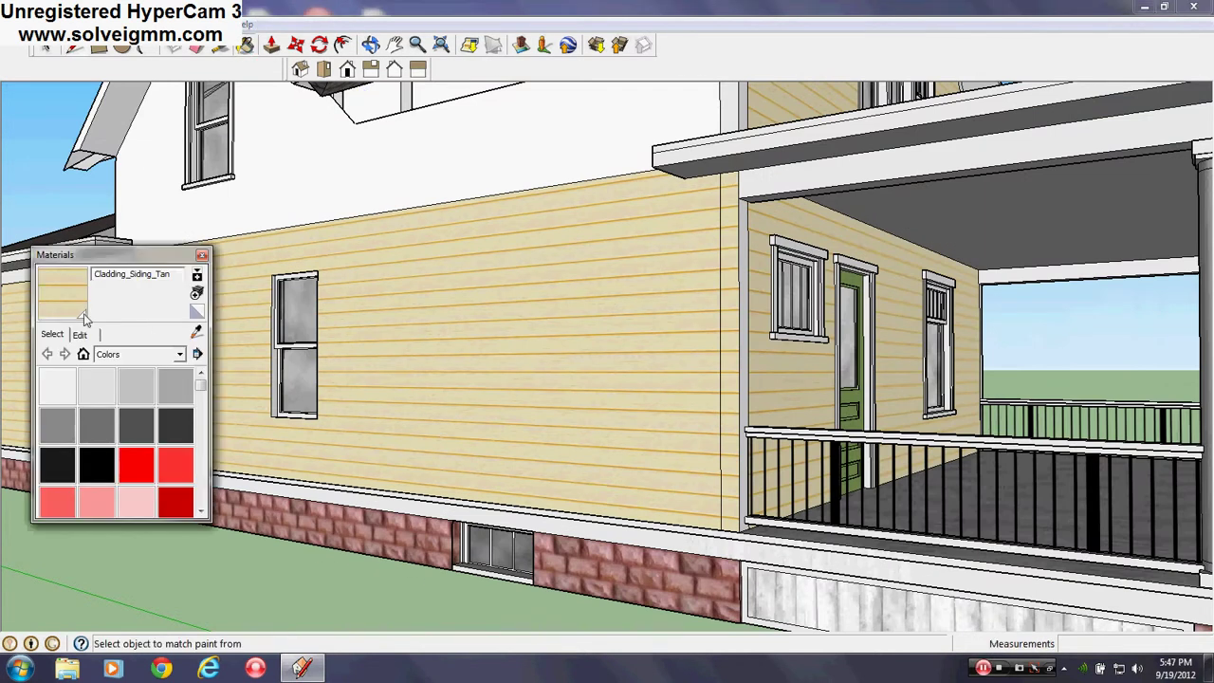
{"action": "left_click", "coordinate": [747, 181]}
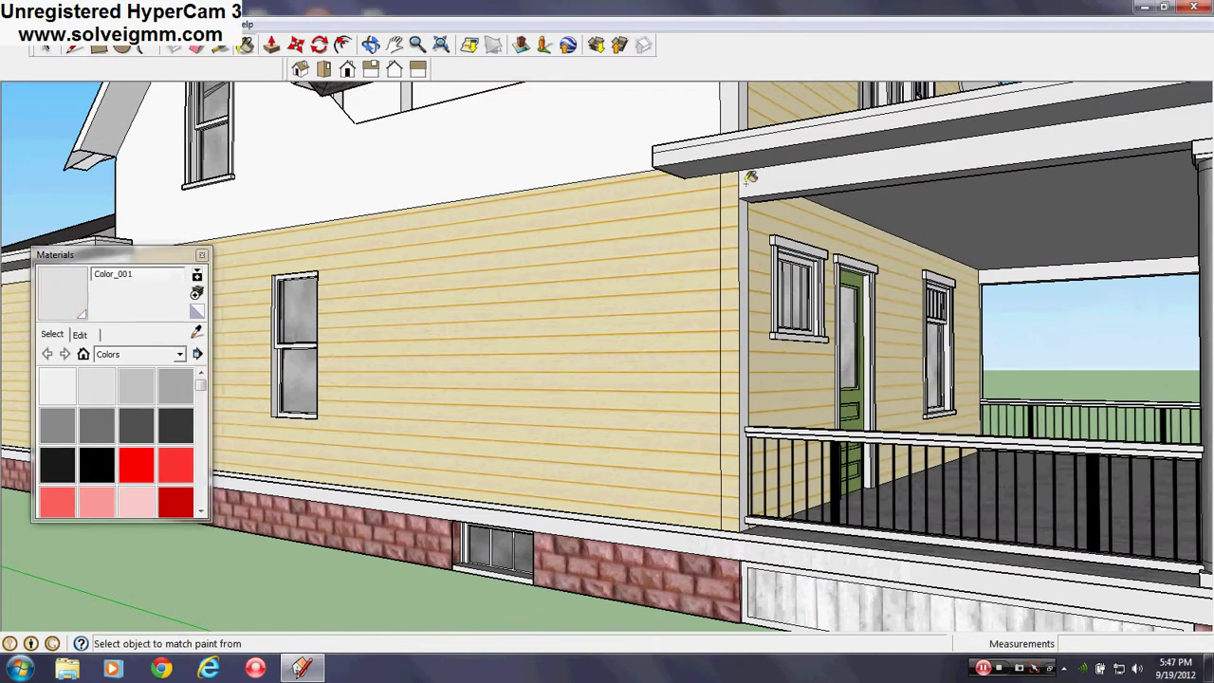
{"action": "left_click", "coordinate": [727, 190]}
Try to move the end edge of the trim band beneath the low eave along the wall
{"action": "scroll", "coordinate": [740, 351], "scroll_direction": "down", "scroll_amount": 3}
{"action": "middle_click_drag", "start_coordinate": [376, 321], "coordinate": [699, 323]}
{"action": "scroll", "coordinate": [699, 324], "scroll_direction": "down", "scroll_amount": 2}
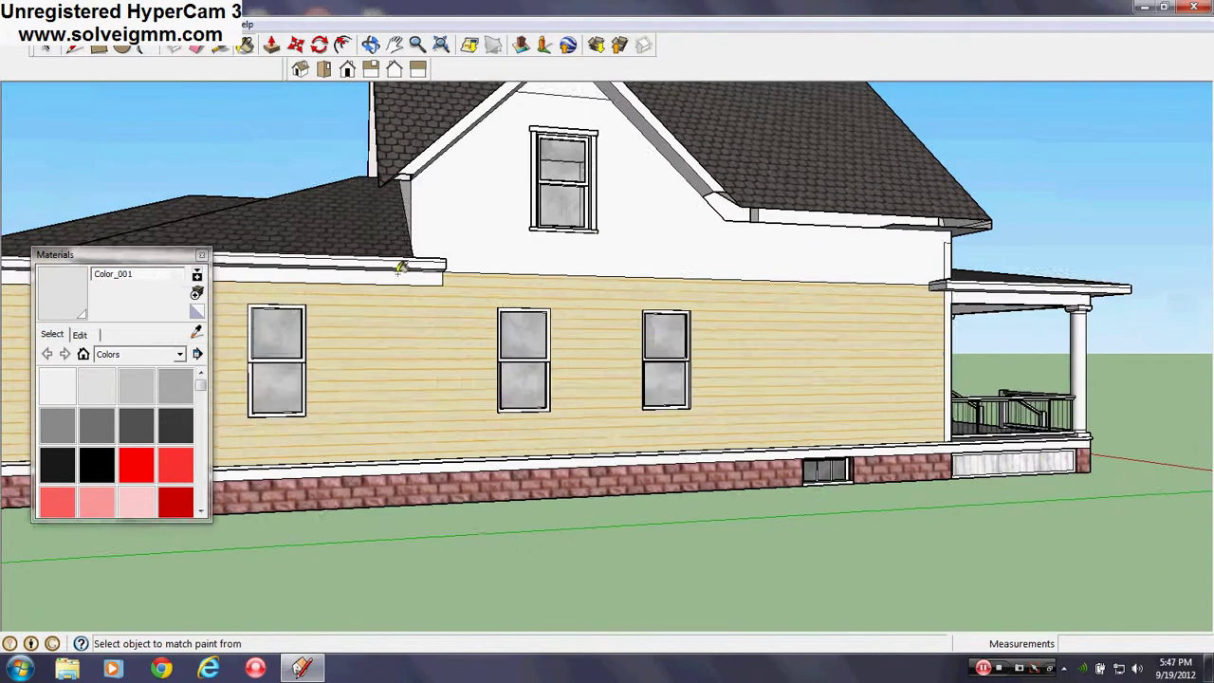
{"action": "scroll", "coordinate": [401, 267], "scroll_direction": "up", "scroll_amount": 4}
{"action": "middle_click_drag", "start_coordinate": [399, 265], "coordinate": [369, 177]}
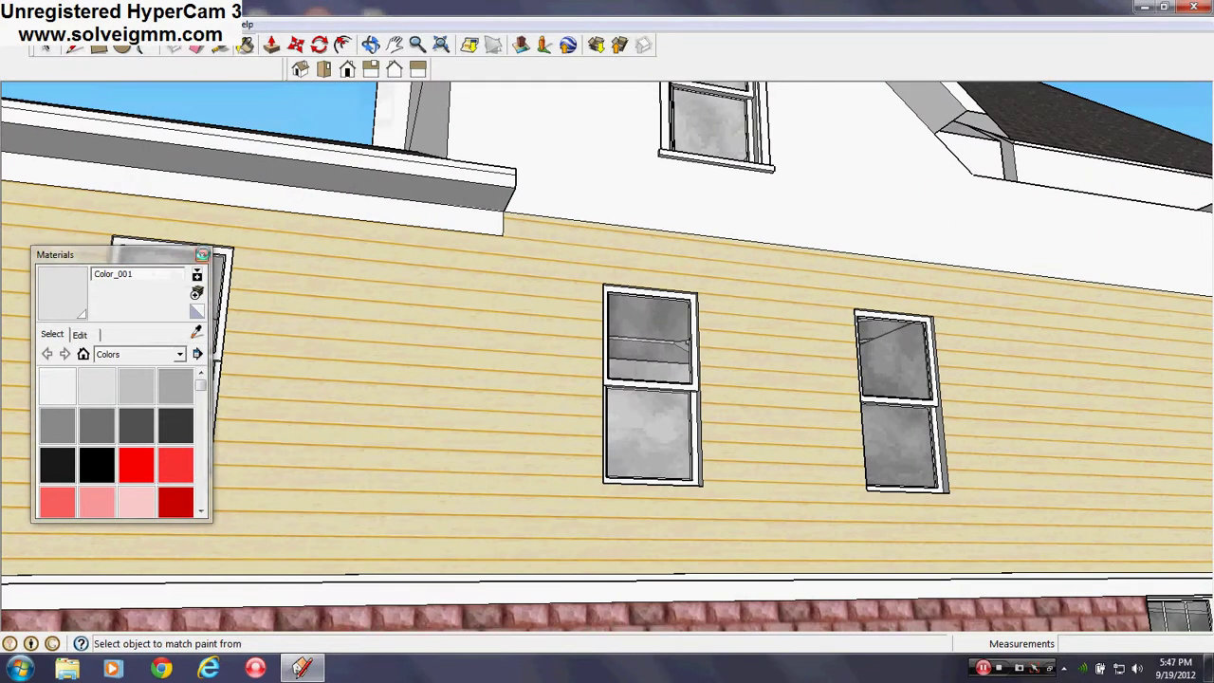
{"action": "left_click", "coordinate": [202, 255]}
{"action": "left_click", "coordinate": [297, 46]}
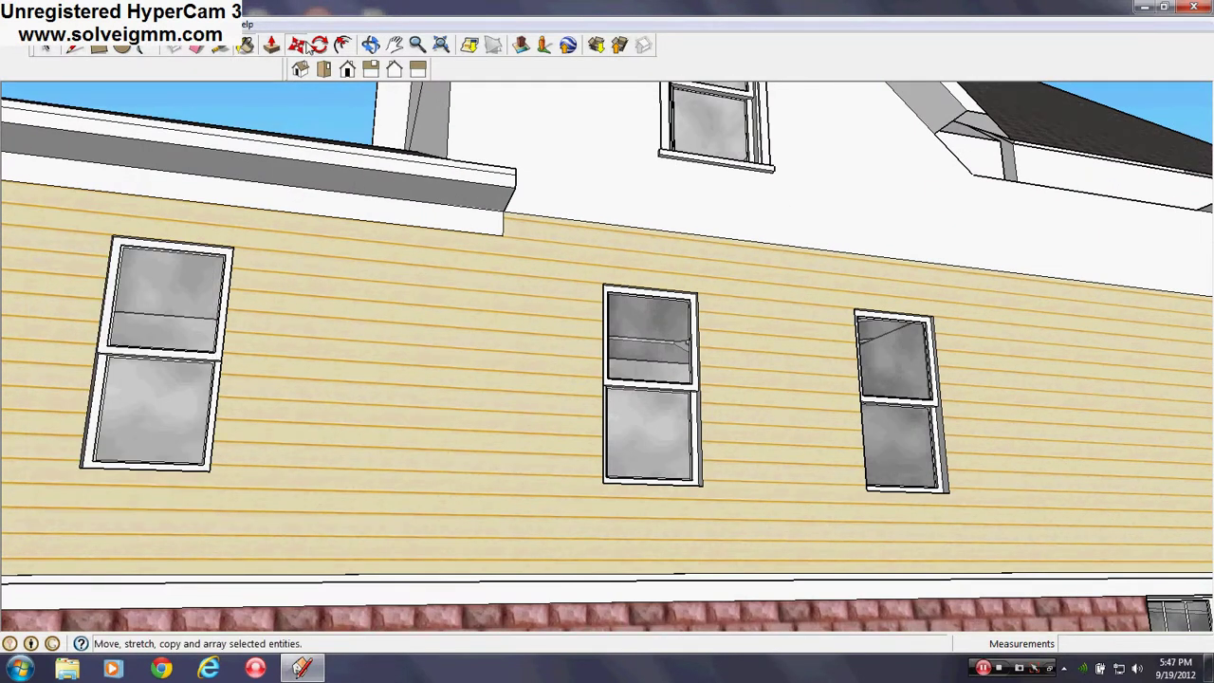
{"action": "scroll", "coordinate": [333, 303], "scroll_direction": "down", "scroll_amount": 2}
{"action": "scroll", "coordinate": [458, 245], "scroll_direction": "up", "scroll_amount": 5}
{"action": "middle_click_drag", "start_coordinate": [458, 245], "coordinate": [414, 317]}
{"action": "left_click", "coordinate": [419, 277]}
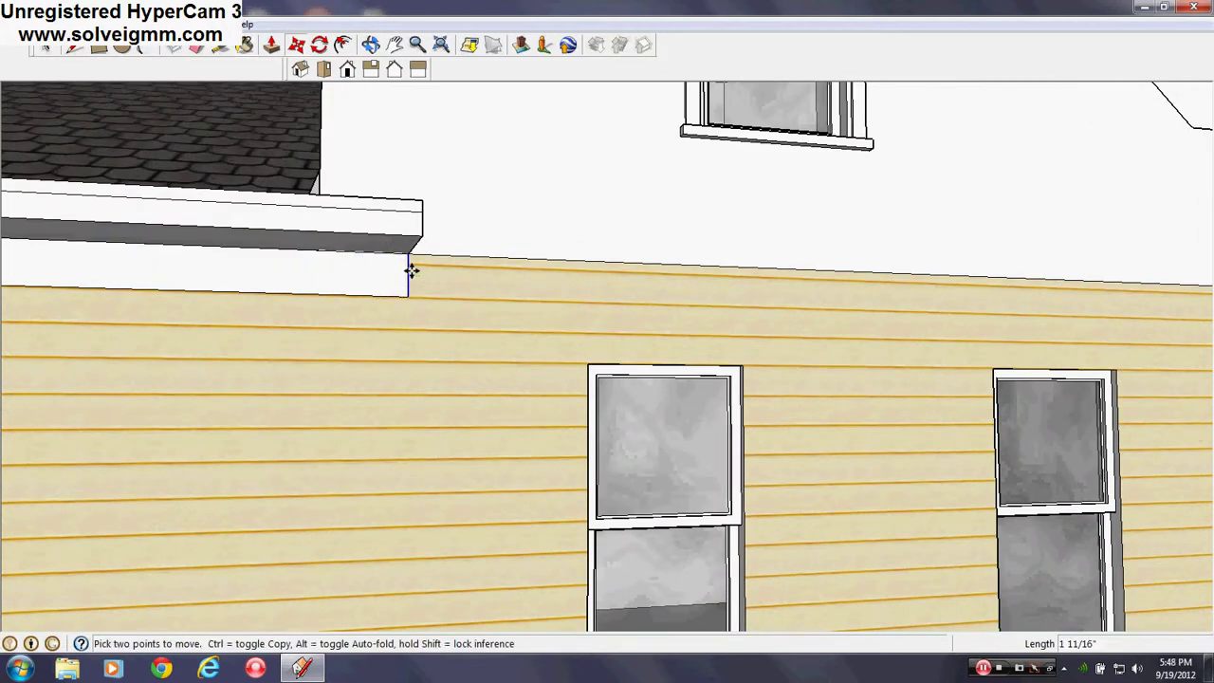
{"action": "left_click", "coordinate": [416, 270]}
Shorten the trim band beneath the low eave by 1', splitting it with a vertical line and erasing the leftover end
{"action": "key", "text": "l"}
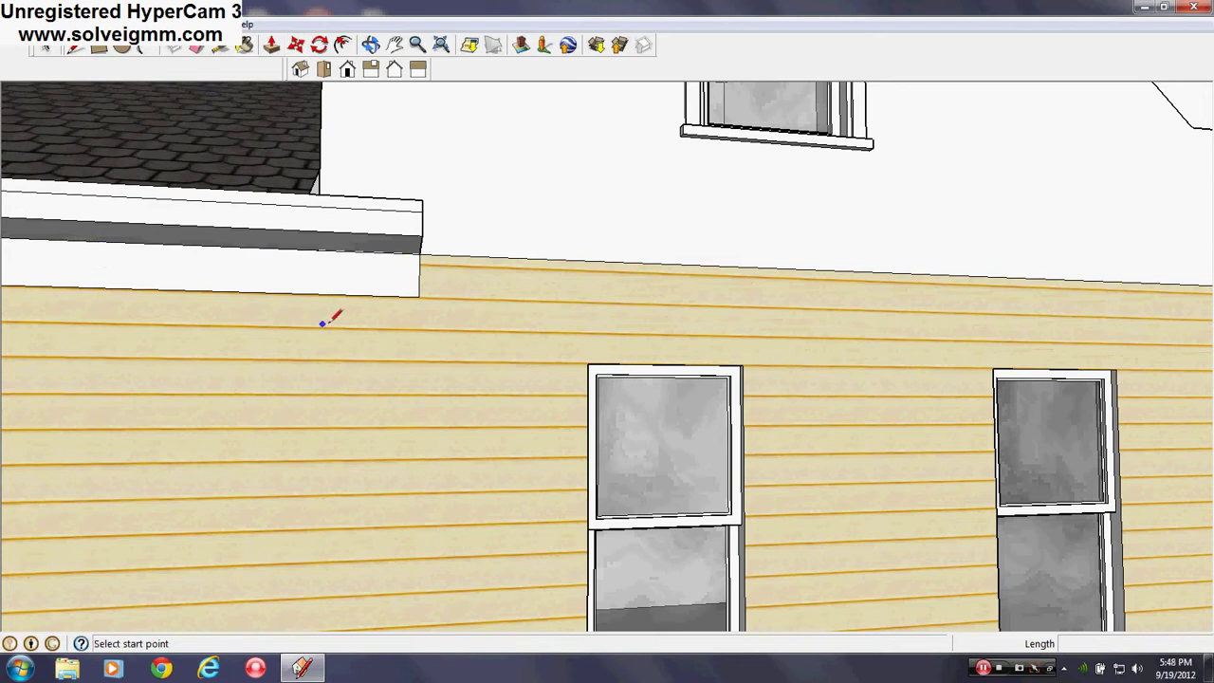
{"action": "middle_click_drag", "start_coordinate": [331, 317], "coordinate": [432, 252]}
{"action": "left_click", "coordinate": [447, 268]}
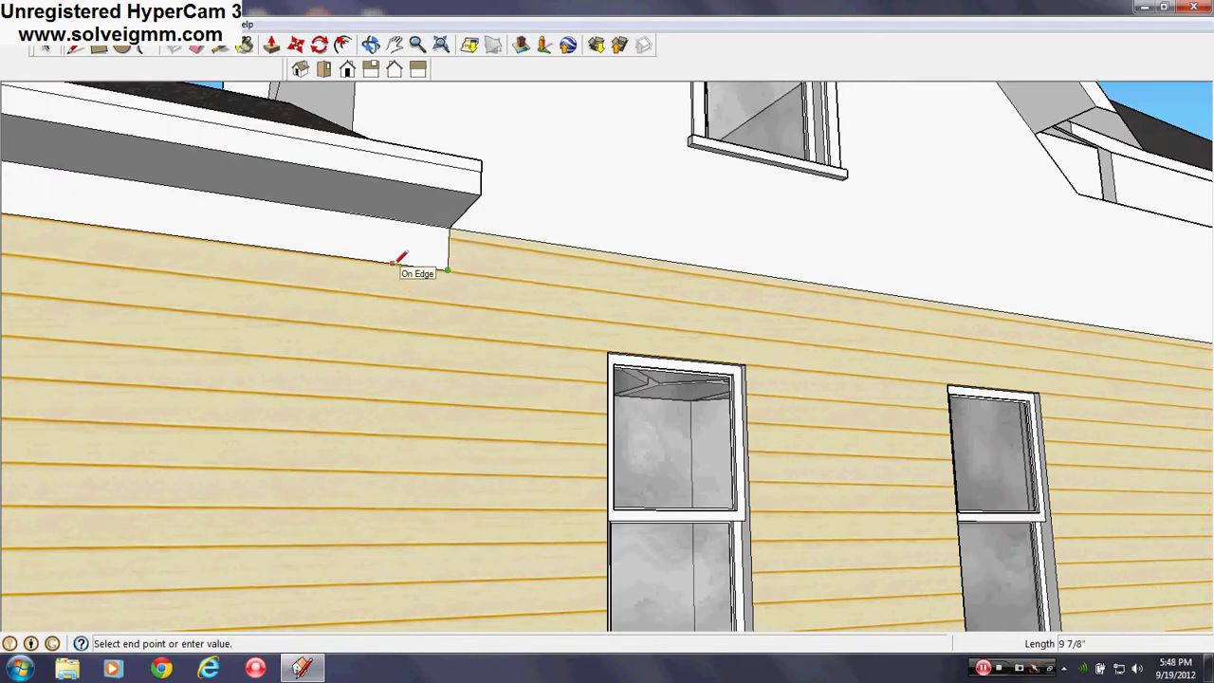
{"action": "type", "text": "1'"}
{"action": "key", "text": "Return"}
{"action": "left_click", "coordinate": [381, 262]}
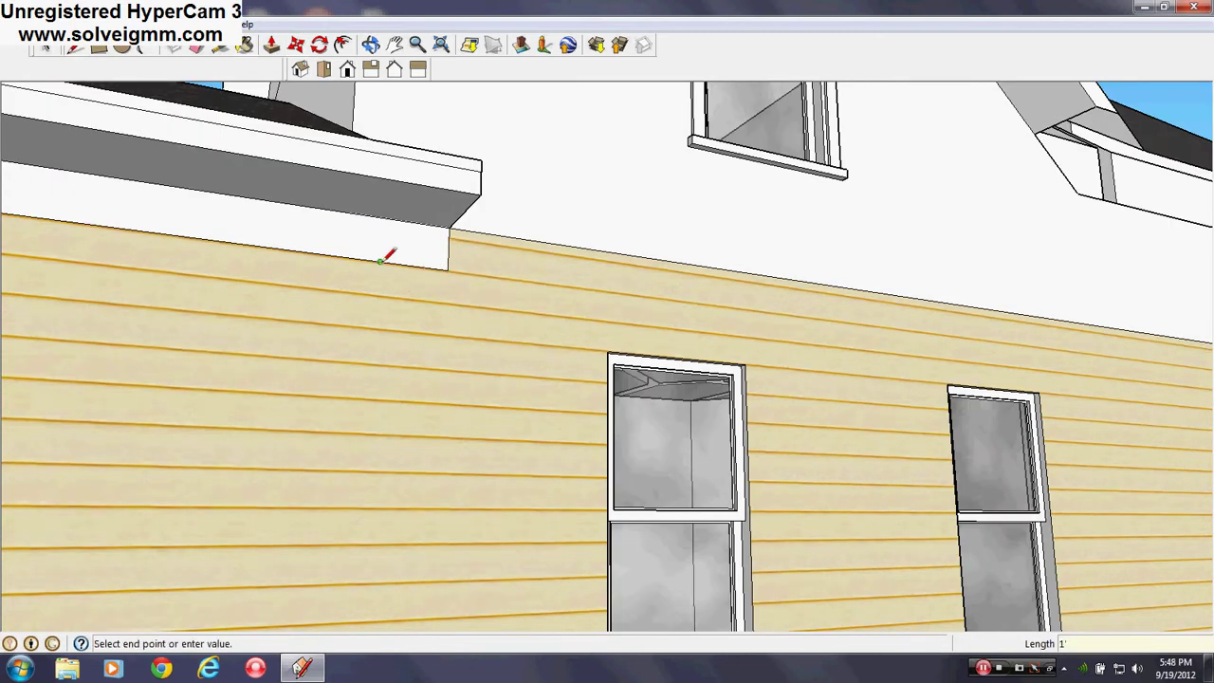
{"action": "left_click", "coordinate": [382, 217]}
{"action": "left_click", "coordinate": [196, 45]}
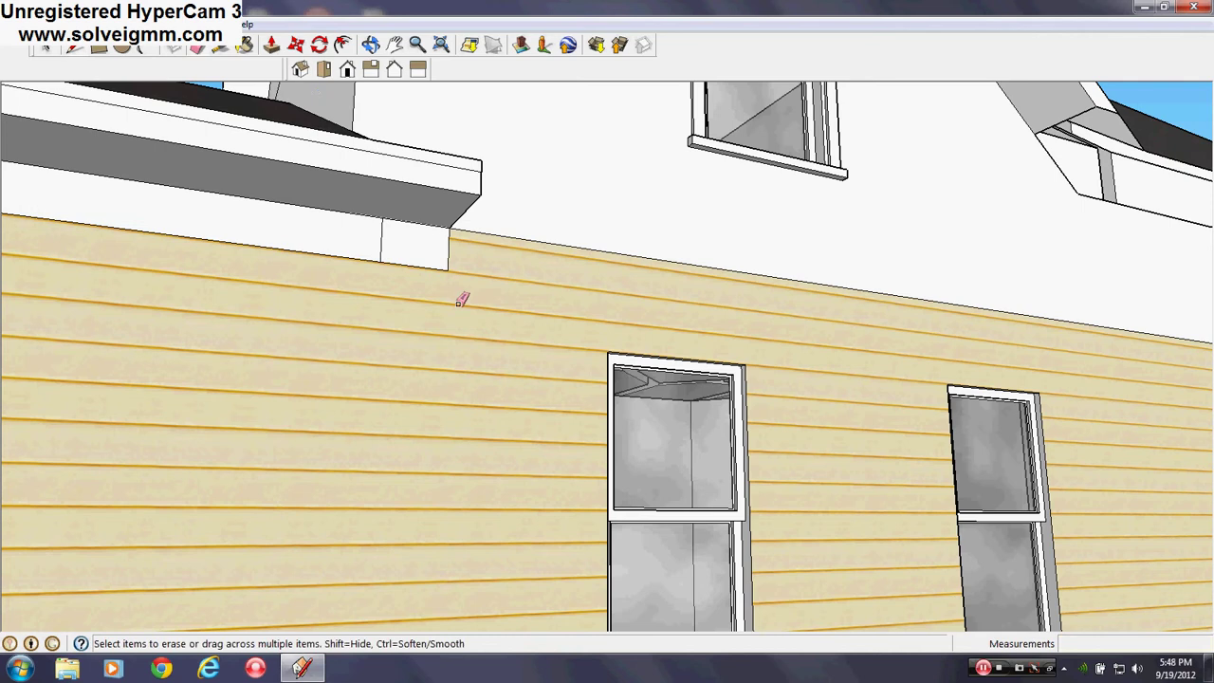
{"action": "middle_click_drag", "start_coordinate": [461, 264], "coordinate": [352, 348]}
Draw an outline on the upper wall from the low roof's edge across above the eave's end and down to the fascia
{"action": "scroll", "coordinate": [352, 347], "scroll_direction": "down", "scroll_amount": 3}
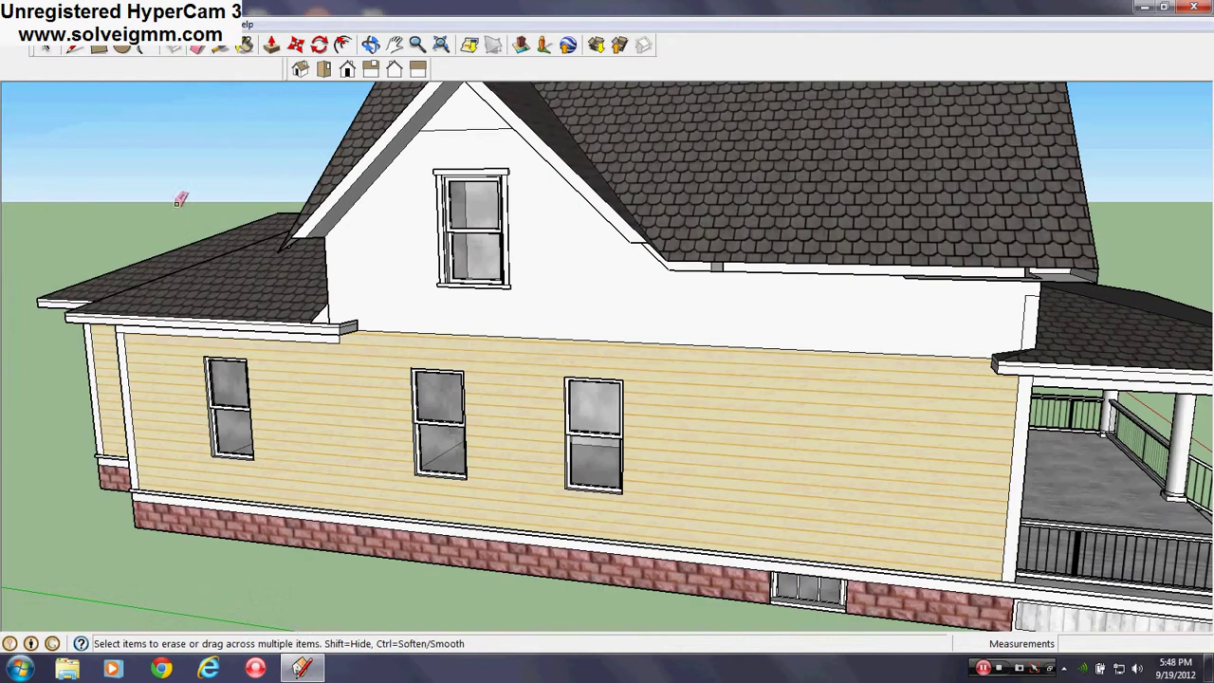
{"action": "left_click", "coordinate": [73, 47]}
{"action": "scroll", "coordinate": [203, 309], "scroll_direction": "up", "scroll_amount": 4}
{"action": "middle_click_drag", "start_coordinate": [204, 309], "coordinate": [177, 328]}
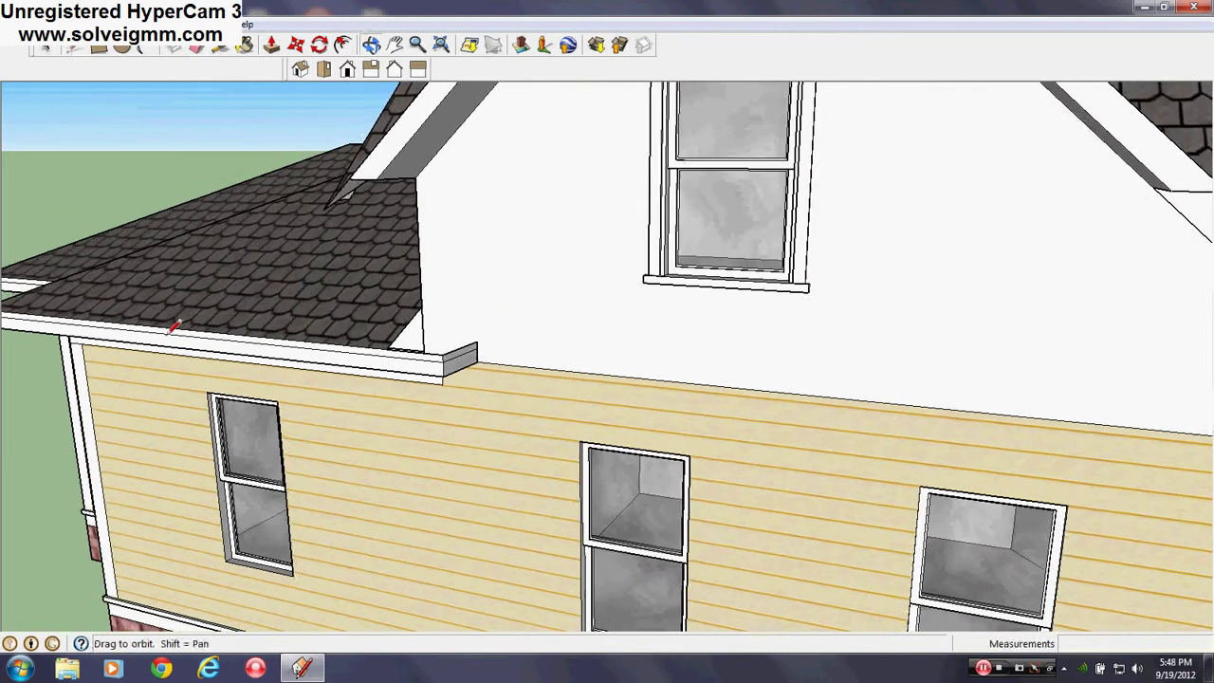
{"action": "left_click", "coordinate": [421, 305]}
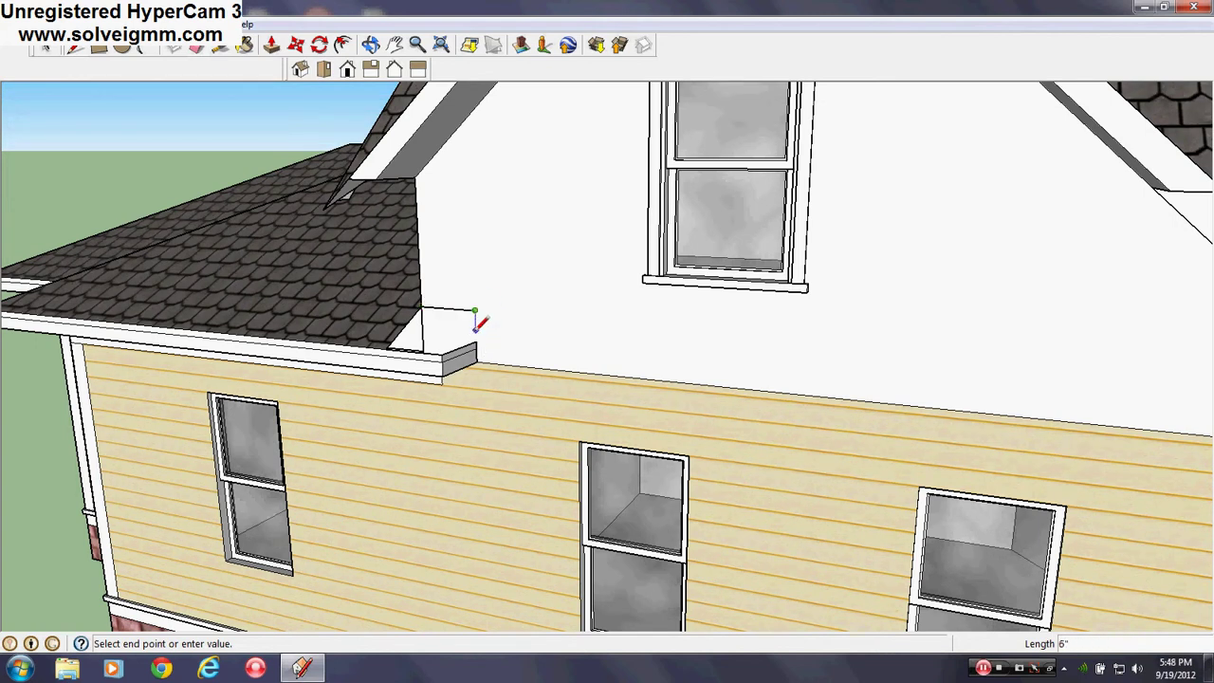
{"action": "left_click", "coordinate": [476, 342]}
Erase the leftover vertical edge inside the open end of the low eave
{"action": "scroll", "coordinate": [477, 336], "scroll_direction": "up", "scroll_amount": 3}
{"action": "middle_click_drag", "start_coordinate": [475, 341], "coordinate": [441, 339]}
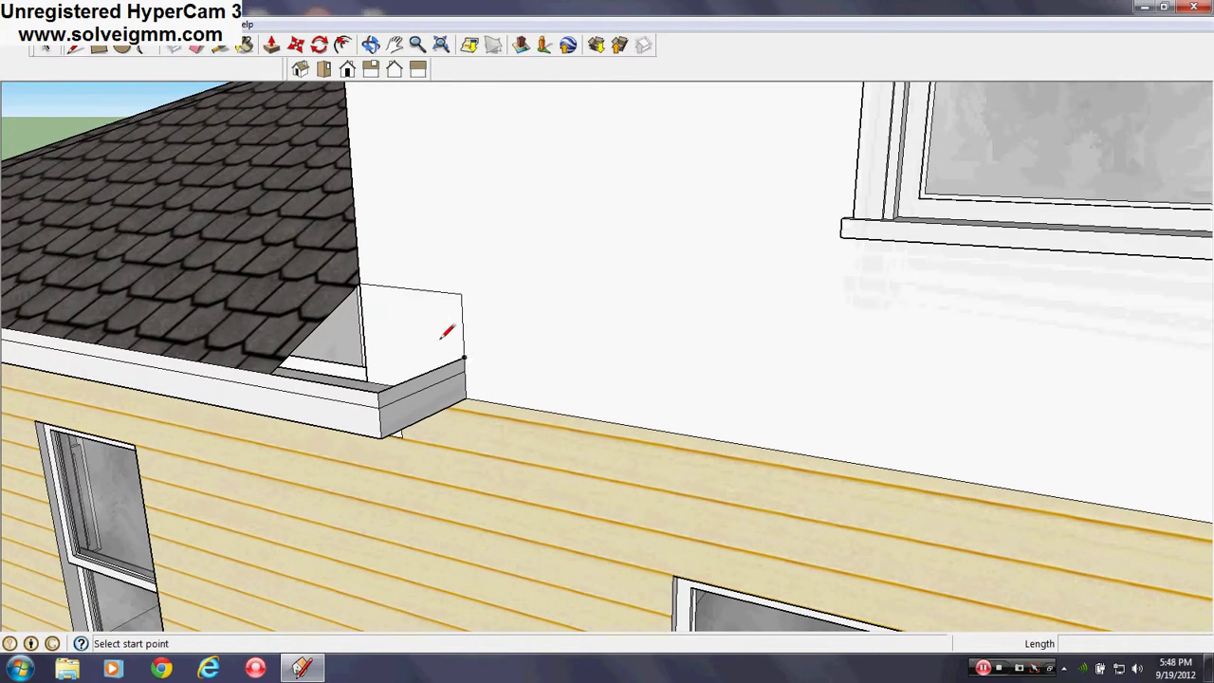
{"action": "middle_click_drag", "start_coordinate": [370, 313], "coordinate": [400, 324]}
{"action": "right_click", "coordinate": [375, 345]}
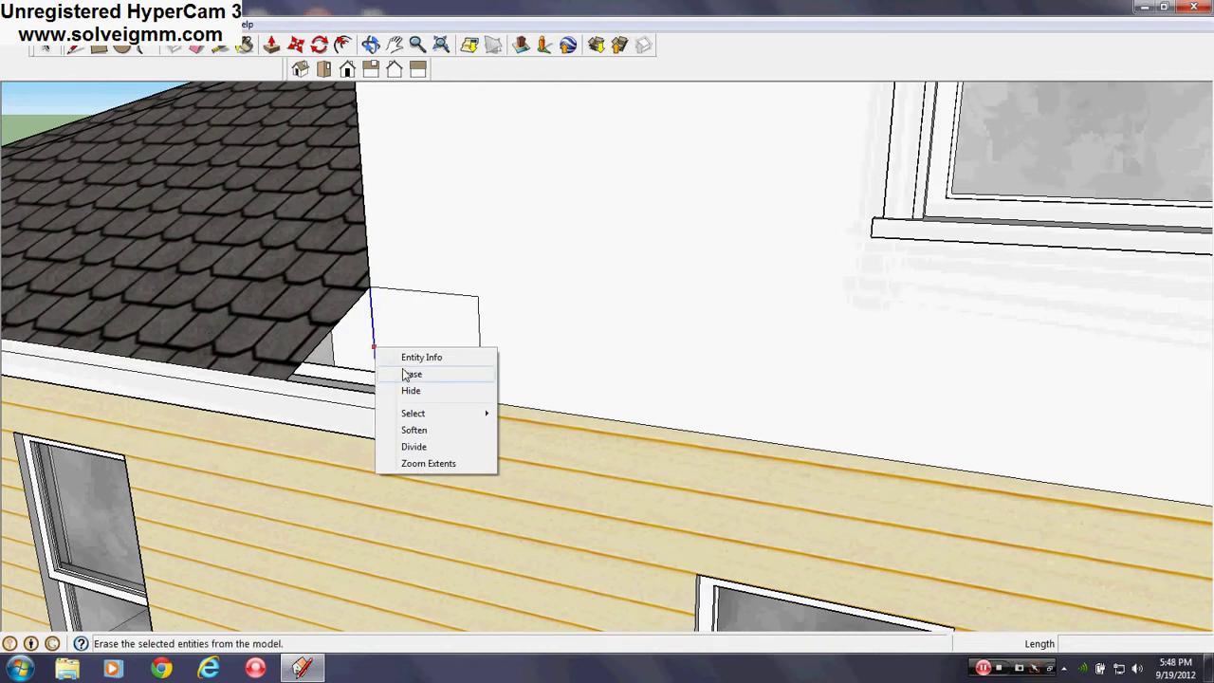
{"action": "left_click", "coordinate": [408, 372]}
Close the eave's end with a 1' 8 1/8" diagonal line to the fascia corner and erase the seam with the shingled roof
{"action": "left_click", "coordinate": [479, 295]}
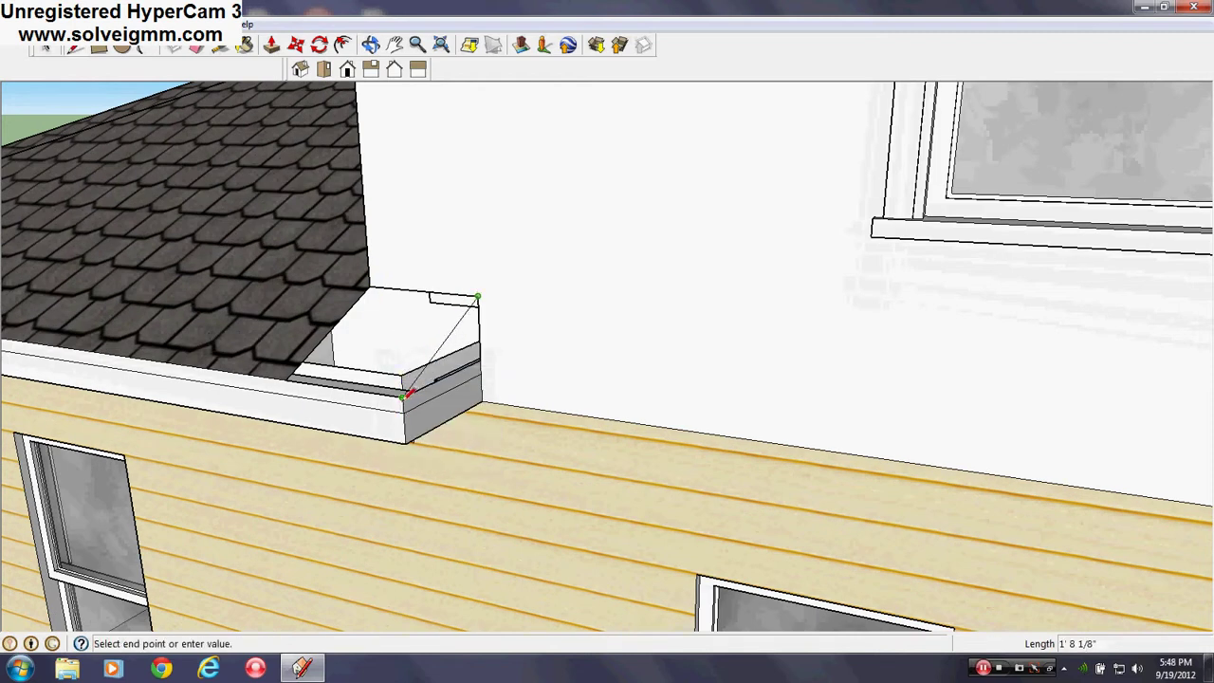
{"action": "left_click", "coordinate": [402, 397]}
{"action": "right_click", "coordinate": [329, 323]}
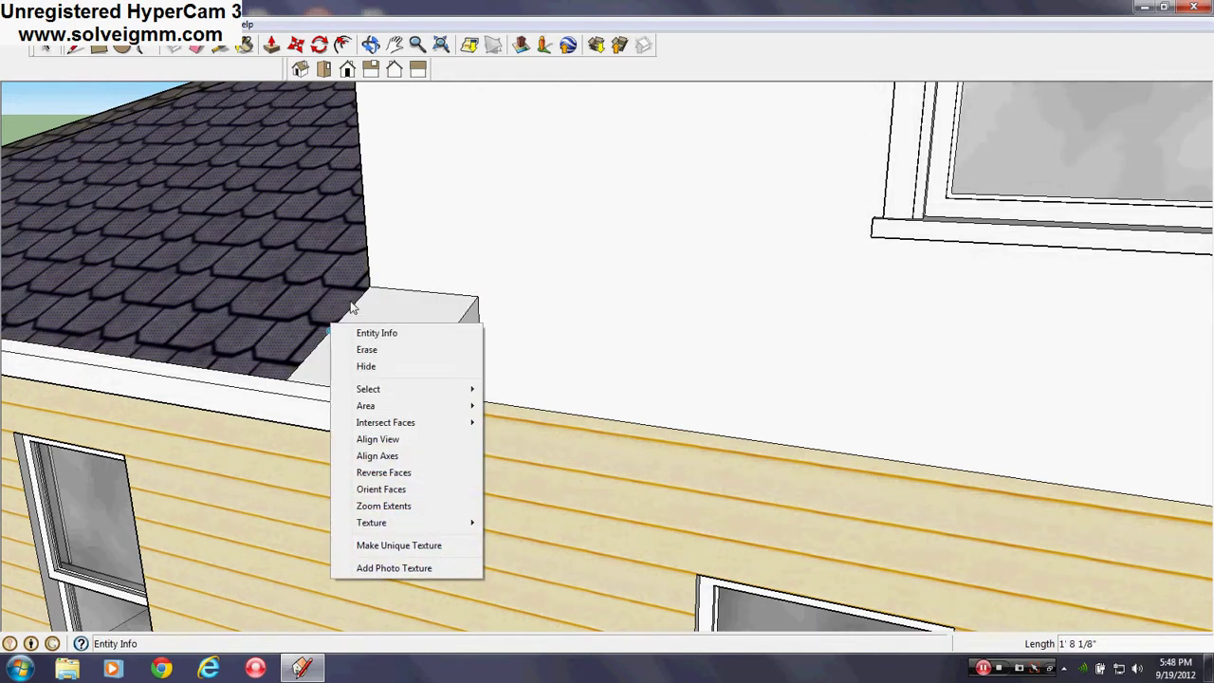
{"action": "right_click", "coordinate": [353, 307]}
{"action": "left_click", "coordinate": [387, 336]}
Draw a 2" line perpendicular to the sloped roof edge from its midpoint, down onto the low eave's end face
{"action": "middle_click_drag", "start_coordinate": [436, 394], "coordinate": [301, 364]}
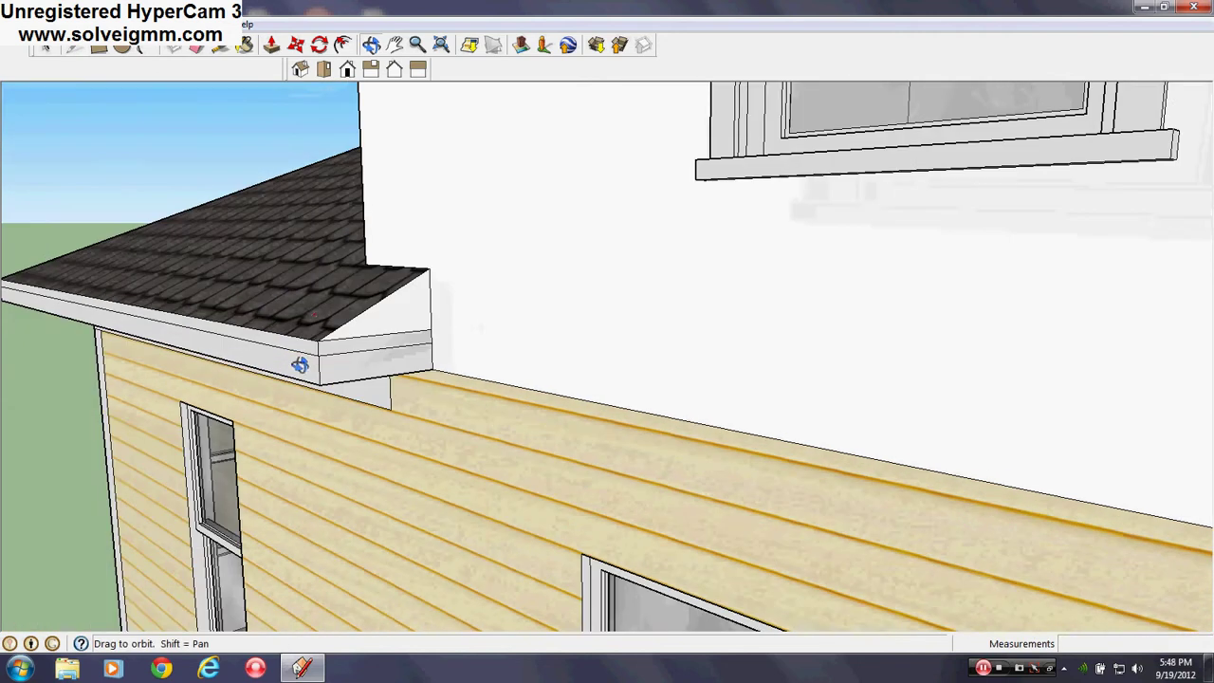
{"action": "scroll", "coordinate": [298, 296], "scroll_direction": "up", "scroll_amount": 4}
{"action": "left_click", "coordinate": [456, 307]}
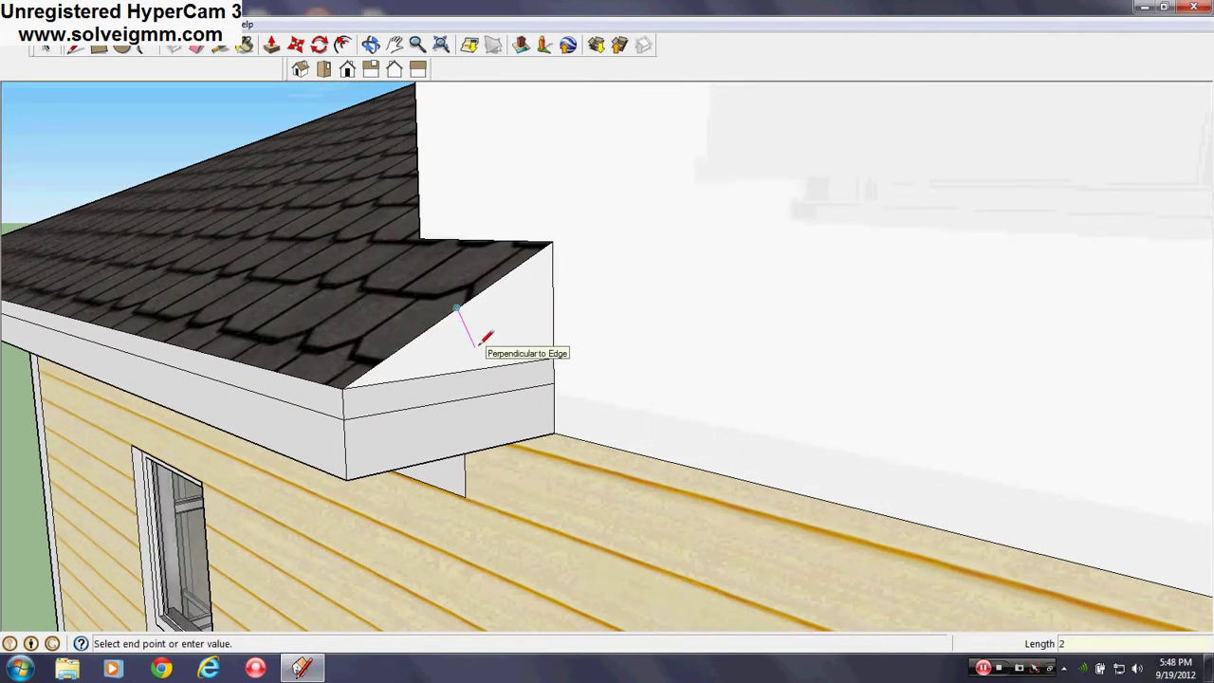
{"action": "scroll", "coordinate": [332, 431], "scroll_direction": "up", "scroll_amount": 2}
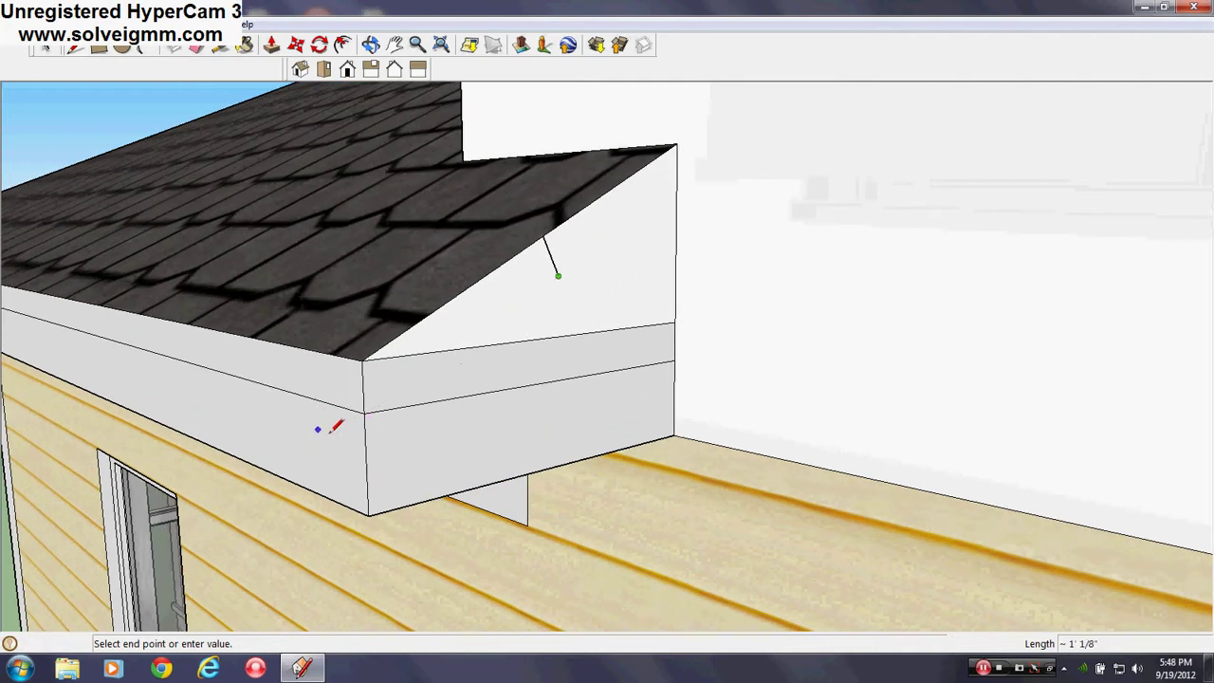
Draw a line parallel to the roof slope across the eave's end through the short line's endpoint, and erase the stray edge behind the wall
{"action": "left_click", "coordinate": [338, 438]}
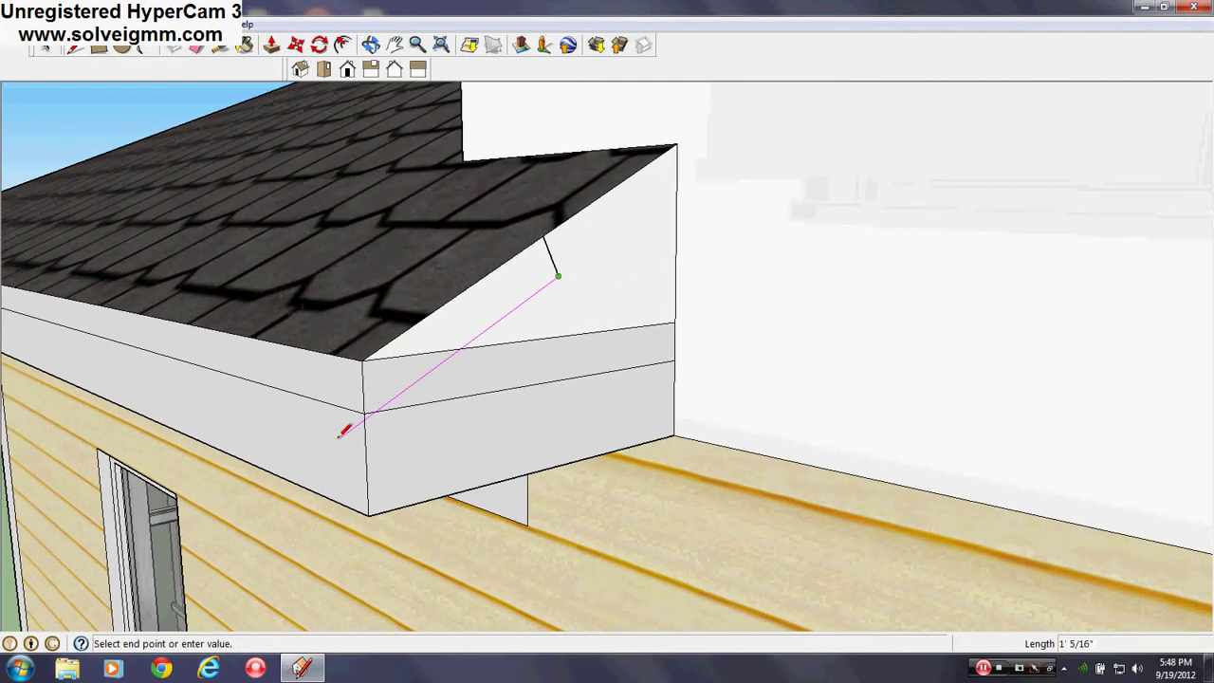
{"action": "left_click", "coordinate": [673, 188]}
{"action": "mouse_move", "coordinate": [596, 249]}
{"action": "middle_mouse_down"}
{"action": "mouse_move", "coordinate": [529, 290]}
{"action": "mouse_move", "coordinate": [353, 266]}
{"action": "mouse_move", "coordinate": [724, 171]}
{"action": "middle_mouse_up"}
{"action": "key", "text": "ctrl+z"}
{"action": "left_click", "coordinate": [537, 288]}
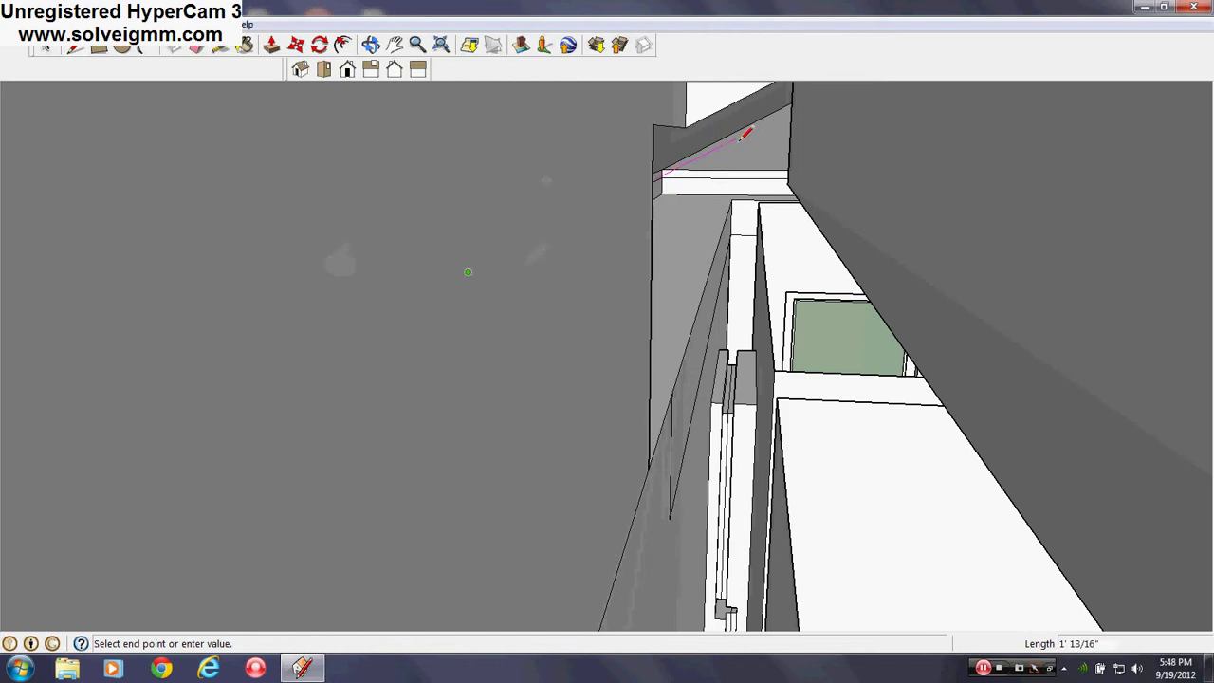
{"action": "right_click", "coordinate": [715, 150]}
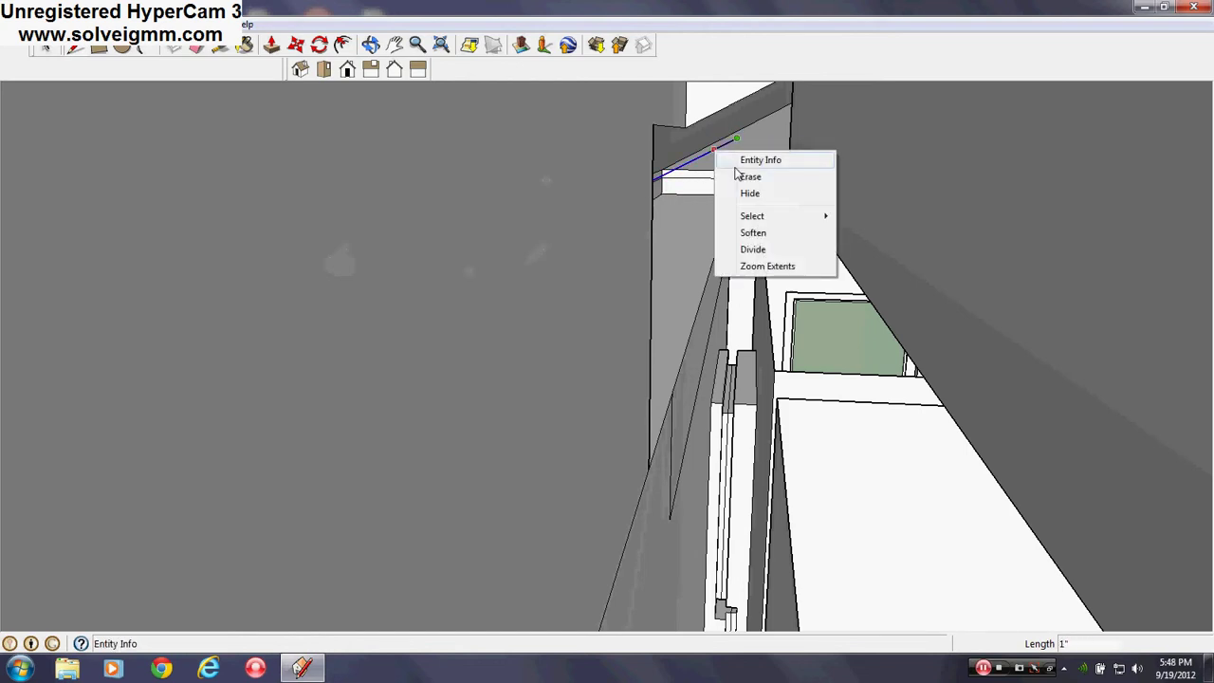
{"action": "left_click", "coordinate": [737, 177]}
{"action": "mouse_move", "coordinate": [737, 178]}
{"action": "middle_mouse_down"}
{"action": "mouse_move", "coordinate": [761, 294]}
{"action": "mouse_move", "coordinate": [707, 265]}
{"action": "middle_mouse_up"}
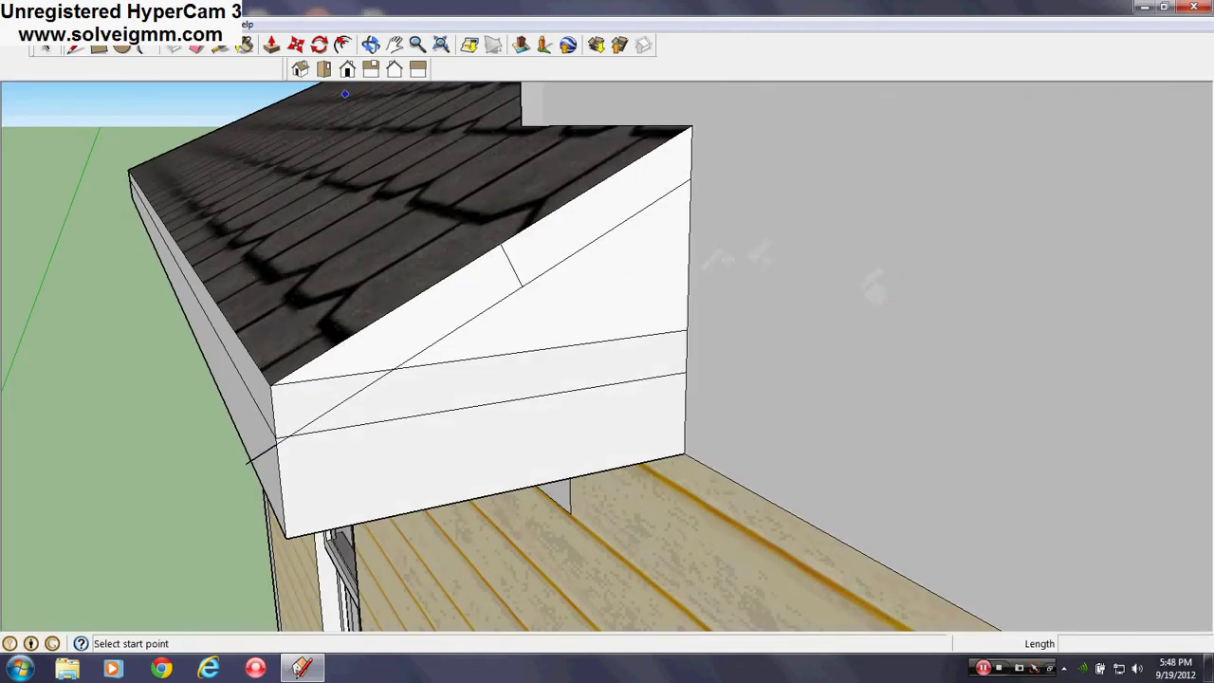
Erase the overshooting line end, the short perpendicular line and the old horizontal bands, leaving a sloped trim band on the eave's end
{"action": "middle_click_drag", "start_coordinate": [345, 94], "coordinate": [506, 358]}
{"action": "key", "text": "e"}
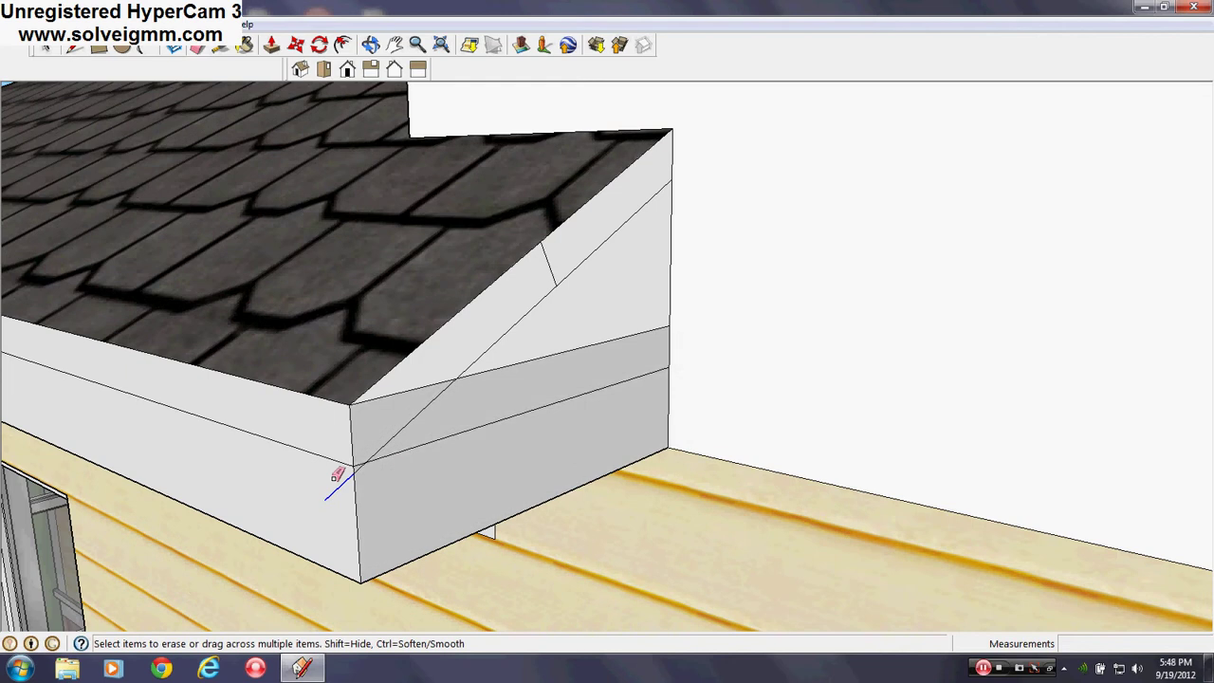
{"action": "left_click", "coordinate": [401, 454]}
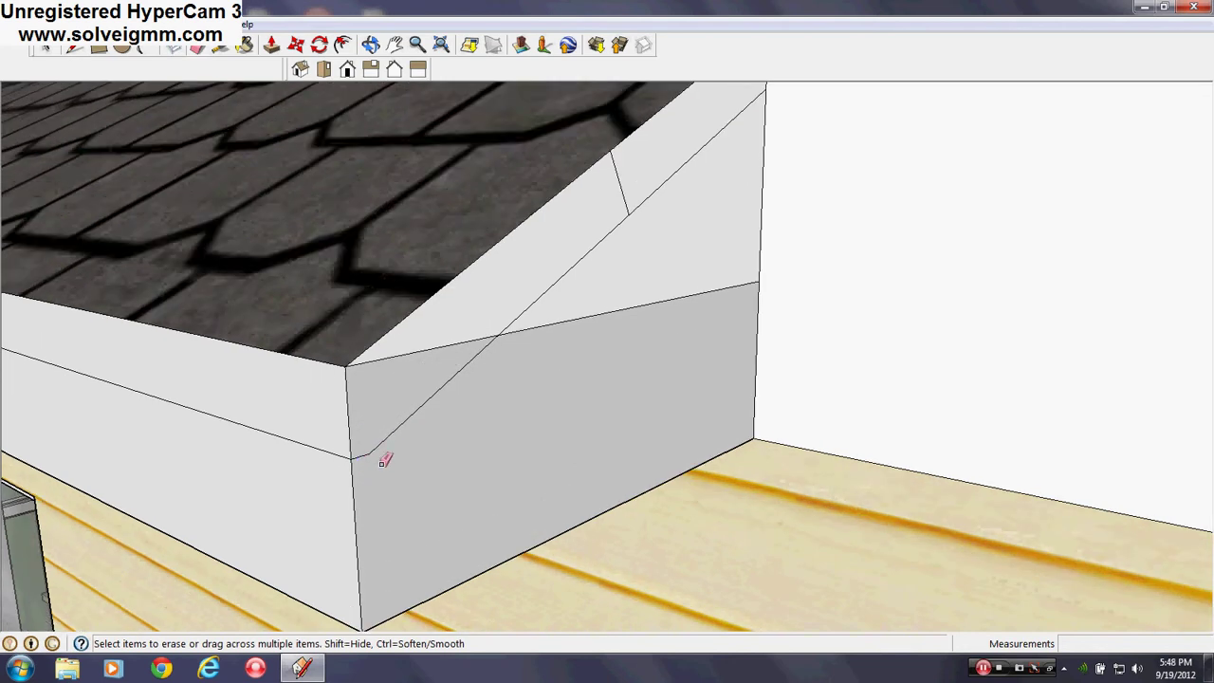
{"action": "mouse_move", "coordinate": [381, 463]}
{"action": "left_mouse_down"}
{"action": "mouse_move", "coordinate": [466, 314]}
{"action": "mouse_move", "coordinate": [599, 268]}
{"action": "left_mouse_up"}
{"action": "scroll", "coordinate": [463, 387], "scroll_direction": "down", "scroll_amount": 5}
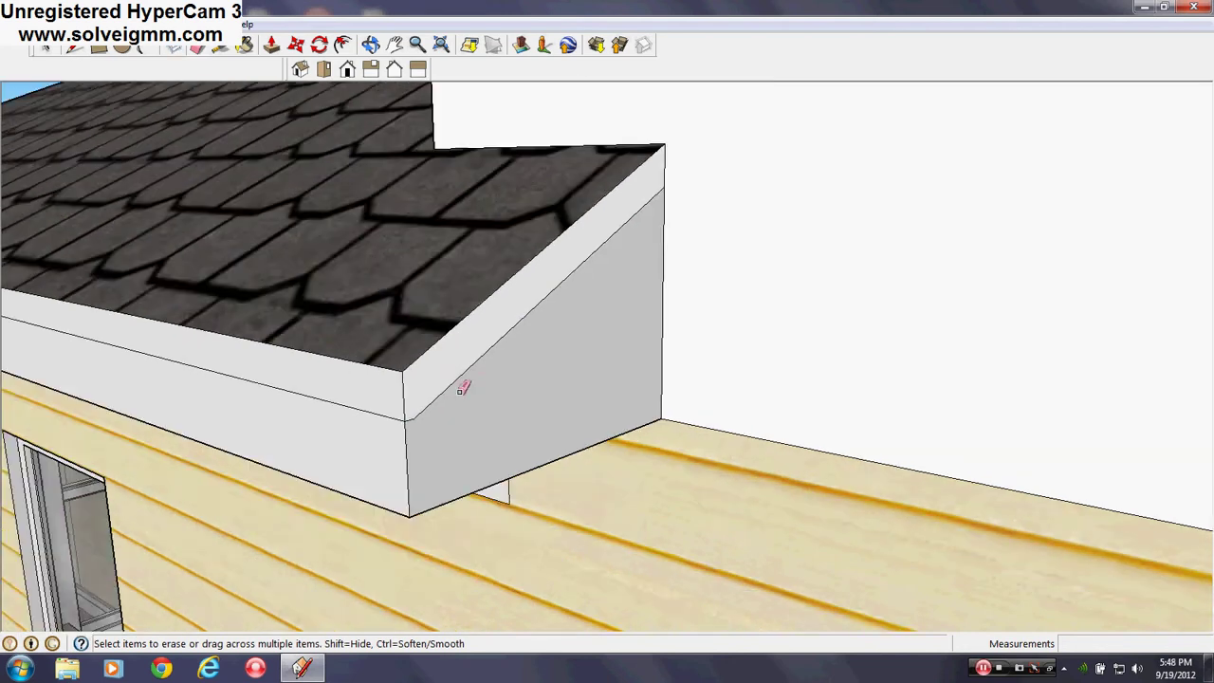
{"action": "scroll", "coordinate": [463, 387], "scroll_direction": "up", "scroll_amount": 3}
{"action": "left_click", "coordinate": [244, 45]}
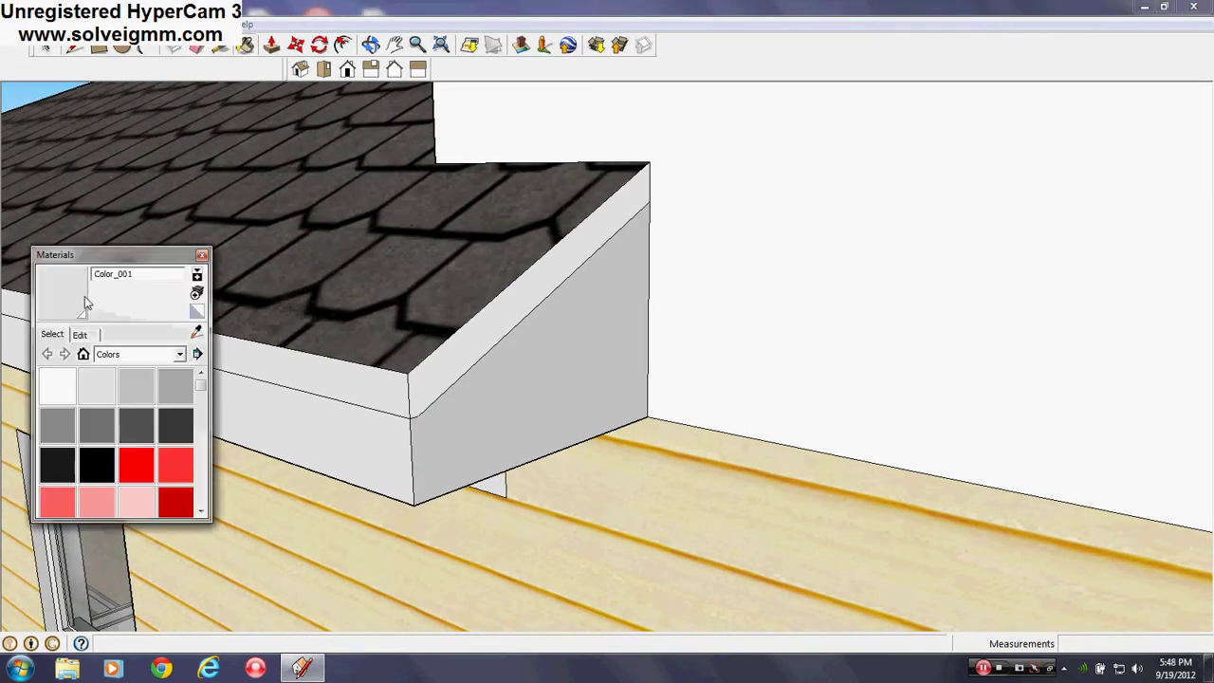
{"action": "key", "text": "alt"}
{"action": "scroll", "coordinate": [460, 339], "scroll_direction": "down", "scroll_amount": 5}
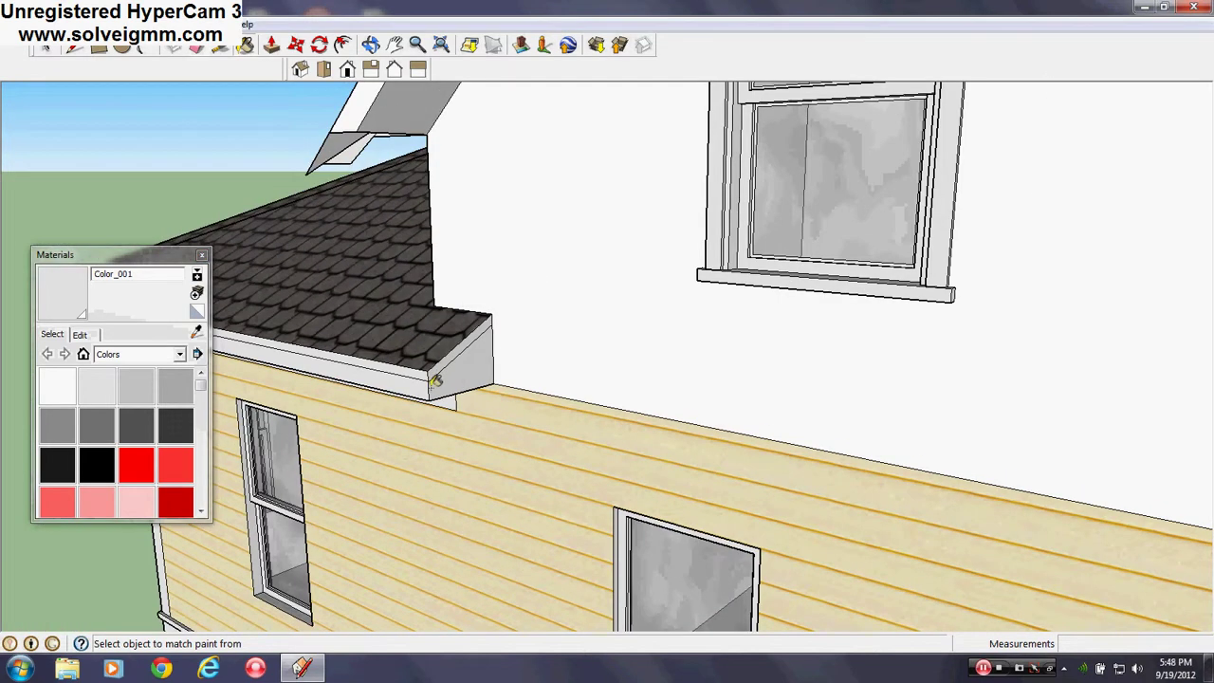
{"action": "mouse_move", "coordinate": [465, 380]}
{"action": "middle_mouse_down"}
{"action": "mouse_move", "coordinate": [477, 385]}
{"action": "mouse_move", "coordinate": [534, 306]}
{"action": "mouse_move", "coordinate": [406, 254]}
{"action": "middle_mouse_up"}
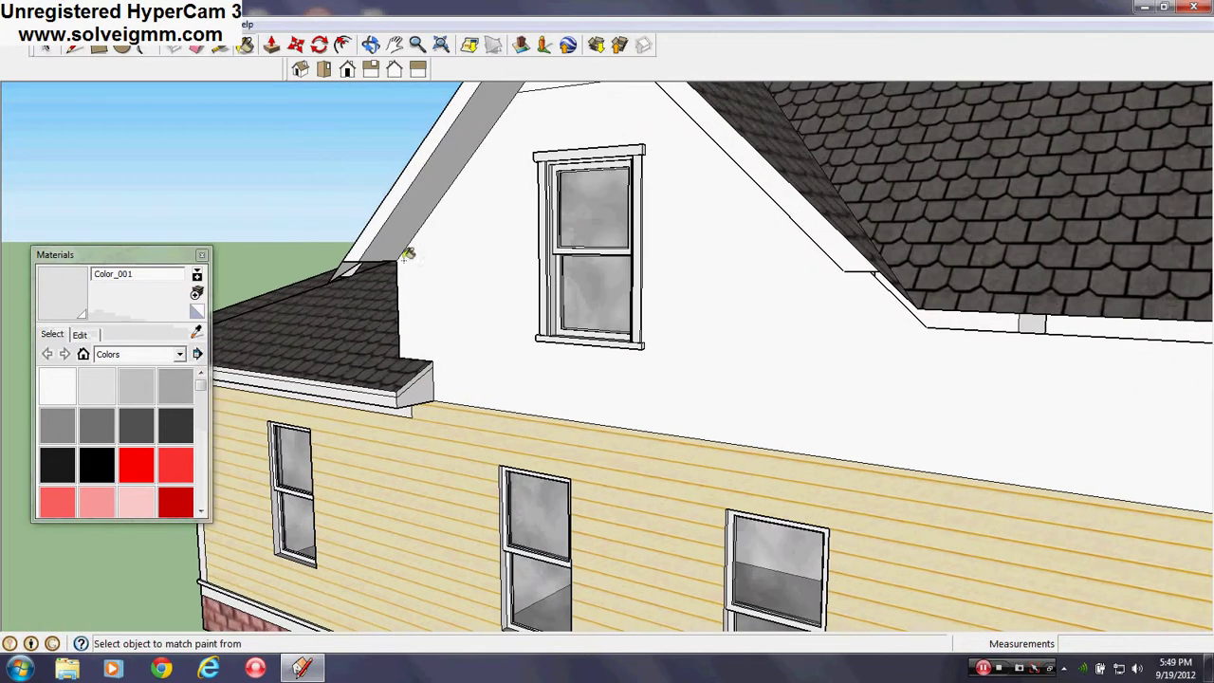
{"action": "left_click", "coordinate": [201, 254]}
Hide the Roof and Second Floor layers so only the lower storey's geometry remains displayed
{"action": "key", "text": "l"}
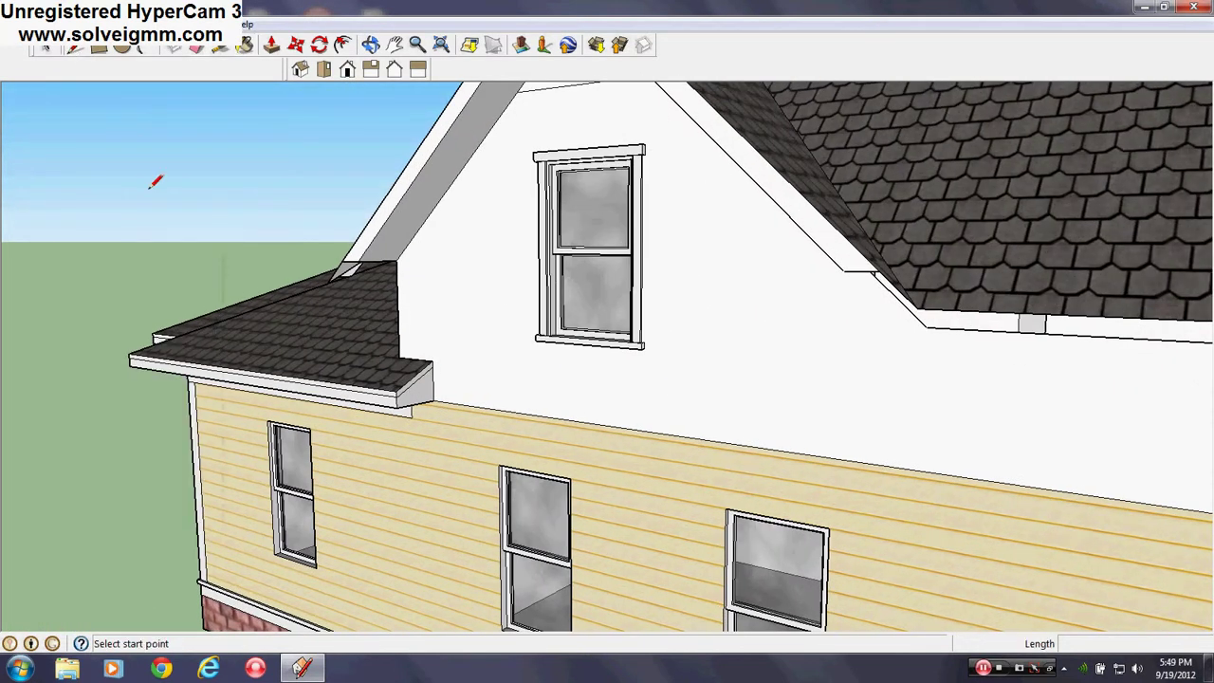
{"action": "middle_click_drag", "start_coordinate": [154, 181], "coordinate": [480, 290]}
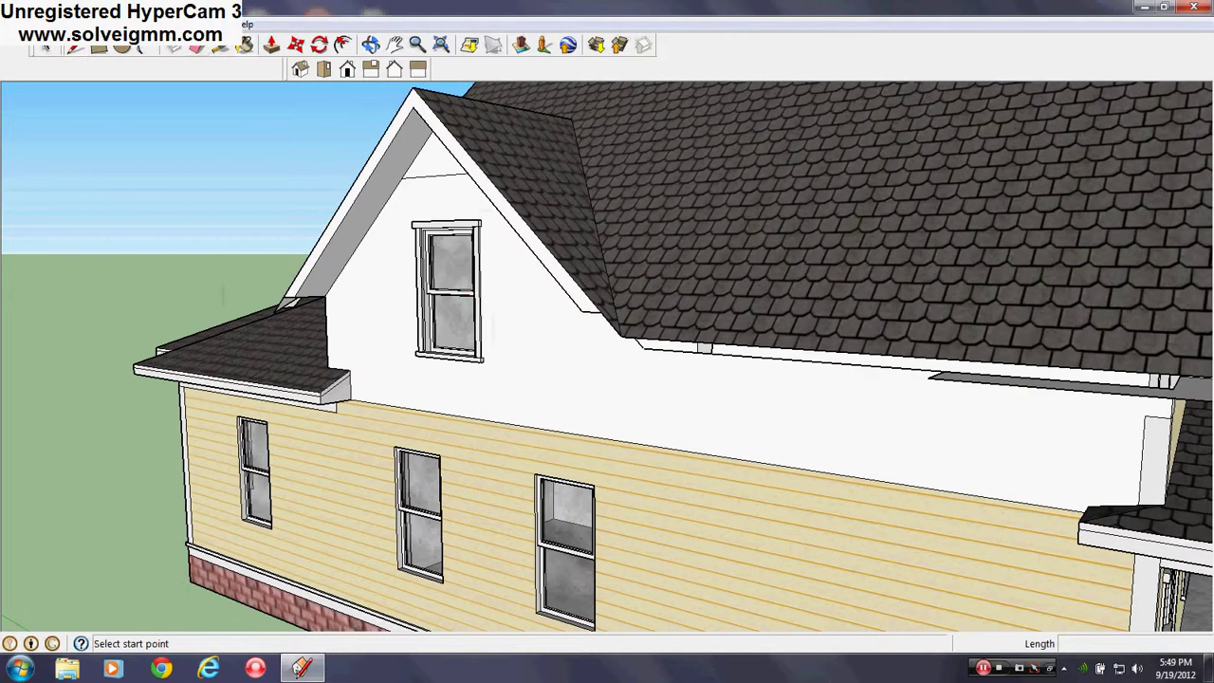
{"action": "left_click", "coordinate": [213, 23]}
{"action": "left_click", "coordinate": [252, 139]}
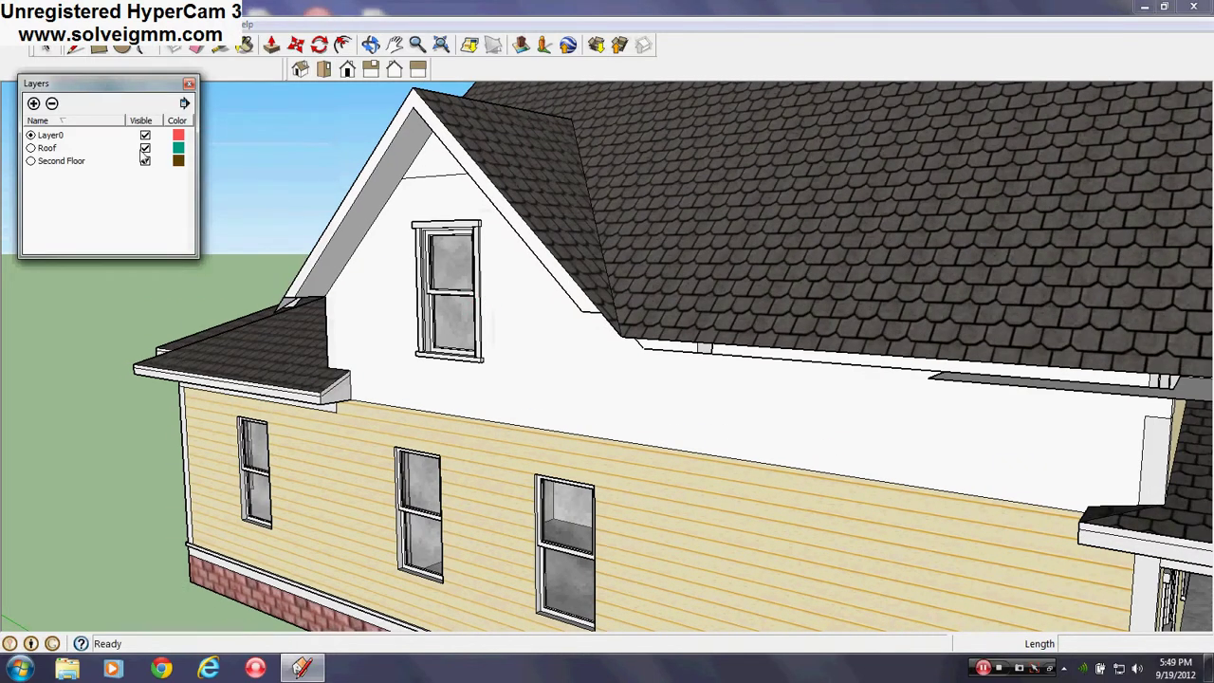
{"action": "left_click", "coordinate": [146, 149]}
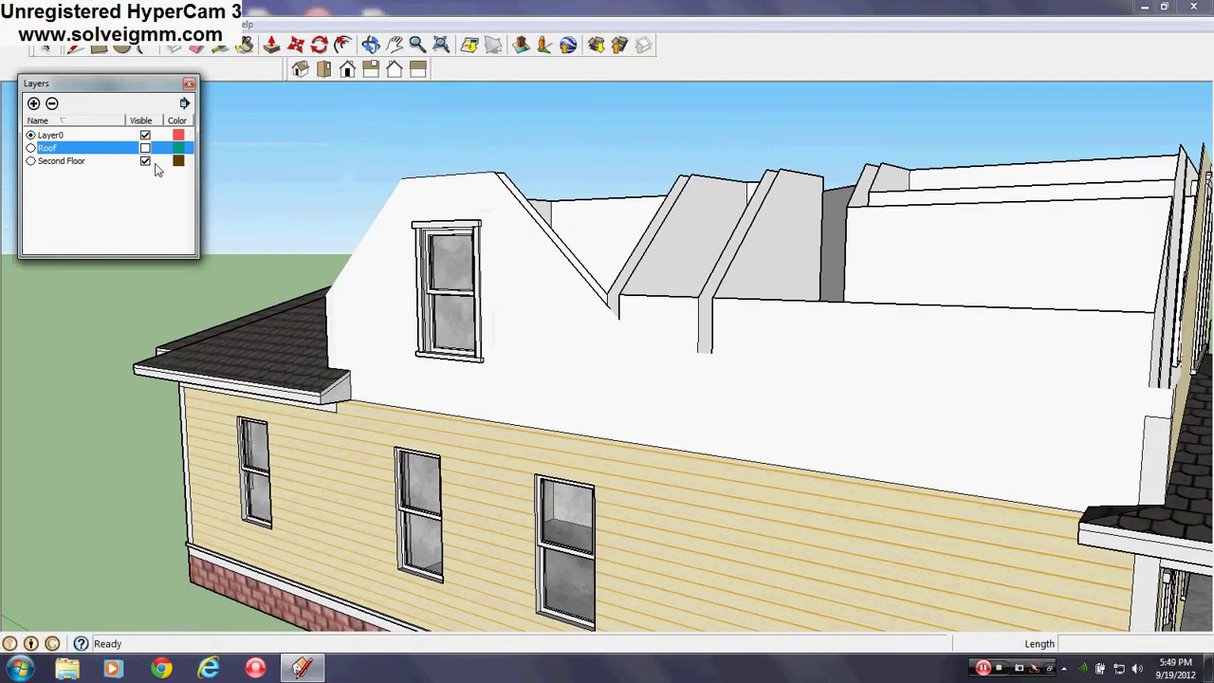
{"action": "left_click", "coordinate": [145, 162]}
{"action": "middle_click_drag", "start_coordinate": [358, 456], "coordinate": [337, 347]}
{"action": "scroll", "coordinate": [294, 394], "scroll_direction": "up", "scroll_amount": 3}
{"action": "middle_click_drag", "start_coordinate": [294, 394], "coordinate": [303, 399]}
Select the four loose eave edges above the wall and assign them to the Second Floor layer
{"action": "left_click", "coordinate": [43, 50]}
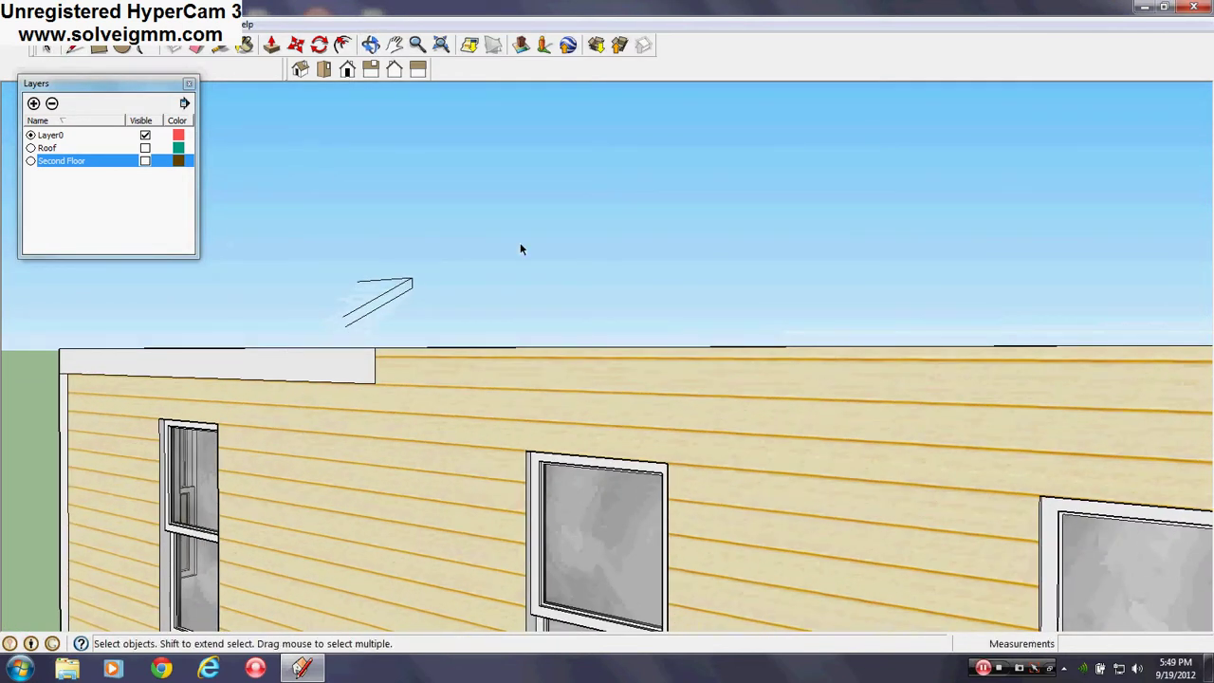
{"action": "left_click_drag", "start_coordinate": [311, 335], "coordinate": [311, 335]}
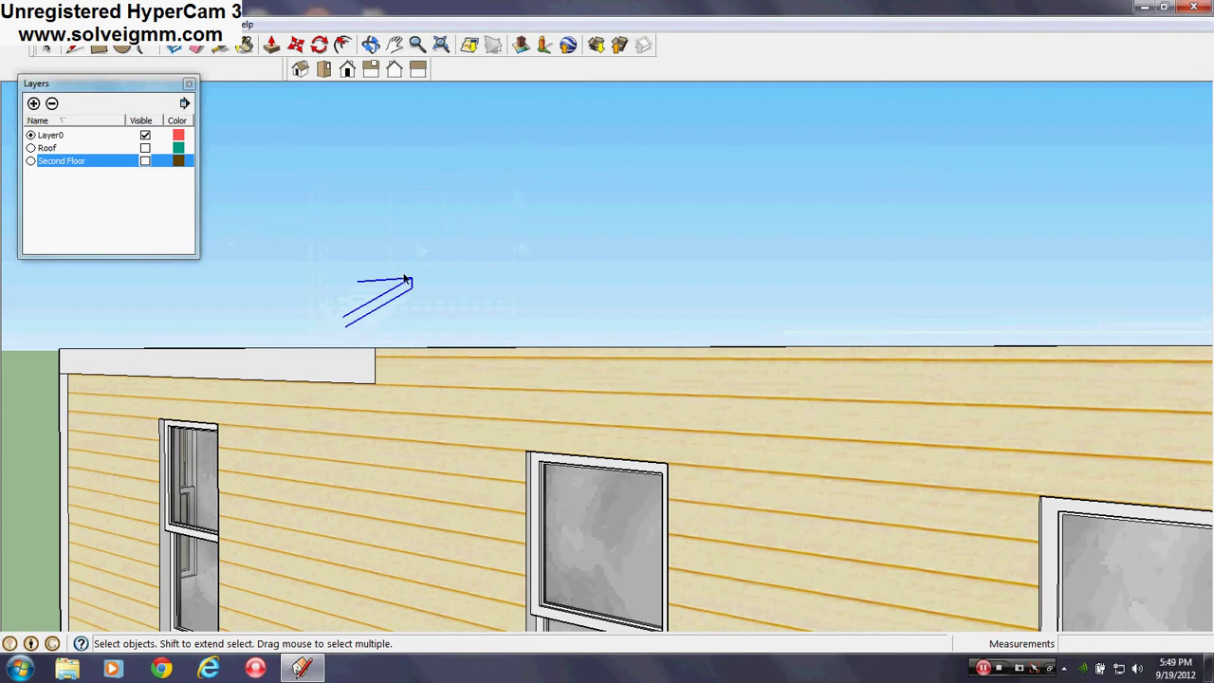
{"action": "right_click", "coordinate": [412, 286]}
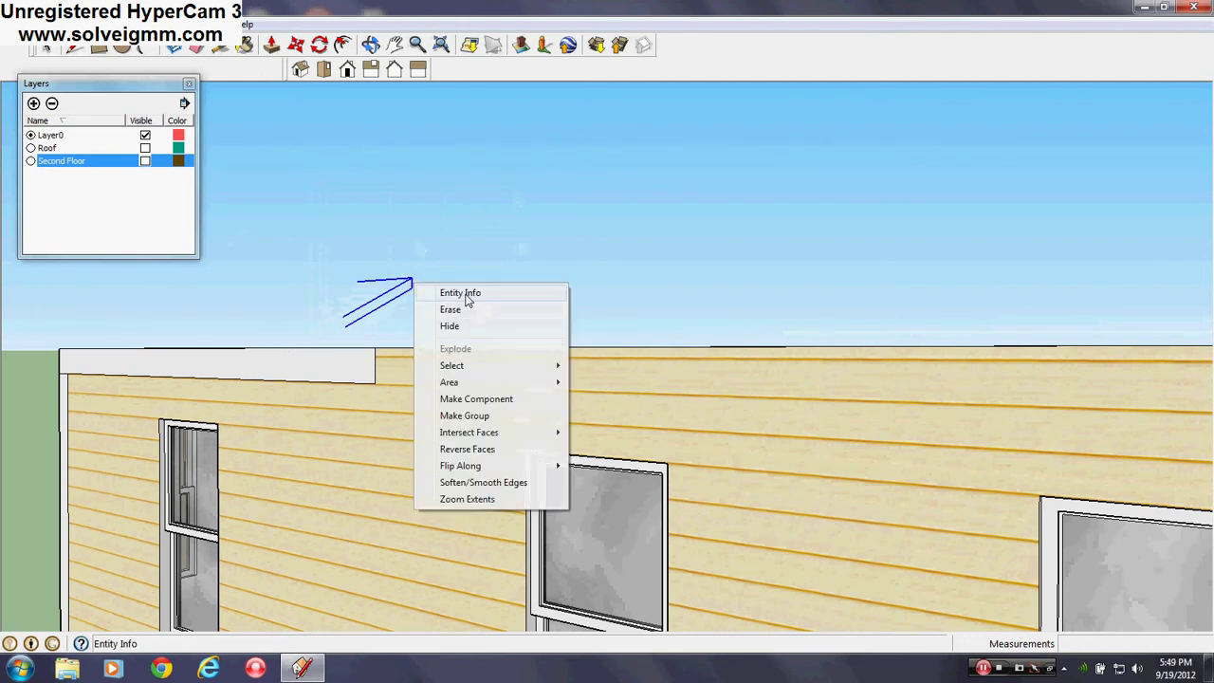
{"action": "left_click", "coordinate": [465, 296]}
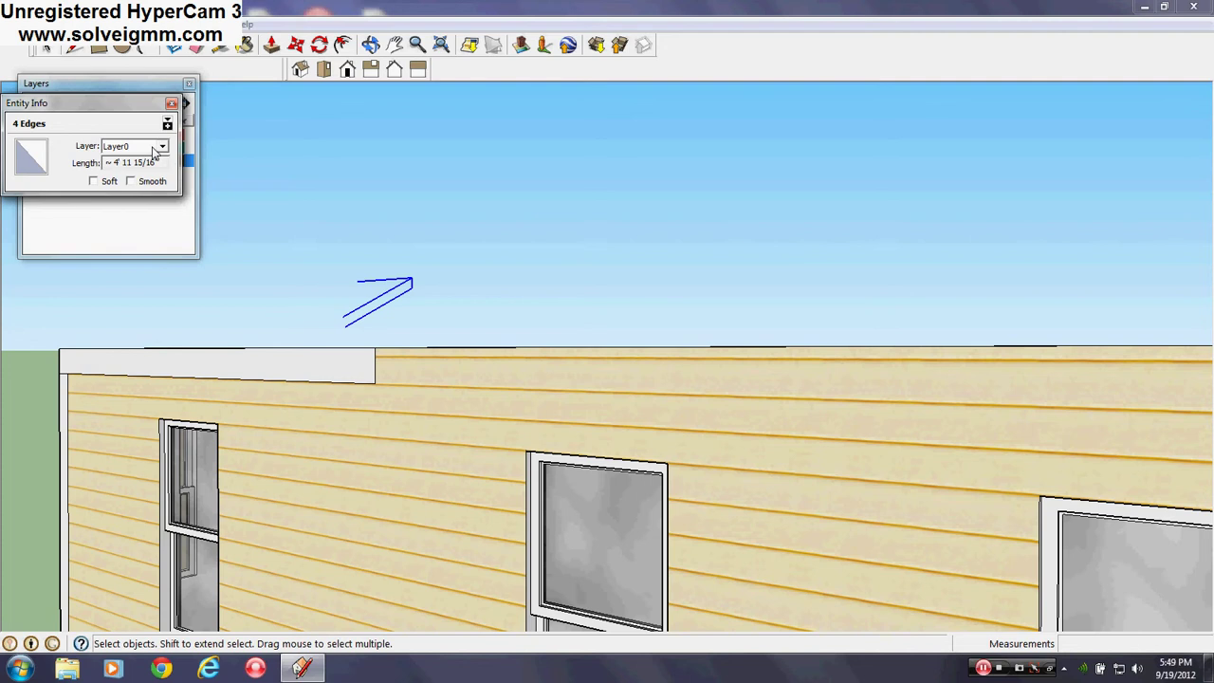
{"action": "left_click", "coordinate": [162, 148]}
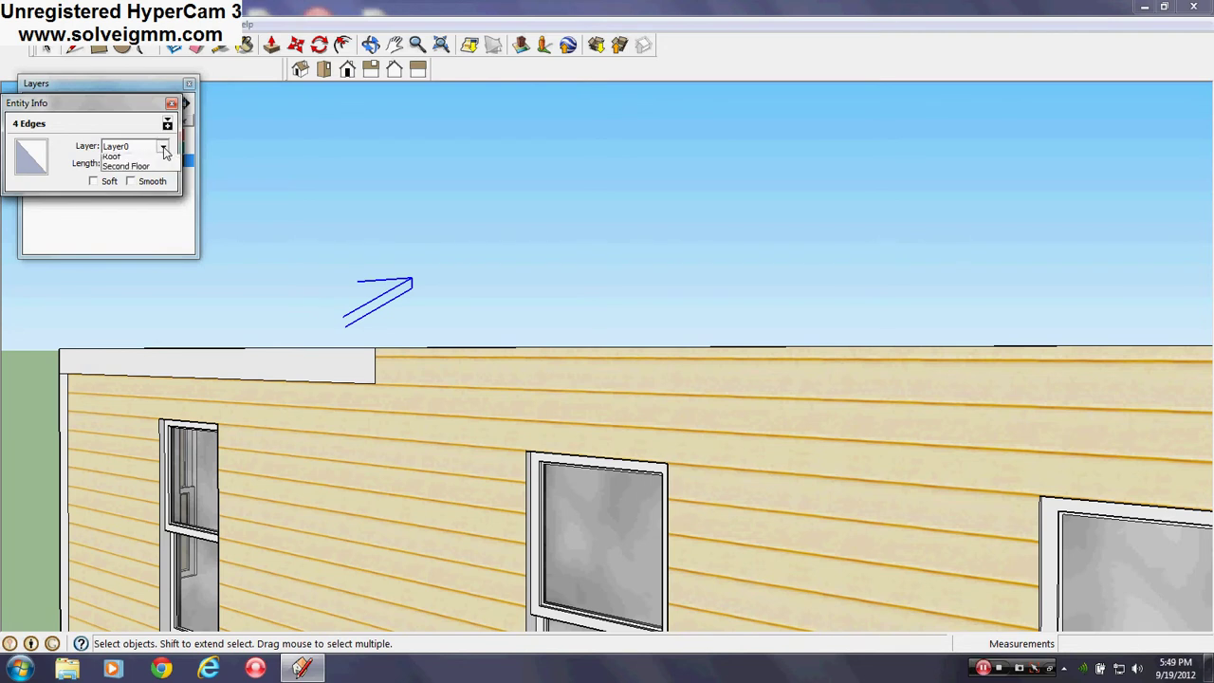
{"action": "left_click", "coordinate": [149, 181]}
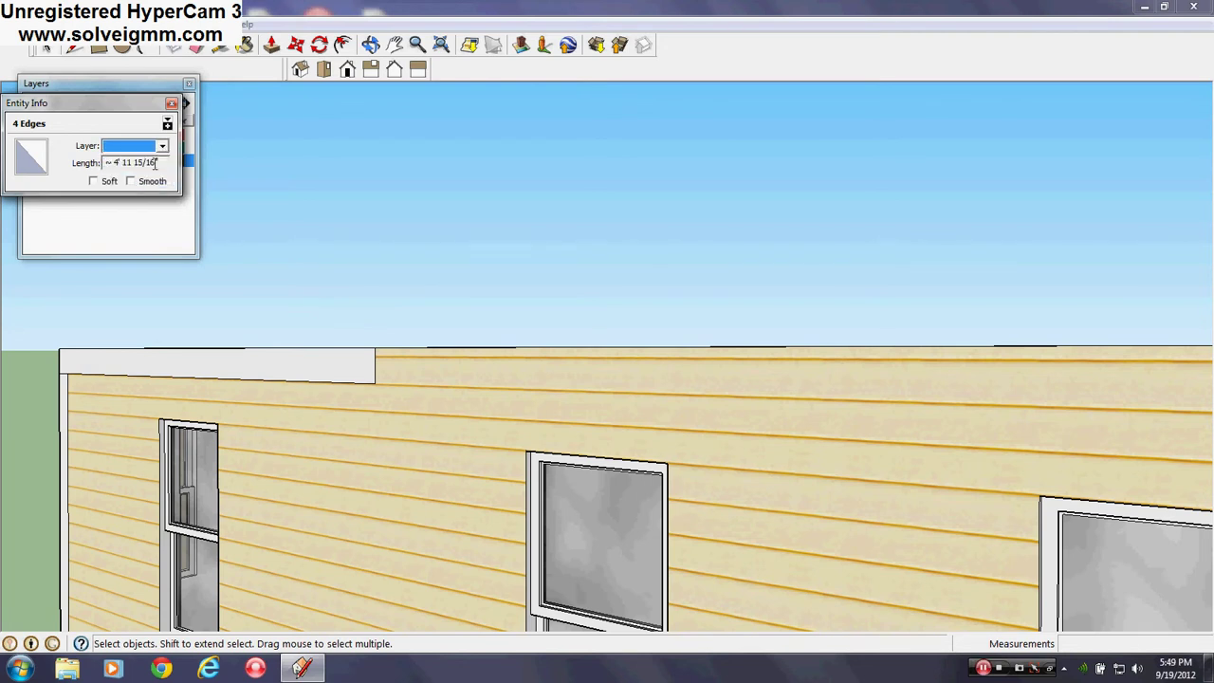
{"action": "left_click", "coordinate": [172, 102]}
Check the reassigned edges by toggling the Second Floor and Roof layers, leaving Second Floor shown and Roof hidden
{"action": "left_click", "coordinate": [145, 161]}
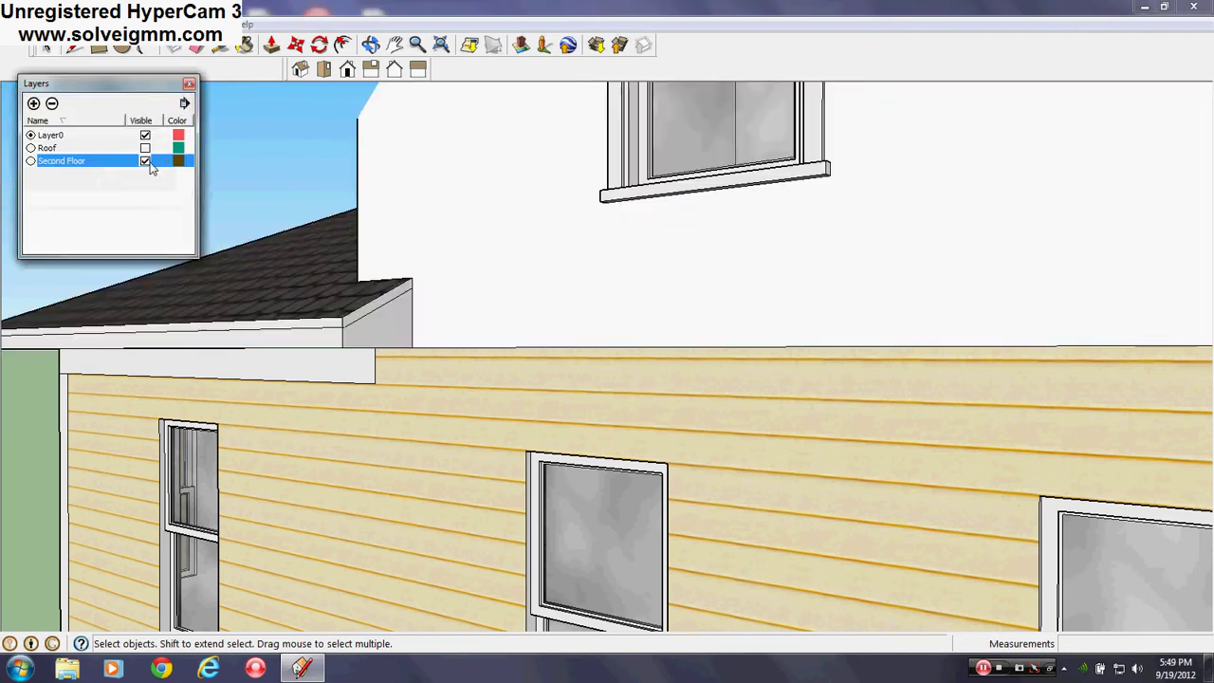
{"action": "left_click", "coordinate": [147, 162]}
{"action": "left_click", "coordinate": [147, 163]}
{"action": "left_click", "coordinate": [145, 161]}
{"action": "left_click", "coordinate": [145, 148]}
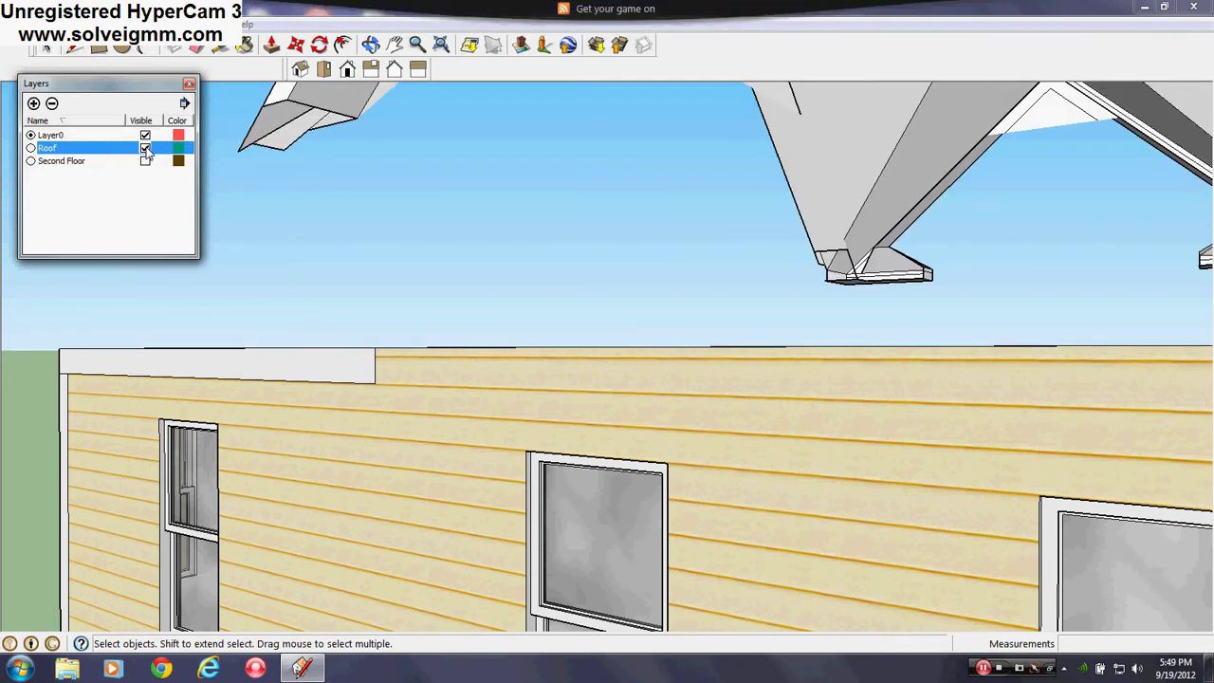
{"action": "left_click", "coordinate": [145, 149]}
{"action": "left_click", "coordinate": [145, 161]}
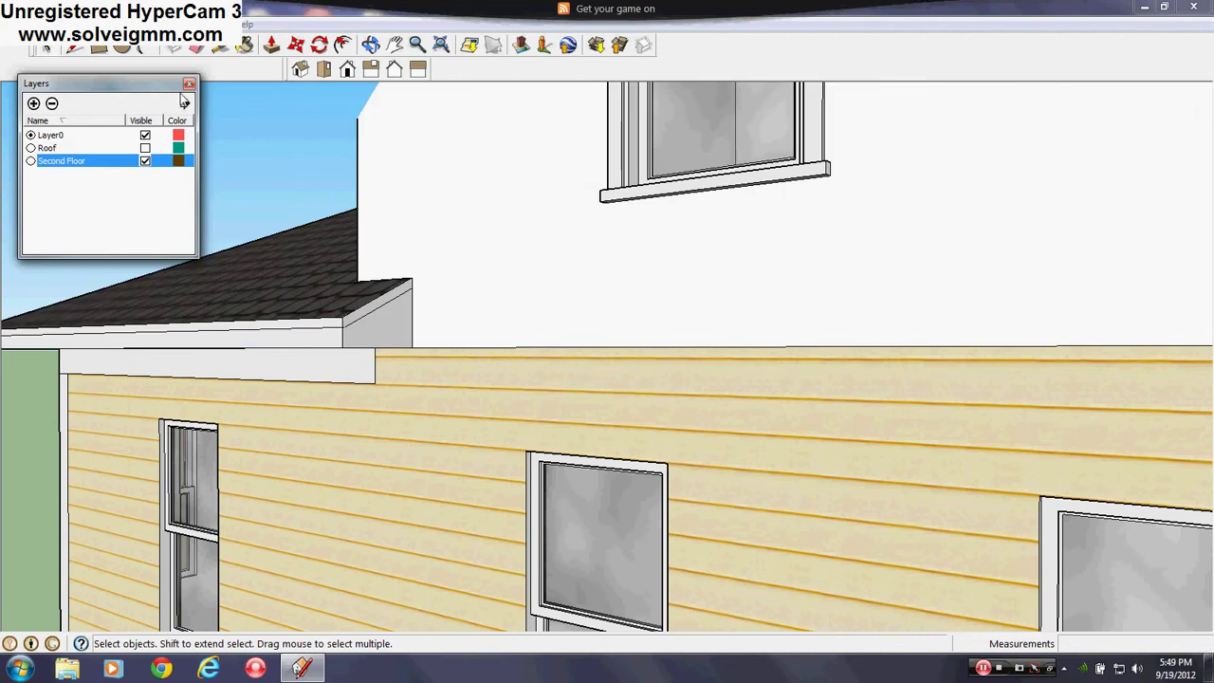
{"action": "left_click", "coordinate": [189, 84]}
Hide the long horizontal seam between the white upper wall and the tan siding
{"action": "scroll", "coordinate": [218, 237], "scroll_direction": "down", "scroll_amount": 10}
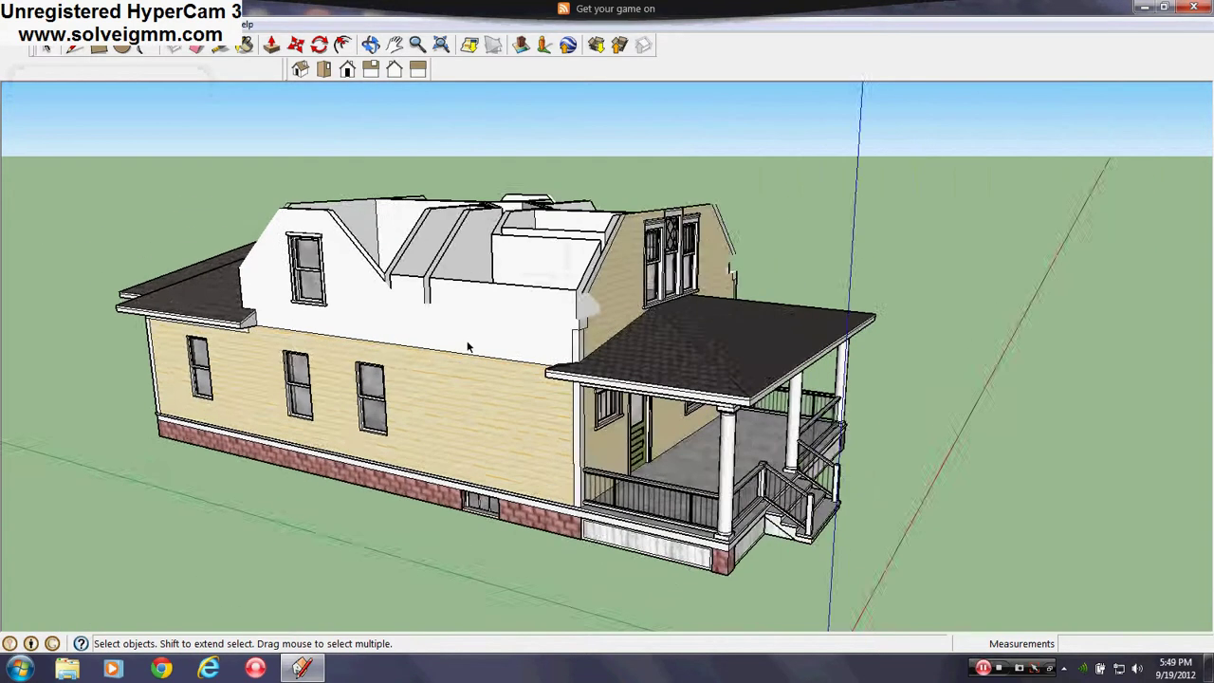
{"action": "middle_click_drag", "start_coordinate": [468, 347], "coordinate": [498, 351]}
{"action": "scroll", "coordinate": [643, 376], "scroll_direction": "up", "scroll_amount": 5}
{"action": "scroll", "coordinate": [244, 320], "scroll_direction": "up", "scroll_amount": 2}
{"action": "right_click", "coordinate": [303, 342]}
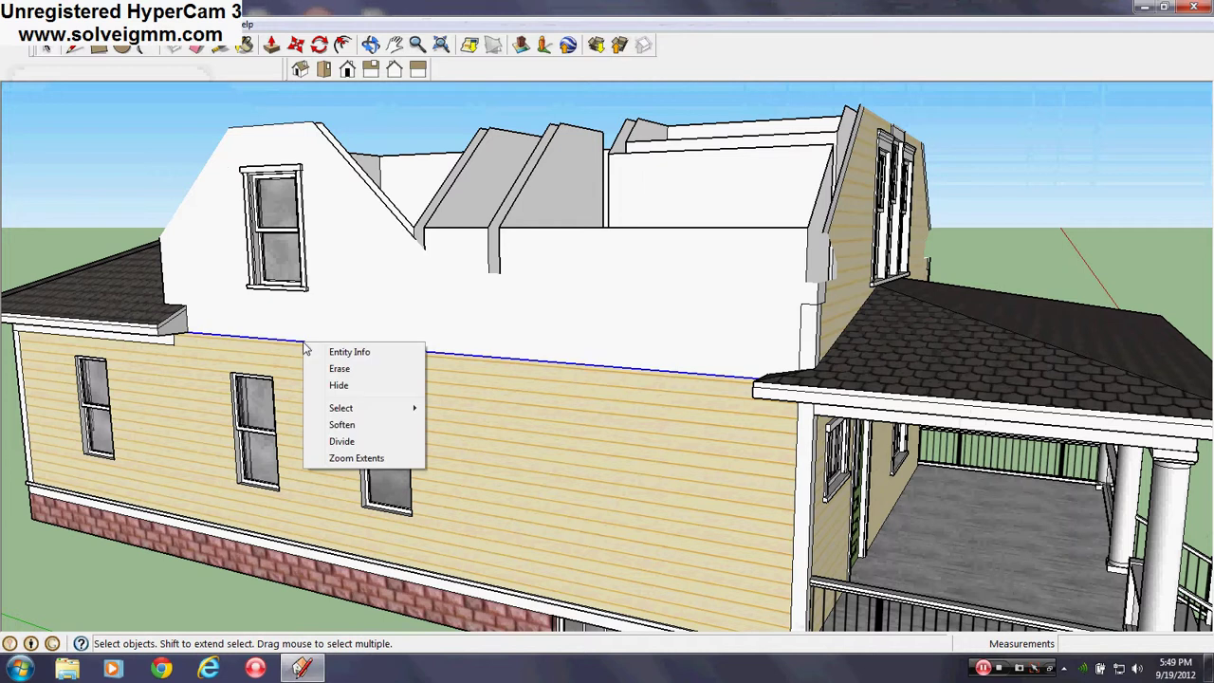
{"action": "left_click", "coordinate": [335, 387]}
Show the Roof layer again
{"action": "middle_click_drag", "start_coordinate": [726, 464], "coordinate": [605, 463]}
{"action": "scroll", "coordinate": [605, 462], "scroll_direction": "down", "scroll_amount": 3}
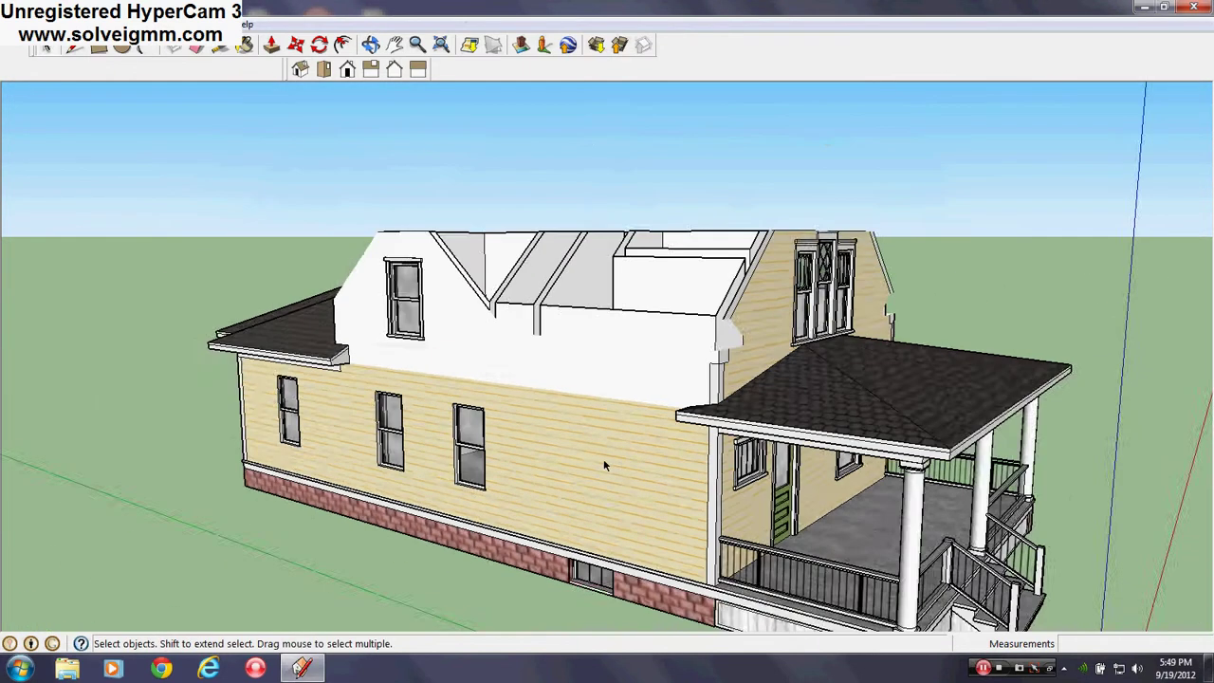
{"action": "scroll", "coordinate": [604, 458], "scroll_direction": "up", "scroll_amount": 3}
{"action": "left_click", "coordinate": [74, 49]}
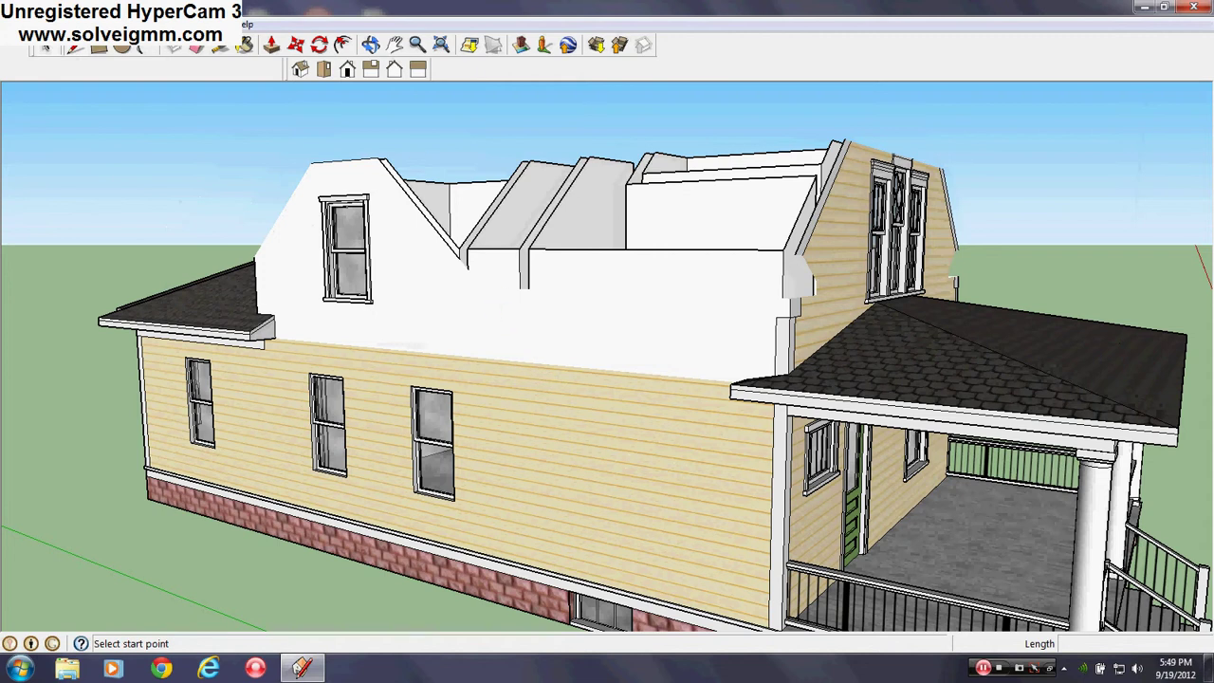
{"action": "left_click", "coordinate": [228, 24]}
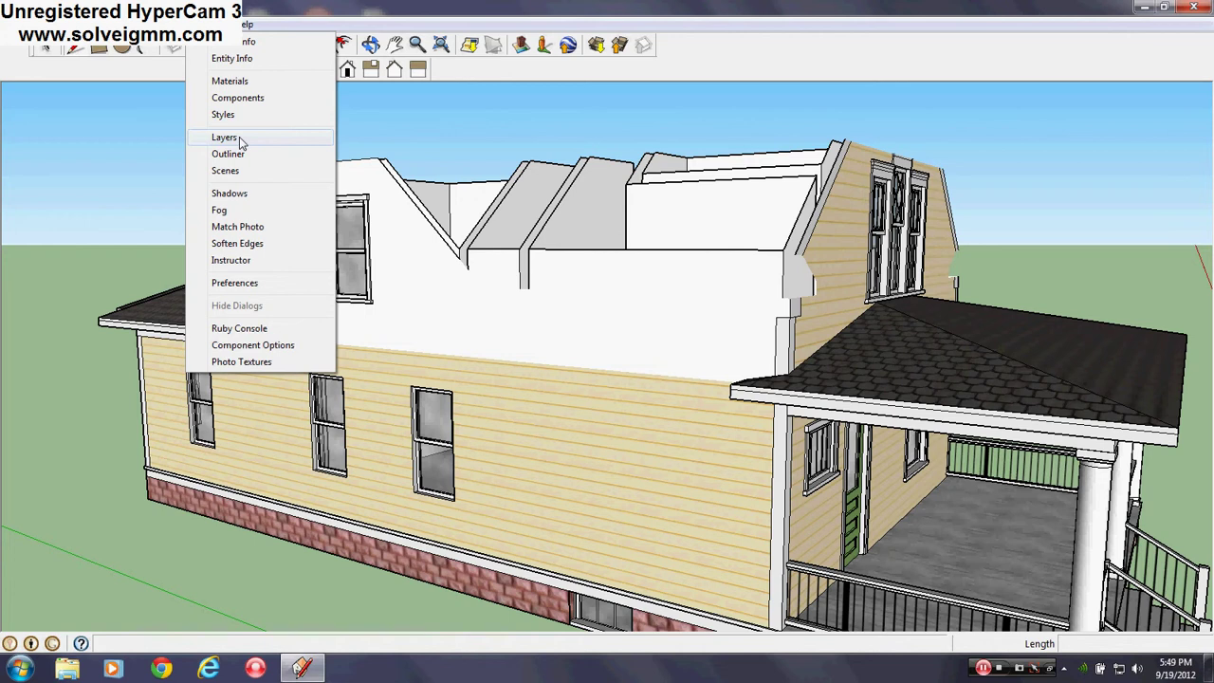
{"action": "left_click", "coordinate": [225, 138]}
{"action": "left_click", "coordinate": [146, 148]}
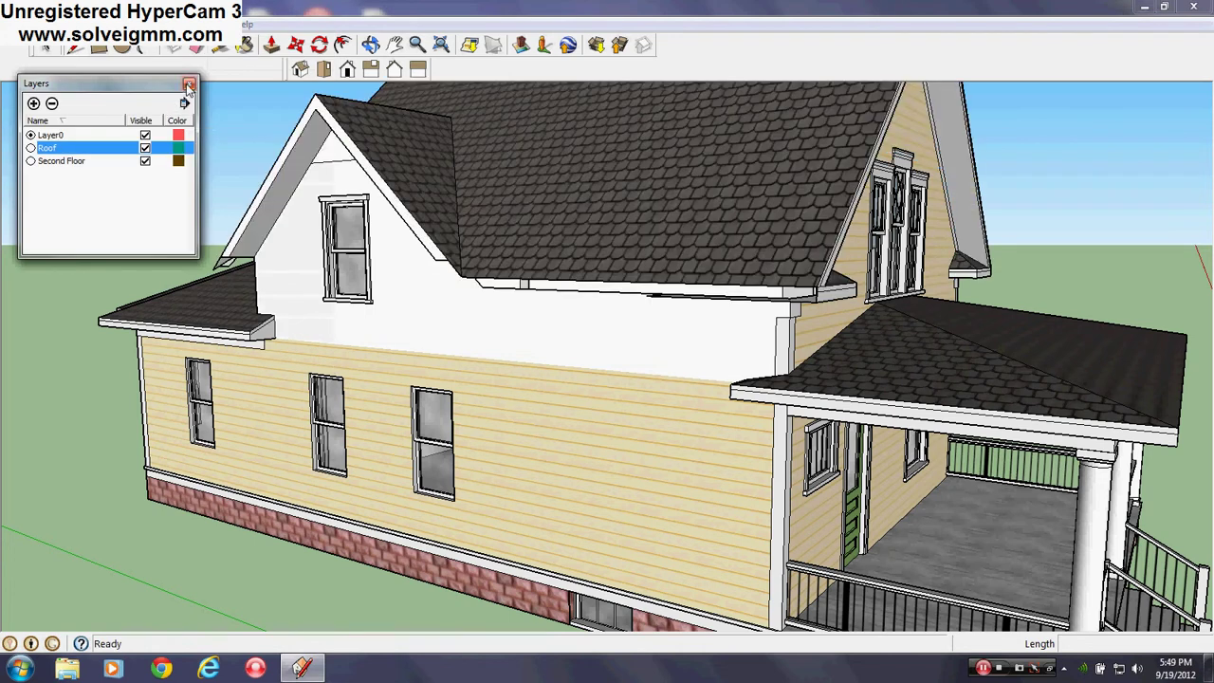
{"action": "left_click", "coordinate": [189, 85]}
Examine the side gable's overhang and the main roof's eave line along the white upper wall
{"action": "middle_click_drag", "start_coordinate": [271, 326], "coordinate": [220, 286]}
{"action": "scroll", "coordinate": [487, 261], "scroll_direction": "down", "scroll_amount": 3}
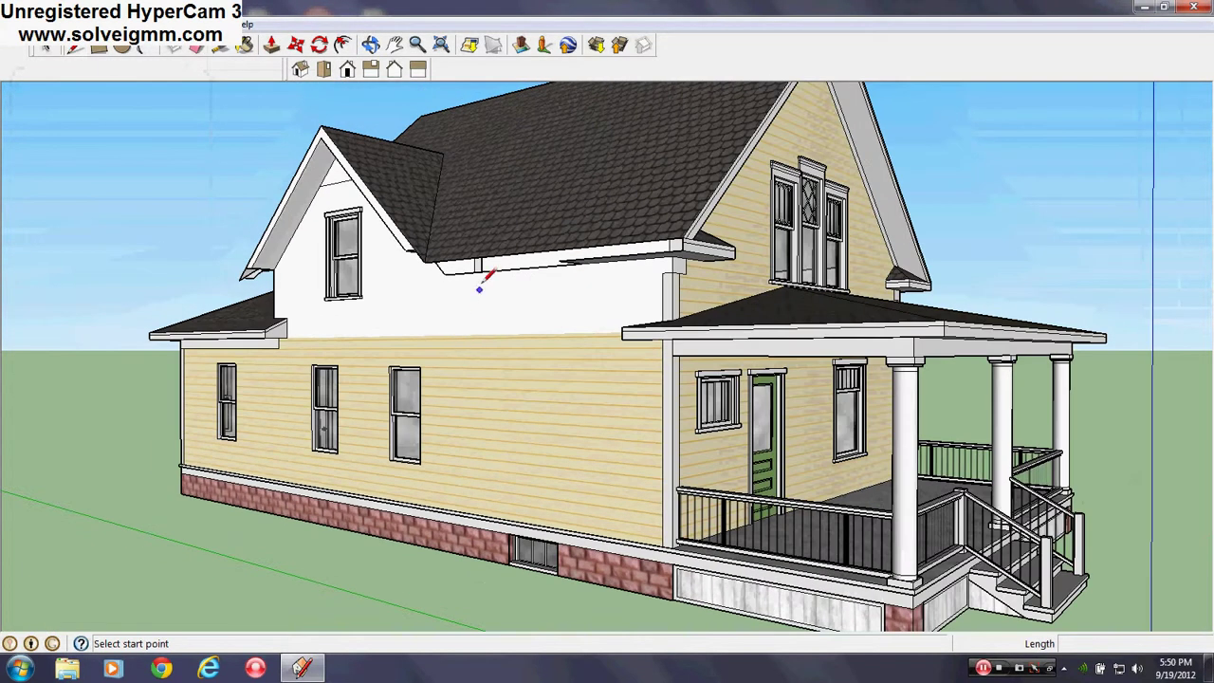
{"action": "scroll", "coordinate": [480, 287], "scroll_direction": "up", "scroll_amount": 3}
{"action": "scroll", "coordinate": [781, 258], "scroll_direction": "up", "scroll_amount": 3}
{"action": "scroll", "coordinate": [683, 244], "scroll_direction": "up", "scroll_amount": 2}
{"action": "middle_click_drag", "start_coordinate": [683, 244], "coordinate": [763, 228]}
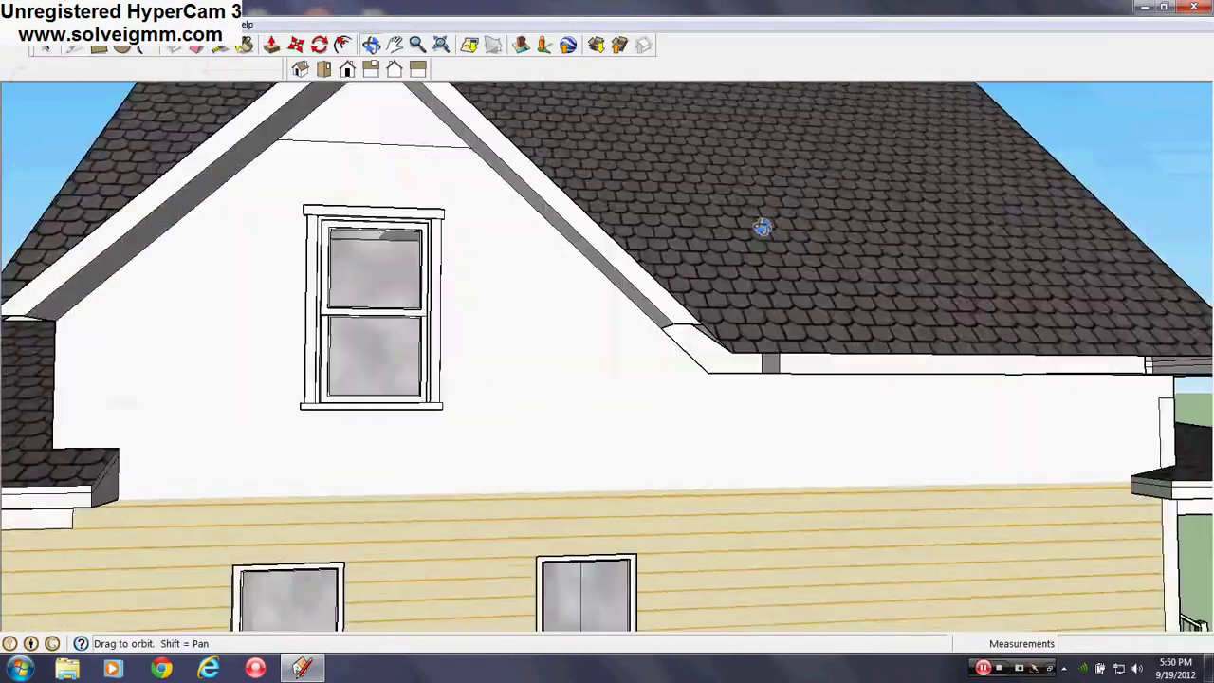
{"action": "scroll", "coordinate": [746, 230], "scroll_direction": "down", "scroll_amount": 3}
{"action": "scroll", "coordinate": [870, 257], "scroll_direction": "up", "scroll_amount": 5}
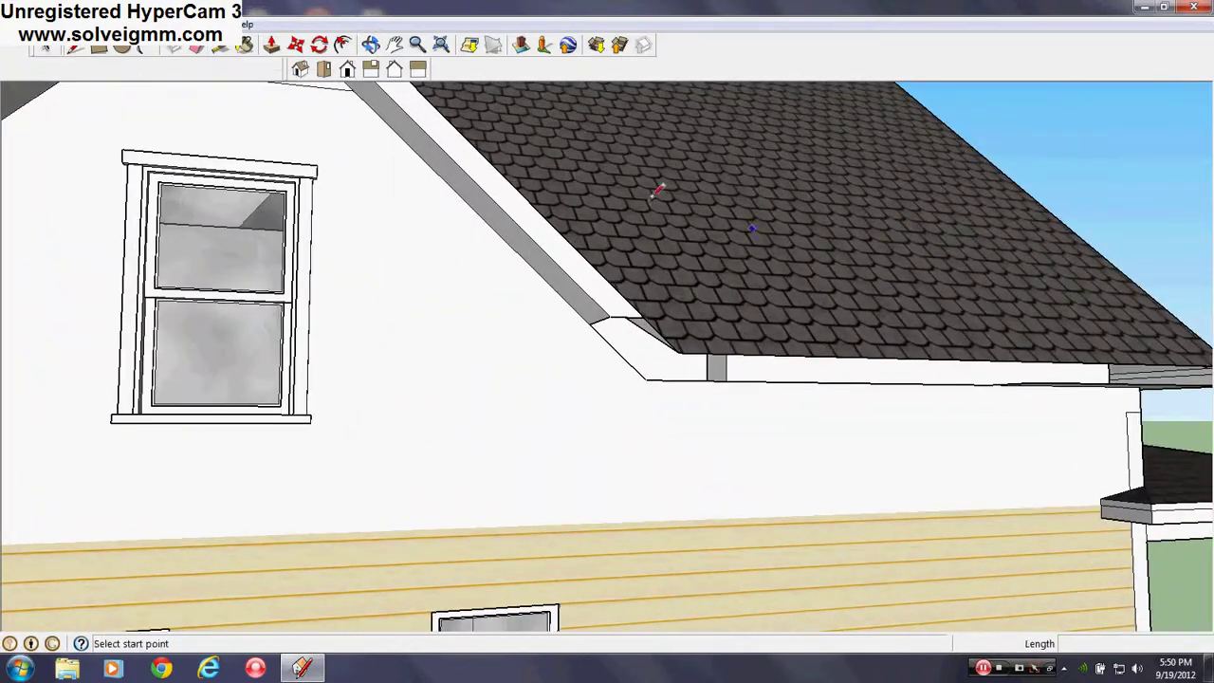
Make the Roof layer the active layer for new geometry
{"action": "scroll", "coordinate": [759, 270], "scroll_direction": "down", "scroll_amount": 4}
{"action": "scroll", "coordinate": [759, 269], "scroll_direction": "up", "scroll_amount": 4}
{"action": "middle_click_drag", "start_coordinate": [761, 267], "coordinate": [806, 245]}
{"action": "left_click", "coordinate": [197, 24]}
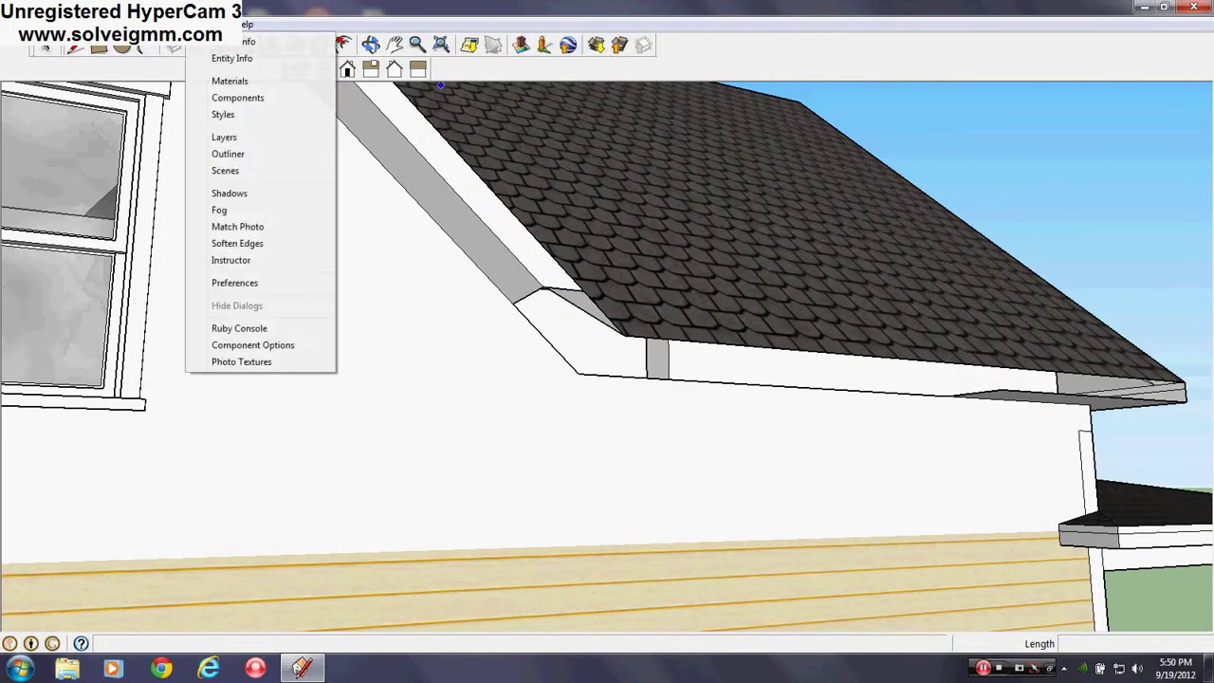
{"action": "left_click", "coordinate": [230, 138]}
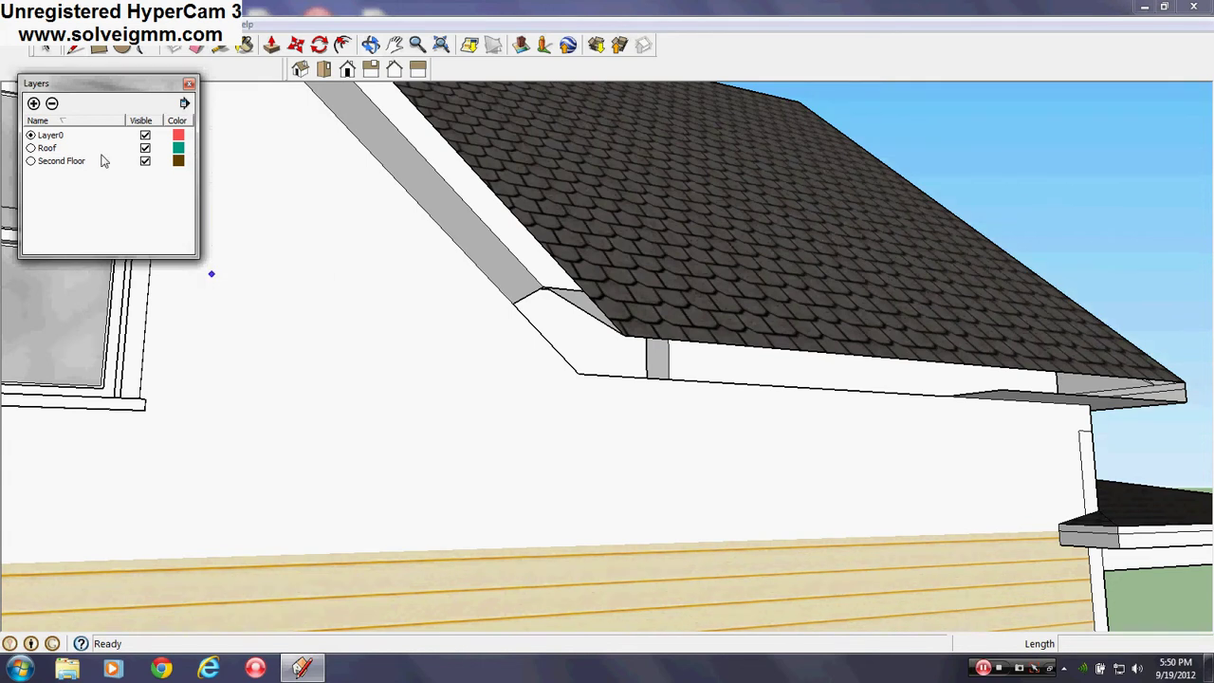
{"action": "left_click", "coordinate": [31, 149]}
{"action": "left_click", "coordinate": [191, 85]}
Draw edges extending the side gable's rake about 9 in and the main eave about 5 in so they cross below the gable's front-porch-side end
{"action": "scroll", "coordinate": [582, 277], "scroll_direction": "down", "scroll_amount": 2}
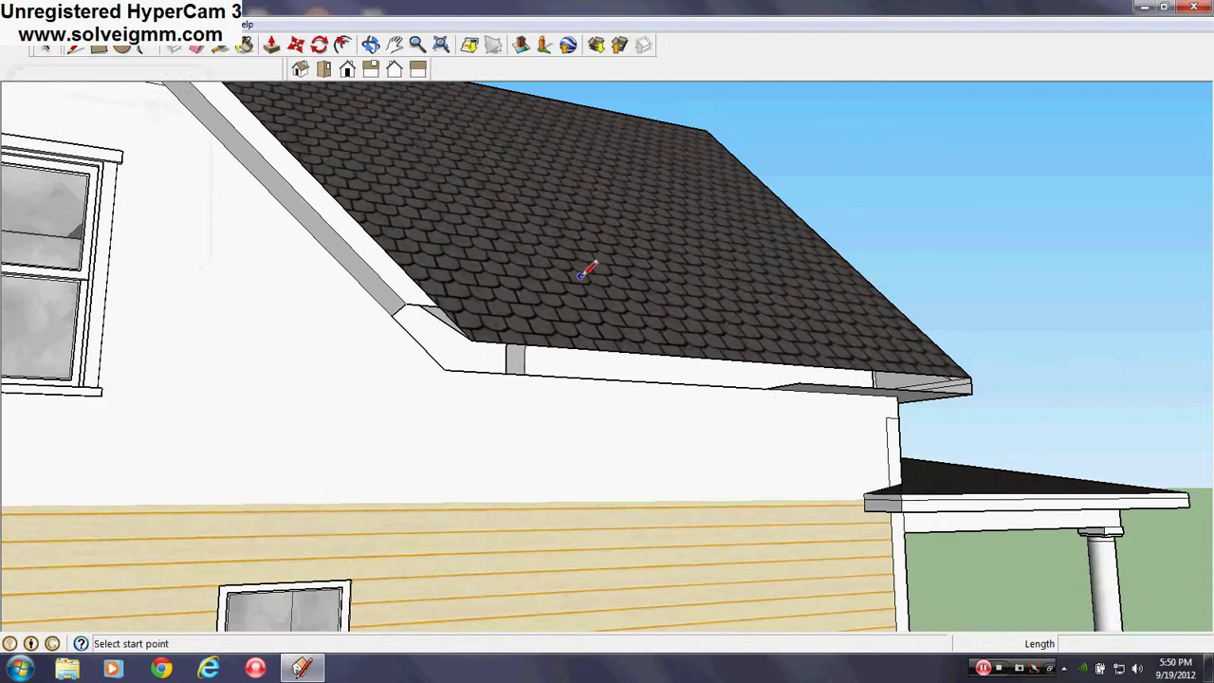
{"action": "scroll", "coordinate": [585, 275], "scroll_direction": "up", "scroll_amount": 3}
{"action": "mouse_move", "coordinate": [598, 267]}
{"action": "middle_mouse_down"}
{"action": "mouse_move", "coordinate": [293, 350]}
{"action": "mouse_move", "coordinate": [203, 350]}
{"action": "mouse_move", "coordinate": [639, 285]}
{"action": "mouse_move", "coordinate": [585, 317]}
{"action": "mouse_move", "coordinate": [496, 265]}
{"action": "middle_mouse_up"}
{"action": "key", "text": "l"}
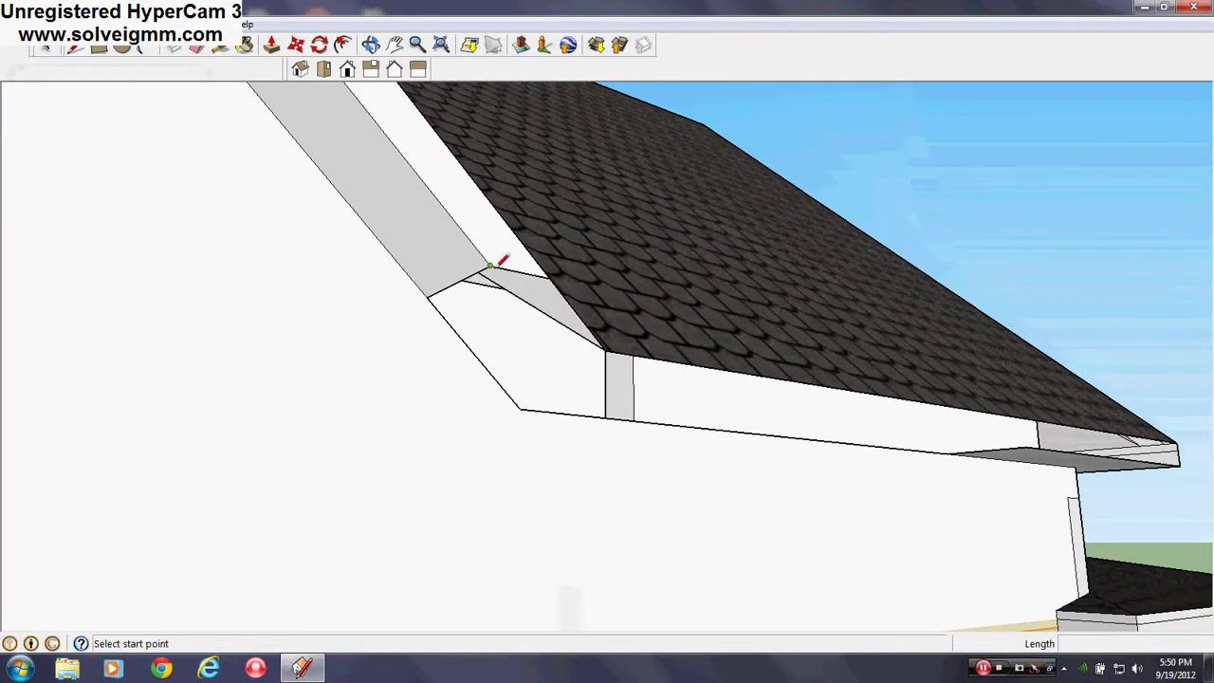
{"action": "left_click", "coordinate": [490, 266]}
{"action": "left_click", "coordinate": [567, 358]}
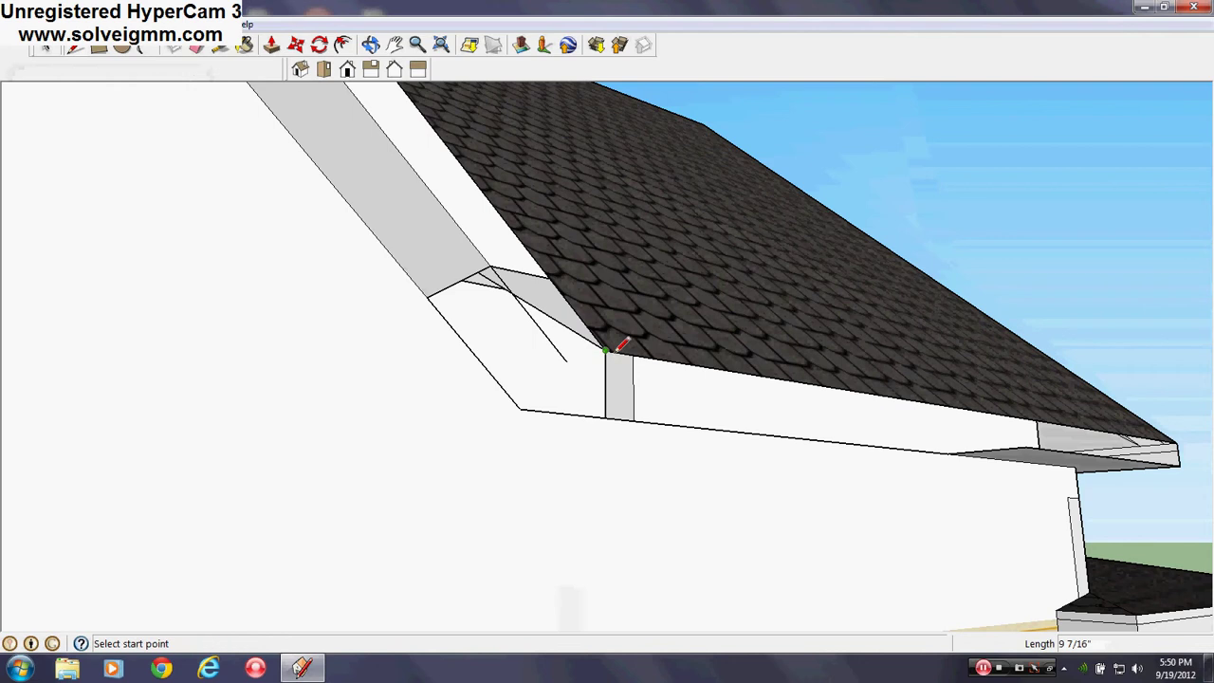
{"action": "left_click", "coordinate": [567, 359]}
{"action": "left_click", "coordinate": [478, 332]}
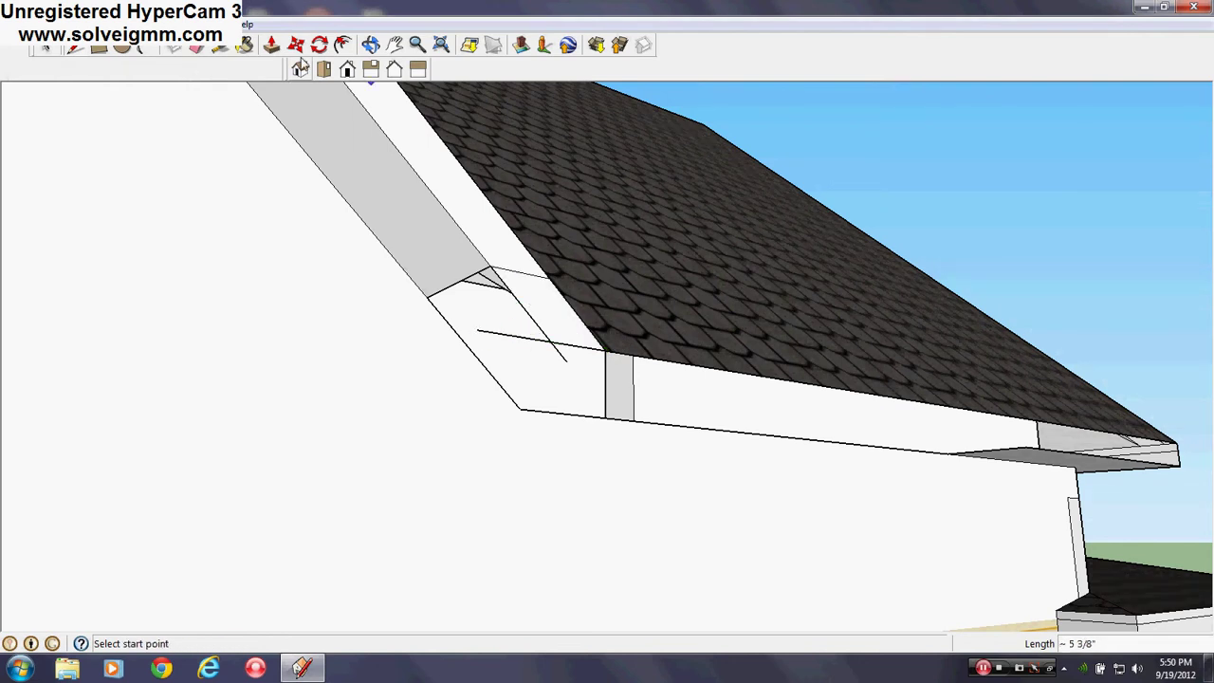
Erase the overrunning ends of the new edges and the leftover line across the gable's rake board
{"action": "left_click", "coordinate": [196, 47]}
{"action": "scroll", "coordinate": [320, 344], "scroll_direction": "up", "scroll_amount": 2}
{"action": "scroll", "coordinate": [409, 237], "scroll_direction": "up", "scroll_amount": 2}
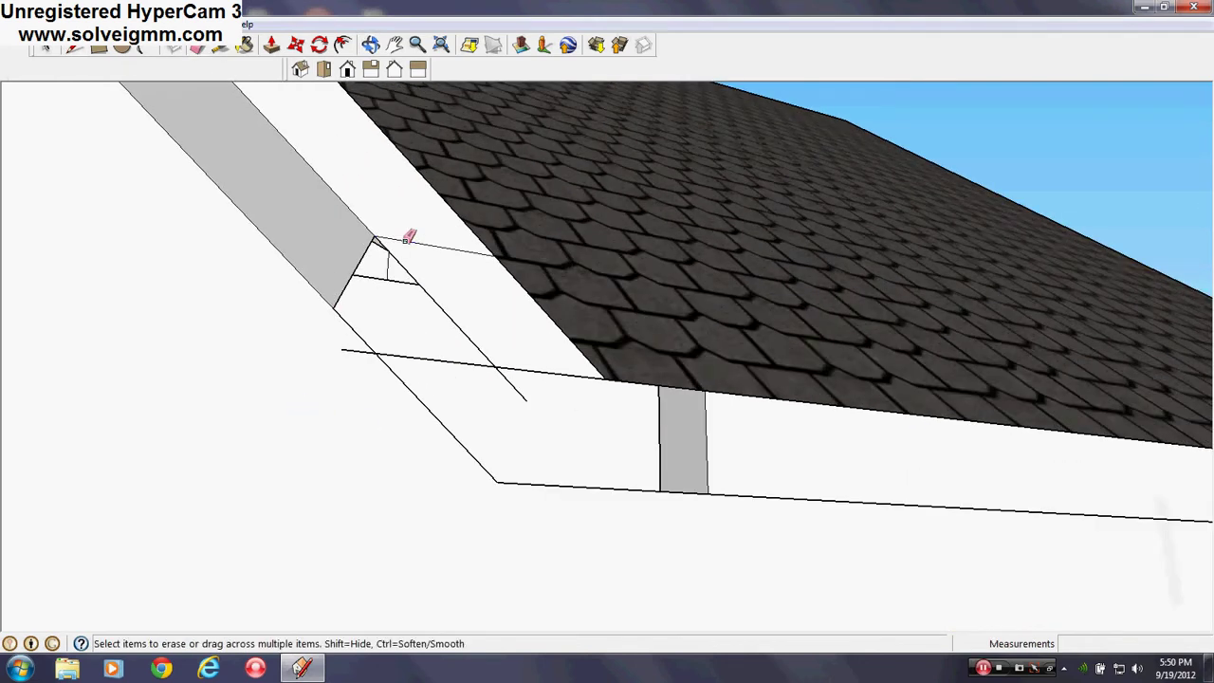
{"action": "left_click", "coordinate": [407, 242]}
{"action": "left_click_drag", "start_coordinate": [455, 359], "coordinate": [458, 355]}
{"action": "scroll", "coordinate": [521, 314], "scroll_direction": "down", "scroll_amount": 4}
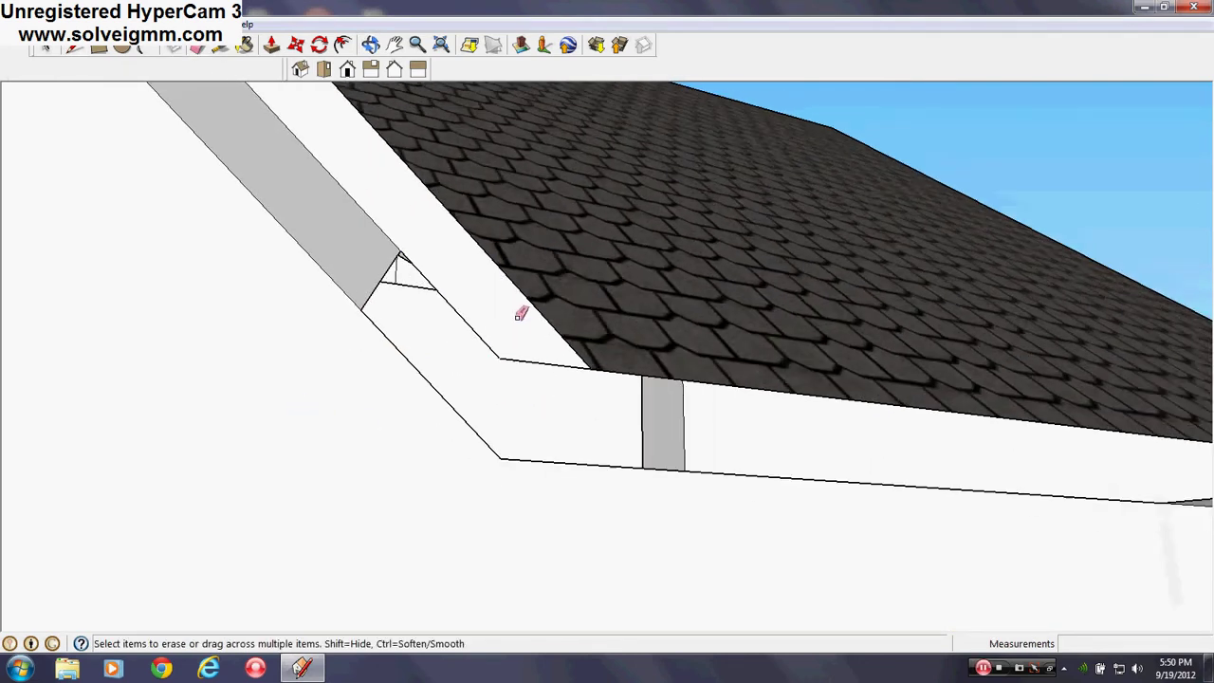
Draw an edge about 3' 3" long along the top of the front gable's eave return fascia, from the rake corner to its outer end
{"action": "middle_click_drag", "start_coordinate": [521, 314], "coordinate": [323, 502]}
{"action": "scroll", "coordinate": [323, 502], "scroll_direction": "down", "scroll_amount": 4}
{"action": "middle_click_drag", "start_coordinate": [469, 466], "coordinate": [263, 417]}
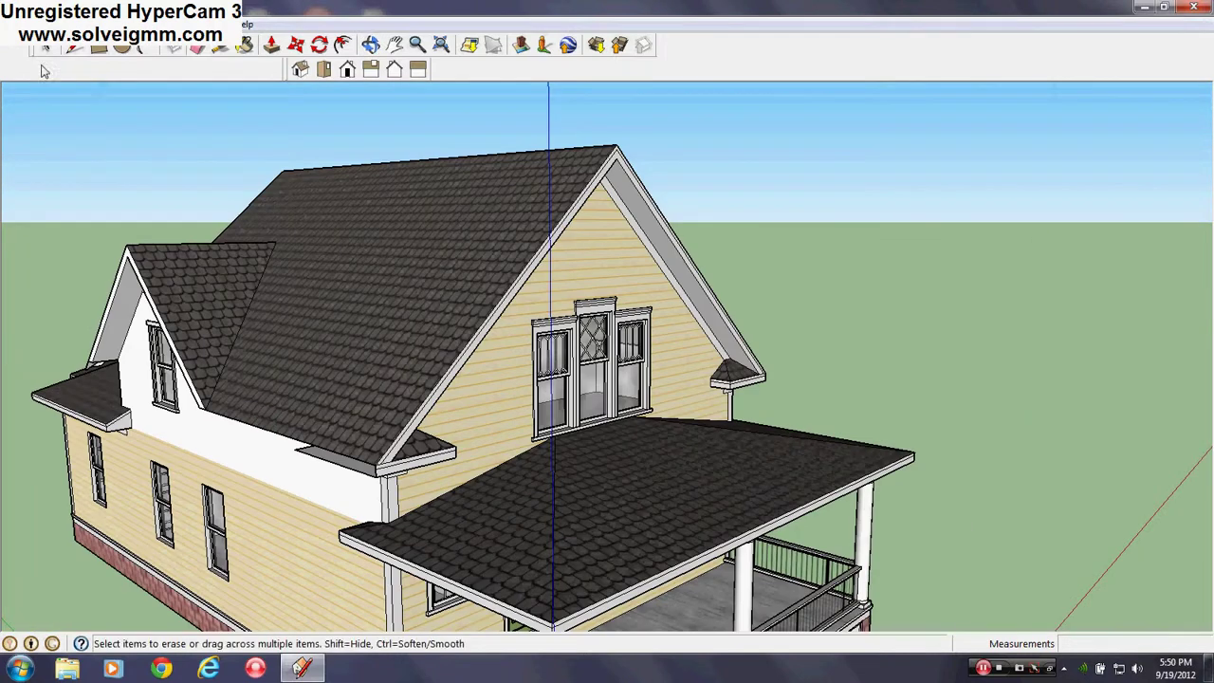
{"action": "left_click", "coordinate": [76, 45]}
{"action": "scroll", "coordinate": [426, 427], "scroll_direction": "up", "scroll_amount": 6}
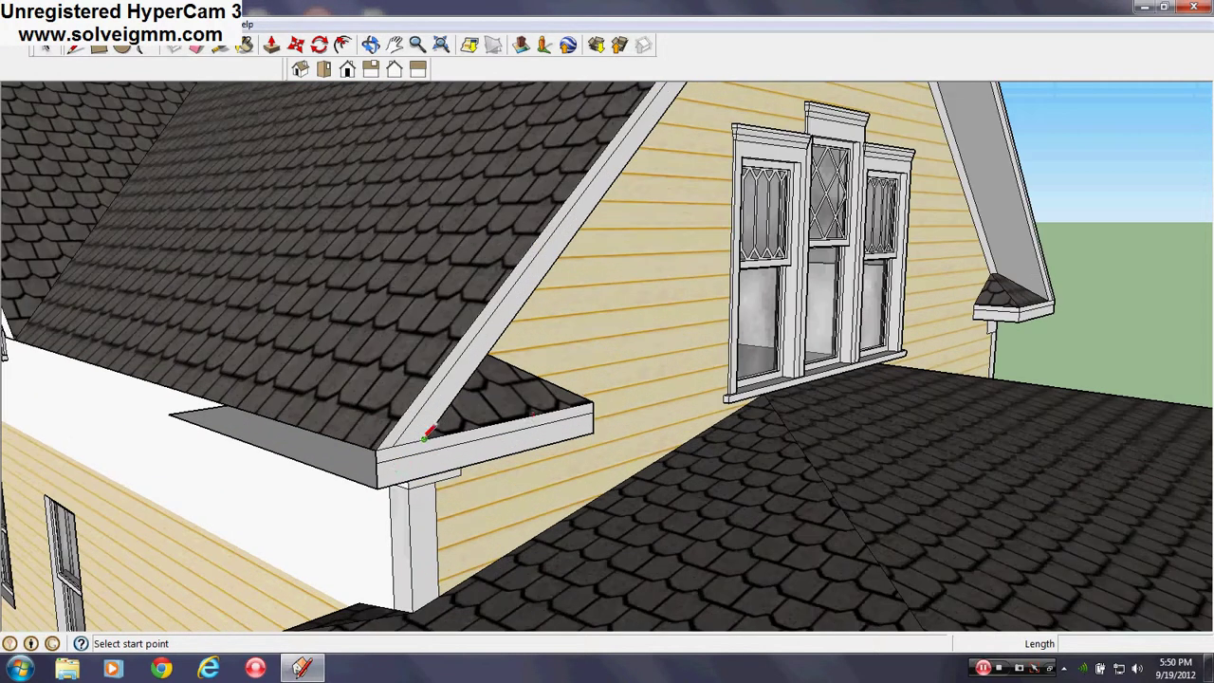
{"action": "left_click", "coordinate": [424, 439]}
{"action": "left_click", "coordinate": [591, 403]}
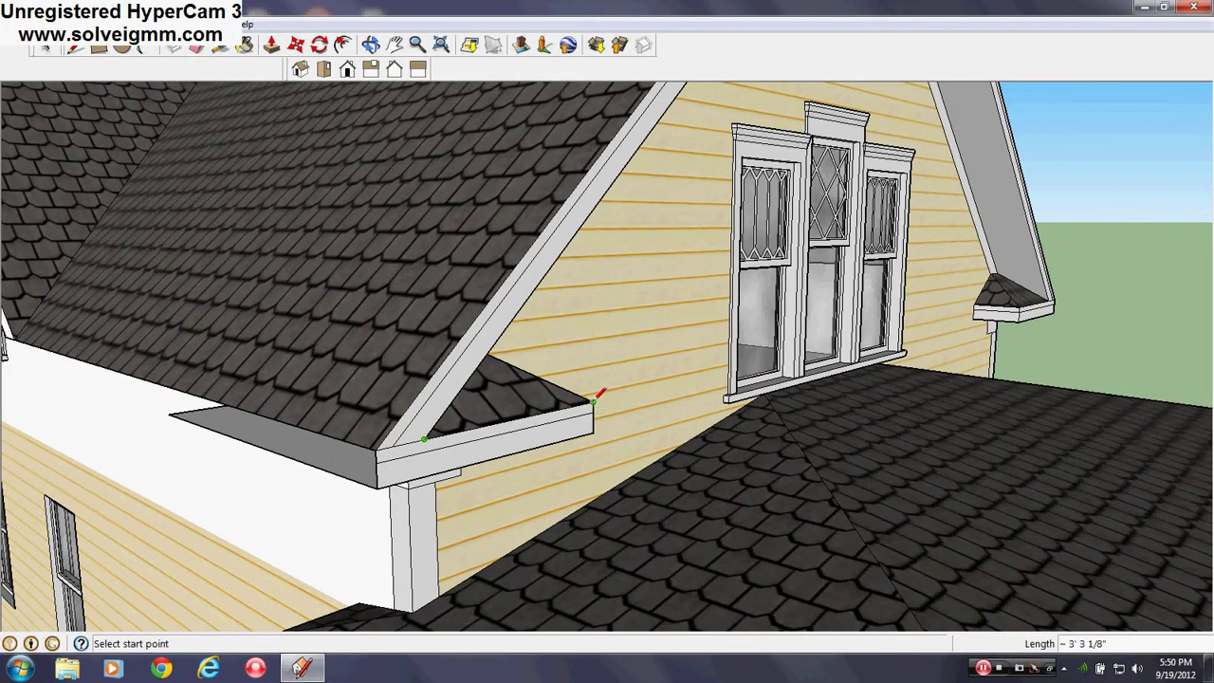
Copy the upper fascia edge of the finished side gable's eave return to the new rake and eave corner on the unfinished side
{"action": "scroll", "coordinate": [780, 443], "scroll_direction": "down", "scroll_amount": 4}
{"action": "middle_click_drag", "start_coordinate": [123, 309], "coordinate": [401, 298]}
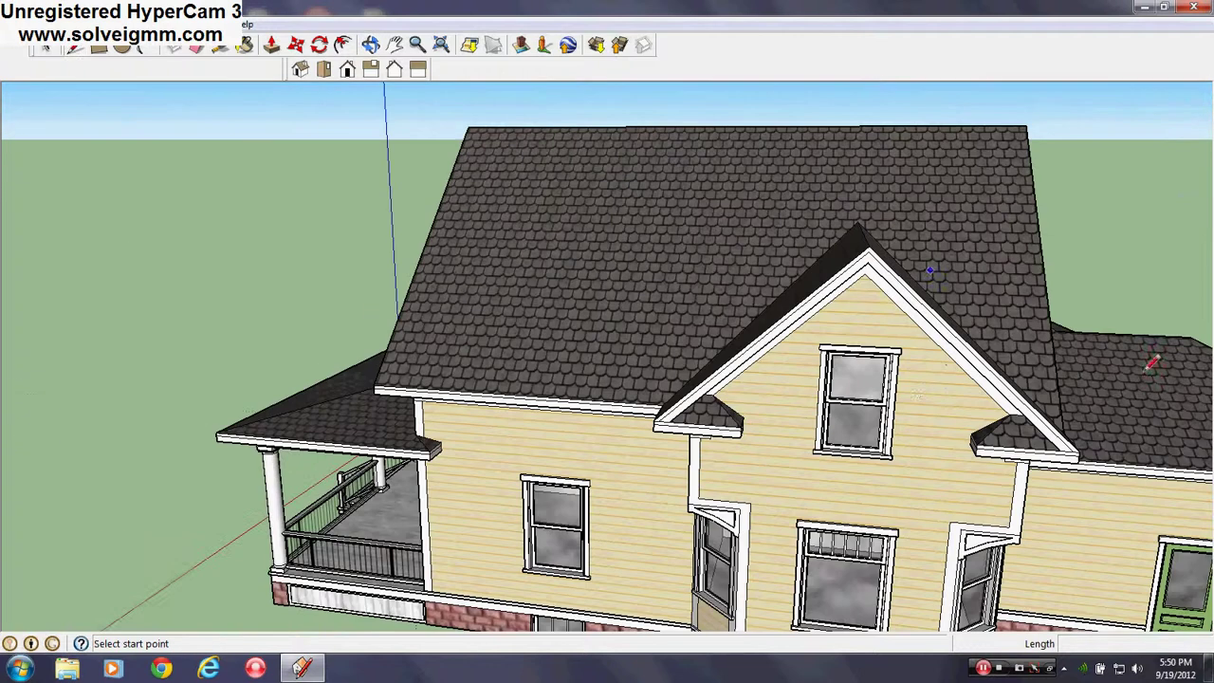
{"action": "scroll", "coordinate": [717, 382], "scroll_direction": "up", "scroll_amount": 4}
{"action": "right_click", "coordinate": [657, 417]}
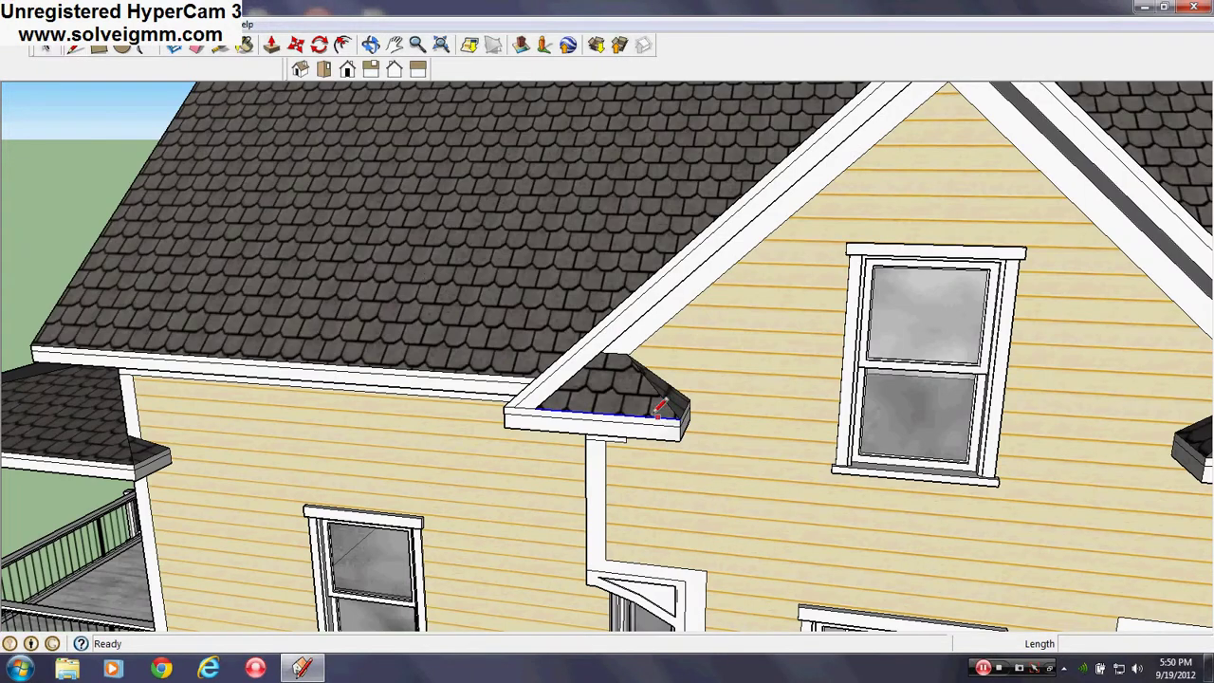
{"action": "left_click", "coordinate": [295, 44]}
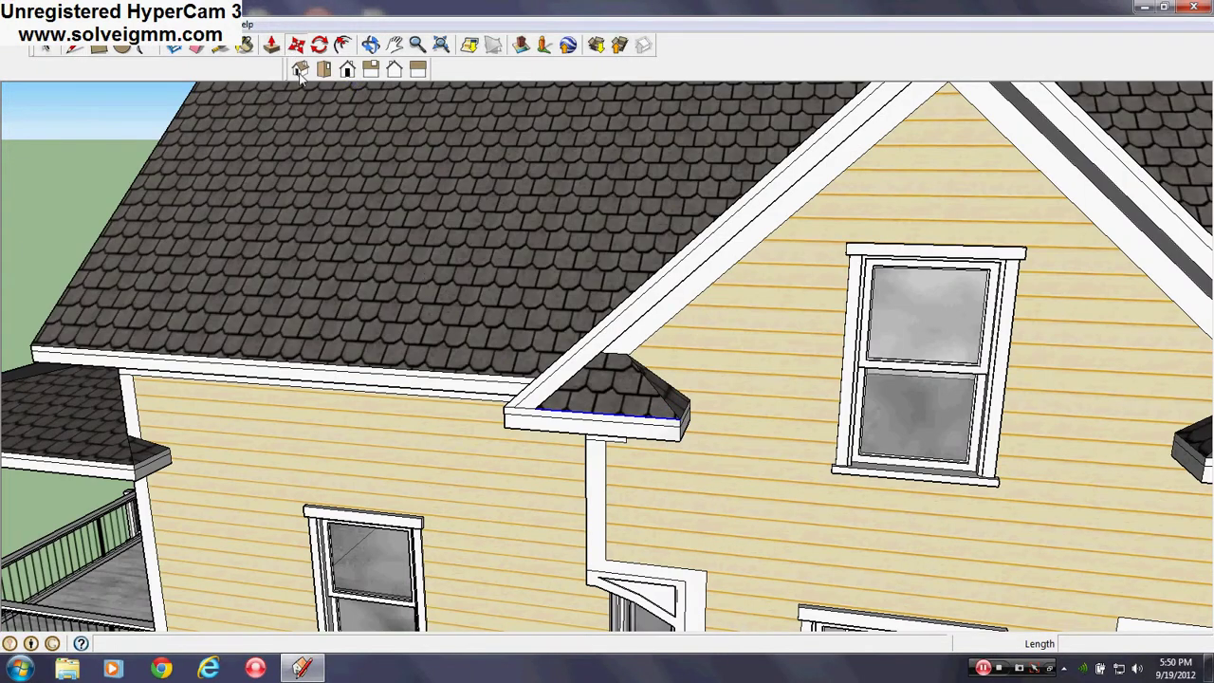
{"action": "key", "text": "ctrl"}
{"action": "left_click", "coordinate": [537, 409]}
{"action": "scroll", "coordinate": [208, 332], "scroll_direction": "down", "scroll_amount": 4}
{"action": "middle_click_drag", "start_coordinate": [683, 344], "coordinate": [13, 388]}
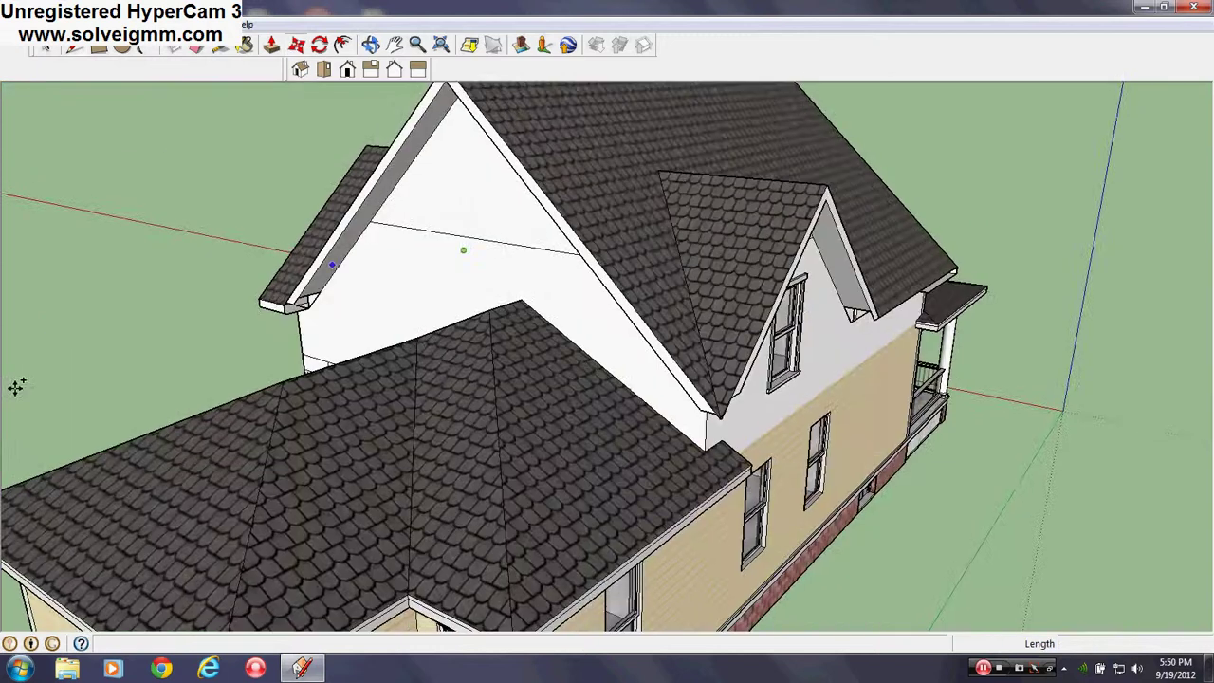
{"action": "middle_click_drag", "start_coordinate": [853, 427], "coordinate": [610, 426]}
{"action": "scroll", "coordinate": [686, 304], "scroll_direction": "up", "scroll_amount": 5}
{"action": "middle_click_drag", "start_coordinate": [686, 303], "coordinate": [764, 243]}
{"action": "scroll", "coordinate": [749, 261], "scroll_direction": "up", "scroll_amount": 2}
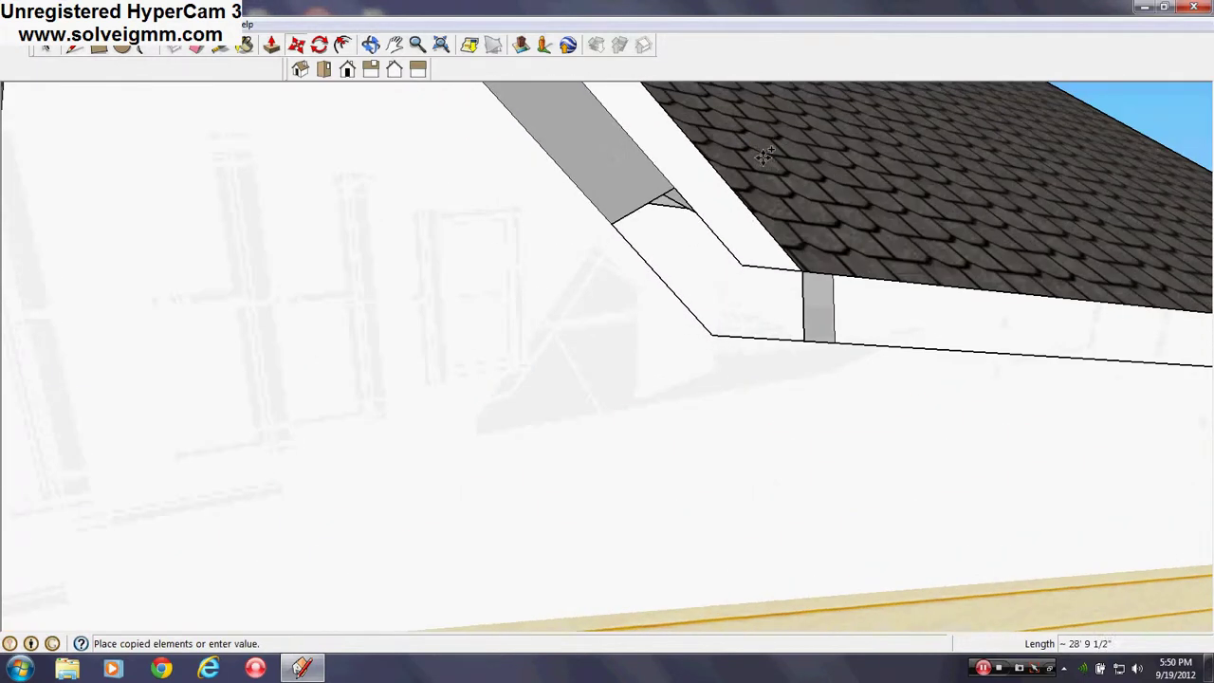
{"action": "left_click", "coordinate": [747, 260]}
{"action": "scroll", "coordinate": [610, 328], "scroll_direction": "down", "scroll_amount": 4}
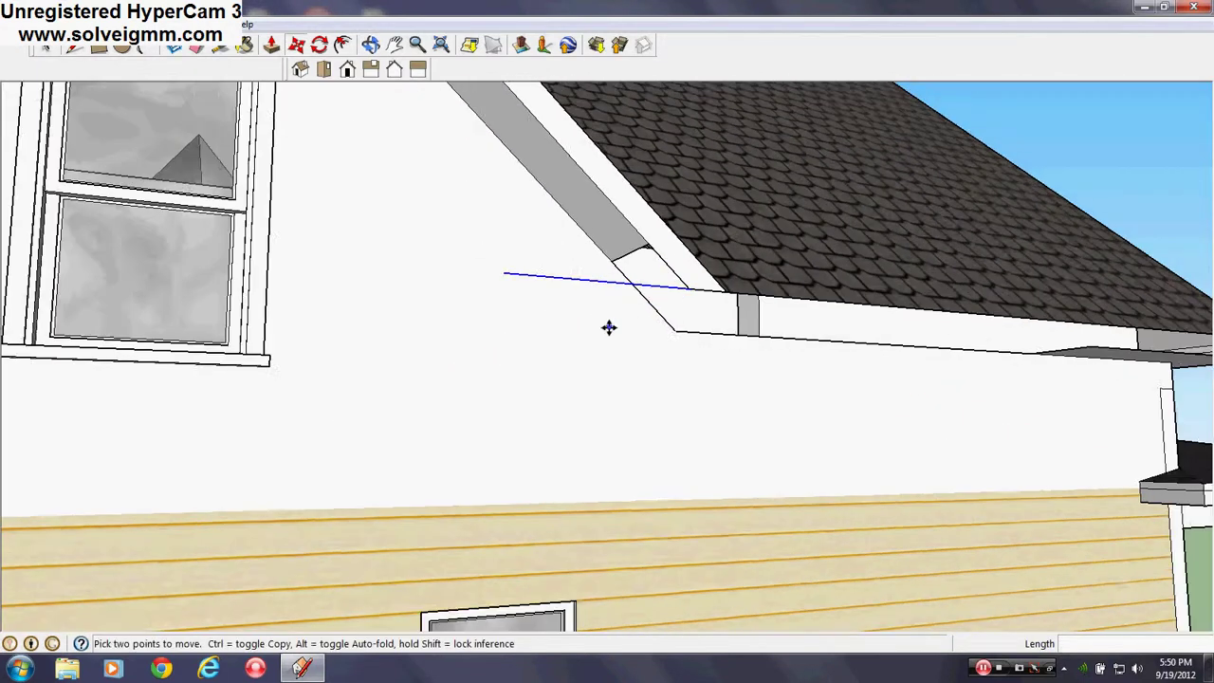
{"action": "key", "text": "ctrl+t"}
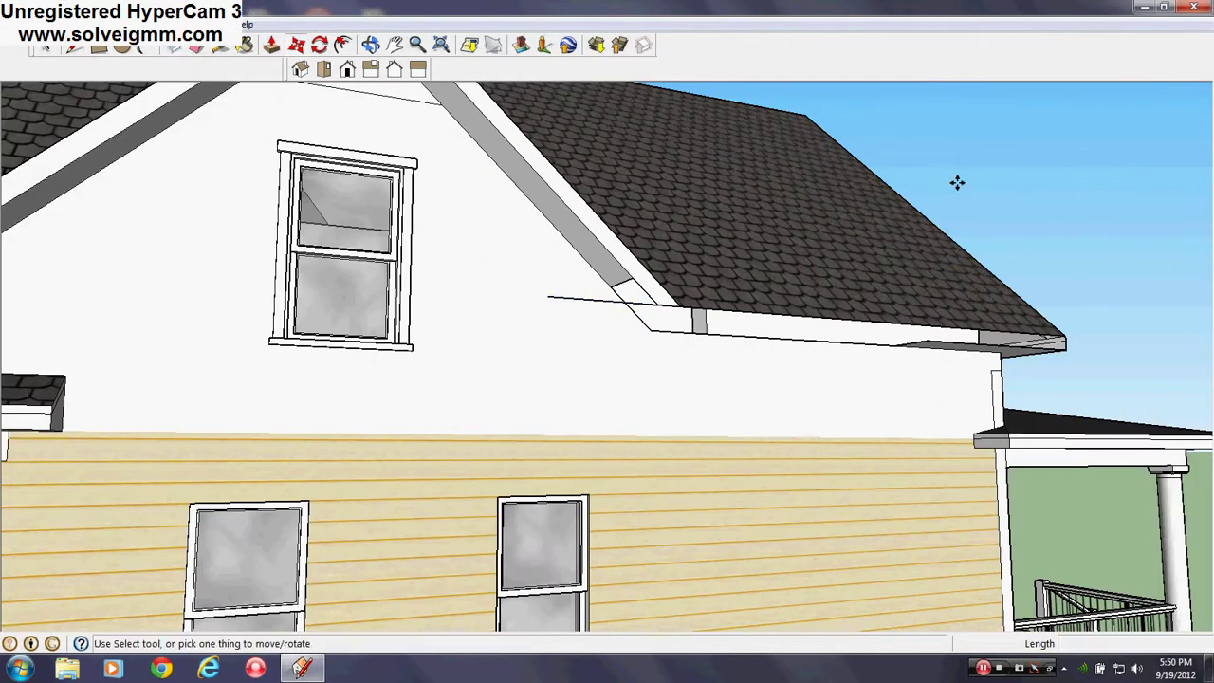
Draw a 6" by 13' 7/8" fascia rectangle along the main eave to the end of the copied edge, and erase its seam with the existing fascia
{"action": "left_click", "coordinate": [98, 47]}
{"action": "middle_click_drag", "start_coordinate": [862, 355], "coordinate": [735, 296]}
{"action": "left_click", "coordinate": [958, 313]}
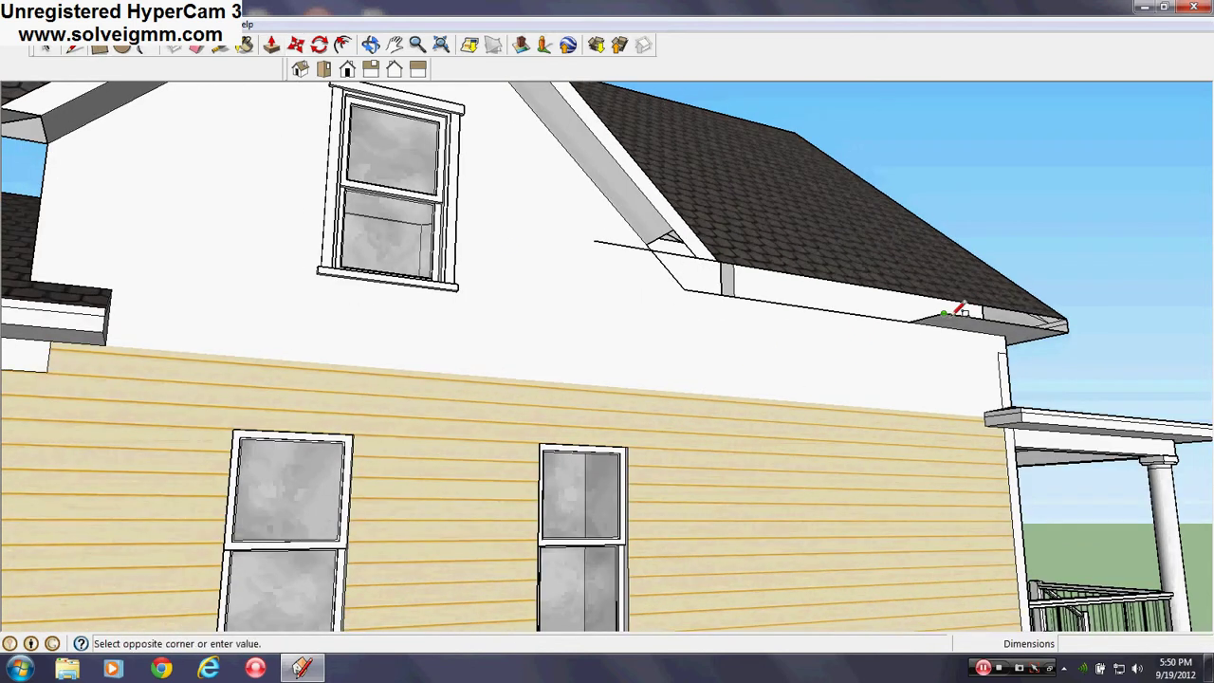
{"action": "left_click", "coordinate": [607, 241]}
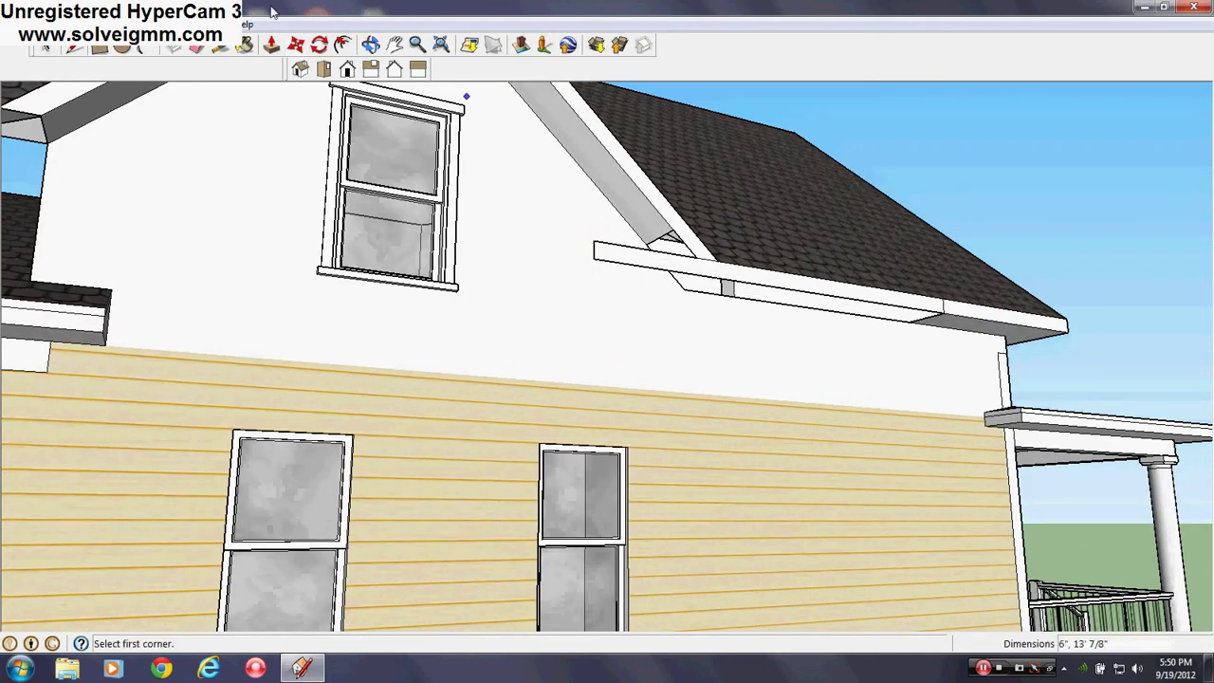
{"action": "left_click", "coordinate": [196, 46]}
{"action": "mouse_move", "coordinate": [806, 285]}
{"action": "middle_mouse_down"}
{"action": "mouse_move", "coordinate": [344, 360]}
{"action": "mouse_move", "coordinate": [474, 493]}
{"action": "mouse_move", "coordinate": [393, 480]}
{"action": "middle_mouse_up"}
{"action": "mouse_move", "coordinate": [462, 452]}
{"action": "middle_mouse_down"}
{"action": "mouse_move", "coordinate": [418, 436]}
{"action": "mouse_move", "coordinate": [496, 401]}
{"action": "mouse_move", "coordinate": [654, 389]}
{"action": "mouse_move", "coordinate": [914, 393]}
{"action": "mouse_move", "coordinate": [946, 376]}
{"action": "mouse_move", "coordinate": [1015, 391]}
{"action": "mouse_move", "coordinate": [705, 379]}
{"action": "mouse_move", "coordinate": [721, 401]}
{"action": "mouse_move", "coordinate": [737, 352]}
{"action": "mouse_move", "coordinate": [741, 366]}
{"action": "middle_mouse_up"}
Draw a 1' 6" by about 3' 10" soffit rectangle under the extended fascia and erase the seams joining it to the existing soffit
{"action": "key", "text": "l"}
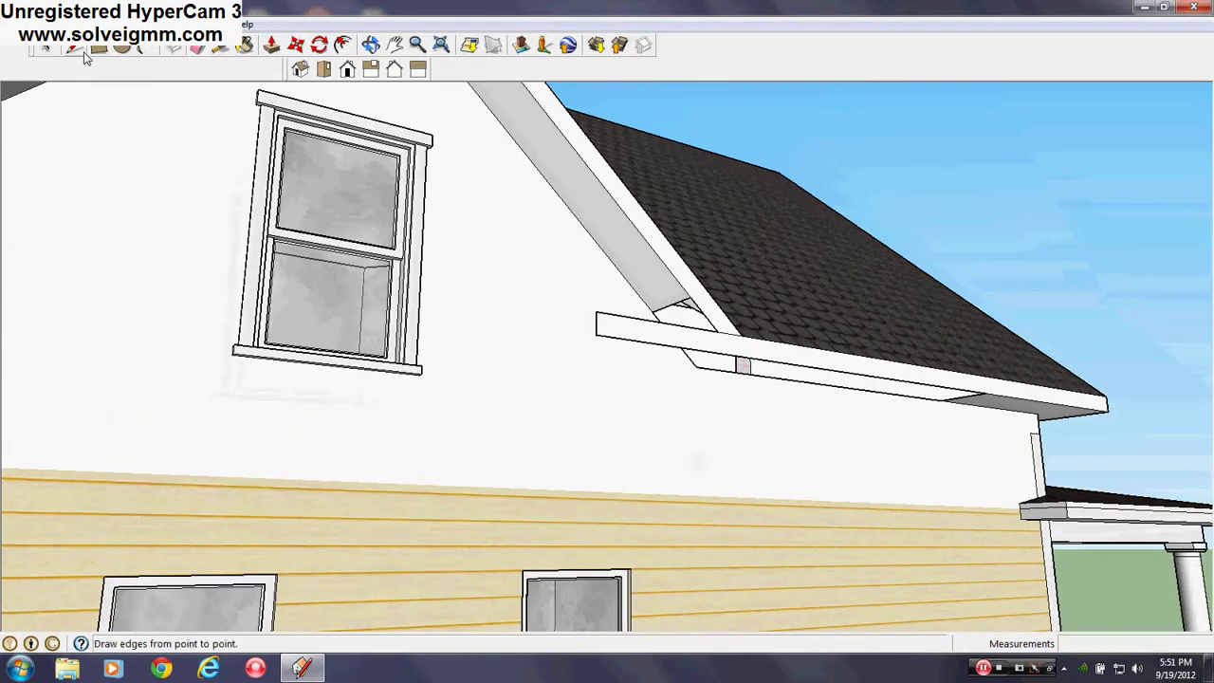
{"action": "key", "text": "r"}
{"action": "left_click", "coordinate": [693, 372]}
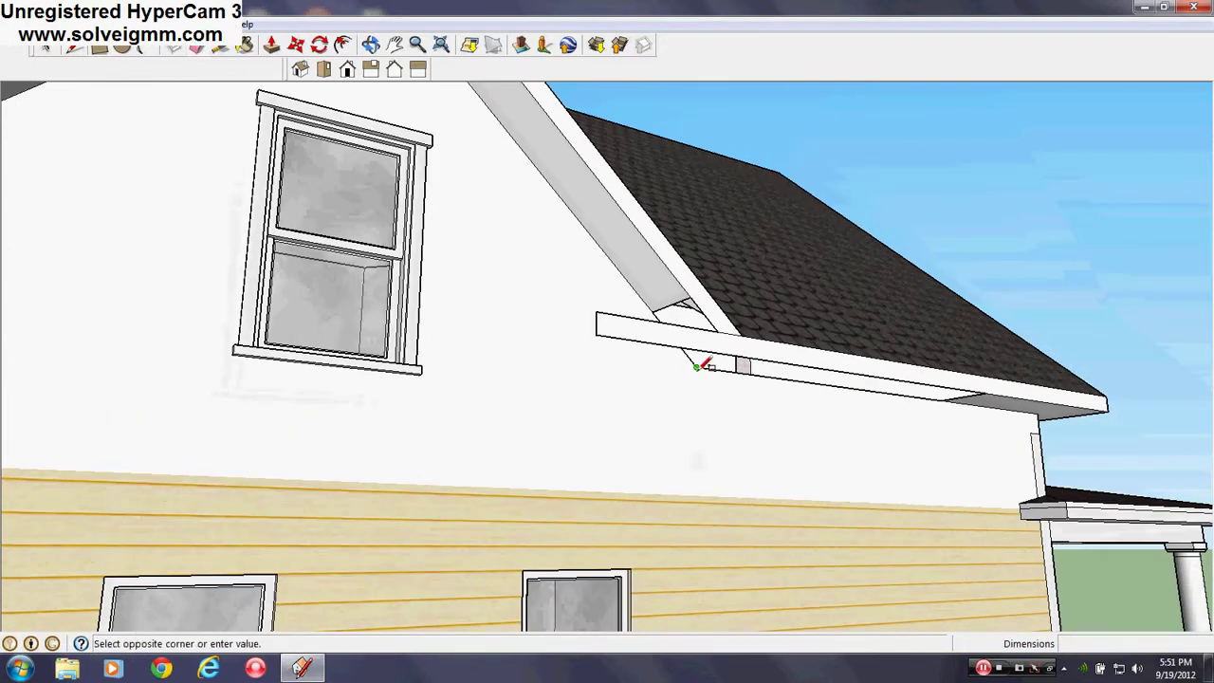
{"action": "left_click", "coordinate": [613, 339]}
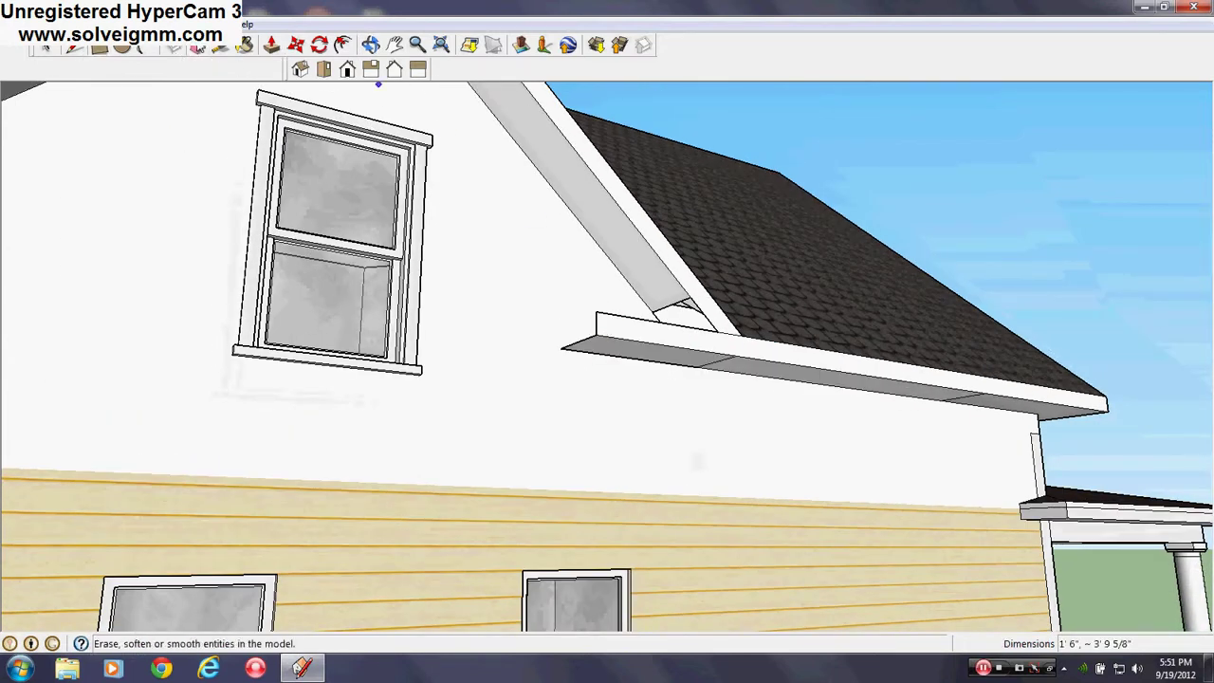
{"action": "left_click", "coordinate": [195, 45]}
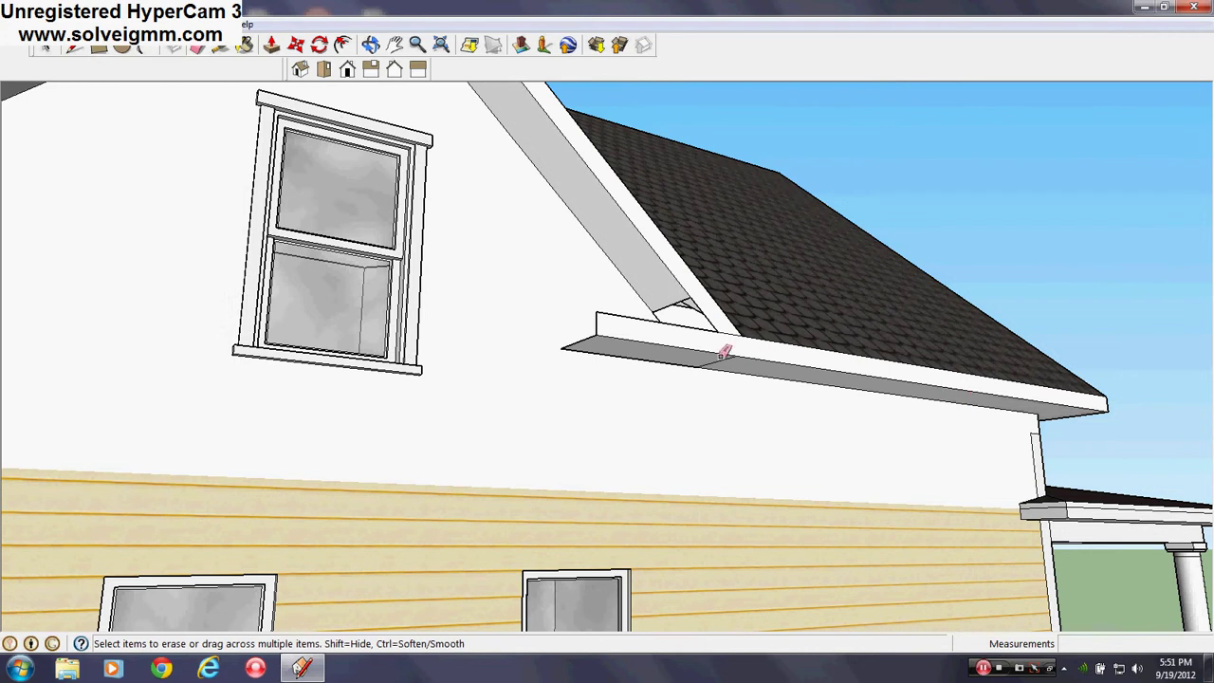
{"action": "scroll", "coordinate": [590, 351], "scroll_direction": "up", "scroll_amount": 2}
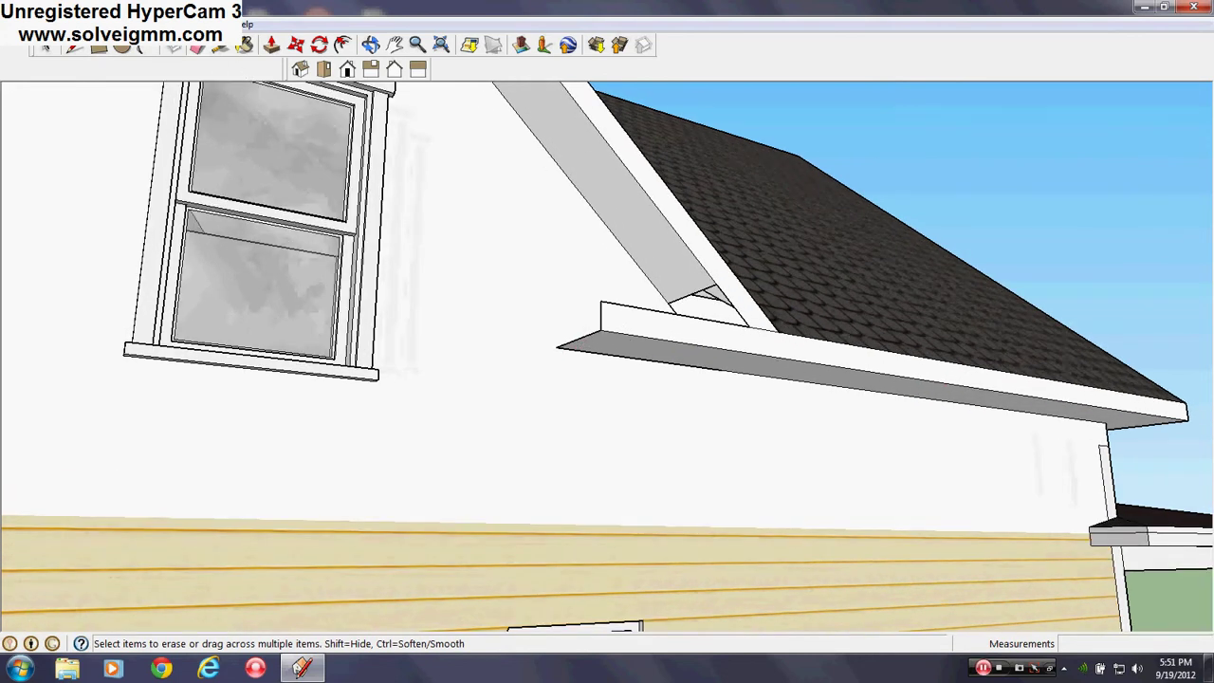
Close the open end of the eave return with a rectangle between the soffit corner and the top of the fascia
{"action": "left_click", "coordinate": [95, 48]}
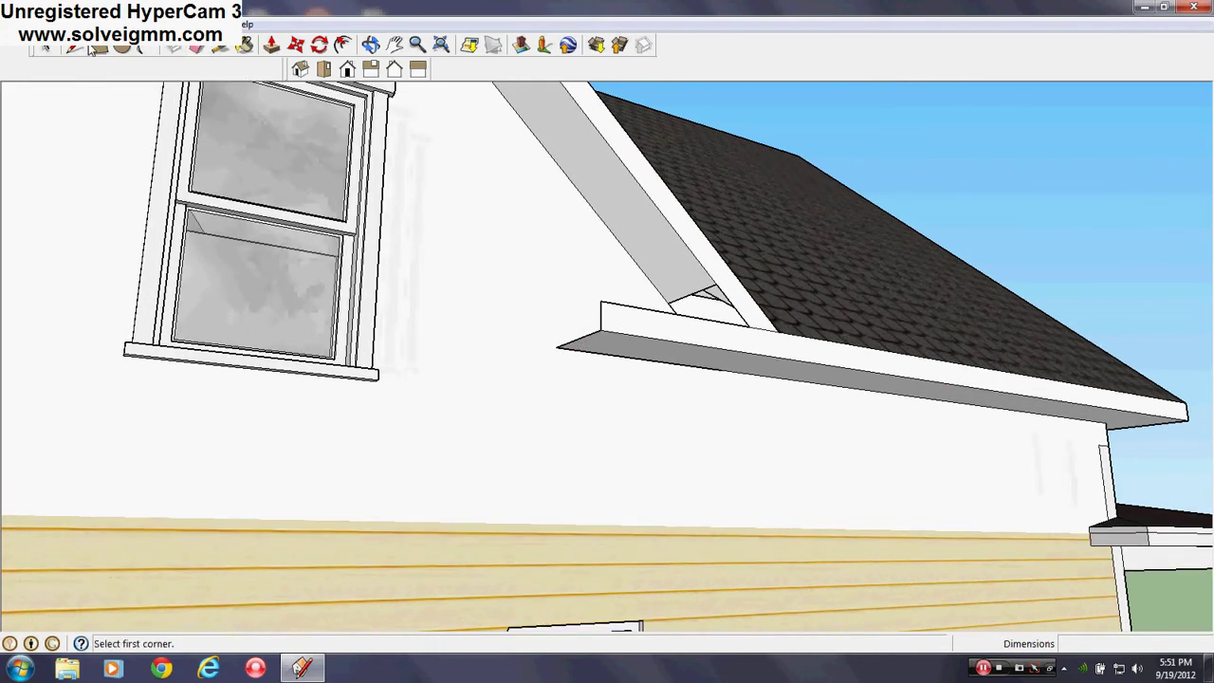
{"action": "left_click", "coordinate": [557, 347]}
{"action": "left_click", "coordinate": [601, 302]}
Draw an edge extending the inner rake line downward past the wall corner at the side gable's opposite lower end
{"action": "middle_click_drag", "start_coordinate": [843, 302], "coordinate": [479, 426]}
{"action": "scroll", "coordinate": [586, 427], "scroll_direction": "down", "scroll_amount": 2}
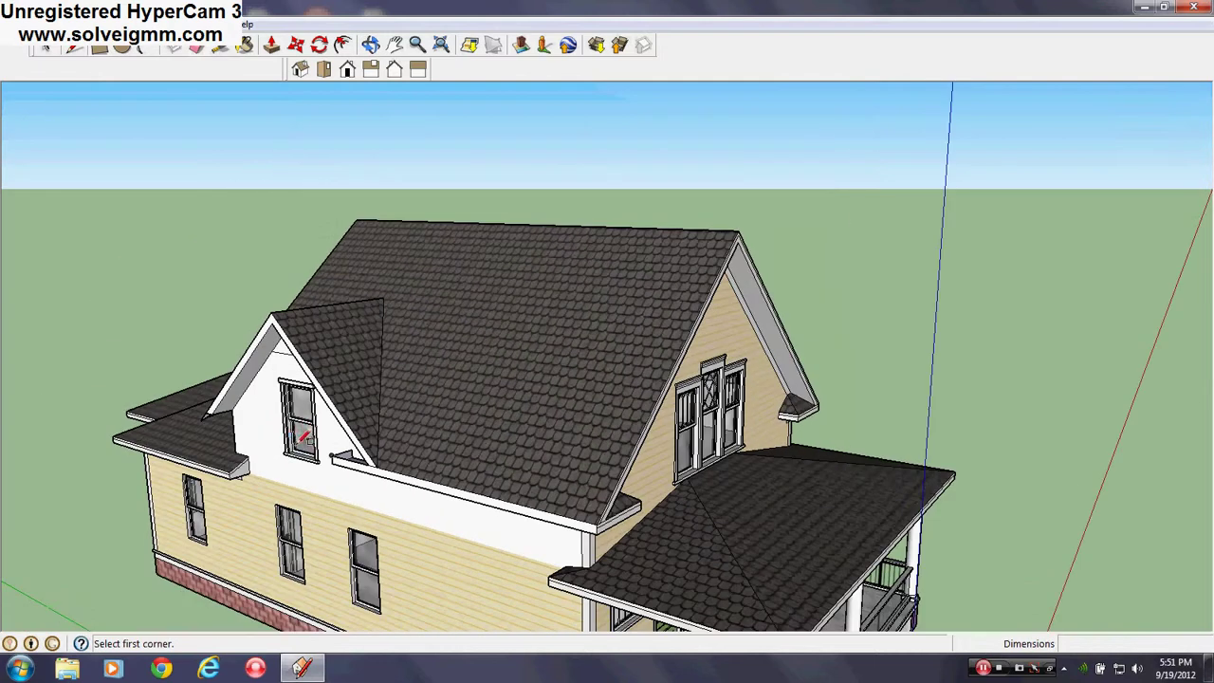
{"action": "scroll", "coordinate": [303, 436], "scroll_direction": "up", "scroll_amount": 3}
{"action": "mouse_move", "coordinate": [203, 406]}
{"action": "middle_mouse_down"}
{"action": "mouse_move", "coordinate": [326, 352]}
{"action": "mouse_move", "coordinate": [293, 339]}
{"action": "middle_mouse_up"}
{"action": "scroll", "coordinate": [491, 382], "scroll_direction": "up", "scroll_amount": 2}
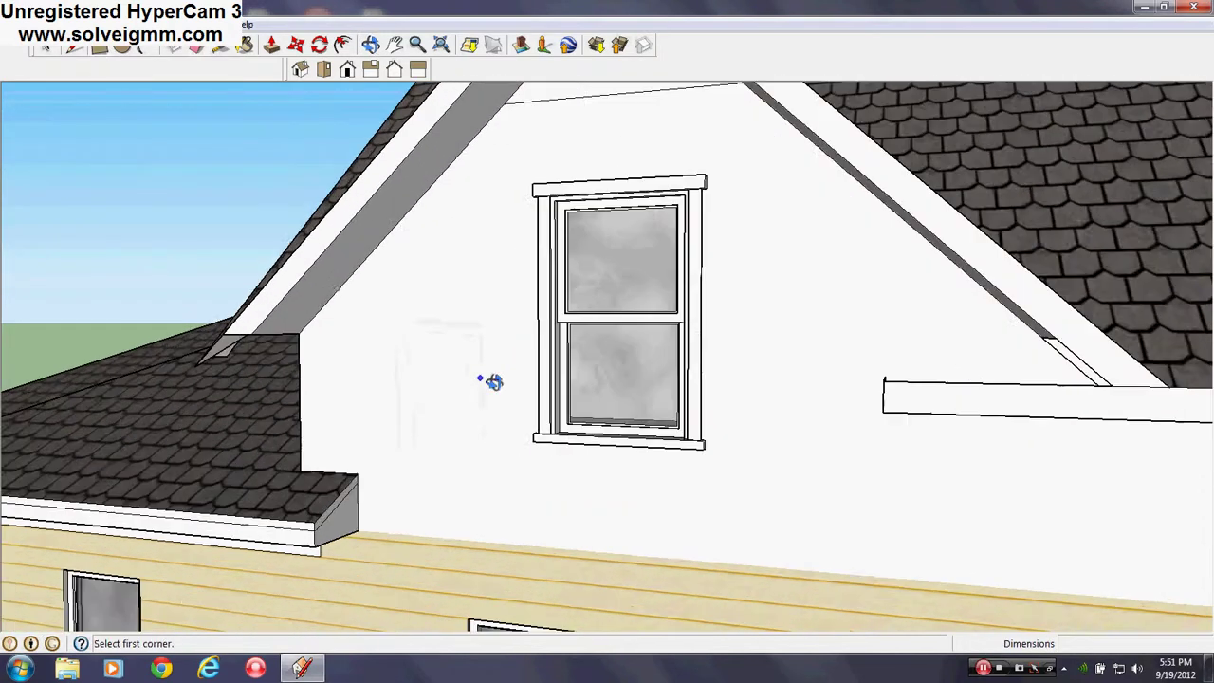
{"action": "mouse_move", "coordinate": [491, 381]}
{"action": "middle_mouse_down"}
{"action": "mouse_move", "coordinate": [826, 379]}
{"action": "mouse_move", "coordinate": [832, 366]}
{"action": "middle_mouse_up"}
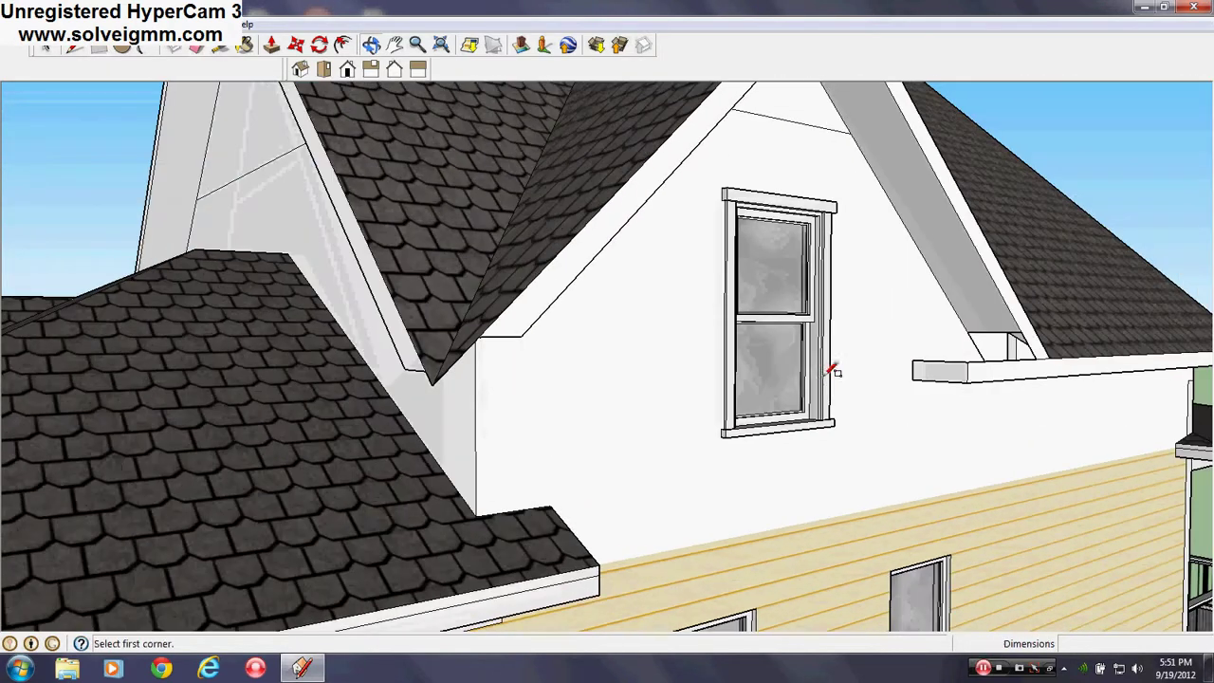
{"action": "left_click", "coordinate": [76, 47]}
{"action": "mouse_move", "coordinate": [759, 471]}
{"action": "middle_mouse_down"}
{"action": "mouse_move", "coordinate": [610, 496]}
{"action": "mouse_move", "coordinate": [678, 474]}
{"action": "mouse_move", "coordinate": [549, 386]}
{"action": "middle_mouse_up"}
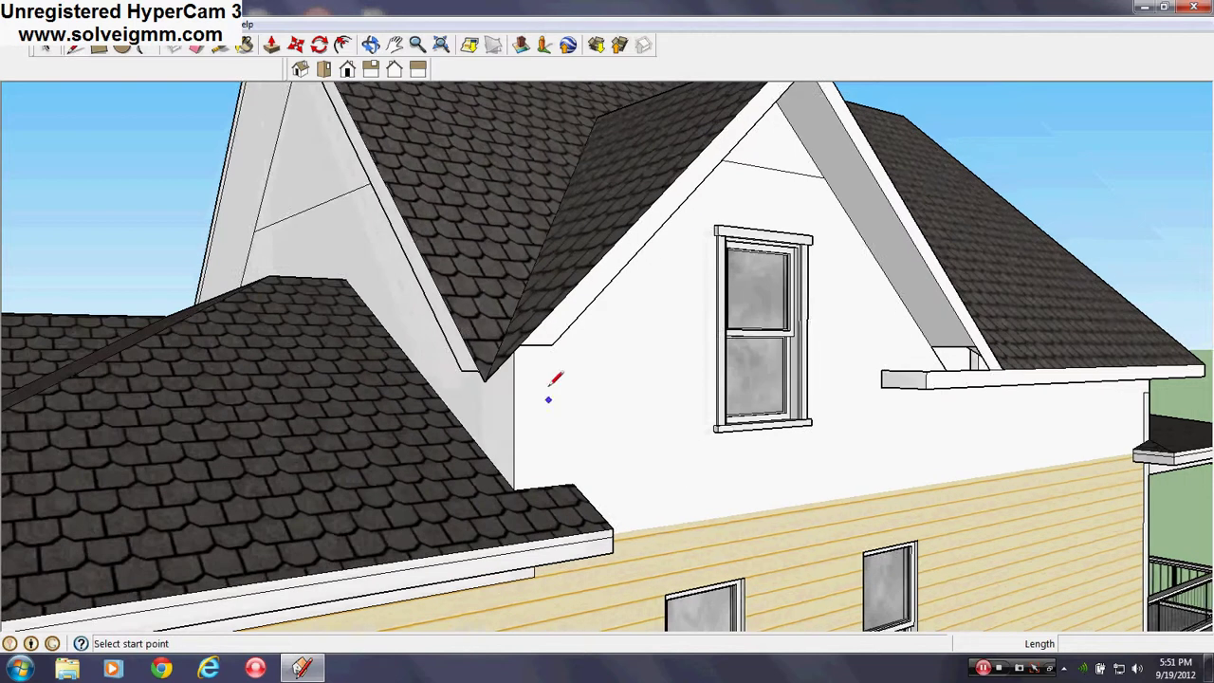
{"action": "scroll", "coordinate": [549, 386], "scroll_direction": "up", "scroll_amount": 2}
{"action": "left_click", "coordinate": [550, 334]}
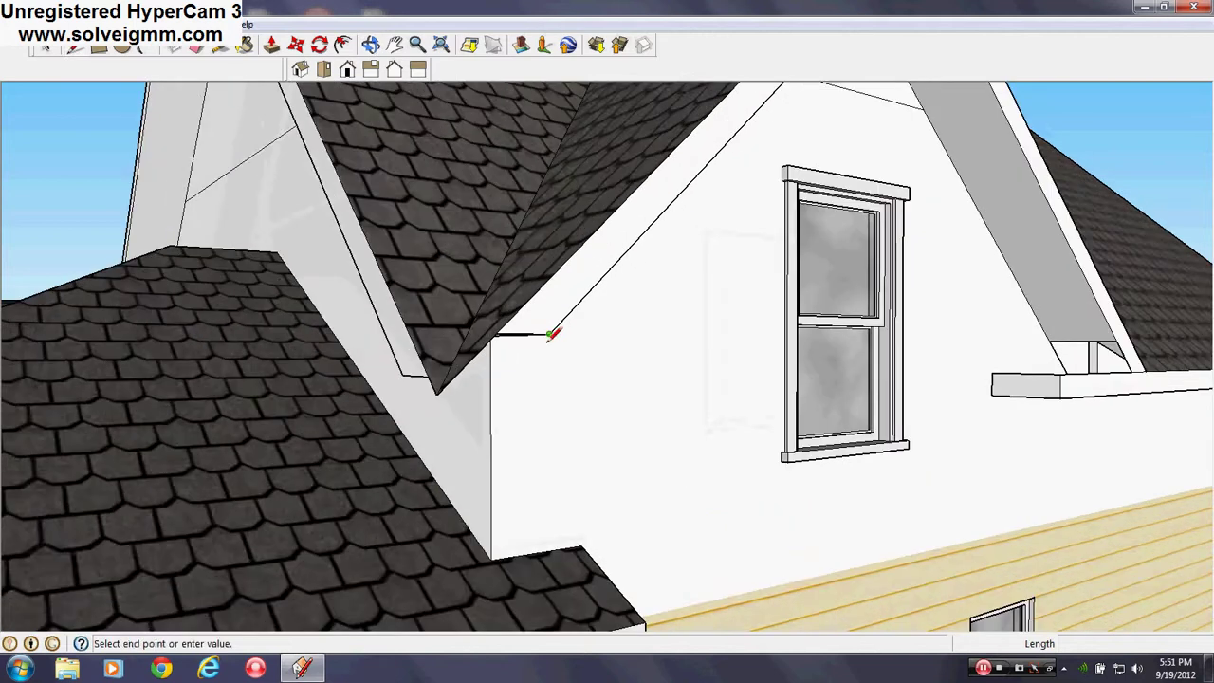
{"action": "left_click", "coordinate": [466, 420]}
Draw a horizontal edge about 4' 4" long along the green axis from the roof's lowest corner toward the gable window
{"action": "scroll", "coordinate": [437, 391], "scroll_direction": "up", "scroll_amount": 3}
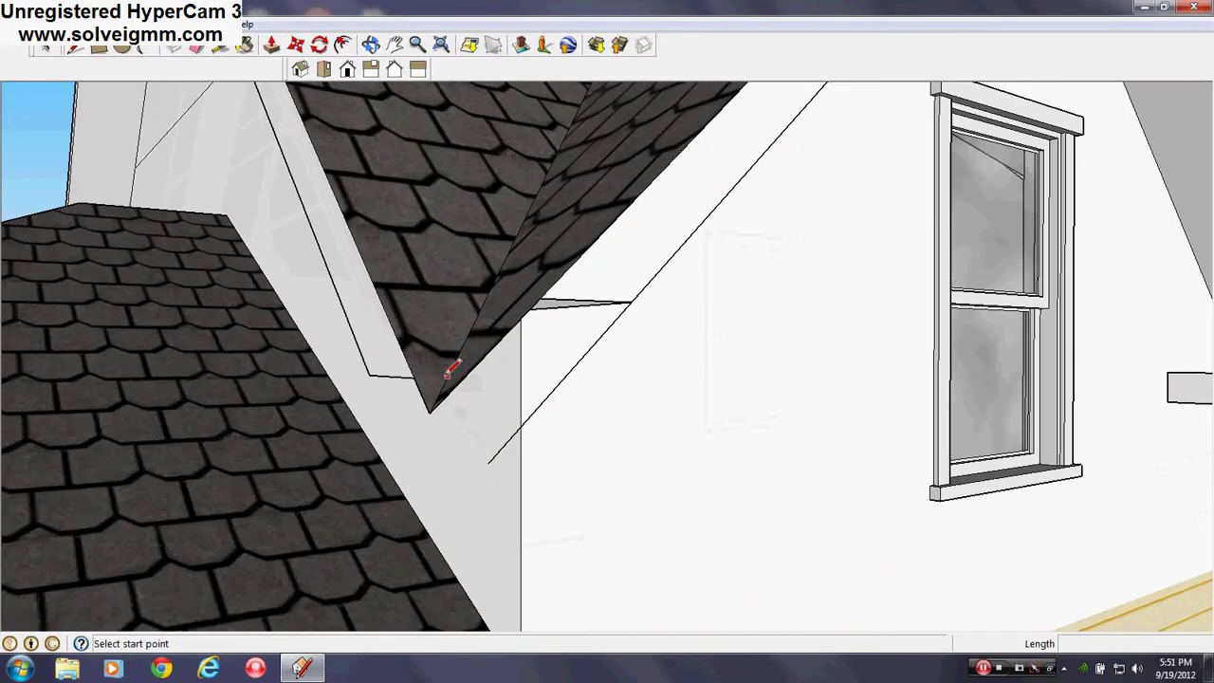
{"action": "left_click", "coordinate": [419, 433]}
{"action": "scroll", "coordinate": [420, 433], "scroll_direction": "down", "scroll_amount": 4}
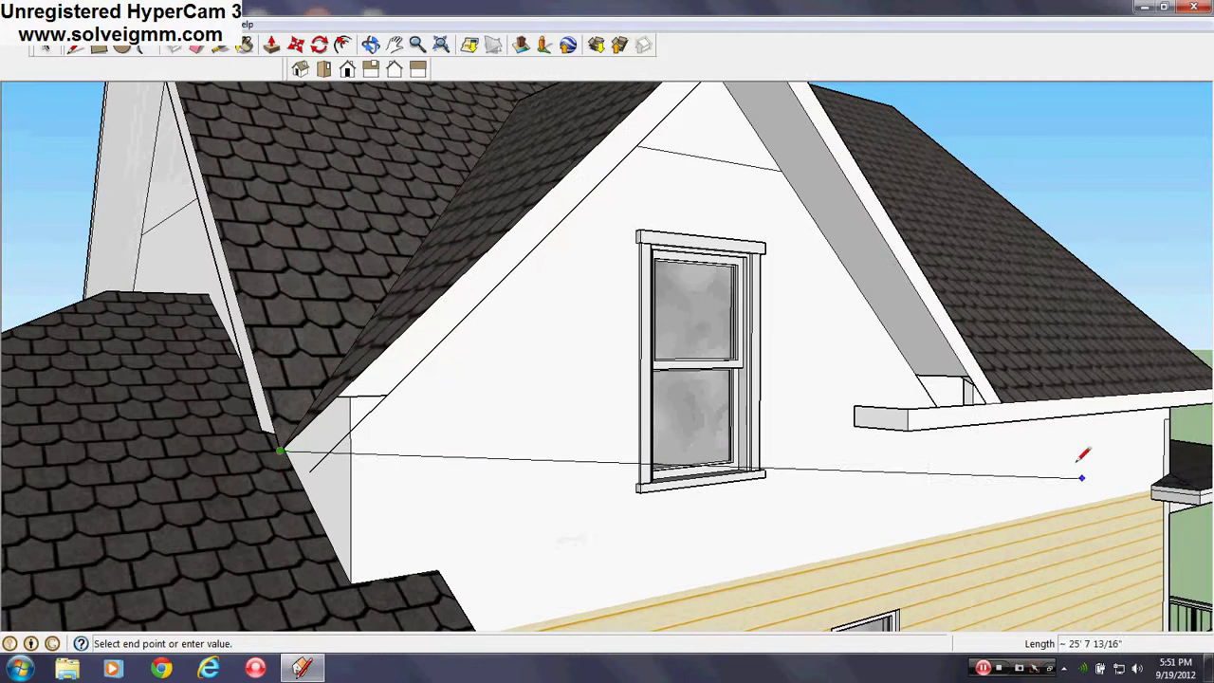
{"action": "scroll", "coordinate": [911, 403], "scroll_direction": "down", "scroll_amount": 3}
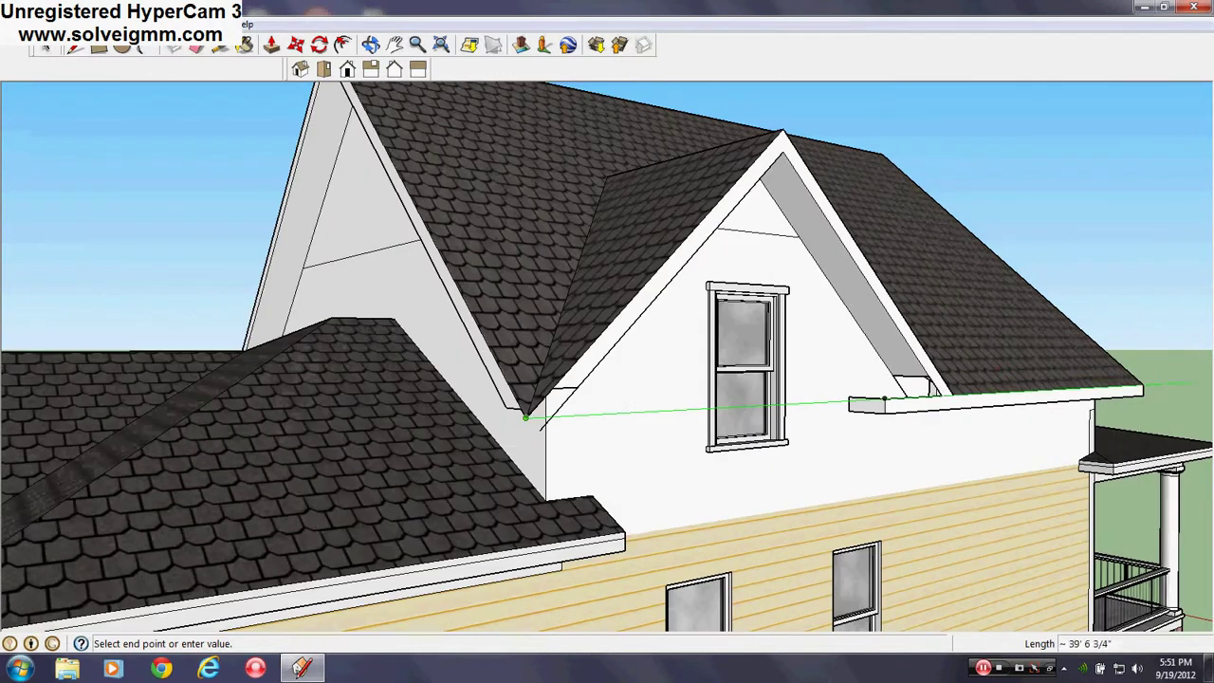
{"action": "scroll", "coordinate": [567, 397], "scroll_direction": "up", "scroll_amount": 2}
{"action": "left_click", "coordinate": [596, 426]}
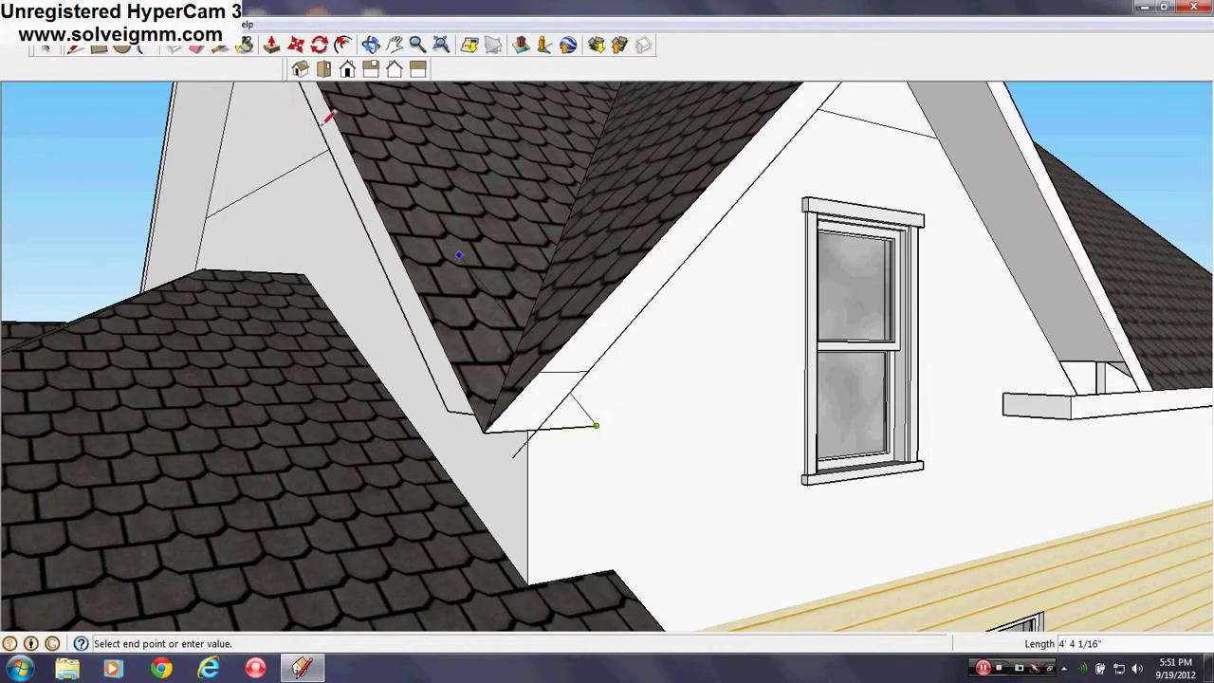
Erase the leftover construction edges around the lower end of the gable's rake trim
{"action": "left_click", "coordinate": [198, 49]}
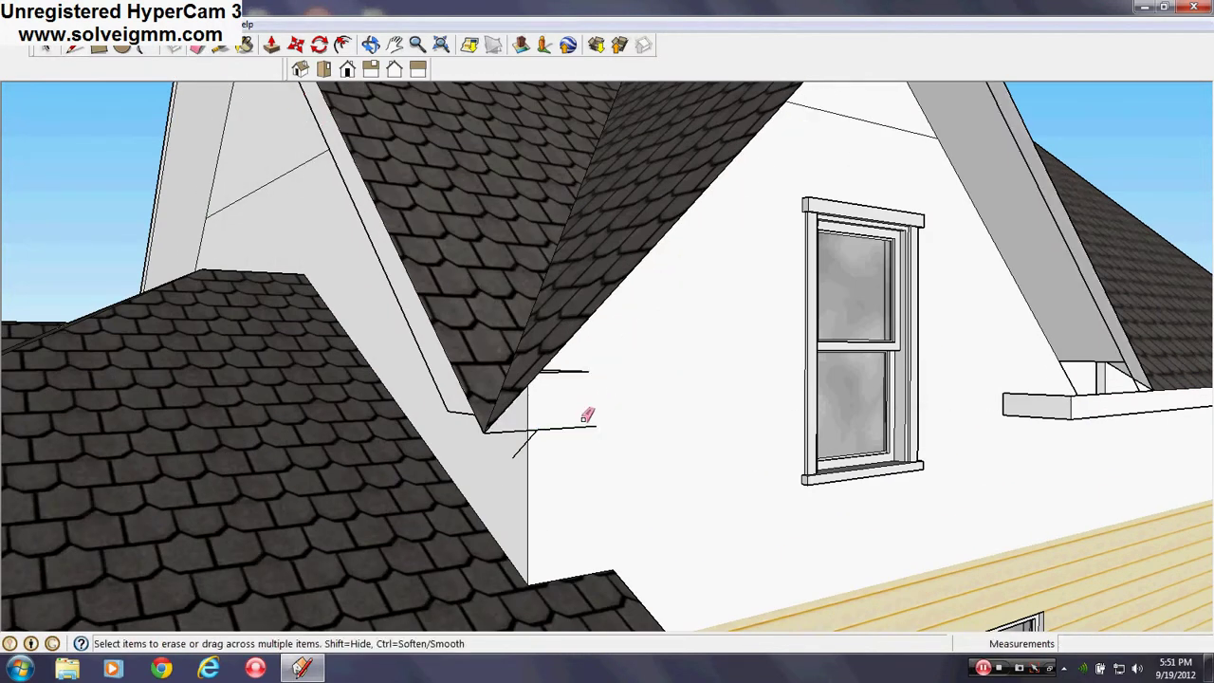
{"action": "mouse_move", "coordinate": [585, 415]}
{"action": "middle_mouse_down"}
{"action": "mouse_move", "coordinate": [504, 461]}
{"action": "mouse_move", "coordinate": [403, 482]}
{"action": "middle_mouse_up"}
{"action": "left_click_drag", "start_coordinate": [414, 427], "coordinate": [380, 414]}
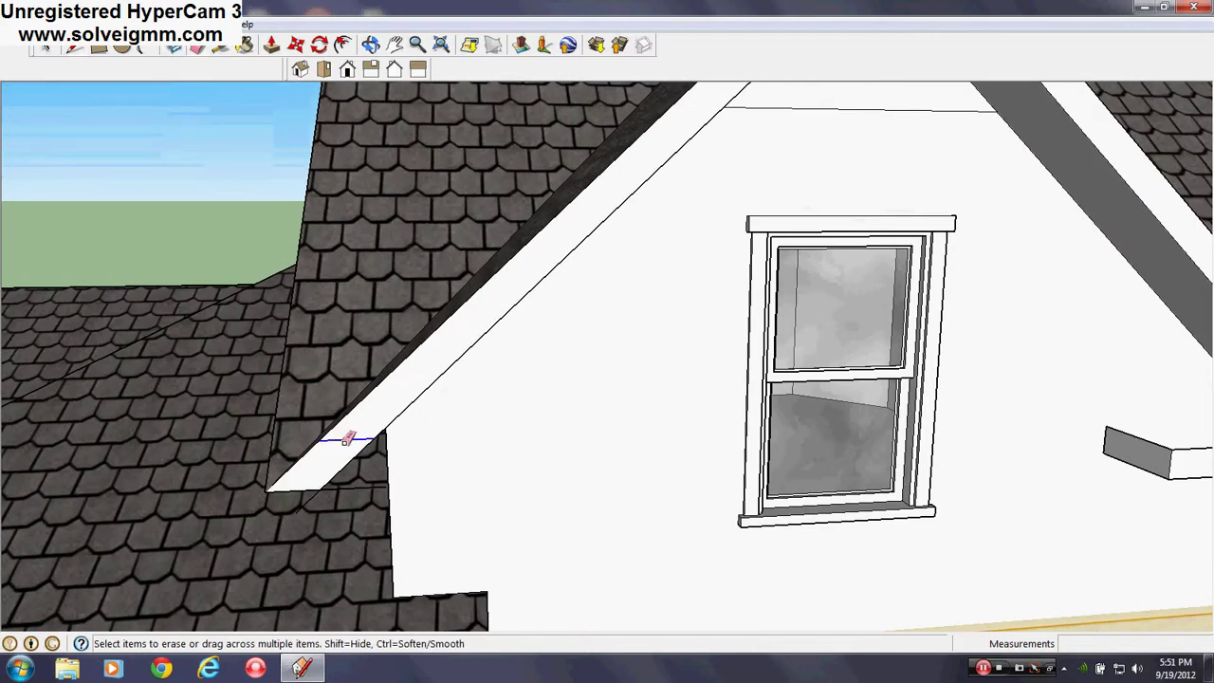
{"action": "middle_click_drag", "start_coordinate": [347, 438], "coordinate": [371, 503]}
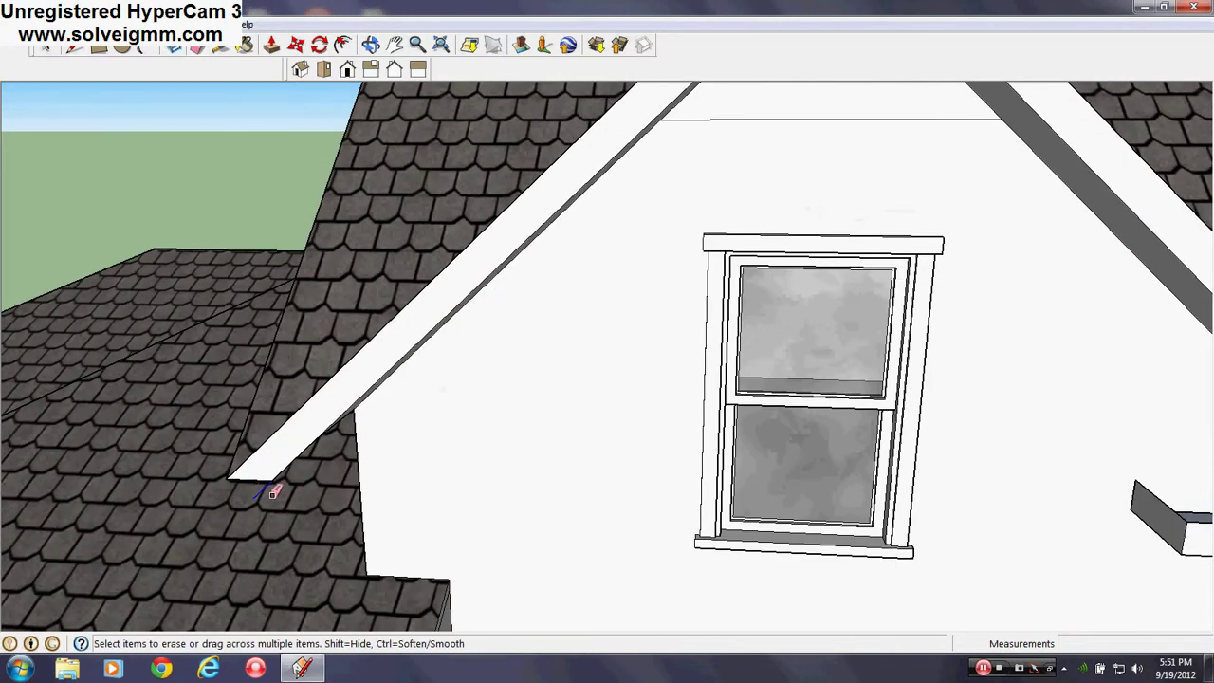
{"action": "left_click_drag", "start_coordinate": [273, 494], "coordinate": [323, 495]}
Copy the finished eave return's top edge across the gable, placing its end at the opposite rake's lower inner corner
{"action": "scroll", "coordinate": [493, 493], "scroll_direction": "down", "scroll_amount": 3}
{"action": "mouse_move", "coordinate": [493, 494]}
{"action": "middle_mouse_down"}
{"action": "mouse_move", "coordinate": [469, 453]}
{"action": "mouse_move", "coordinate": [318, 432]}
{"action": "middle_mouse_up"}
{"action": "middle_click_drag", "start_coordinate": [759, 412], "coordinate": [674, 456]}
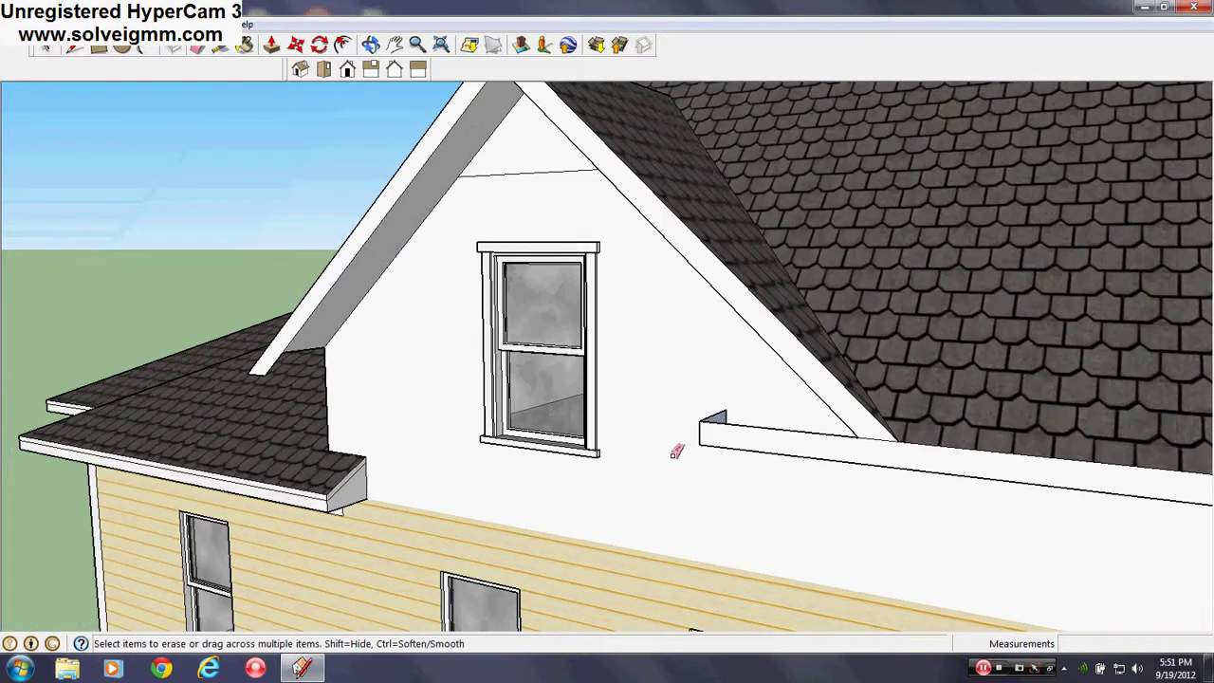
{"action": "left_click", "coordinate": [74, 46]}
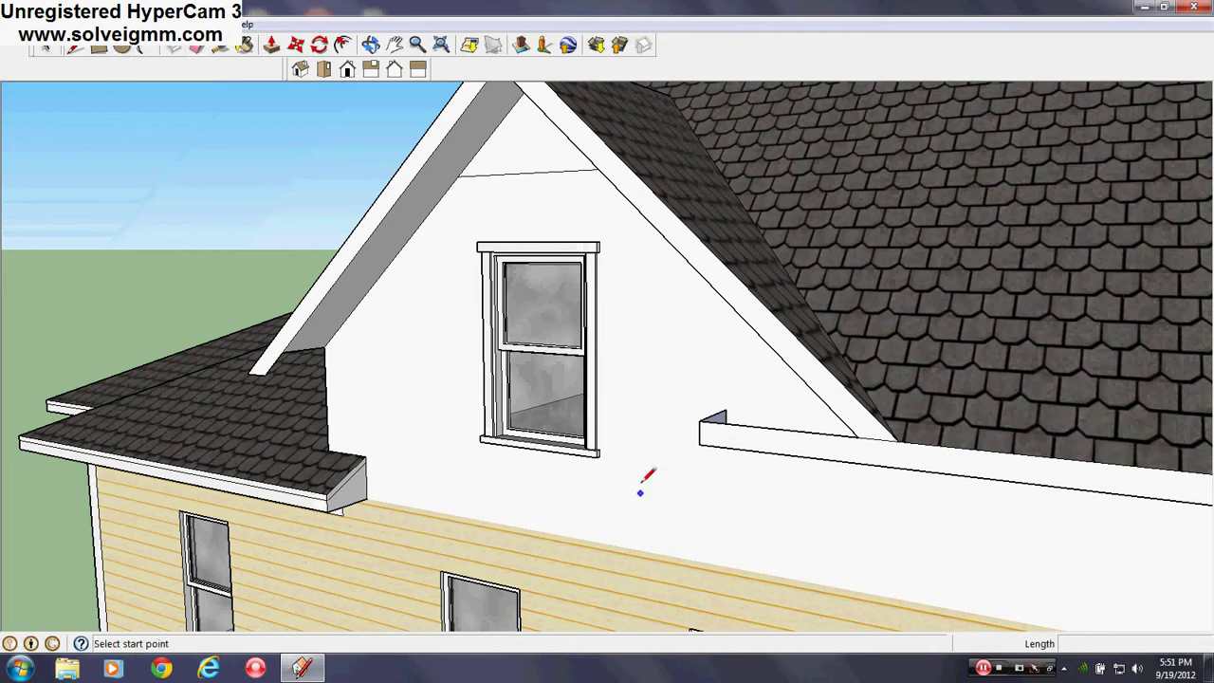
{"action": "right_click", "coordinate": [748, 427]}
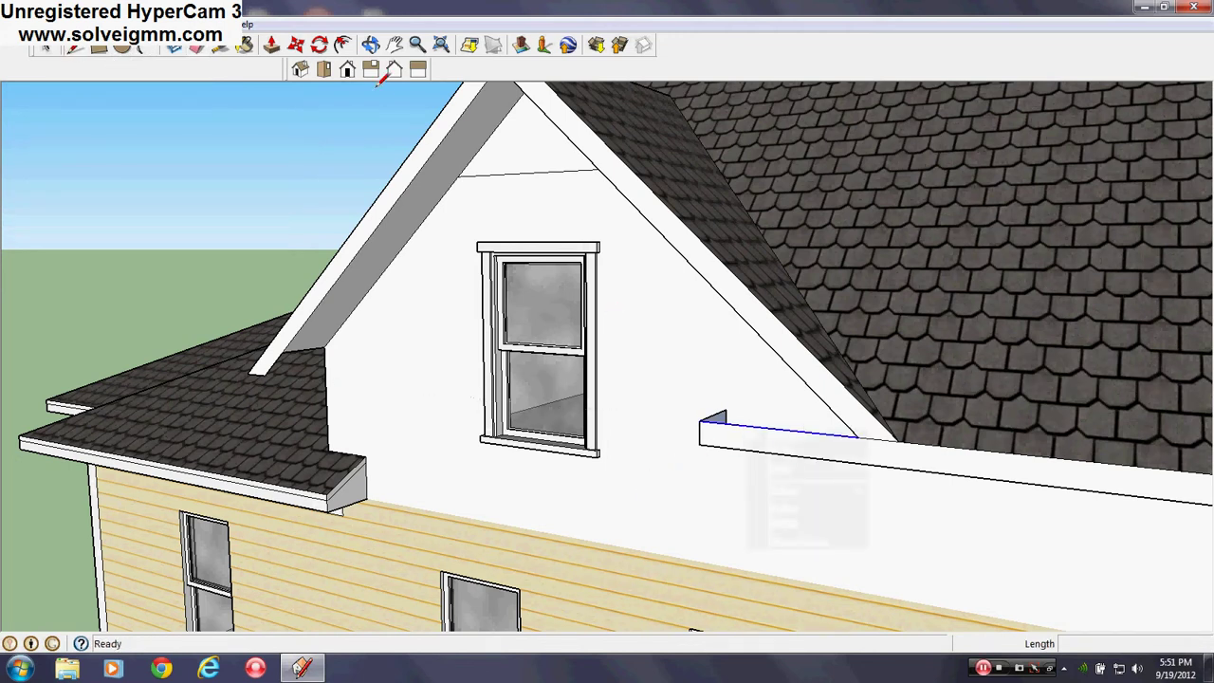
{"action": "key", "text": "m"}
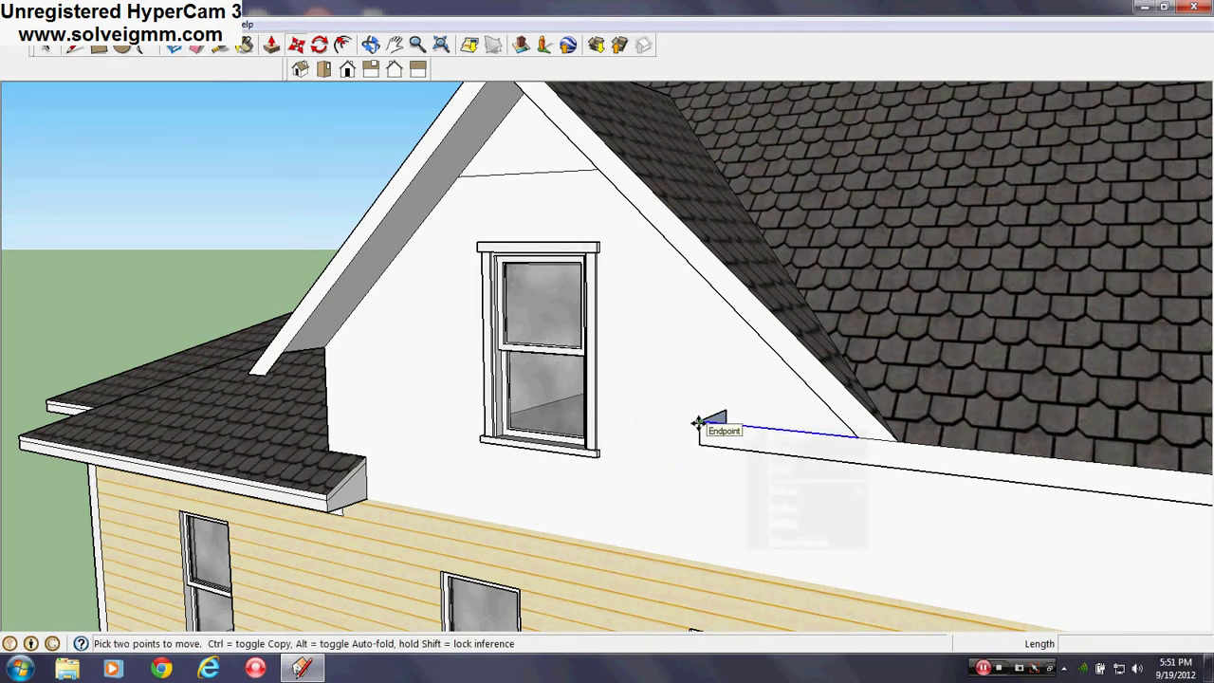
{"action": "left_click", "coordinate": [699, 424]}
{"action": "key", "text": "ctrl"}
{"action": "scroll", "coordinate": [313, 337], "scroll_direction": "up", "scroll_amount": 3}
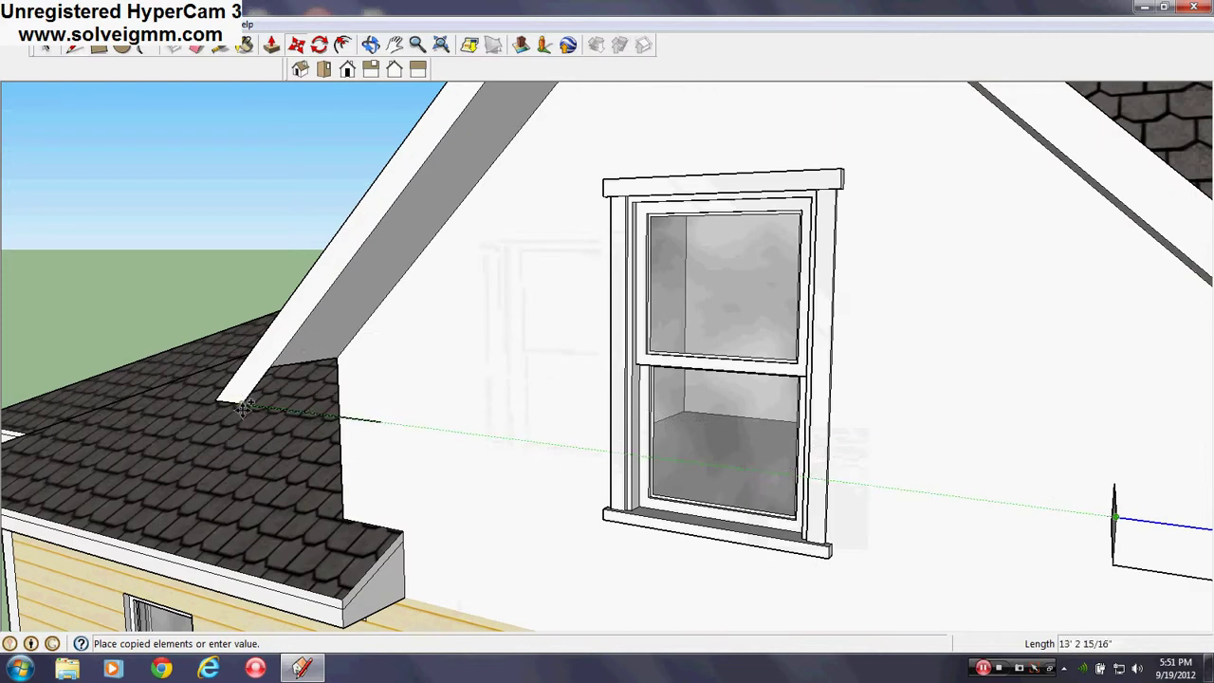
{"action": "left_click", "coordinate": [244, 406]}
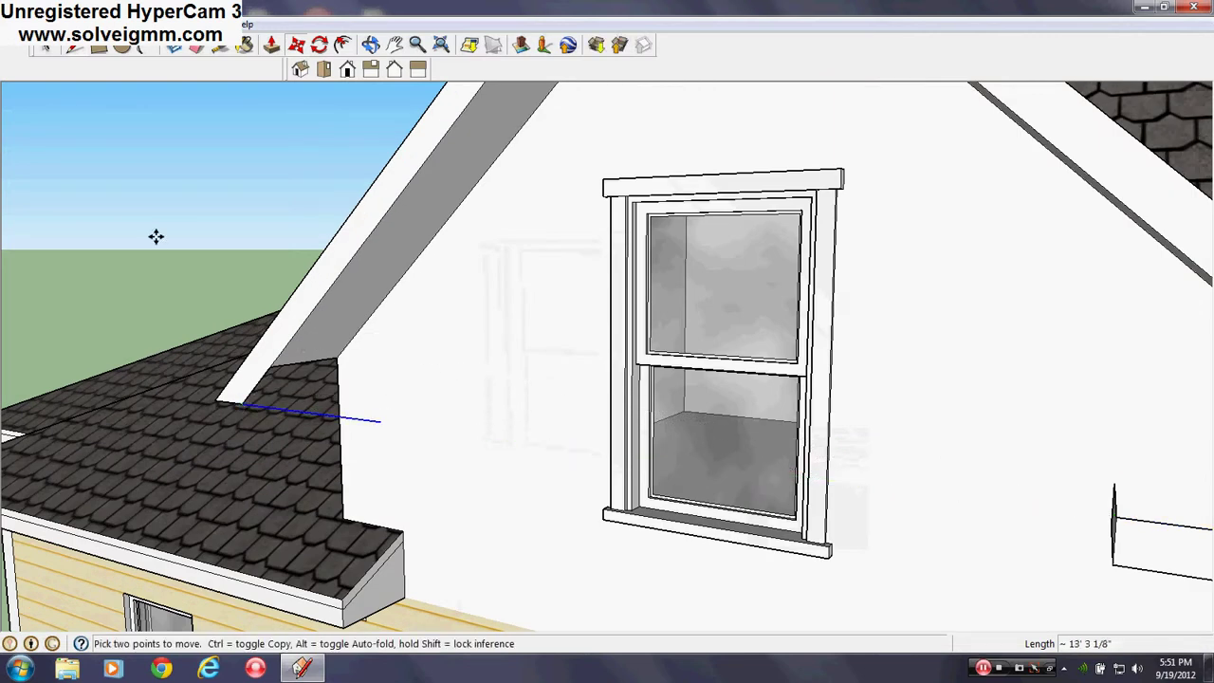
Draw a 10' by 6" rectangle from the copied edge's free end to the finished return's lower corner
{"action": "left_click", "coordinate": [75, 47]}
{"action": "scroll", "coordinate": [201, 355], "scroll_direction": "down", "scroll_amount": 3}
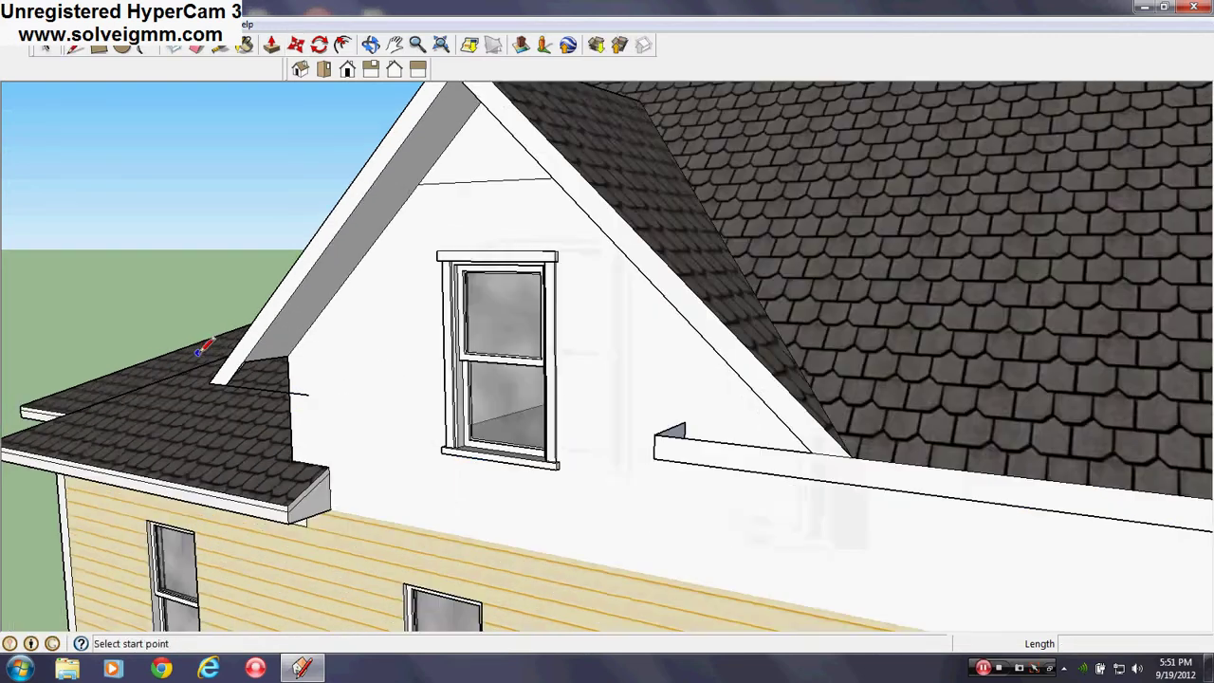
{"action": "middle_click_drag", "start_coordinate": [334, 452], "coordinate": [404, 461]}
{"action": "left_click", "coordinate": [99, 49]}
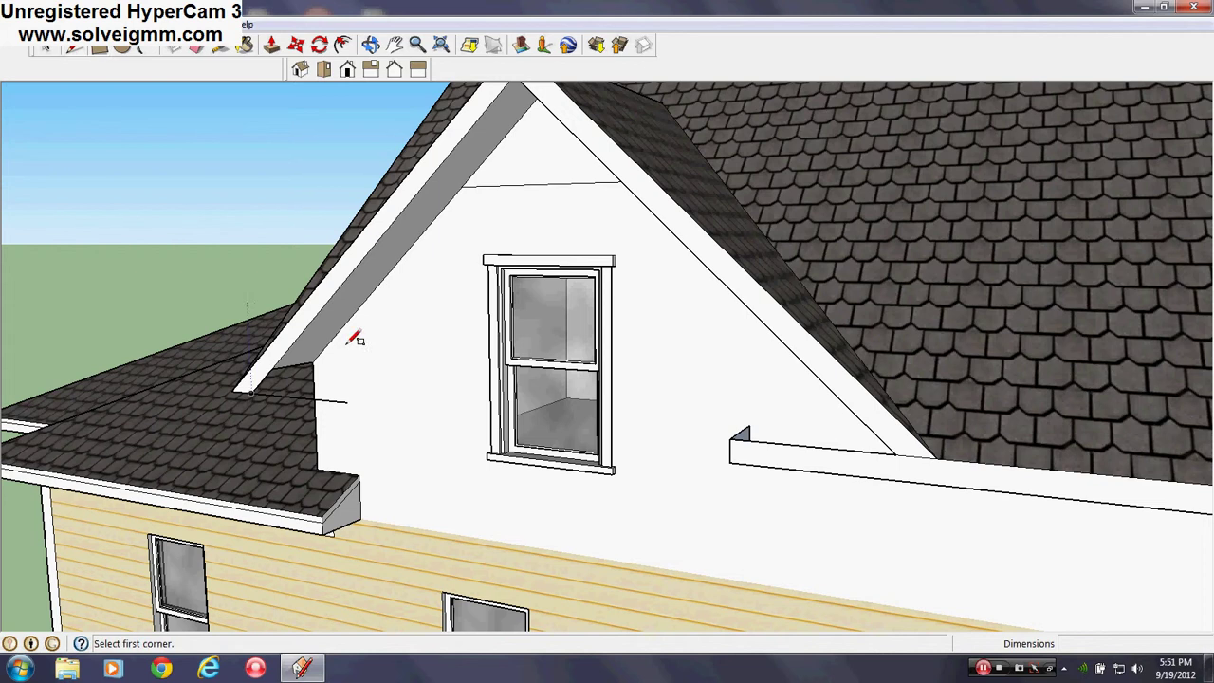
{"action": "left_click", "coordinate": [353, 405]}
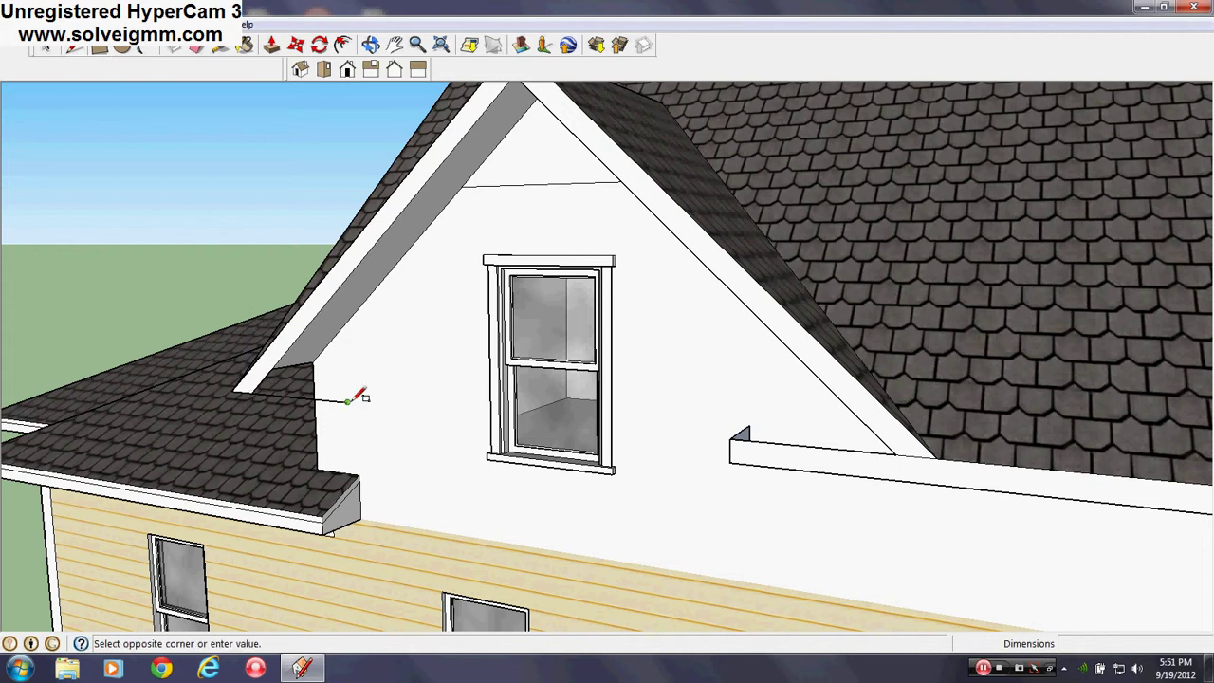
{"action": "left_click", "coordinate": [727, 438]}
Erase the rectangle's long top and bottom edges between the two eave returns
{"action": "right_click", "coordinate": [717, 445]}
{"action": "right_click", "coordinate": [711, 438]}
{"action": "left_click", "coordinate": [729, 462]}
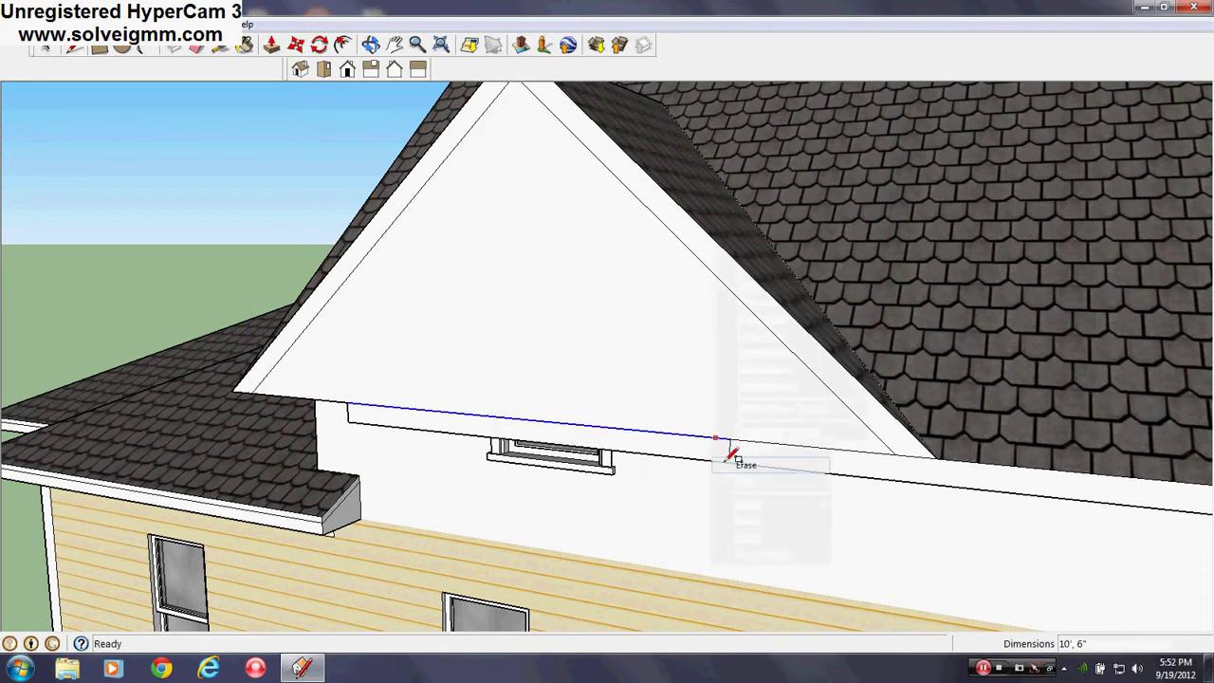
{"action": "right_click", "coordinate": [705, 459]}
{"action": "right_click", "coordinate": [706, 461]}
{"action": "left_click", "coordinate": [729, 486]}
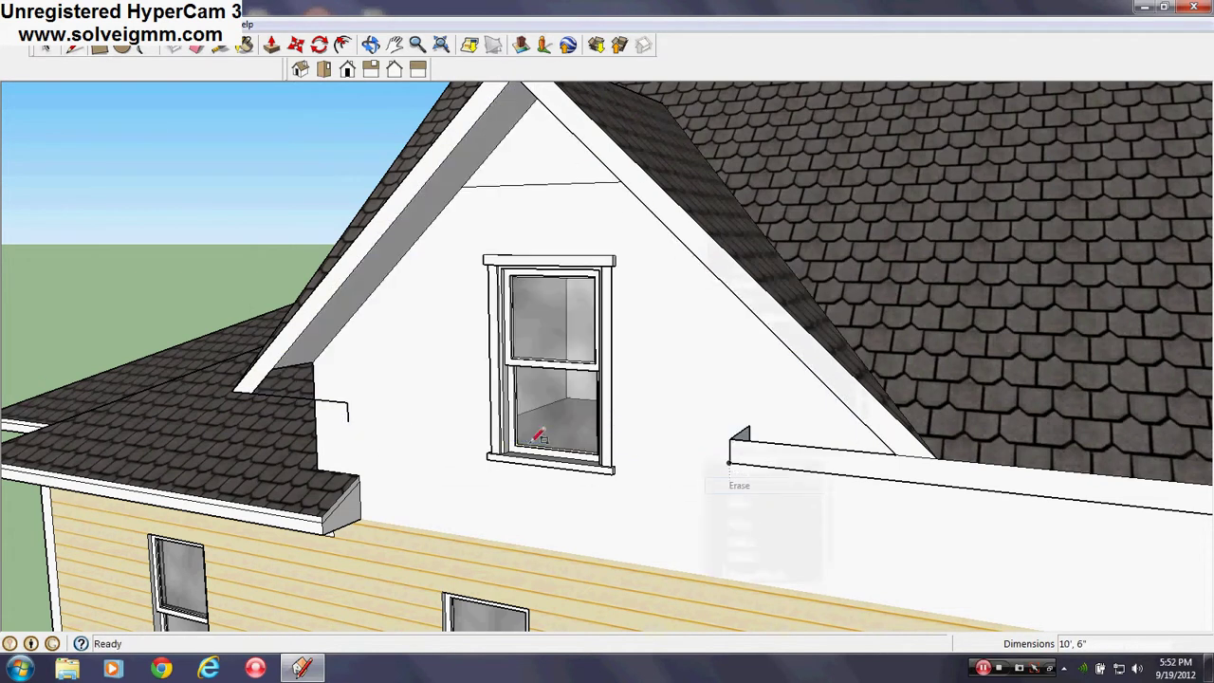
Draw a 4' by 6" fascia rectangle from the rake's lowest corner to the bottom of the short vertical edge
{"action": "scroll", "coordinate": [240, 387], "scroll_direction": "up", "scroll_amount": 3}
{"action": "left_click", "coordinate": [238, 391]}
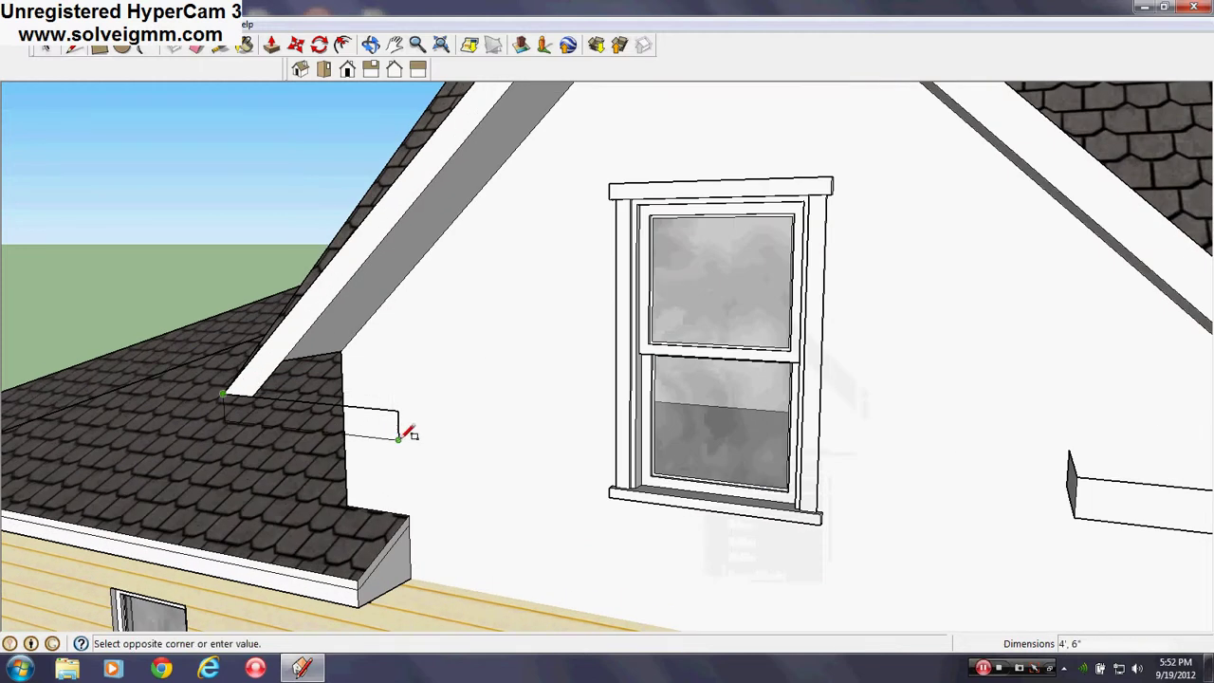
{"action": "left_click", "coordinate": [407, 427]}
Outline the soffit beneath the new fascia with edges running back to the wall and extending 1' 6" past the wall corner
{"action": "scroll", "coordinate": [238, 407], "scroll_direction": "down", "scroll_amount": 3}
{"action": "left_click", "coordinate": [76, 48]}
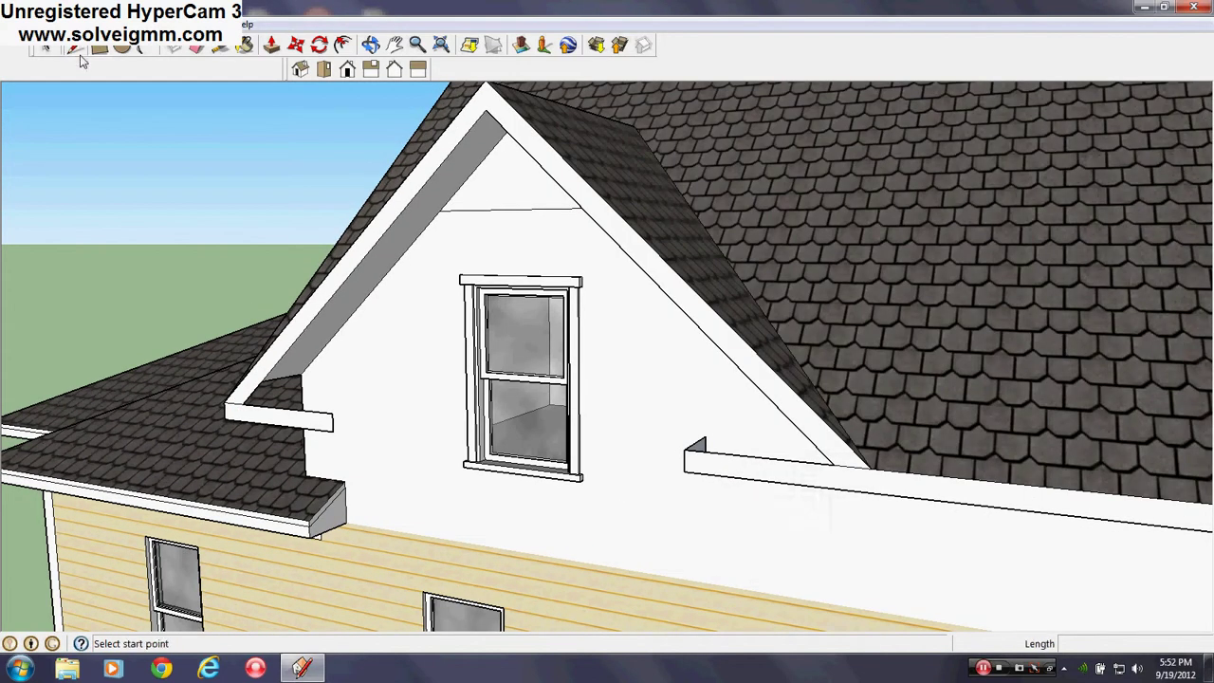
{"action": "left_click", "coordinate": [332, 427]}
{"action": "middle_click_drag", "start_coordinate": [338, 420], "coordinate": [398, 417]}
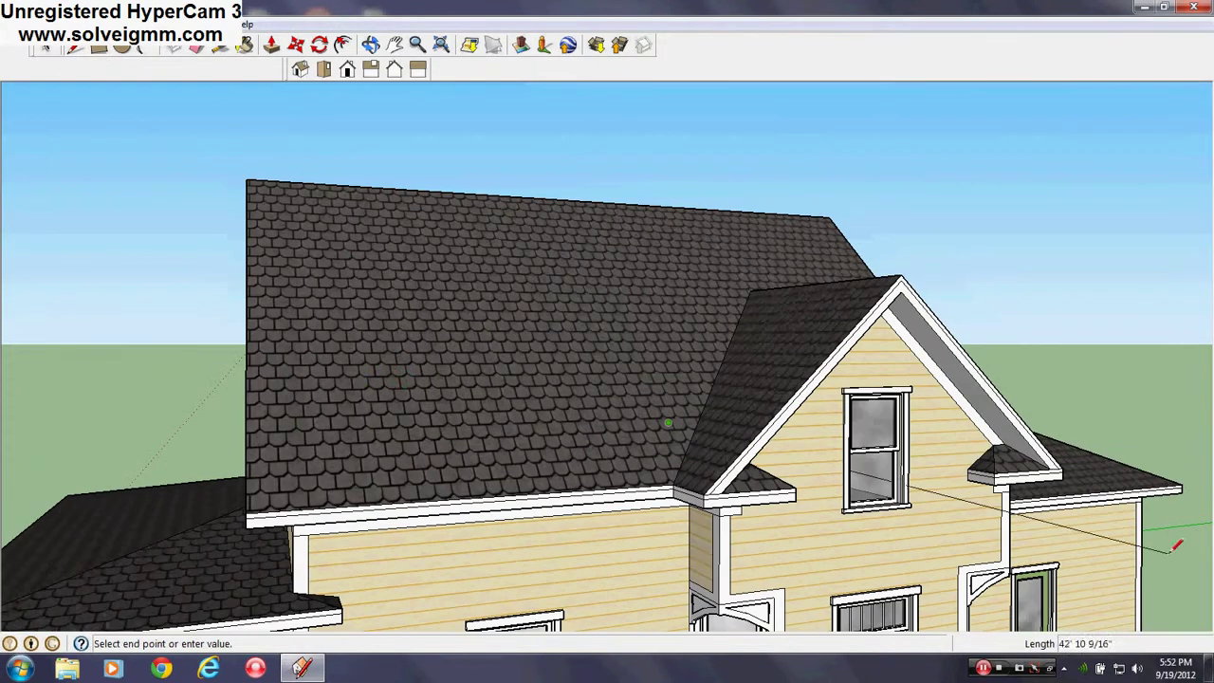
{"action": "middle_click_drag", "start_coordinate": [1206, 517], "coordinate": [519, 391]}
{"action": "scroll", "coordinate": [509, 371], "scroll_direction": "down", "scroll_amount": 3}
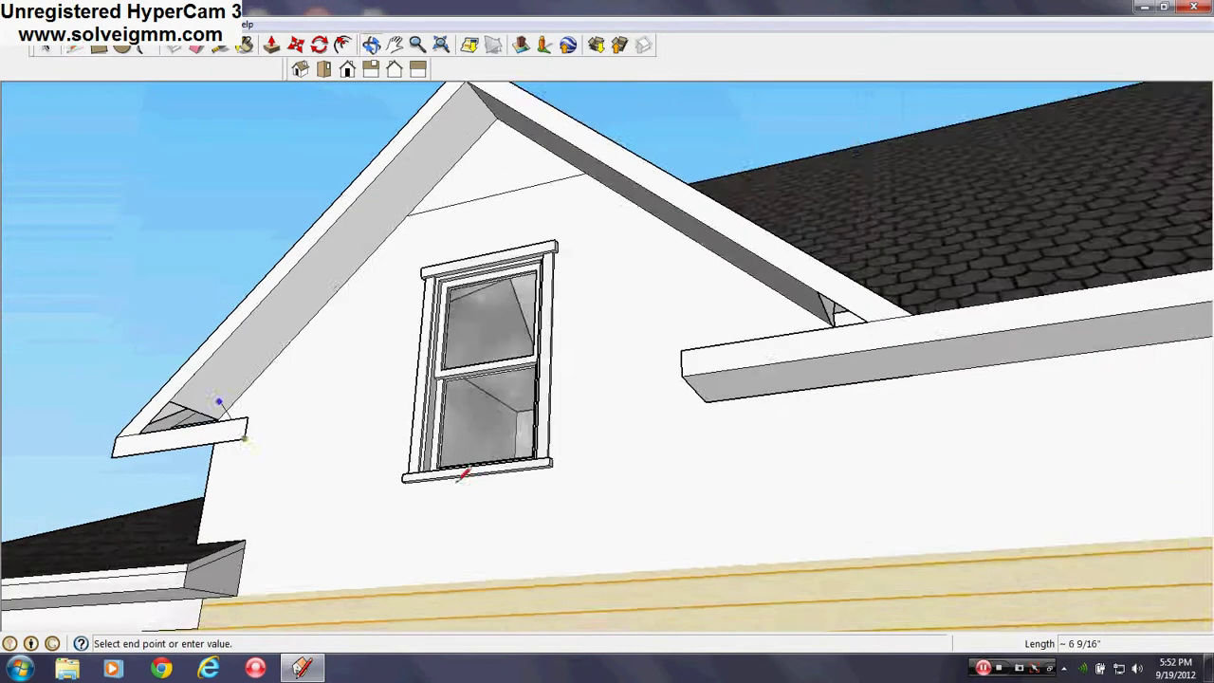
{"action": "scroll", "coordinate": [461, 469], "scroll_direction": "up", "scroll_amount": 6}
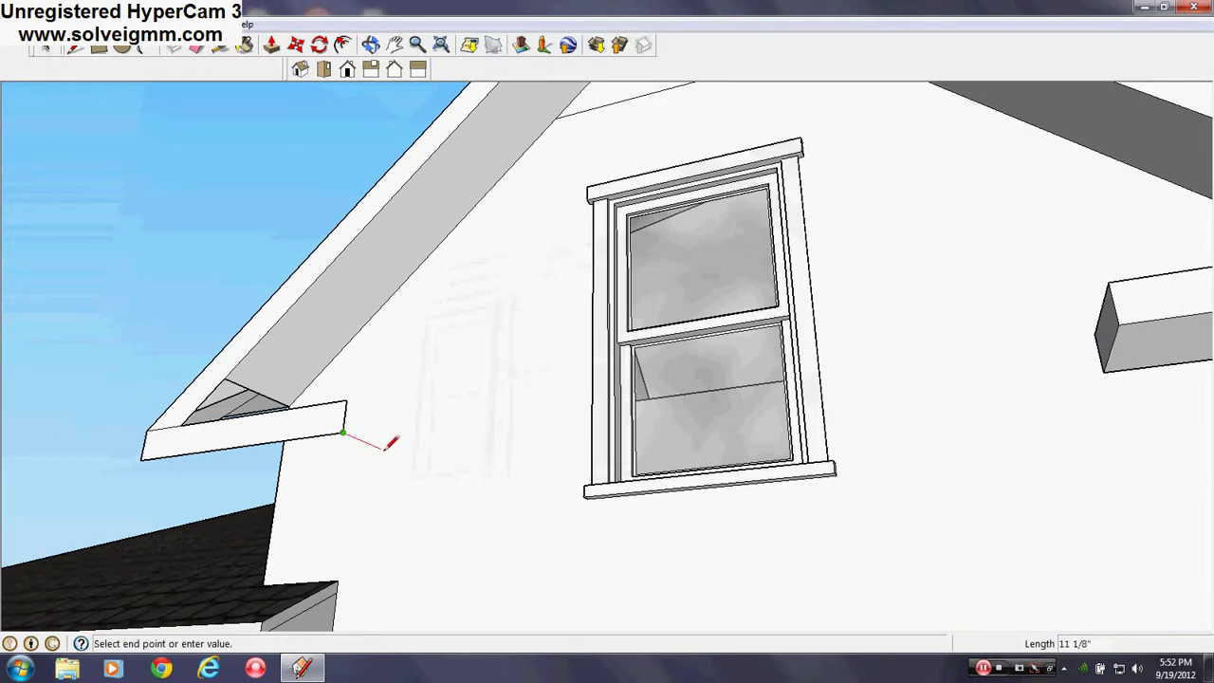
{"action": "left_click", "coordinate": [403, 458]}
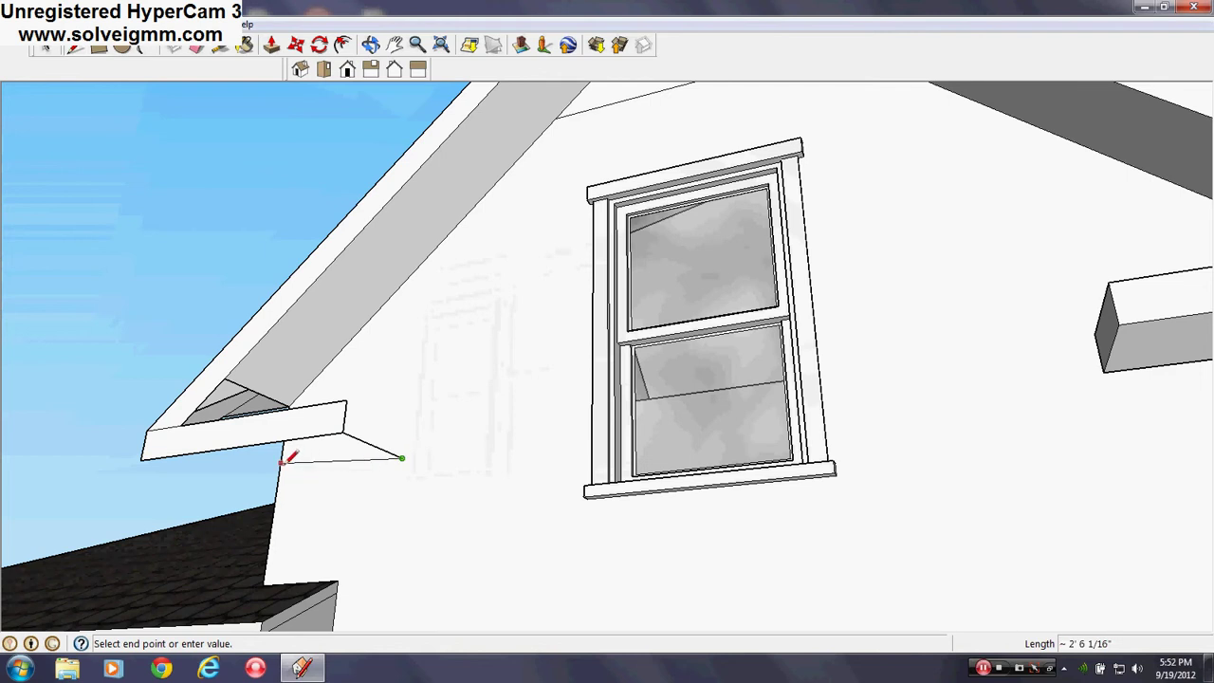
{"action": "left_click", "coordinate": [279, 472]}
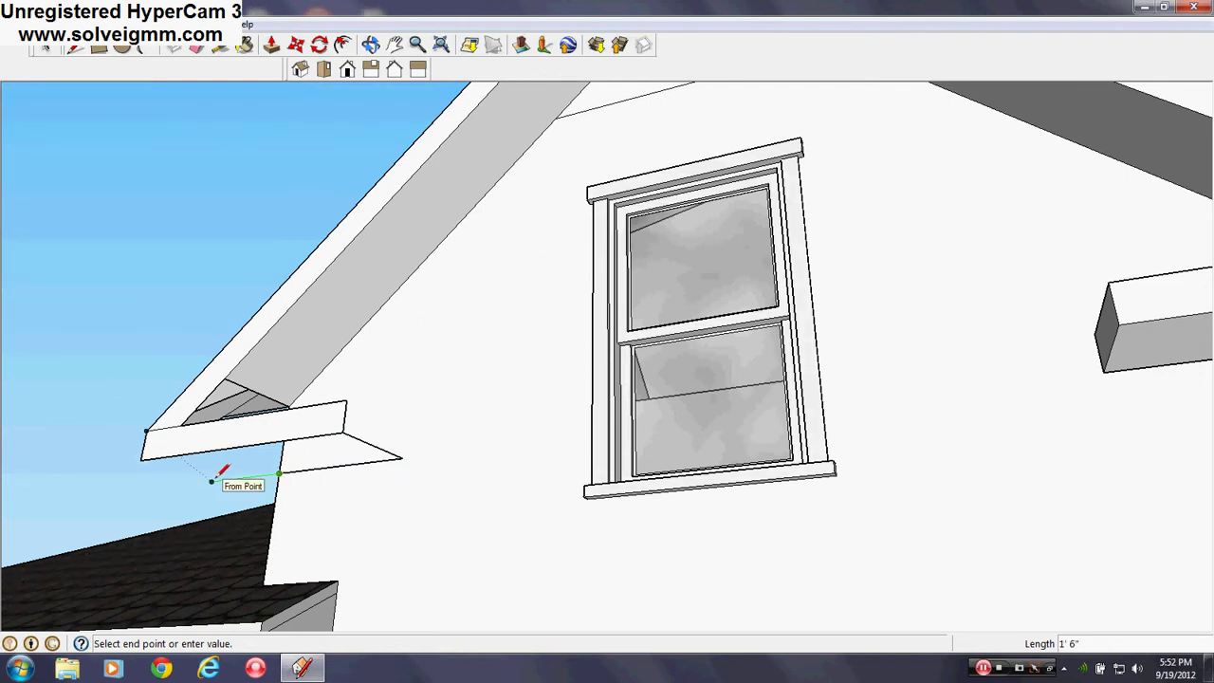
{"action": "left_click", "coordinate": [145, 431]}
Close the open end of the new eave return with a rectangle from the fascia's top corner to the soffit's wall corner
{"action": "mouse_move", "coordinate": [379, 320]}
{"action": "middle_mouse_down"}
{"action": "mouse_move", "coordinate": [380, 508]}
{"action": "mouse_move", "coordinate": [377, 483]}
{"action": "middle_mouse_up"}
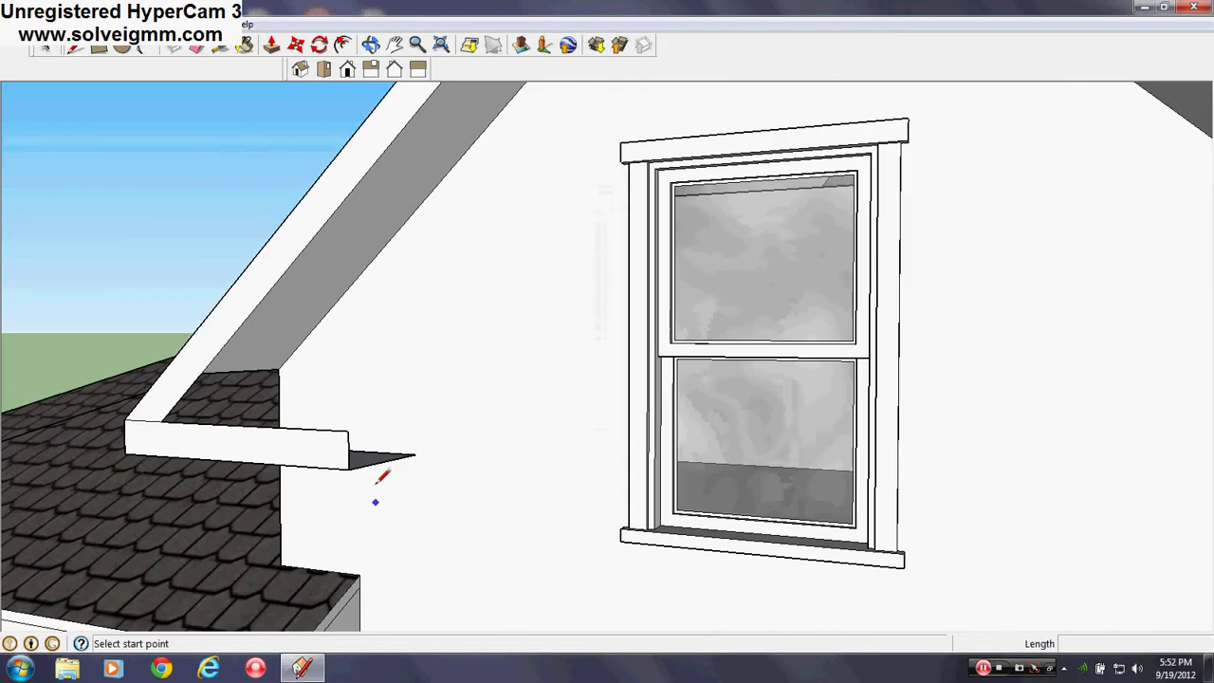
{"action": "left_click", "coordinate": [98, 44]}
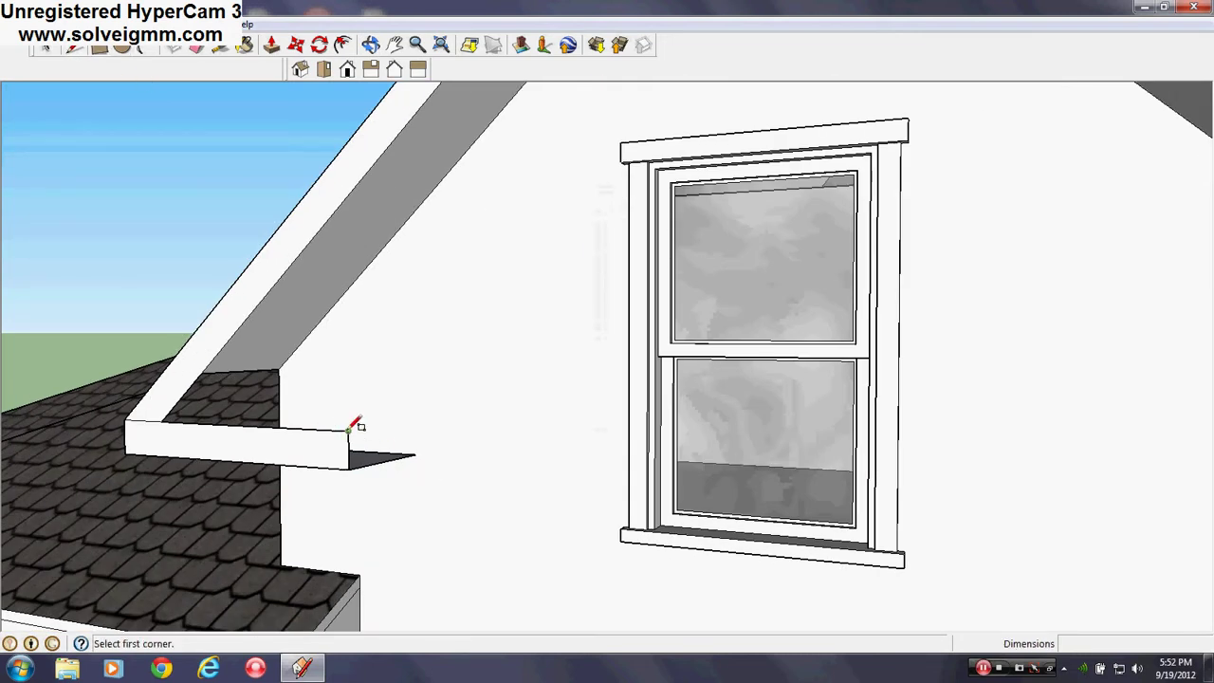
{"action": "left_click", "coordinate": [348, 432]}
{"action": "left_click", "coordinate": [418, 453]}
Measure with an edge from the end of the front frieze trim to the front eave return's soffit corner
{"action": "middle_click_drag", "start_coordinate": [388, 420], "coordinate": [607, 469]}
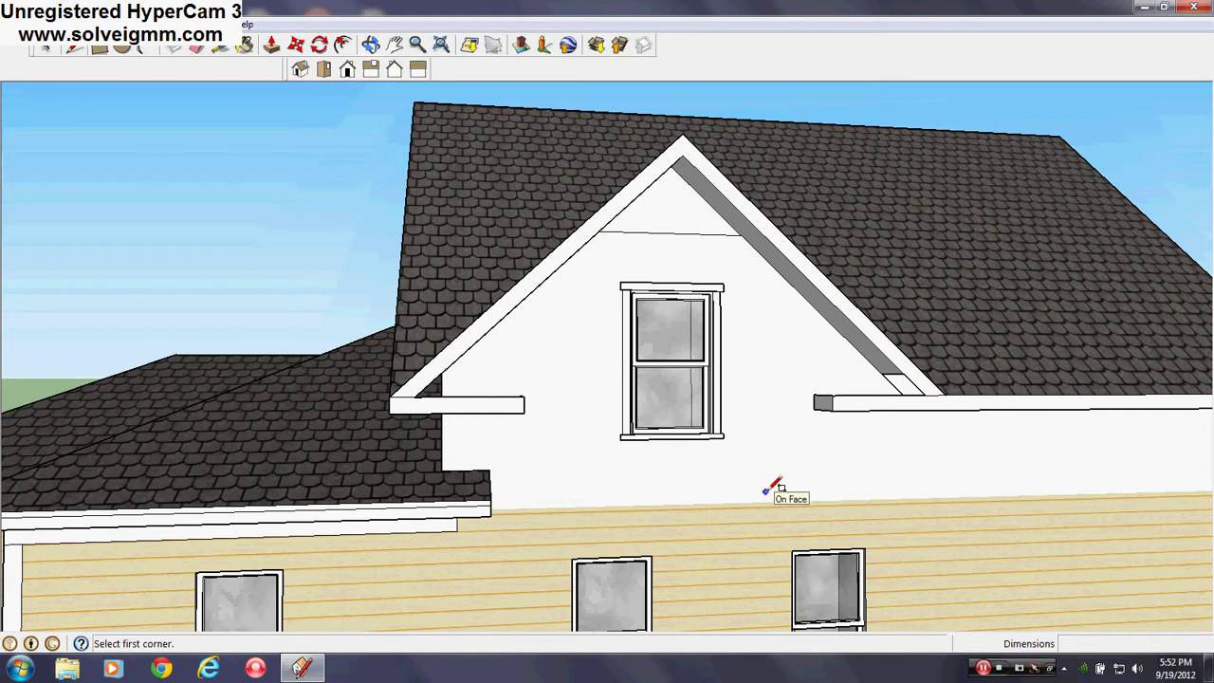
{"action": "middle_click_drag", "start_coordinate": [858, 451], "coordinate": [733, 407]}
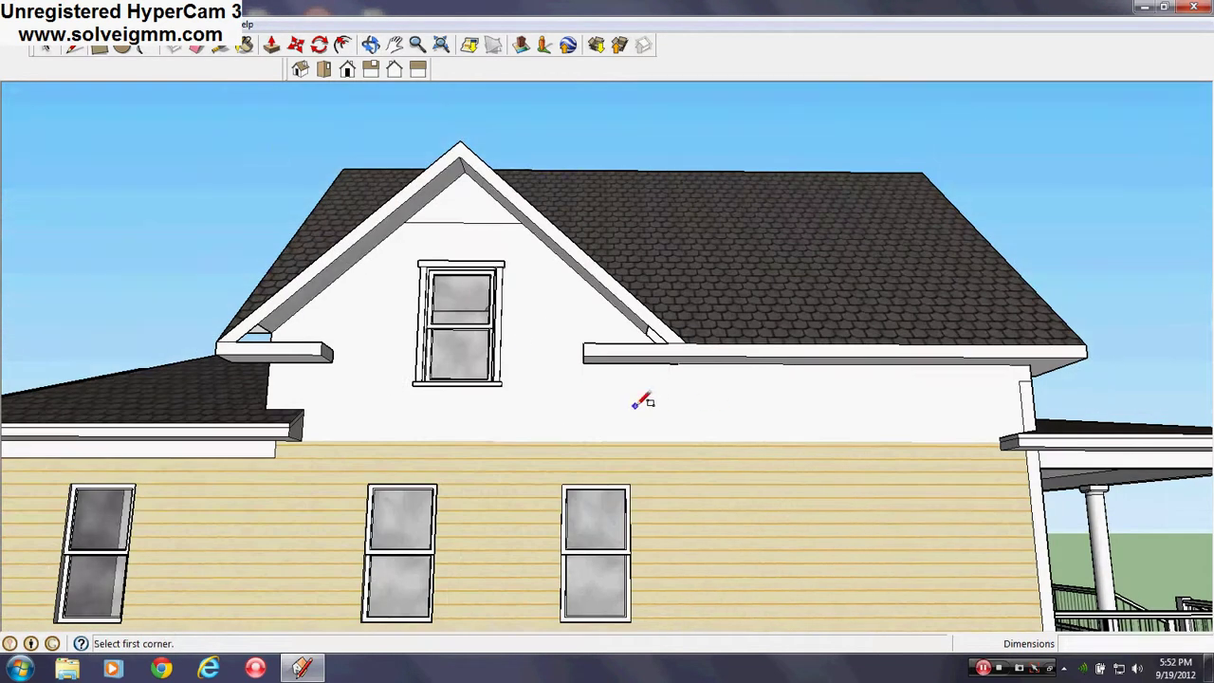
{"action": "mouse_move", "coordinate": [569, 322]}
{"action": "middle_mouse_down"}
{"action": "mouse_move", "coordinate": [458, 328]}
{"action": "mouse_move", "coordinate": [555, 301]}
{"action": "mouse_move", "coordinate": [578, 320]}
{"action": "middle_mouse_up"}
{"action": "left_click", "coordinate": [593, 313]}
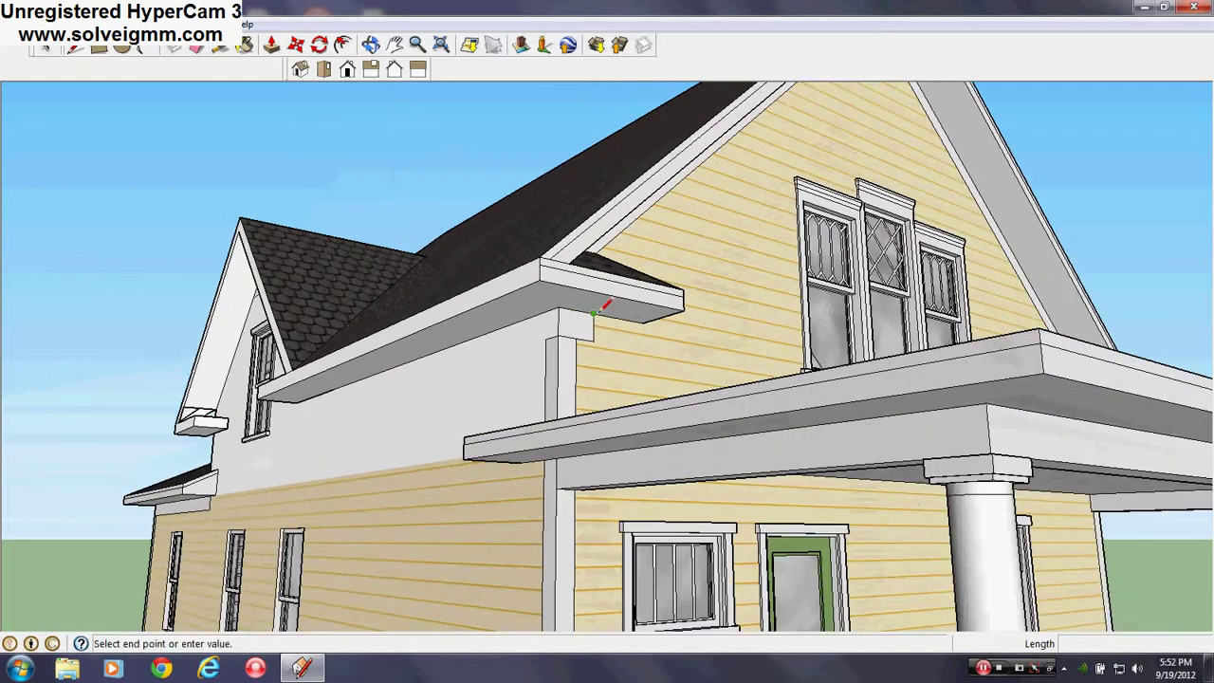
{"action": "left_click", "coordinate": [643, 323]}
Make Second Floor the active layer
{"action": "scroll", "coordinate": [982, 365], "scroll_direction": "down", "scroll_amount": 2}
{"action": "middle_click_drag", "start_coordinate": [439, 362], "coordinate": [854, 316]}
{"action": "left_click", "coordinate": [218, 23]}
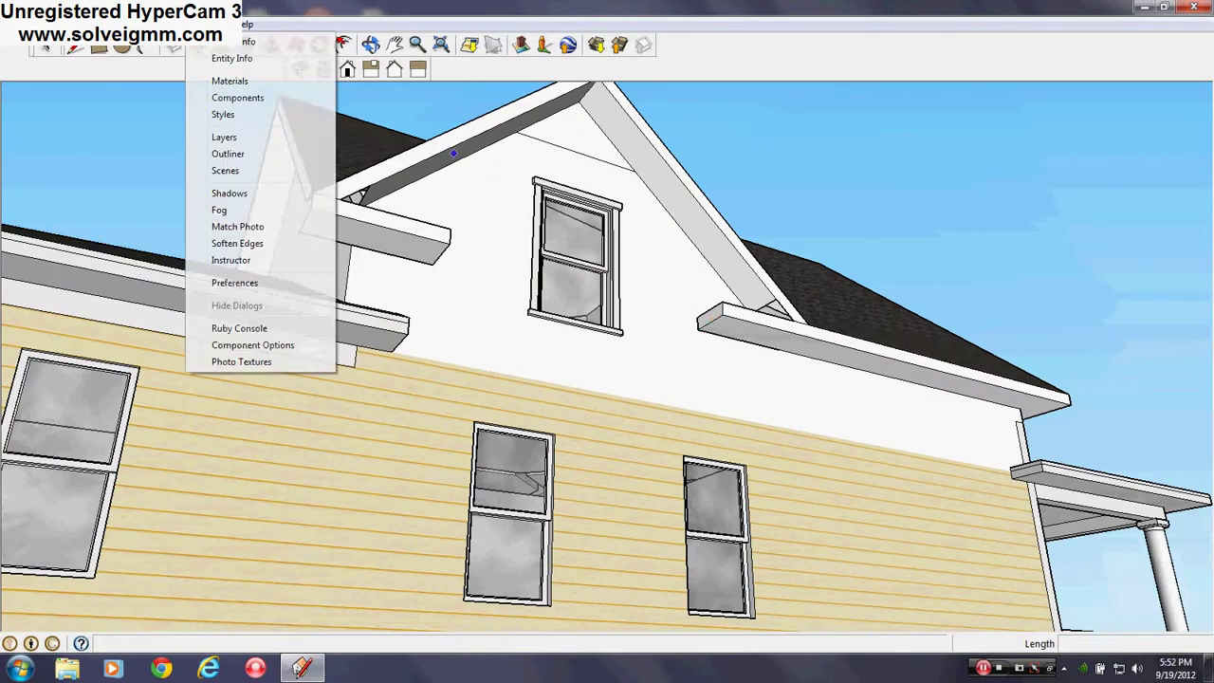
{"action": "left_click", "coordinate": [244, 138]}
{"action": "left_click", "coordinate": [31, 162]}
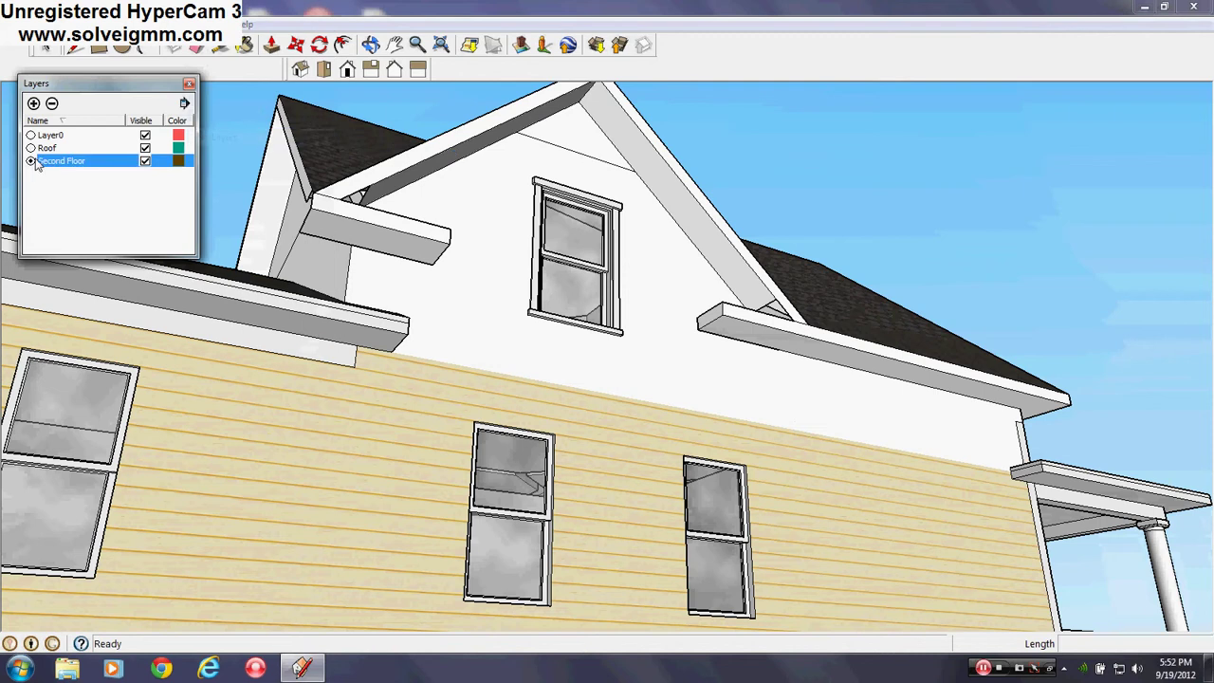
{"action": "left_click", "coordinate": [177, 89]}
{"action": "left_click", "coordinate": [189, 84]}
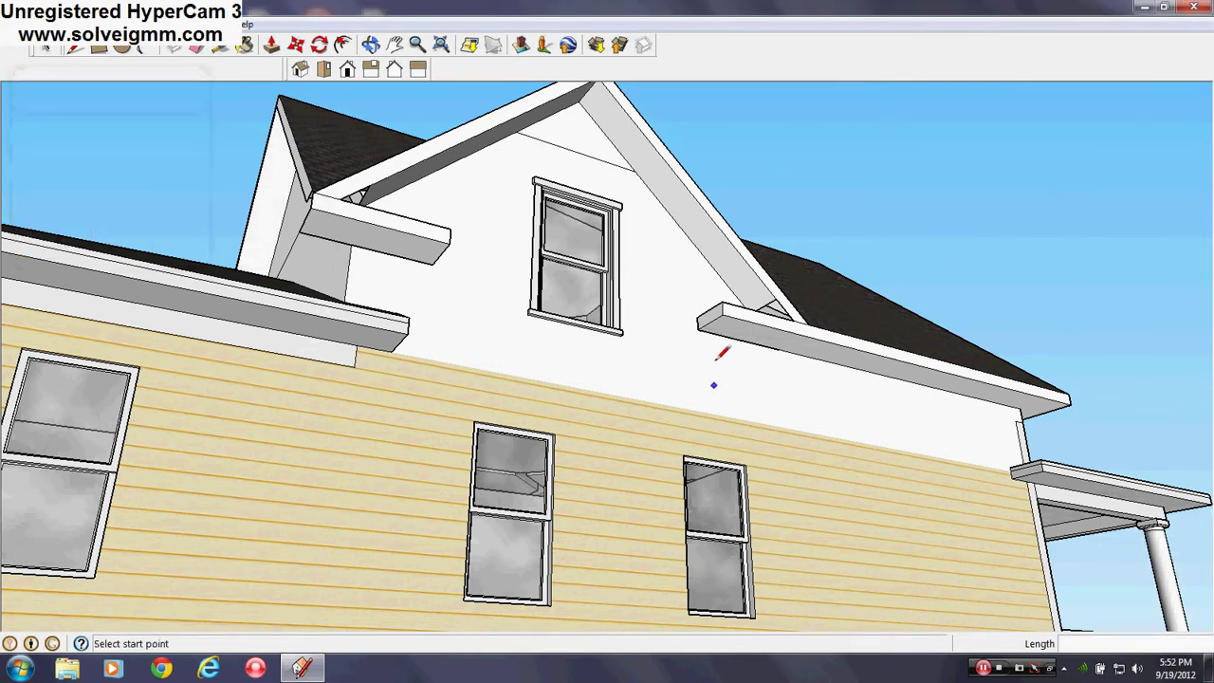
Outline a frieze board about 8" tall under the long side eave, inset from the return's end and running to the corner trim
{"action": "scroll", "coordinate": [692, 307], "scroll_direction": "up", "scroll_amount": 3}
{"action": "left_click", "coordinate": [690, 307]}
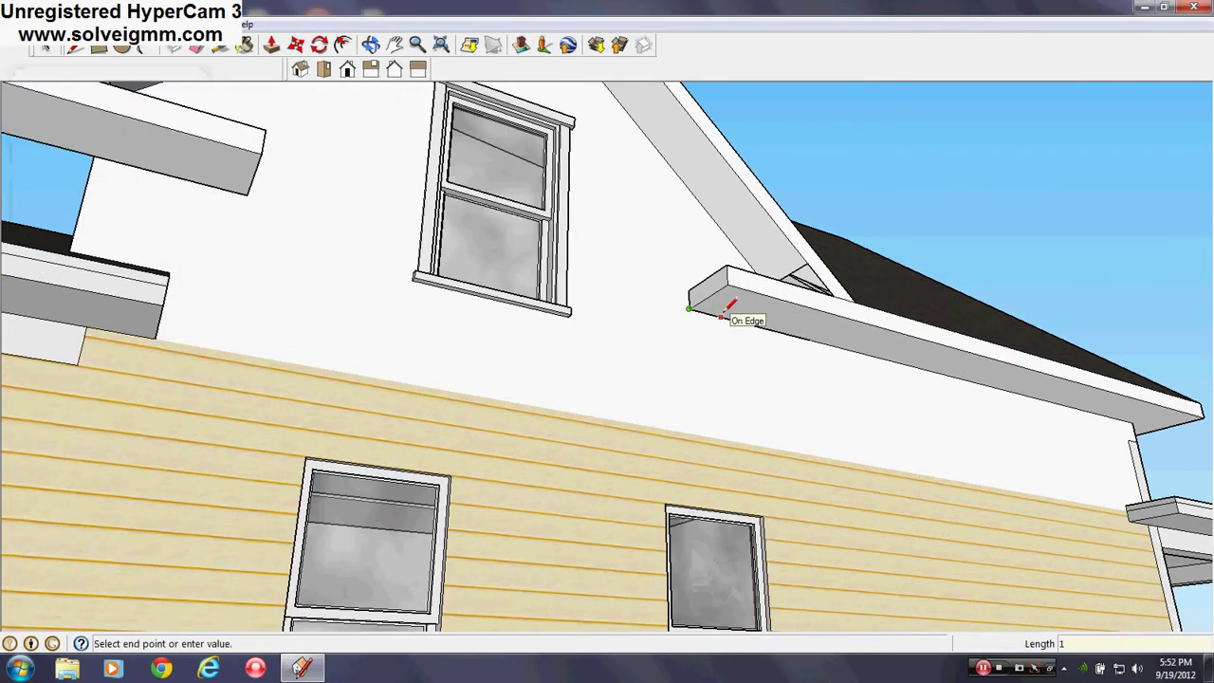
{"action": "key", "text": "Escape"}
{"action": "left_click", "coordinate": [738, 322]}
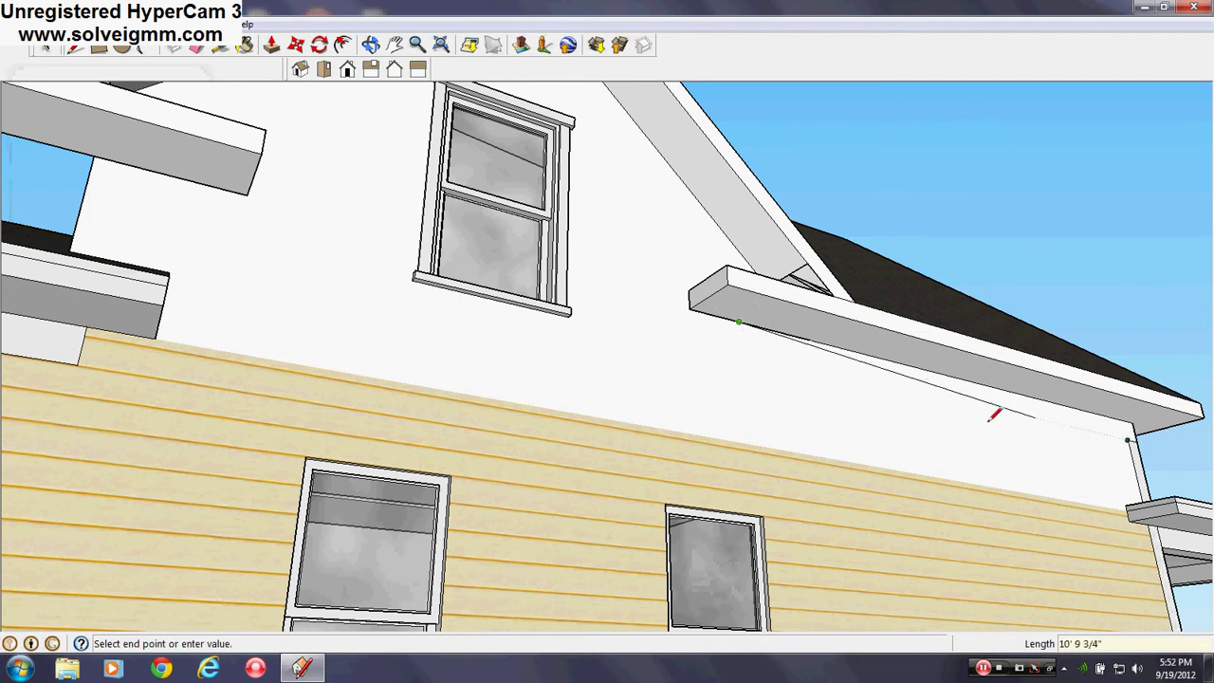
{"action": "left_click", "coordinate": [739, 347]}
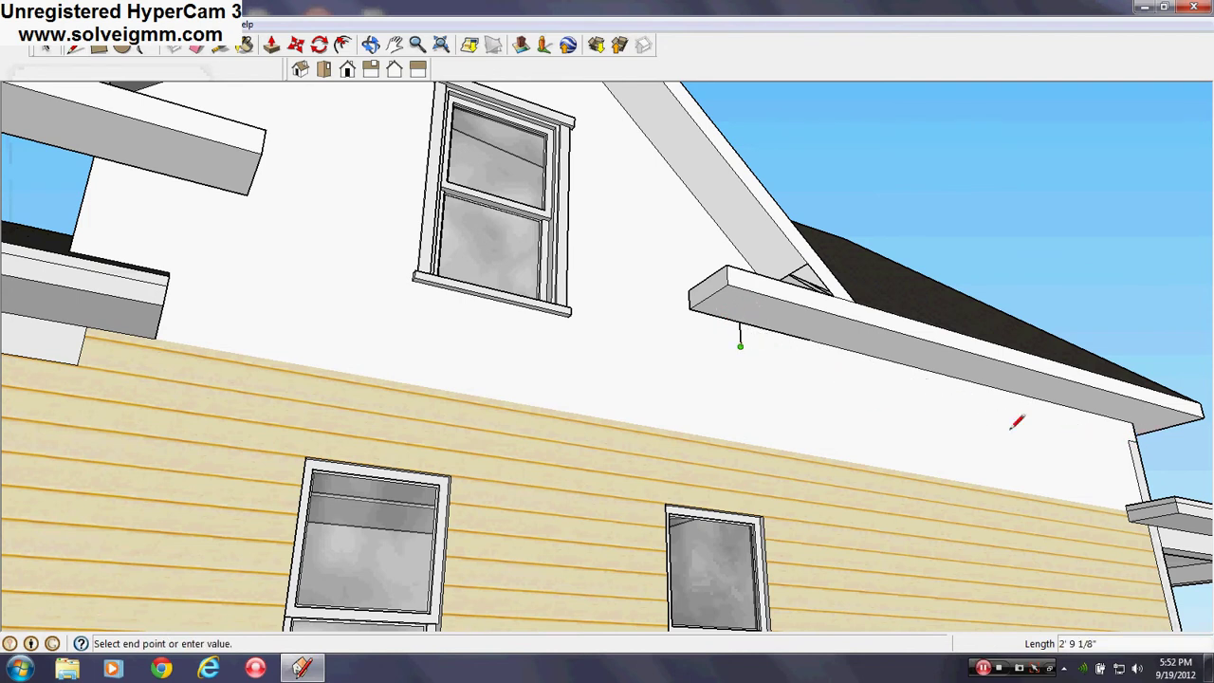
{"action": "left_click", "coordinate": [1127, 438]}
Outline an 8" tall frieze board under the short eave return, inset 1' 6" from the return's end, and erase the extra edges
{"action": "scroll", "coordinate": [1107, 452], "scroll_direction": "down", "scroll_amount": 3}
{"action": "scroll", "coordinate": [626, 317], "scroll_direction": "up", "scroll_amount": 3}
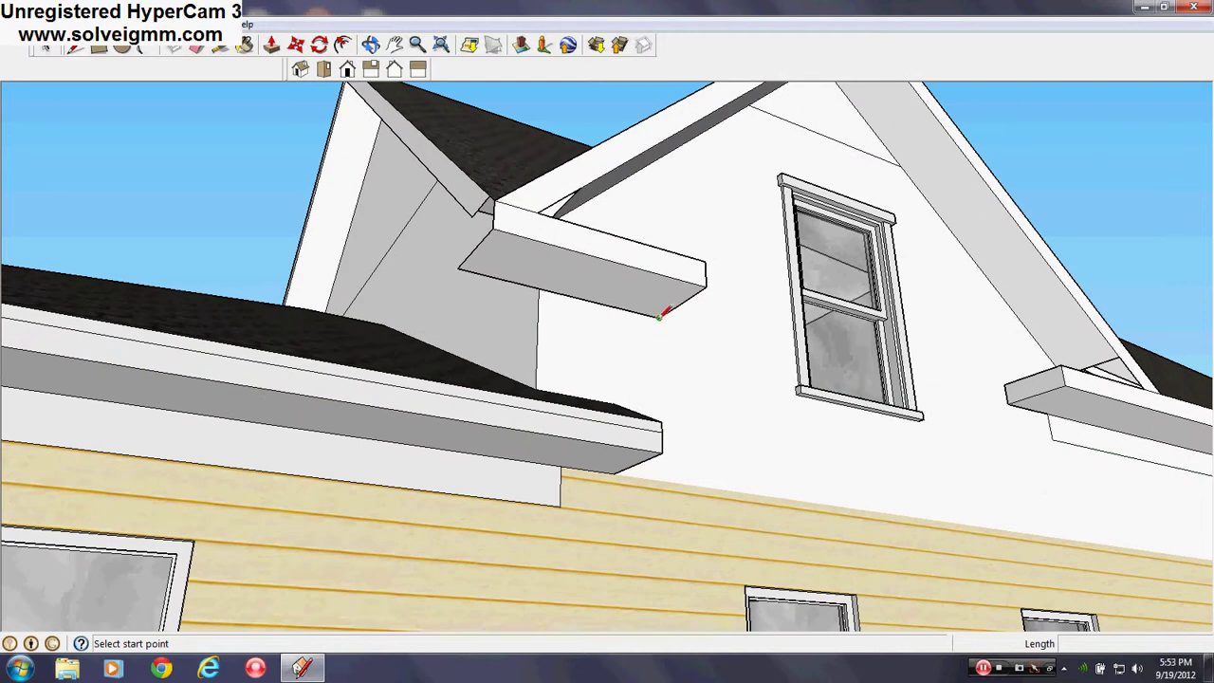
{"action": "left_click", "coordinate": [661, 317]}
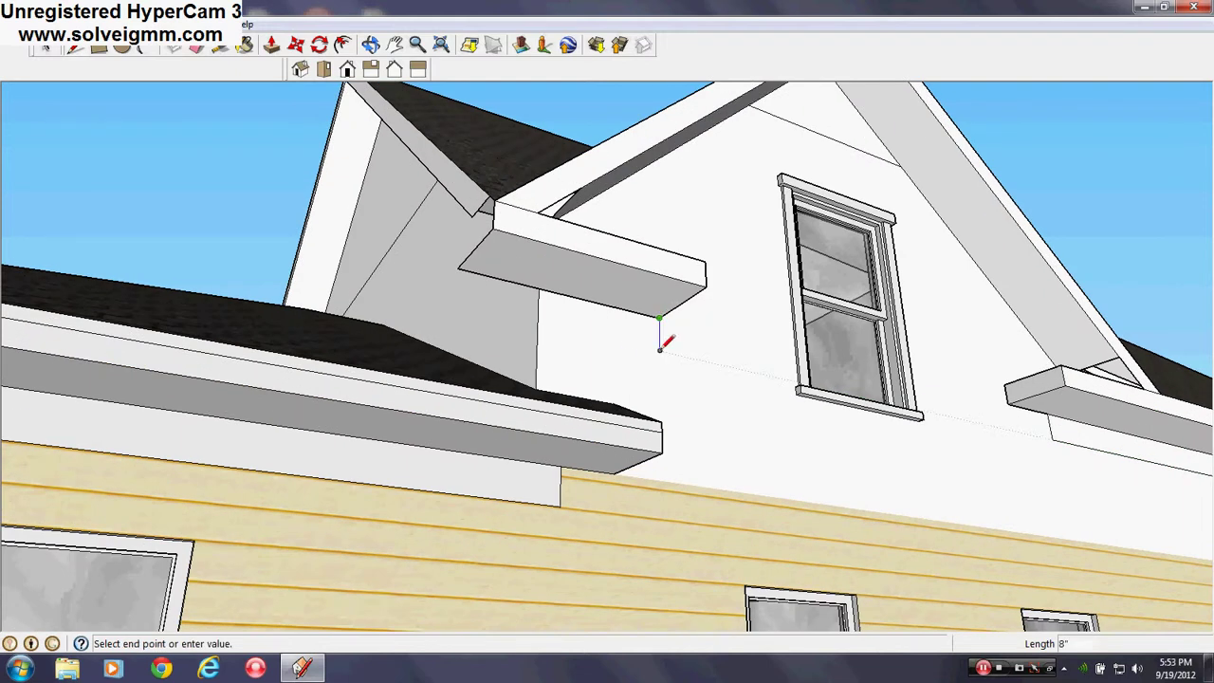
{"action": "left_click", "coordinate": [660, 350]}
{"action": "left_click", "coordinate": [589, 334]}
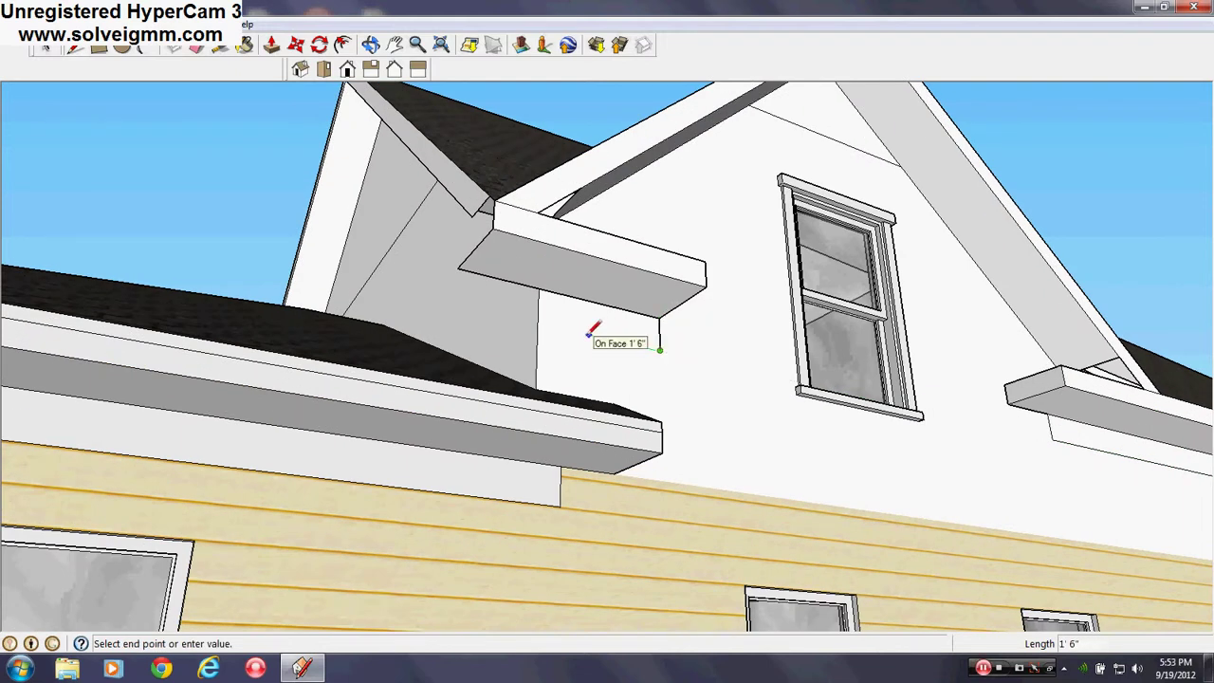
{"action": "left_click", "coordinate": [589, 302]}
{"action": "left_click", "coordinate": [589, 334]}
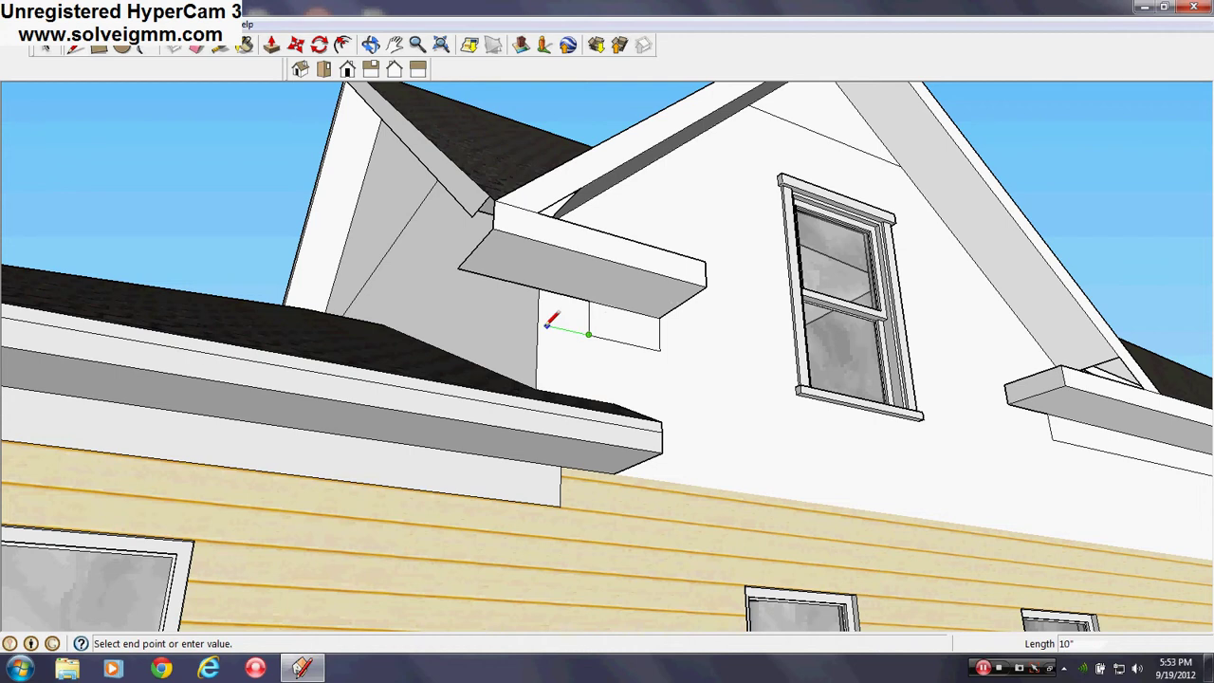
{"action": "left_click", "coordinate": [540, 327]}
{"action": "key", "text": "e"}
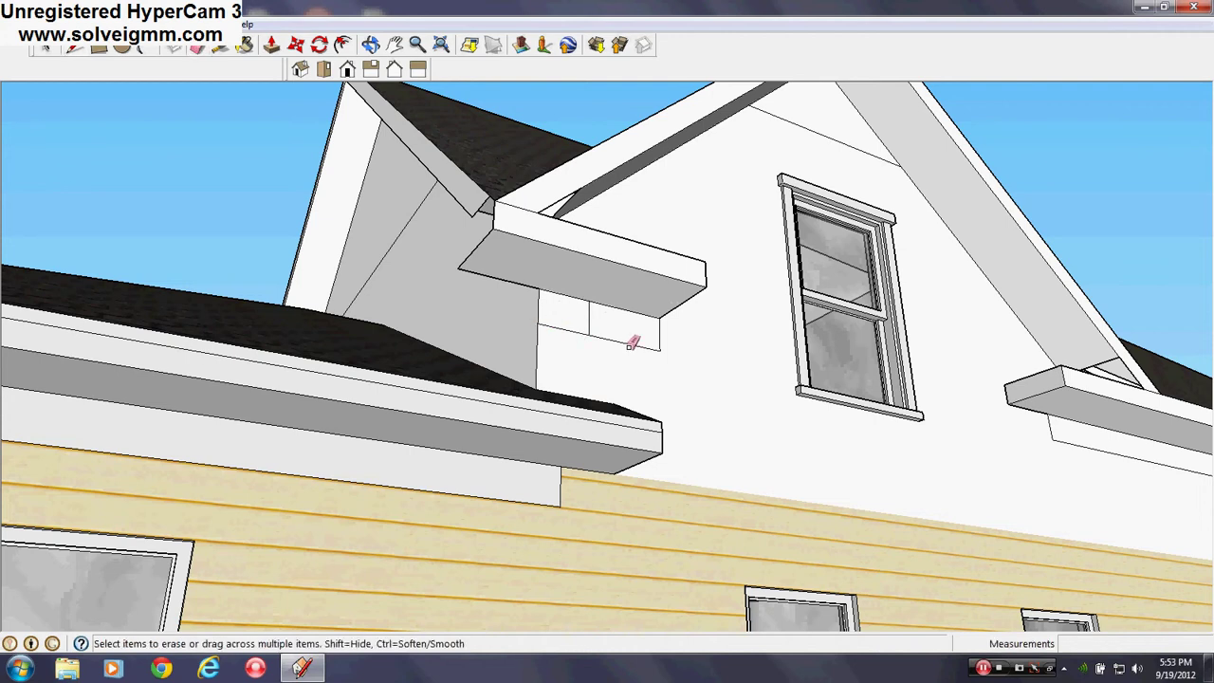
{"action": "mouse_move", "coordinate": [617, 325]}
{"action": "middle_mouse_down"}
{"action": "mouse_move", "coordinate": [271, 257]}
{"action": "mouse_move", "coordinate": [667, 379]}
{"action": "mouse_move", "coordinate": [542, 442]}
{"action": "mouse_move", "coordinate": [452, 414]}
{"action": "middle_mouse_up"}
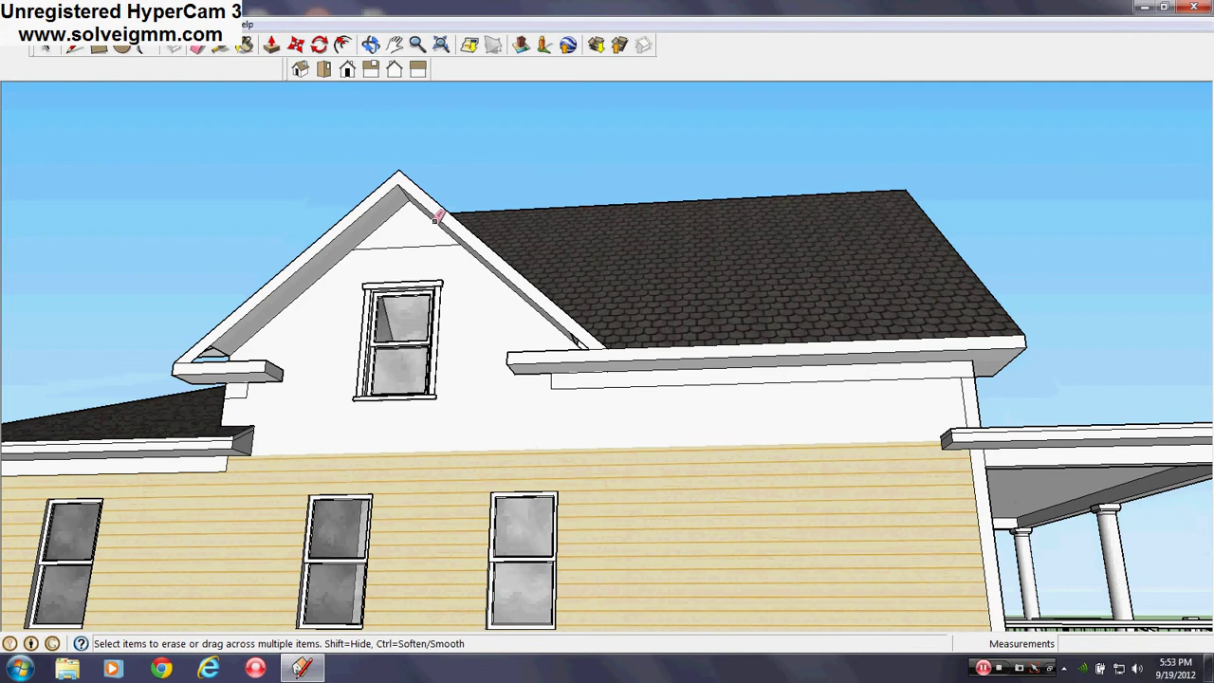
Draw the corner trim's edge from the midpoint of the short frieze board's lower edge straight down to the lower roof
{"action": "left_click", "coordinate": [76, 47]}
{"action": "scroll", "coordinate": [266, 304], "scroll_direction": "up", "scroll_amount": 5}
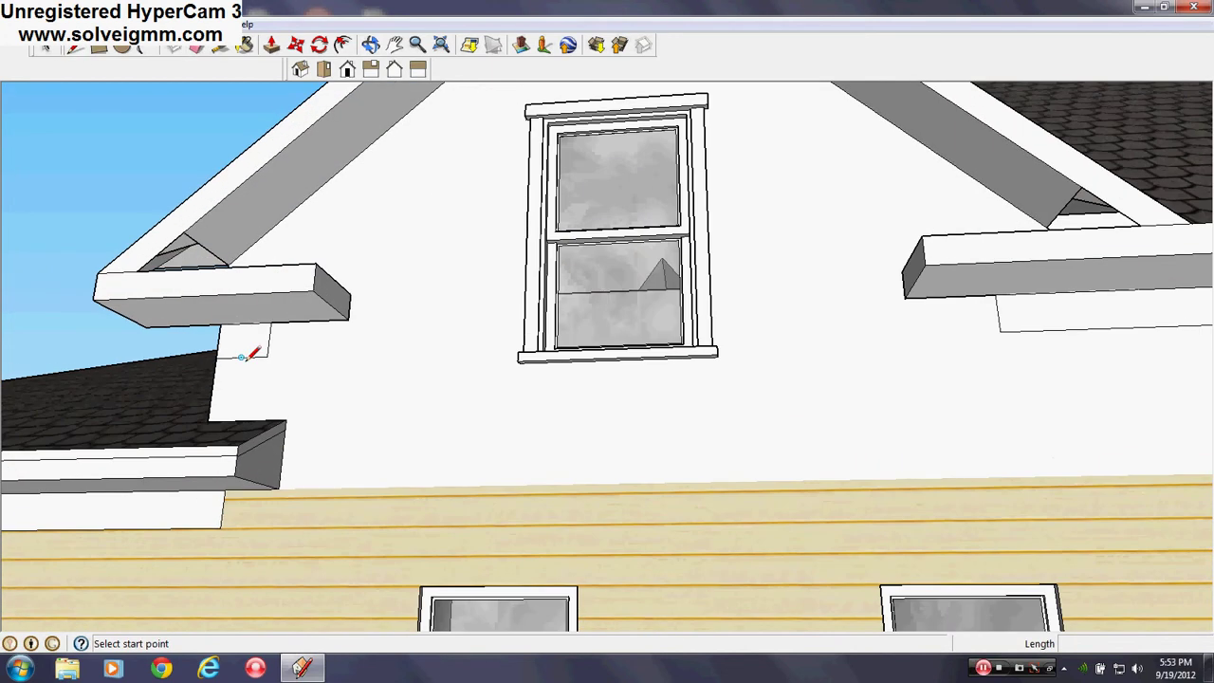
{"action": "left_click", "coordinate": [241, 357]}
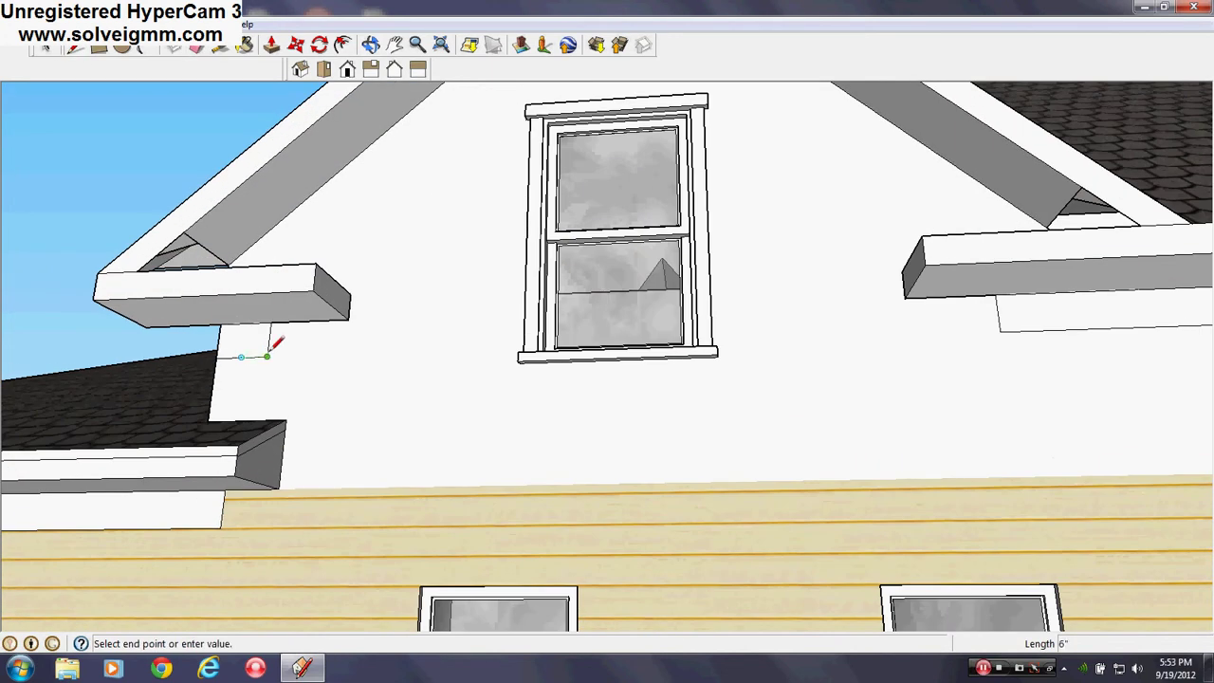
{"action": "left_click", "coordinate": [236, 412]}
{"action": "key", "text": "ctrl+z"}
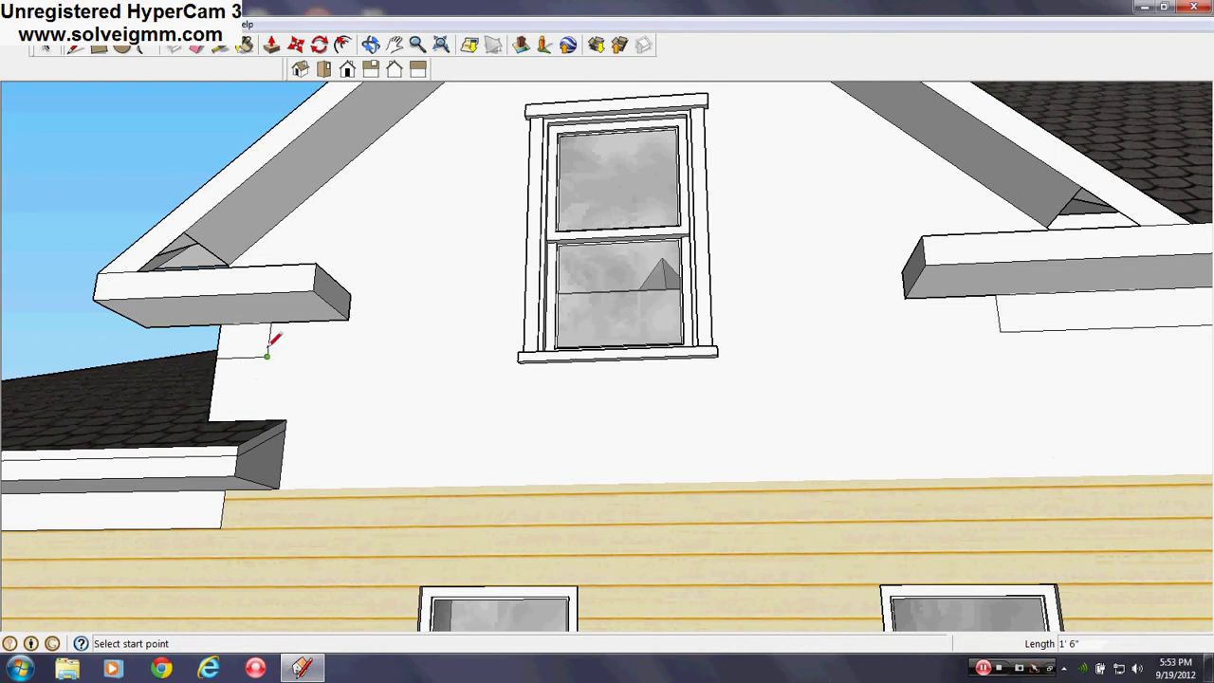
{"action": "left_click", "coordinate": [240, 358]}
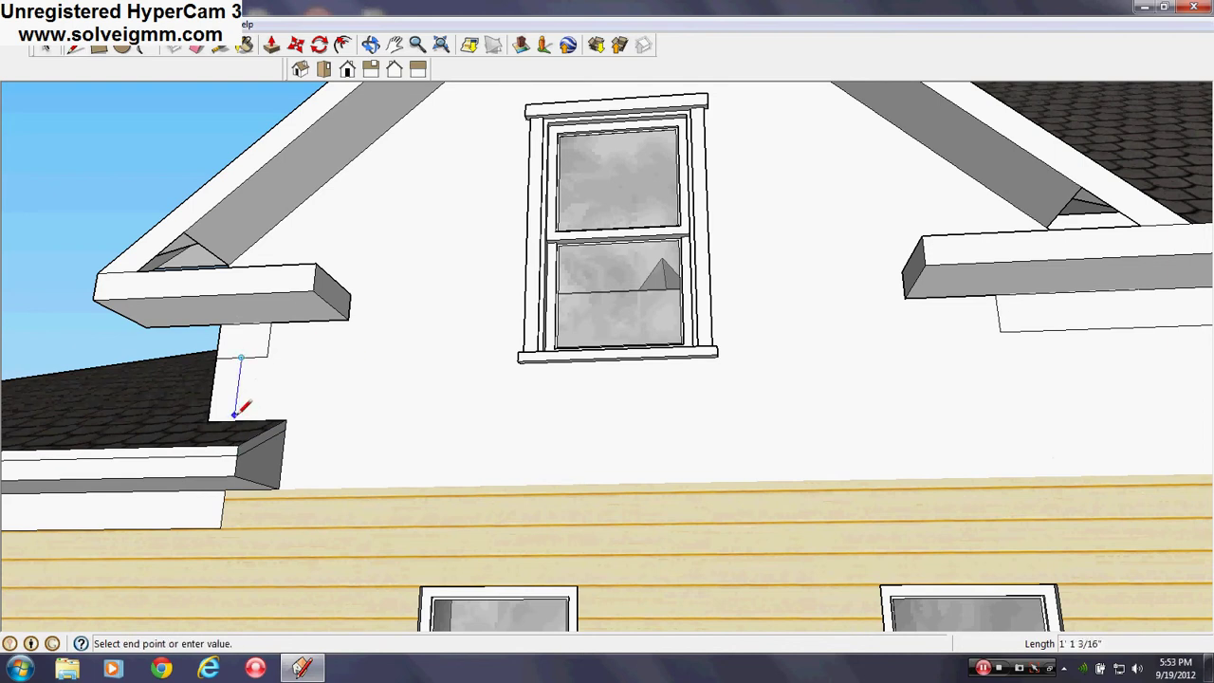
{"action": "left_click", "coordinate": [233, 415]}
Open the materials palette and examine the gable wall's eave returns, frieze boards and corner trim from several angles
{"action": "left_click", "coordinate": [244, 46]}
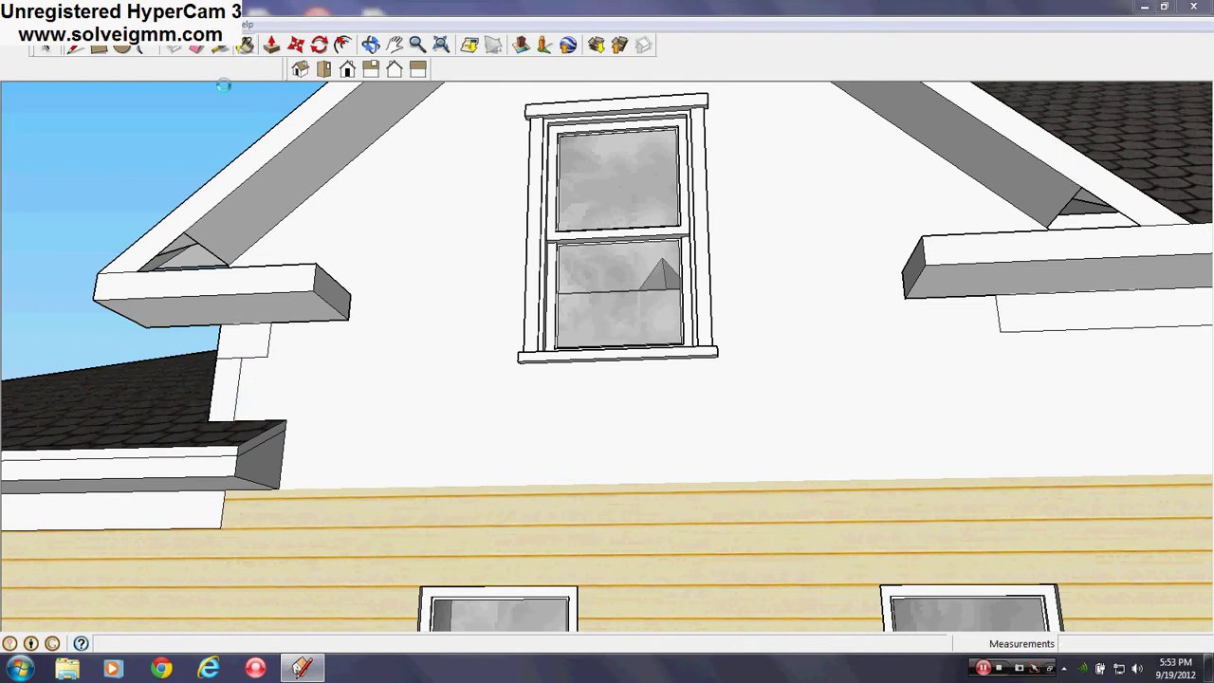
{"action": "left_click", "coordinate": [196, 331]}
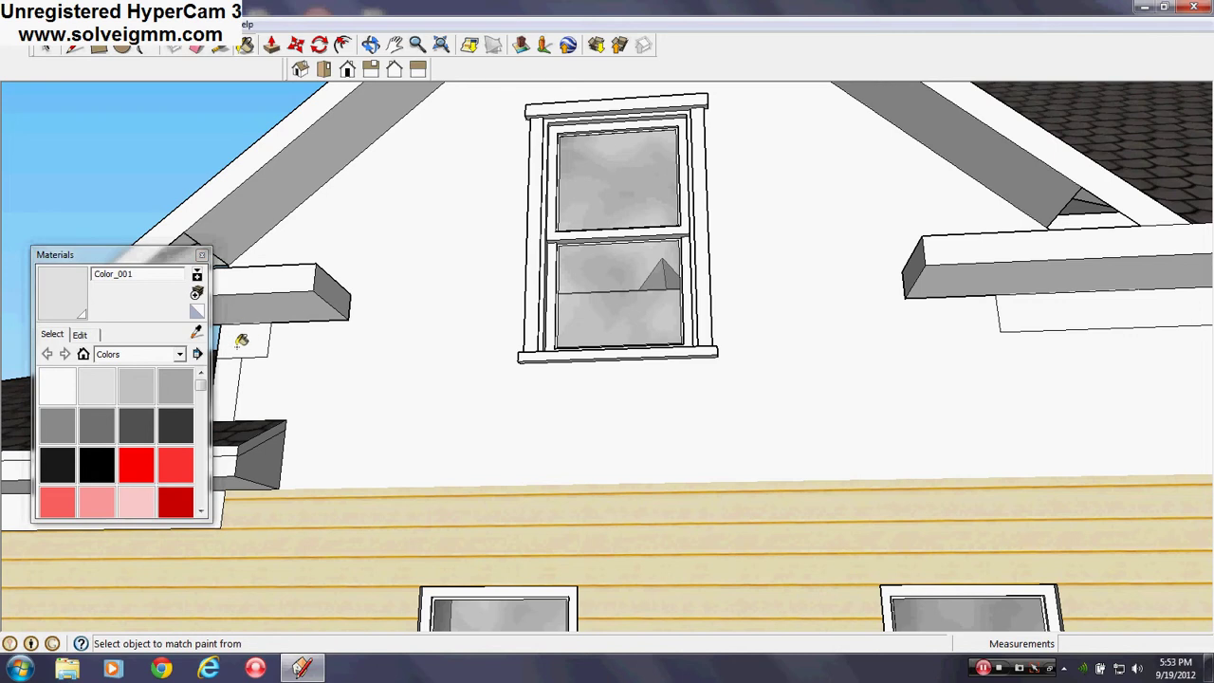
{"action": "middle_click_drag", "start_coordinate": [232, 380], "coordinate": [511, 410]}
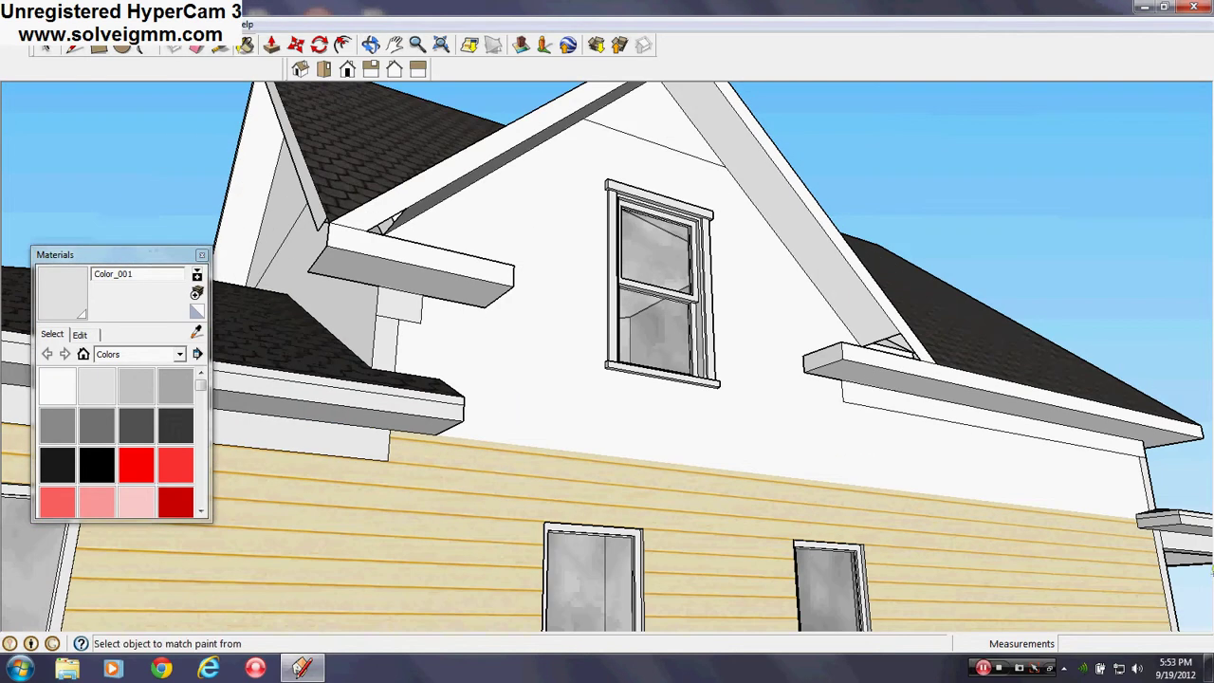
{"action": "scroll", "coordinate": [1119, 387], "scroll_direction": "up", "scroll_amount": 5}
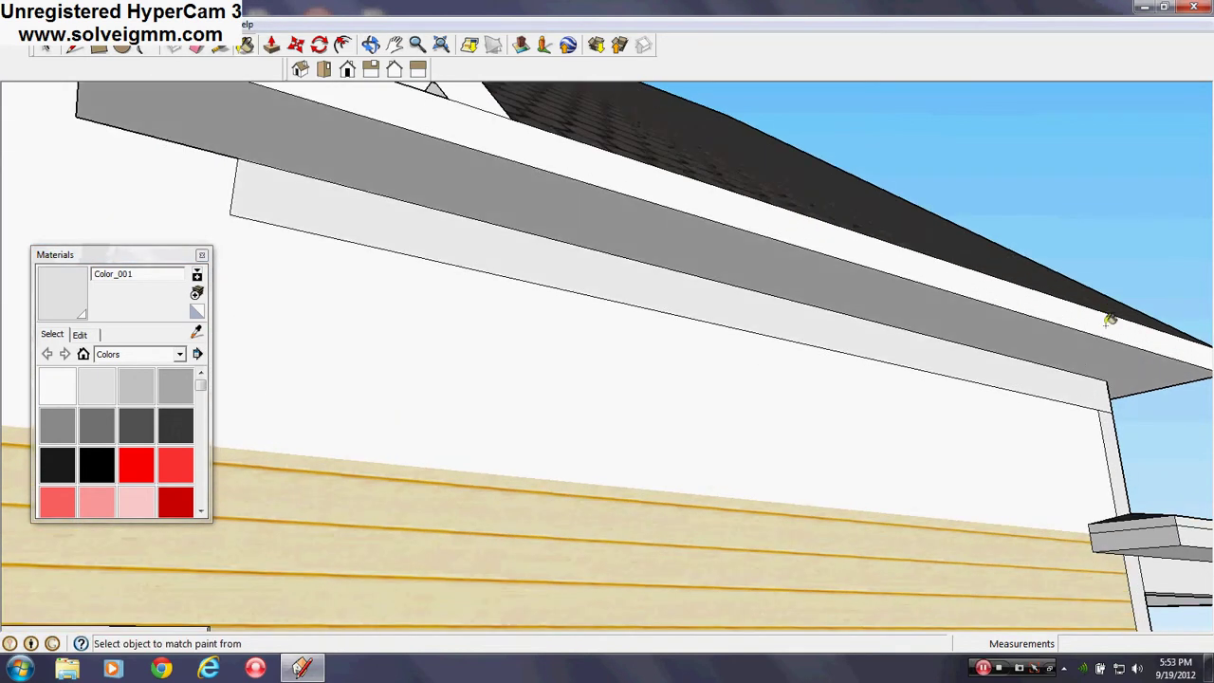
{"action": "scroll", "coordinate": [1051, 417], "scroll_direction": "down", "scroll_amount": 5}
{"action": "scroll", "coordinate": [663, 252], "scroll_direction": "up", "scroll_amount": 4}
{"action": "scroll", "coordinate": [976, 488], "scroll_direction": "down", "scroll_amount": 5}
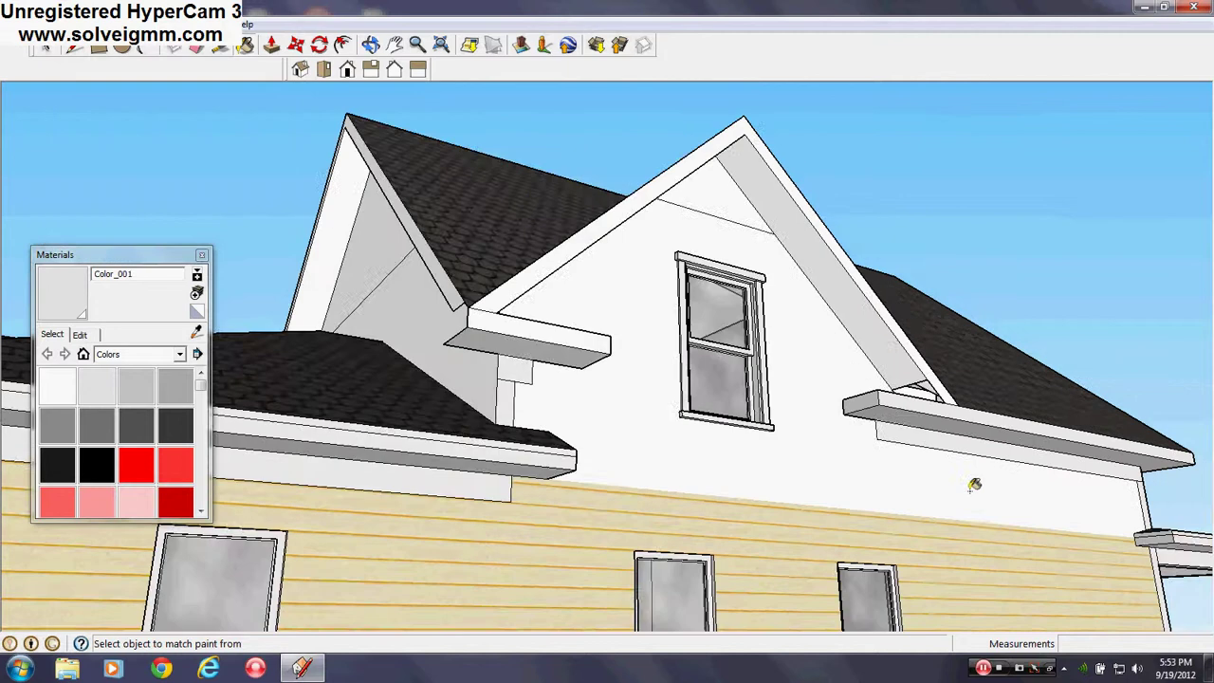
{"action": "middle_click_drag", "start_coordinate": [976, 488], "coordinate": [531, 433]}
{"action": "scroll", "coordinate": [285, 384], "scroll_direction": "up", "scroll_amount": 5}
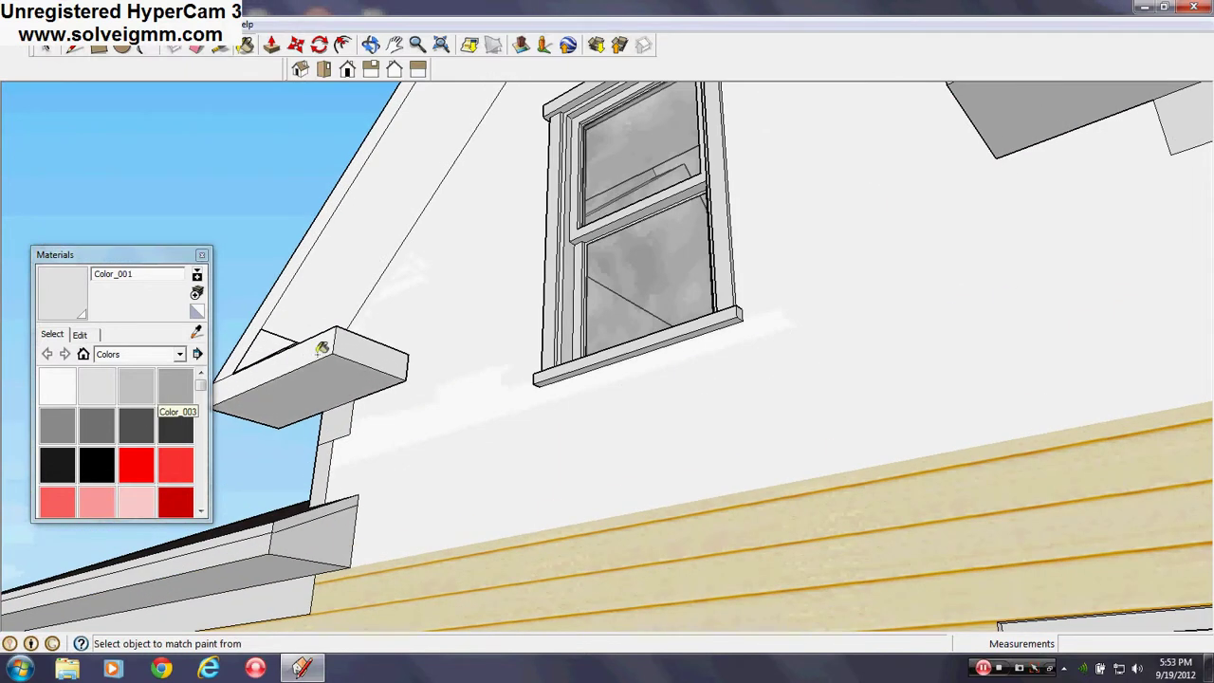
{"action": "scroll", "coordinate": [401, 426], "scroll_direction": "down", "scroll_amount": 5}
{"action": "scroll", "coordinate": [373, 340], "scroll_direction": "up", "scroll_amount": 5}
{"action": "scroll", "coordinate": [372, 339], "scroll_direction": "down", "scroll_amount": 5}
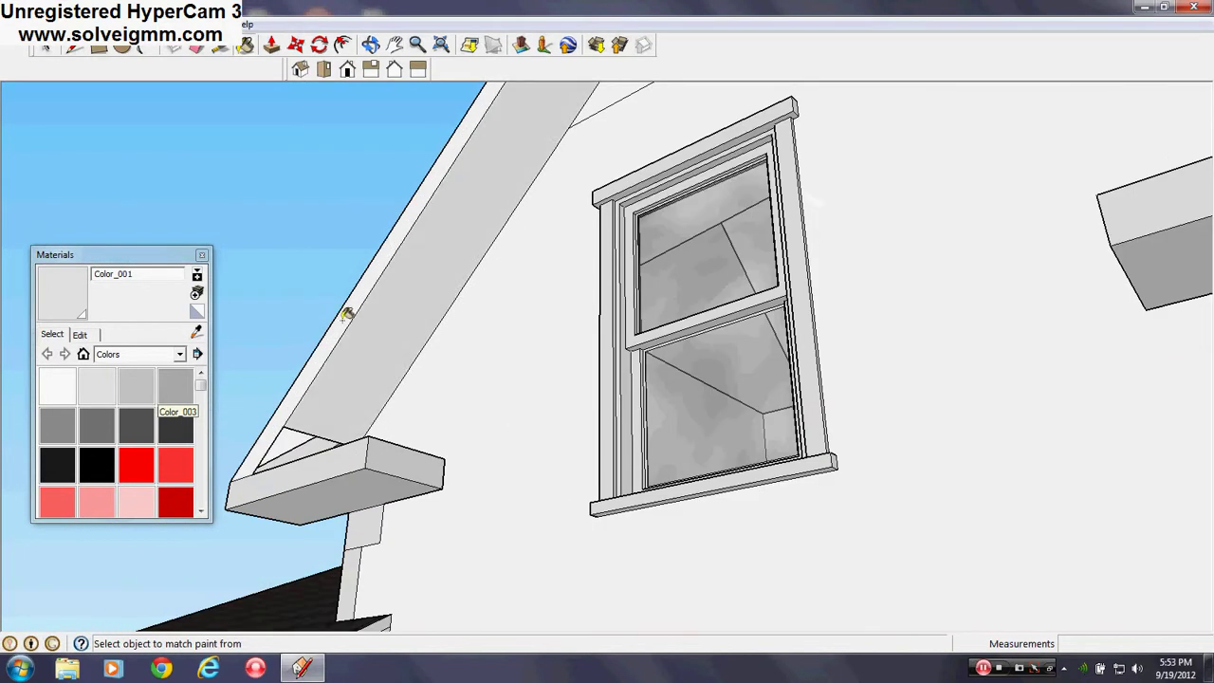
{"action": "middle_click_drag", "start_coordinate": [420, 607], "coordinate": [827, 360]}
{"action": "scroll", "coordinate": [828, 360], "scroll_direction": "down", "scroll_amount": 5}
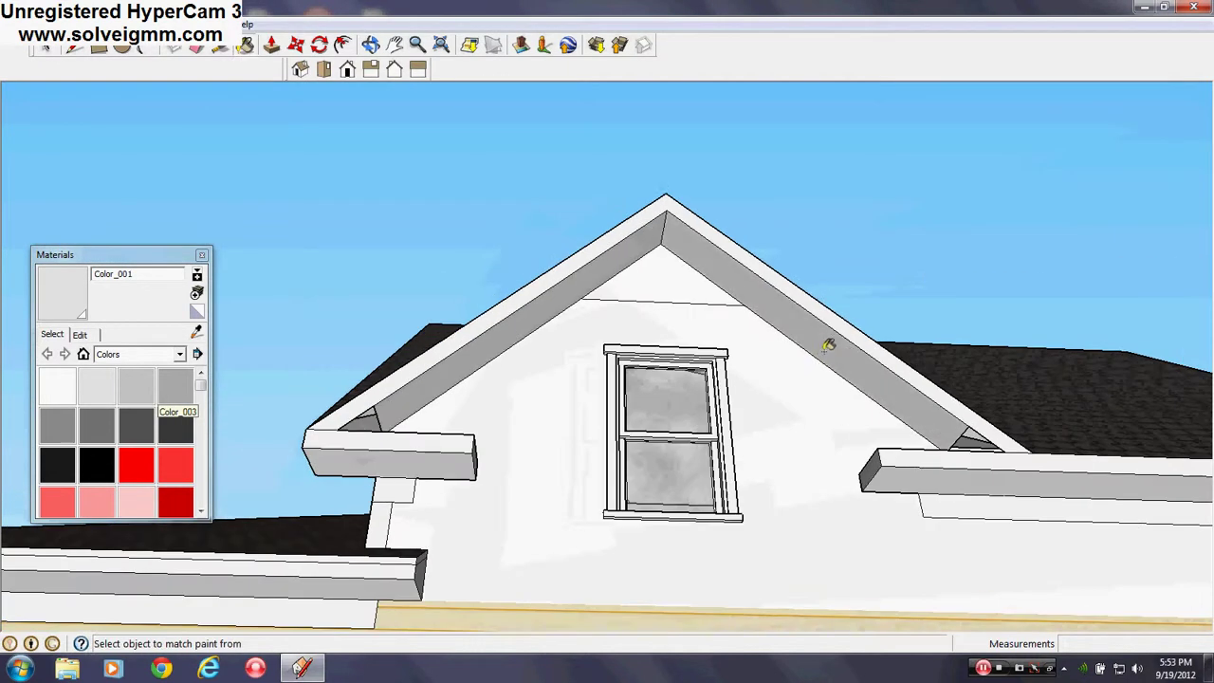
{"action": "scroll", "coordinate": [723, 474], "scroll_direction": "up", "scroll_amount": 4}
{"action": "mouse_move", "coordinate": [723, 474]}
{"action": "middle_mouse_down"}
{"action": "mouse_move", "coordinate": [813, 428]}
{"action": "mouse_move", "coordinate": [882, 422]}
{"action": "middle_mouse_up"}
{"action": "scroll", "coordinate": [882, 423], "scroll_direction": "up", "scroll_amount": 4}
Paint the white gable wall with Cladding_Siding_Tan sampled from the siding below, and close the materials palette
{"action": "left_click", "coordinate": [195, 332]}
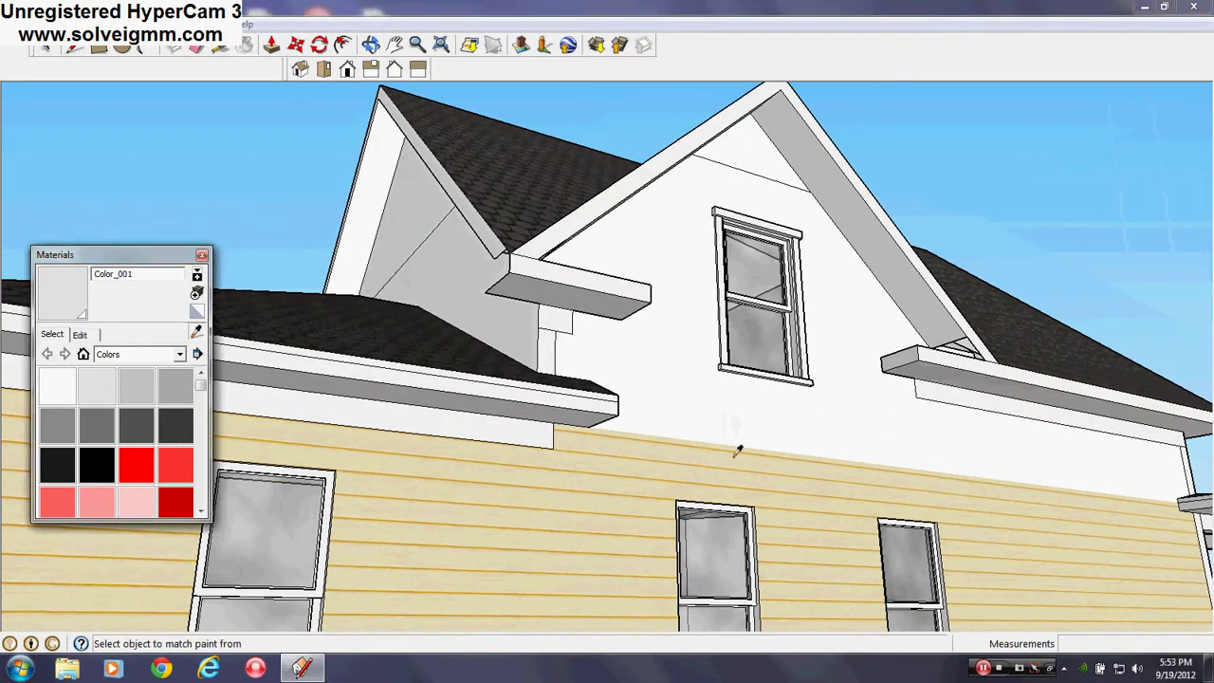
{"action": "left_click", "coordinate": [713, 475]}
{"action": "left_click", "coordinate": [747, 410]}
{"action": "scroll", "coordinate": [523, 348], "scroll_direction": "down", "scroll_amount": 3}
{"action": "mouse_move", "coordinate": [746, 410]}
{"action": "middle_mouse_down"}
{"action": "mouse_move", "coordinate": [523, 347]}
{"action": "mouse_move", "coordinate": [453, 383]}
{"action": "middle_mouse_up"}
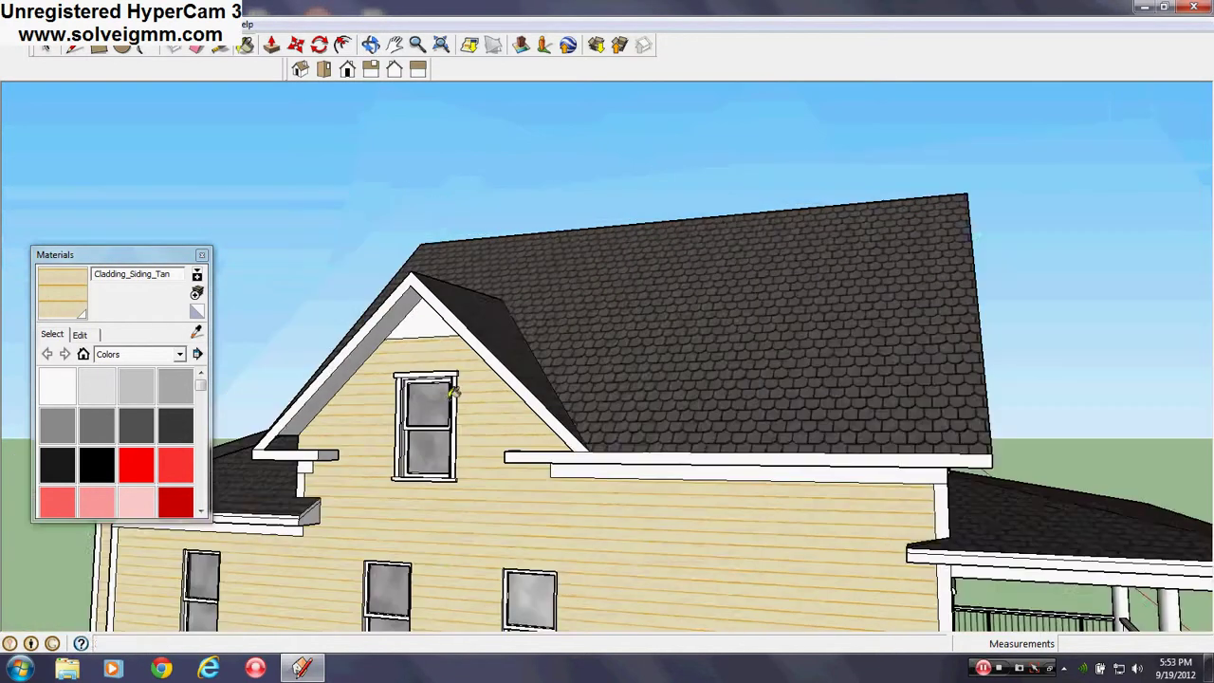
{"action": "scroll", "coordinate": [453, 383], "scroll_direction": "down", "scroll_amount": 4}
{"action": "middle_click_drag", "start_coordinate": [526, 455], "coordinate": [471, 499]}
{"action": "scroll", "coordinate": [471, 499], "scroll_direction": "up", "scroll_amount": 4}
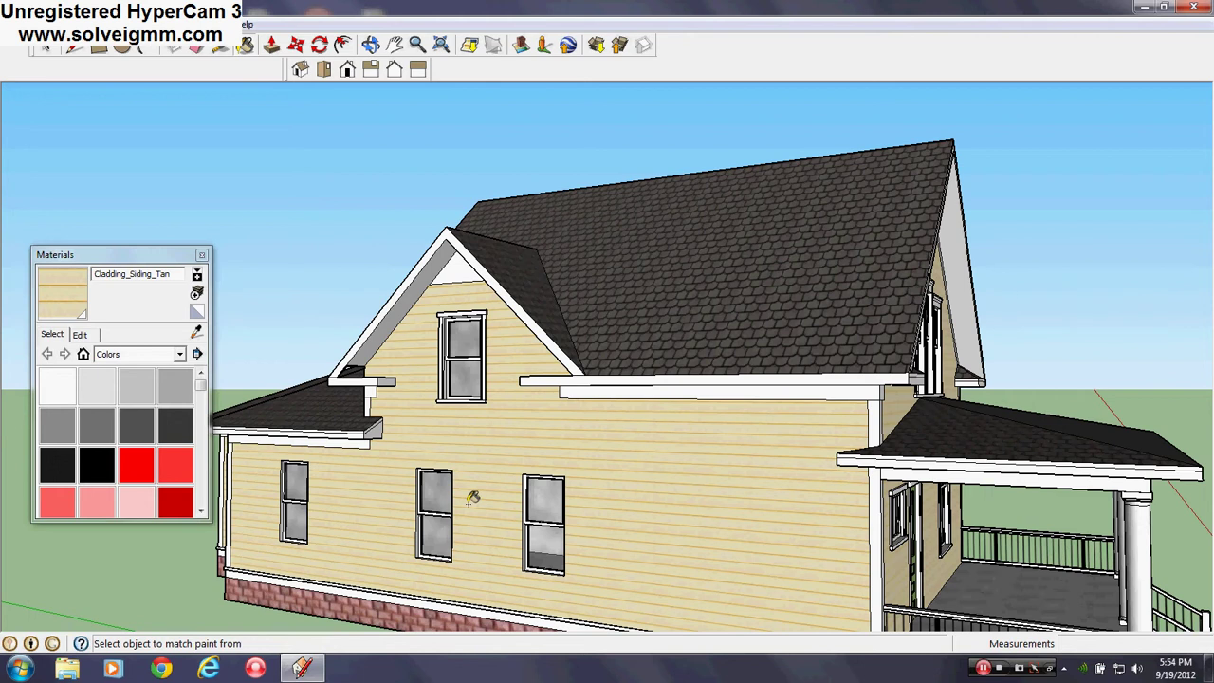
{"action": "scroll", "coordinate": [388, 360], "scroll_direction": "up", "scroll_amount": 6}
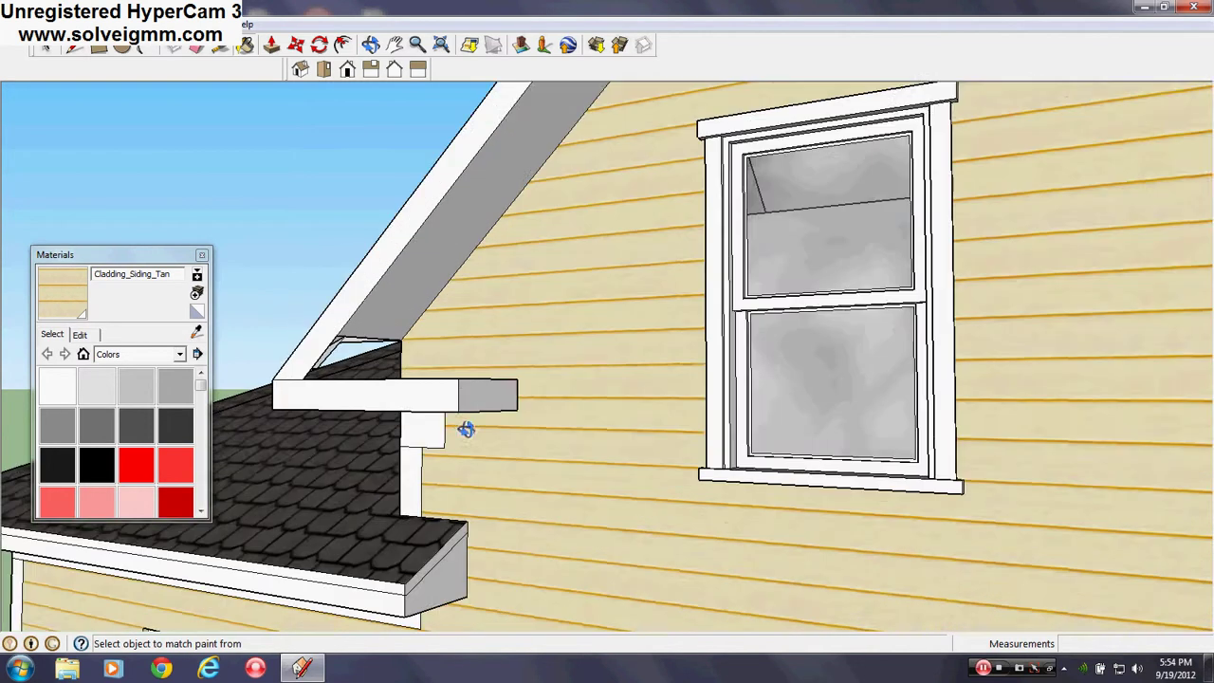
{"action": "mouse_move", "coordinate": [466, 426]}
{"action": "middle_mouse_down"}
{"action": "mouse_move", "coordinate": [664, 355]}
{"action": "mouse_move", "coordinate": [473, 484]}
{"action": "middle_mouse_up"}
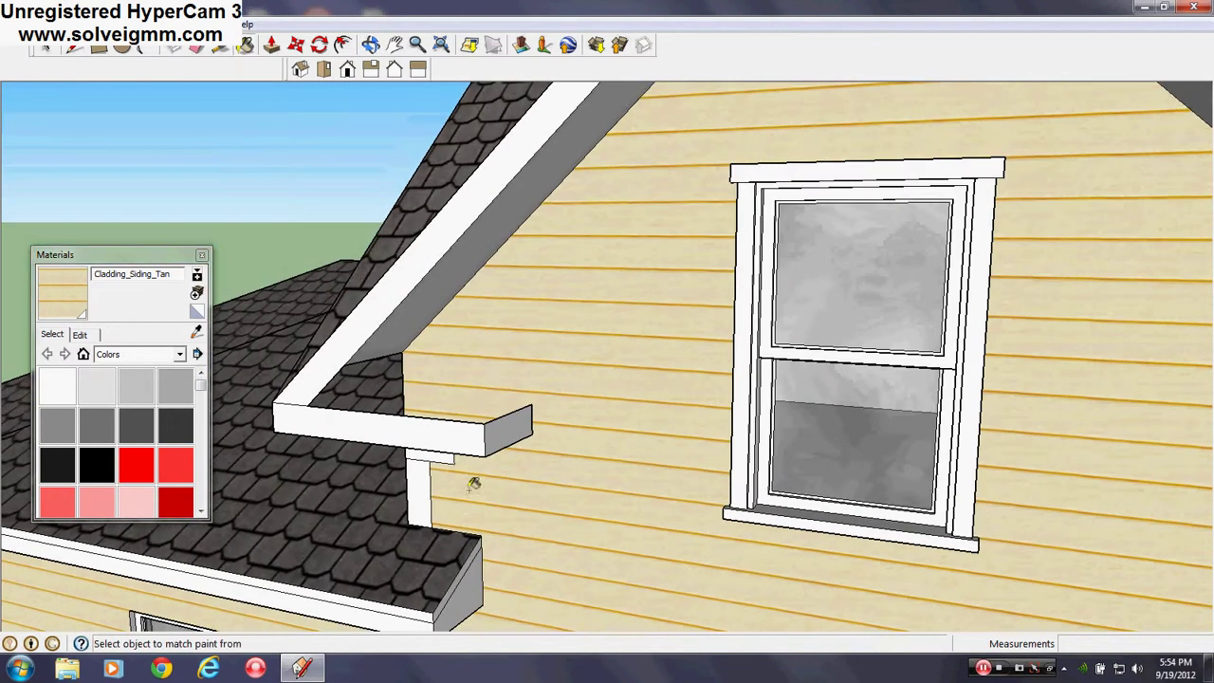
{"action": "left_click", "coordinate": [202, 254]}
Copy the shingled front face of an eave-return roof on the opposite gable to the open space beside the new gable's wall
{"action": "left_click", "coordinate": [77, 50]}
{"action": "scroll", "coordinate": [146, 228], "scroll_direction": "down", "scroll_amount": 3}
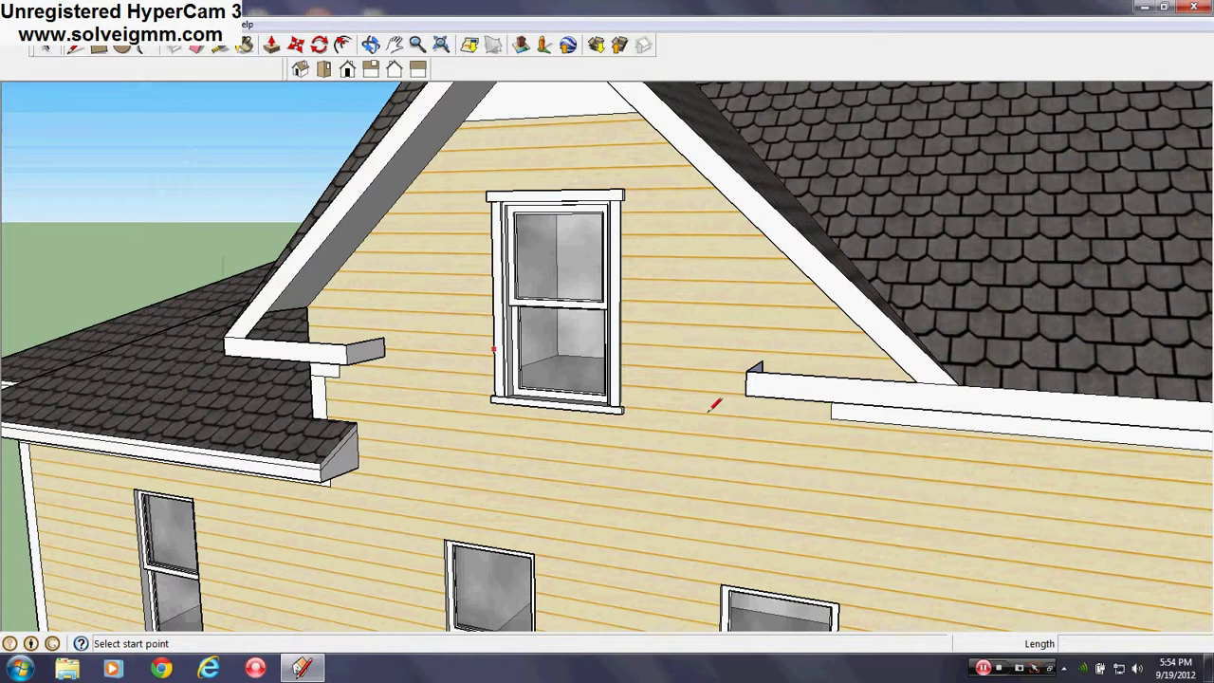
{"action": "mouse_move", "coordinate": [714, 406]}
{"action": "middle_mouse_down"}
{"action": "mouse_move", "coordinate": [799, 379]}
{"action": "mouse_move", "coordinate": [307, 420]}
{"action": "mouse_move", "coordinate": [828, 351]}
{"action": "middle_mouse_up"}
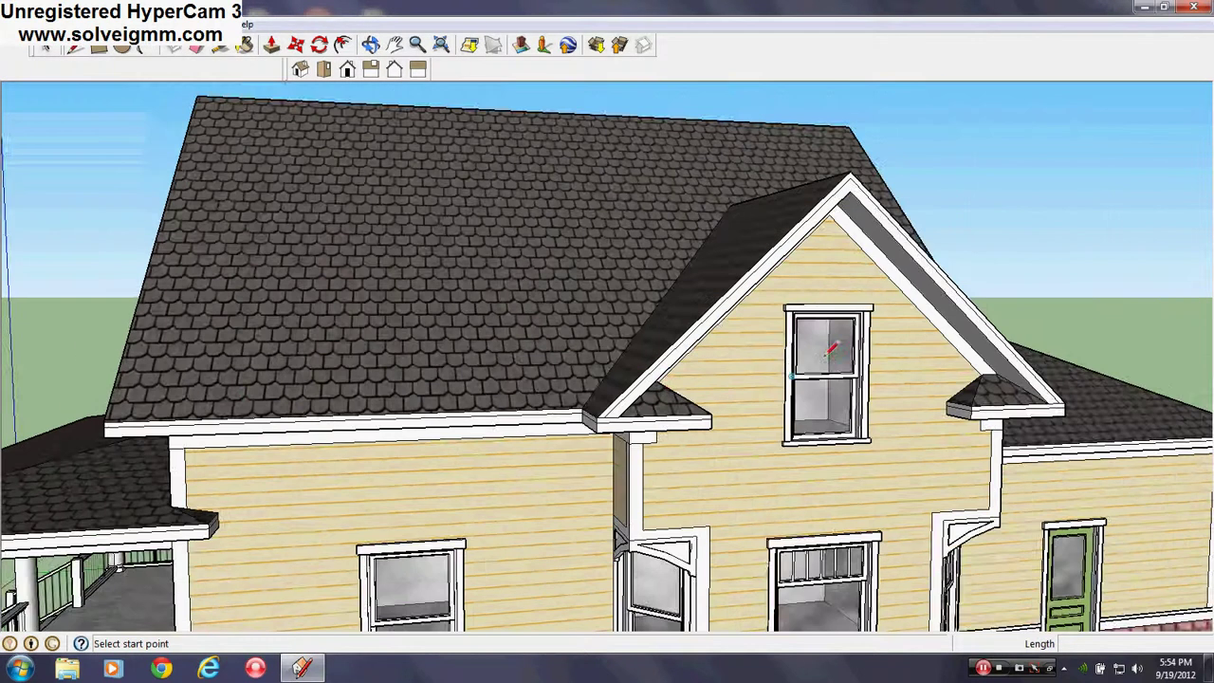
{"action": "scroll", "coordinate": [827, 351], "scroll_direction": "up", "scroll_amount": 3}
{"action": "right_click", "coordinate": [1059, 163]}
{"action": "key", "text": "Escape"}
{"action": "key", "text": "m"}
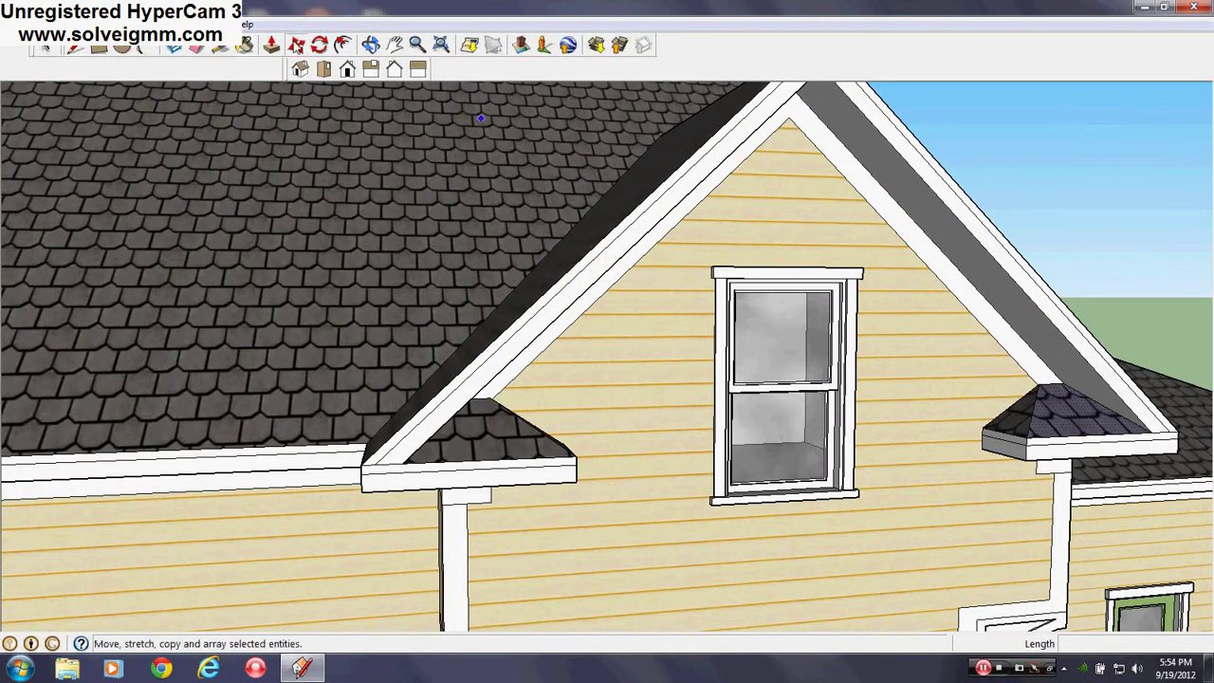
{"action": "left_click", "coordinate": [1063, 413]}
{"action": "middle_click_drag", "start_coordinate": [1062, 413], "coordinate": [190, 484]}
{"action": "scroll", "coordinate": [607, 455], "scroll_direction": "down", "scroll_amount": 5}
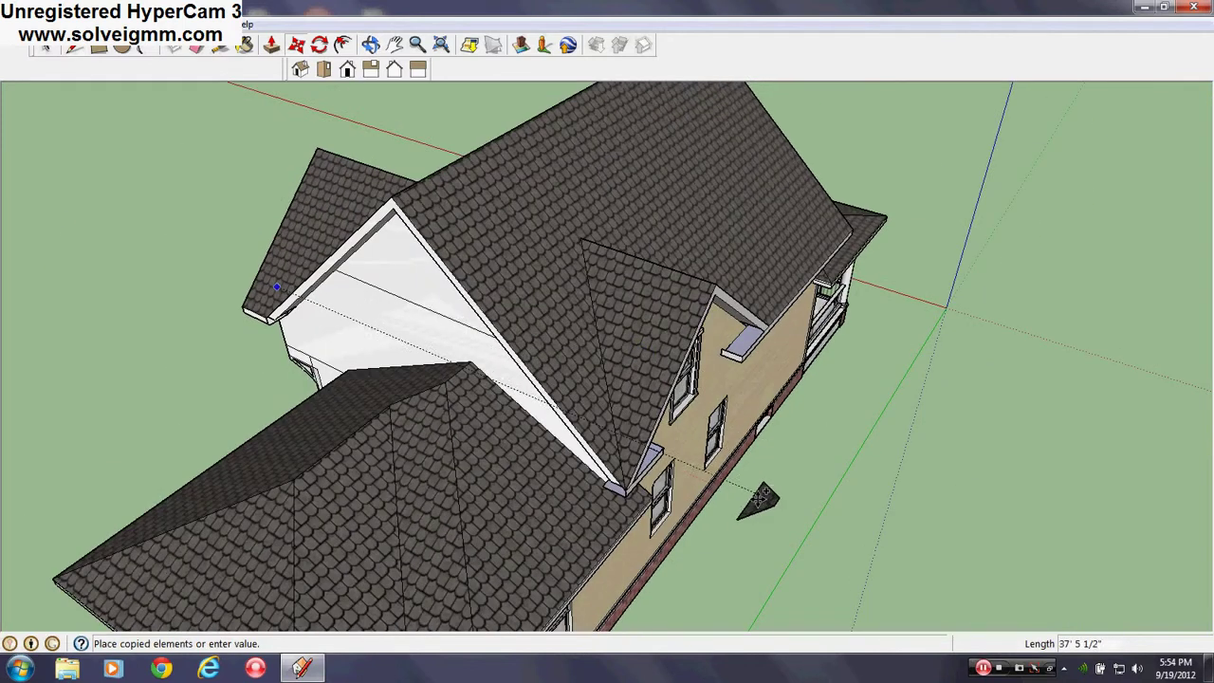
{"action": "left_click", "coordinate": [743, 502]}
{"action": "scroll", "coordinate": [659, 496], "scroll_direction": "down", "scroll_amount": 4}
Rotate the copied shingled roof face 180° on the horizontal plane so it faces outward from the new gable's side
{"action": "middle_click_drag", "start_coordinate": [568, 358], "coordinate": [802, 655]}
{"action": "scroll", "coordinate": [659, 496], "scroll_direction": "up", "scroll_amount": 2}
{"action": "left_click", "coordinate": [319, 44]}
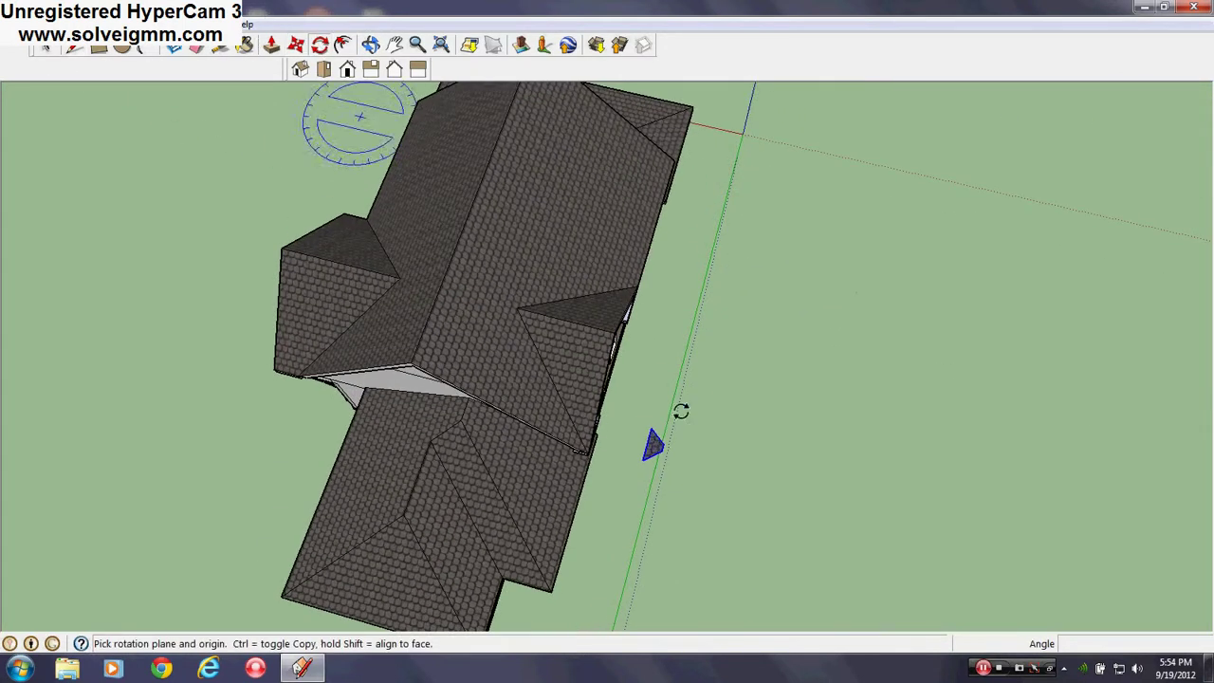
{"action": "left_click", "coordinate": [652, 474]}
{"action": "left_click", "coordinate": [729, 496]}
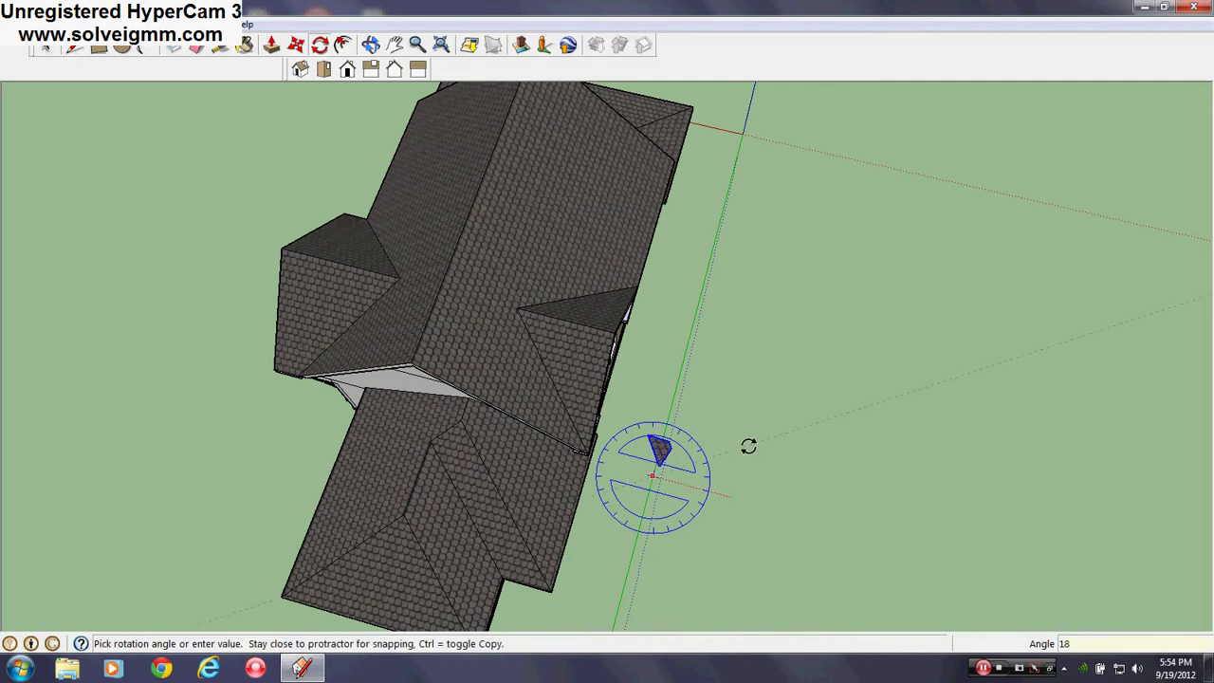
{"action": "key", "text": "Return"}
Move the copied roof face by its lower corner onto the long eave return, where the rake board meets the eave fascia
{"action": "middle_click_drag", "start_coordinate": [643, 417], "coordinate": [265, 338]}
{"action": "scroll", "coordinate": [527, 261], "scroll_direction": "up", "scroll_amount": 5}
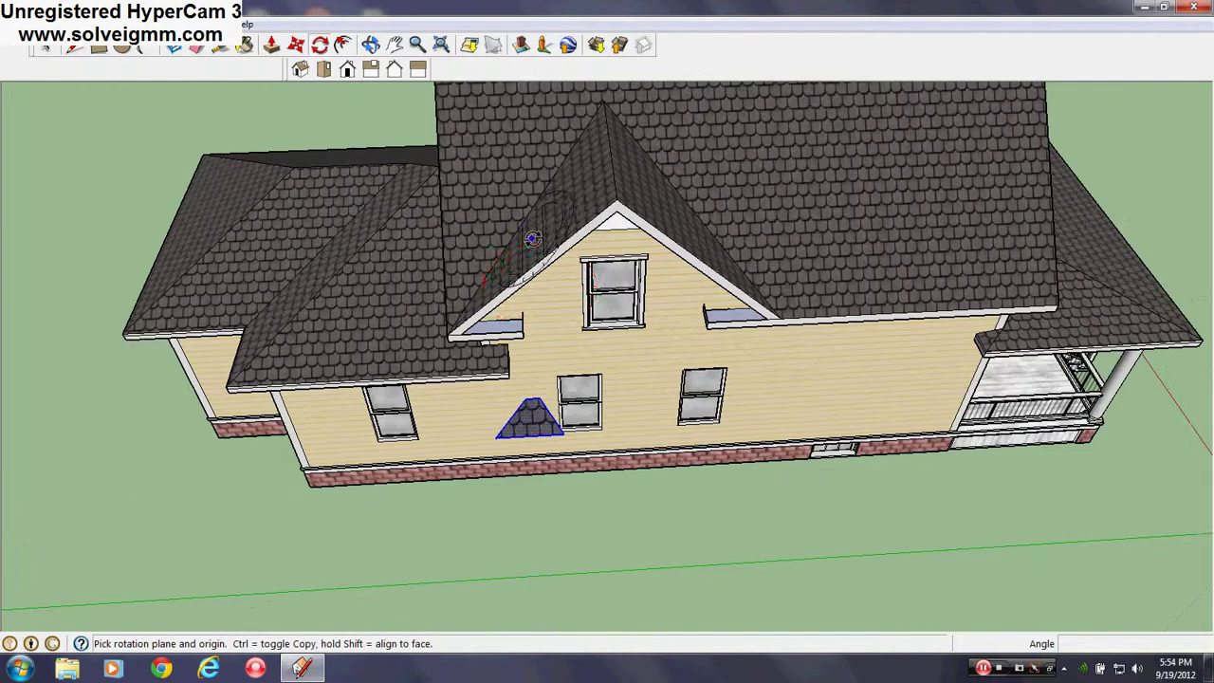
{"action": "middle_click_drag", "start_coordinate": [536, 256], "coordinate": [496, 271]}
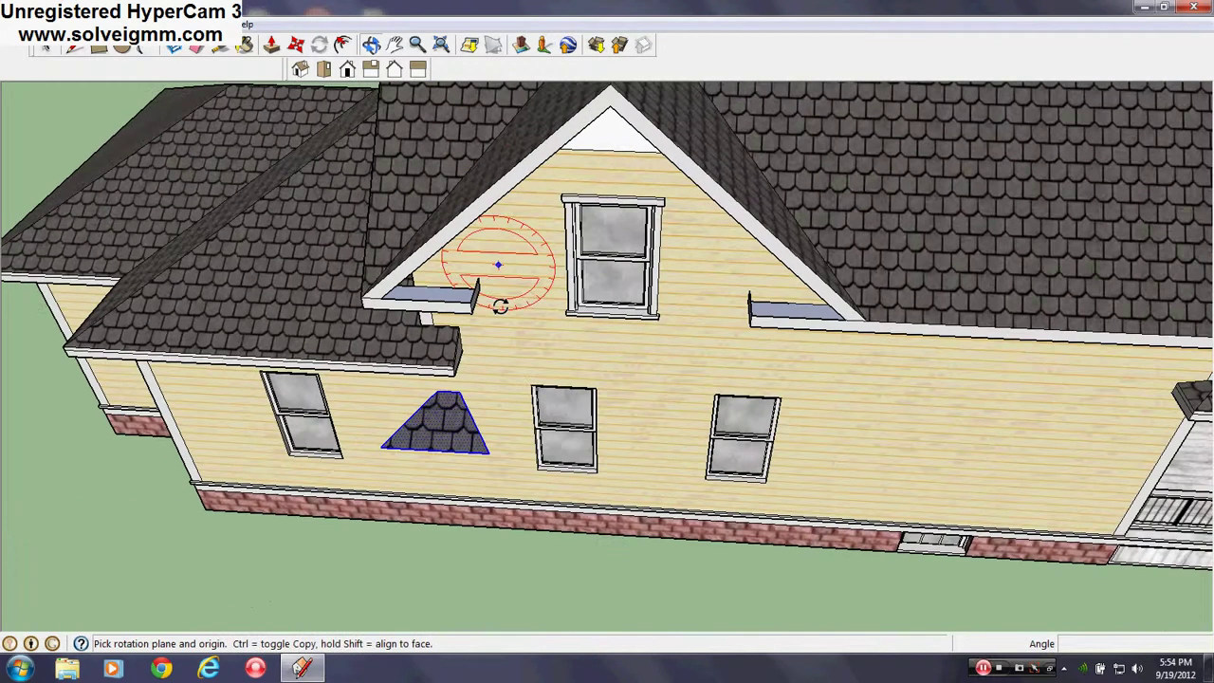
{"action": "left_click", "coordinate": [298, 49]}
{"action": "left_click", "coordinate": [492, 458]}
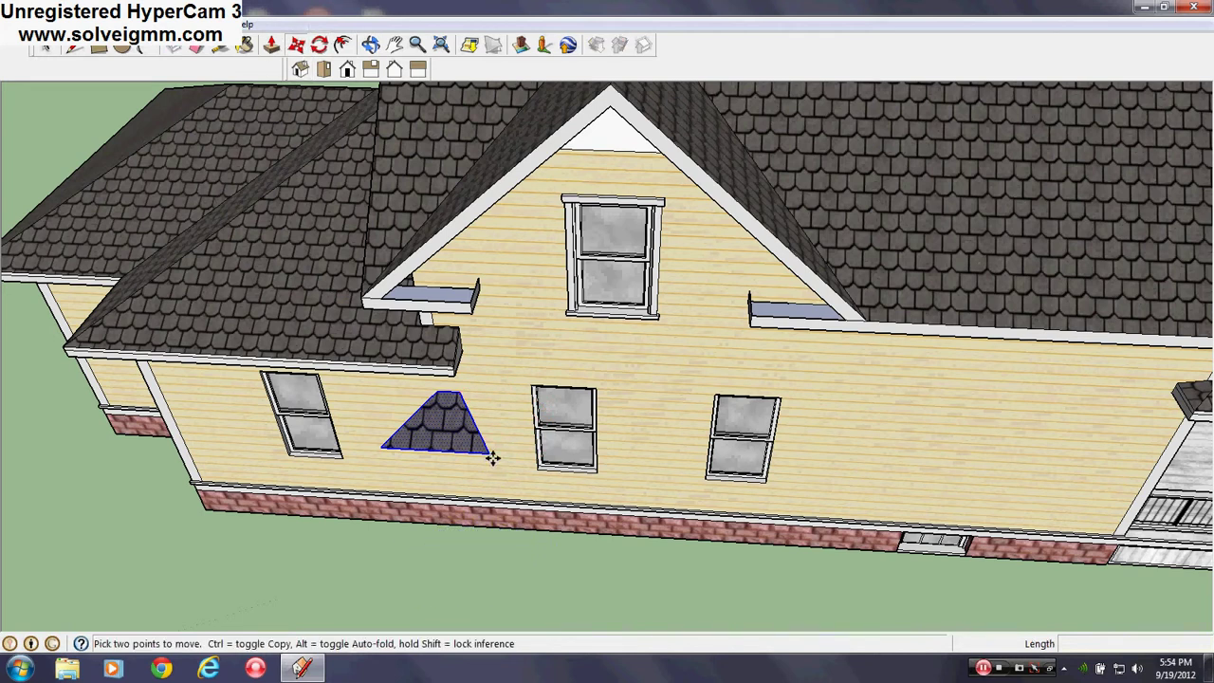
{"action": "scroll", "coordinate": [617, 256], "scroll_direction": "up", "scroll_amount": 4}
{"action": "middle_click_drag", "start_coordinate": [813, 257], "coordinate": [939, 199]}
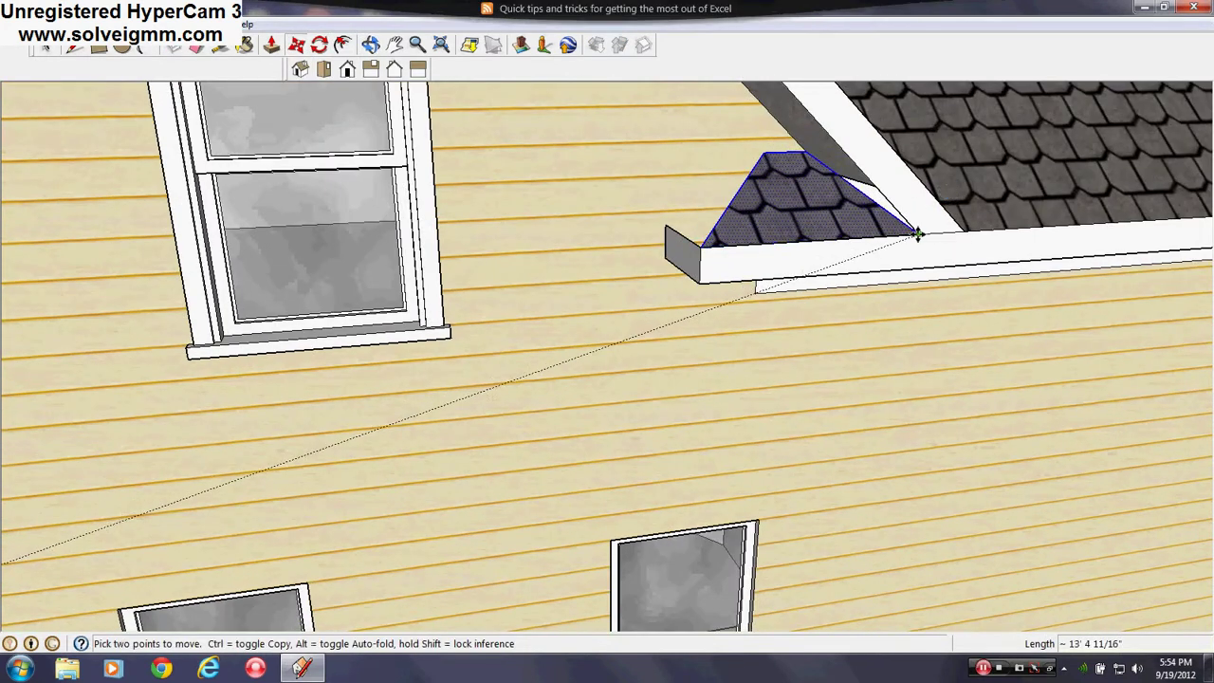
{"action": "left_click", "coordinate": [921, 235]}
{"action": "scroll", "coordinate": [632, 358], "scroll_direction": "down", "scroll_amount": 5}
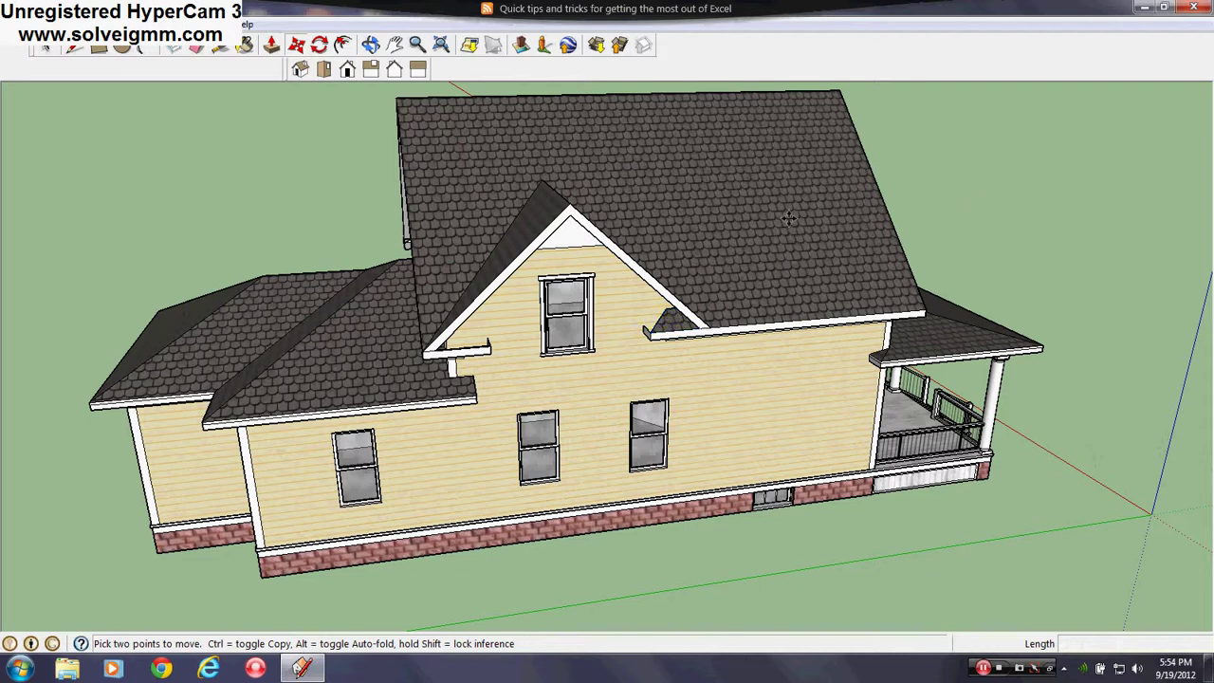
{"action": "scroll", "coordinate": [616, 346], "scroll_direction": "up", "scroll_amount": 4}
{"action": "scroll", "coordinate": [616, 346], "scroll_direction": "up", "scroll_amount": 4}
{"action": "middle_click_drag", "start_coordinate": [617, 347], "coordinate": [617, 256]}
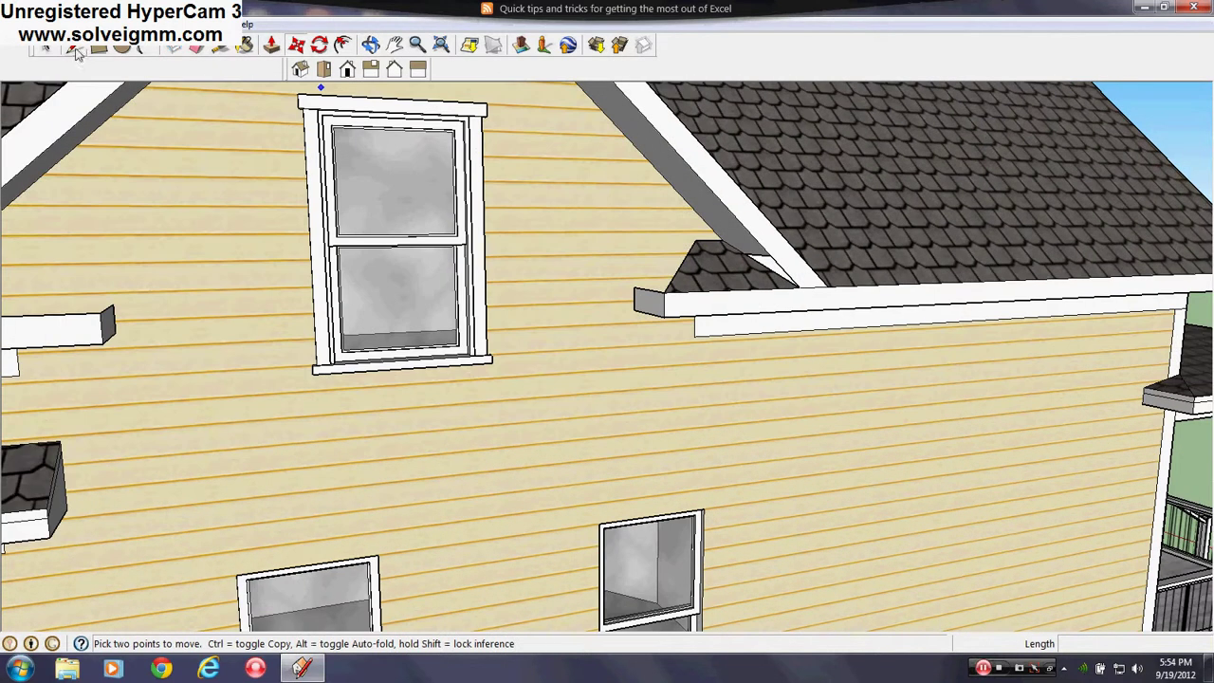
Draw lines that close the open sloped end of the long return's shingled roof and the gap beside the rake board
{"action": "key", "text": "l"}
{"action": "scroll", "coordinate": [617, 258], "scroll_direction": "up", "scroll_amount": 3}
{"action": "left_click", "coordinate": [698, 249]}
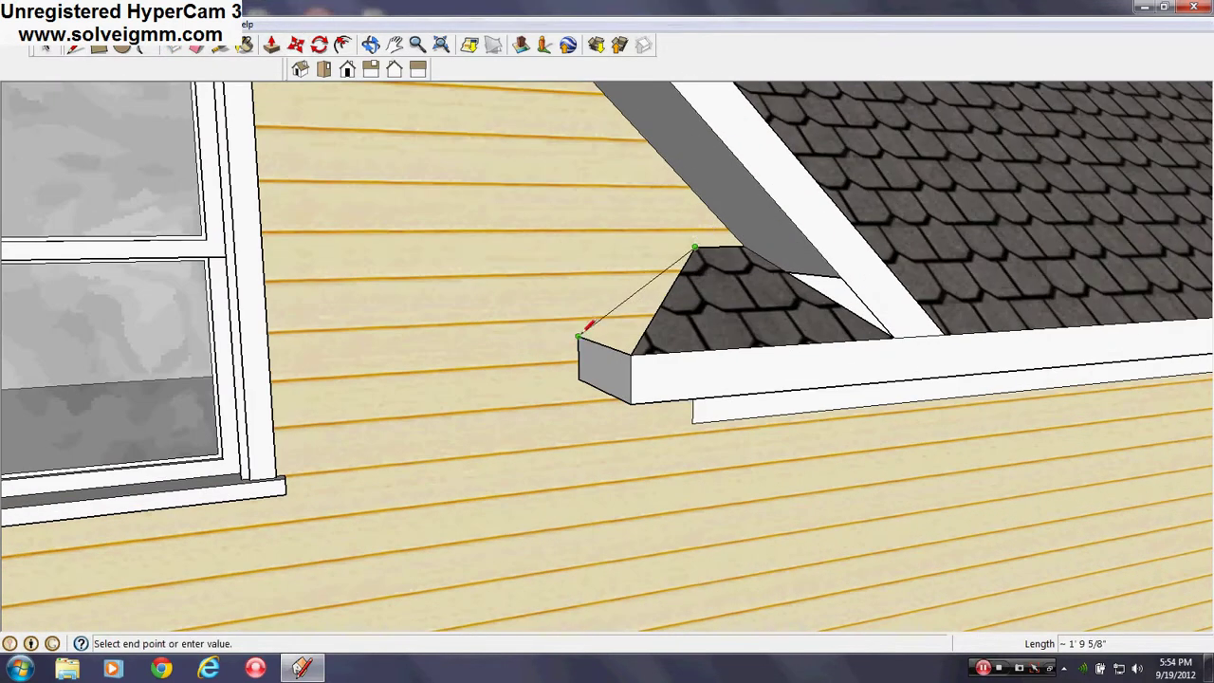
{"action": "left_click", "coordinate": [580, 334]}
{"action": "left_click", "coordinate": [785, 268]}
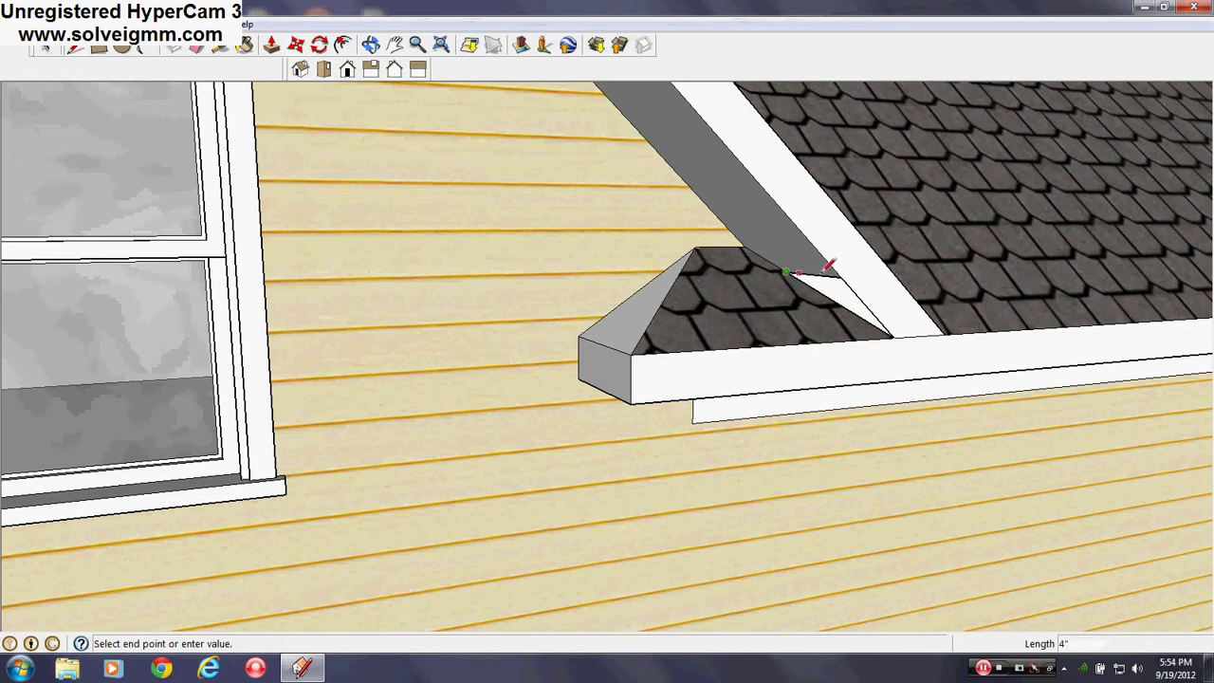
{"action": "left_click", "coordinate": [844, 275]}
Draw level guide lines across the gable wall at the return roof's peak height, and continue one about 1' 6" across the opposite rake soffit
{"action": "scroll", "coordinate": [989, 341], "scroll_direction": "down", "scroll_amount": 4}
{"action": "mouse_move", "coordinate": [983, 361]}
{"action": "middle_mouse_down"}
{"action": "mouse_move", "coordinate": [705, 331]}
{"action": "mouse_move", "coordinate": [858, 349]}
{"action": "middle_mouse_up"}
{"action": "scroll", "coordinate": [265, 276], "scroll_direction": "up", "scroll_amount": 4}
{"action": "left_click", "coordinate": [854, 323]}
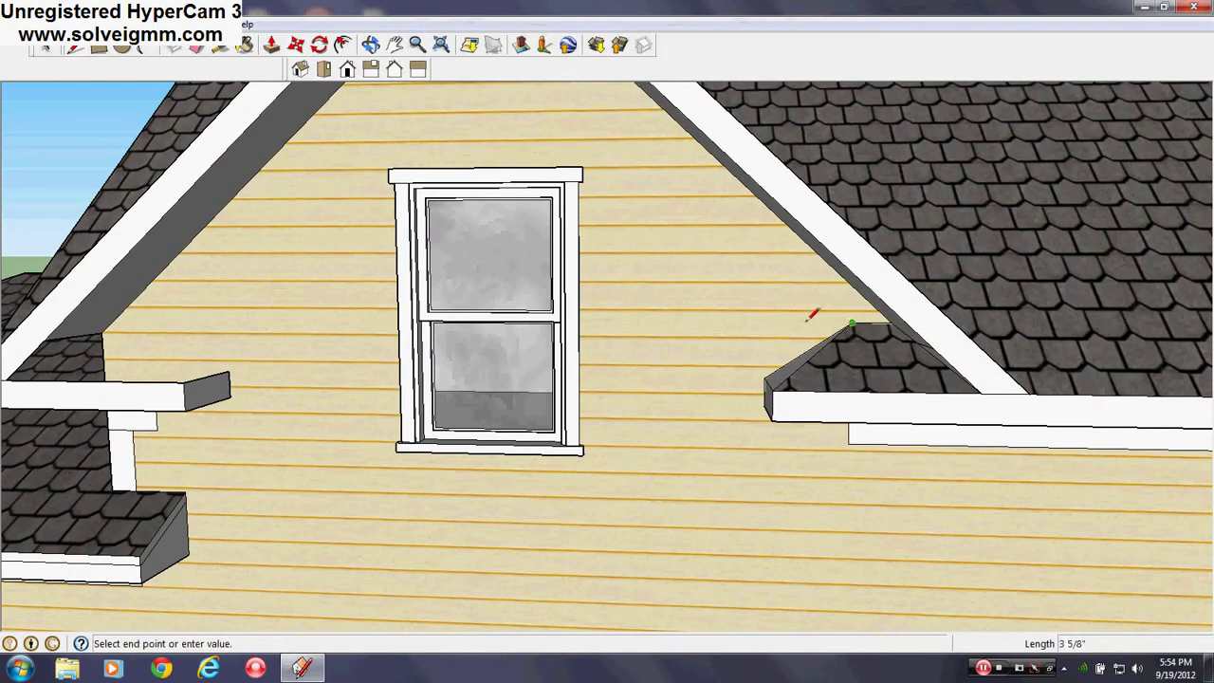
{"action": "left_click", "coordinate": [655, 322]}
{"action": "key", "text": "Escape"}
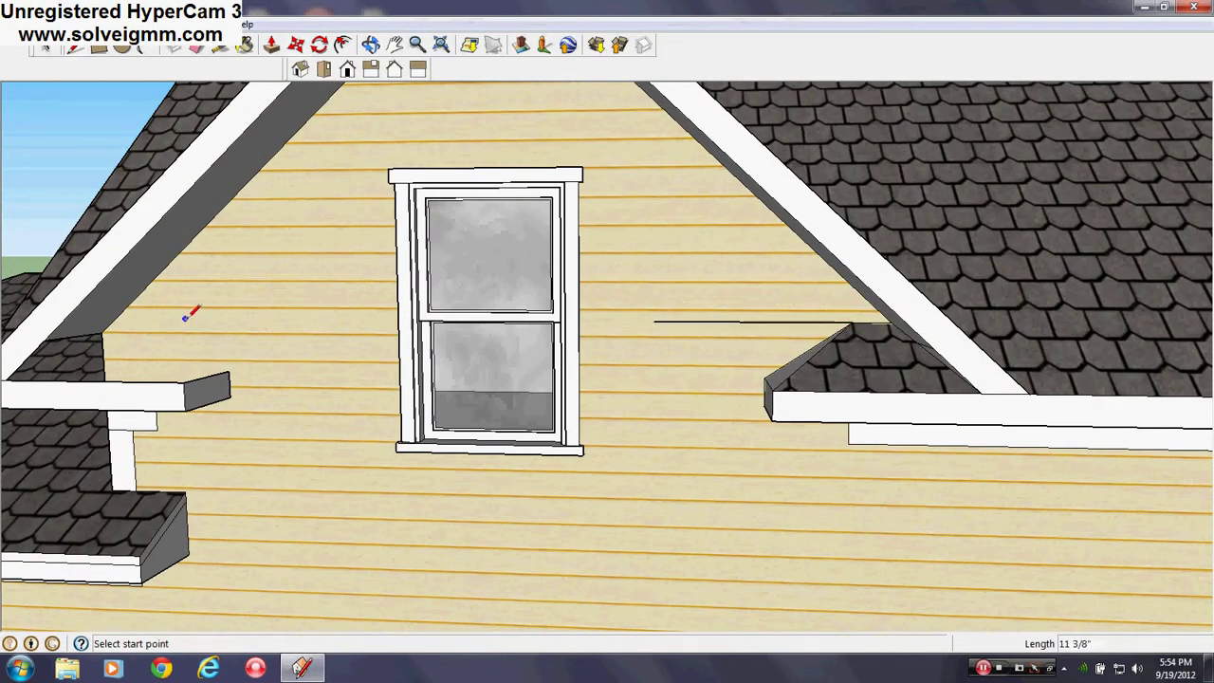
{"action": "left_click", "coordinate": [116, 318]}
{"action": "left_click", "coordinate": [295, 319]}
{"action": "key", "text": "Escape"}
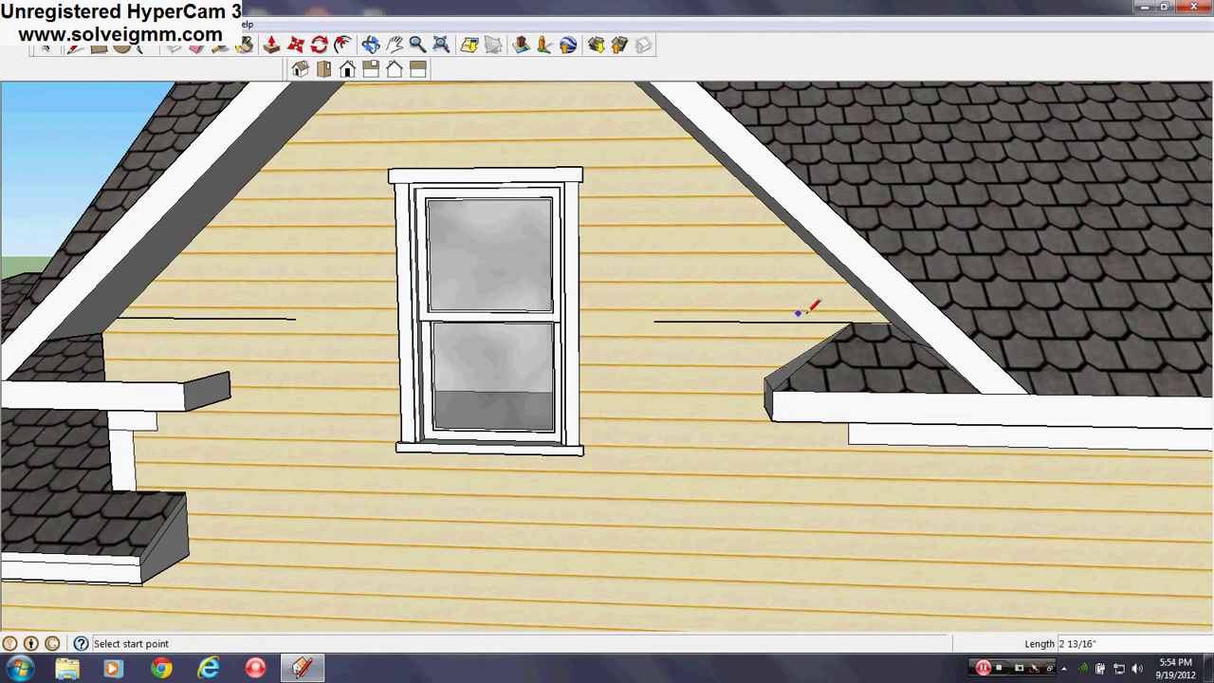
{"action": "left_click", "coordinate": [114, 318]}
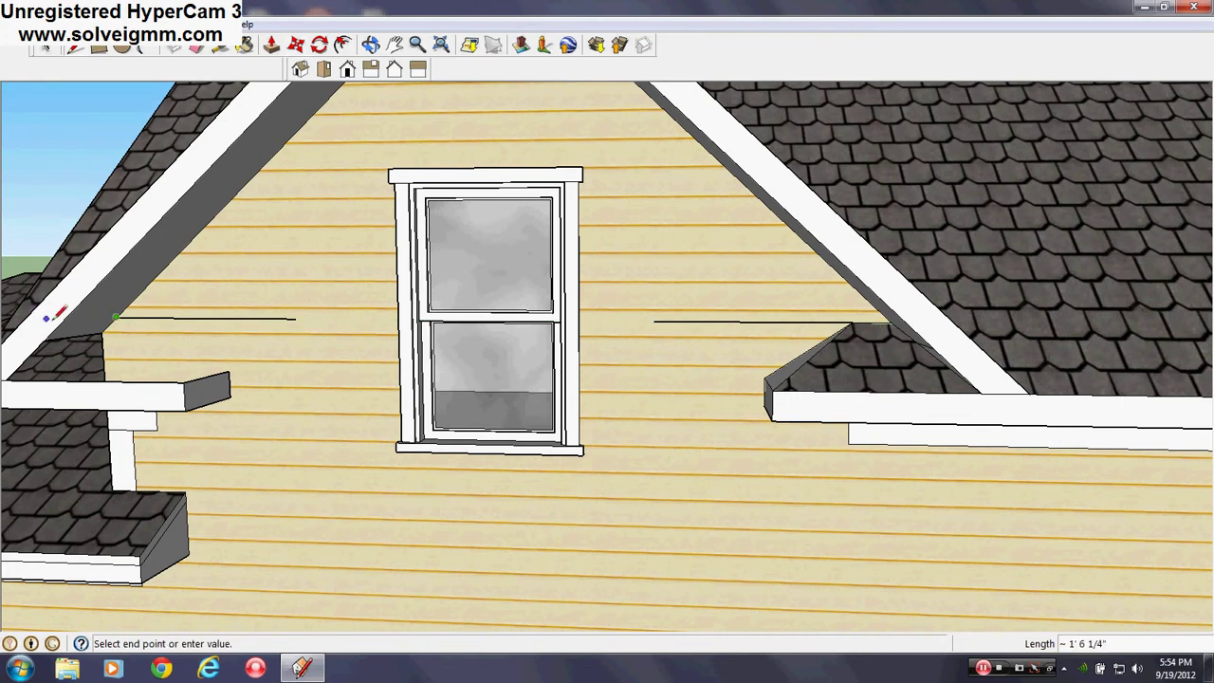
{"action": "left_click", "coordinate": [65, 317]}
Erase the two level guide lines from the gable wall on both sides of the window
{"action": "right_click", "coordinate": [159, 317]}
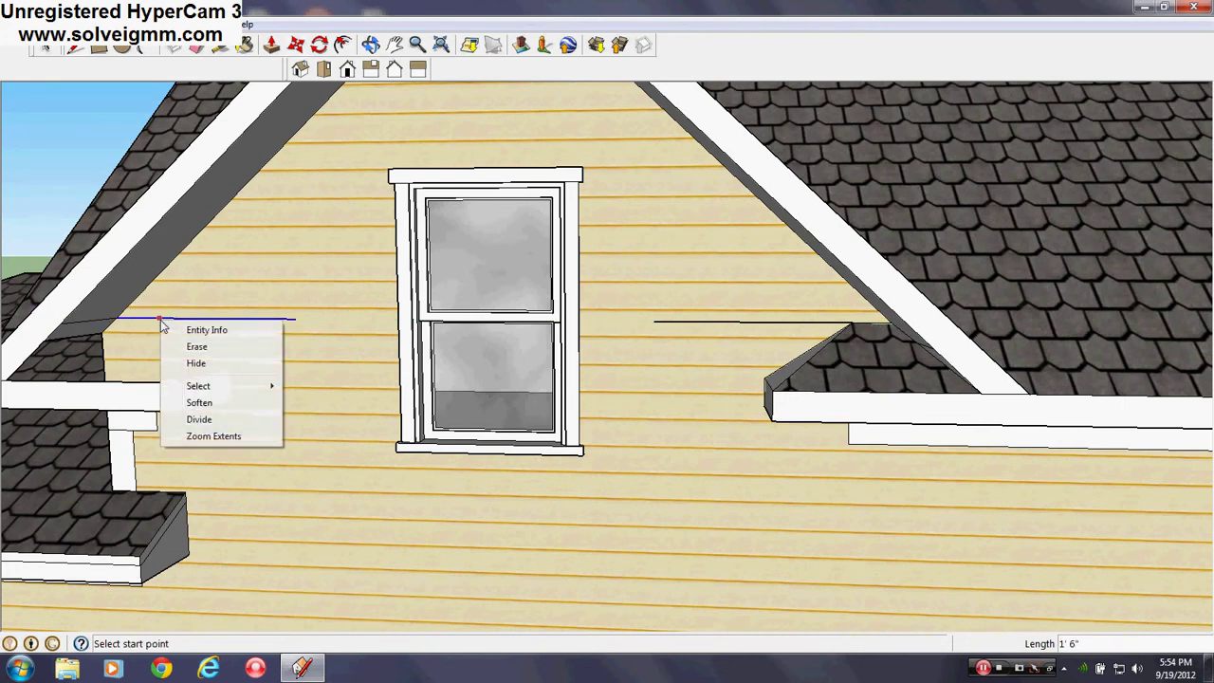
{"action": "left_click", "coordinate": [199, 343]}
{"action": "right_click", "coordinate": [790, 334]}
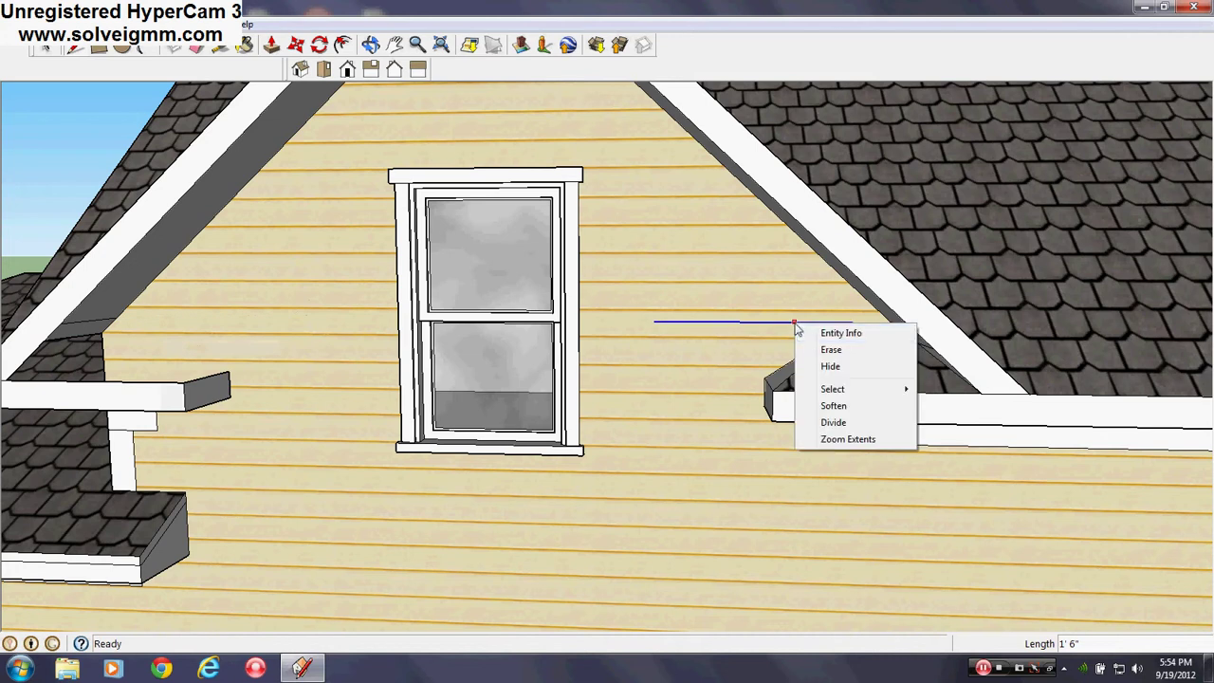
{"action": "left_click", "coordinate": [821, 347]}
Copy the return roof's short top edge about 13' 8" level across the gable to the opposite rake soffit
{"action": "middle_click_drag", "start_coordinate": [1020, 379], "coordinate": [634, 372]}
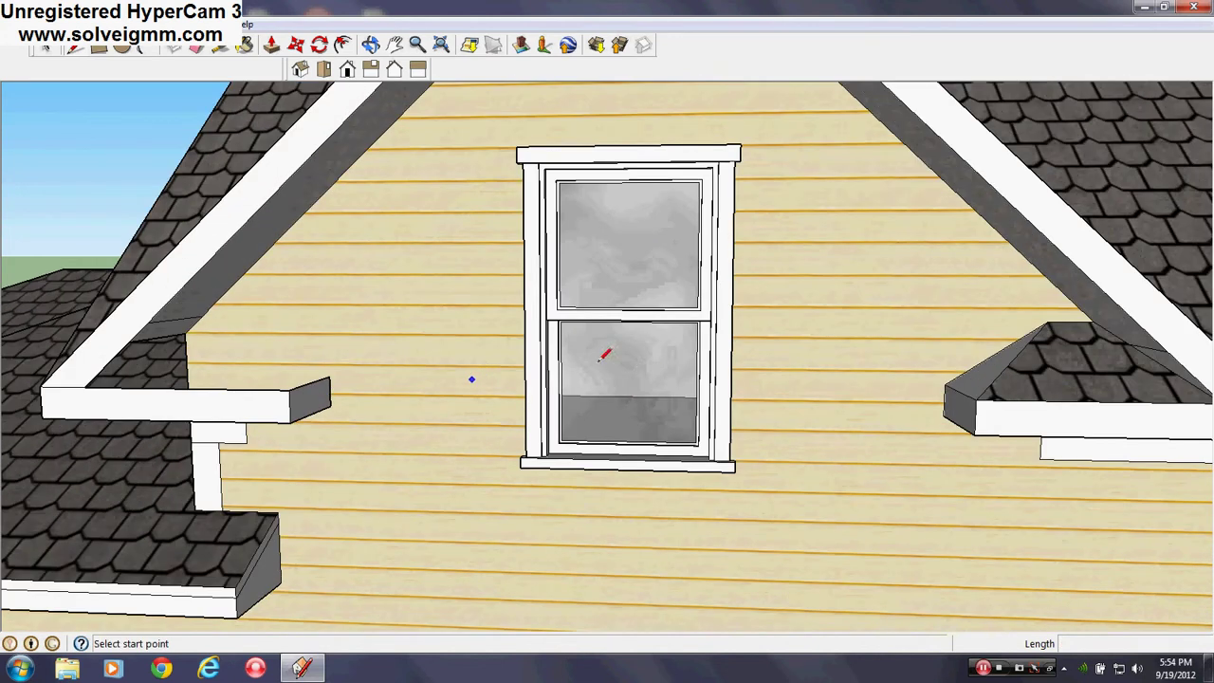
{"action": "right_click", "coordinate": [1074, 317]}
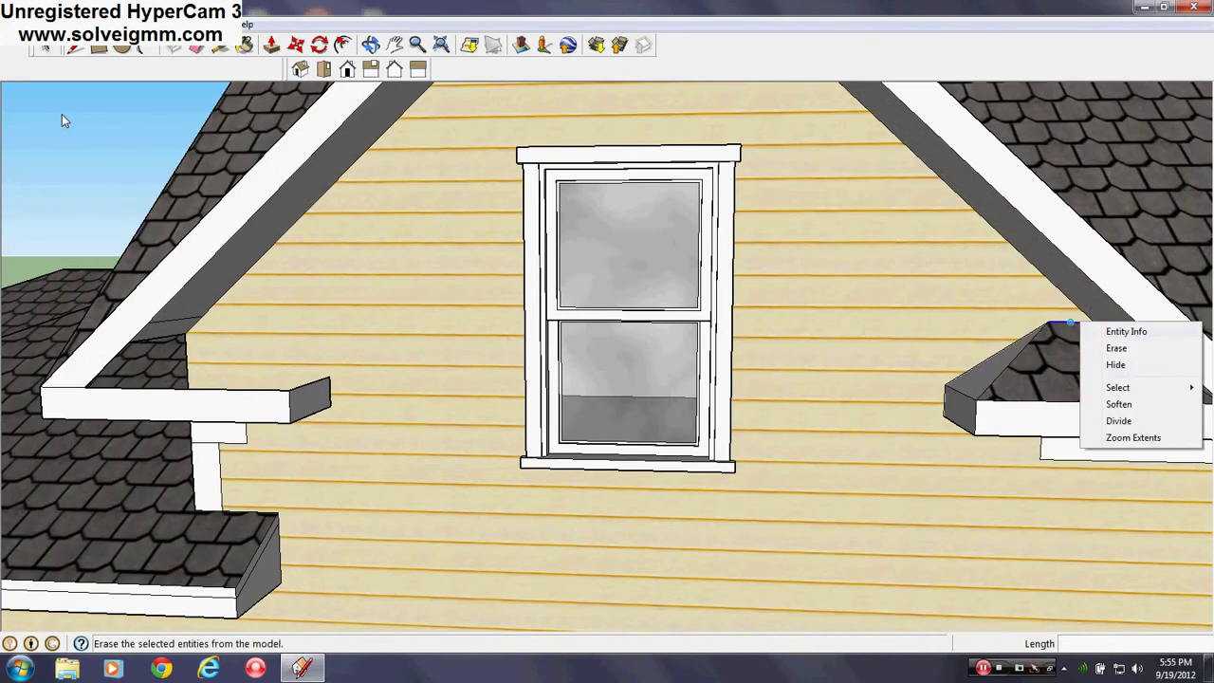
{"action": "left_click", "coordinate": [1101, 347]}
{"action": "right_click", "coordinate": [1150, 347]}
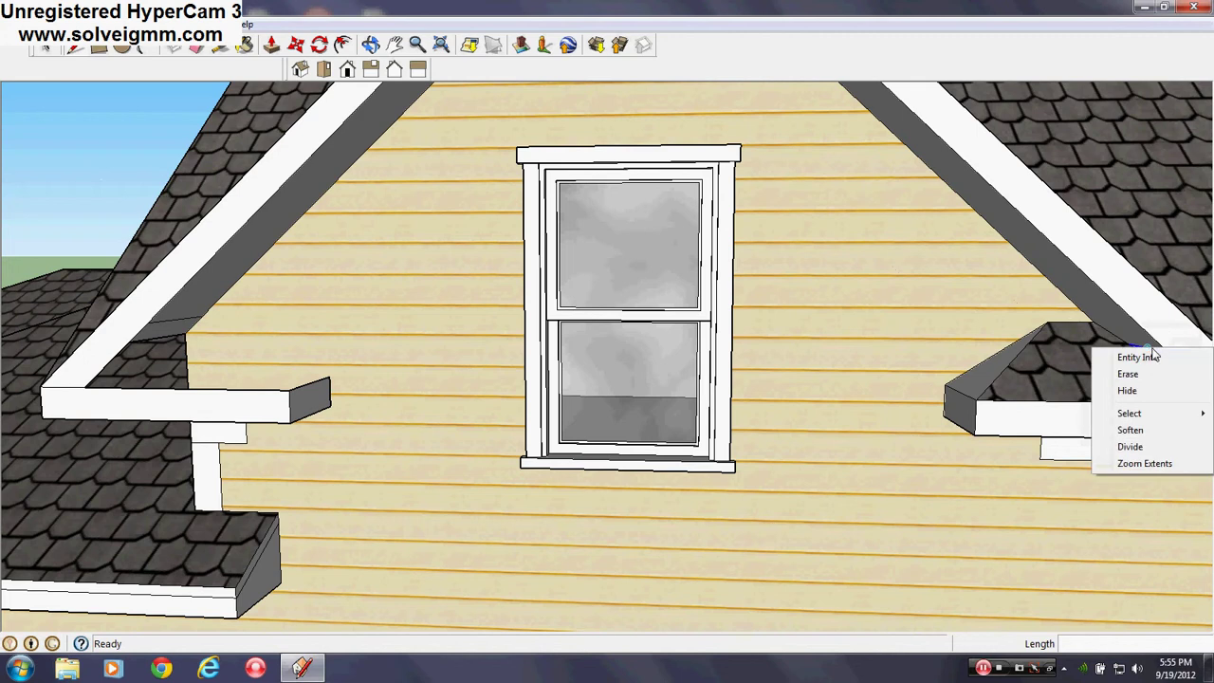
{"action": "left_click", "coordinate": [1076, 378]}
{"action": "right_click", "coordinate": [1072, 322]}
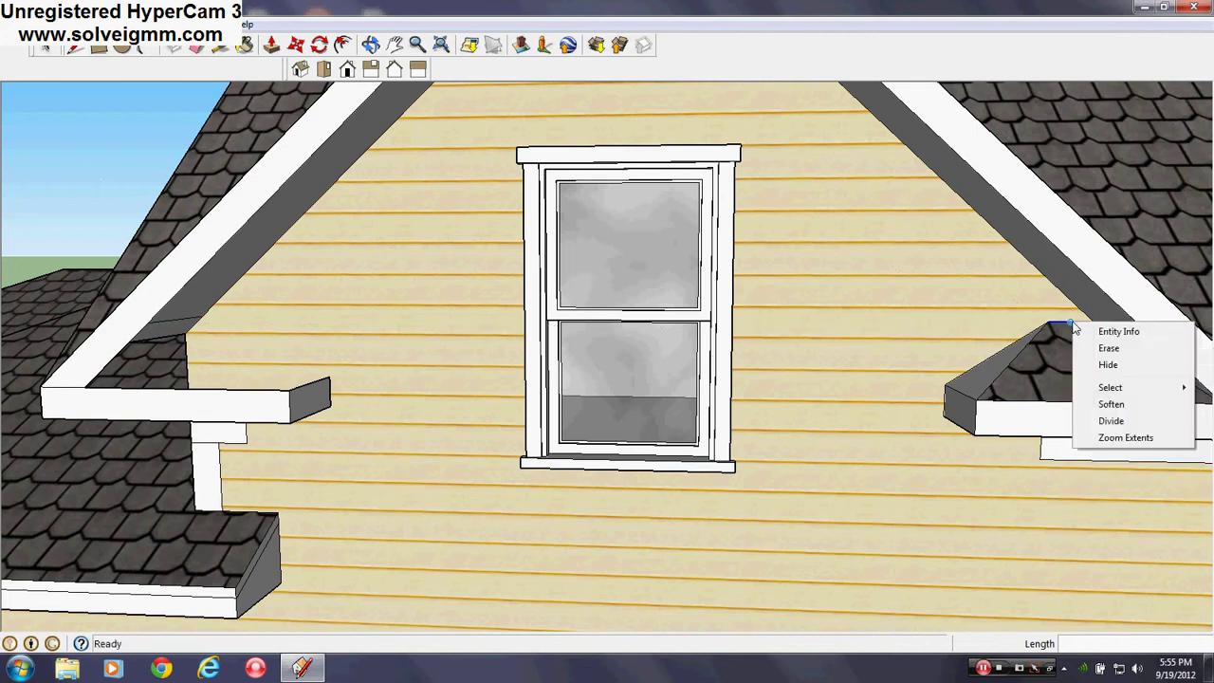
{"action": "left_click", "coordinate": [945, 286]}
{"action": "left_click", "coordinate": [296, 44]}
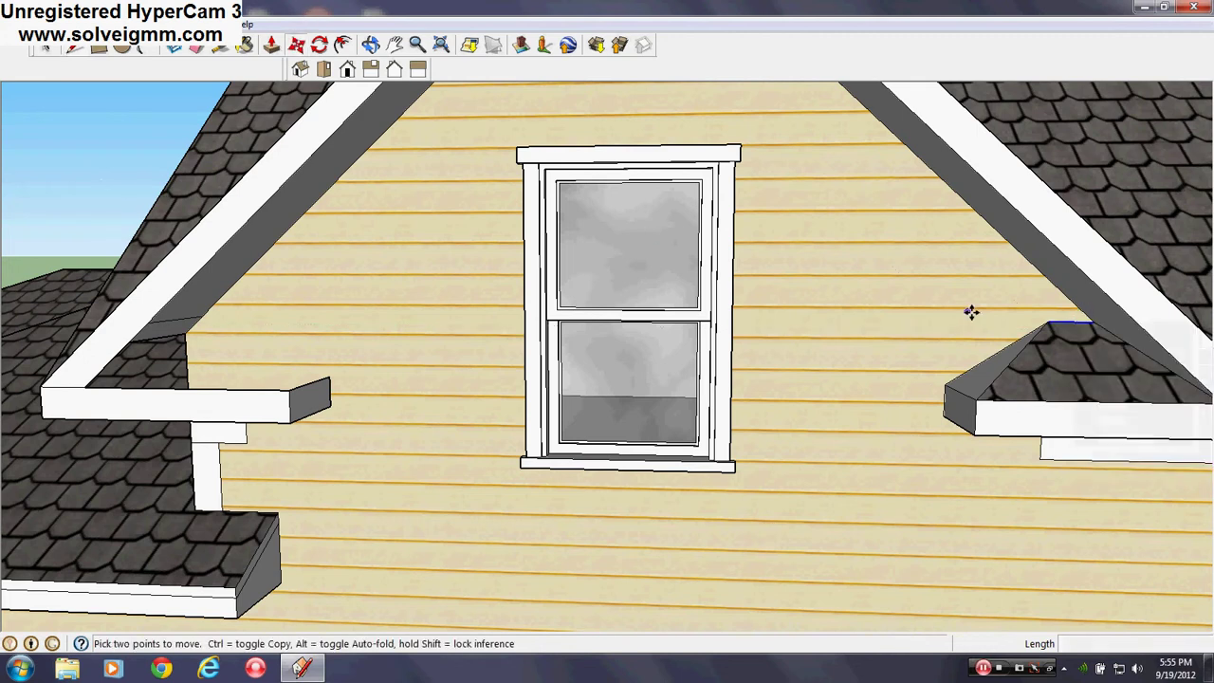
{"action": "left_click", "coordinate": [1050, 325]}
{"action": "key", "text": "ctrl"}
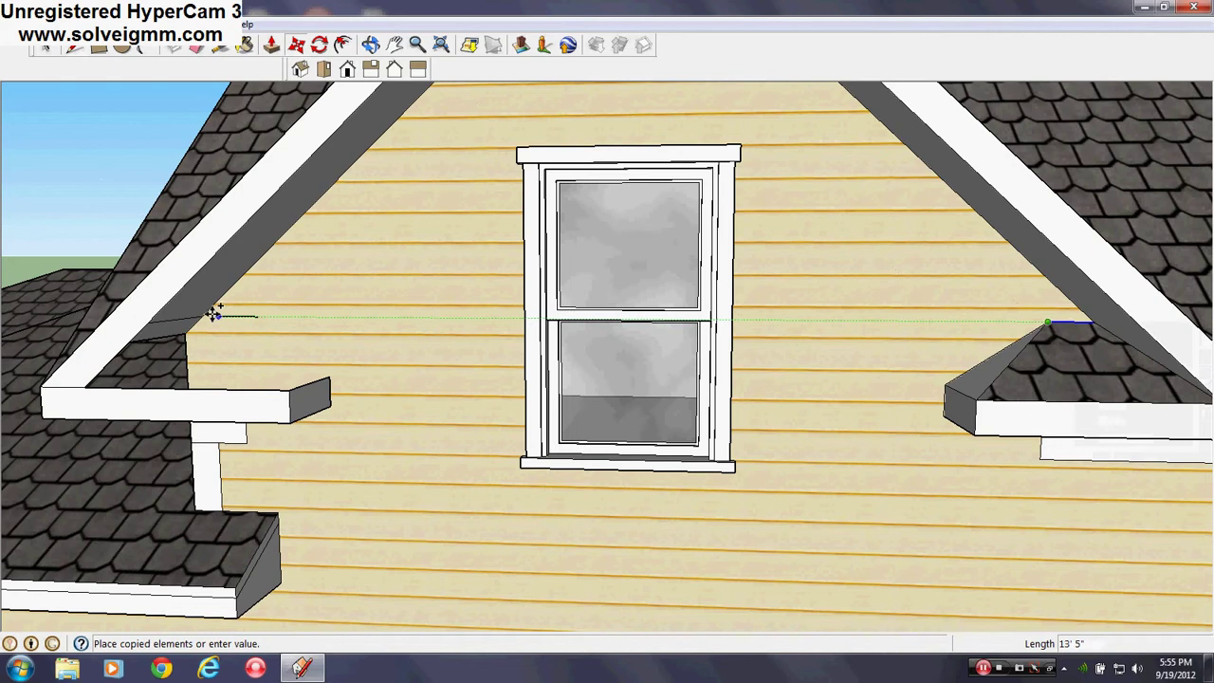
{"action": "left_click", "coordinate": [207, 317]}
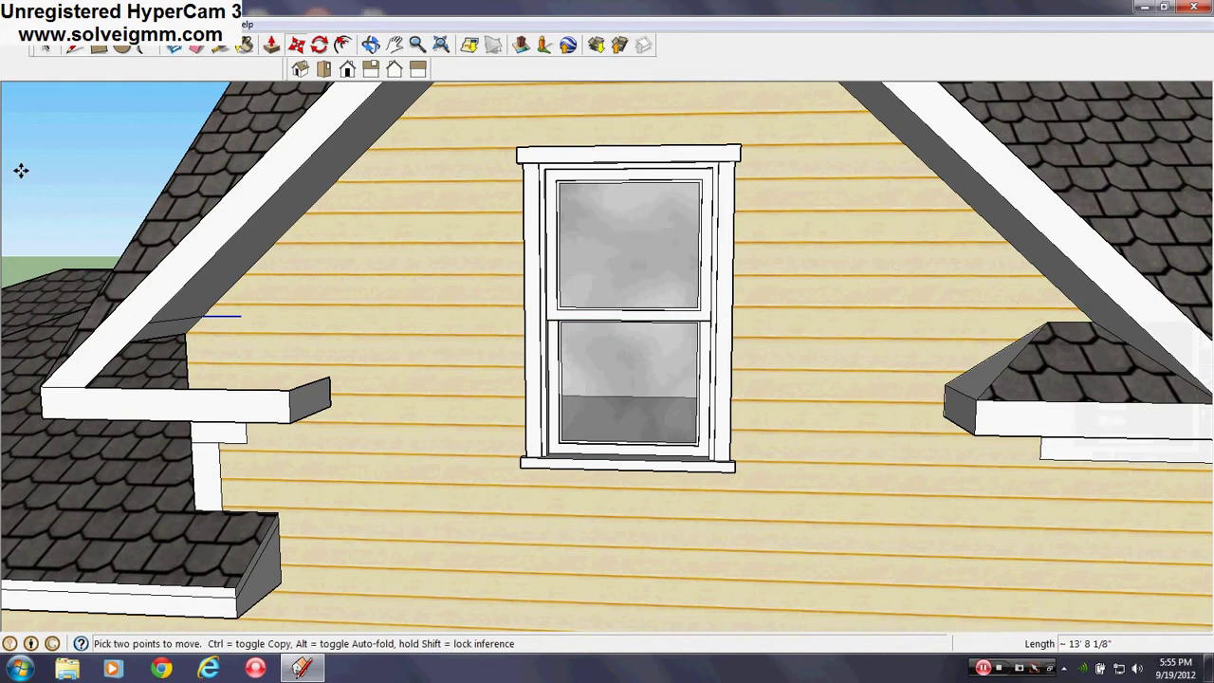
Draw a sloped line from the copied edge's outer end to the short return's back corner, and erase the guide line on the soffit
{"action": "left_click", "coordinate": [76, 46]}
{"action": "left_click", "coordinate": [241, 317]}
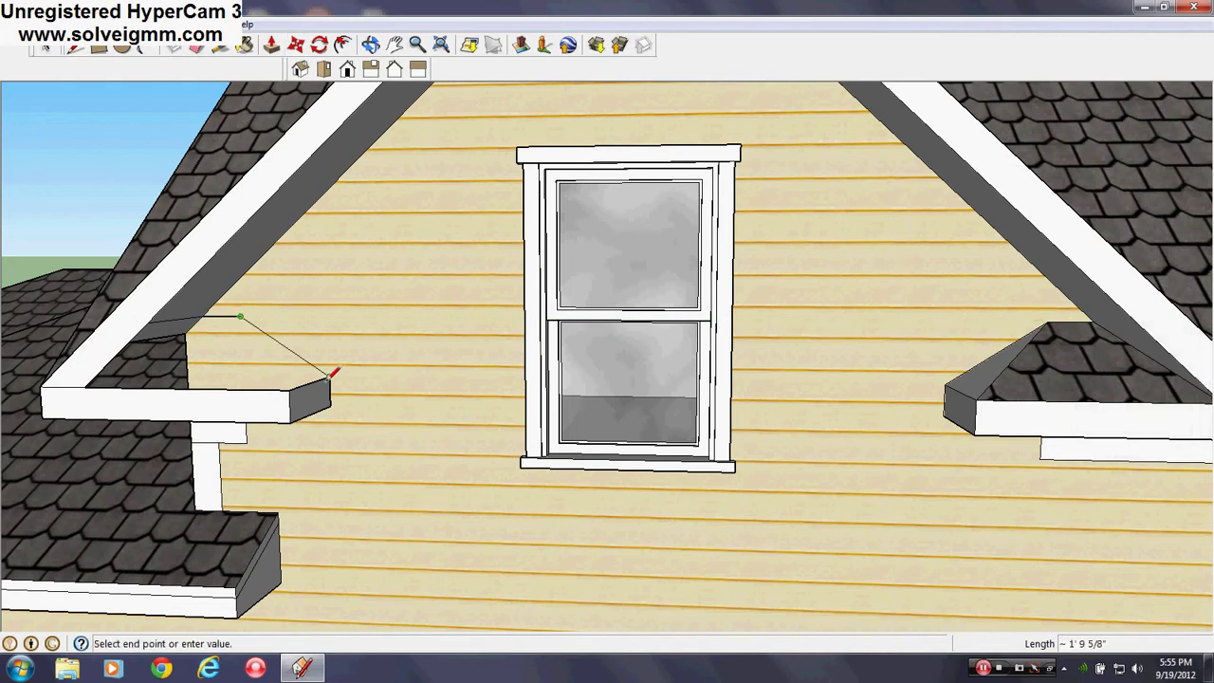
{"action": "left_click", "coordinate": [332, 373]}
{"action": "right_click", "coordinate": [187, 320]}
{"action": "left_click", "coordinate": [211, 347]}
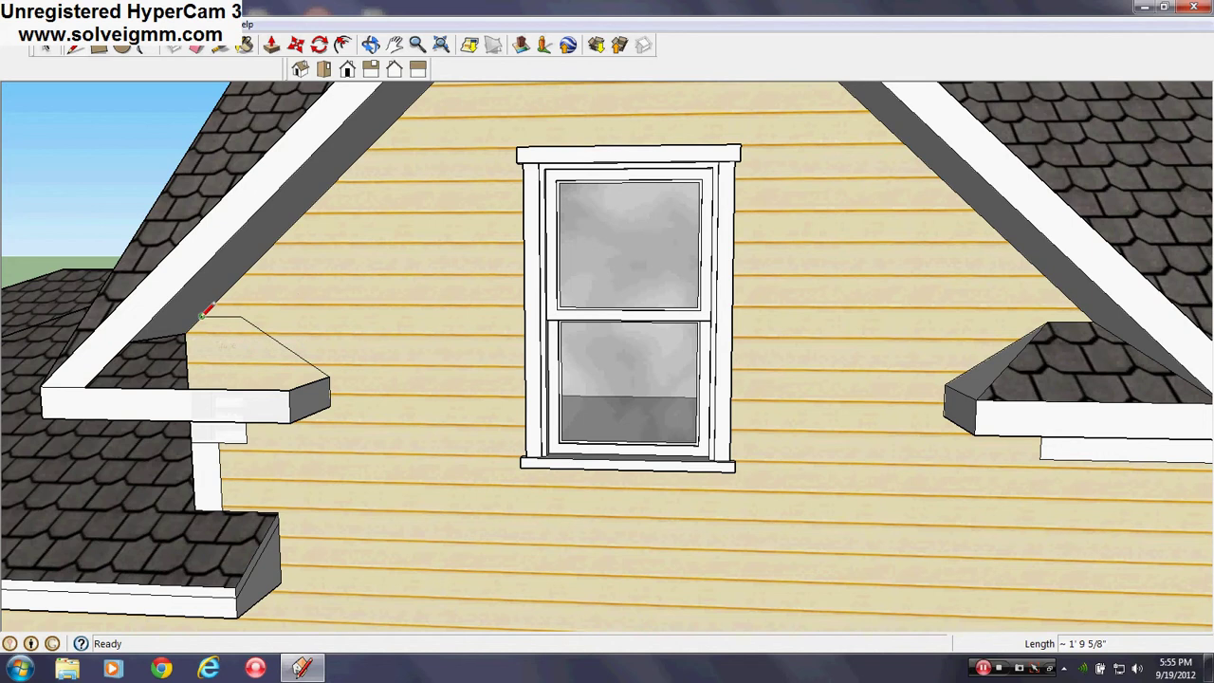
Outline a 6" wide corner board on the white side wall, from beneath the eave return down to the lower roof
{"action": "middle_click_drag", "start_coordinate": [228, 412], "coordinate": [146, 335]}
{"action": "scroll", "coordinate": [146, 335], "scroll_direction": "up", "scroll_amount": 4}
{"action": "scroll", "coordinate": [308, 351], "scroll_direction": "down", "scroll_amount": 1}
{"action": "middle_click_drag", "start_coordinate": [564, 283], "coordinate": [677, 277]}
{"action": "left_click", "coordinate": [675, 280]}
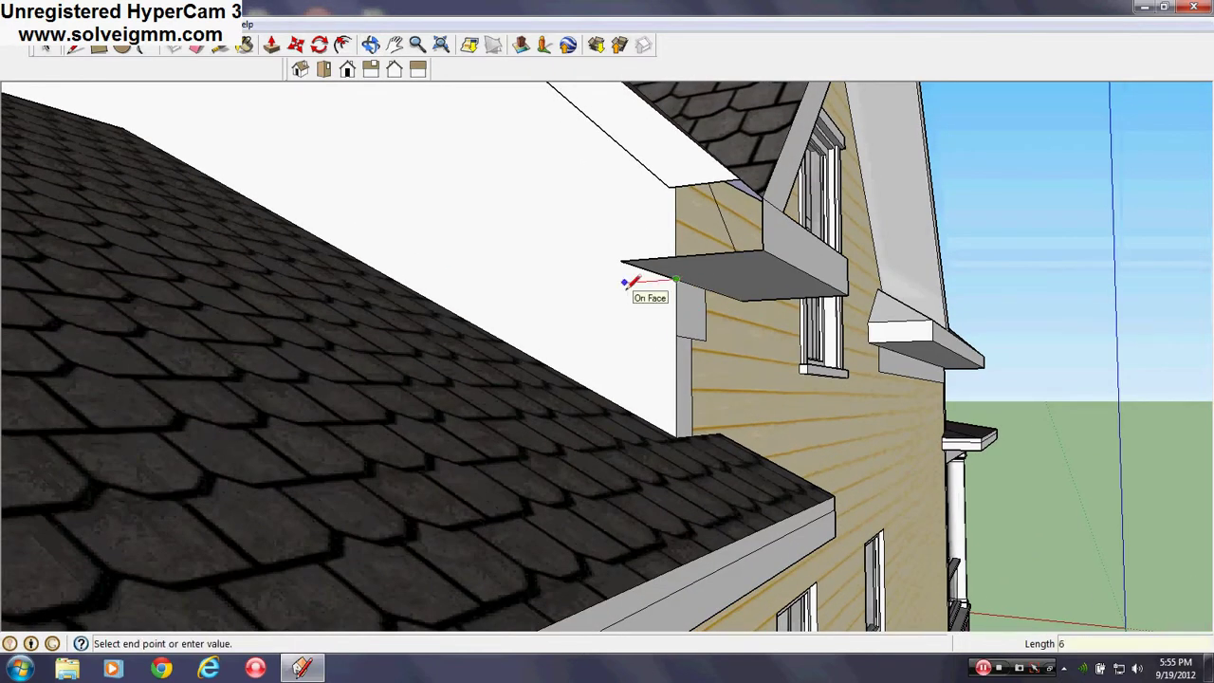
{"action": "left_click", "coordinate": [638, 281]}
{"action": "left_click", "coordinate": [638, 417]}
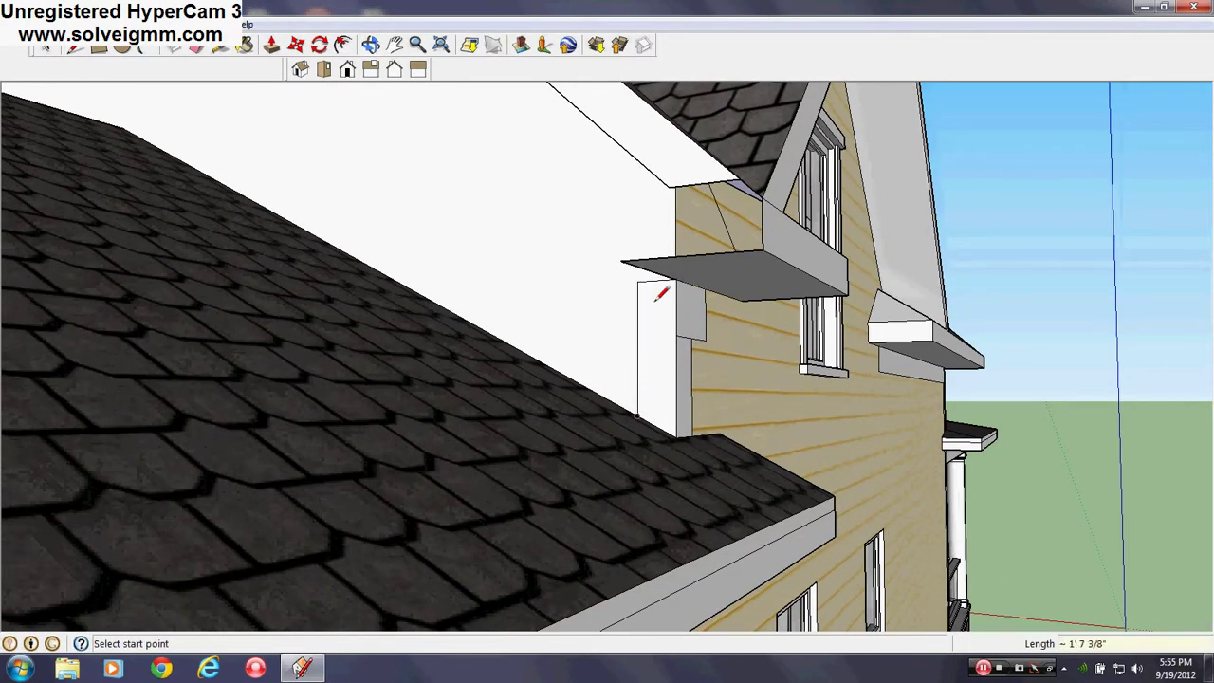
Outline an 8" high frieze block at the top of the side wall's corner board, and erase the board's line crossing it
{"action": "middle_click_drag", "start_coordinate": [658, 266], "coordinate": [619, 270]}
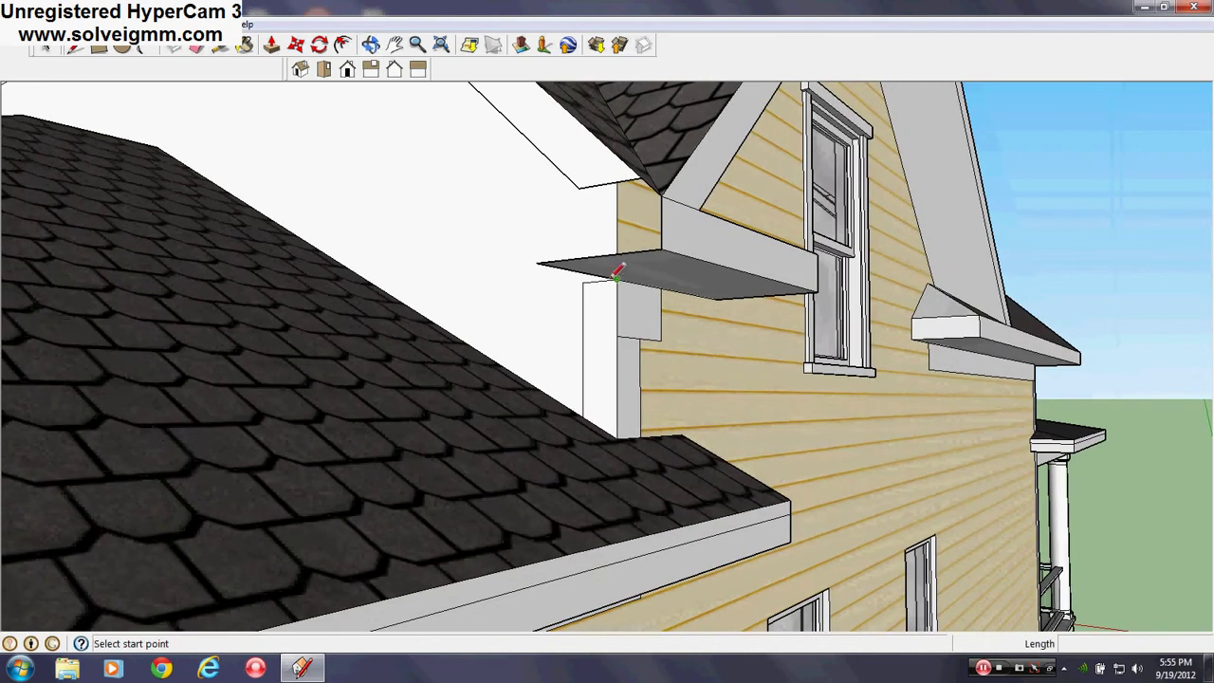
{"action": "left_click", "coordinate": [617, 337]}
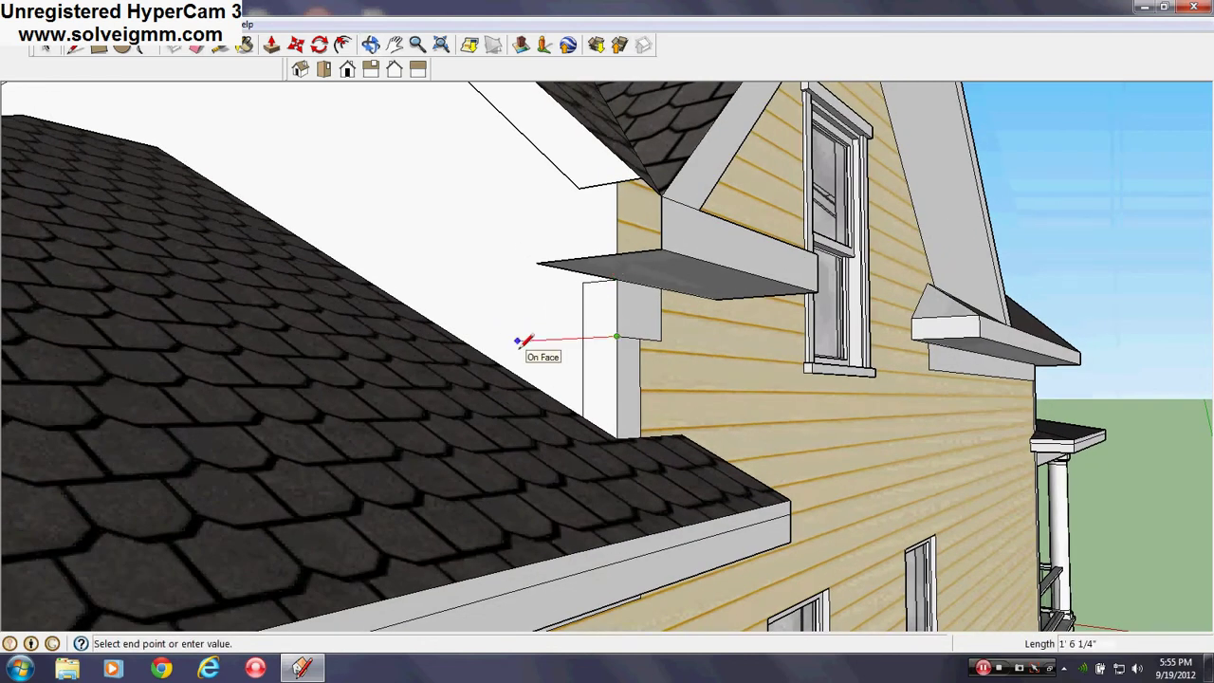
{"action": "left_click", "coordinate": [550, 339]}
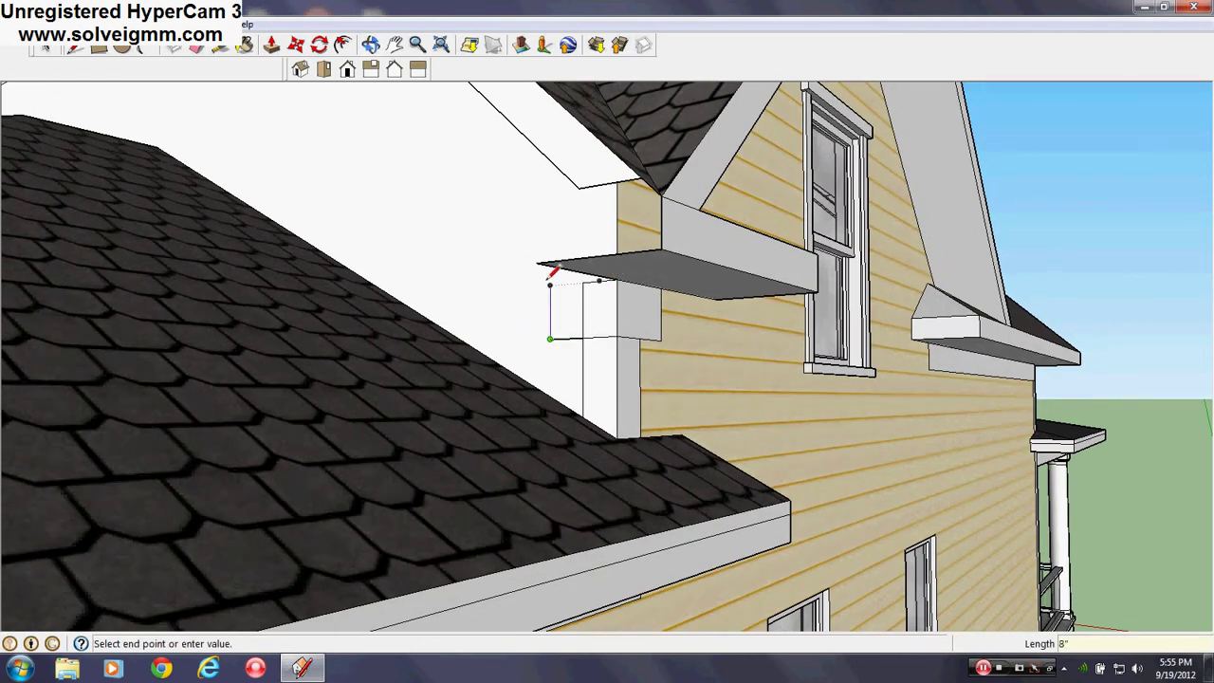
{"action": "right_click", "coordinate": [583, 313]}
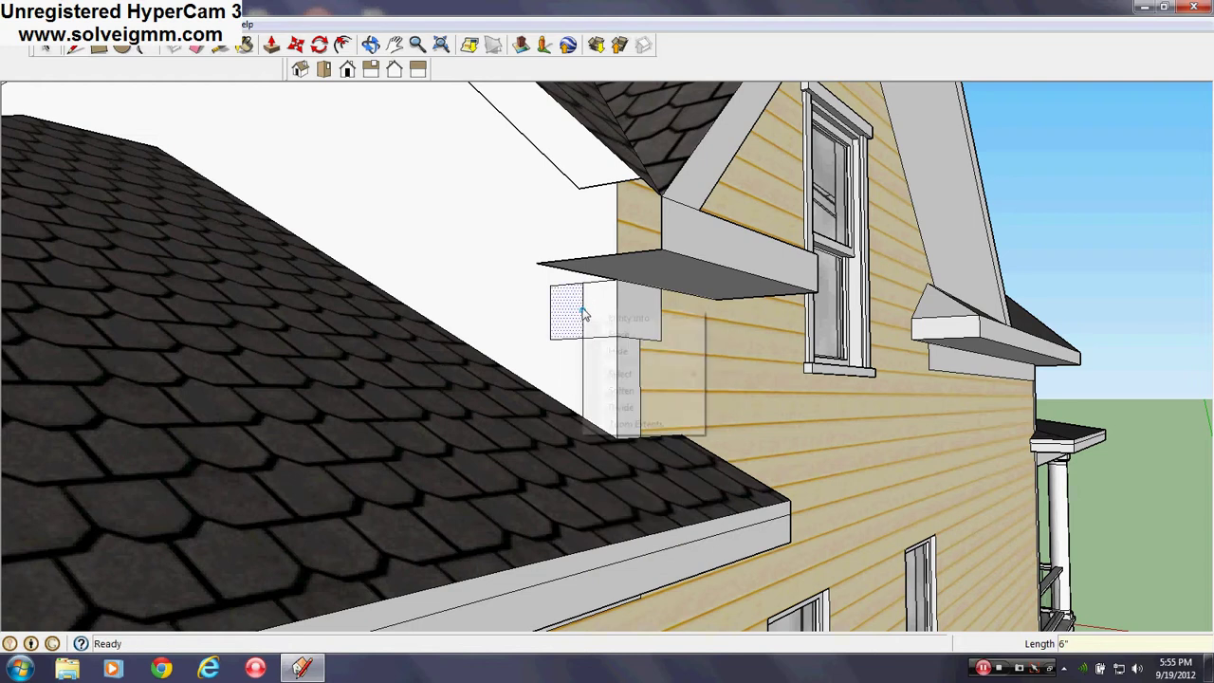
{"action": "left_click", "coordinate": [607, 332]}
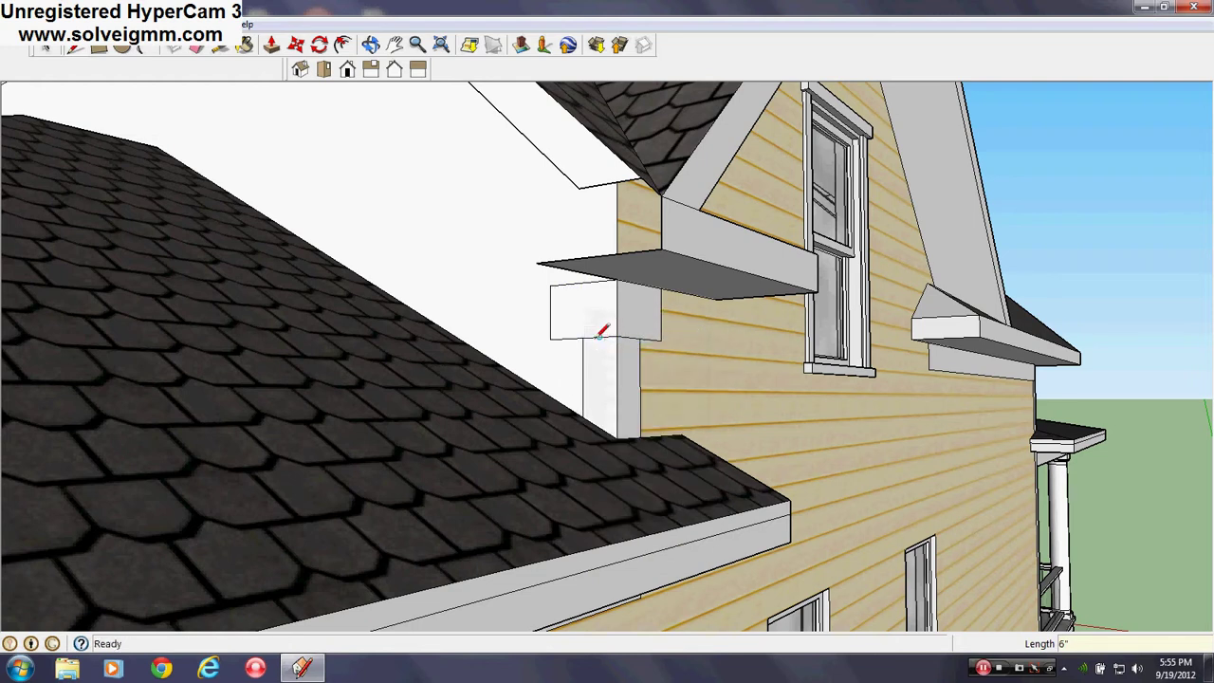
Draw a vertical line about 2' 1 1/2" long on the side wall, from the frieze block's upper corner to the rake soffit
{"action": "middle_click_drag", "start_coordinate": [600, 332], "coordinate": [679, 217]}
{"action": "left_click", "coordinate": [697, 375]}
{"action": "left_click", "coordinate": [784, 252]}
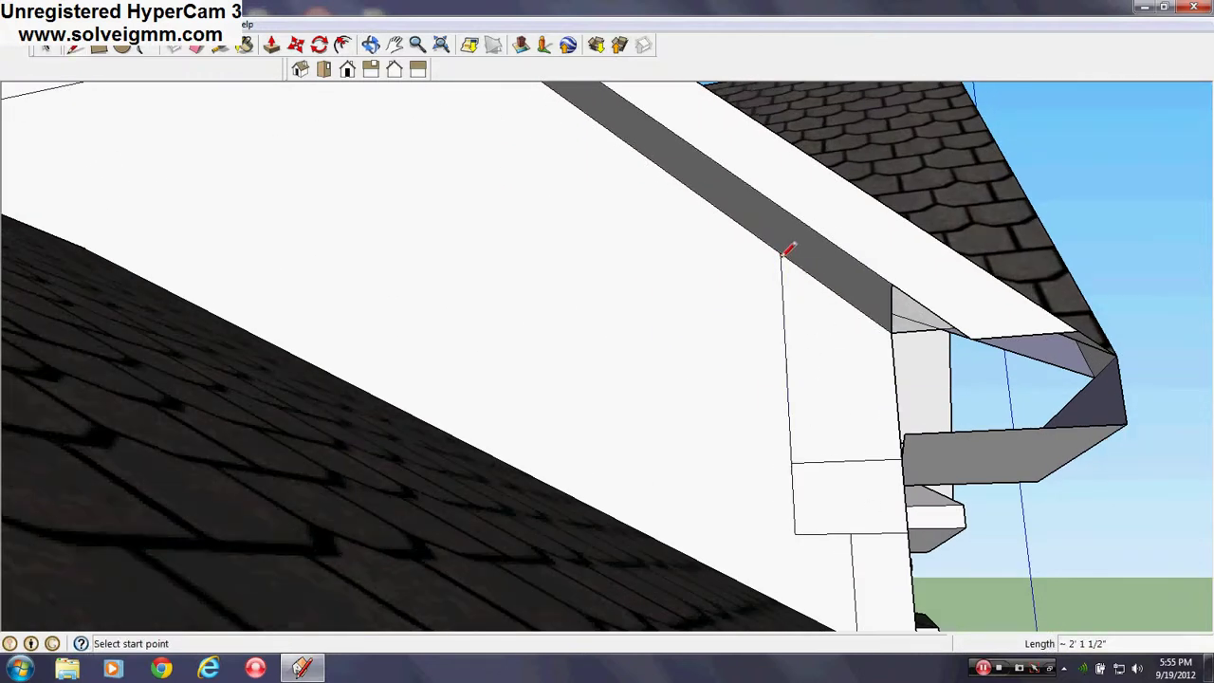
Try to erase the wall's corner edge above the short eave return
{"action": "middle_click_drag", "start_coordinate": [784, 253], "coordinate": [786, 395]}
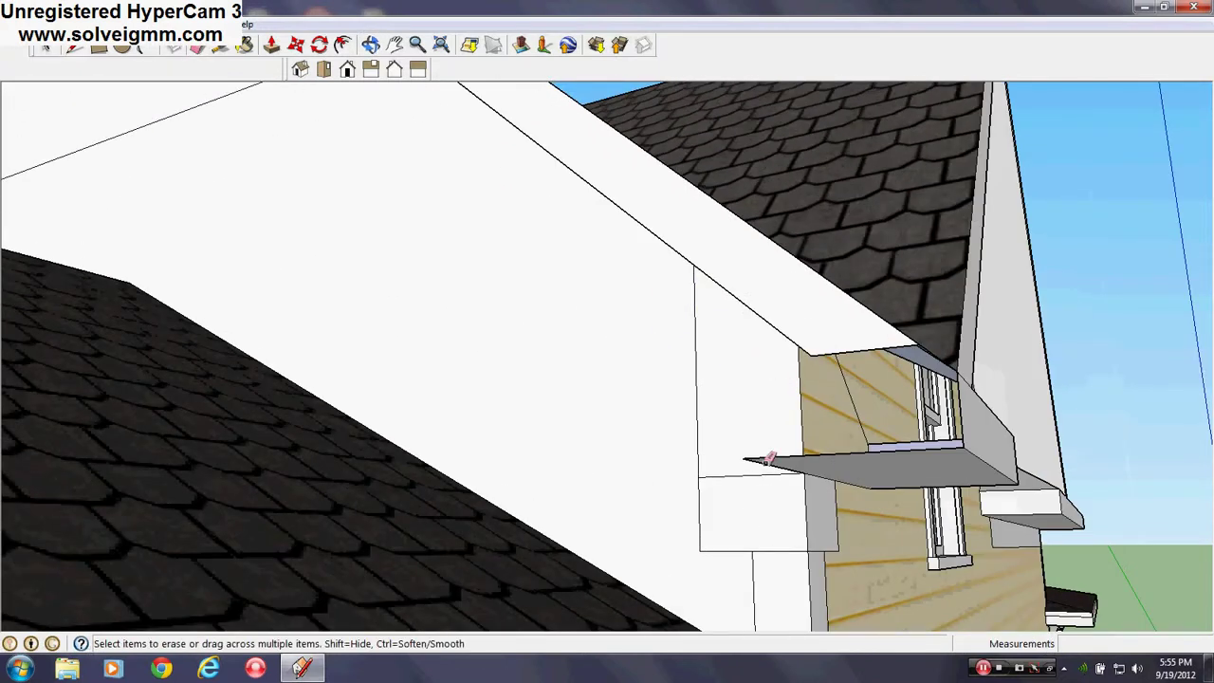
{"action": "middle_click_drag", "start_coordinate": [772, 455], "coordinate": [341, 607]}
{"action": "key", "text": "e"}
{"action": "scroll", "coordinate": [556, 496], "scroll_direction": "down", "scroll_amount": 3}
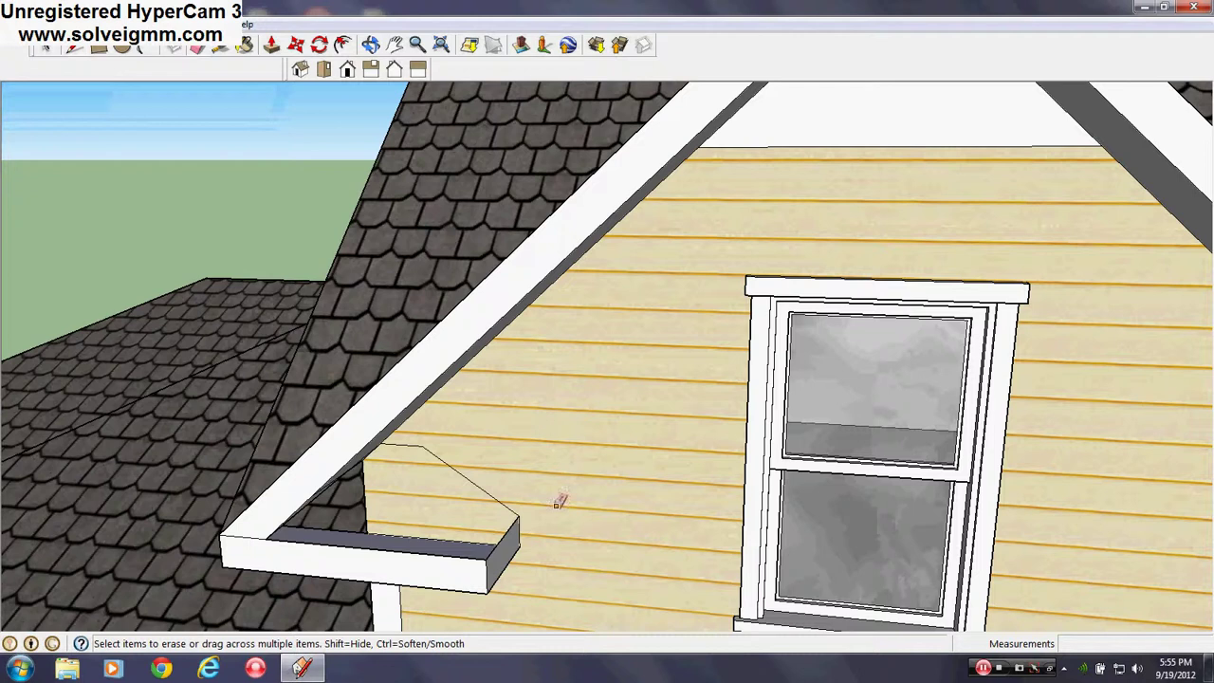
{"action": "scroll", "coordinate": [426, 455], "scroll_direction": "up", "scroll_amount": 5}
{"action": "scroll", "coordinate": [360, 429], "scroll_direction": "down", "scroll_amount": 3}
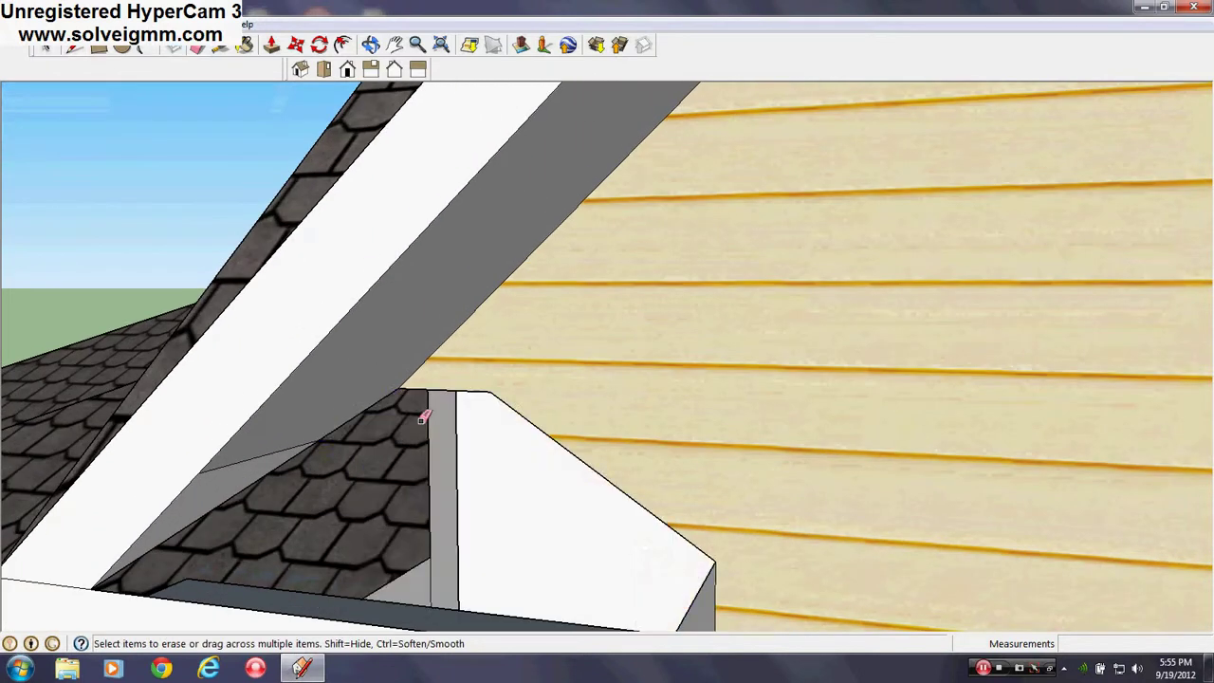
Draw a 1' 6" line across the underside of the roof overhang, from the side wall line's upper end to the outer edge
{"action": "mouse_move", "coordinate": [426, 412]}
{"action": "middle_mouse_down"}
{"action": "mouse_move", "coordinate": [882, 290]}
{"action": "mouse_move", "coordinate": [1082, 283]}
{"action": "mouse_move", "coordinate": [421, 336]}
{"action": "middle_mouse_up"}
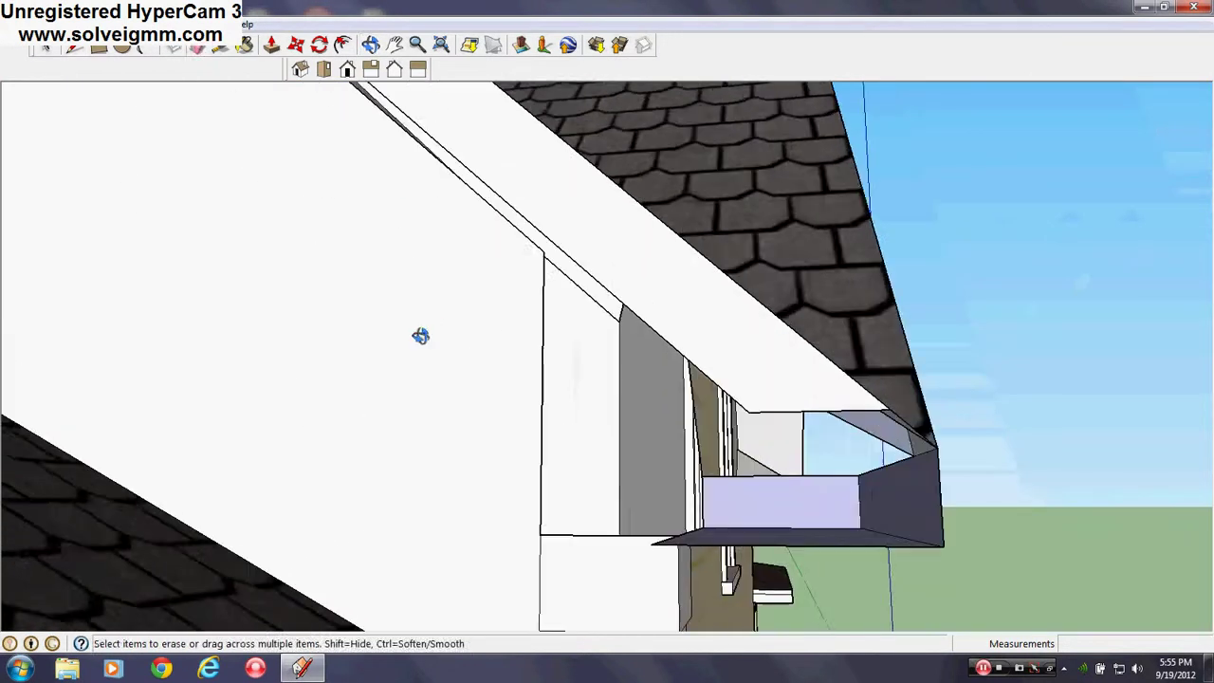
{"action": "scroll", "coordinate": [421, 335], "scroll_direction": "up", "scroll_amount": 3}
{"action": "left_click", "coordinate": [76, 46]}
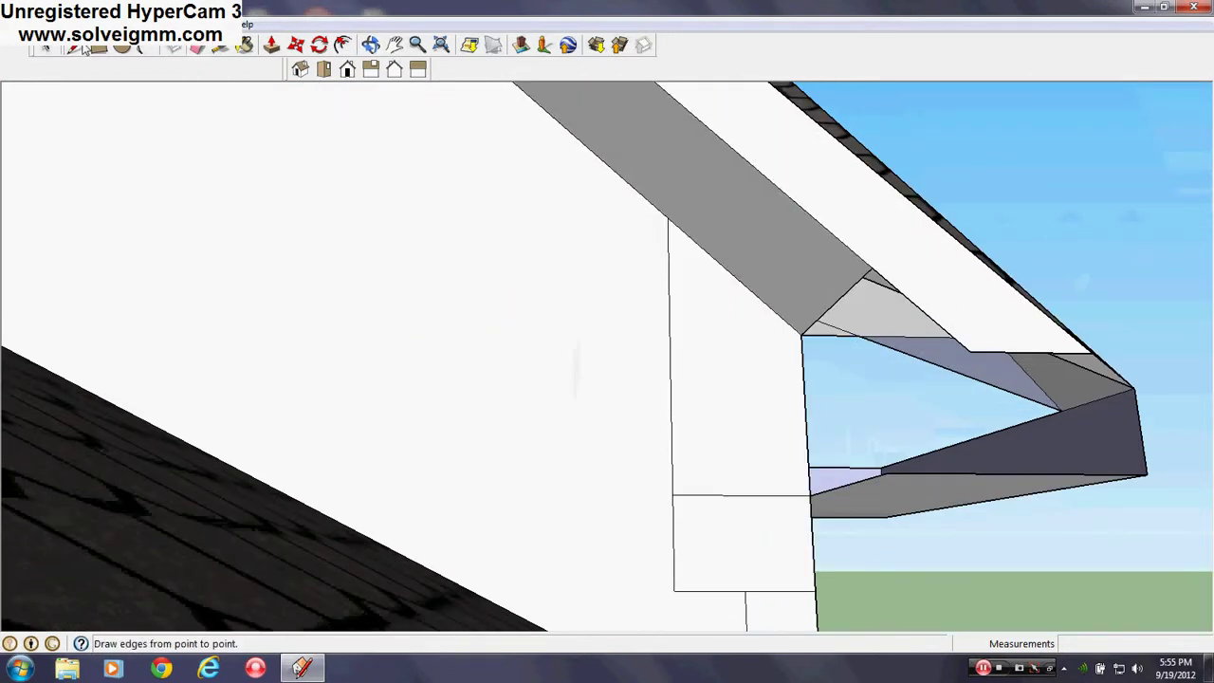
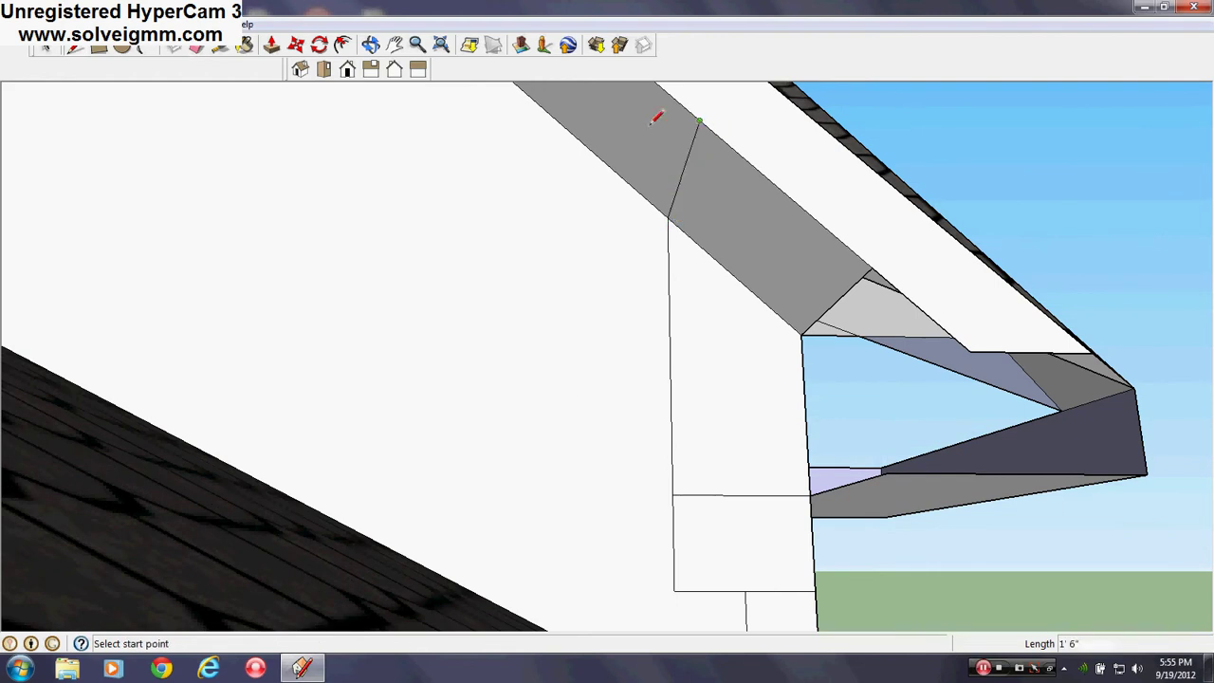
Erase the wall's corner edge above the short eave return and the leftover soffit pieces around the opening
{"action": "key", "text": "e"}
{"action": "mouse_move", "coordinate": [802, 345]}
{"action": "middle_mouse_down"}
{"action": "mouse_move", "coordinate": [209, 490]}
{"action": "mouse_move", "coordinate": [320, 447]}
{"action": "middle_mouse_up"}
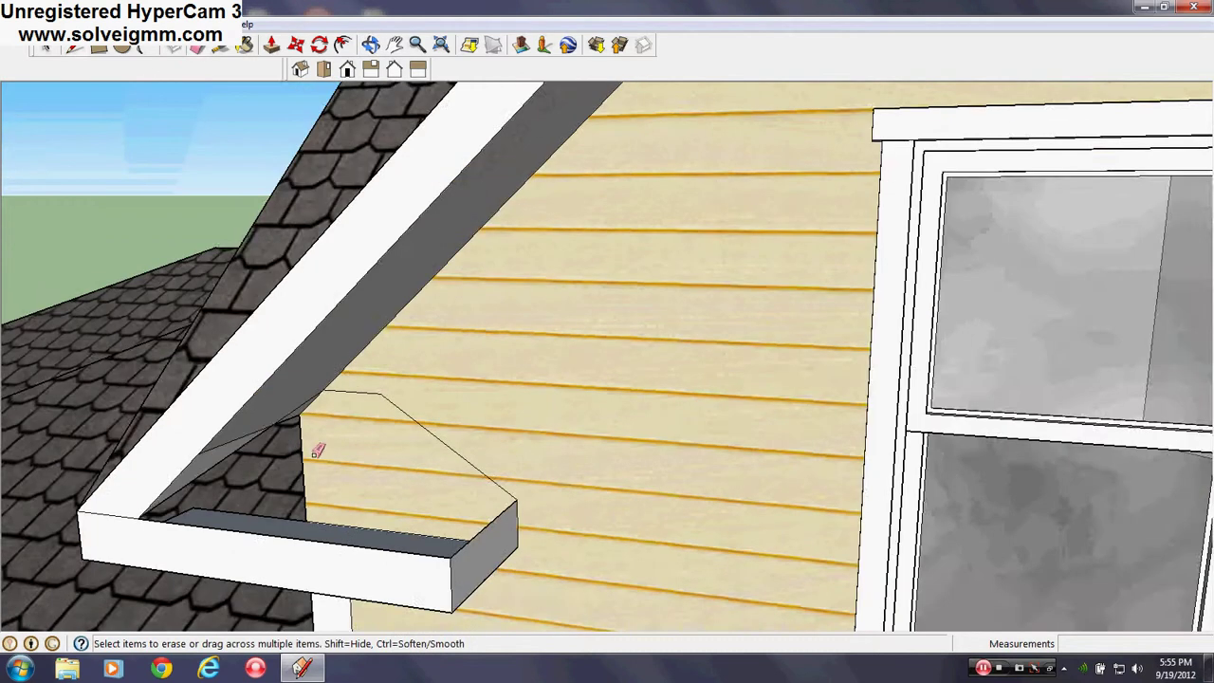
{"action": "scroll", "coordinate": [303, 408], "scroll_direction": "up", "scroll_amount": 2}
{"action": "left_click", "coordinate": [295, 406]}
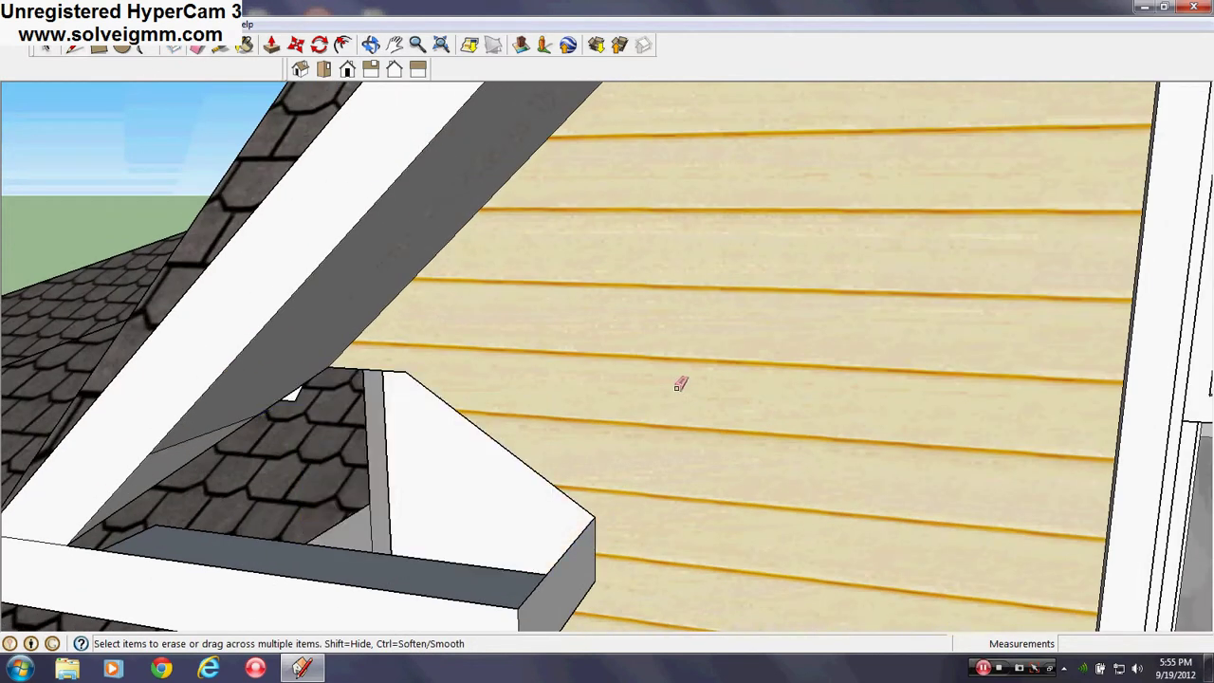
{"action": "mouse_move", "coordinate": [680, 382]}
{"action": "middle_mouse_down"}
{"action": "mouse_move", "coordinate": [423, 344]}
{"action": "mouse_move", "coordinate": [309, 234]}
{"action": "mouse_move", "coordinate": [975, 288]}
{"action": "mouse_move", "coordinate": [766, 432]}
{"action": "middle_mouse_up"}
{"action": "left_click_drag", "start_coordinate": [887, 411], "coordinate": [897, 415]}
{"action": "mouse_move", "coordinate": [851, 344]}
{"action": "middle_mouse_down"}
{"action": "mouse_move", "coordinate": [615, 284]}
{"action": "mouse_move", "coordinate": [246, 385]}
{"action": "middle_mouse_up"}
{"action": "scroll", "coordinate": [614, 284], "scroll_direction": "down", "scroll_amount": 5}
{"action": "scroll", "coordinate": [142, 362], "scroll_direction": "up", "scroll_amount": 3}
{"action": "scroll", "coordinate": [143, 361], "scroll_direction": "up", "scroll_amount": 2}
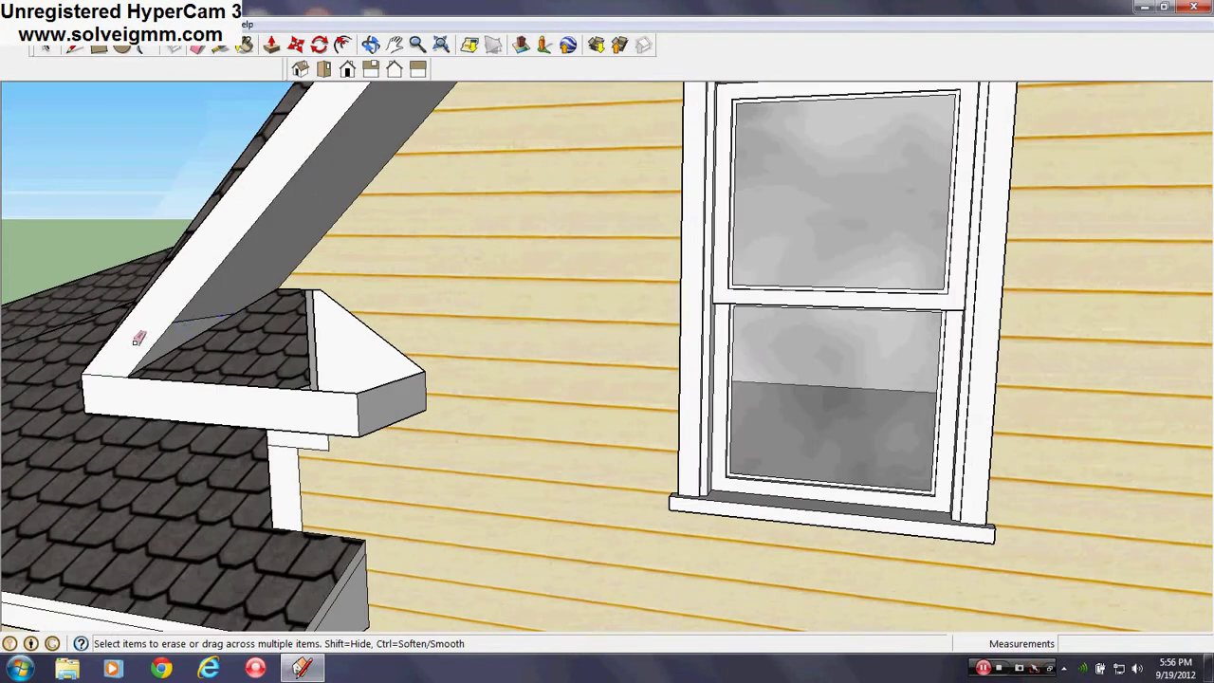
Draw the hip line from the copied edge's outer end to the short return's front corner, filling in the small roof's faces
{"action": "left_click", "coordinate": [79, 47]}
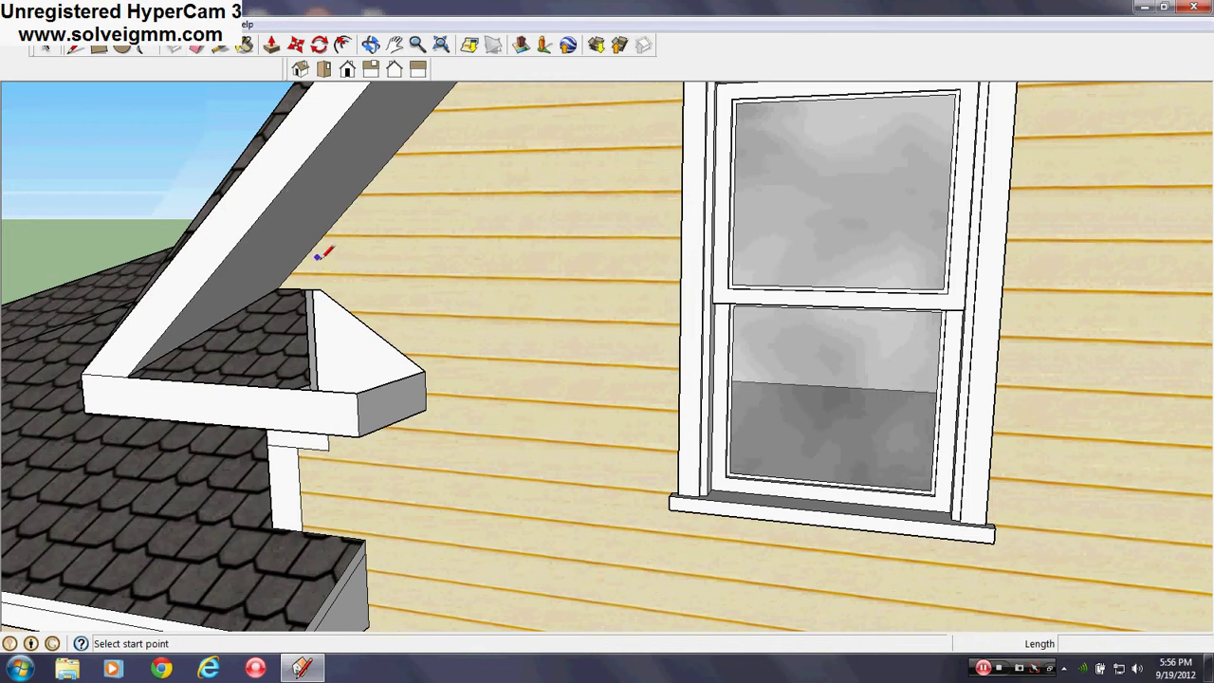
{"action": "left_click", "coordinate": [359, 392]}
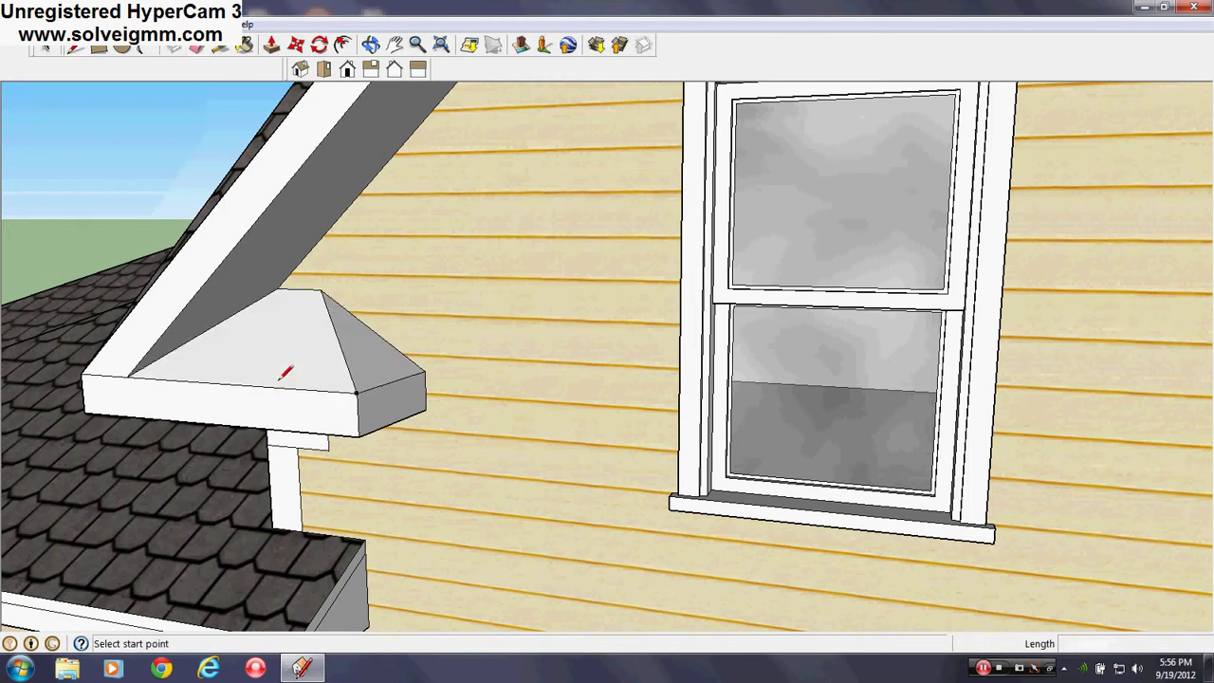
Sample the white trim material Color_001 from the frieze board below the lower roof for use on the short eave return
{"action": "scroll", "coordinate": [290, 370], "scroll_direction": "down", "scroll_amount": 5}
{"action": "middle_click_drag", "start_coordinate": [319, 379], "coordinate": [453, 242]}
{"action": "scroll", "coordinate": [433, 287], "scroll_direction": "up", "scroll_amount": 2}
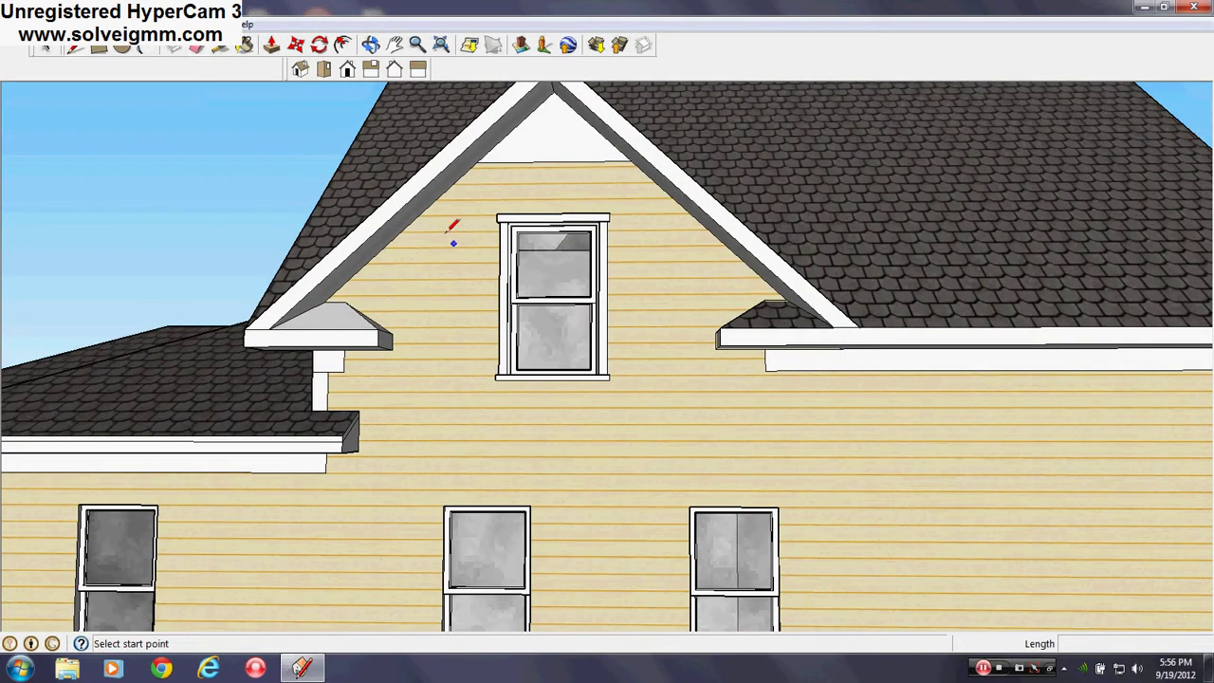
{"action": "left_click", "coordinate": [244, 46]}
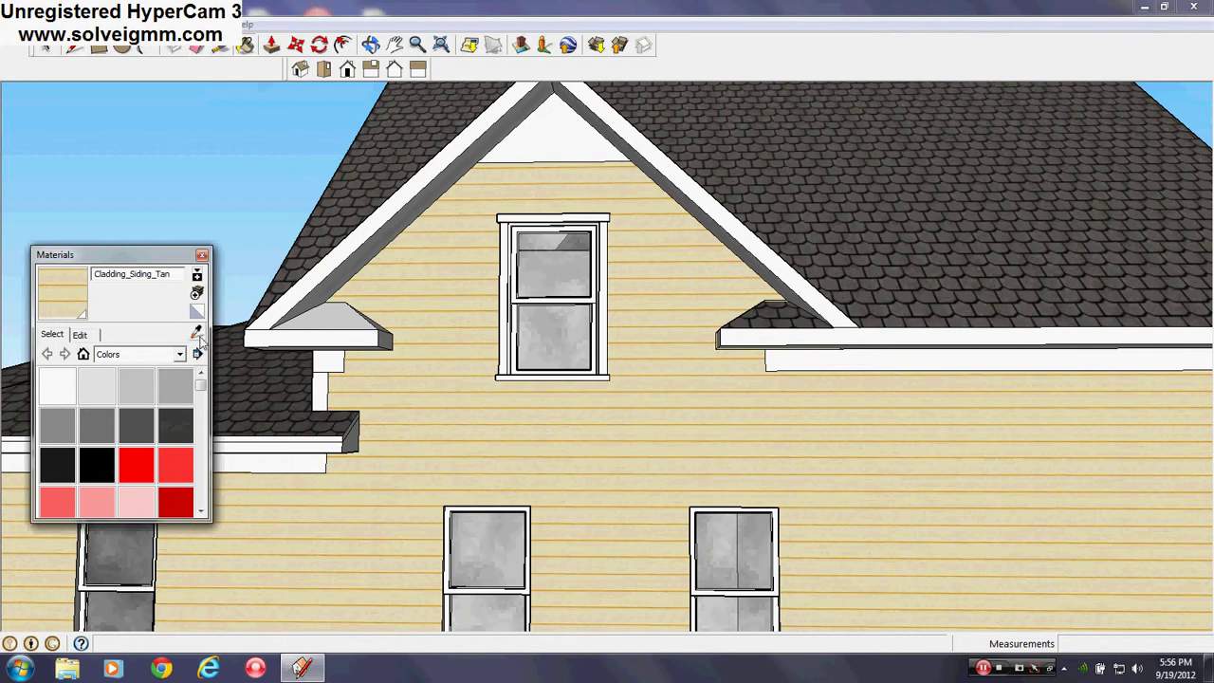
{"action": "left_click", "coordinate": [296, 457]}
{"action": "middle_click_drag", "start_coordinate": [296, 455], "coordinate": [277, 402]}
{"action": "scroll", "coordinate": [236, 346], "scroll_direction": "up", "scroll_amount": 4}
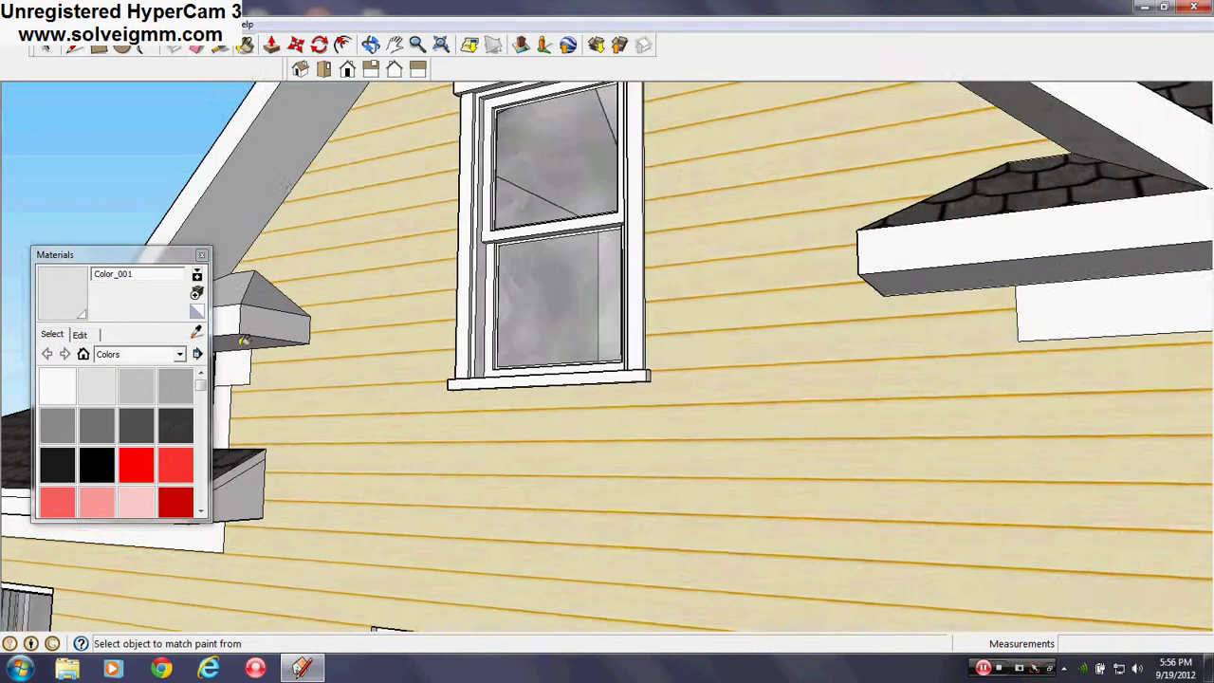
{"action": "middle_click_drag", "start_coordinate": [237, 345], "coordinate": [426, 365]}
{"action": "scroll", "coordinate": [395, 354], "scroll_direction": "up", "scroll_amount": 2}
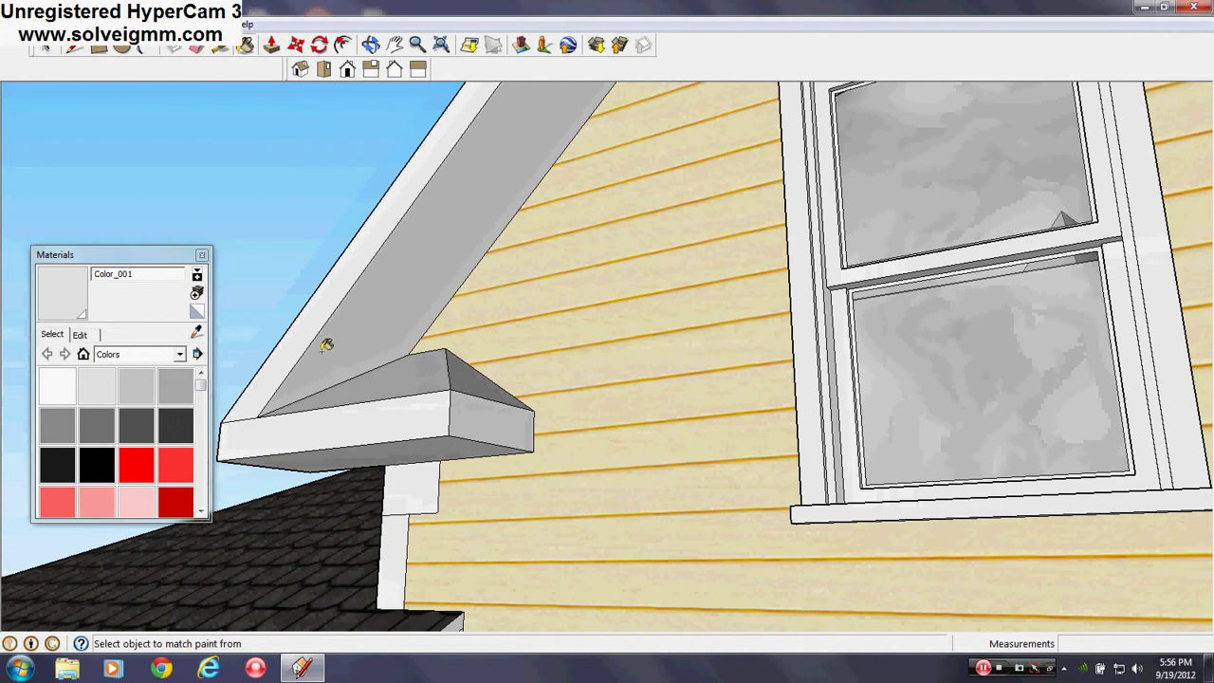
Sample the dark roofing shingle material from the adjacent roof and paint the small roof return at the side gable's left eave
{"action": "mouse_move", "coordinate": [353, 353]}
{"action": "middle_mouse_down"}
{"action": "mouse_move", "coordinate": [731, 412]}
{"action": "mouse_move", "coordinate": [911, 416]}
{"action": "middle_mouse_up"}
{"action": "scroll", "coordinate": [602, 409], "scroll_direction": "up", "scroll_amount": 2}
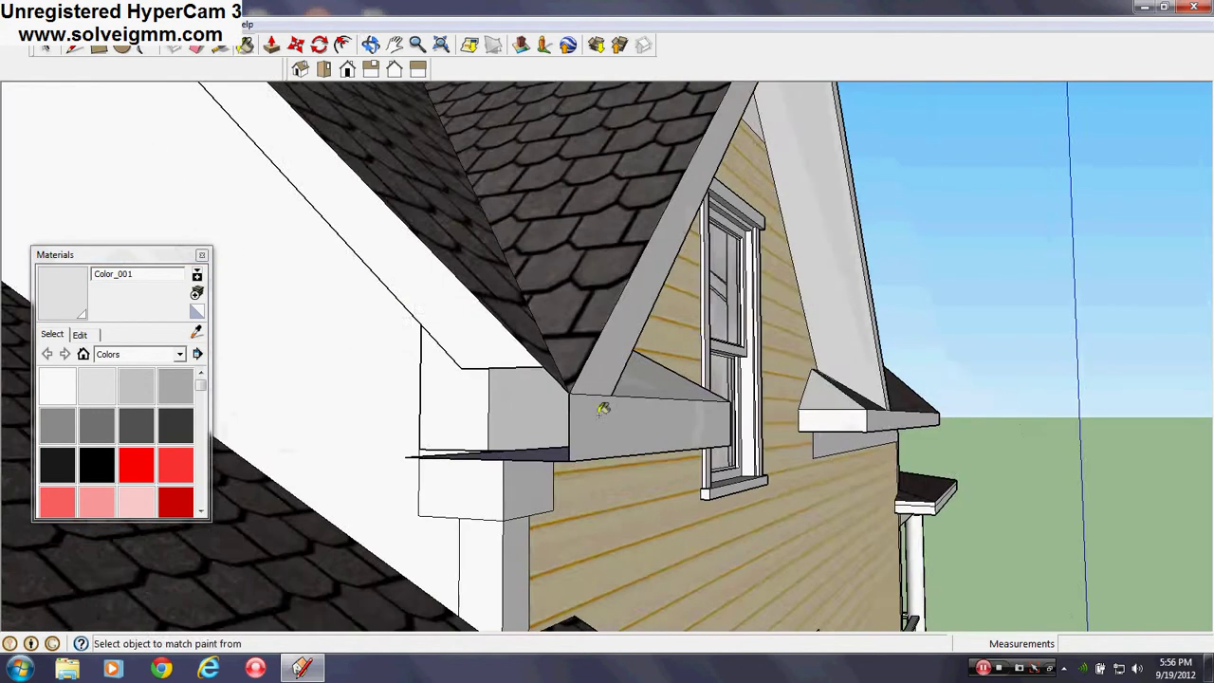
{"action": "mouse_move", "coordinate": [545, 404]}
{"action": "middle_mouse_down"}
{"action": "mouse_move", "coordinate": [651, 366]}
{"action": "mouse_move", "coordinate": [568, 347]}
{"action": "middle_mouse_up"}
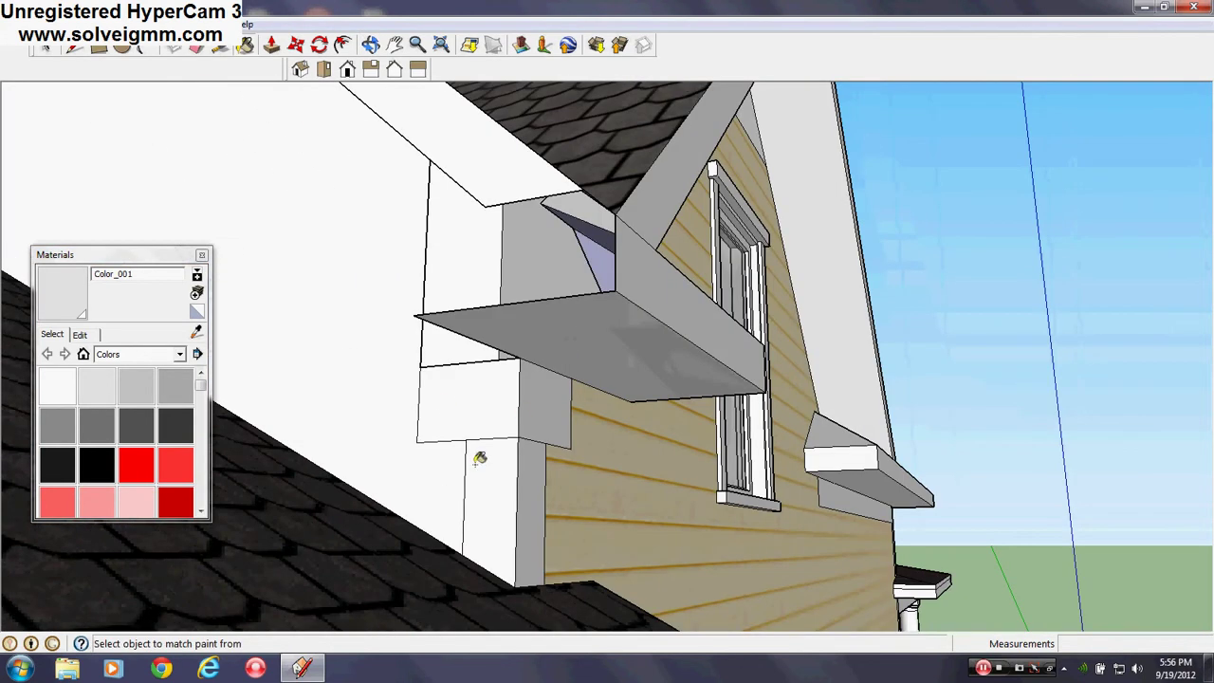
{"action": "middle_click_drag", "start_coordinate": [478, 460], "coordinate": [374, 419]}
{"action": "middle_click_drag", "start_coordinate": [568, 401], "coordinate": [127, 389]}
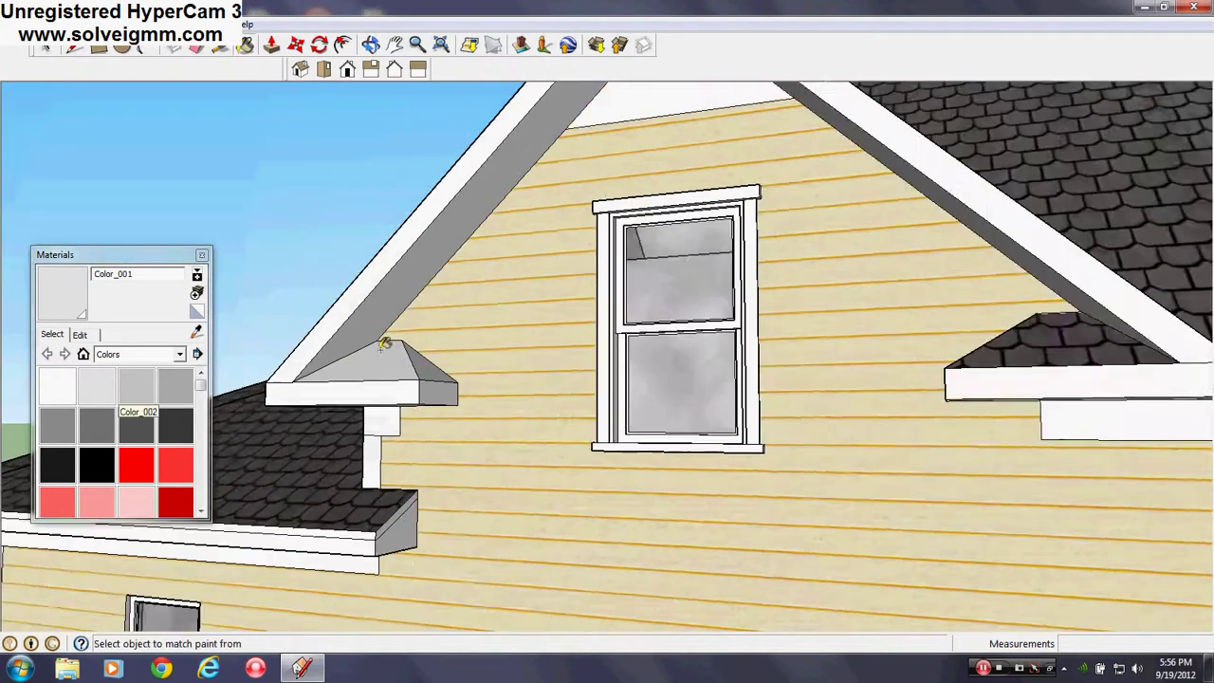
{"action": "scroll", "coordinate": [382, 345], "scroll_direction": "up", "scroll_amount": 2}
{"action": "middle_click_drag", "start_coordinate": [383, 344], "coordinate": [322, 304]}
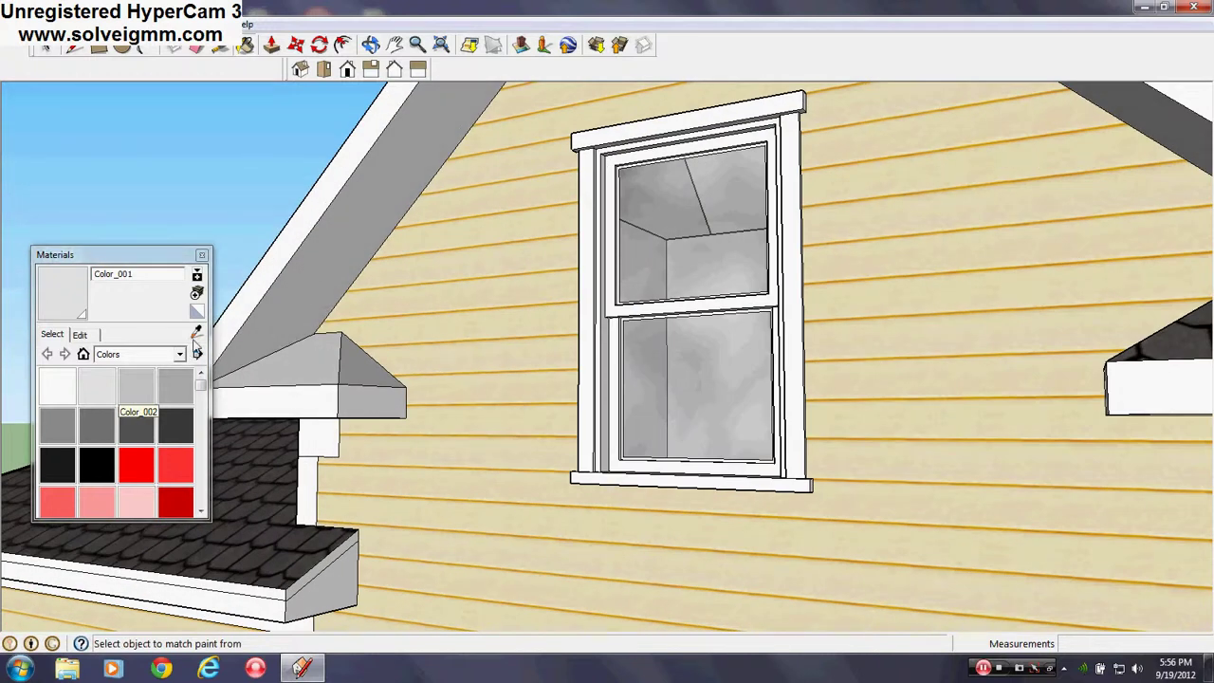
{"action": "left_click", "coordinate": [278, 445]}
{"action": "middle_click_drag", "start_coordinate": [325, 356], "coordinate": [375, 395]}
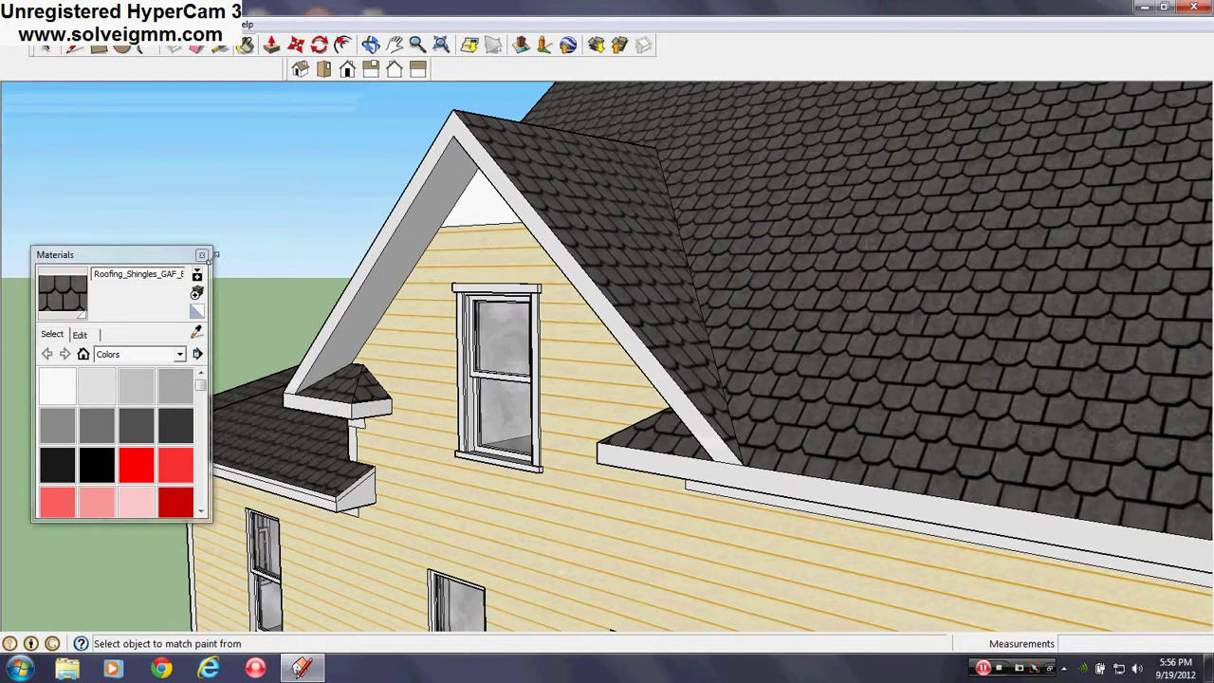
{"action": "left_click", "coordinate": [201, 256]}
Draw a dividing line along the fascia from the front corner of the house across to the side gable's far return
{"action": "left_click", "coordinate": [72, 52]}
{"action": "scroll", "coordinate": [260, 399], "scroll_direction": "down", "scroll_amount": 4}
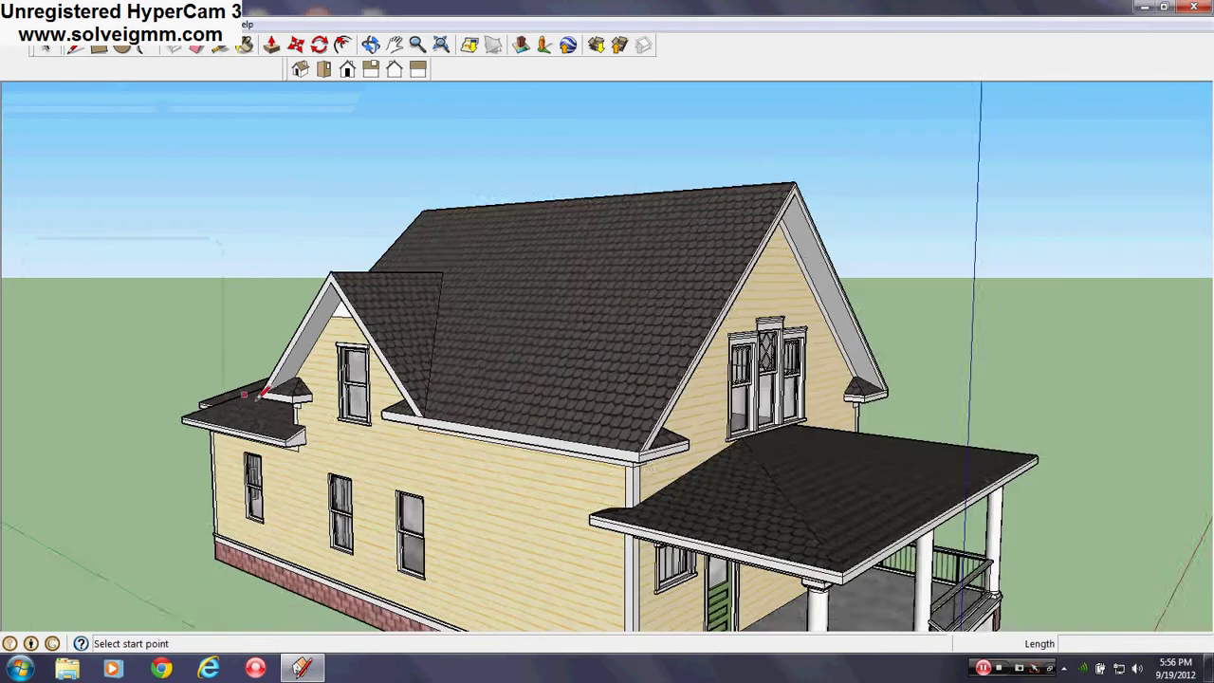
{"action": "scroll", "coordinate": [524, 464], "scroll_direction": "up", "scroll_amount": 1}
{"action": "middle_click_drag", "start_coordinate": [517, 464], "coordinate": [534, 465]}
{"action": "scroll", "coordinate": [588, 446], "scroll_direction": "up", "scroll_amount": 3}
{"action": "left_click", "coordinate": [675, 445]}
{"action": "scroll", "coordinate": [675, 446], "scroll_direction": "down", "scroll_amount": 3}
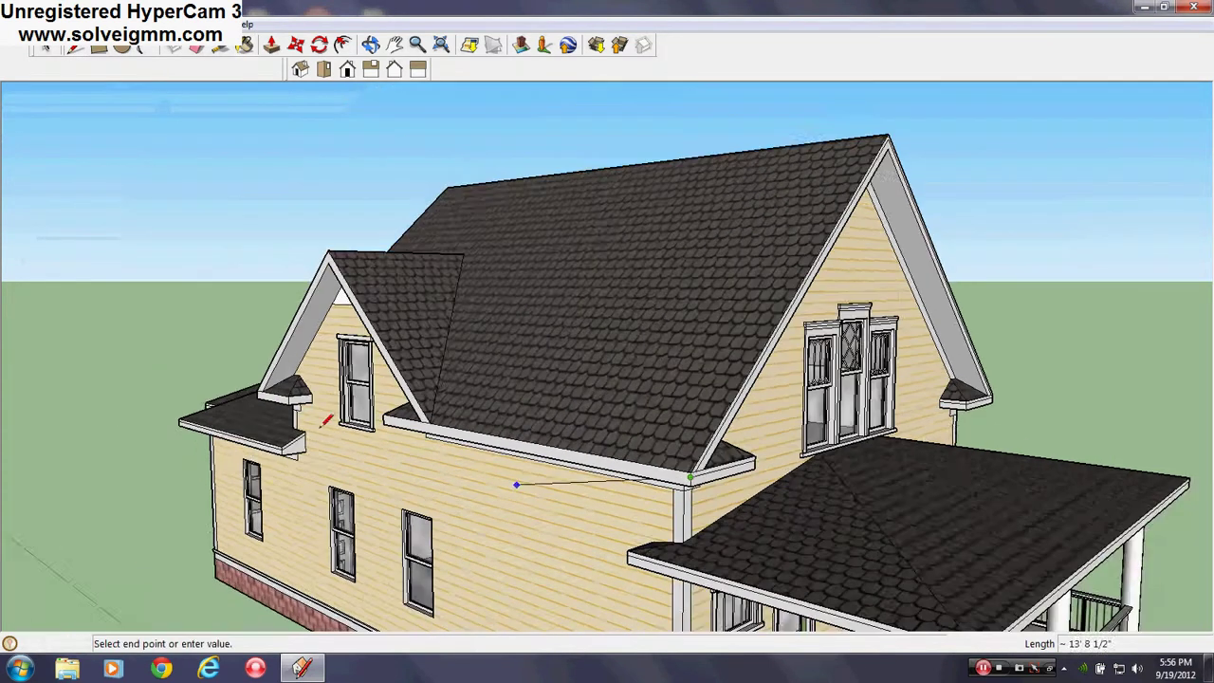
{"action": "scroll", "coordinate": [203, 360], "scroll_direction": "up", "scroll_amount": 3}
{"action": "scroll", "coordinate": [155, 366], "scroll_direction": "up", "scroll_amount": 1}
Erase the stray line overhanging past the side gable's eave and the unwanted face covering the gable
{"action": "right_click", "coordinate": [188, 389]}
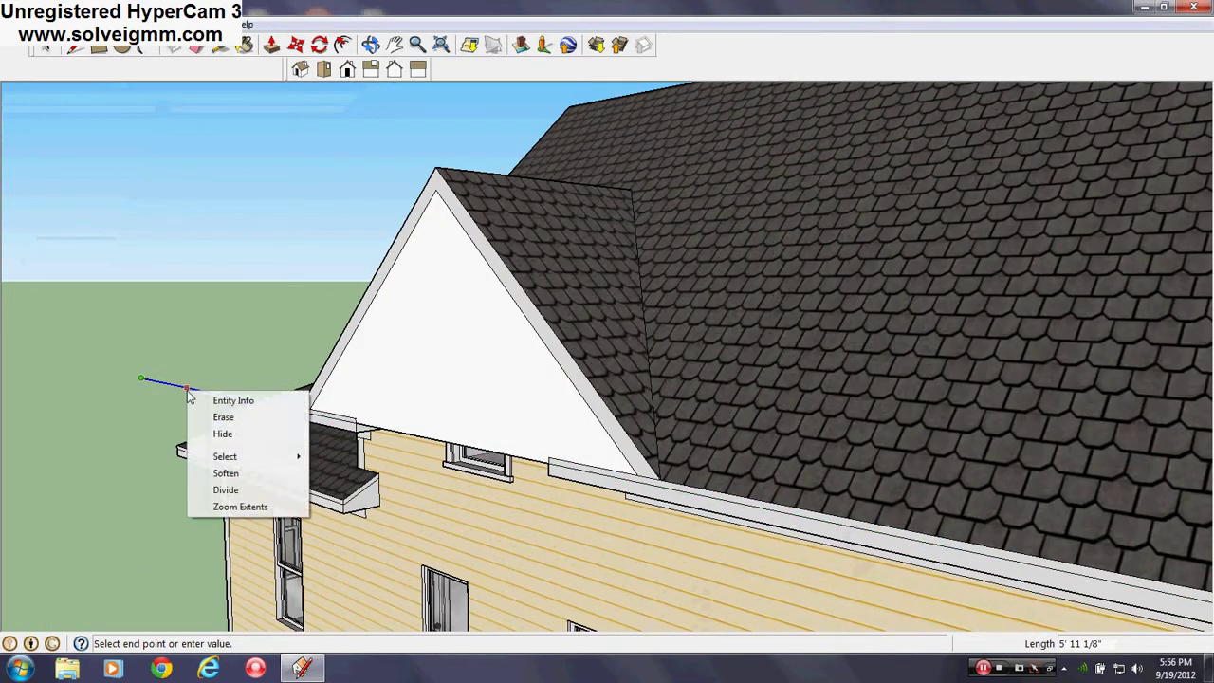
{"action": "left_click", "coordinate": [215, 417]}
{"action": "right_click", "coordinate": [403, 435]}
{"action": "left_click", "coordinate": [440, 460]}
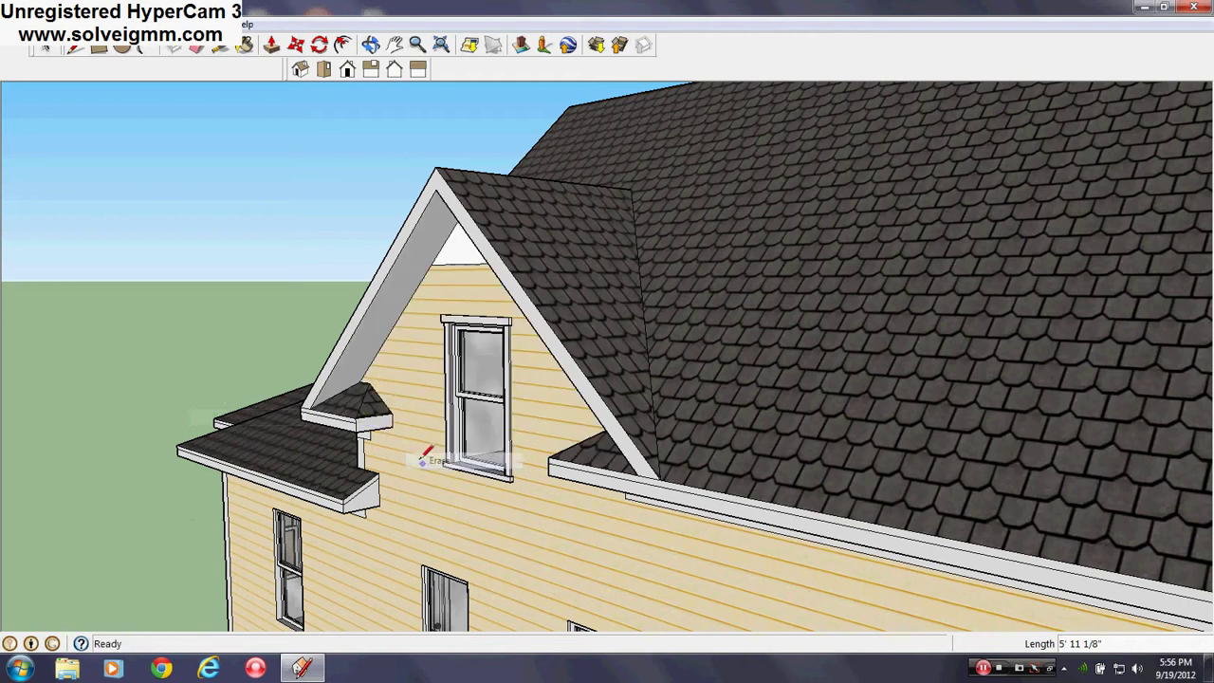
Continue the fascia dividing line around the end faces of both side gable returns
{"action": "scroll", "coordinate": [380, 422], "scroll_direction": "up", "scroll_amount": 5}
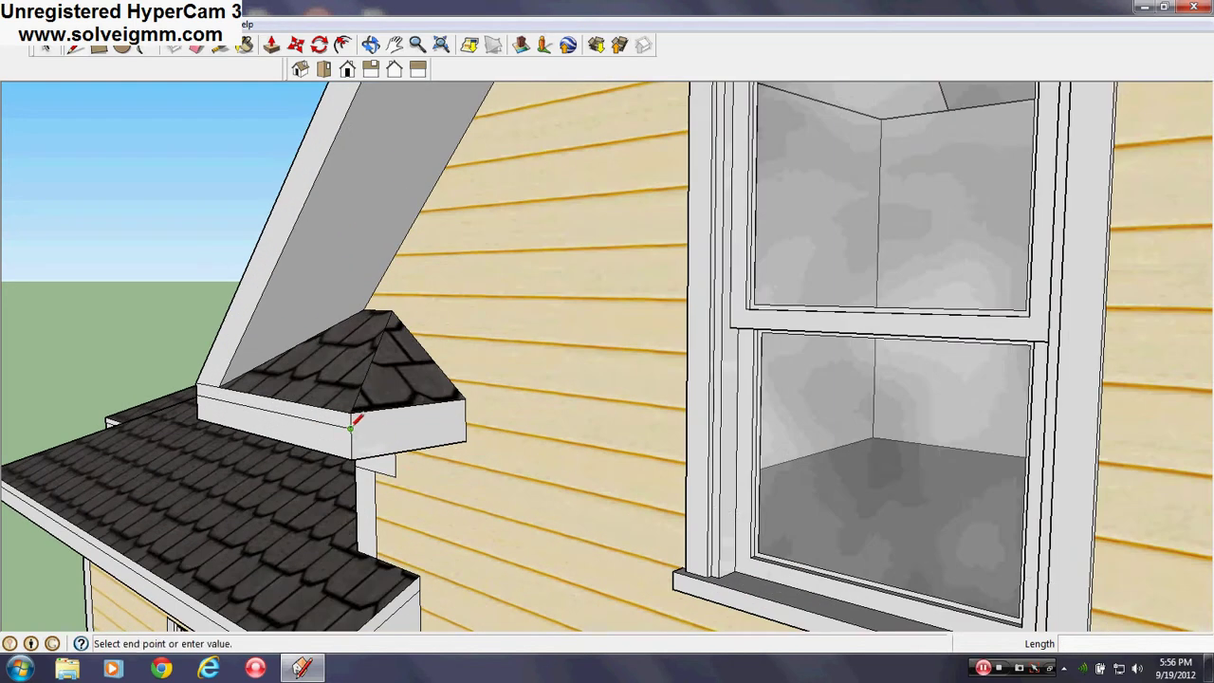
{"action": "left_click", "coordinate": [465, 415]}
{"action": "scroll", "coordinate": [279, 382], "scroll_direction": "down", "scroll_amount": 8}
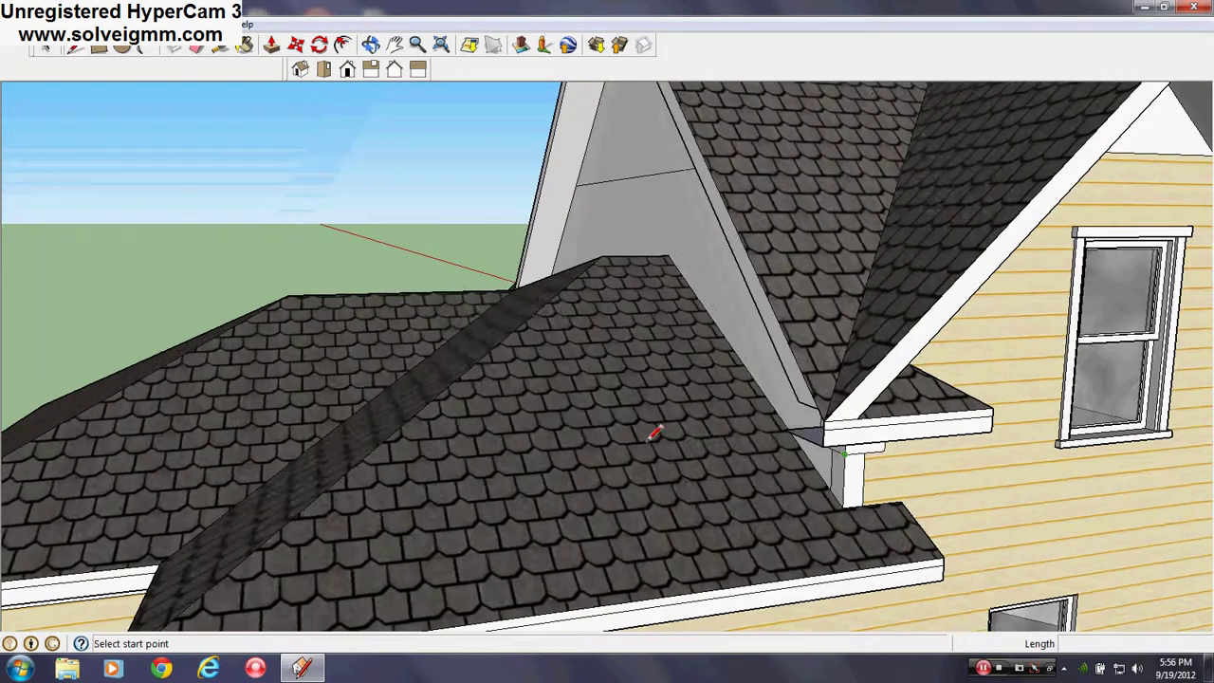
{"action": "scroll", "coordinate": [877, 355], "scroll_direction": "up", "scroll_amount": 5}
{"action": "scroll", "coordinate": [873, 361], "scroll_direction": "up", "scroll_amount": 4}
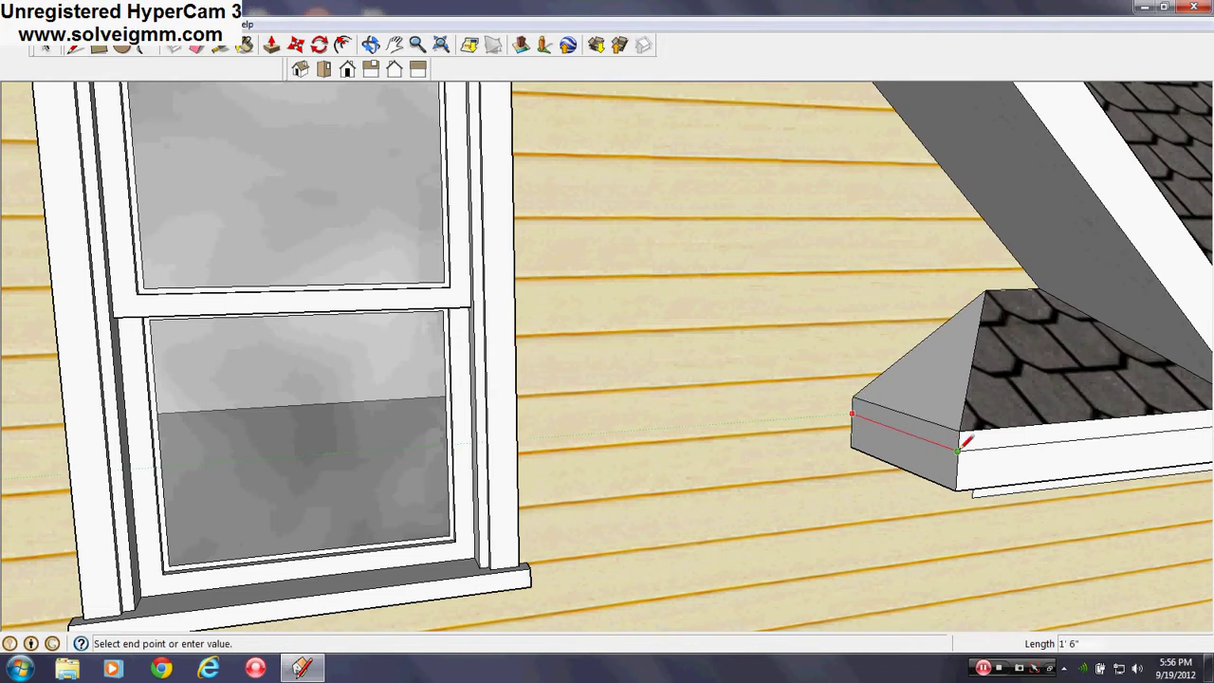
{"action": "middle_click_drag", "start_coordinate": [962, 442], "coordinate": [534, 390]}
{"action": "scroll", "coordinate": [534, 390], "scroll_direction": "down", "scroll_amount": 3}
Erase the leftover edge behind the side gable's roof return
{"action": "middle_click_drag", "start_coordinate": [712, 456], "coordinate": [536, 436]}
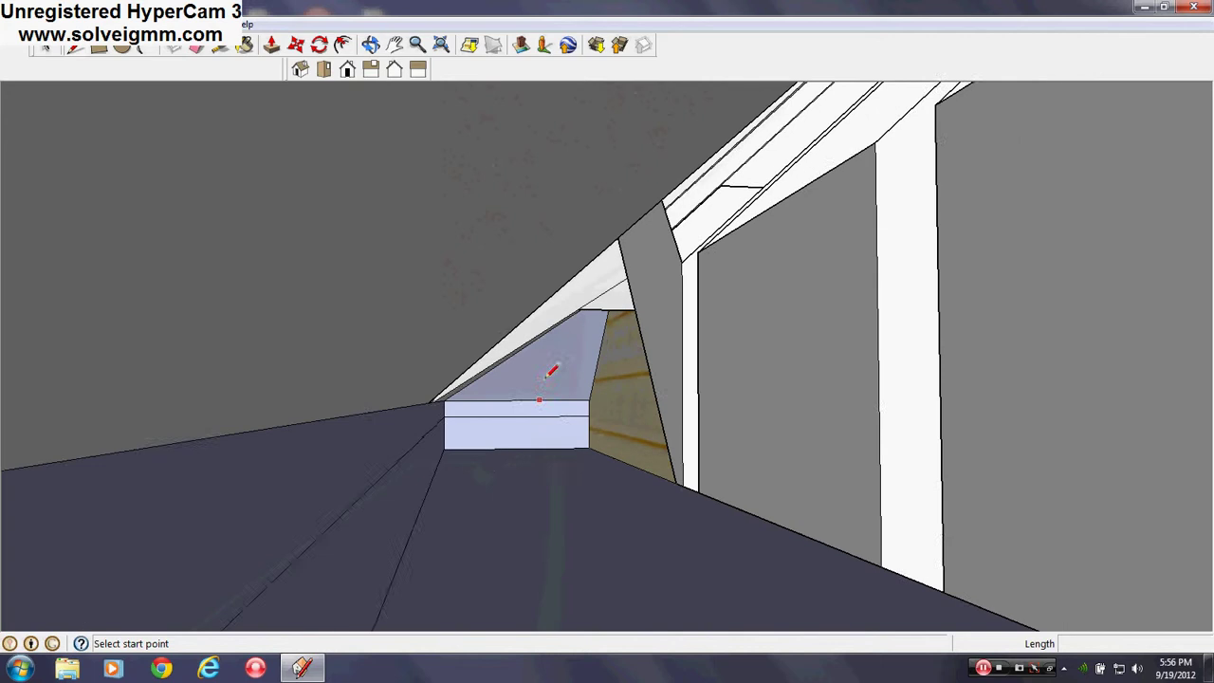
{"action": "left_click", "coordinate": [197, 48]}
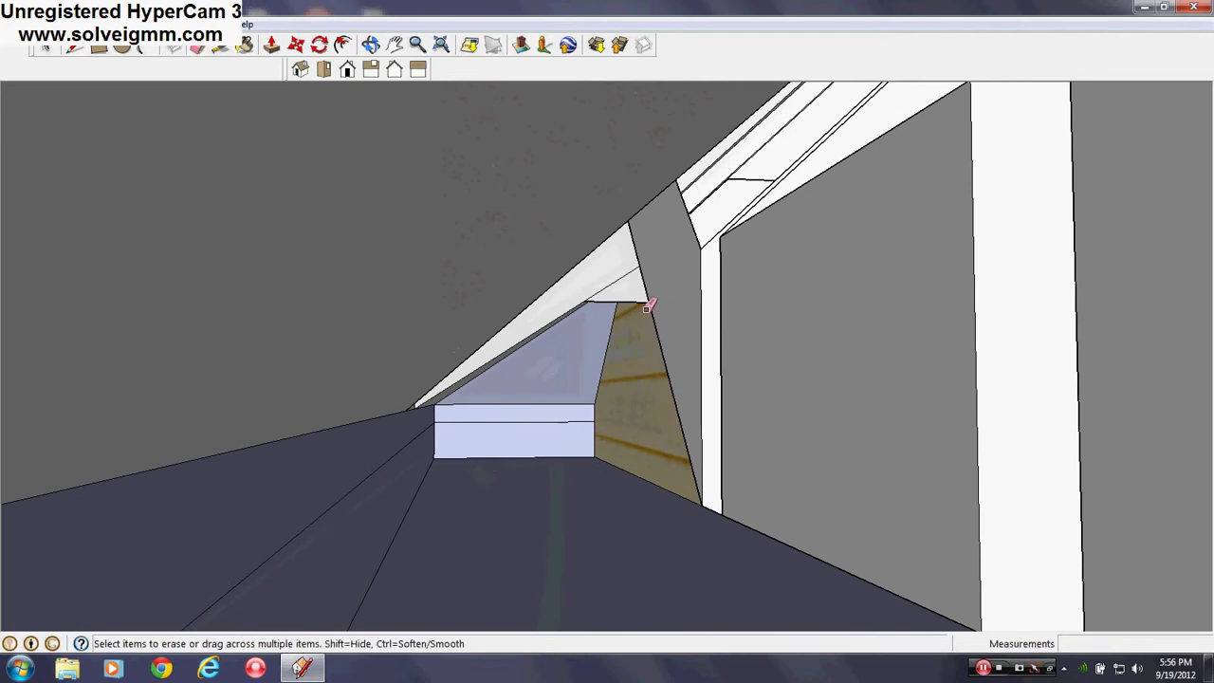
{"action": "left_click", "coordinate": [650, 307]}
{"action": "scroll", "coordinate": [584, 356], "scroll_direction": "up", "scroll_amount": 1}
{"action": "middle_click_drag", "start_coordinate": [583, 356], "coordinate": [553, 358]}
{"action": "middle_click_drag", "start_coordinate": [423, 362], "coordinate": [511, 362]}
{"action": "scroll", "coordinate": [512, 362], "scroll_direction": "down", "scroll_amount": 3}
{"action": "scroll", "coordinate": [762, 406], "scroll_direction": "up", "scroll_amount": 3}
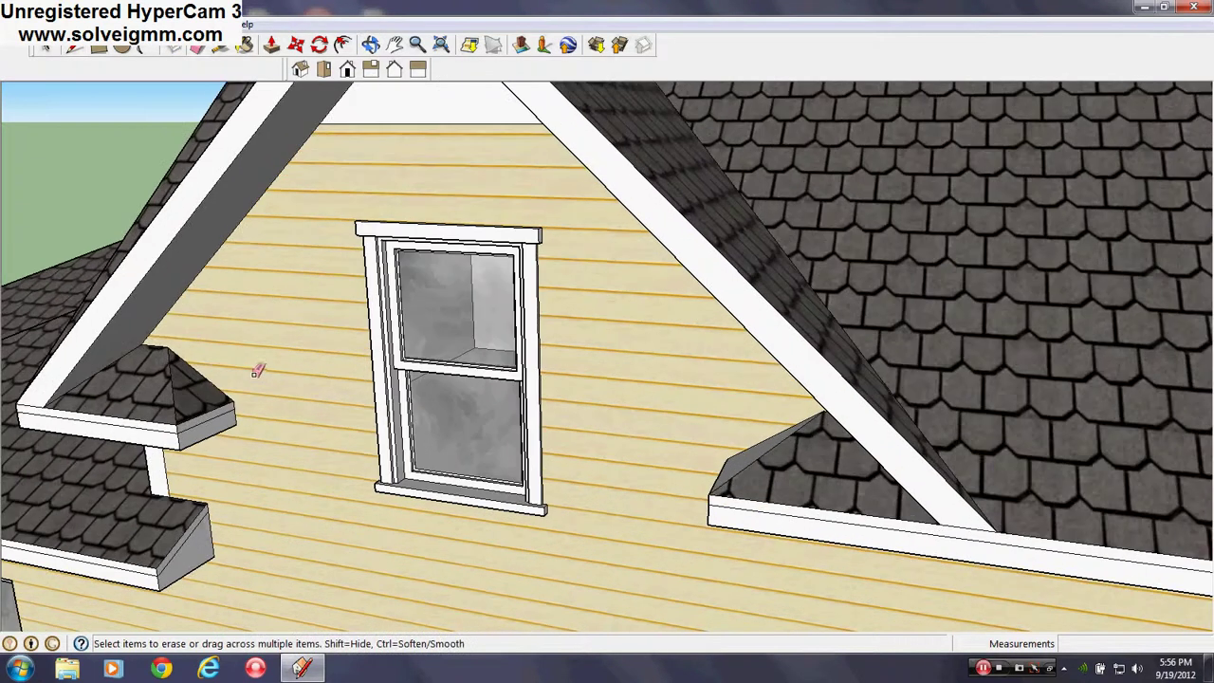
Paint the unpainted sloping end of the side gable's right roof return with the roofing shingle material
{"action": "middle_click_drag", "start_coordinate": [257, 372], "coordinate": [380, 377]}
{"action": "left_click", "coordinate": [245, 46]}
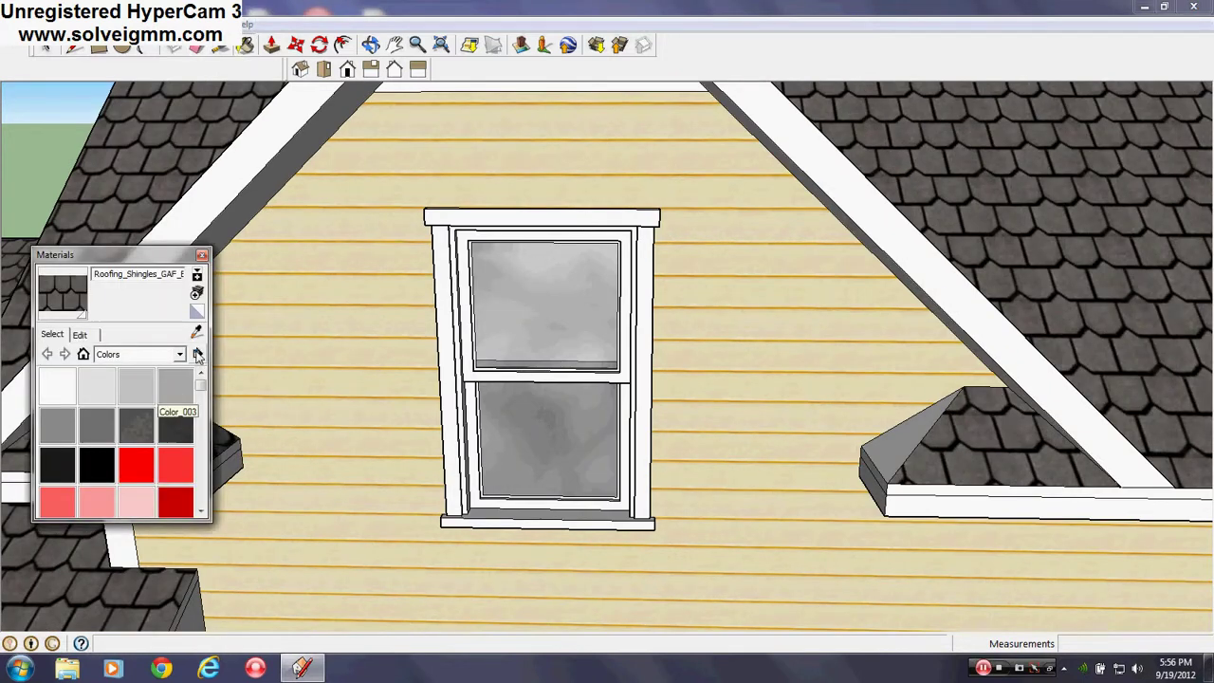
{"action": "middle_click_drag", "start_coordinate": [850, 438], "coordinate": [676, 486]}
{"action": "middle_click_drag", "start_coordinate": [744, 454], "coordinate": [903, 382]}
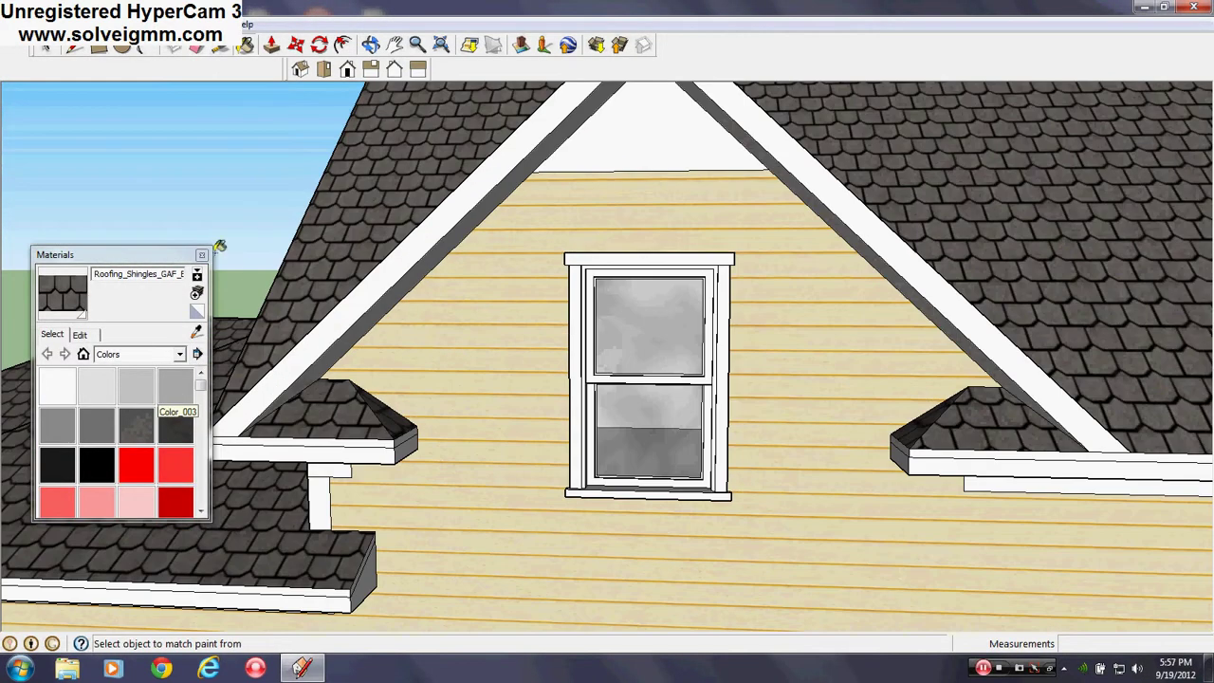
{"action": "left_click", "coordinate": [201, 254]}
{"action": "middle_click_drag", "start_coordinate": [203, 250], "coordinate": [218, 190]}
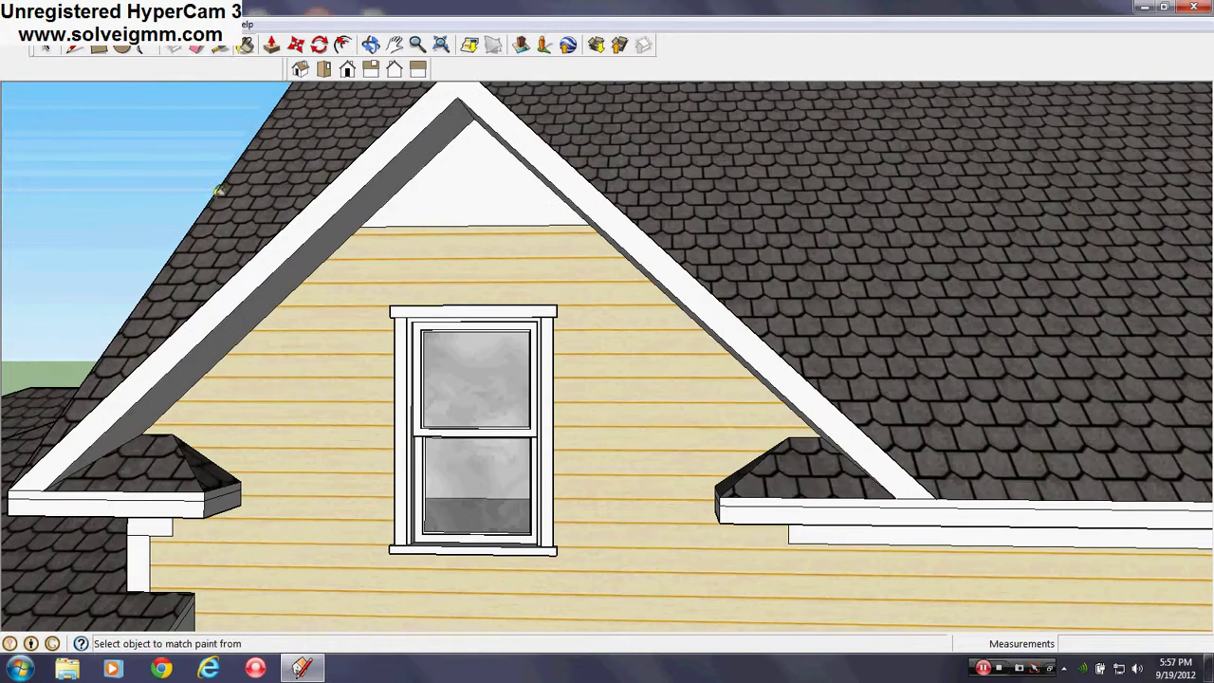
Make Roof the active layer
{"action": "left_click", "coordinate": [74, 47]}
{"action": "left_click", "coordinate": [207, 24]}
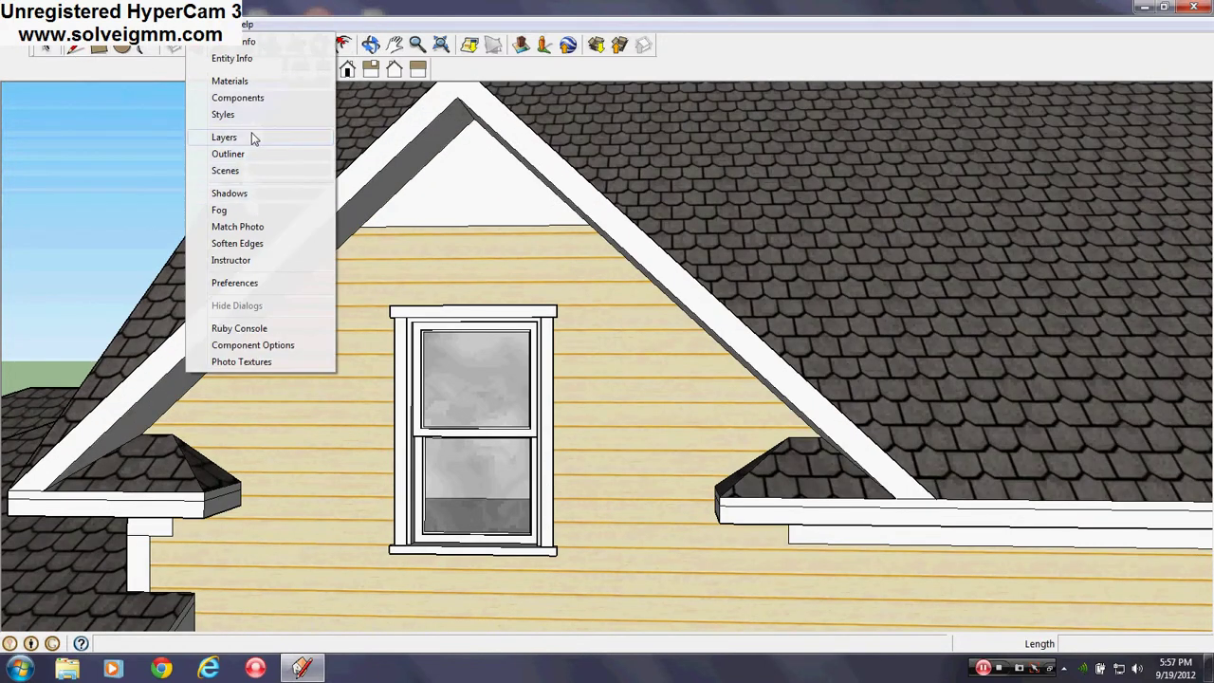
{"action": "left_click", "coordinate": [225, 138]}
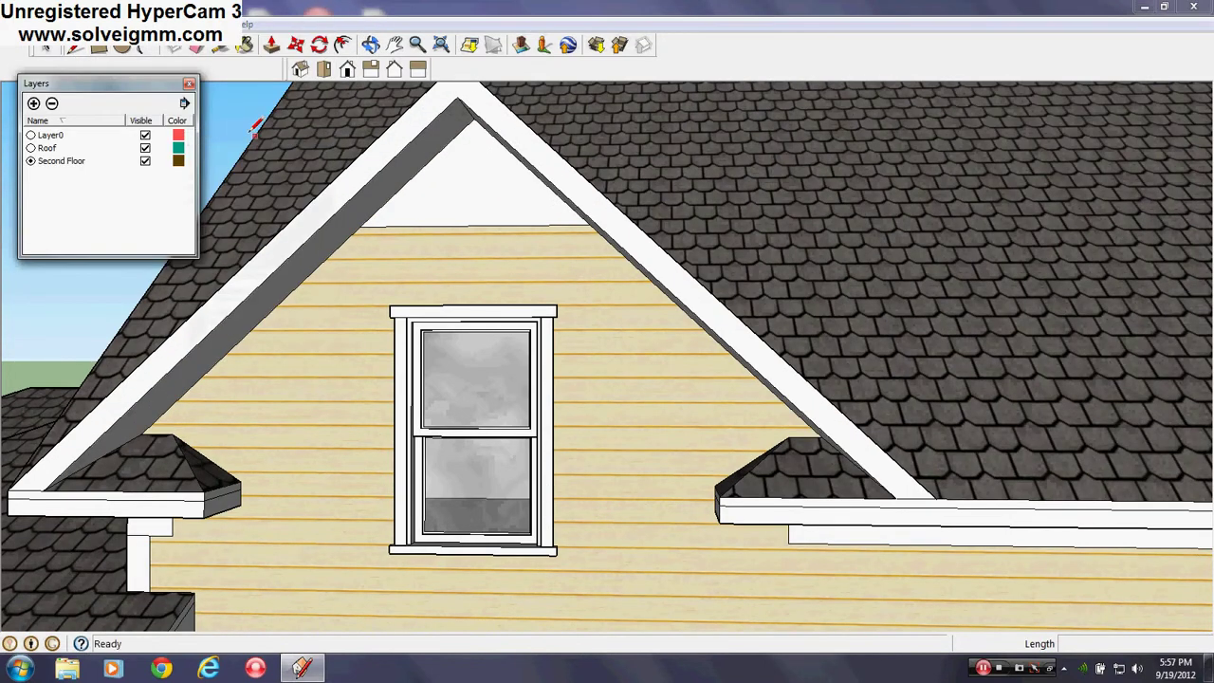
{"action": "left_click", "coordinate": [31, 148]}
{"action": "left_click", "coordinate": [189, 84]}
Offset the white triangle at the side gable's peak 6" inward, matching the trim width on the opposite gable
{"action": "scroll", "coordinate": [429, 513], "scroll_direction": "down", "scroll_amount": 2}
{"action": "middle_click_drag", "start_coordinate": [429, 512], "coordinate": [442, 257]}
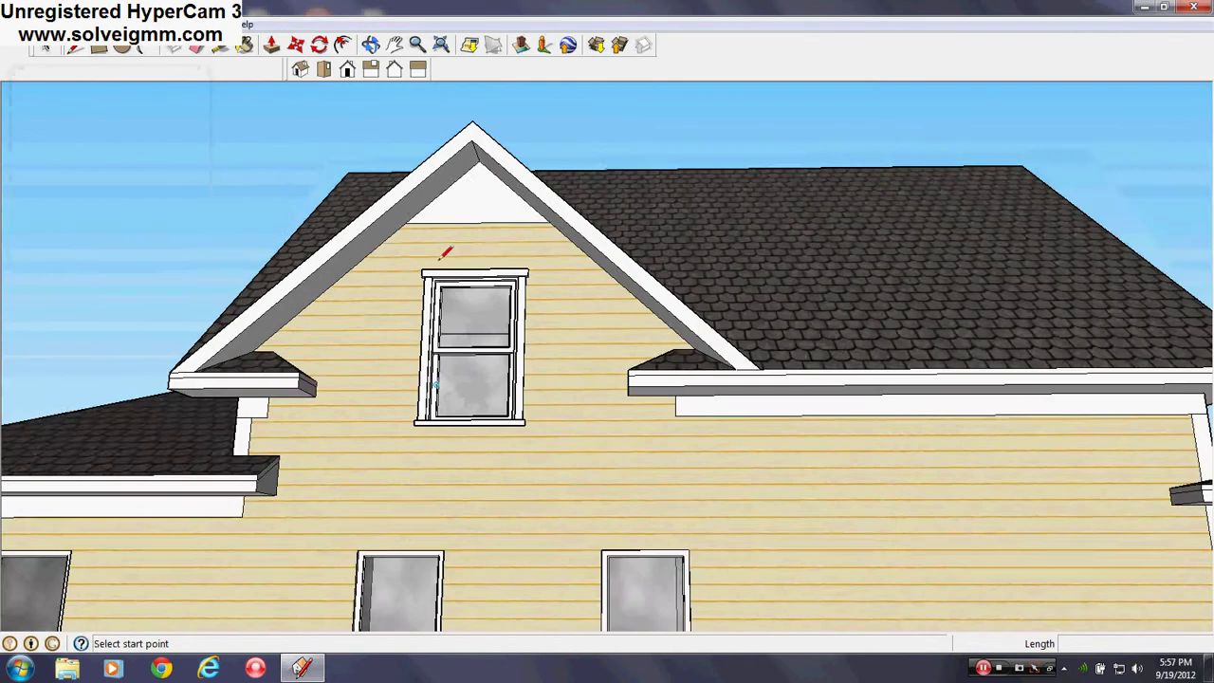
{"action": "scroll", "coordinate": [442, 248], "scroll_direction": "up", "scroll_amount": 4}
{"action": "left_click", "coordinate": [342, 45]}
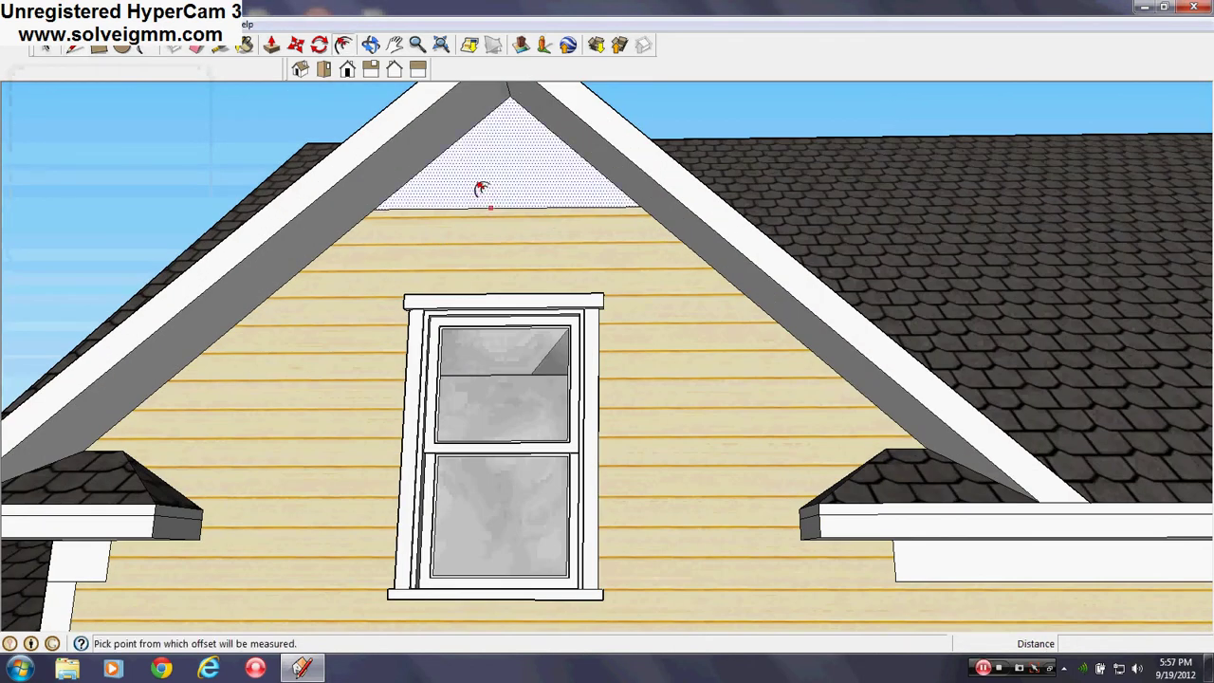
{"action": "left_click", "coordinate": [483, 168]}
{"action": "middle_click_drag", "start_coordinate": [482, 165], "coordinate": [89, 260]}
{"action": "middle_click_drag", "start_coordinate": [520, 285], "coordinate": [872, 266]}
{"action": "left_click", "coordinate": [436, 256]}
{"action": "scroll", "coordinate": [820, 285], "scroll_direction": "up", "scroll_amount": 3}
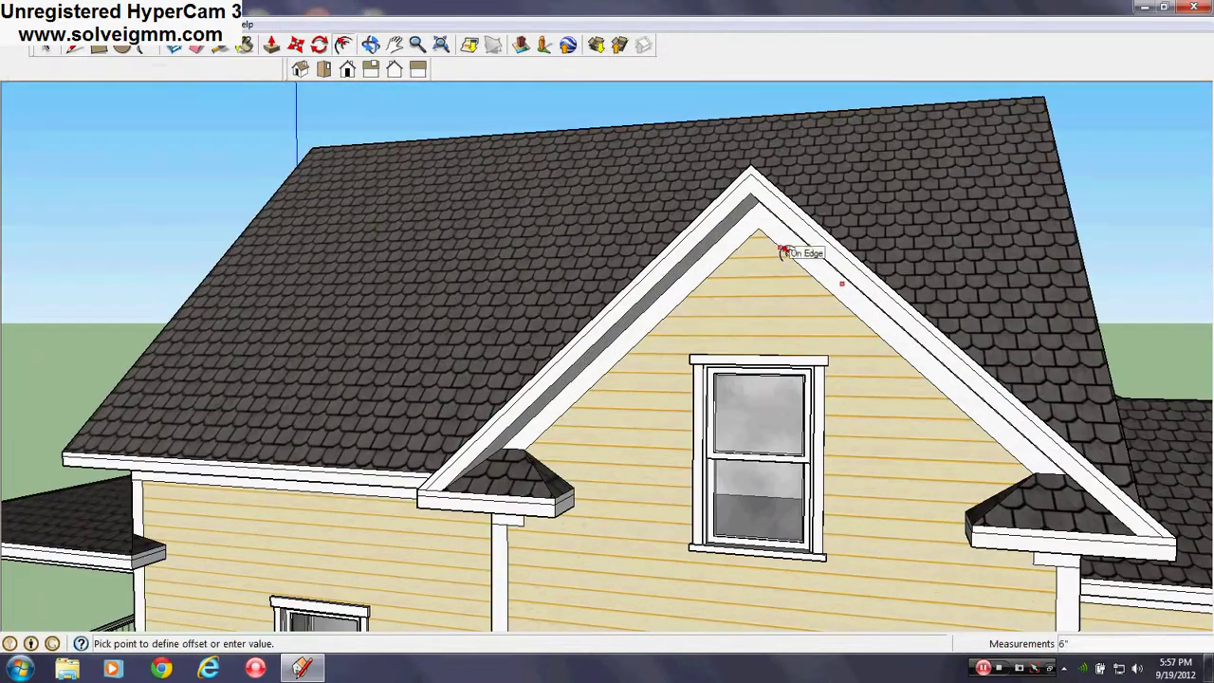
{"action": "left_click", "coordinate": [781, 249]}
{"action": "middle_click_drag", "start_coordinate": [551, 280], "coordinate": [762, 345]}
{"action": "middle_click_drag", "start_coordinate": [275, 332], "coordinate": [384, 188]}
{"action": "scroll", "coordinate": [499, 287], "scroll_direction": "up", "scroll_amount": 3}
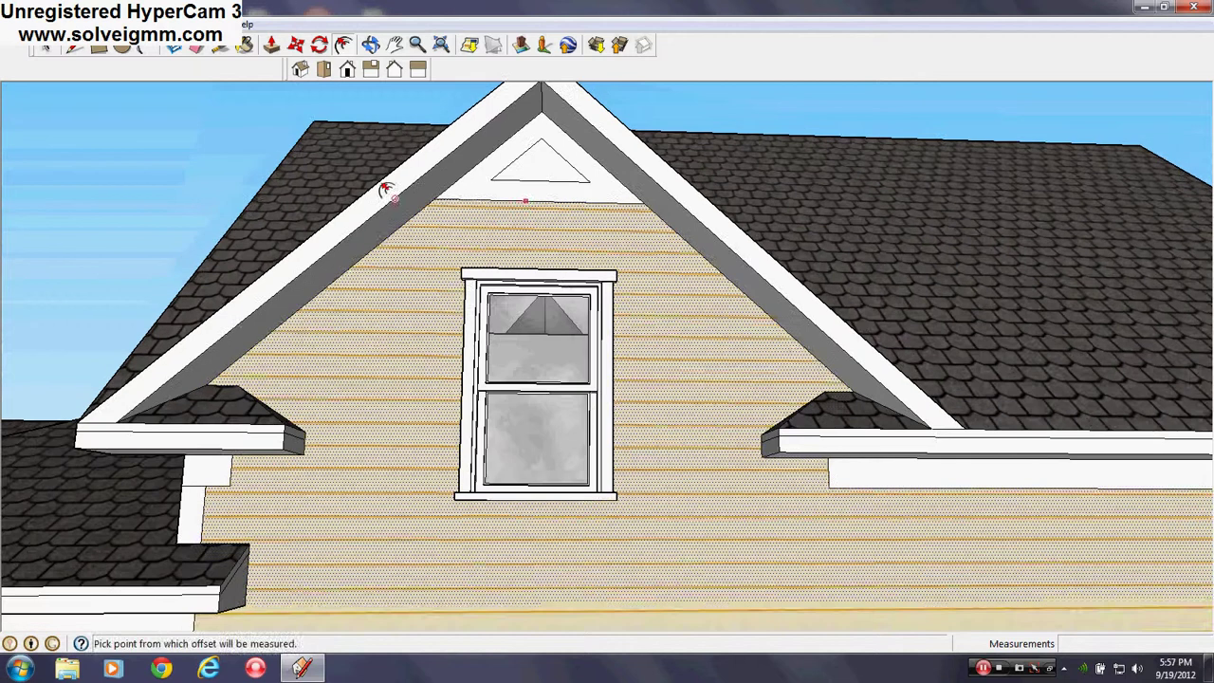
Extend the inner triangle's sloping sides down to the siding, and erase its base and the overhanging line ends
{"action": "key", "text": "Escape"}
{"action": "key", "text": "l"}
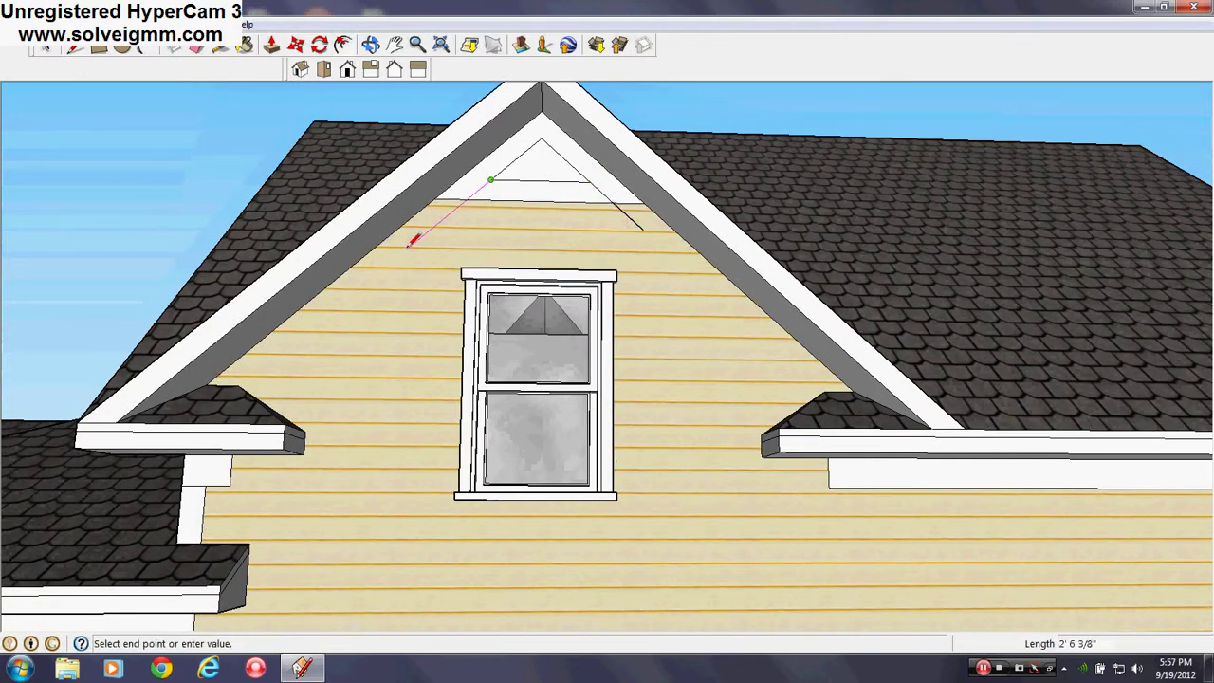
{"action": "left_click", "coordinate": [200, 47]}
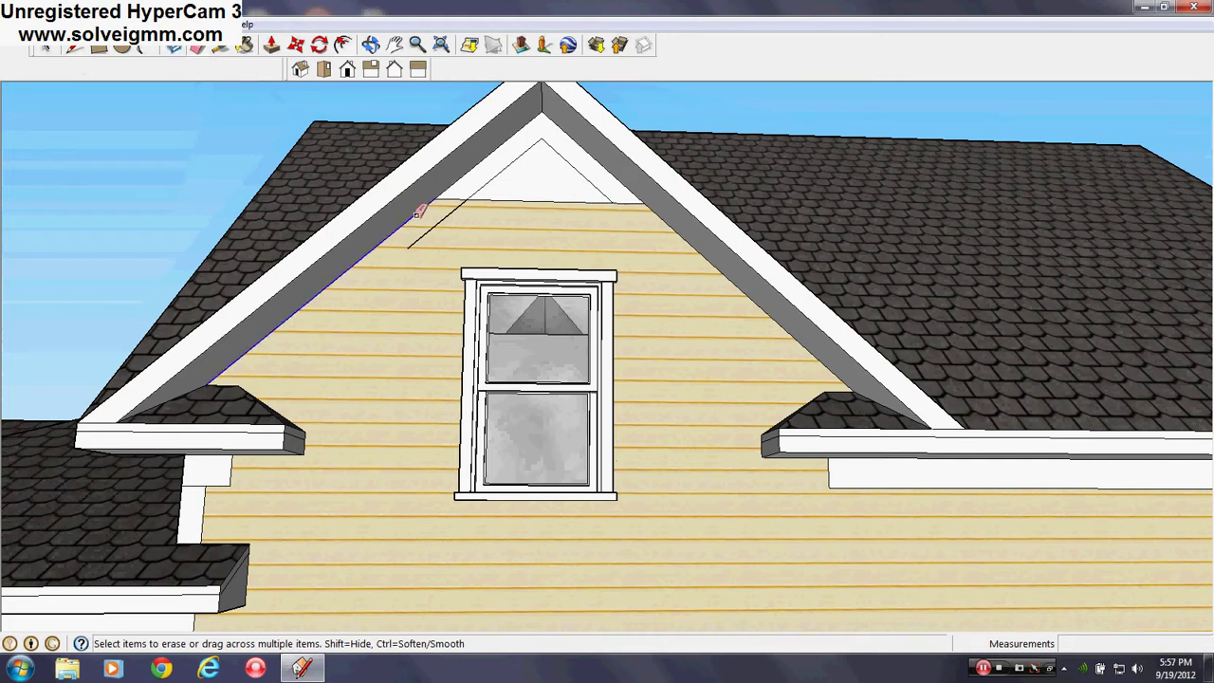
{"action": "scroll", "coordinate": [418, 213], "scroll_direction": "up", "scroll_amount": 3}
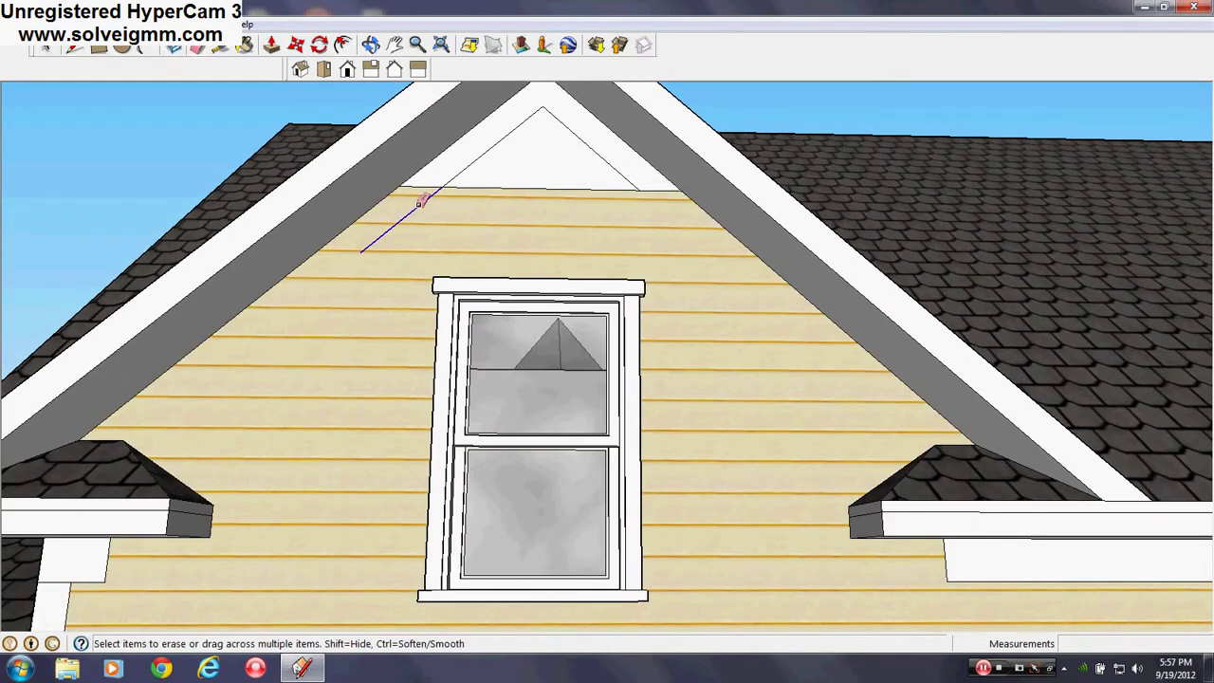
Hide the three edge segments along the base of the white panel at the side gable's peak
{"action": "right_click", "coordinate": [431, 183]}
{"action": "left_click", "coordinate": [457, 231]}
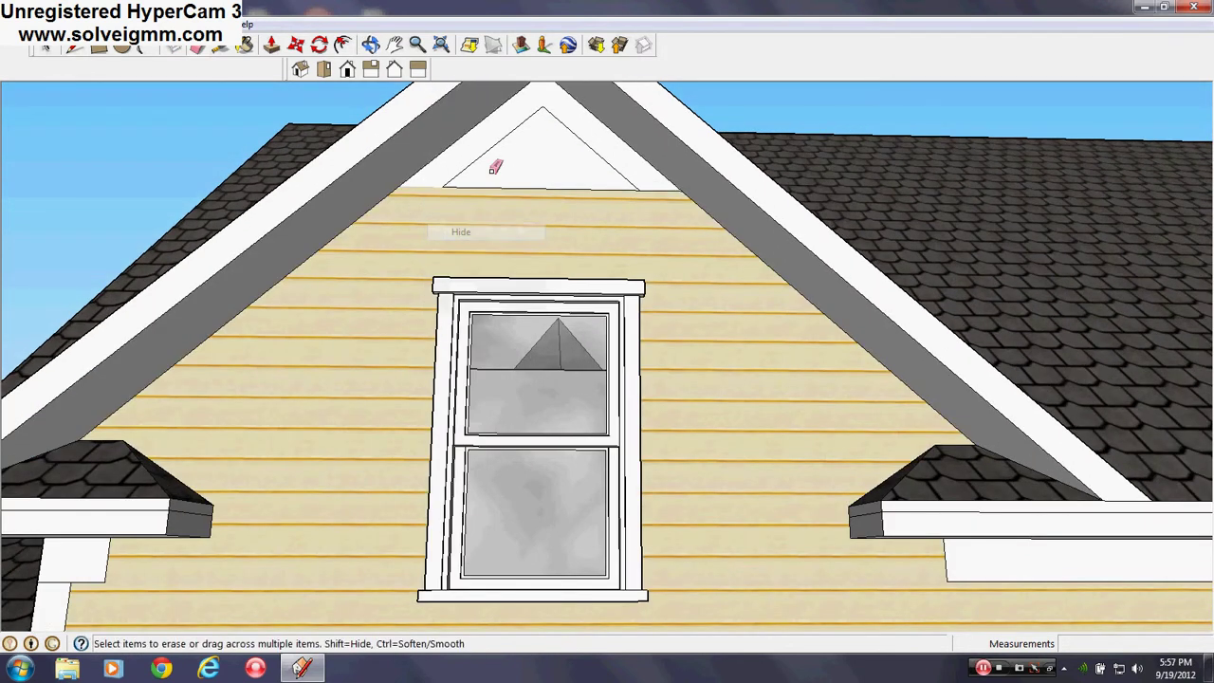
{"action": "right_click", "coordinate": [495, 193]}
{"action": "left_click", "coordinate": [517, 233]}
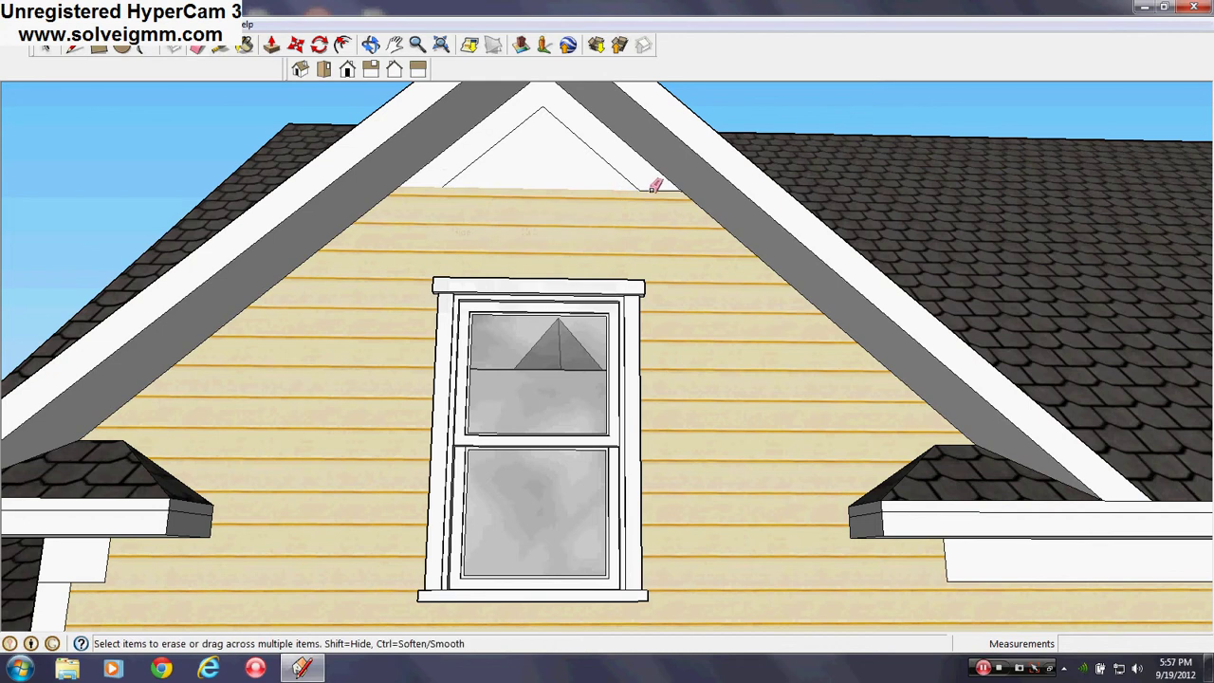
{"action": "right_click", "coordinate": [654, 186]}
{"action": "left_click", "coordinate": [676, 233]}
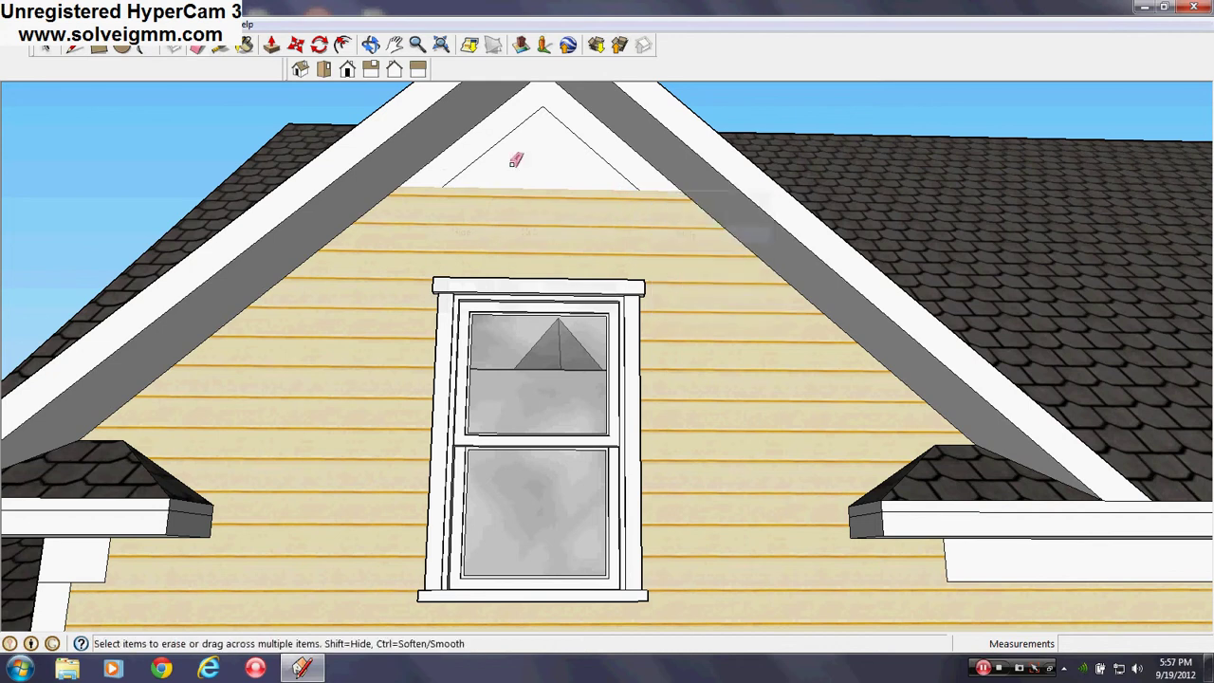
Make Second Floor the active layer for drawing lines on the siding
{"action": "left_click", "coordinate": [74, 48]}
{"action": "left_click", "coordinate": [204, 24]}
{"action": "left_click", "coordinate": [218, 136]}
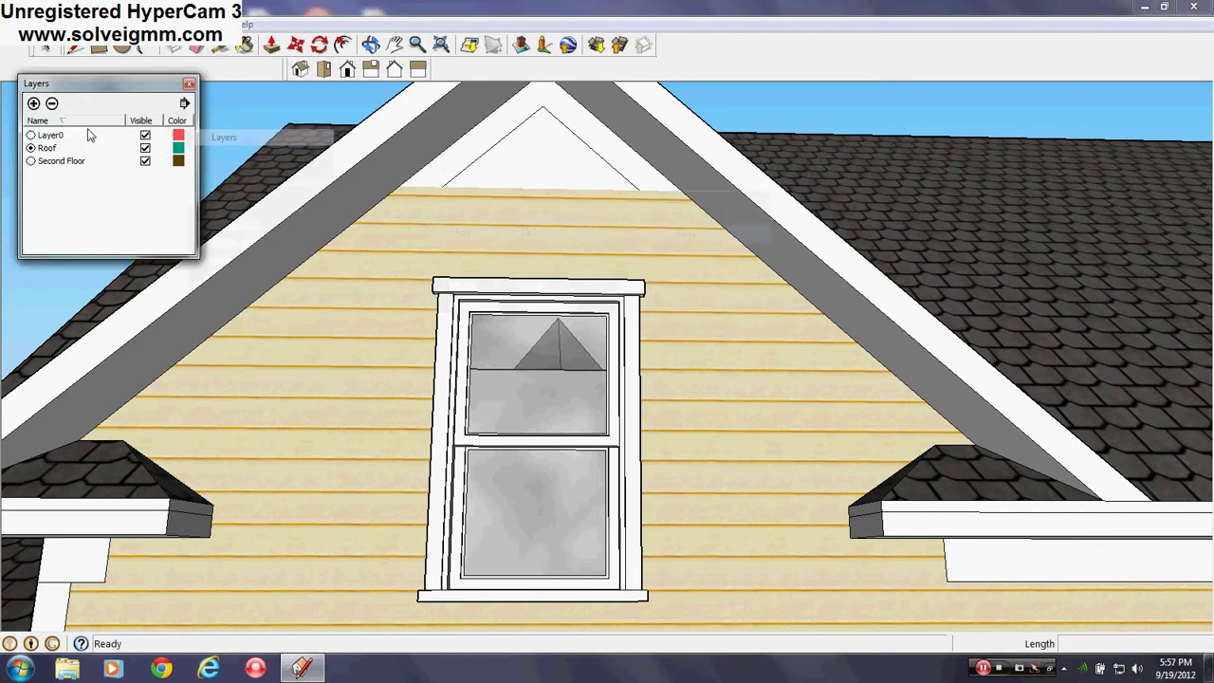
{"action": "left_click", "coordinate": [33, 161]}
{"action": "left_click", "coordinate": [189, 84]}
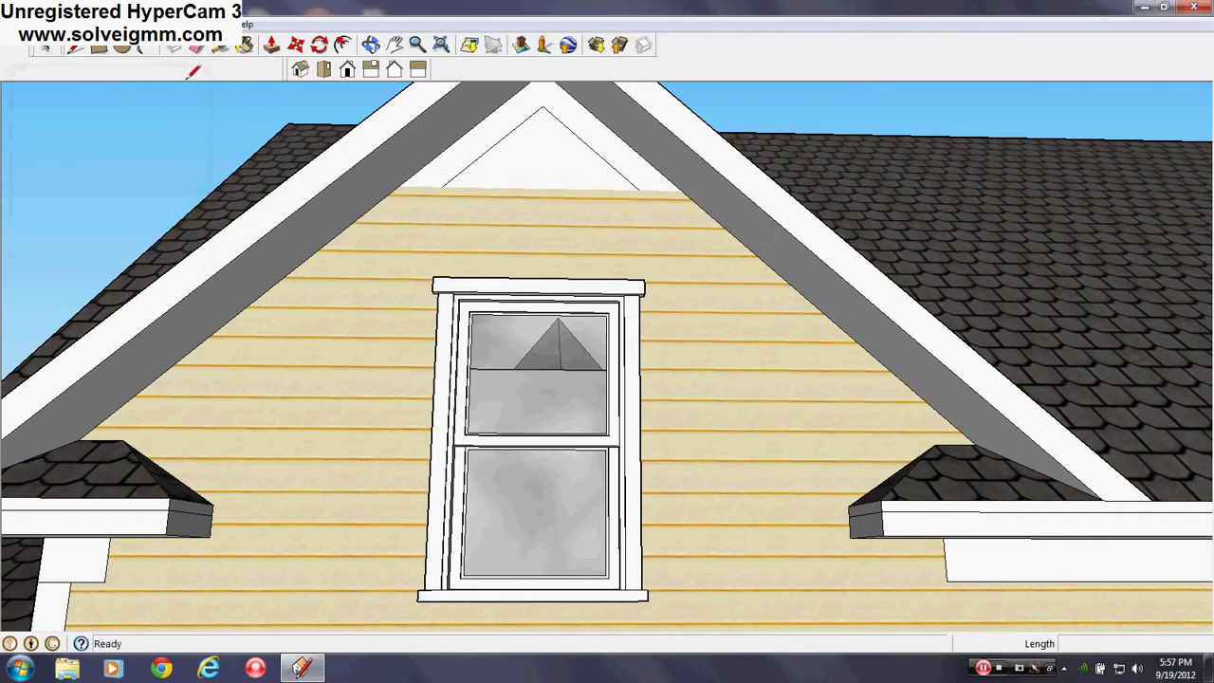
Draw the right trim line across the siding, from the inner triangle's lower right corner to the right roof return
{"action": "scroll", "coordinate": [891, 436], "scroll_direction": "up", "scroll_amount": 8}
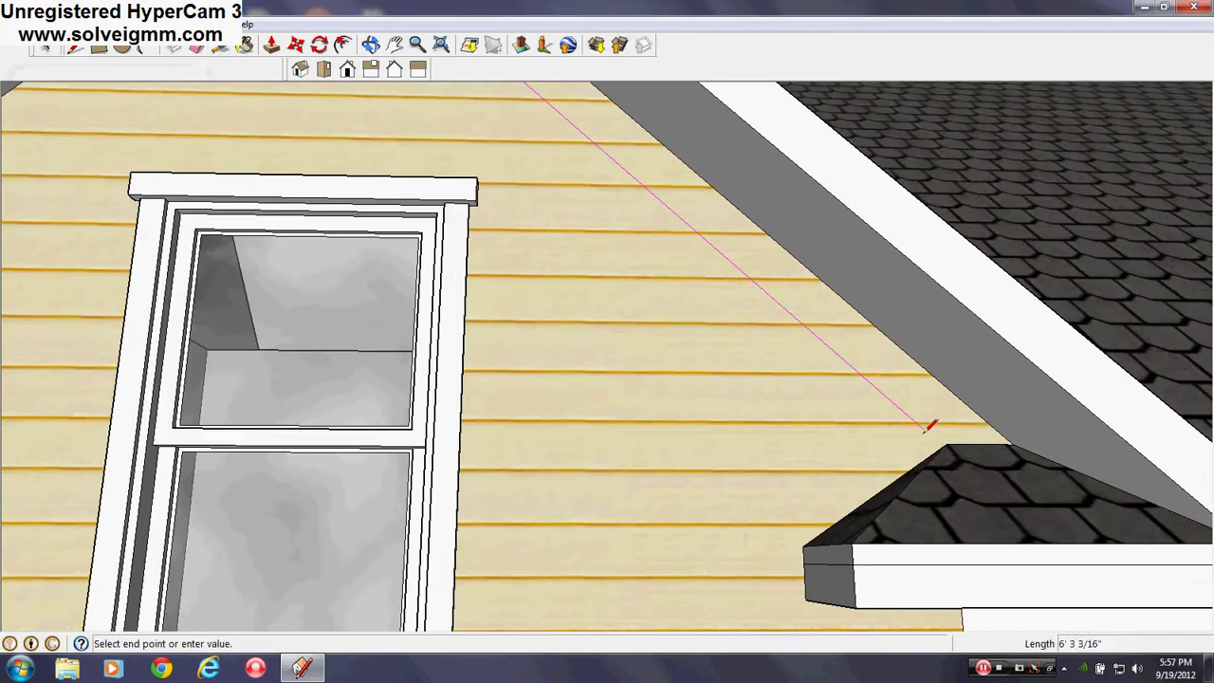
{"action": "left_click", "coordinate": [966, 466]}
{"action": "scroll", "coordinate": [967, 475], "scroll_direction": "down", "scroll_amount": 8}
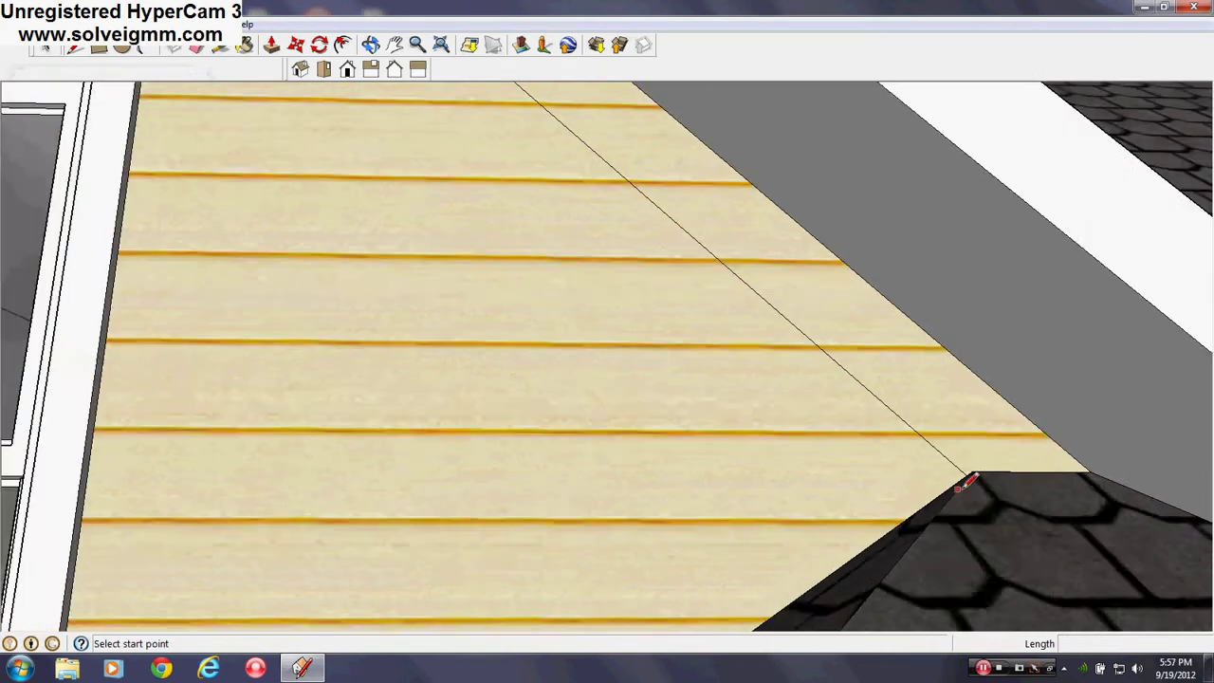
{"action": "middle_click_drag", "start_coordinate": [981, 430], "coordinate": [887, 357]}
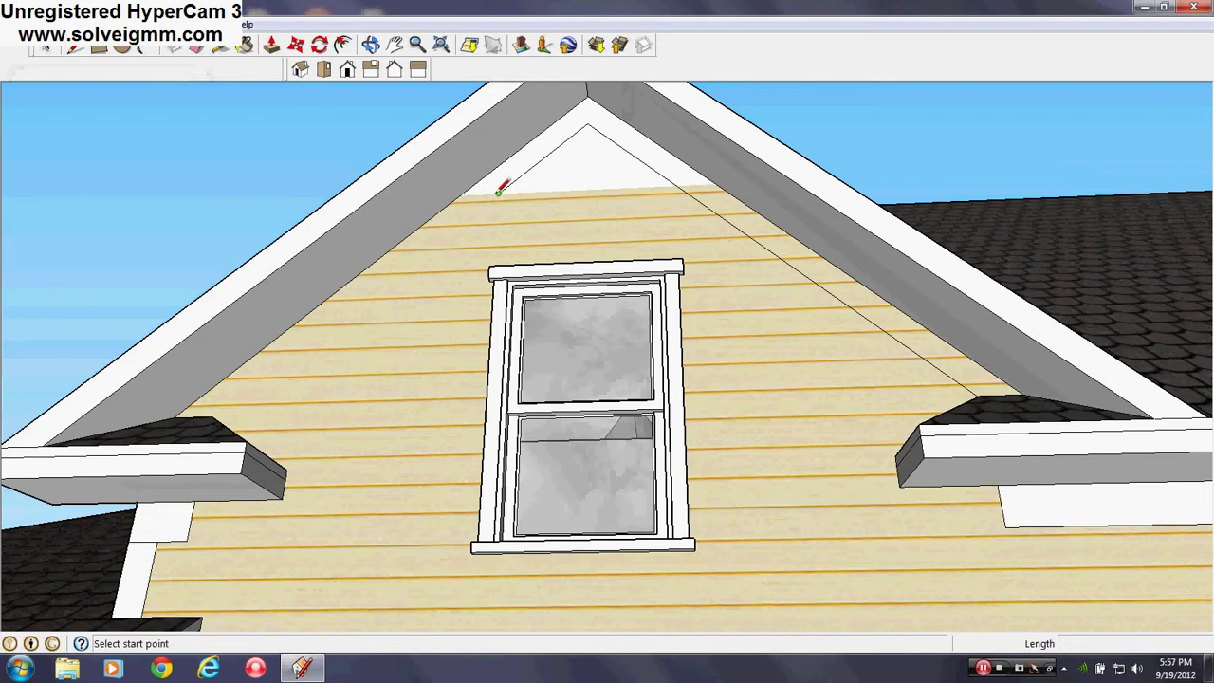
Draw the left trim line across the siding, from the inner triangle's lower left corner to the left roof return
{"action": "left_click", "coordinate": [500, 187]}
{"action": "middle_click_drag", "start_coordinate": [560, 332], "coordinate": [406, 478]}
{"action": "scroll", "coordinate": [406, 477], "scroll_direction": "up", "scroll_amount": 5}
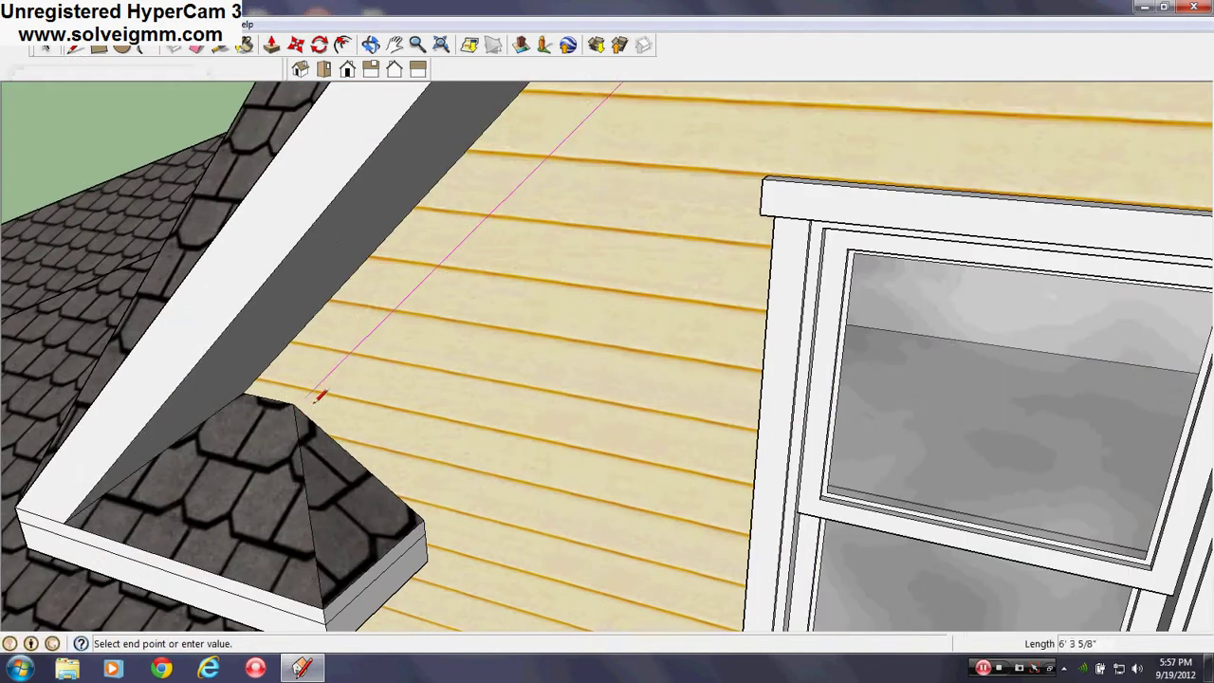
{"action": "scroll", "coordinate": [296, 404], "scroll_direction": "up", "scroll_amount": 2}
{"action": "left_click", "coordinate": [296, 408]}
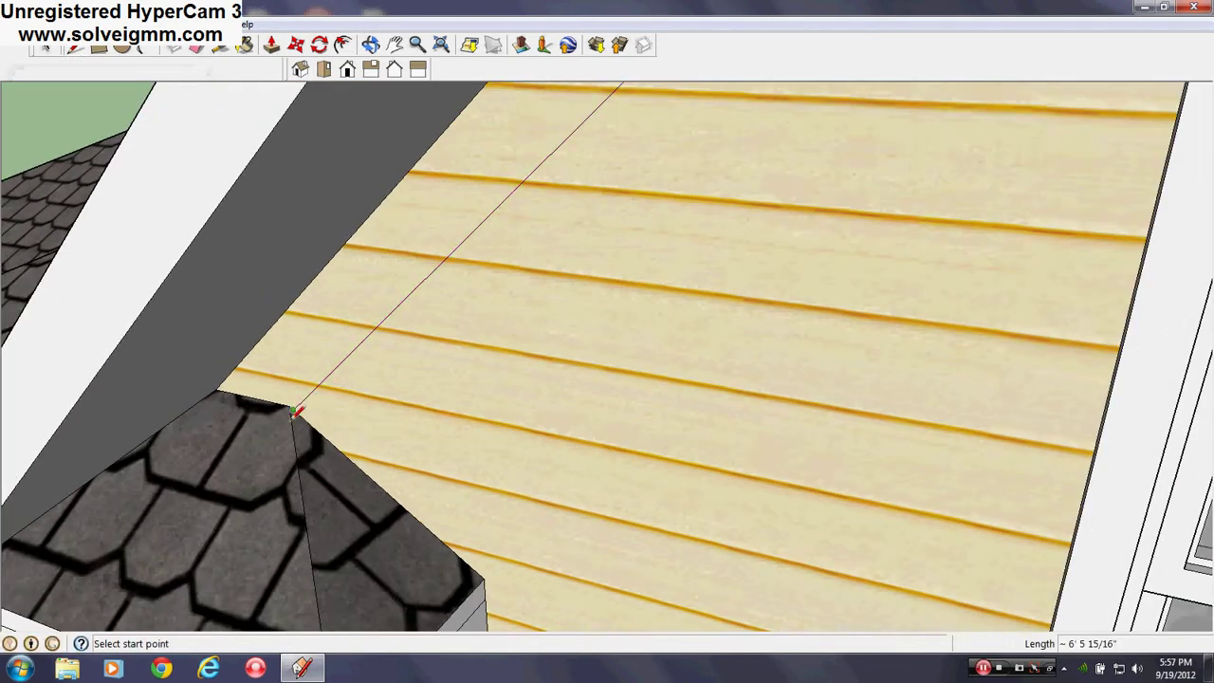
Paint the inner triangle at the gable's peak with Cladding_Siding_Tan, and the siding strips outside the trim lines with white Color_001
{"action": "scroll", "coordinate": [285, 410], "scroll_direction": "down", "scroll_amount": 8}
{"action": "middle_click_drag", "start_coordinate": [252, 412], "coordinate": [363, 380]}
{"action": "scroll", "coordinate": [369, 381], "scroll_direction": "down", "scroll_amount": 5}
{"action": "scroll", "coordinate": [513, 208], "scroll_direction": "up", "scroll_amount": 4}
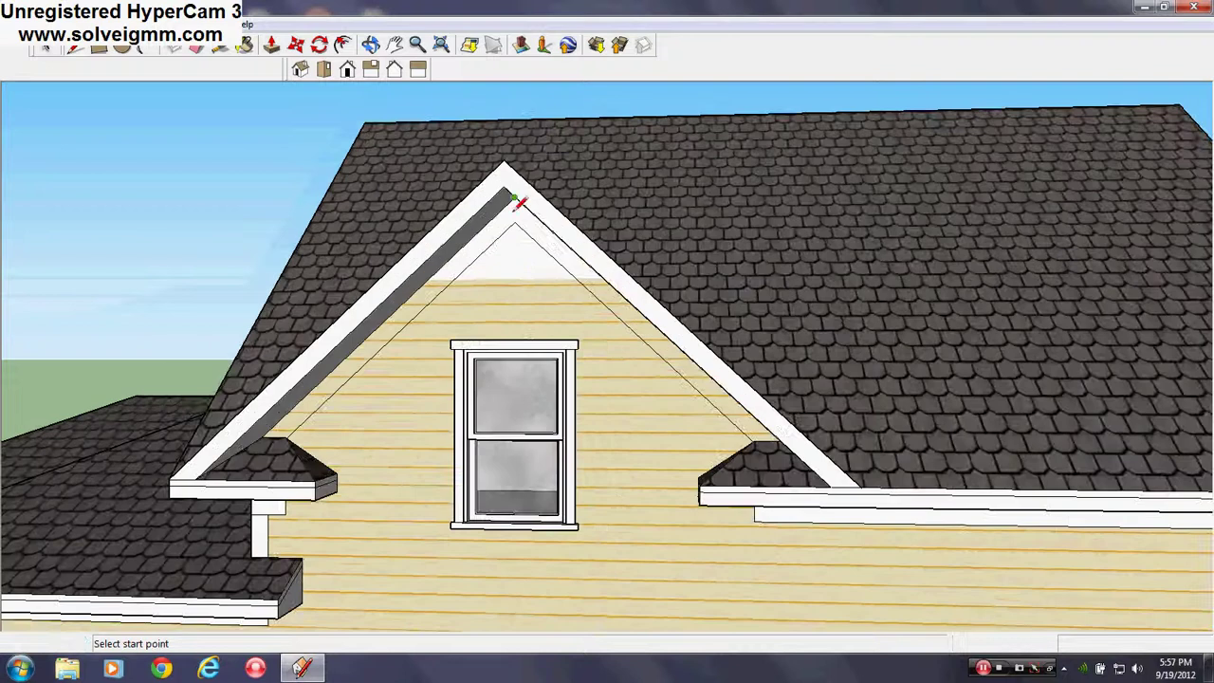
{"action": "middle_click_drag", "start_coordinate": [513, 207], "coordinate": [582, 219]}
{"action": "scroll", "coordinate": [582, 218], "scroll_direction": "up", "scroll_amount": 3}
{"action": "left_click", "coordinate": [246, 47]}
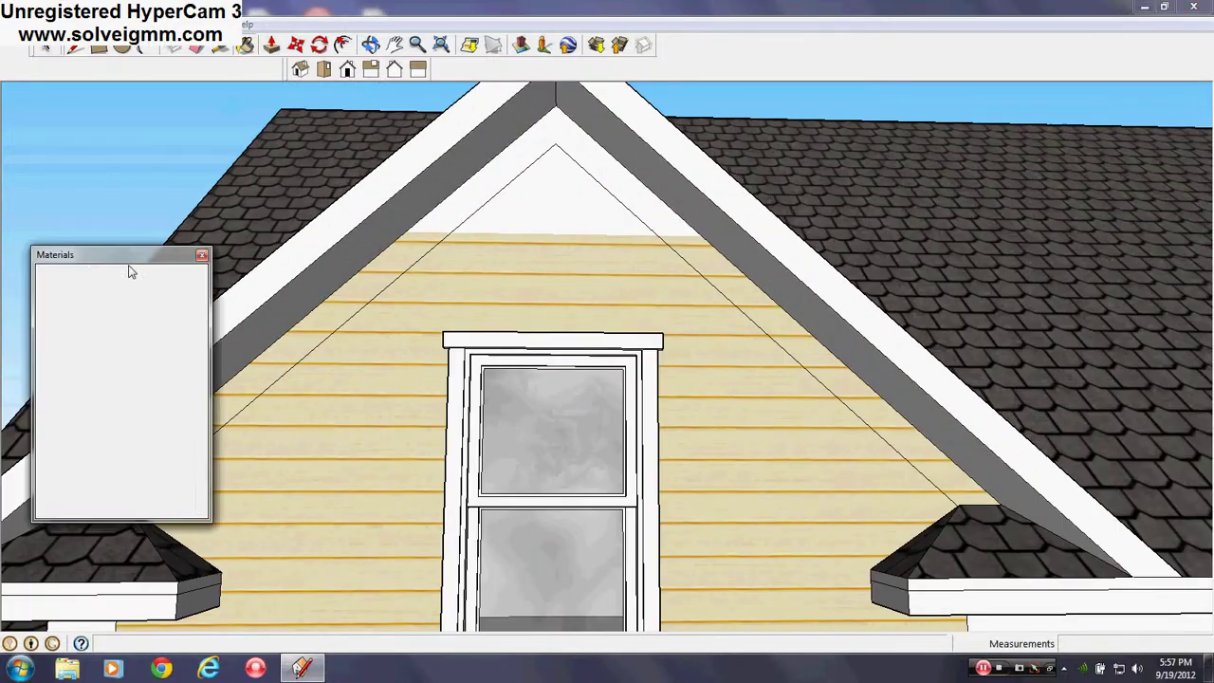
{"action": "left_click", "coordinate": [569, 279]}
{"action": "left_click", "coordinate": [570, 203]}
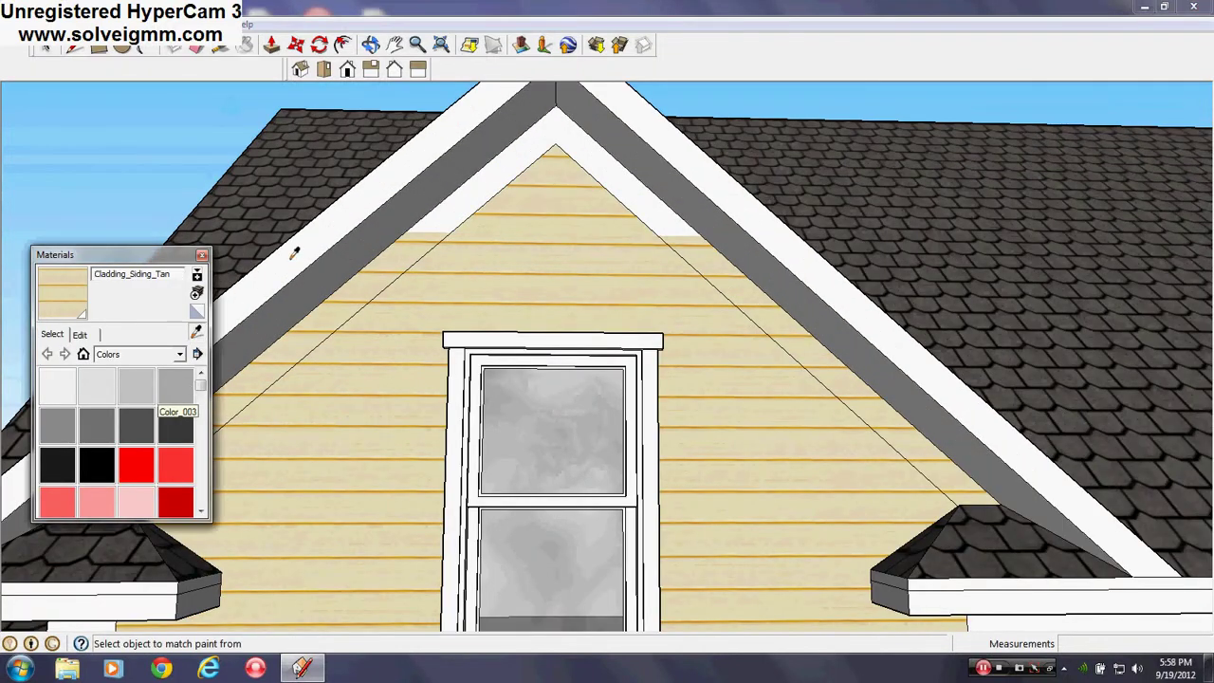
{"action": "left_click", "coordinate": [468, 218]}
Examine the painted gable trim and the house's side and front from several angles, and put the materials away
{"action": "middle_click_drag", "start_coordinate": [509, 260], "coordinate": [732, 244]}
{"action": "scroll", "coordinate": [732, 243], "scroll_direction": "up", "scroll_amount": 4}
{"action": "middle_click_drag", "start_coordinate": [746, 184], "coordinate": [644, 322]}
{"action": "scroll", "coordinate": [658, 284], "scroll_direction": "down", "scroll_amount": 6}
{"action": "middle_click_drag", "start_coordinate": [420, 348], "coordinate": [403, 349]}
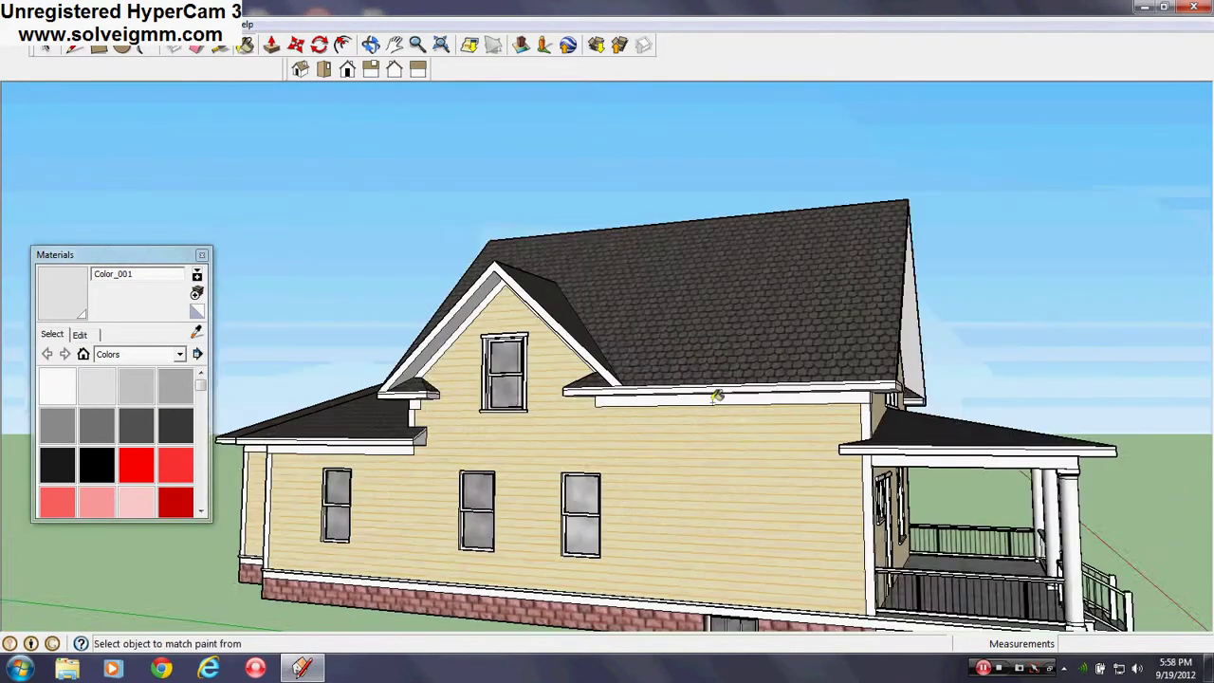
{"action": "scroll", "coordinate": [718, 396], "scroll_direction": "up", "scroll_amount": 2}
{"action": "middle_click_drag", "start_coordinate": [718, 396], "coordinate": [745, 494]}
{"action": "scroll", "coordinate": [745, 493], "scroll_direction": "down", "scroll_amount": 2}
{"action": "mouse_move", "coordinate": [539, 488]}
{"action": "middle_mouse_down"}
{"action": "mouse_move", "coordinate": [723, 498]}
{"action": "mouse_move", "coordinate": [499, 502]}
{"action": "mouse_move", "coordinate": [835, 504]}
{"action": "mouse_move", "coordinate": [502, 499]}
{"action": "middle_mouse_up"}
{"action": "scroll", "coordinate": [640, 536], "scroll_direction": "down", "scroll_amount": 3}
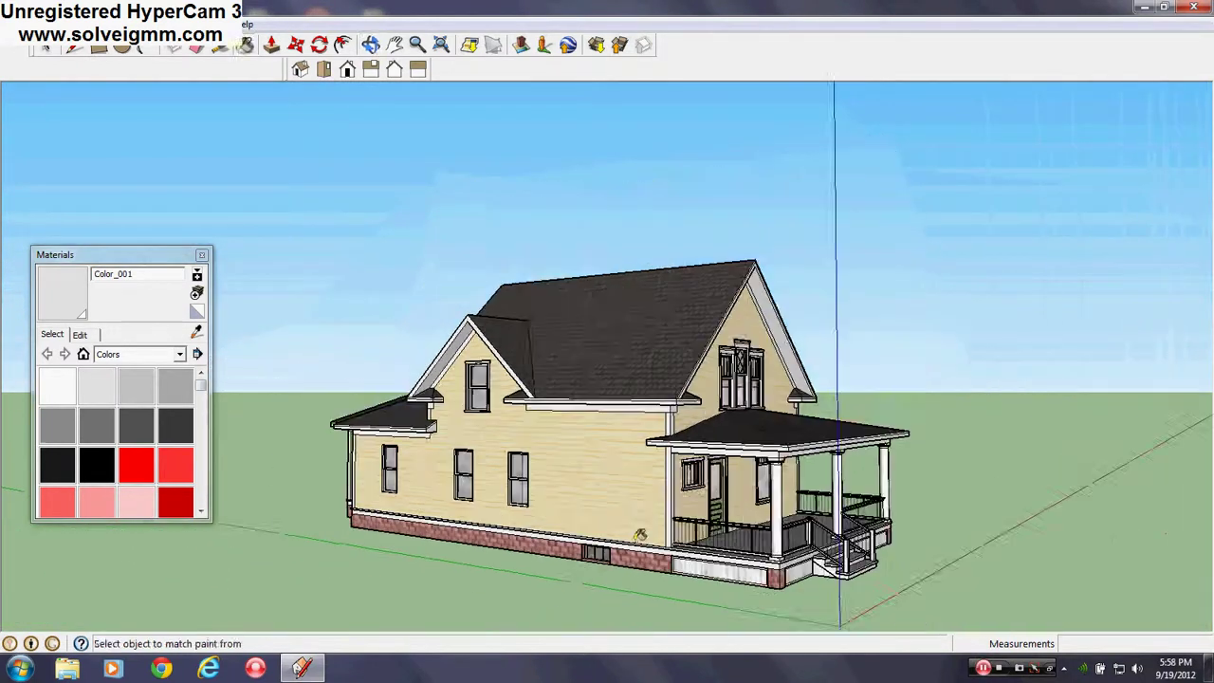
{"action": "scroll", "coordinate": [640, 536], "scroll_direction": "up", "scroll_amount": 3}
{"action": "middle_click_drag", "start_coordinate": [641, 531], "coordinate": [588, 498]}
{"action": "scroll", "coordinate": [626, 515], "scroll_direction": "down", "scroll_amount": 1}
{"action": "scroll", "coordinate": [626, 515], "scroll_direction": "up", "scroll_amount": 1}
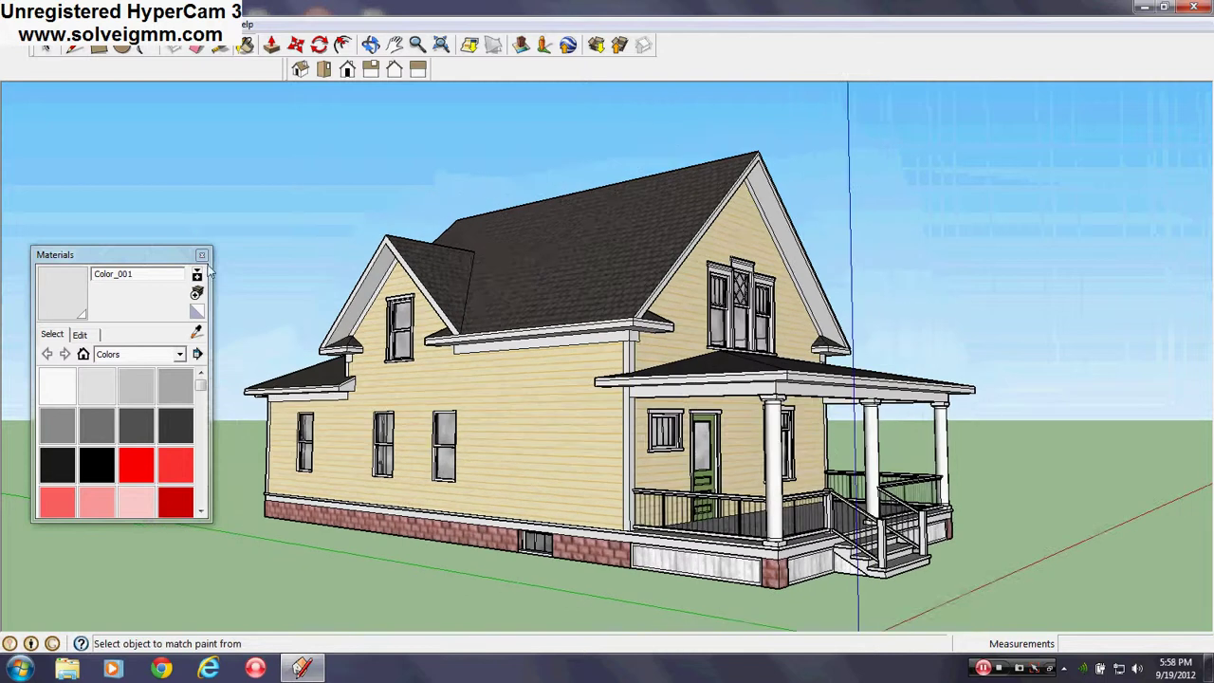
{"action": "left_click", "coordinate": [202, 254]}
Make Roof the active layer for dividing the side gable's fascia
{"action": "scroll", "coordinate": [491, 357], "scroll_direction": "up", "scroll_amount": 5}
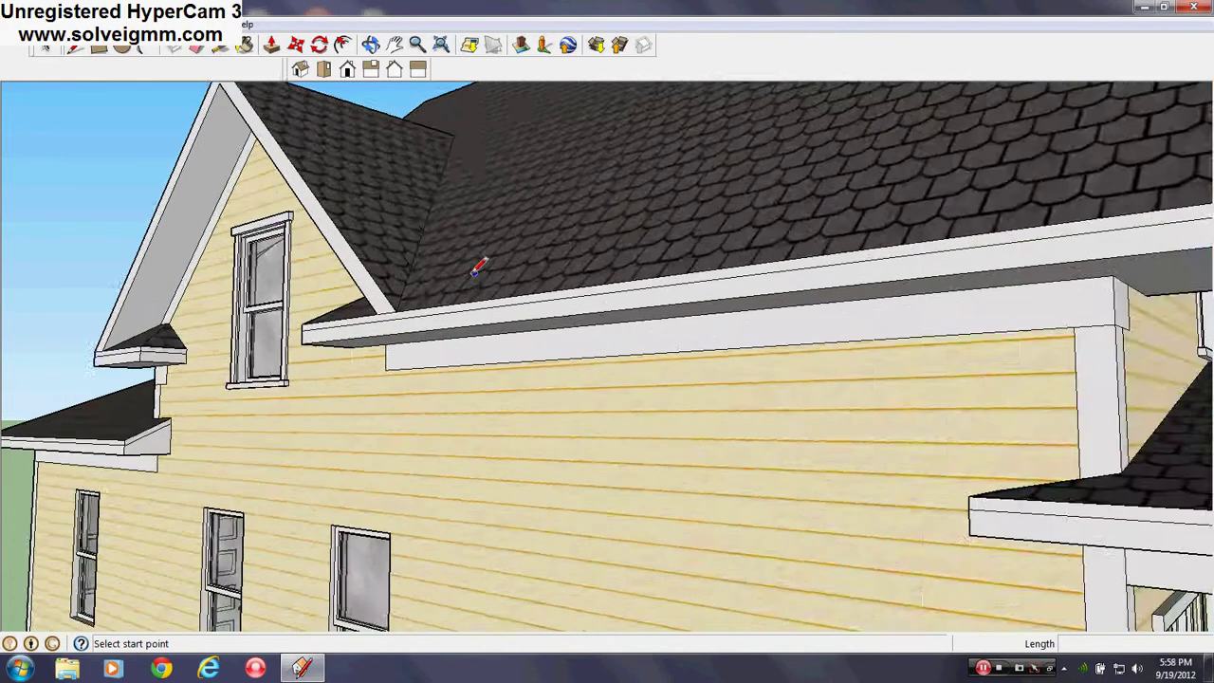
{"action": "middle_click_drag", "start_coordinate": [477, 271], "coordinate": [691, 230]}
{"action": "scroll", "coordinate": [822, 401], "scroll_direction": "up", "scroll_amount": 3}
{"action": "scroll", "coordinate": [695, 222], "scroll_direction": "up", "scroll_amount": 2}
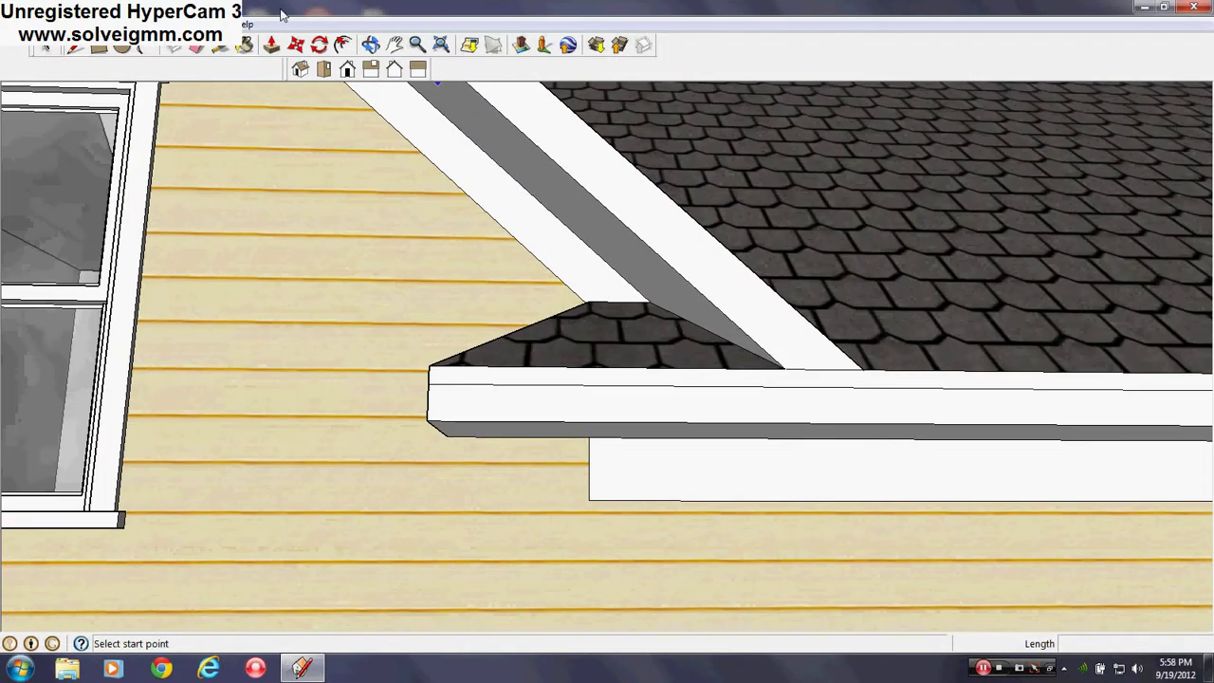
{"action": "left_click", "coordinate": [217, 23]}
{"action": "left_click", "coordinate": [228, 137]}
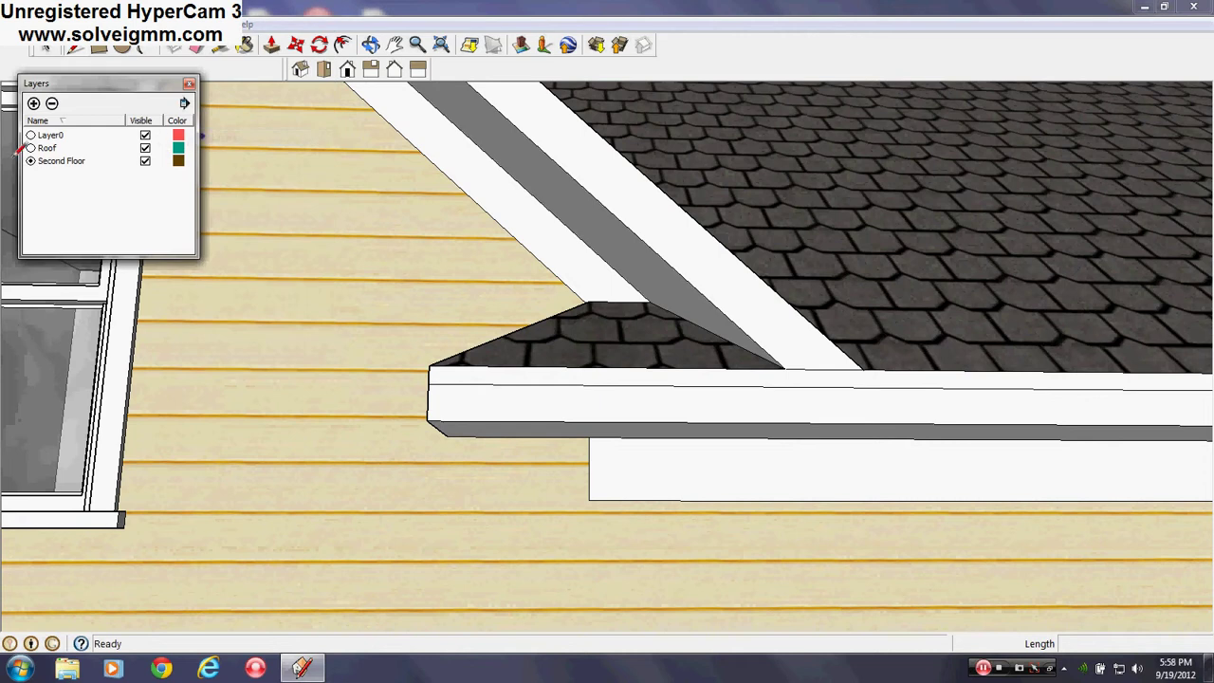
{"action": "left_click", "coordinate": [30, 148]}
{"action": "left_click", "coordinate": [189, 85]}
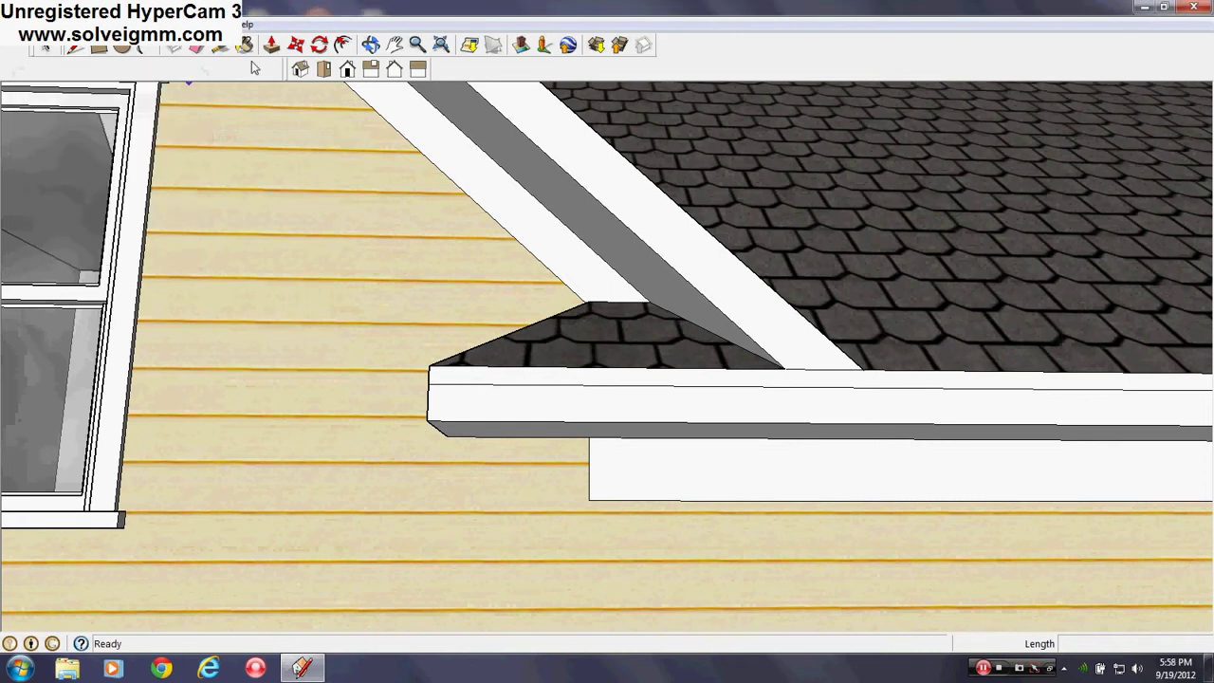
Offset the outline of the side gable's sloping fascia face inward by 2 inches
{"action": "left_click", "coordinate": [342, 45]}
{"action": "left_click", "coordinate": [720, 264]}
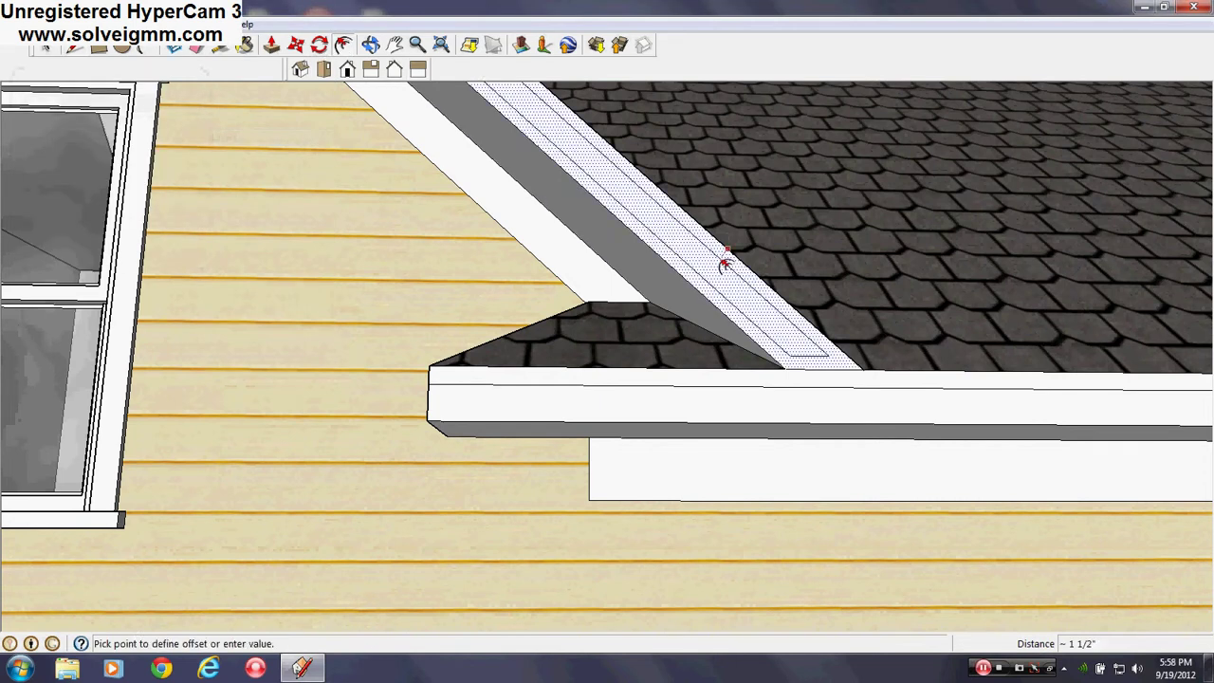
{"action": "type", "text": "2"}
{"action": "key", "text": "Return"}
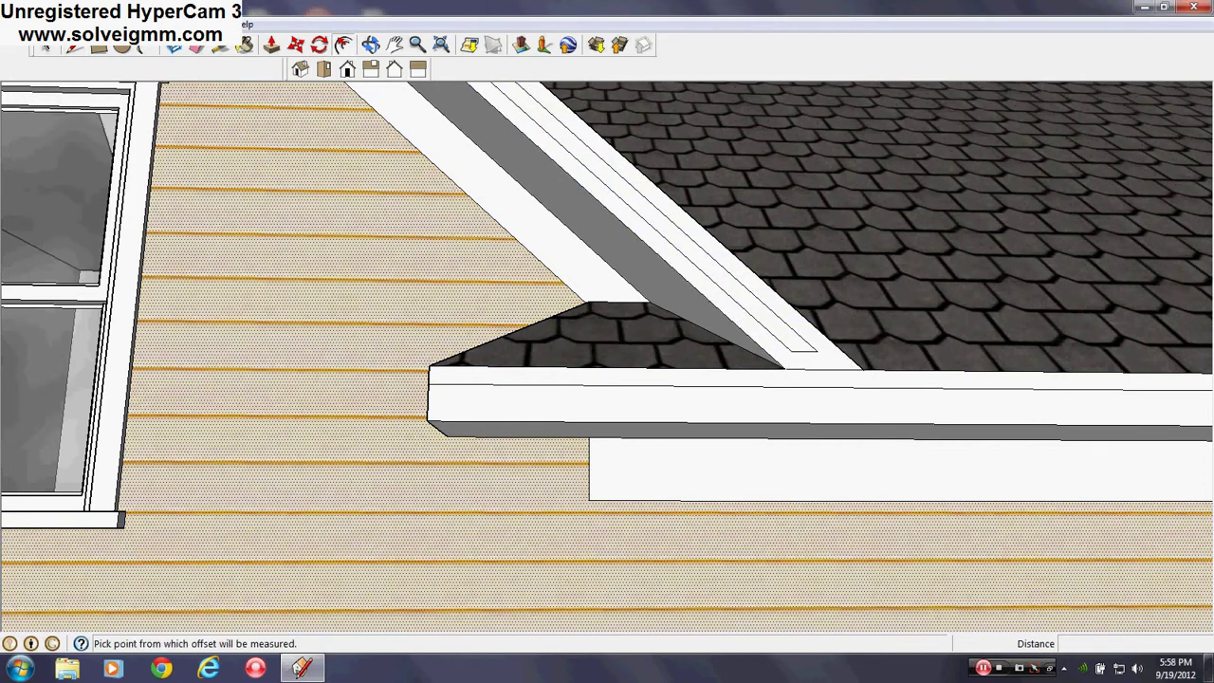
Extend the fascia's offset line down to the roof return edge at both lower ends of the gable
{"action": "left_click", "coordinate": [72, 47]}
{"action": "scroll", "coordinate": [797, 365], "scroll_direction": "up", "scroll_amount": 3}
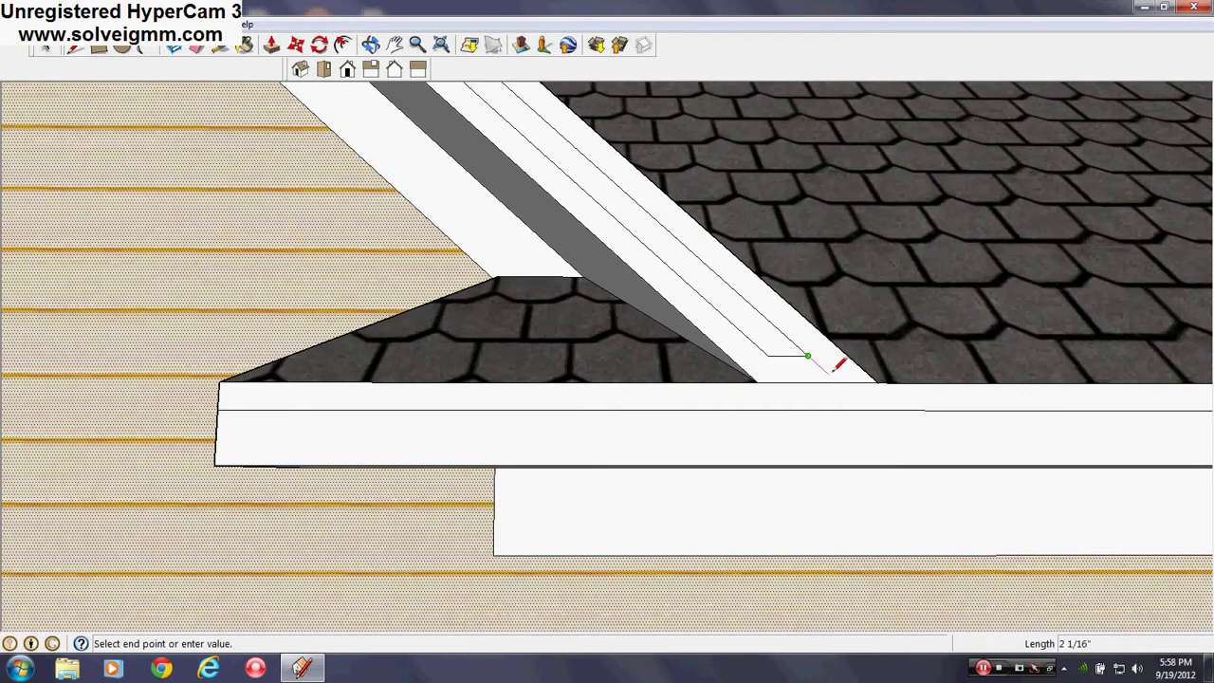
{"action": "scroll", "coordinate": [954, 379], "scroll_direction": "down", "scroll_amount": 6}
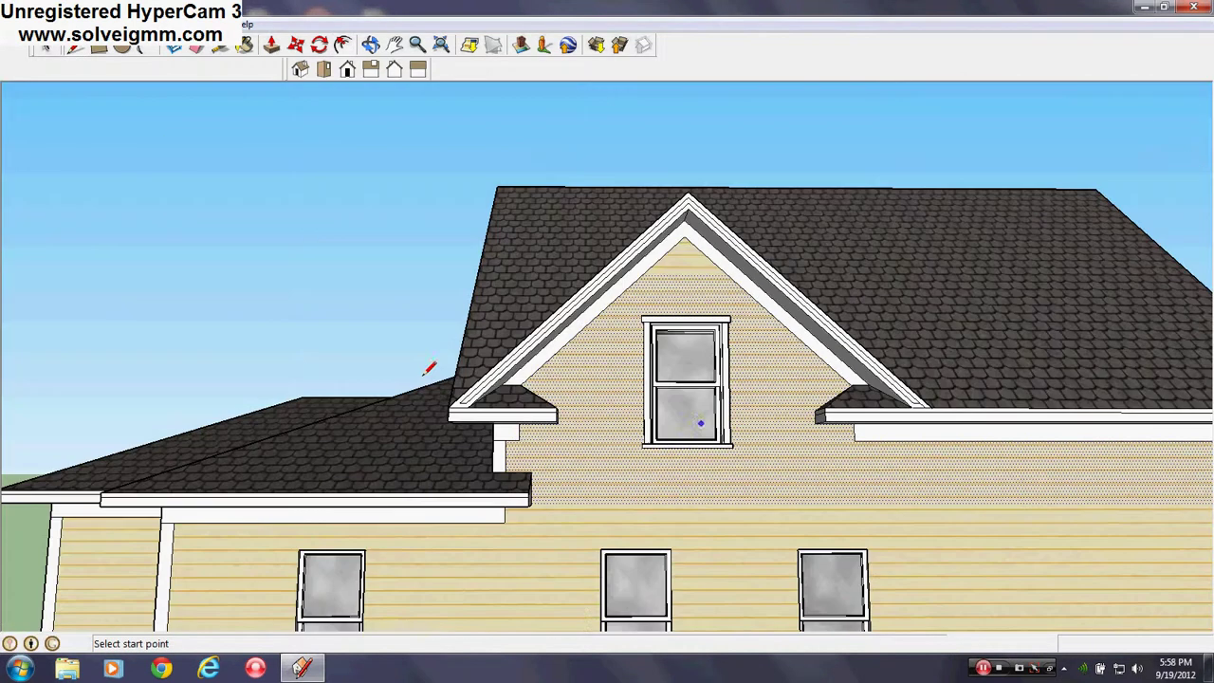
{"action": "scroll", "coordinate": [437, 375], "scroll_direction": "up", "scroll_amount": 6}
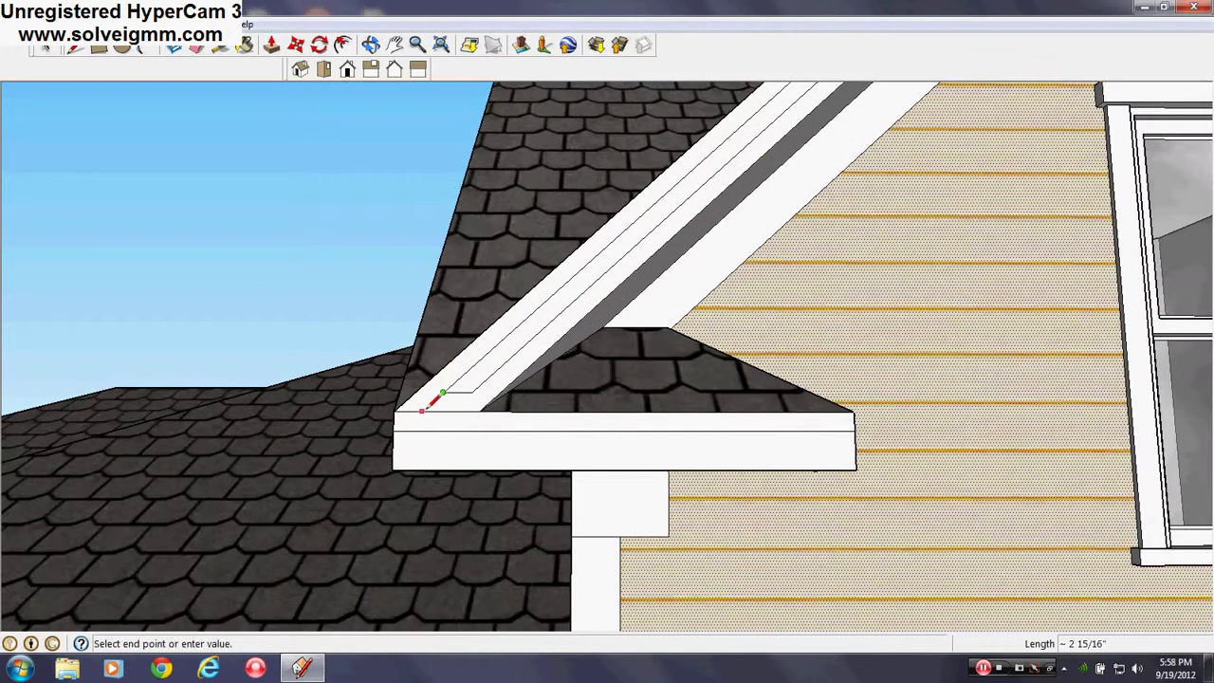
Erase the leftover offset segments at the left and right lower ends of the gable fascia
{"action": "left_click", "coordinate": [197, 48]}
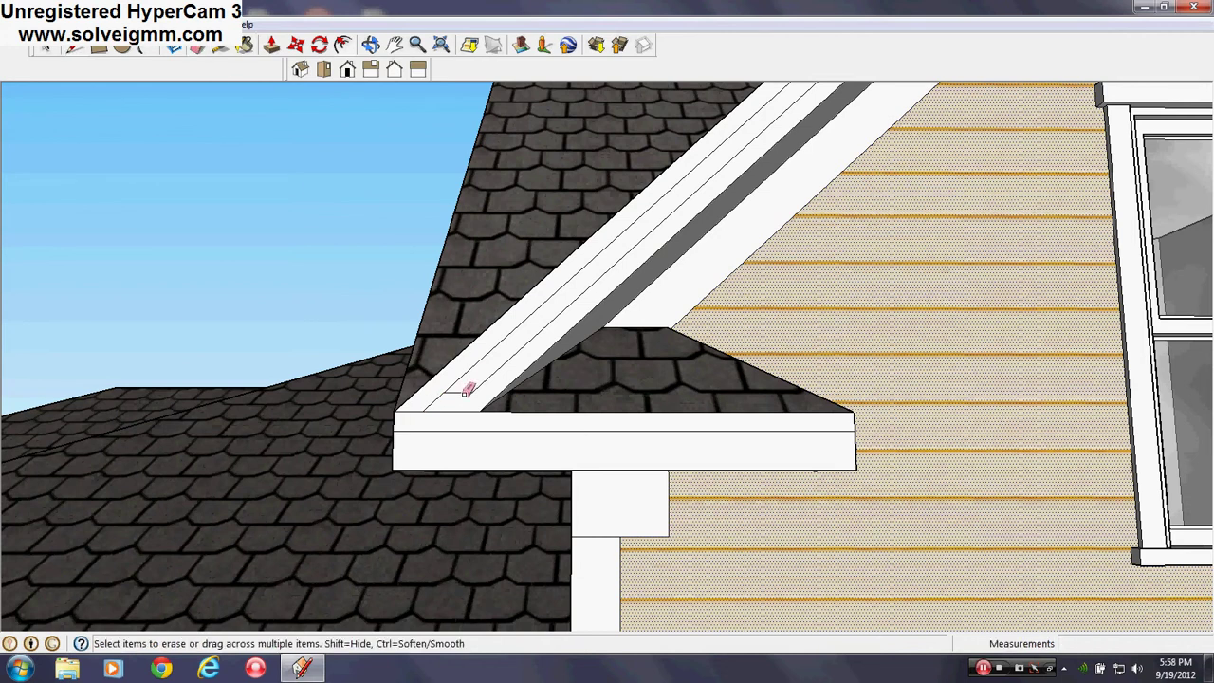
{"action": "scroll", "coordinate": [480, 389], "scroll_direction": "down", "scroll_amount": 6}
{"action": "scroll", "coordinate": [1010, 455], "scroll_direction": "up", "scroll_amount": 6}
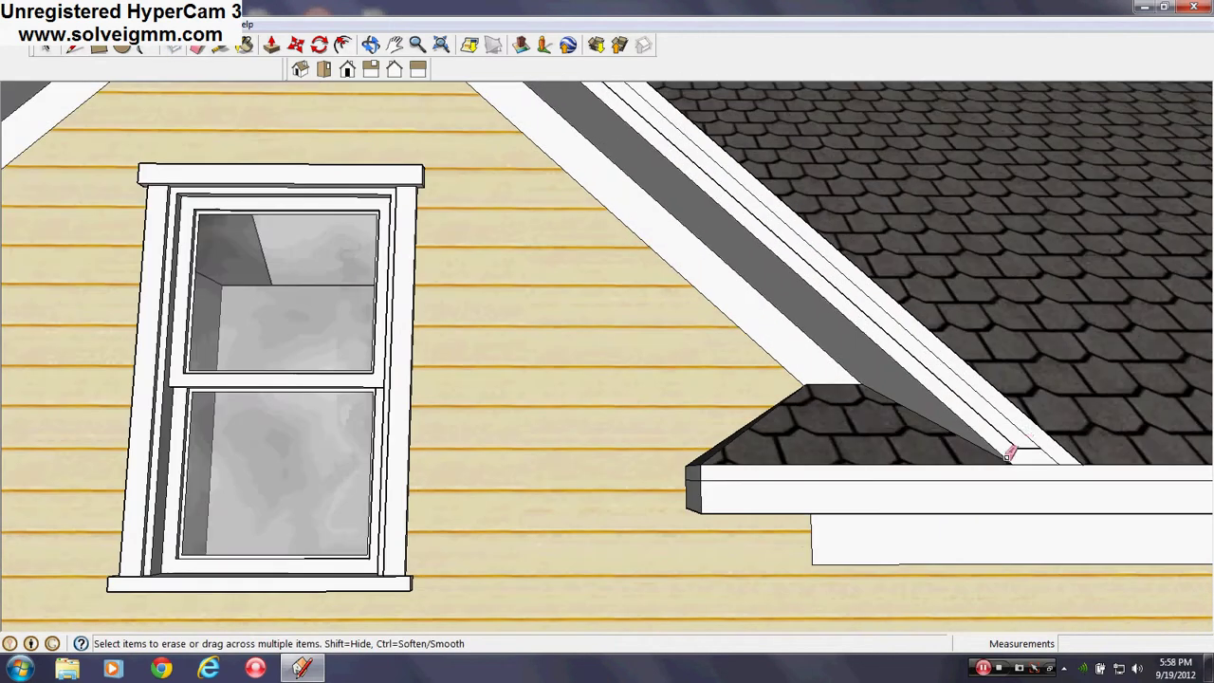
{"action": "left_click", "coordinate": [1013, 447]}
Examine the divided gable fascia and the whole side of the house from near and far
{"action": "scroll", "coordinate": [556, 265], "scroll_direction": "down", "scroll_amount": 8}
{"action": "middle_click_drag", "start_coordinate": [556, 265], "coordinate": [351, 399]}
{"action": "scroll", "coordinate": [634, 328], "scroll_direction": "down", "scroll_amount": 3}
{"action": "mouse_move", "coordinate": [569, 408]}
{"action": "middle_mouse_down"}
{"action": "mouse_move", "coordinate": [598, 343]}
{"action": "mouse_move", "coordinate": [474, 344]}
{"action": "mouse_move", "coordinate": [466, 328]}
{"action": "mouse_move", "coordinate": [837, 355]}
{"action": "mouse_move", "coordinate": [971, 350]}
{"action": "mouse_move", "coordinate": [541, 331]}
{"action": "mouse_move", "coordinate": [306, 279]}
{"action": "middle_mouse_up"}
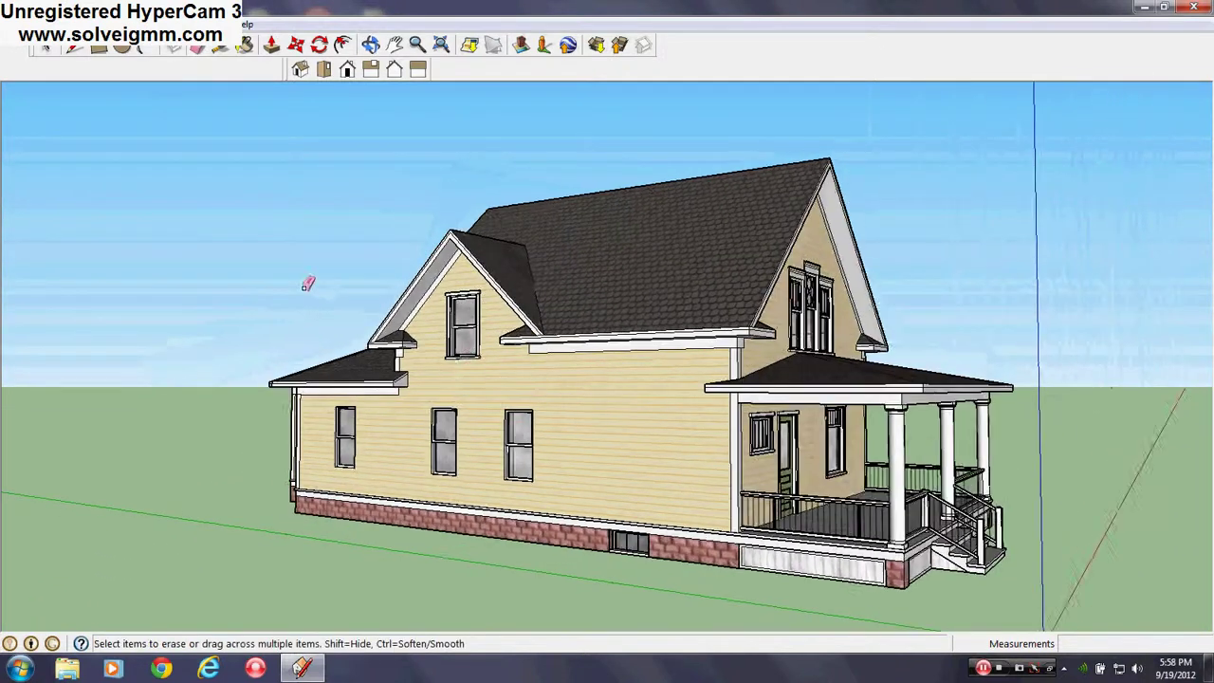
{"action": "scroll", "coordinate": [307, 279], "scroll_direction": "up", "scroll_amount": 6}
{"action": "scroll", "coordinate": [287, 339], "scroll_direction": "down", "scroll_amount": 8}
{"action": "mouse_move", "coordinate": [287, 339]}
{"action": "middle_mouse_down"}
{"action": "mouse_move", "coordinate": [382, 426]}
{"action": "mouse_move", "coordinate": [429, 408]}
{"action": "mouse_move", "coordinate": [288, 431]}
{"action": "mouse_move", "coordinate": [43, 418]}
{"action": "mouse_move", "coordinate": [326, 461]}
{"action": "middle_mouse_up"}
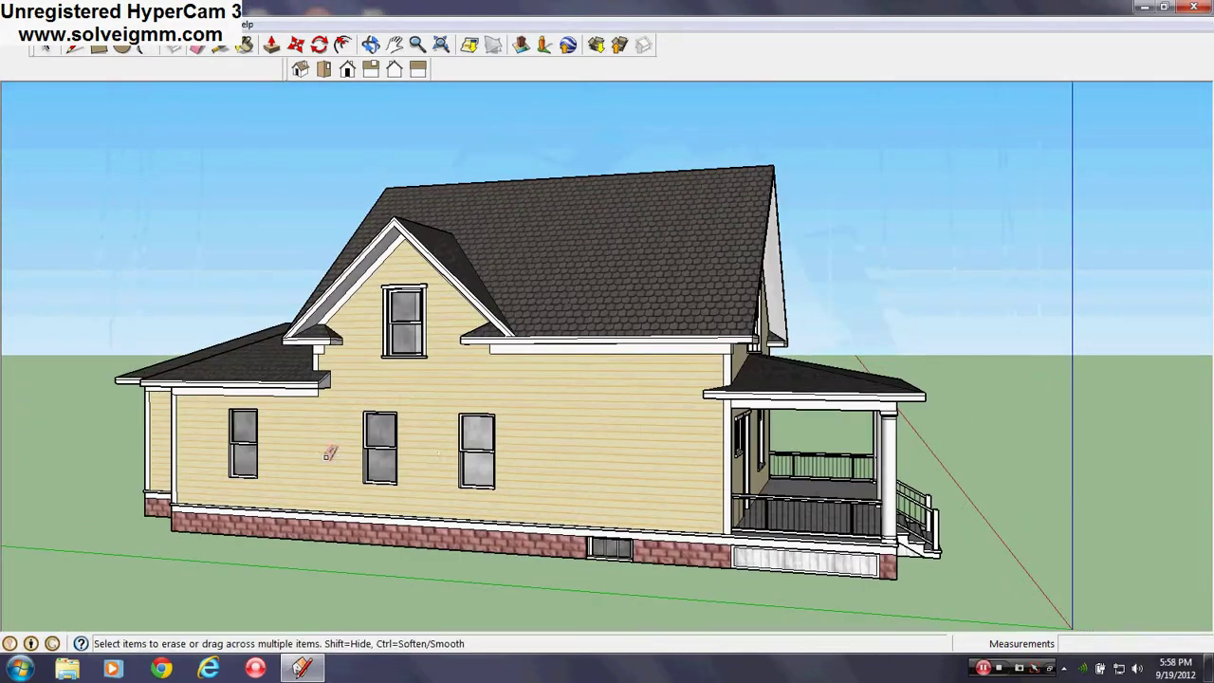
{"action": "scroll", "coordinate": [412, 230], "scroll_direction": "up", "scroll_amount": 8}
{"action": "scroll", "coordinate": [442, 212], "scroll_direction": "down", "scroll_amount": 5}
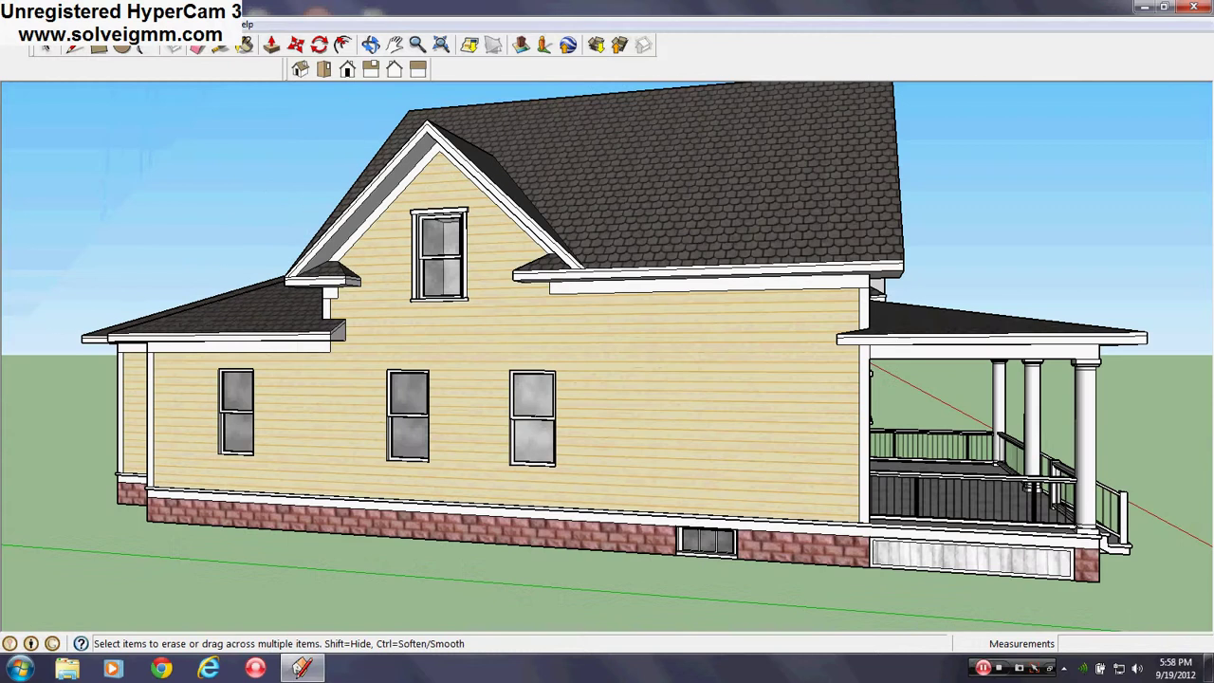
Trace the bottom edges of the two first-floor window openings nearest the front porch to fill them with faces
{"action": "key", "text": "l"}
{"action": "mouse_move", "coordinate": [420, 477]}
{"action": "middle_mouse_down"}
{"action": "mouse_move", "coordinate": [746, 501]}
{"action": "mouse_move", "coordinate": [601, 542]}
{"action": "mouse_move", "coordinate": [382, 466]}
{"action": "middle_mouse_up"}
{"action": "scroll", "coordinate": [378, 471], "scroll_direction": "up", "scroll_amount": 3}
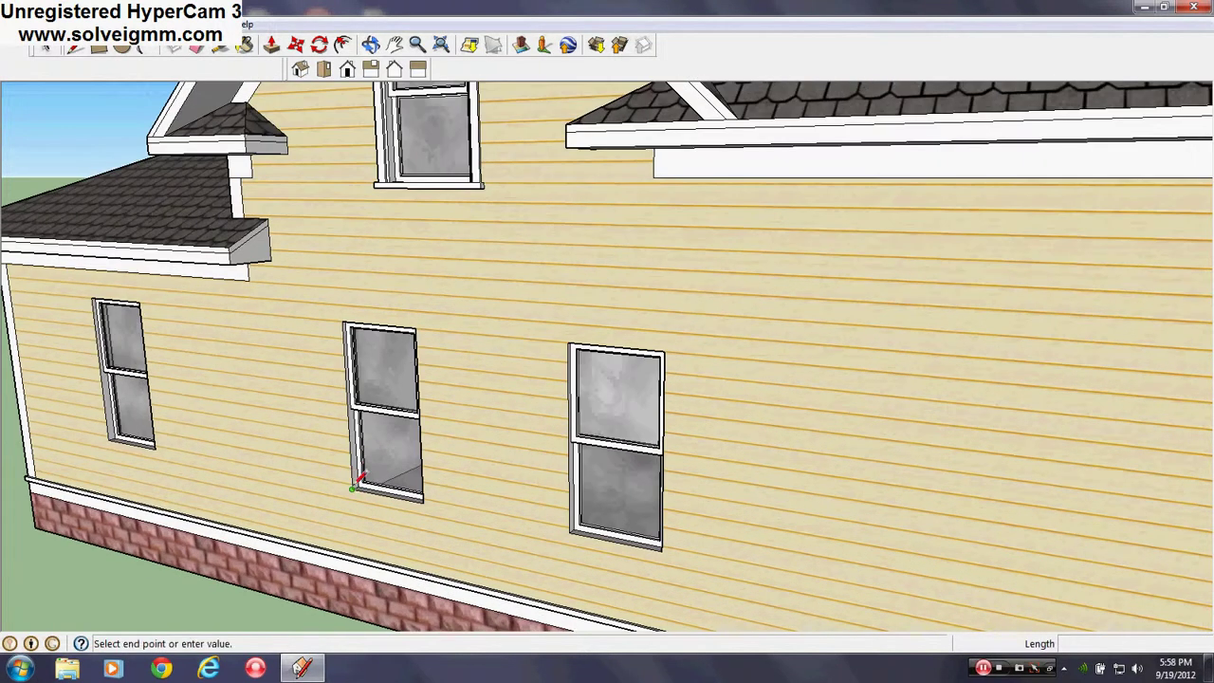
{"action": "left_click", "coordinate": [424, 500]}
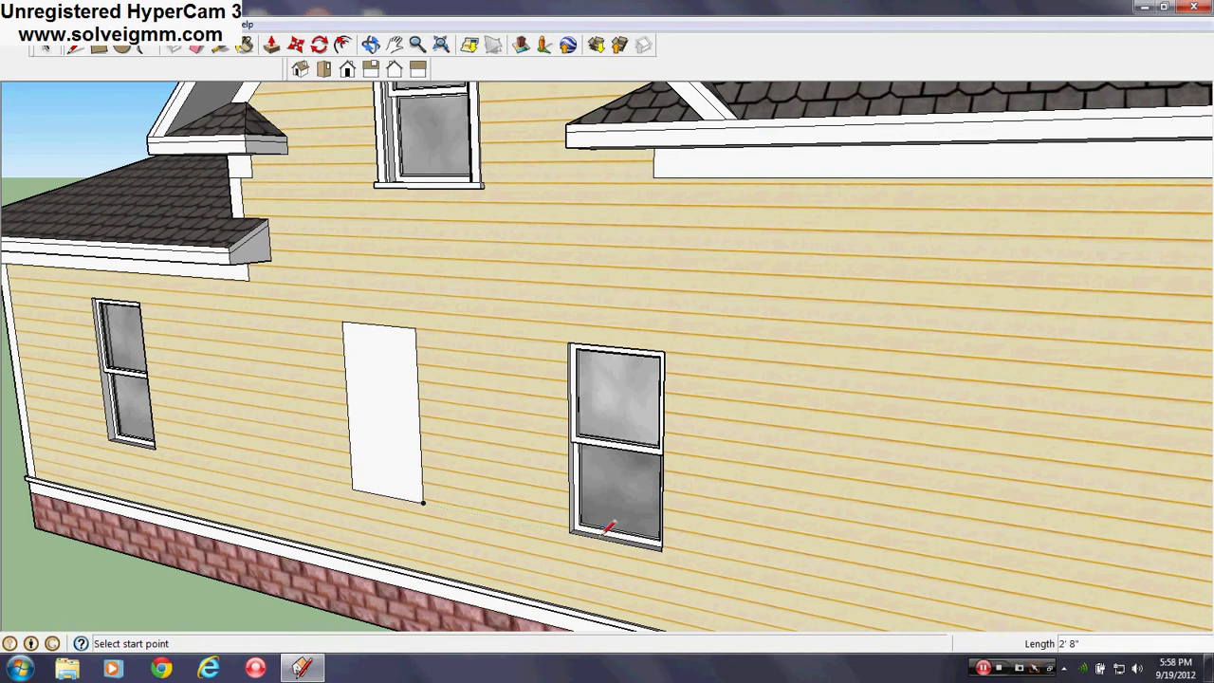
{"action": "left_click", "coordinate": [662, 549]}
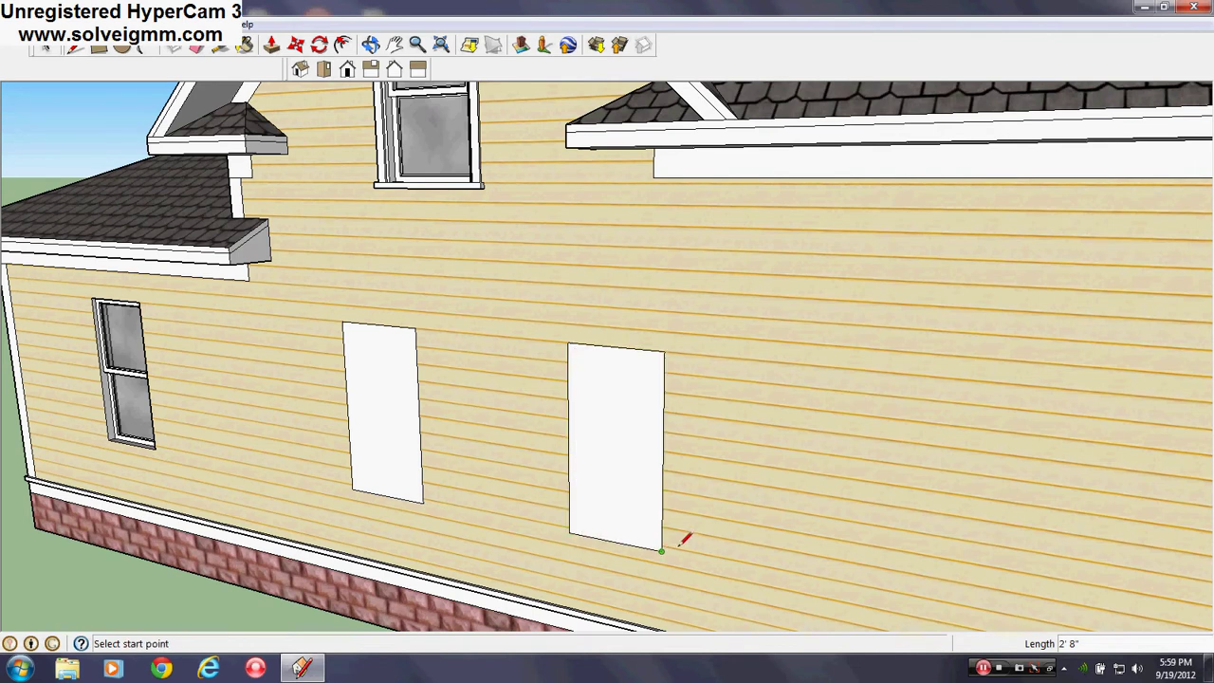
Fill the rearmost side window opening and the window opening at the rear corner with faces by tracing their bottom edges
{"action": "middle_click_drag", "start_coordinate": [683, 534], "coordinate": [347, 461]}
{"action": "scroll", "coordinate": [341, 463], "scroll_direction": "up", "scroll_amount": 2}
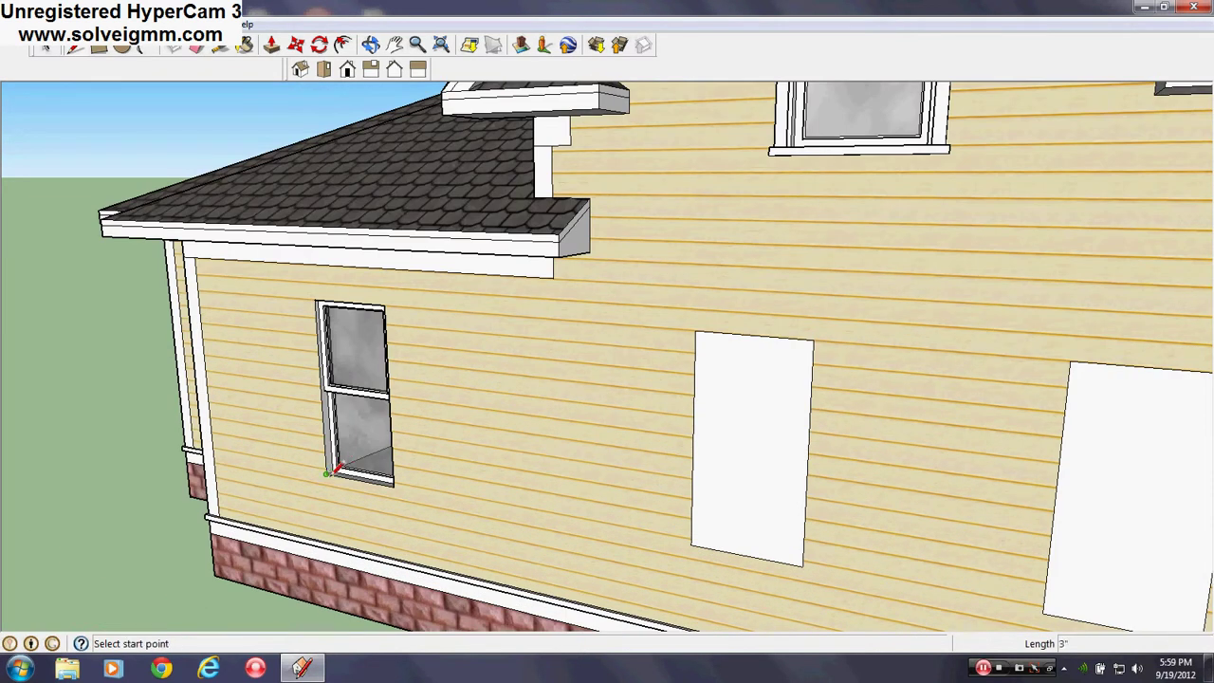
{"action": "scroll", "coordinate": [399, 483], "scroll_direction": "down", "scroll_amount": 3}
{"action": "middle_click_drag", "start_coordinate": [398, 484], "coordinate": [759, 459]}
{"action": "scroll", "coordinate": [759, 460], "scroll_direction": "up", "scroll_amount": 2}
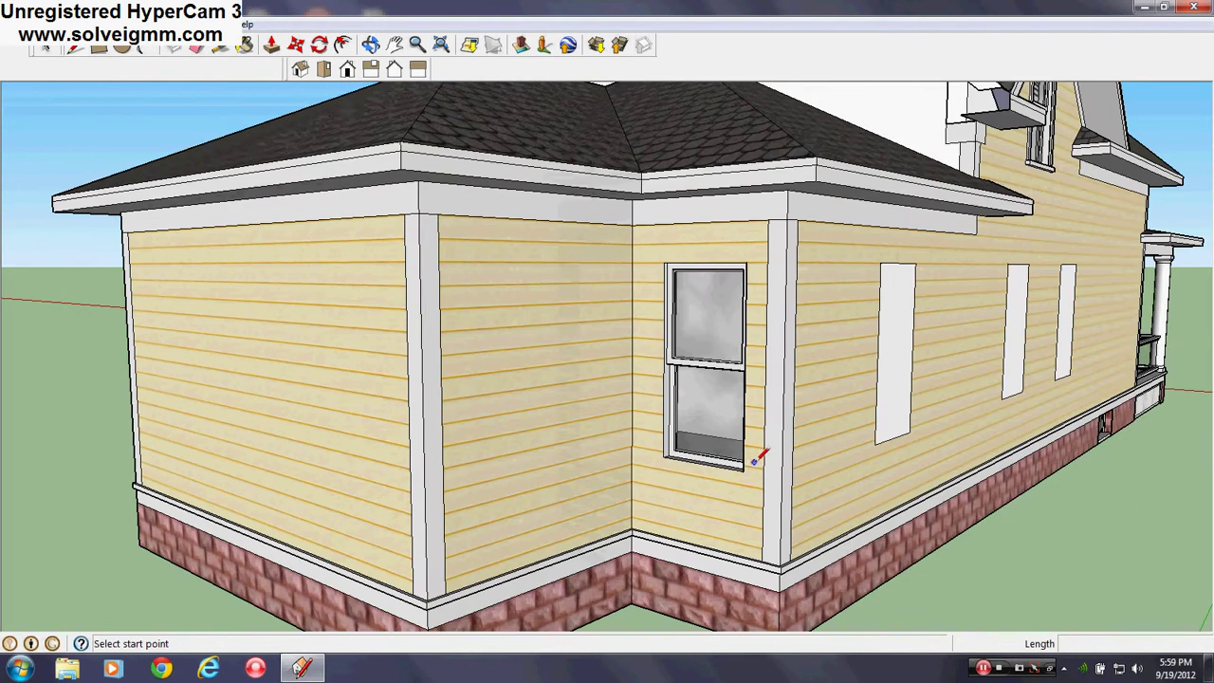
{"action": "left_click", "coordinate": [664, 457]}
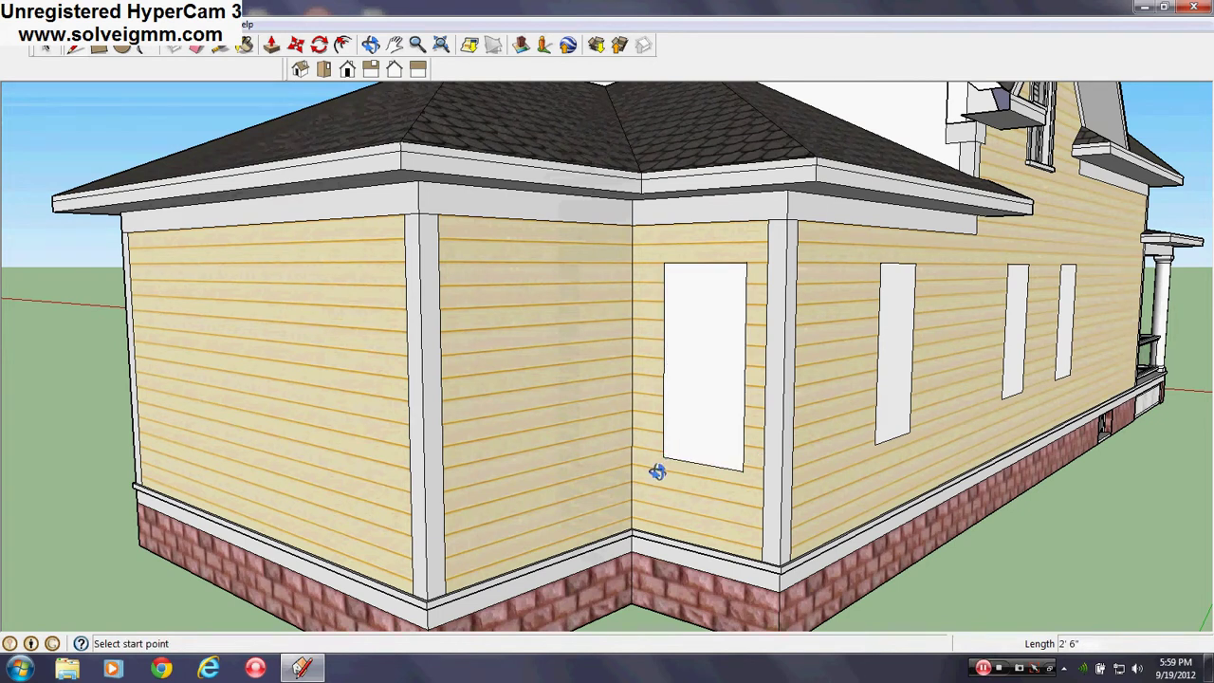
Offset the outline of the middle first-floor window panel outward to form a narrow border on the siding
{"action": "scroll", "coordinate": [651, 466], "scroll_direction": "down", "scroll_amount": 3}
{"action": "middle_click_drag", "start_coordinate": [651, 466], "coordinate": [488, 457]}
{"action": "scroll", "coordinate": [487, 451], "scroll_direction": "up", "scroll_amount": 4}
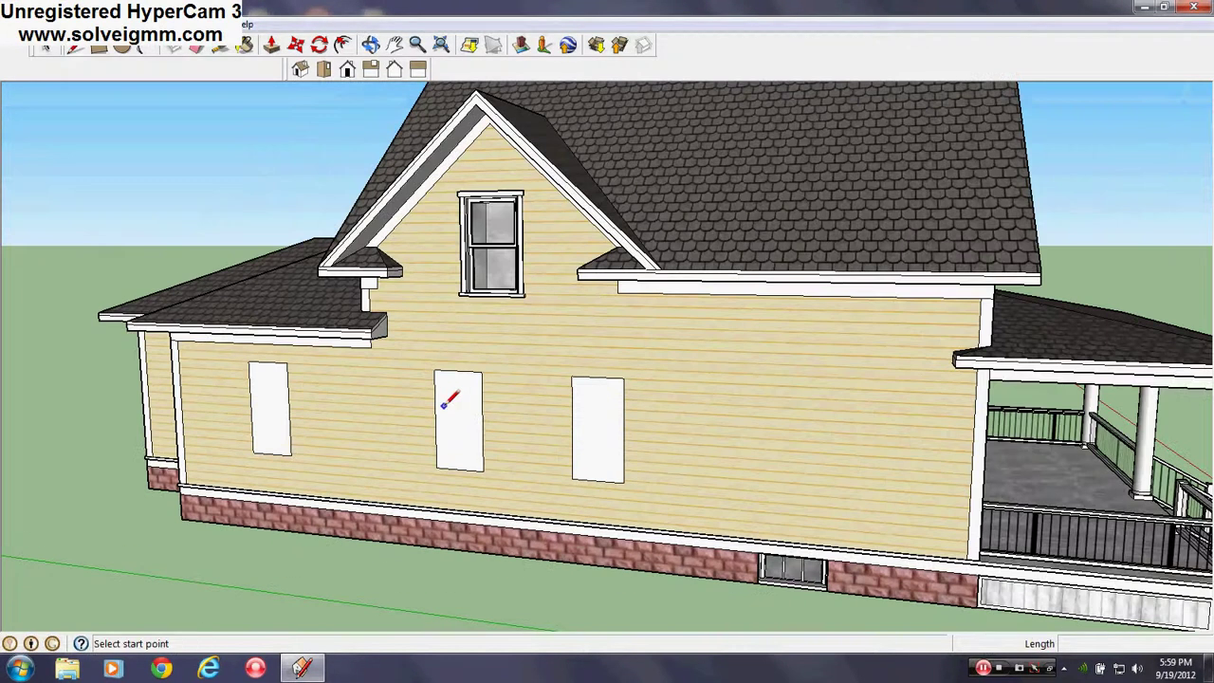
{"action": "left_click", "coordinate": [341, 46]}
{"action": "left_click", "coordinate": [477, 357]}
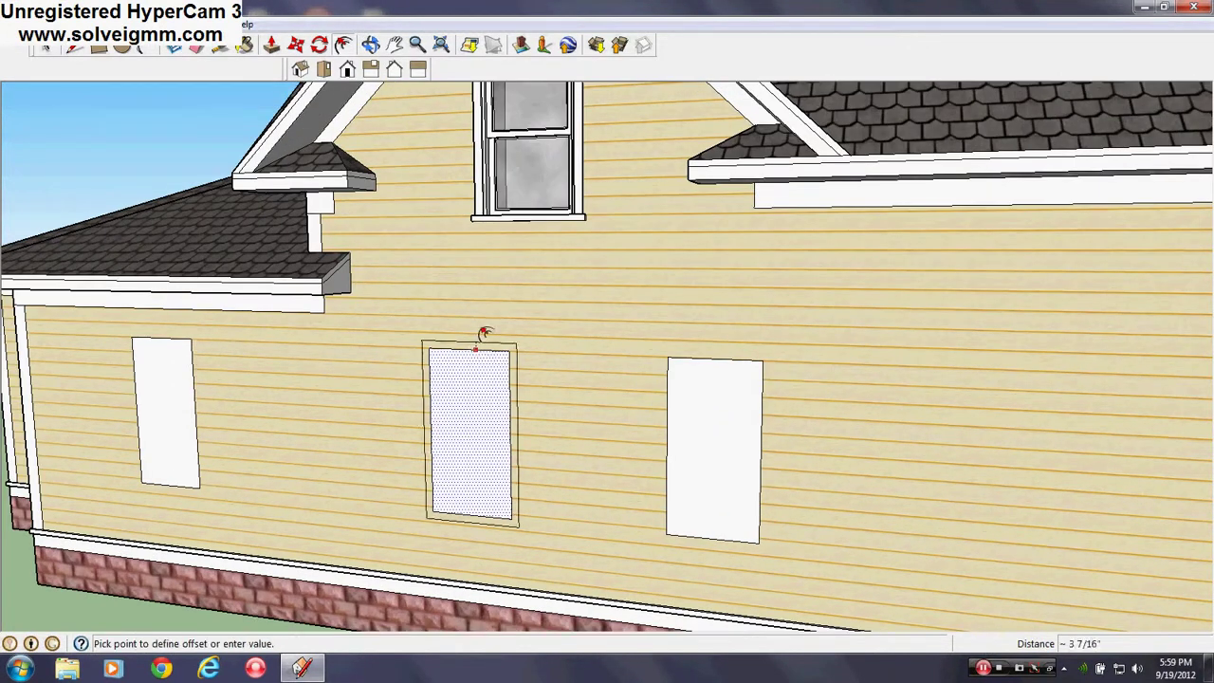
{"action": "key", "text": "Escape"}
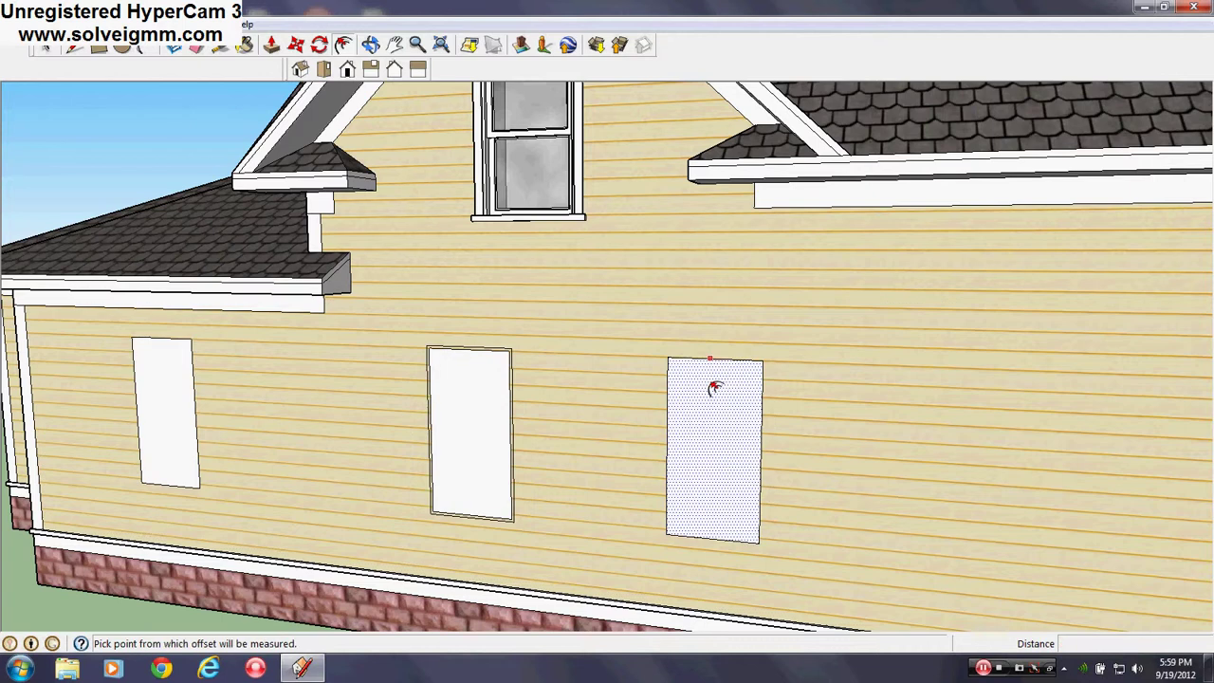
Repeat the same outward offset on the other two side window panels and the rear corner one
{"action": "middle_click_drag", "start_coordinate": [732, 388], "coordinate": [387, 395]}
{"action": "scroll", "coordinate": [387, 395], "scroll_direction": "down", "scroll_amount": 2}
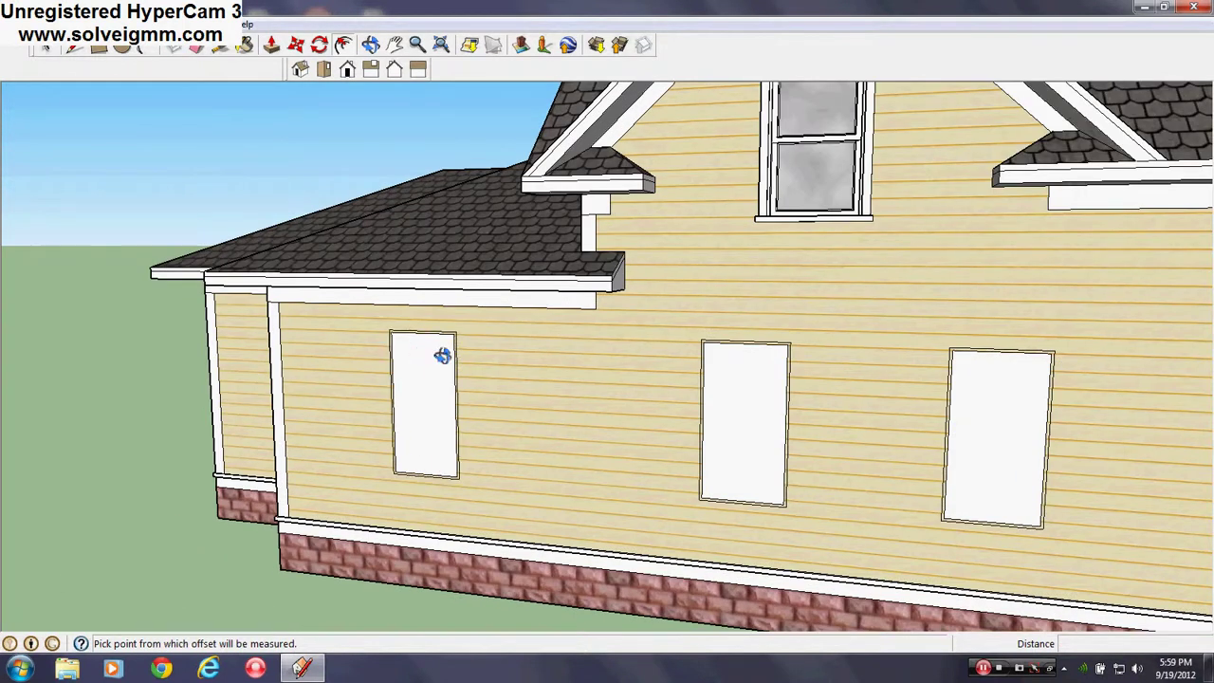
{"action": "middle_click_drag", "start_coordinate": [437, 350], "coordinate": [370, 293]}
{"action": "double_click", "coordinate": [740, 354]}
Erase the filler faces covering the three first-floor side windows and the rear corner window, keeping their offset borders
{"action": "right_click", "coordinate": [556, 392]}
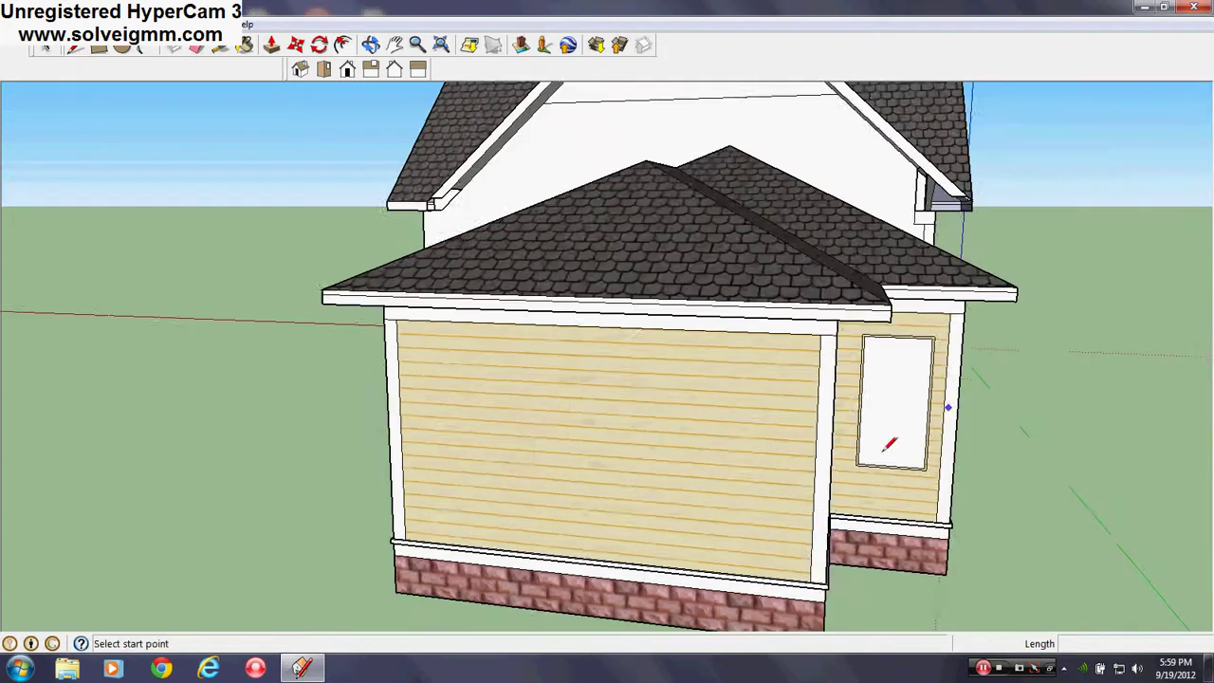
{"action": "scroll", "coordinate": [911, 413], "scroll_direction": "up", "scroll_amount": 3}
{"action": "right_click", "coordinate": [861, 371]}
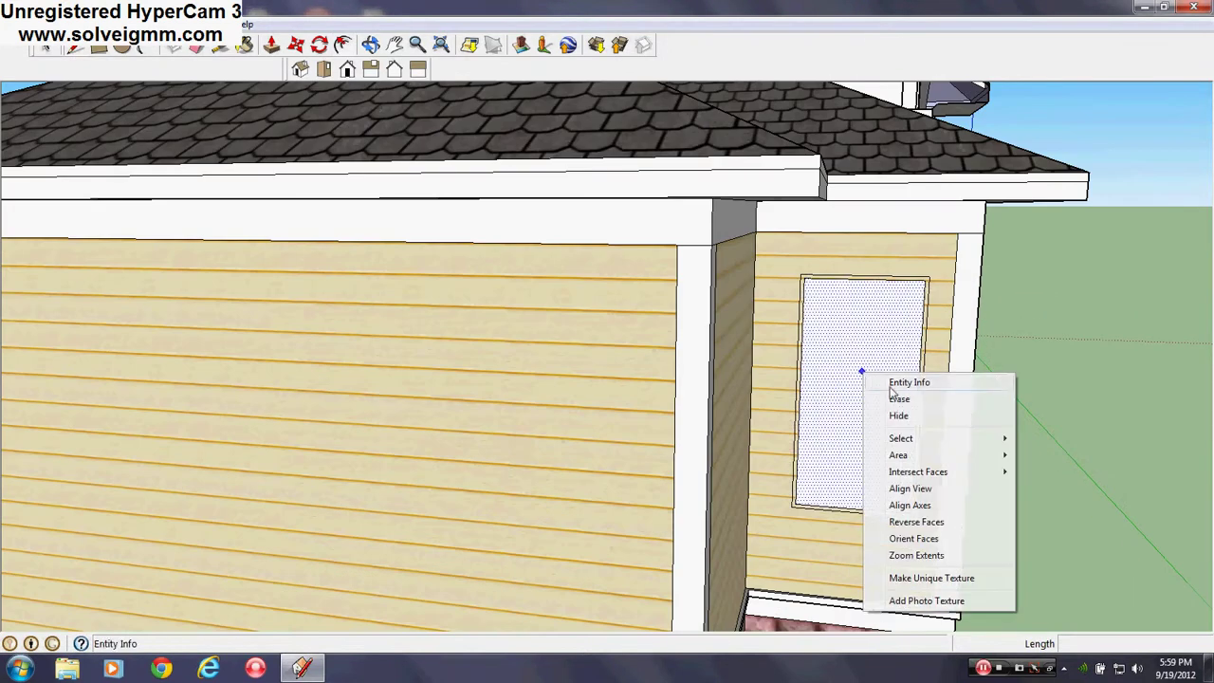
{"action": "left_click", "coordinate": [899, 398]}
{"action": "scroll", "coordinate": [899, 399], "scroll_direction": "down", "scroll_amount": 5}
{"action": "scroll", "coordinate": [1016, 461], "scroll_direction": "up", "scroll_amount": 4}
{"action": "right_click", "coordinate": [960, 411]}
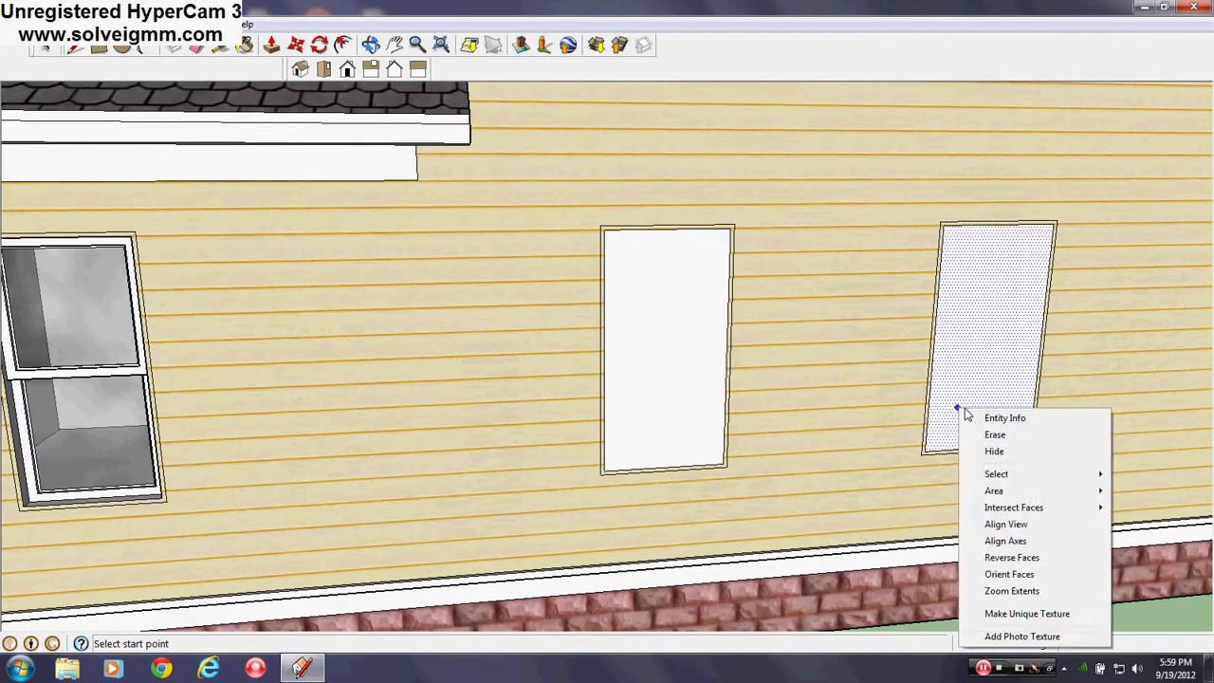
{"action": "left_click", "coordinate": [992, 435]}
{"action": "right_click", "coordinate": [672, 399]}
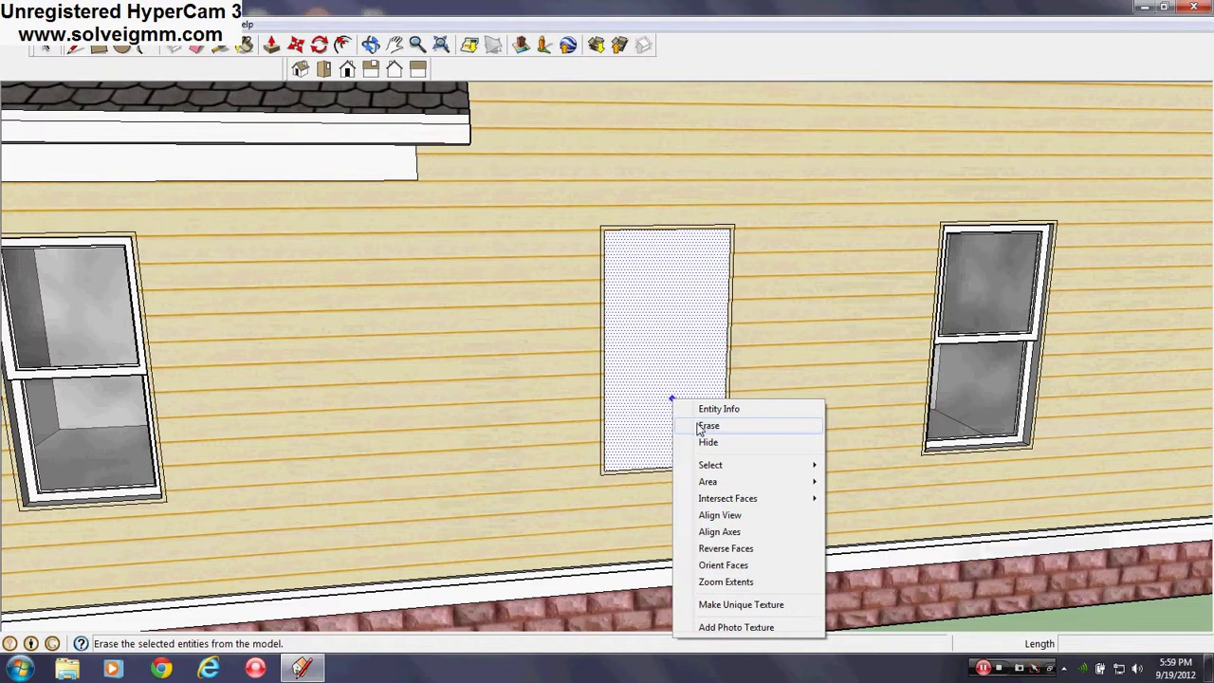
{"action": "left_click", "coordinate": [701, 430]}
Offset the narrow border around the middle first-floor side window outward by 3" to outline its trim
{"action": "scroll", "coordinate": [656, 496], "scroll_direction": "down", "scroll_amount": 5}
{"action": "middle_click_drag", "start_coordinate": [655, 496], "coordinate": [727, 434]}
{"action": "scroll", "coordinate": [758, 348], "scroll_direction": "up", "scroll_amount": 4}
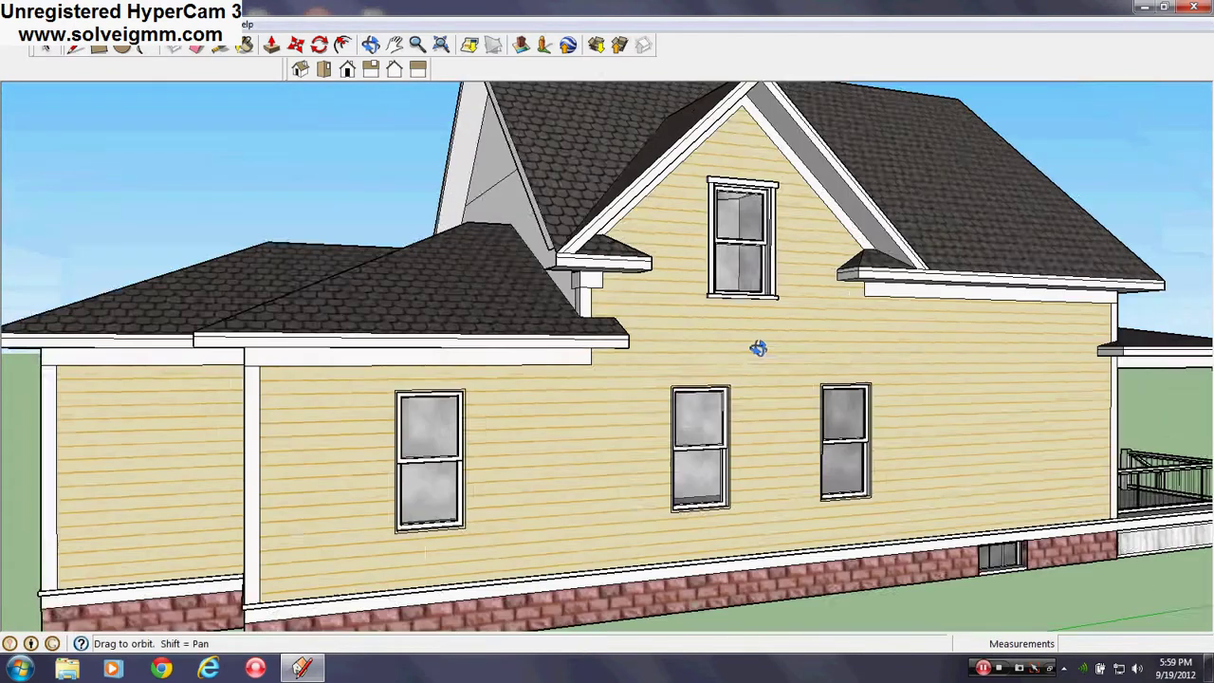
{"action": "middle_click_drag", "start_coordinate": [758, 348], "coordinate": [775, 316]}
{"action": "key", "text": "l"}
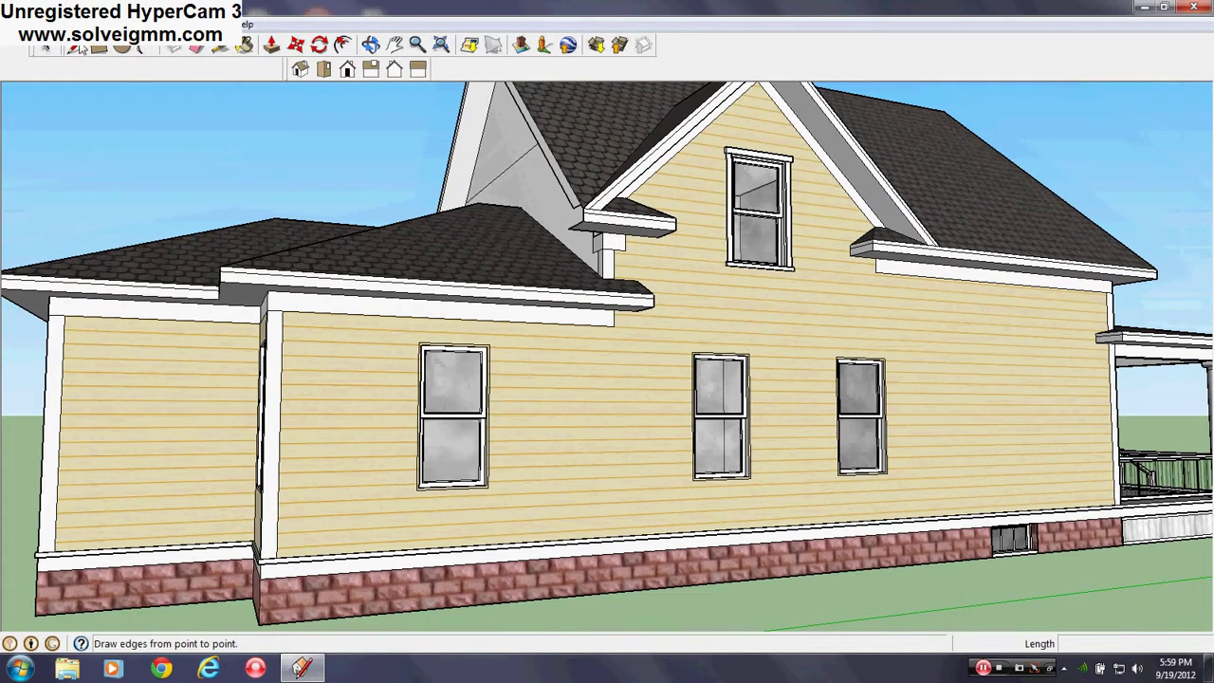
{"action": "scroll", "coordinate": [750, 344], "scroll_direction": "up", "scroll_amount": 7}
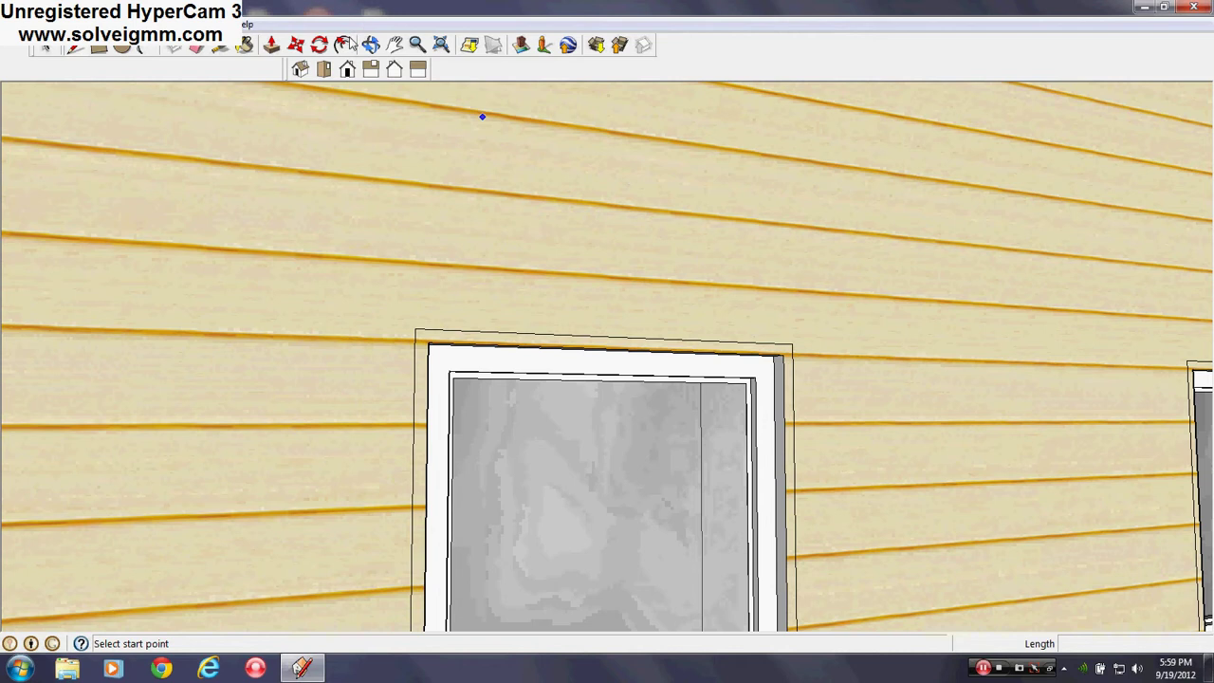
{"action": "left_click", "coordinate": [345, 44]}
{"action": "left_click", "coordinate": [578, 348]}
{"action": "scroll", "coordinate": [576, 345], "scroll_direction": "down", "scroll_amount": 7}
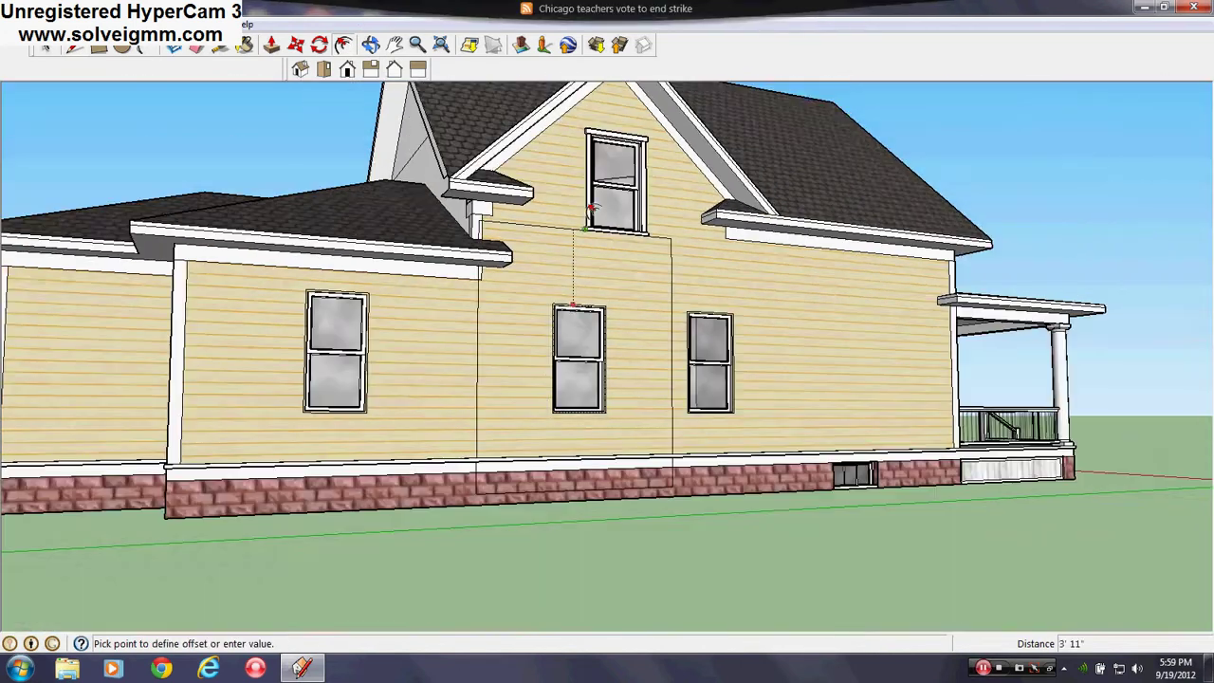
{"action": "middle_click_drag", "start_coordinate": [590, 207], "coordinate": [631, 239]}
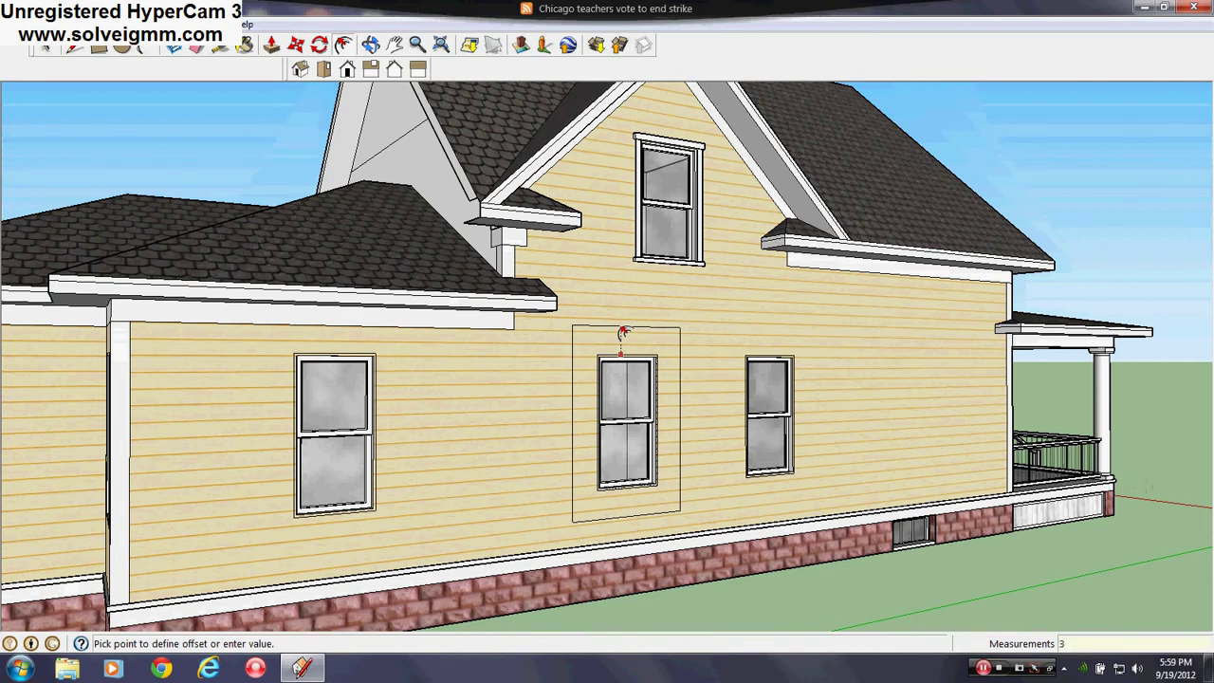
{"action": "scroll", "coordinate": [607, 398], "scroll_direction": "up", "scroll_amount": 8}
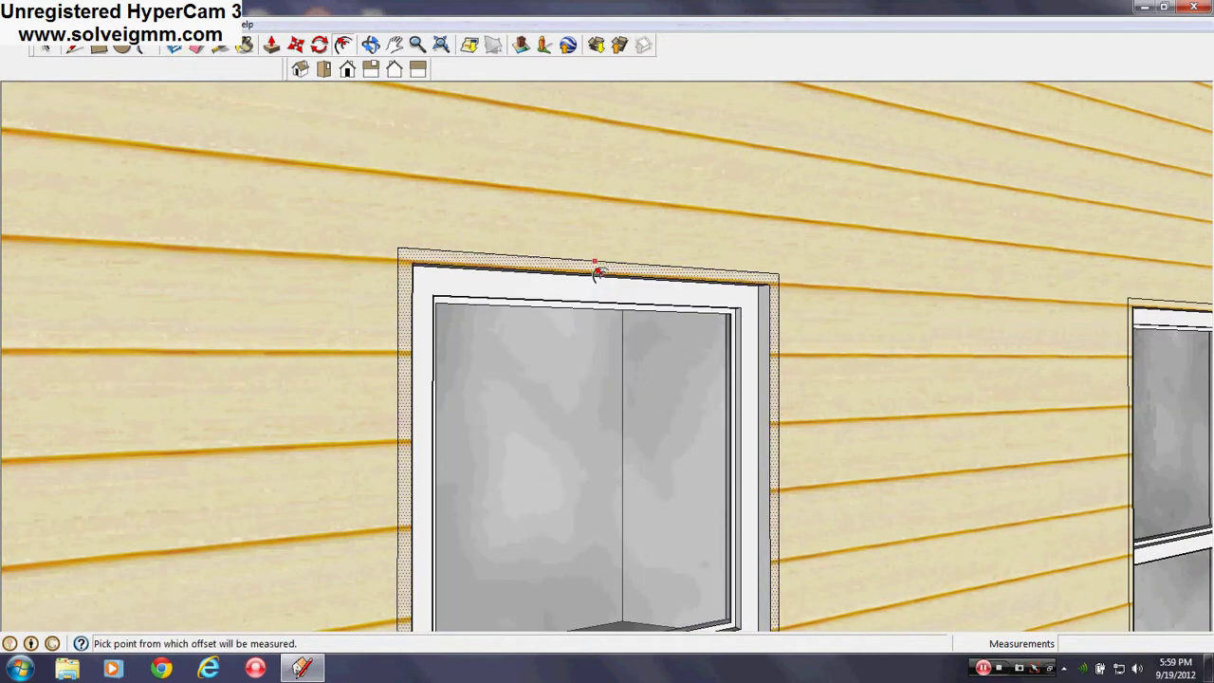
{"action": "left_click", "coordinate": [595, 261]}
{"action": "key", "text": "Return"}
{"action": "scroll", "coordinate": [626, 251], "scroll_direction": "down", "scroll_amount": 10}
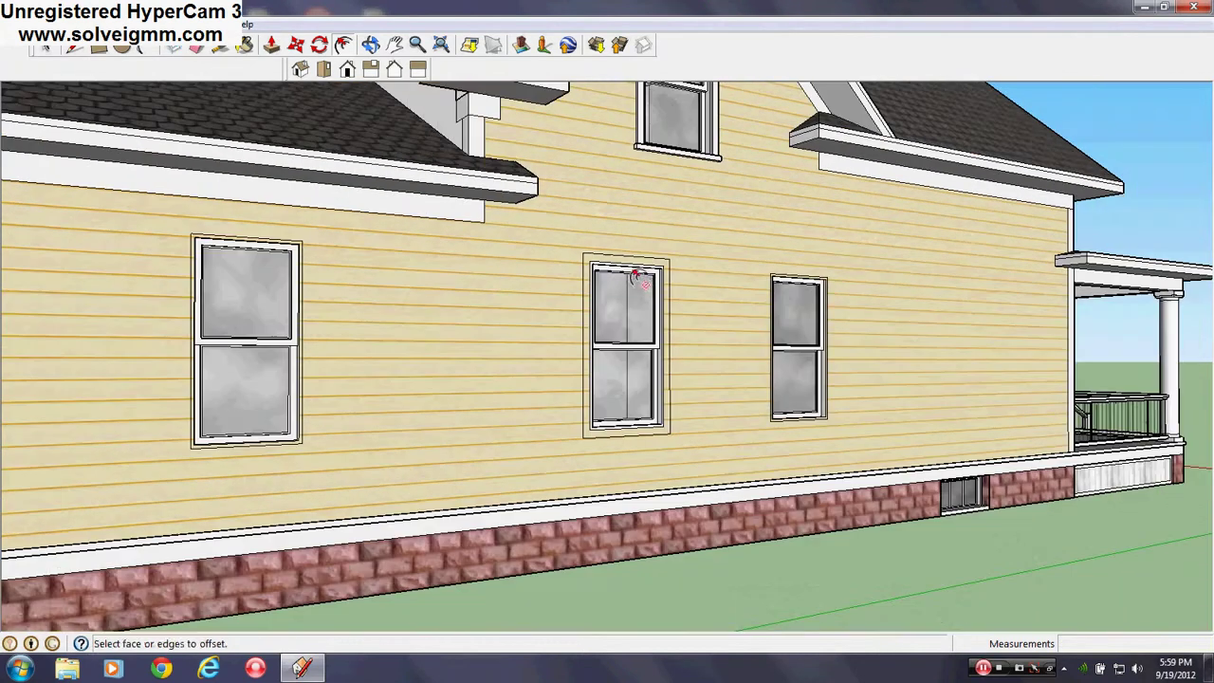
Paint the offset trim faces around the middle side window with Color_001
{"action": "middle_click_drag", "start_coordinate": [628, 272], "coordinate": [608, 356]}
{"action": "scroll", "coordinate": [608, 356], "scroll_direction": "up", "scroll_amount": 3}
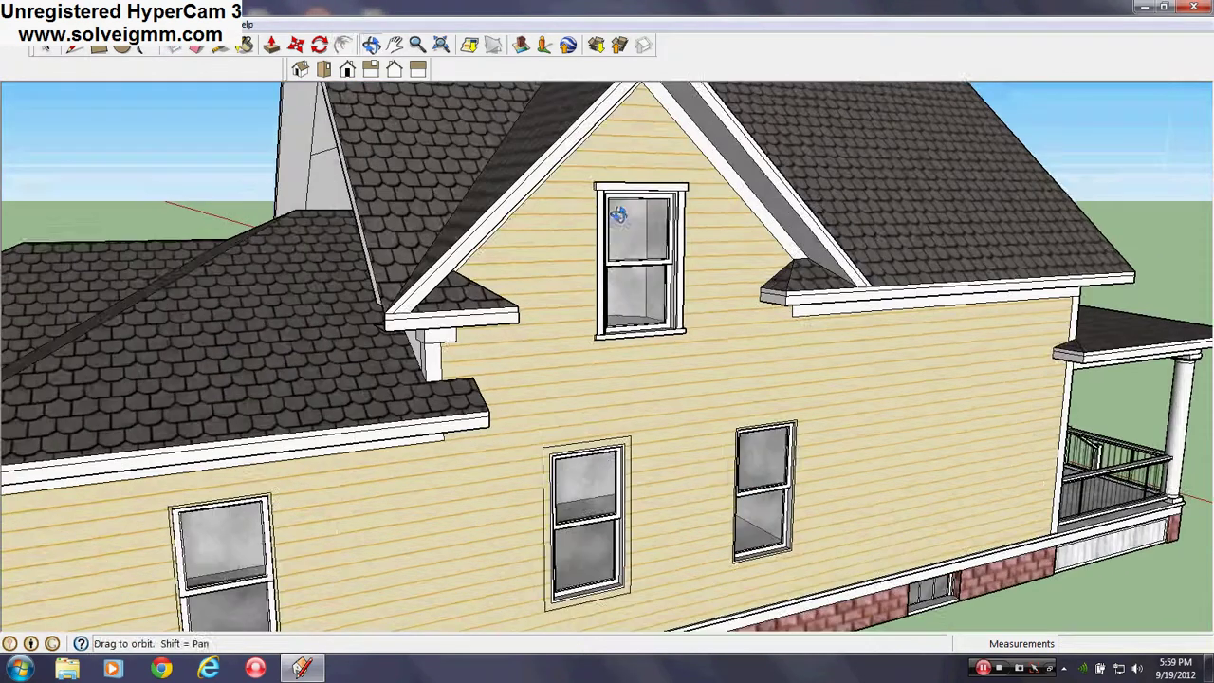
{"action": "left_click", "coordinate": [245, 46]}
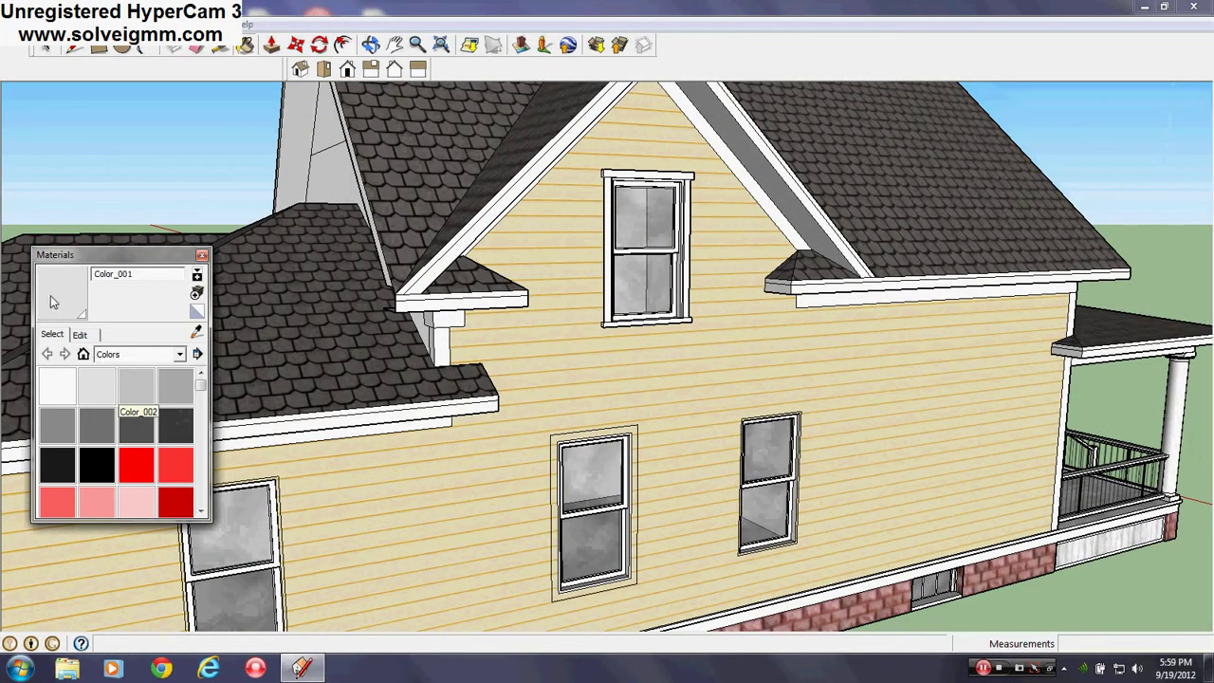
{"action": "middle_click_drag", "start_coordinate": [588, 569], "coordinate": [655, 465]}
{"action": "scroll", "coordinate": [702, 417], "scroll_direction": "up", "scroll_amount": 3}
{"action": "scroll", "coordinate": [663, 347], "scroll_direction": "up", "scroll_amount": 8}
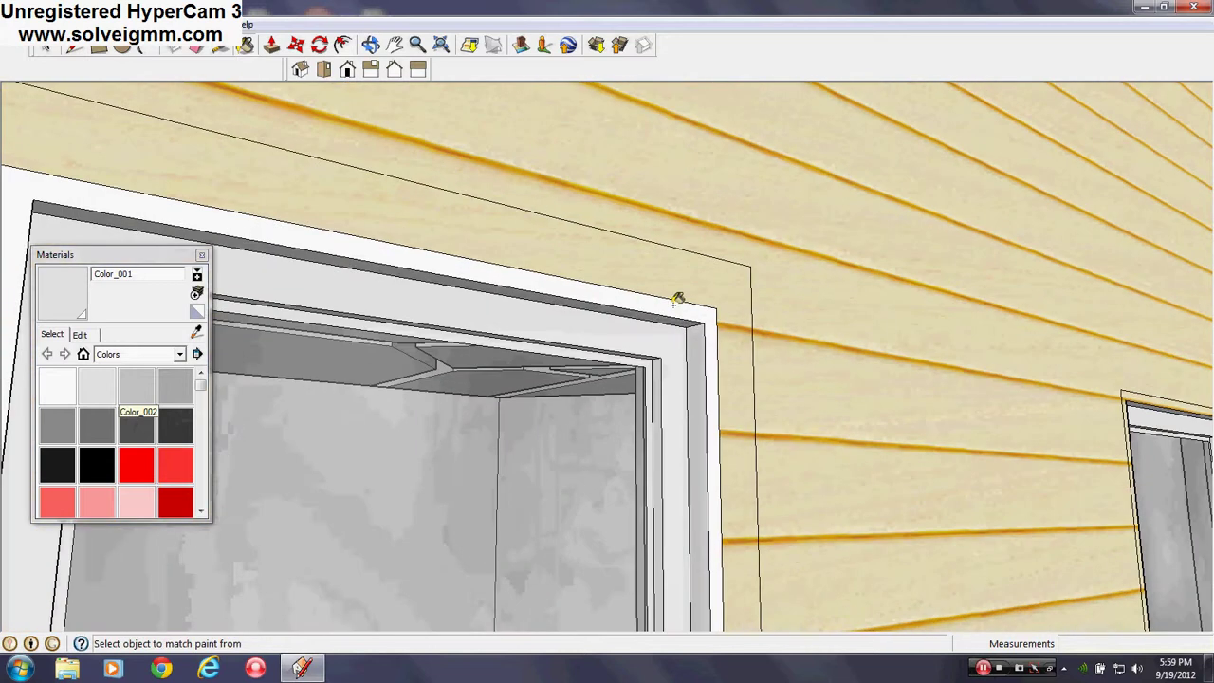
{"action": "scroll", "coordinate": [678, 300], "scroll_direction": "down", "scroll_amount": 10}
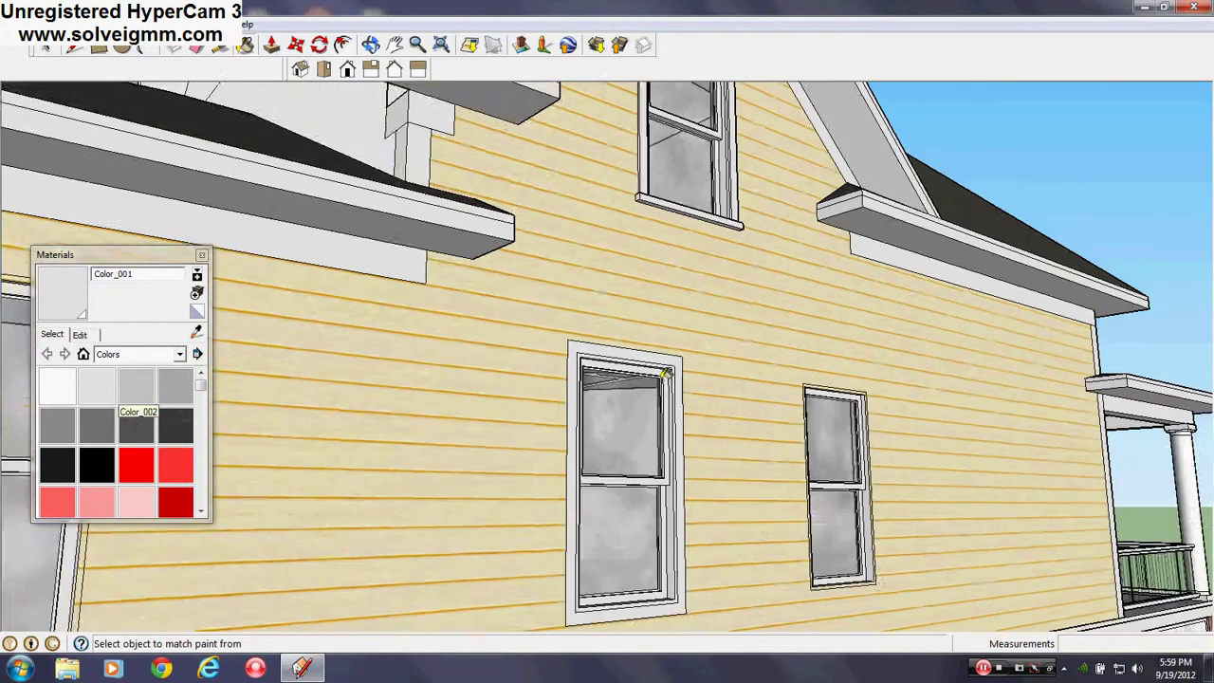
{"action": "scroll", "coordinate": [667, 373], "scroll_direction": "down", "scroll_amount": 3}
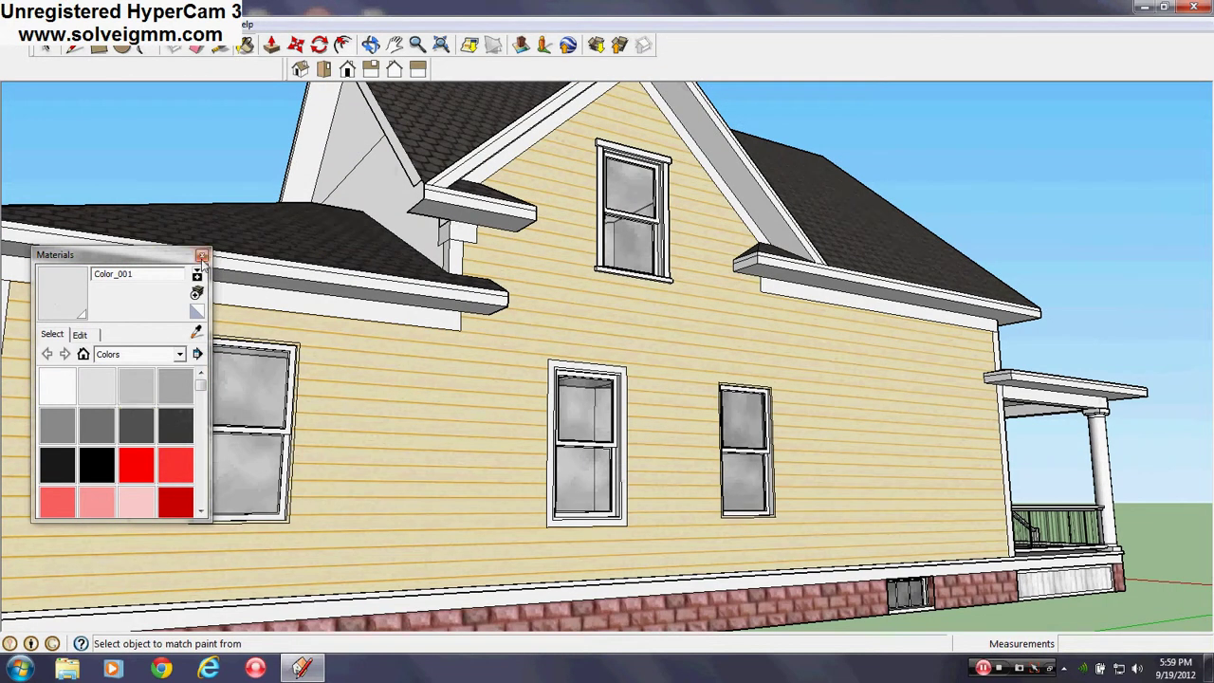
{"action": "left_click", "coordinate": [201, 256]}
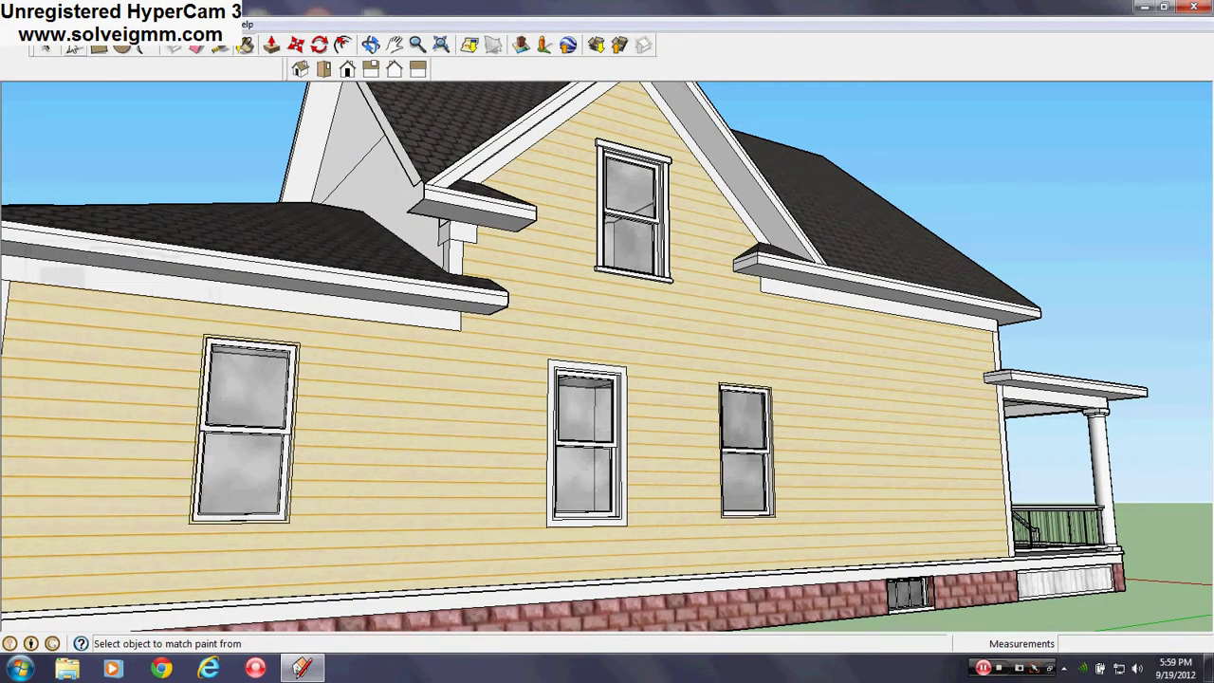
Measure the side trim width on the upper gable window and the header of the large first-floor window on the opposite side
{"action": "scroll", "coordinate": [599, 143], "scroll_direction": "up", "scroll_amount": 5}
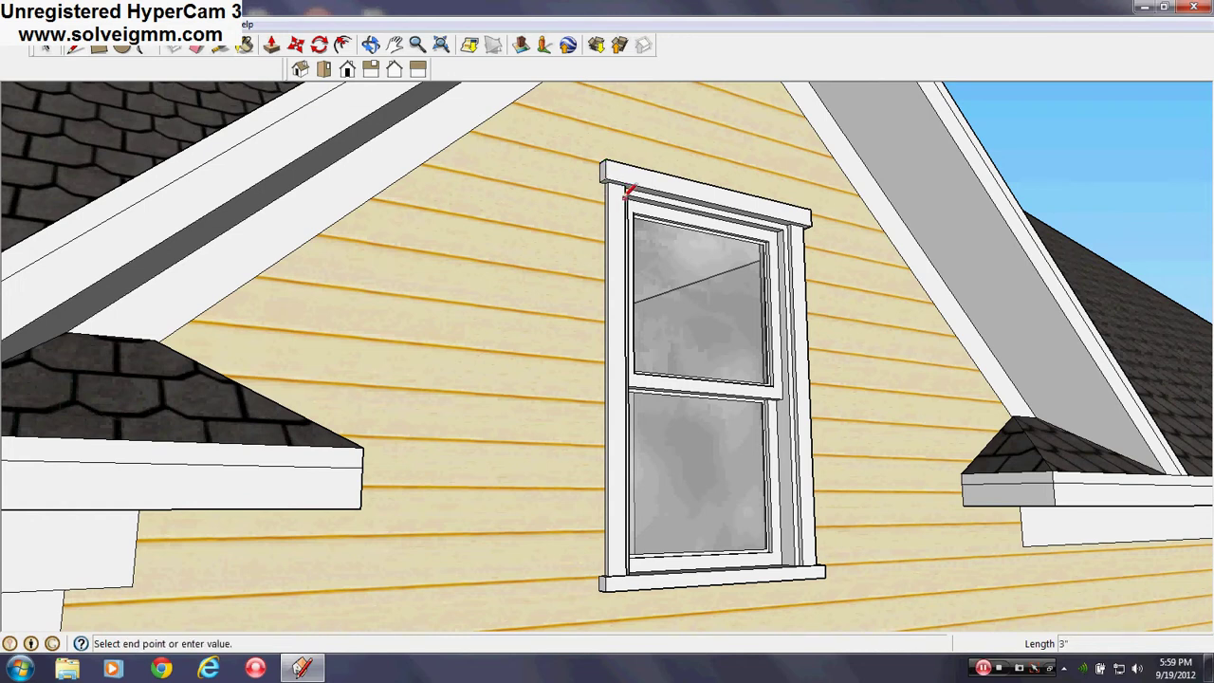
{"action": "left_click", "coordinate": [608, 196]}
{"action": "scroll", "coordinate": [465, 211], "scroll_direction": "down", "scroll_amount": 5}
{"action": "middle_click_drag", "start_coordinate": [922, 392], "coordinate": [193, 410]}
{"action": "scroll", "coordinate": [621, 577], "scroll_direction": "up", "scroll_amount": 4}
{"action": "middle_click_drag", "start_coordinate": [651, 389], "coordinate": [381, 386]}
{"action": "scroll", "coordinate": [381, 387], "scroll_direction": "down", "scroll_amount": 5}
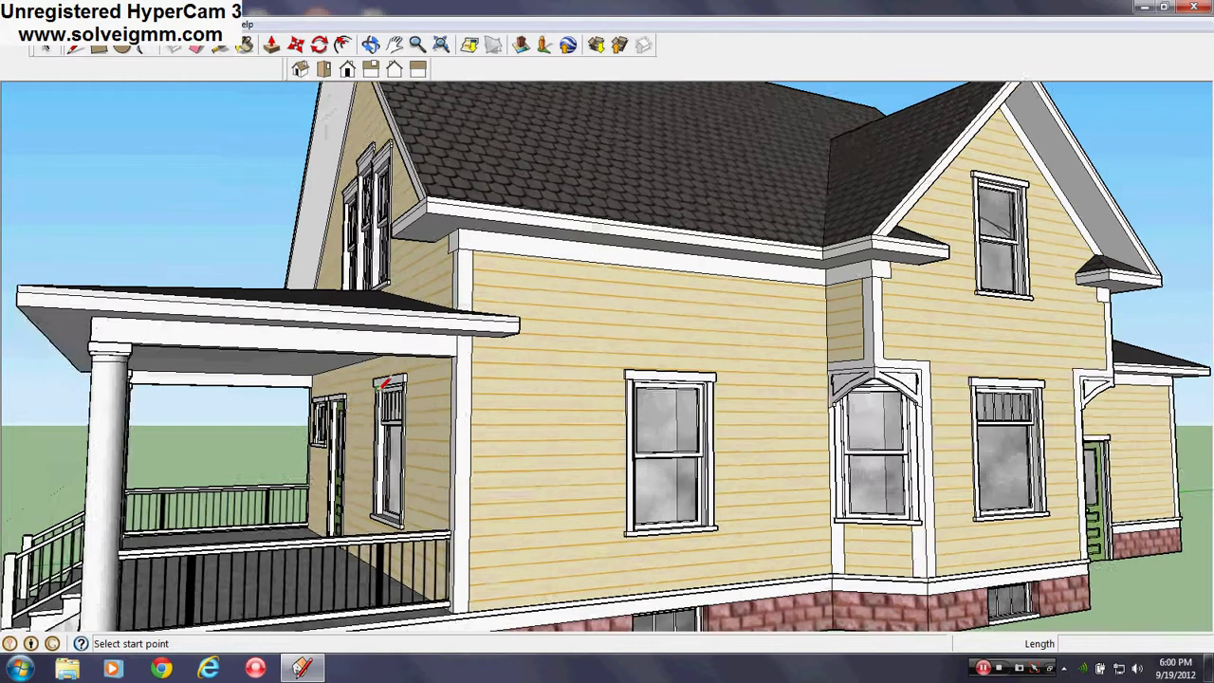
{"action": "scroll", "coordinate": [827, 352], "scroll_direction": "up", "scroll_amount": 2}
{"action": "scroll", "coordinate": [828, 349], "scroll_direction": "up", "scroll_amount": 3}
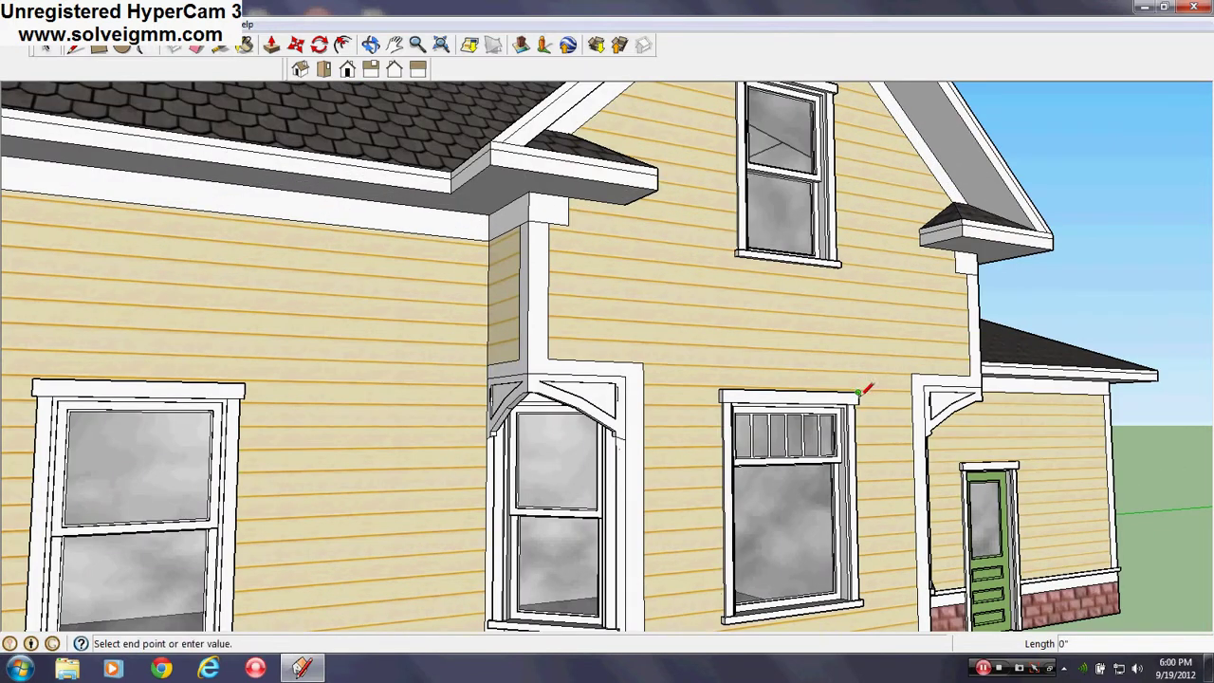
{"action": "left_click", "coordinate": [864, 393]}
{"action": "scroll", "coordinate": [864, 392], "scroll_direction": "down", "scroll_amount": 5}
Move the top edge of the middle side window's trim up 1" along the blue axis
{"action": "middle_click_drag", "start_coordinate": [414, 352], "coordinate": [284, 365]}
{"action": "scroll", "coordinate": [271, 363], "scroll_direction": "up", "scroll_amount": 7}
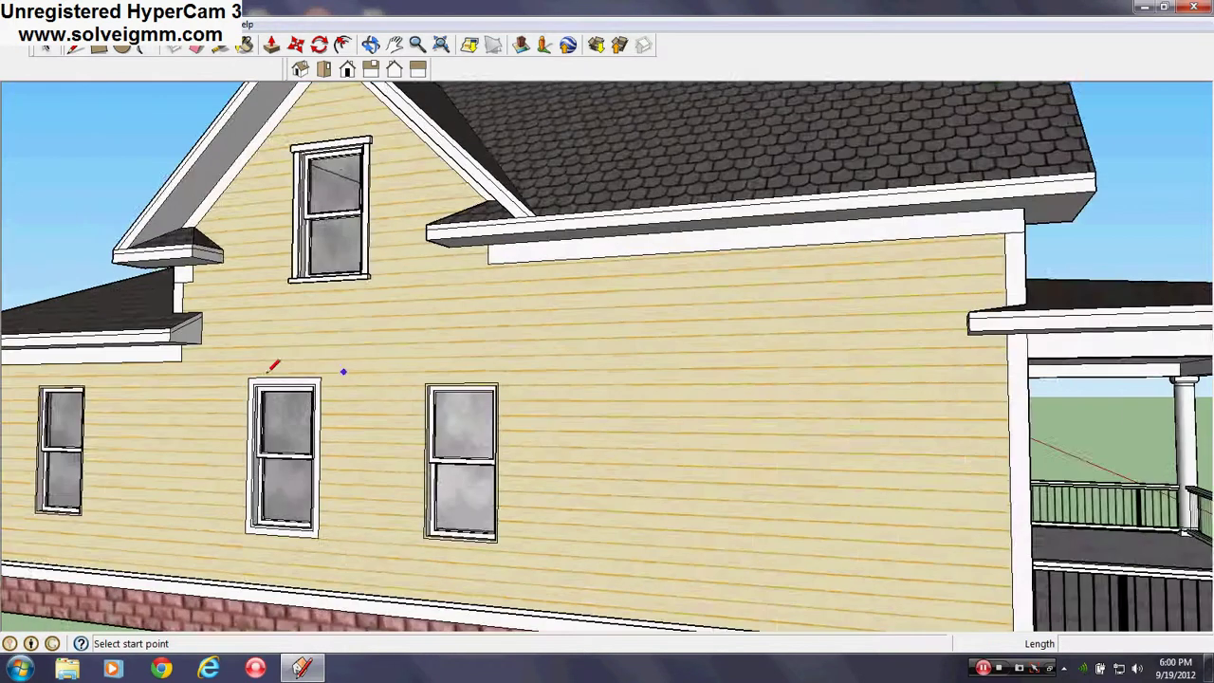
{"action": "scroll", "coordinate": [319, 377], "scroll_direction": "up", "scroll_amount": 3}
{"action": "left_click", "coordinate": [295, 47]}
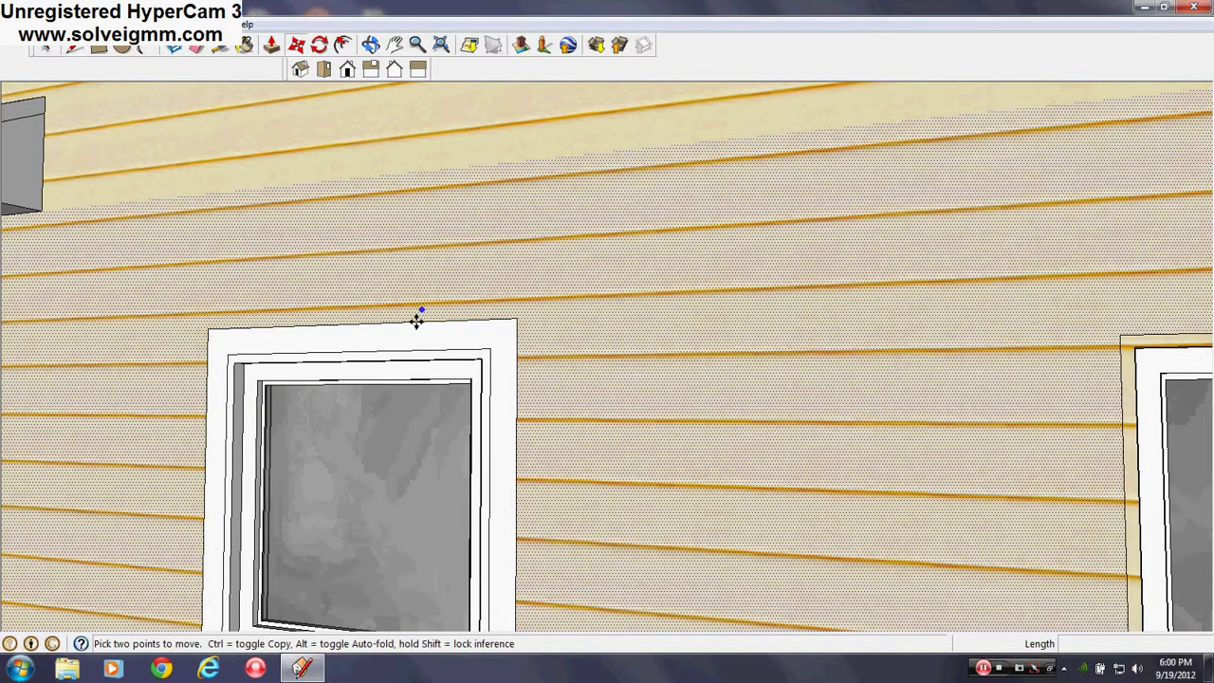
{"action": "left_click", "coordinate": [415, 319]}
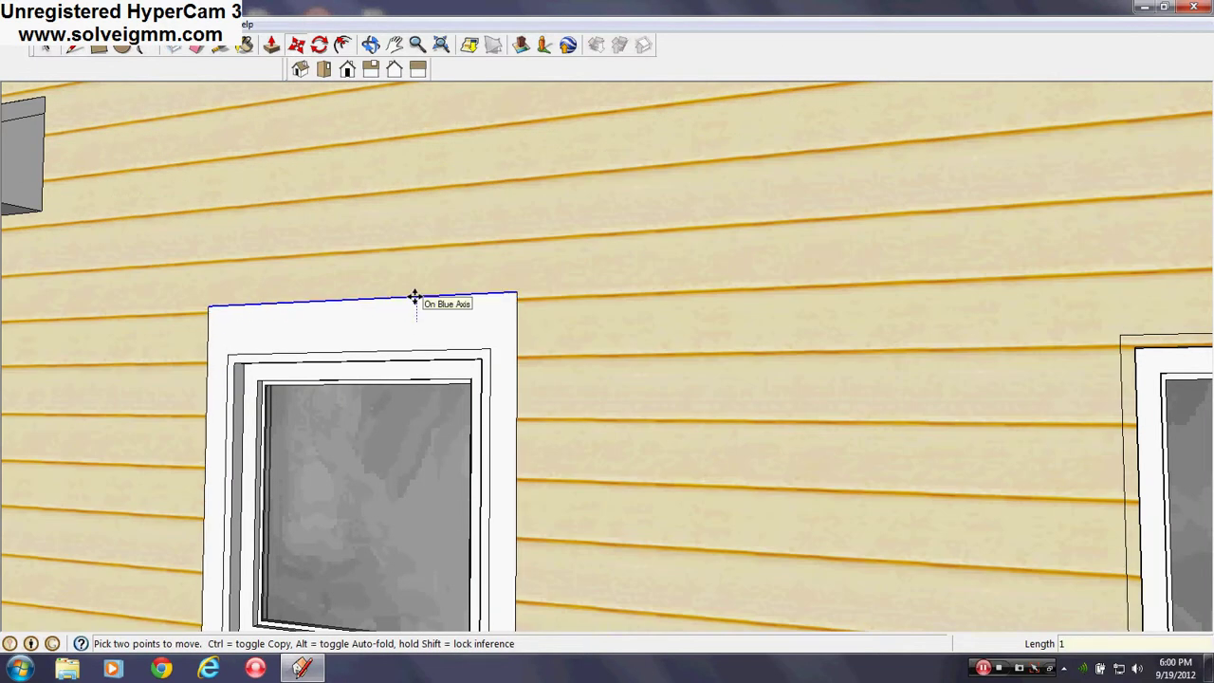
{"action": "key", "text": "Return"}
Draw horizontal lines across the middle window's trim just below and above the opening to separate the sill and header
{"action": "scroll", "coordinate": [425, 233], "scroll_direction": "down", "scroll_amount": 4}
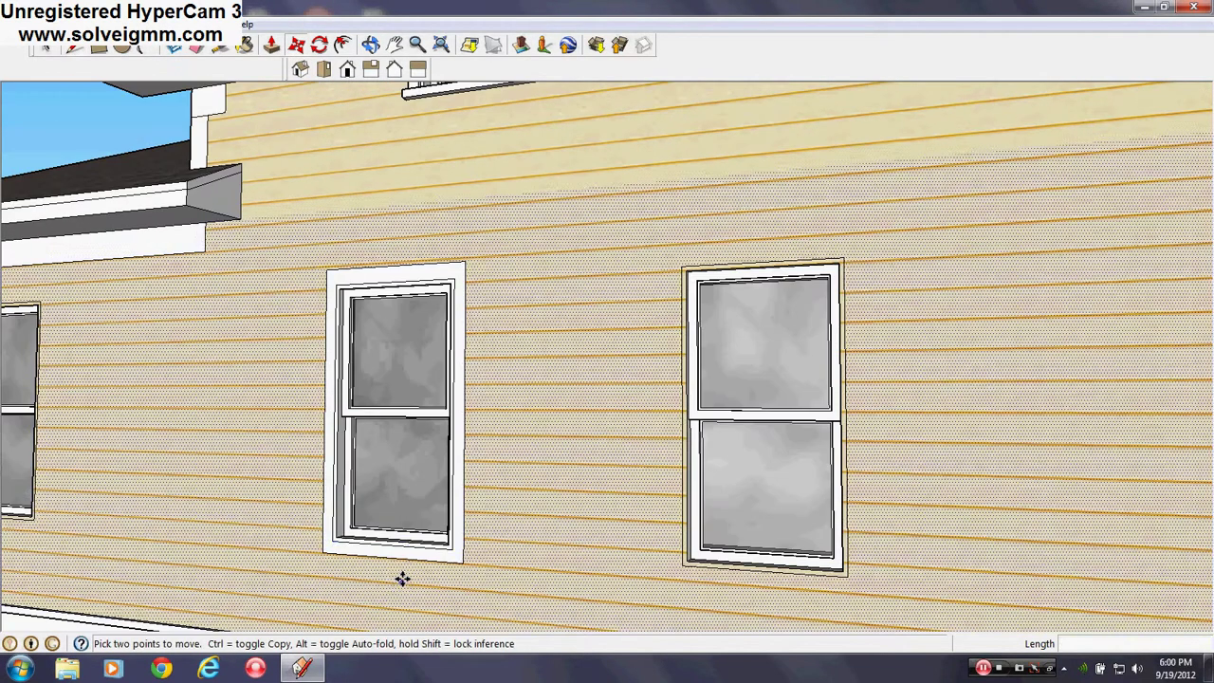
{"action": "scroll", "coordinate": [403, 579], "scroll_direction": "up", "scroll_amount": 2}
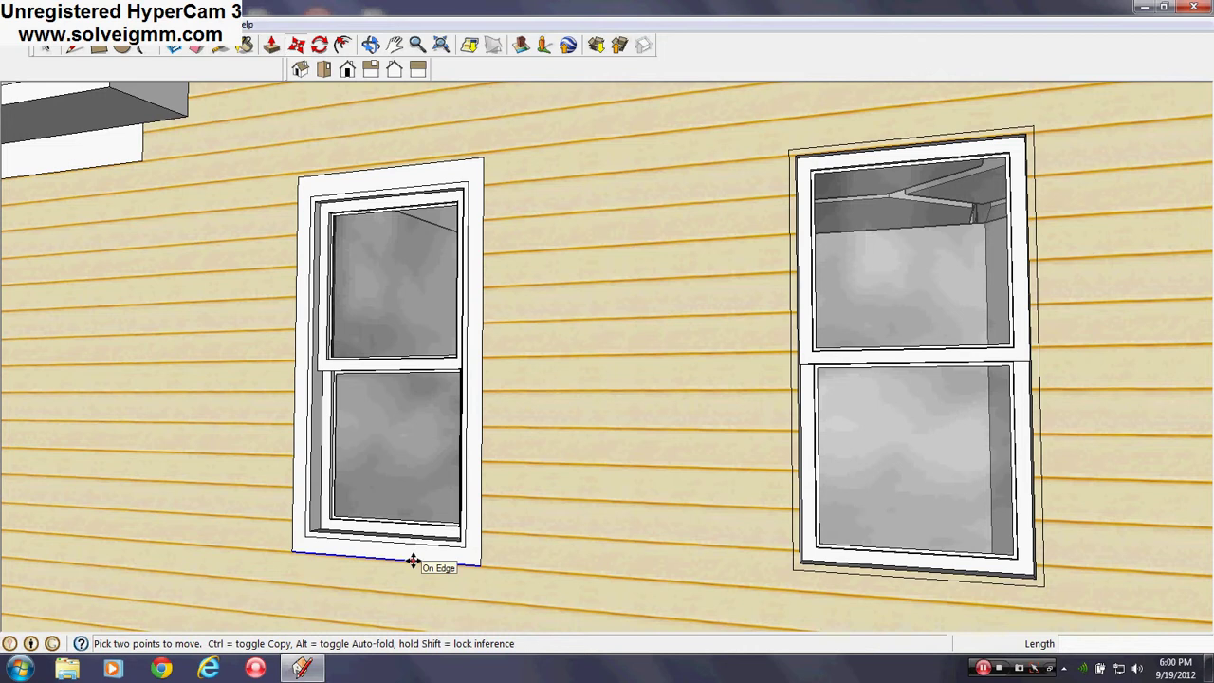
{"action": "left_click", "coordinate": [72, 50]}
{"action": "middle_click_drag", "start_coordinate": [473, 321], "coordinate": [420, 512]}
{"action": "scroll", "coordinate": [420, 512], "scroll_direction": "down", "scroll_amount": 3}
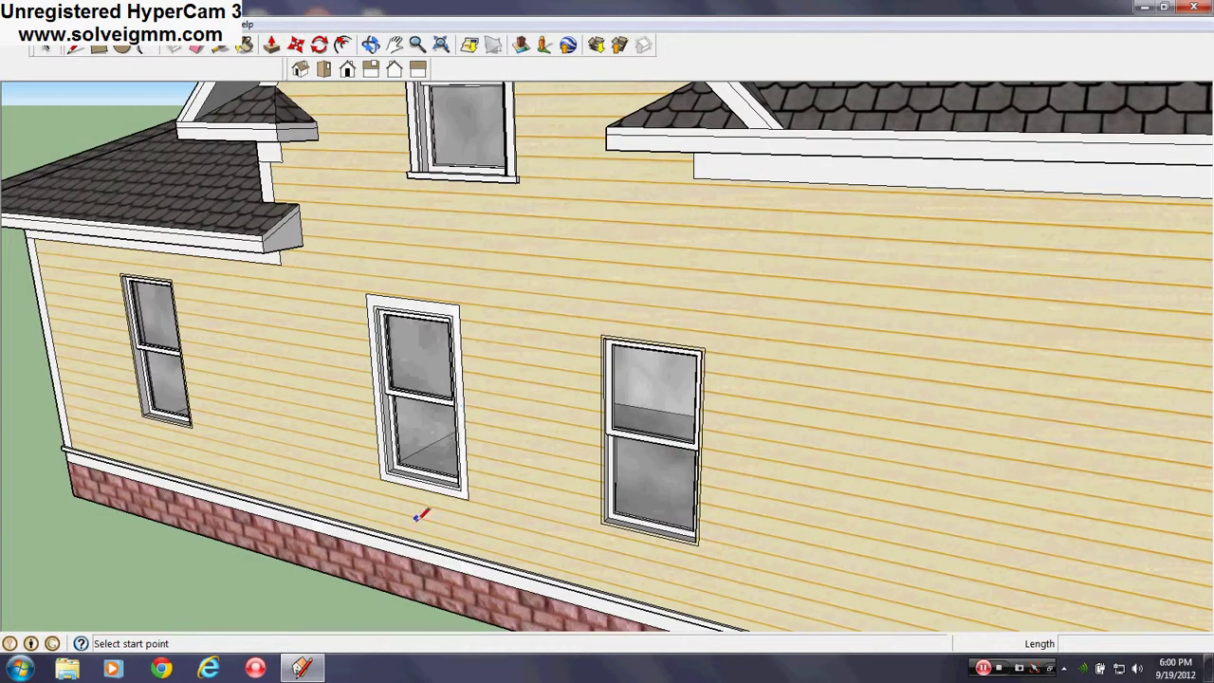
{"action": "scroll", "coordinate": [420, 513], "scroll_direction": "up", "scroll_amount": 5}
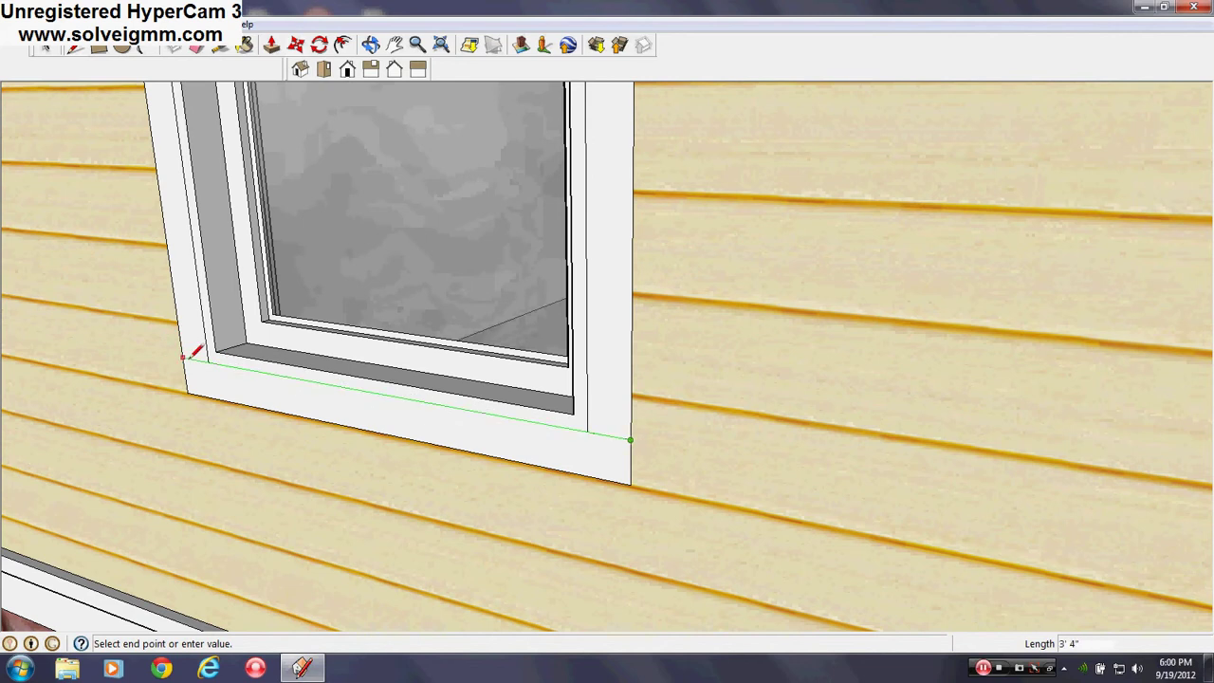
{"action": "scroll", "coordinate": [576, 618], "scroll_direction": "down", "scroll_amount": 6}
{"action": "scroll", "coordinate": [575, 371], "scroll_direction": "up", "scroll_amount": 5}
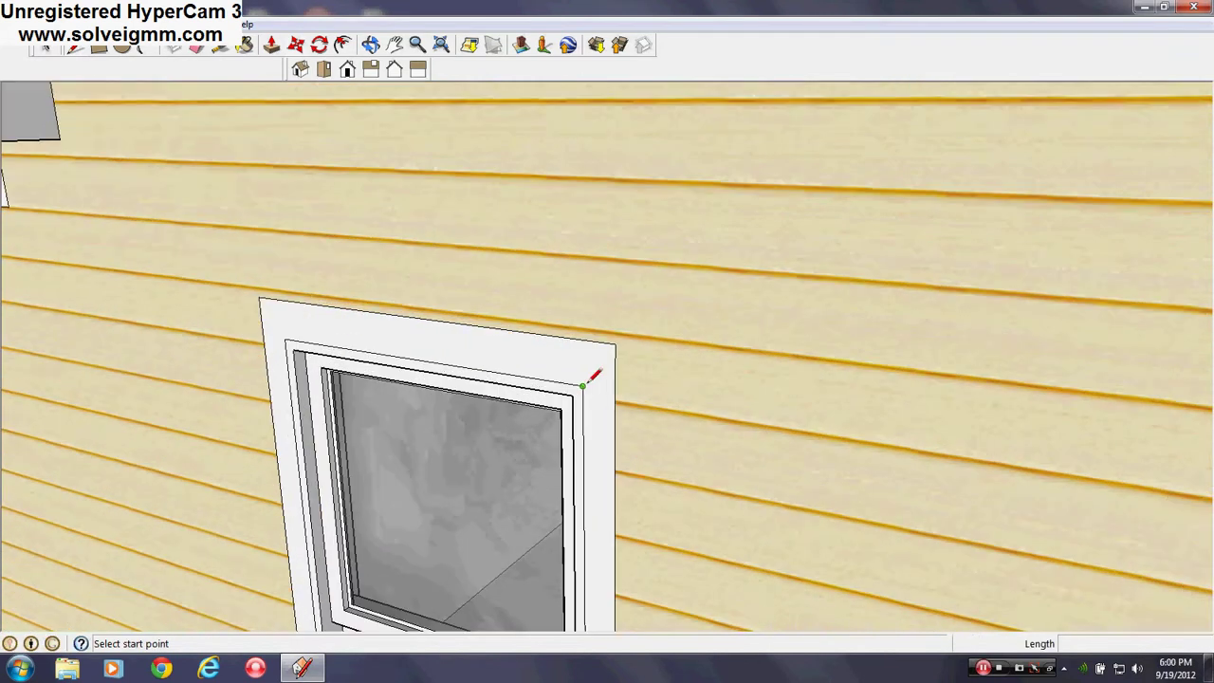
{"action": "left_click", "coordinate": [264, 336]}
Pull the middle window's header face out from the wall by 1 3/4" with Push/Pull
{"action": "scroll", "coordinate": [429, 195], "scroll_direction": "down", "scroll_amount": 6}
{"action": "middle_click_drag", "start_coordinate": [431, 268], "coordinate": [441, 395]}
{"action": "scroll", "coordinate": [429, 390], "scroll_direction": "up", "scroll_amount": 3}
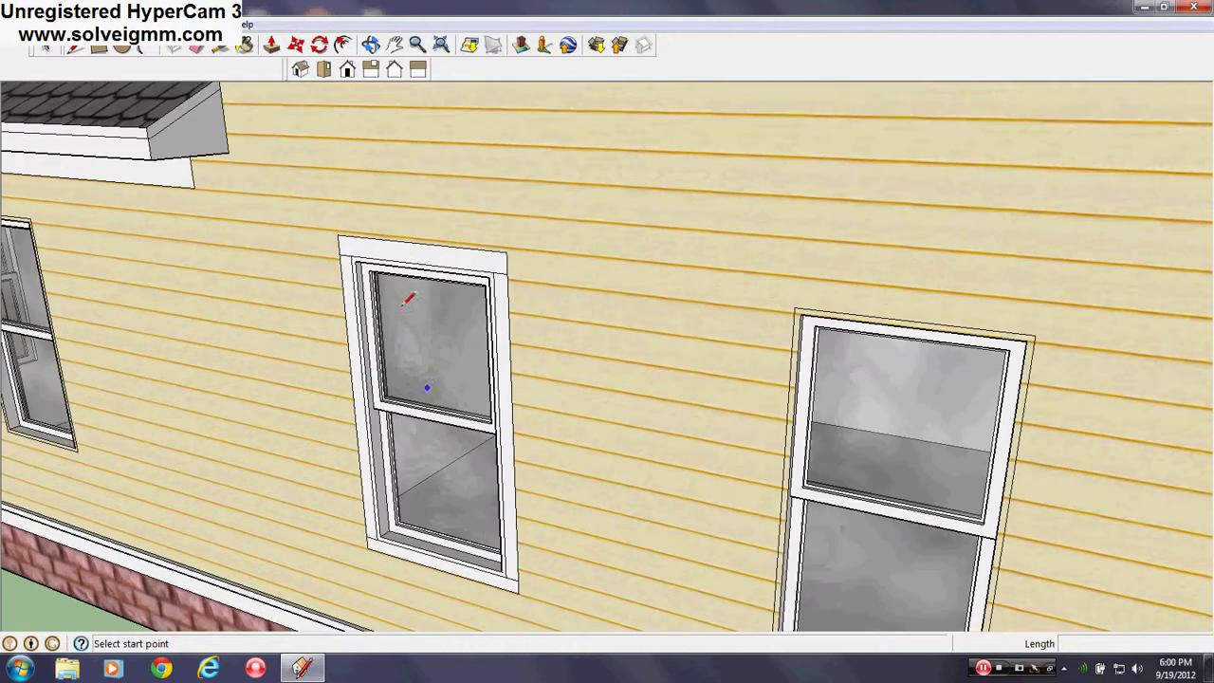
{"action": "key", "text": "p"}
{"action": "left_click", "coordinate": [420, 257]}
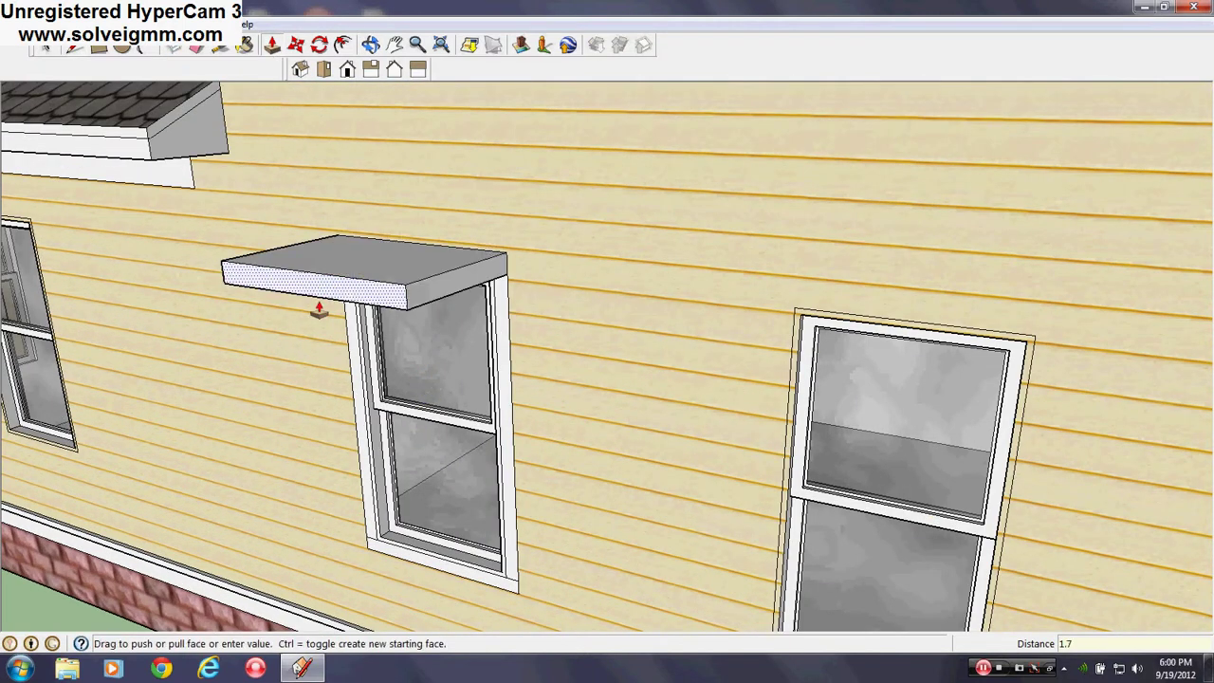
{"action": "key", "text": "Return"}
Pull the middle window's sill face out 1 3/4" to match the sill depth of the gable window above
{"action": "scroll", "coordinate": [327, 308], "scroll_direction": "down", "scroll_amount": 5}
{"action": "scroll", "coordinate": [432, 493], "scroll_direction": "up", "scroll_amount": 3}
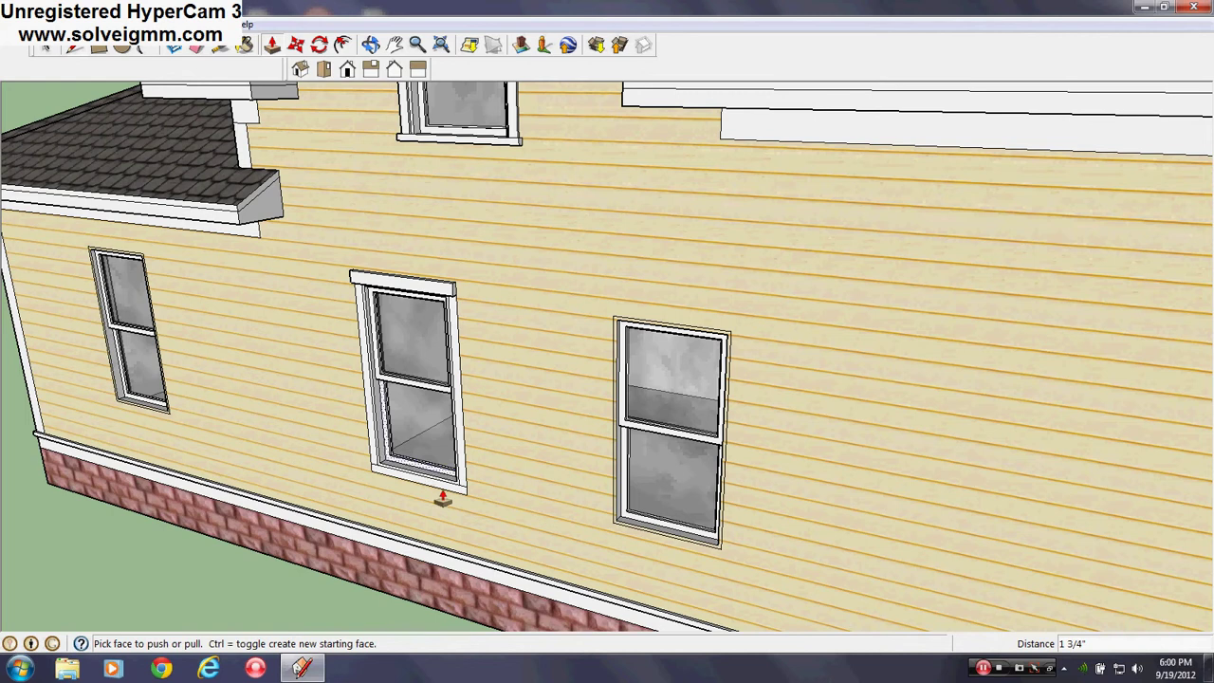
{"action": "left_click", "coordinate": [444, 498]}
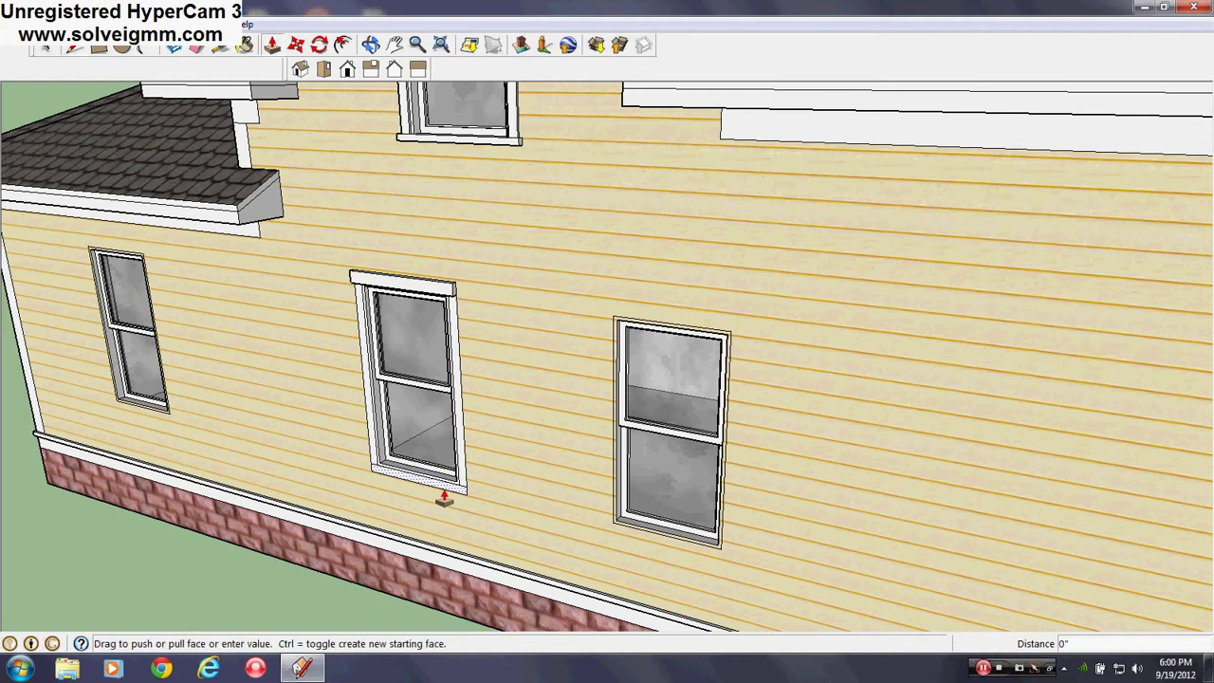
{"action": "left_click", "coordinate": [452, 142]}
Extend the porch-side end of the middle window's sill by 1" beyond the side trim
{"action": "scroll", "coordinate": [417, 521], "scroll_direction": "up", "scroll_amount": 6}
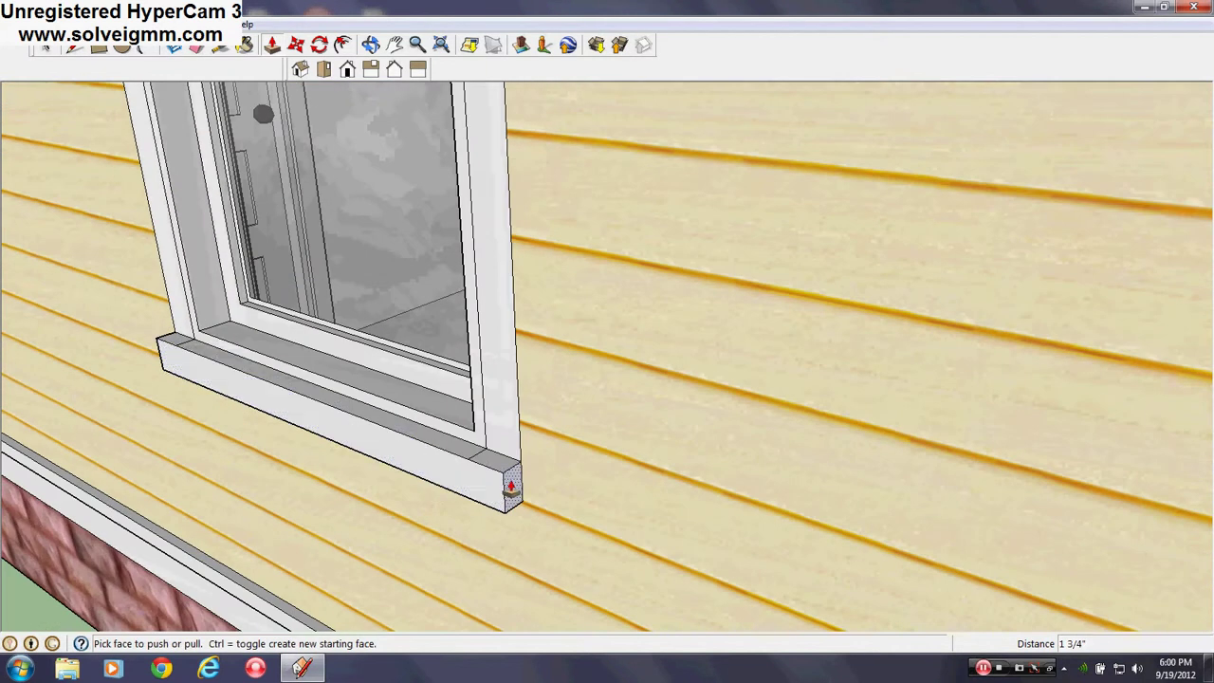
{"action": "left_click", "coordinate": [511, 487]}
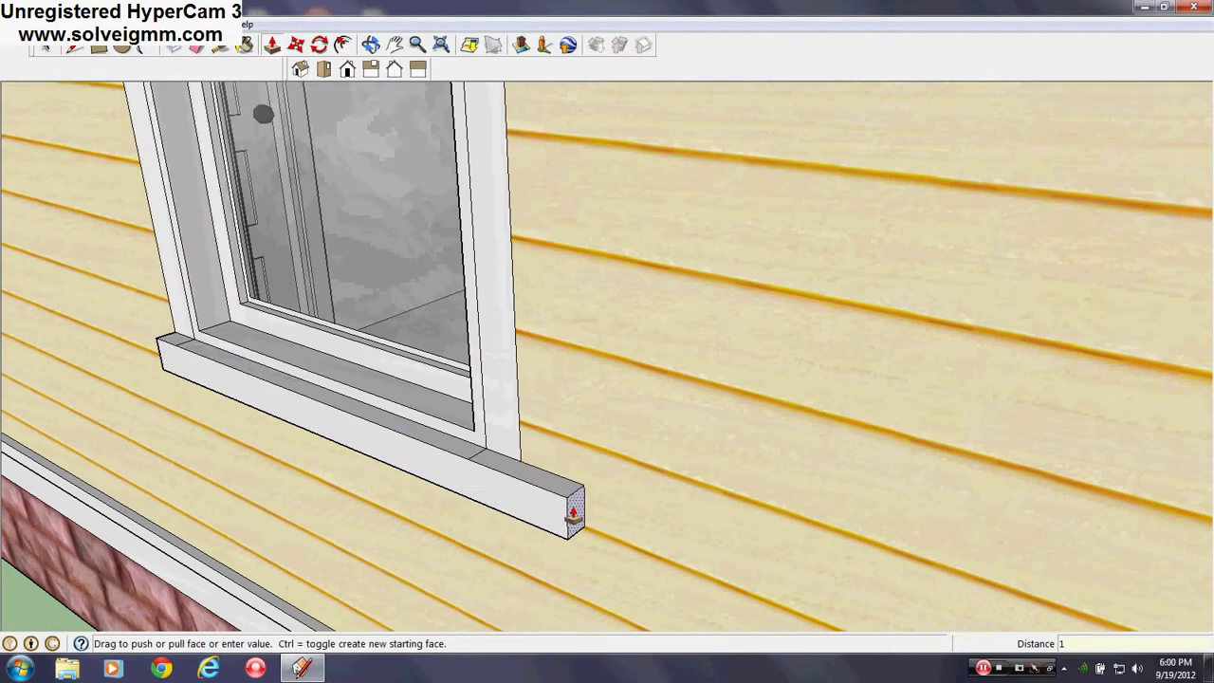
{"action": "type", "text": "1"}
{"action": "key", "text": "Return"}
{"action": "scroll", "coordinate": [569, 515], "scroll_direction": "down", "scroll_amount": 6}
{"action": "scroll", "coordinate": [553, 358], "scroll_direction": "up", "scroll_amount": 5}
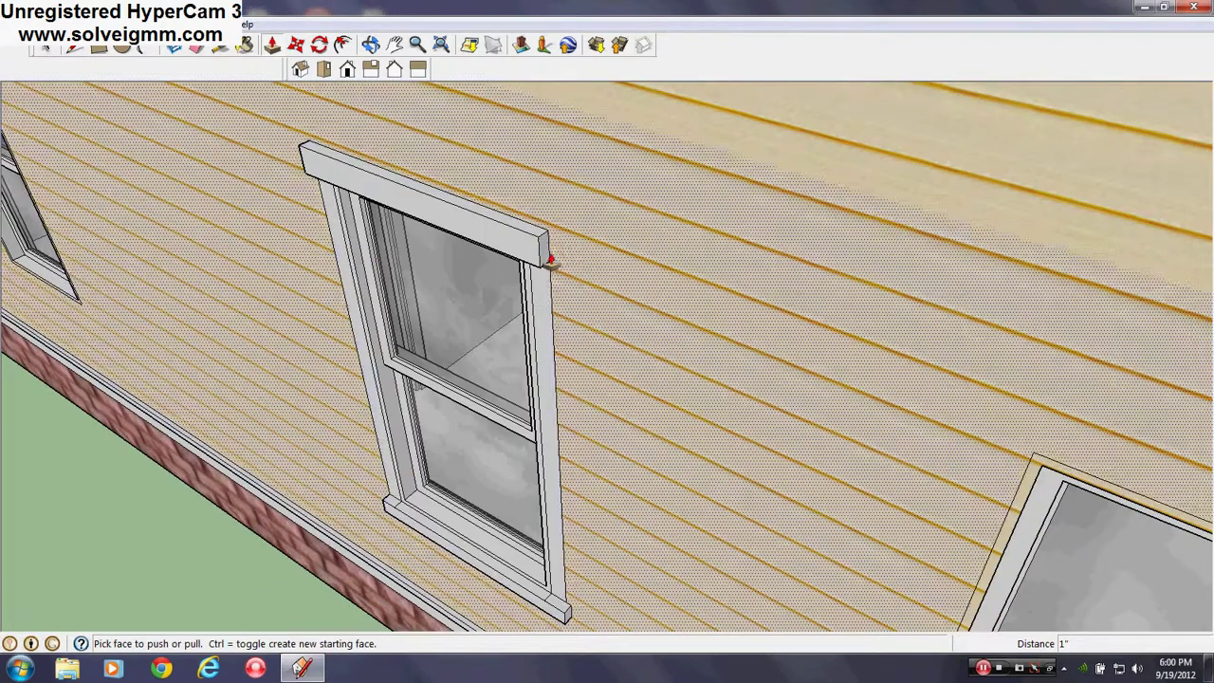
Erase the leftover seam lines near both ends of the middle window's sill
{"action": "scroll", "coordinate": [550, 261], "scroll_direction": "down", "scroll_amount": 5}
{"action": "middle_click_drag", "start_coordinate": [547, 266], "coordinate": [784, 213]}
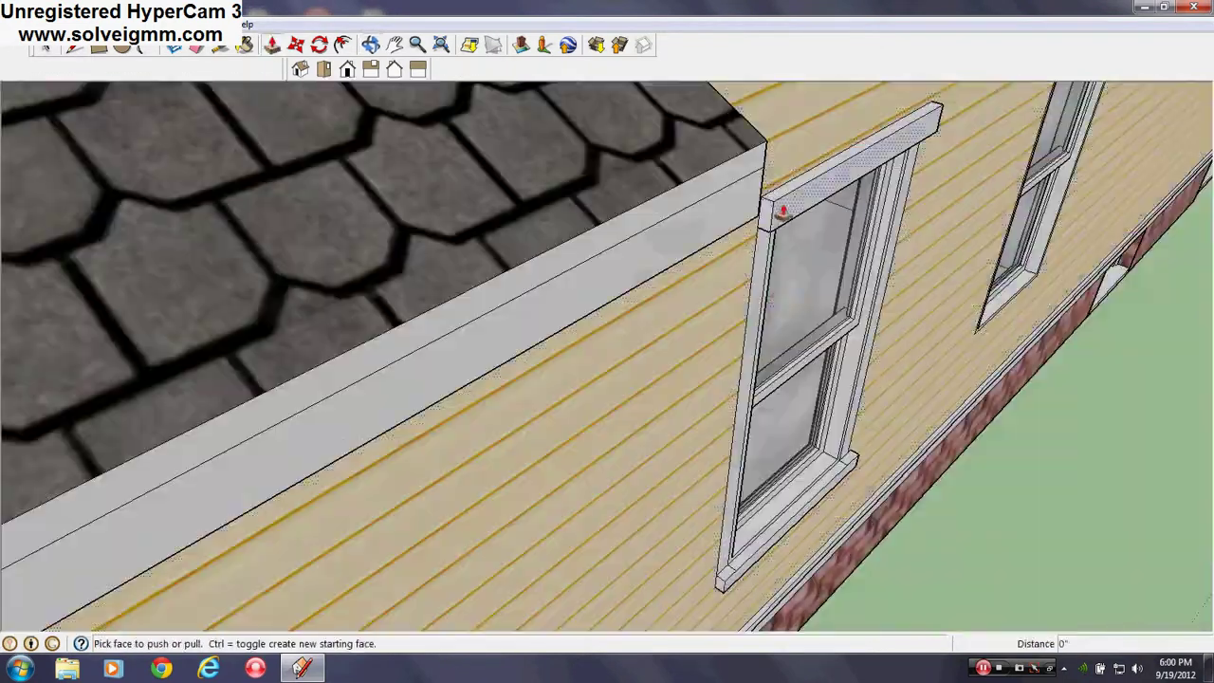
{"action": "scroll", "coordinate": [387, 212], "scroll_direction": "down", "scroll_amount": 3}
{"action": "scroll", "coordinate": [664, 447], "scroll_direction": "up", "scroll_amount": 6}
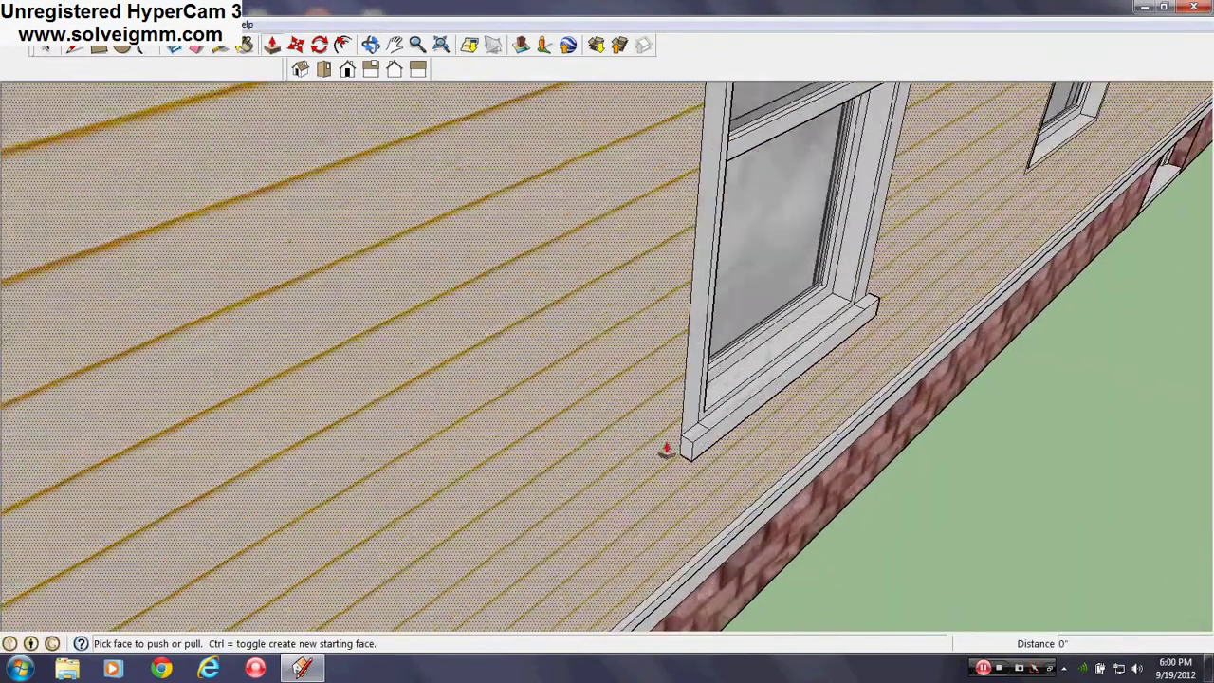
{"action": "left_click", "coordinate": [196, 47]}
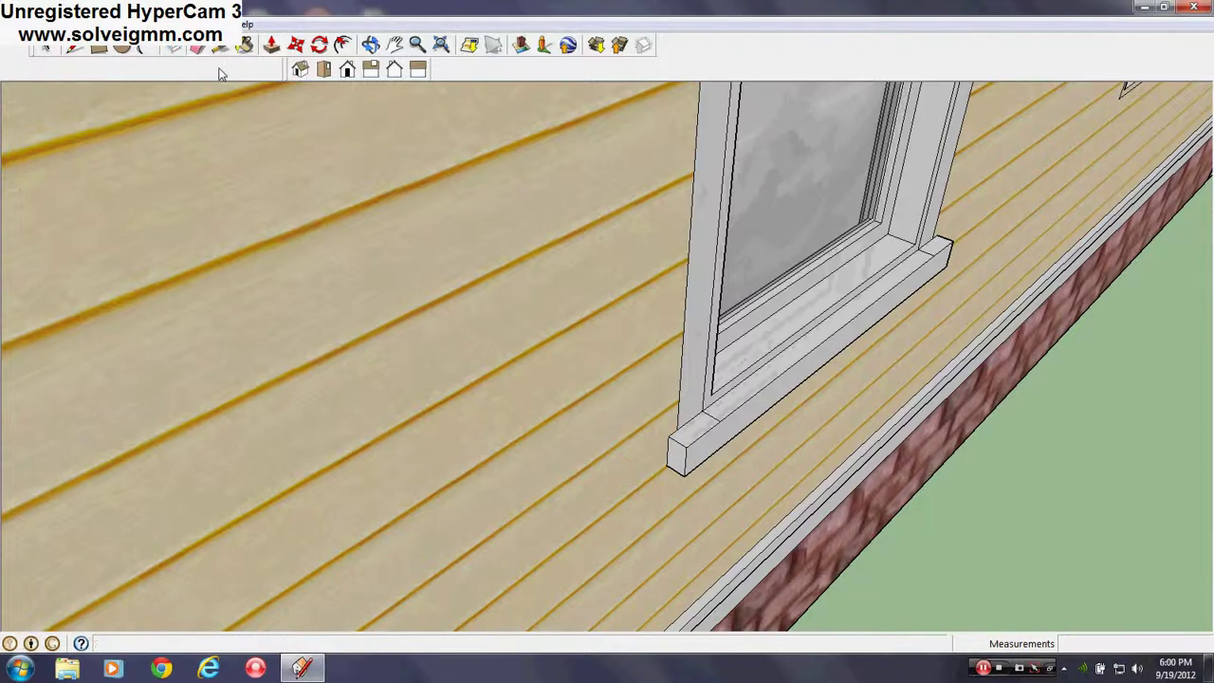
{"action": "mouse_move", "coordinate": [713, 409]}
{"action": "middle_mouse_down"}
{"action": "mouse_move", "coordinate": [312, 401]}
{"action": "mouse_move", "coordinate": [737, 466]}
{"action": "middle_mouse_up"}
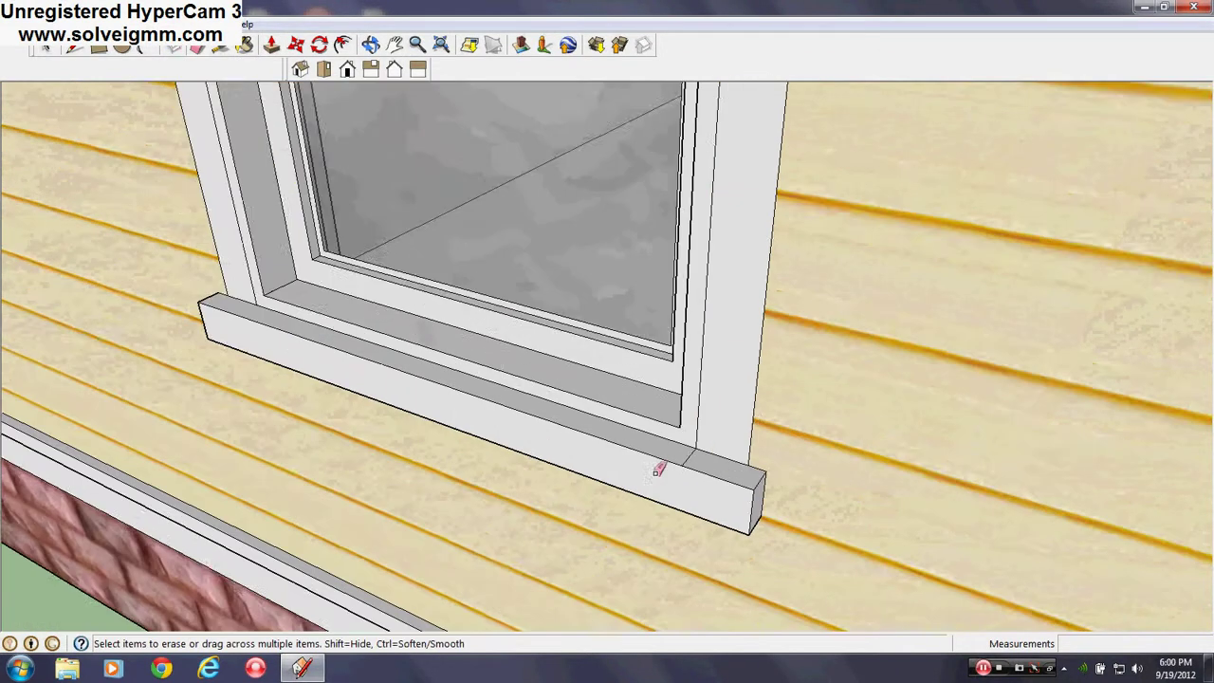
{"action": "scroll", "coordinate": [688, 453], "scroll_direction": "up", "scroll_amount": 2}
{"action": "scroll", "coordinate": [552, 607], "scroll_direction": "down", "scroll_amount": 5}
Erase the leftover seam lines on the underside of the middle window's header near its ends
{"action": "scroll", "coordinate": [525, 423], "scroll_direction": "up", "scroll_amount": 3}
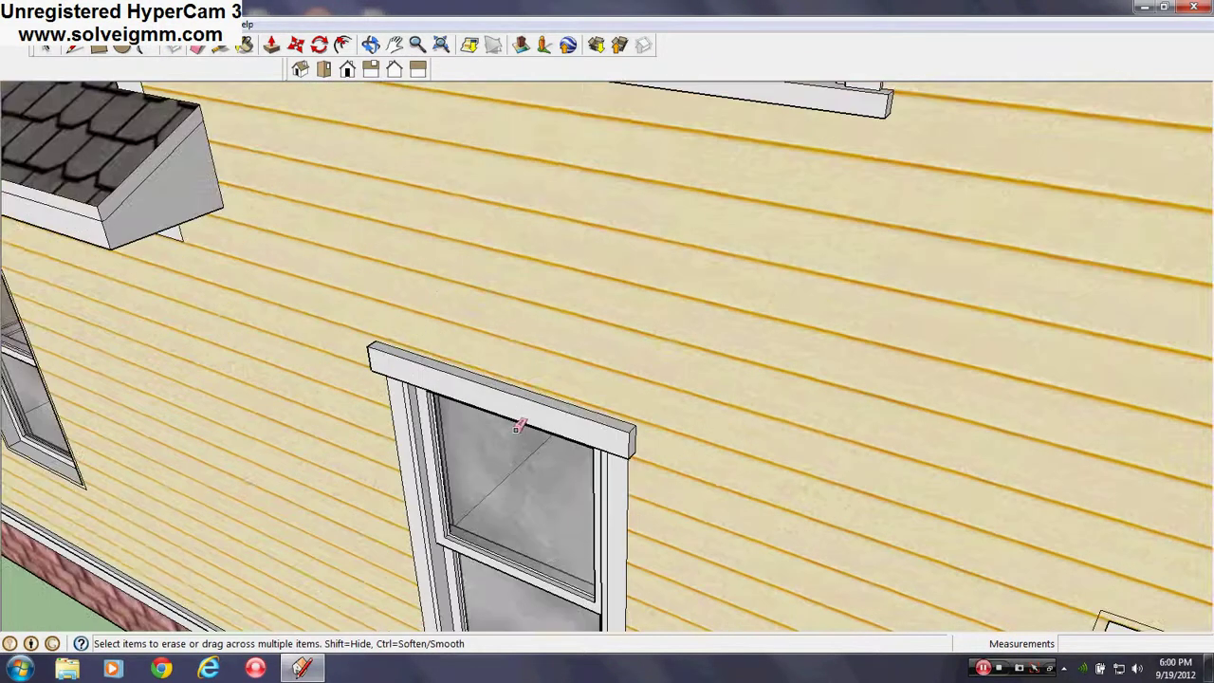
{"action": "middle_click_drag", "start_coordinate": [524, 423], "coordinate": [554, 111]}
{"action": "scroll", "coordinate": [511, 450], "scroll_direction": "down", "scroll_amount": 3}
{"action": "scroll", "coordinate": [414, 210], "scroll_direction": "up", "scroll_amount": 3}
{"action": "scroll", "coordinate": [504, 263], "scroll_direction": "up", "scroll_amount": 3}
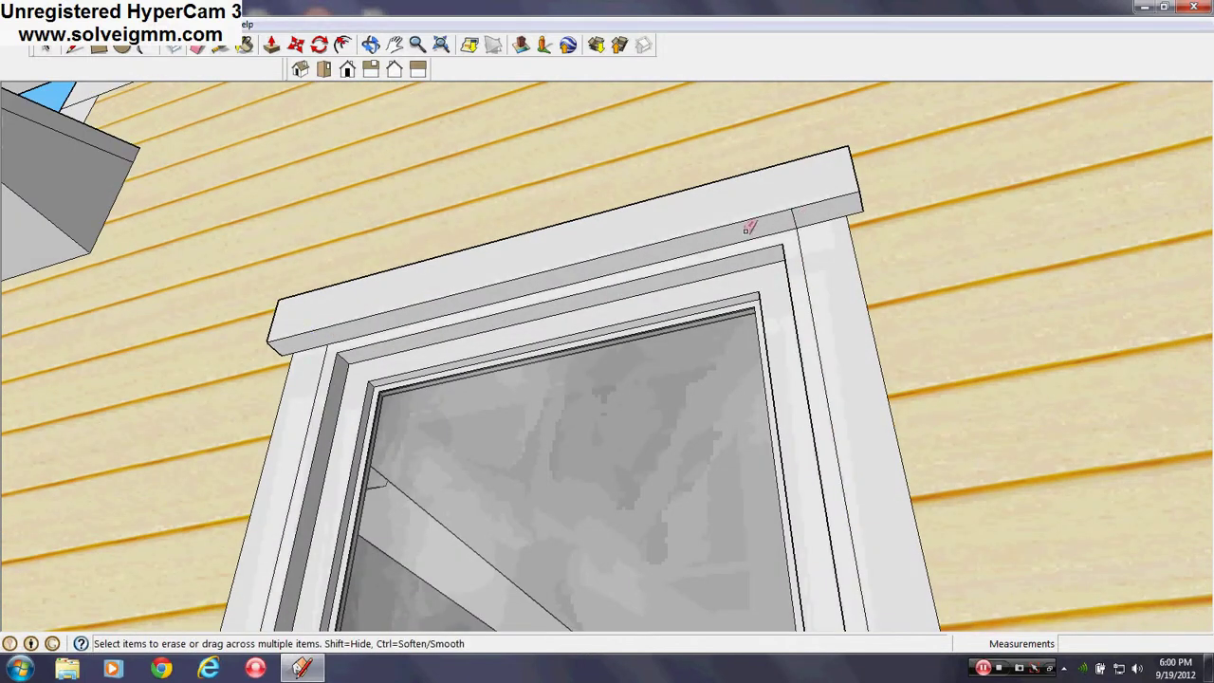
{"action": "scroll", "coordinate": [729, 172], "scroll_direction": "down", "scroll_amount": 6}
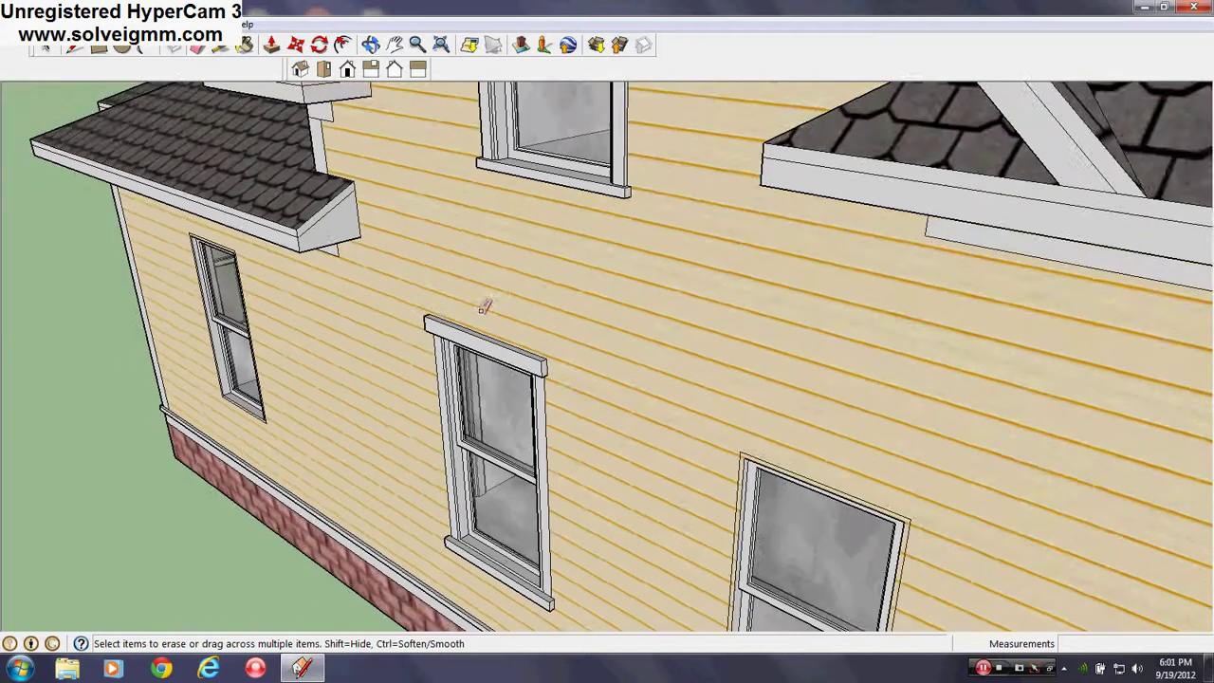
Raise the top face of the middle window's sill by 1" and erase the seam between it and the opening
{"action": "scroll", "coordinate": [493, 314], "scroll_direction": "up", "scroll_amount": 5}
{"action": "scroll", "coordinate": [442, 412], "scroll_direction": "up", "scroll_amount": 3}
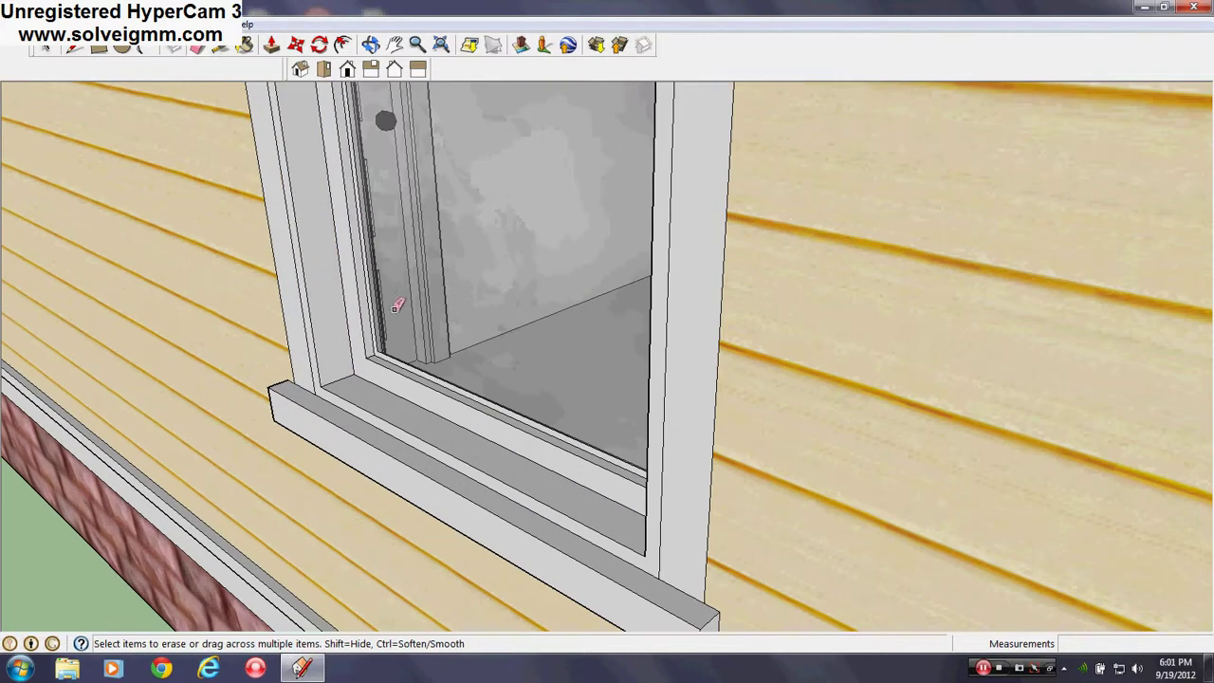
{"action": "left_click", "coordinate": [271, 44]}
{"action": "left_click", "coordinate": [388, 461]}
{"action": "type", "text": "1"}
{"action": "key", "text": "Return"}
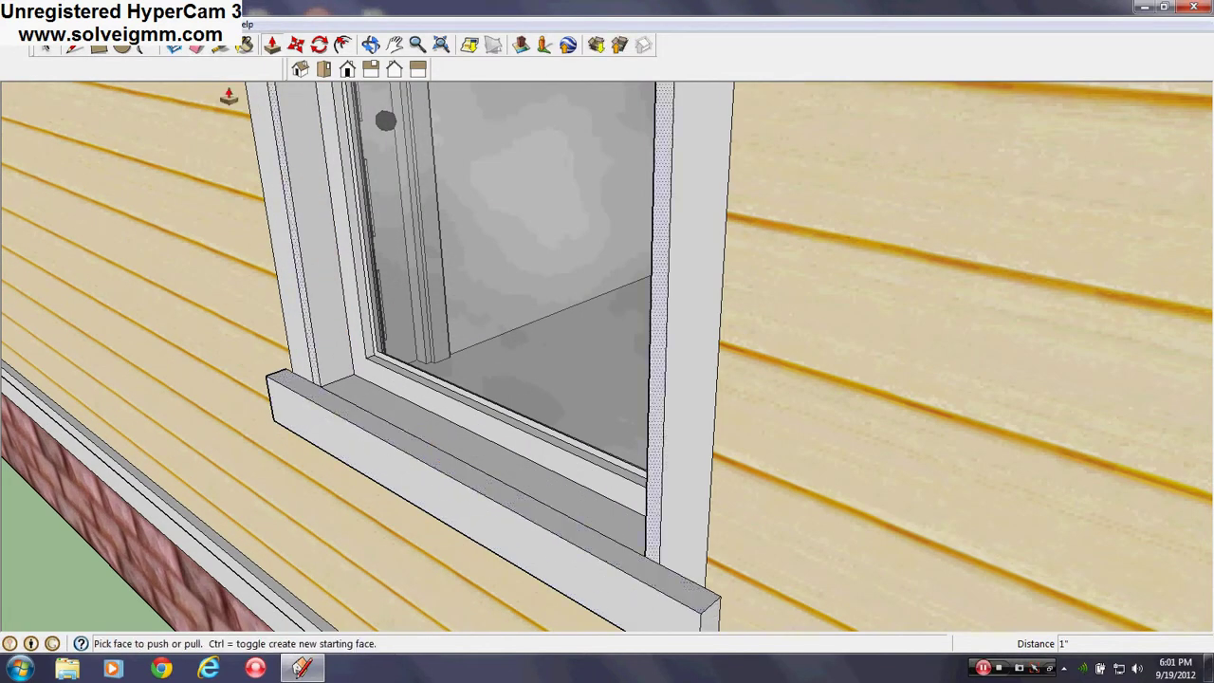
{"action": "left_click", "coordinate": [196, 45]}
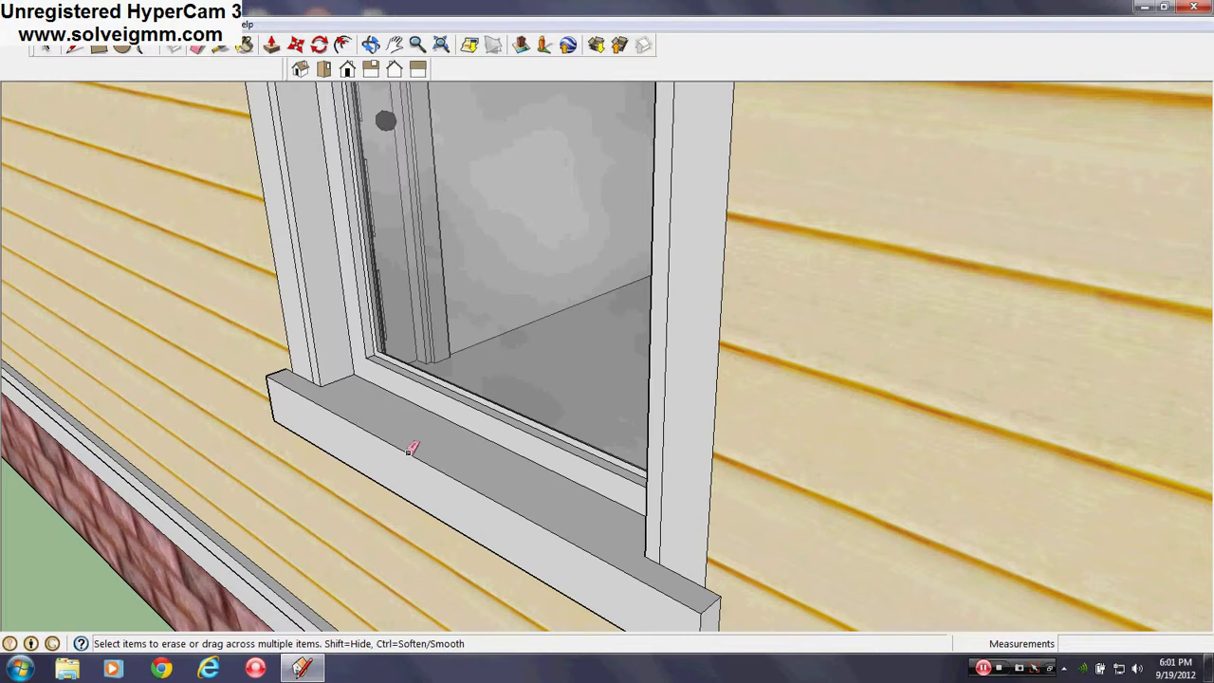
Push the underside of the middle window's sill in 2", aligning it with the bottom of the porch window's sill
{"action": "middle_click_drag", "start_coordinate": [410, 450], "coordinate": [399, 133]}
{"action": "left_click", "coordinate": [271, 50]}
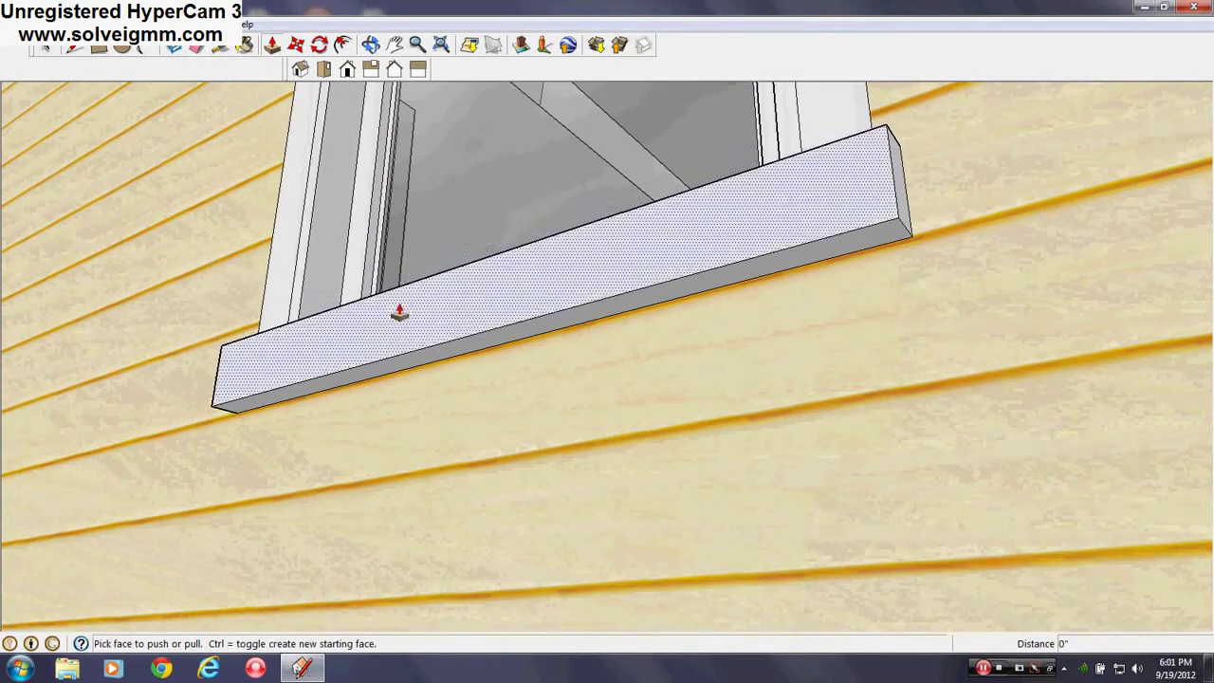
{"action": "left_click", "coordinate": [420, 358]}
{"action": "middle_click_drag", "start_coordinate": [415, 321], "coordinate": [368, 430]}
{"action": "scroll", "coordinate": [262, 455], "scroll_direction": "down", "scroll_amount": 10}
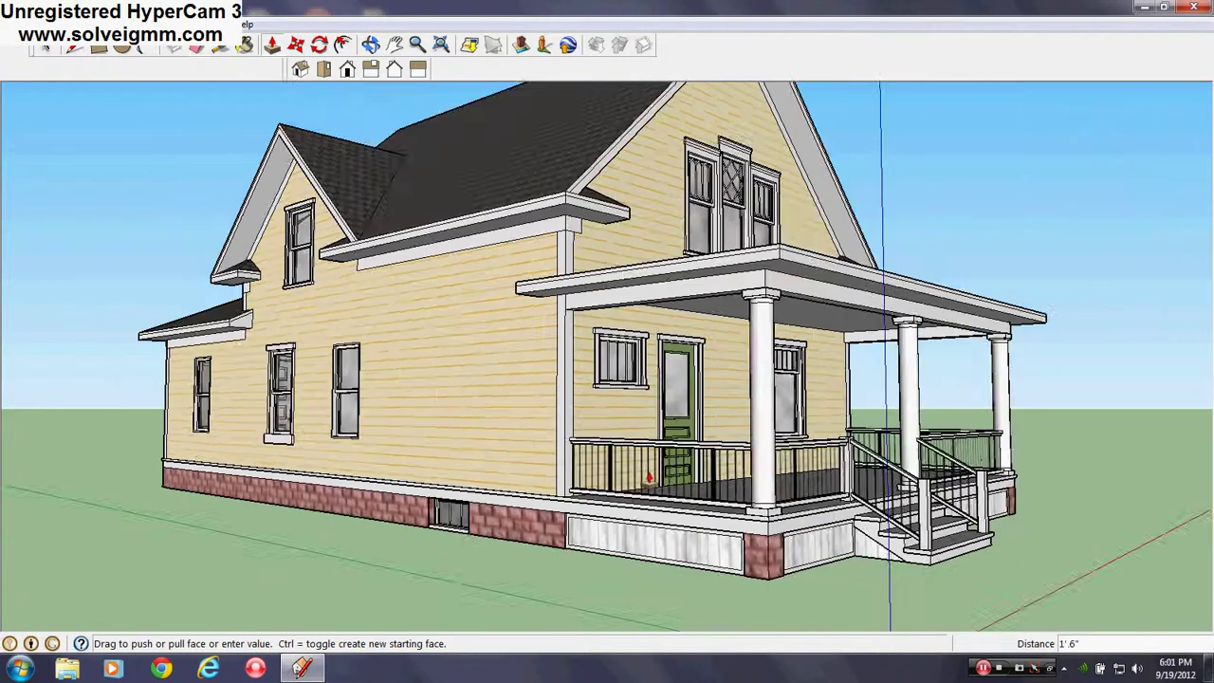
{"action": "scroll", "coordinate": [577, 399], "scroll_direction": "up", "scroll_amount": 5}
{"action": "middle_click_drag", "start_coordinate": [577, 399], "coordinate": [555, 401]}
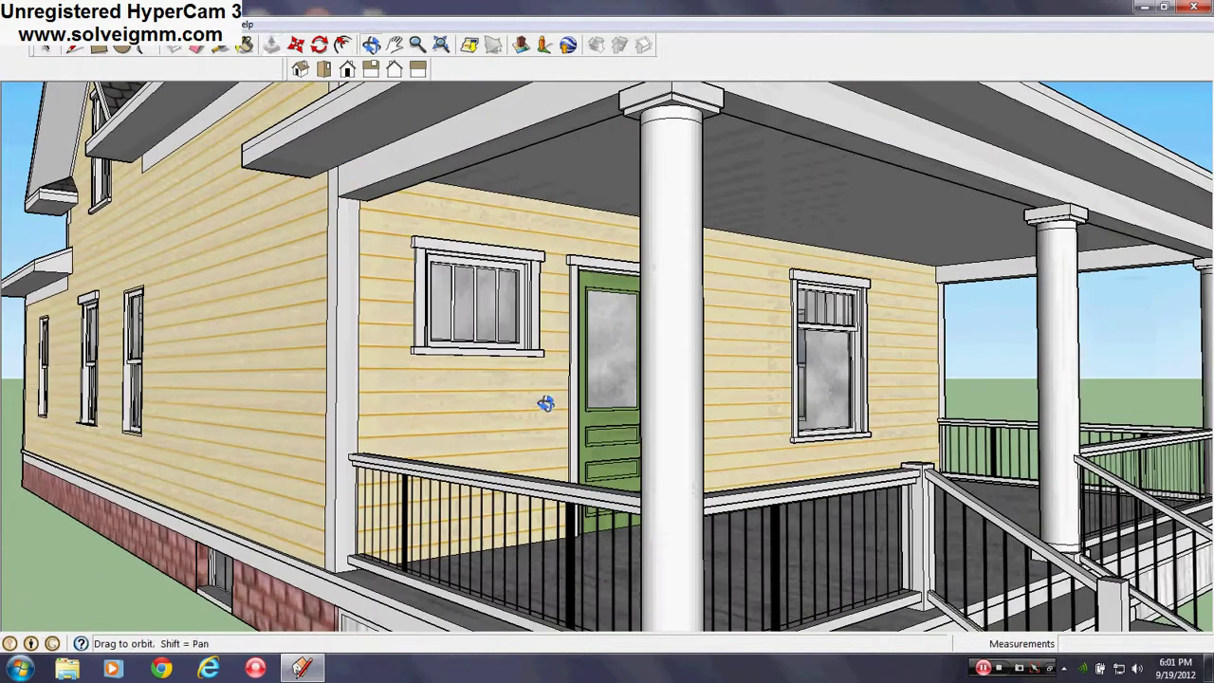
{"action": "left_click", "coordinate": [794, 444]}
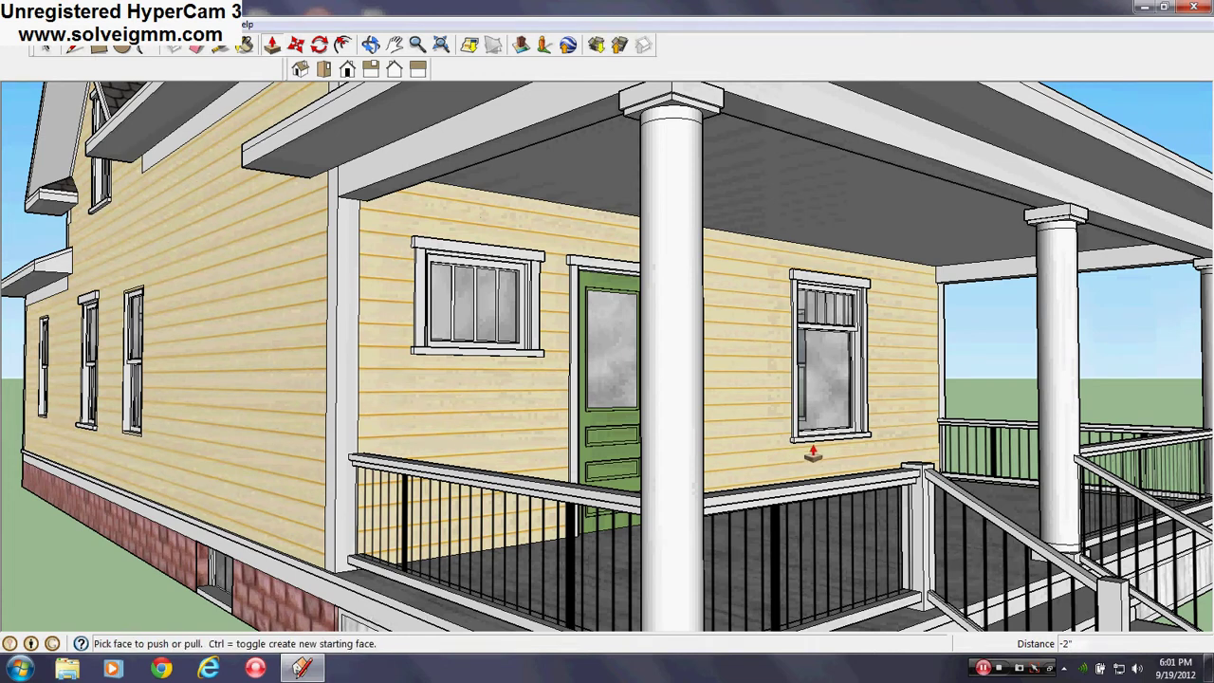
Try pulling the middle window's porch-side trim board out 1.5" with Push/Pull
{"action": "scroll", "coordinate": [813, 455], "scroll_direction": "down", "scroll_amount": 4}
{"action": "scroll", "coordinate": [323, 465], "scroll_direction": "up", "scroll_amount": 6}
{"action": "middle_click_drag", "start_coordinate": [412, 427], "coordinate": [577, 492]}
{"action": "scroll", "coordinate": [531, 510], "scroll_direction": "down", "scroll_amount": 3}
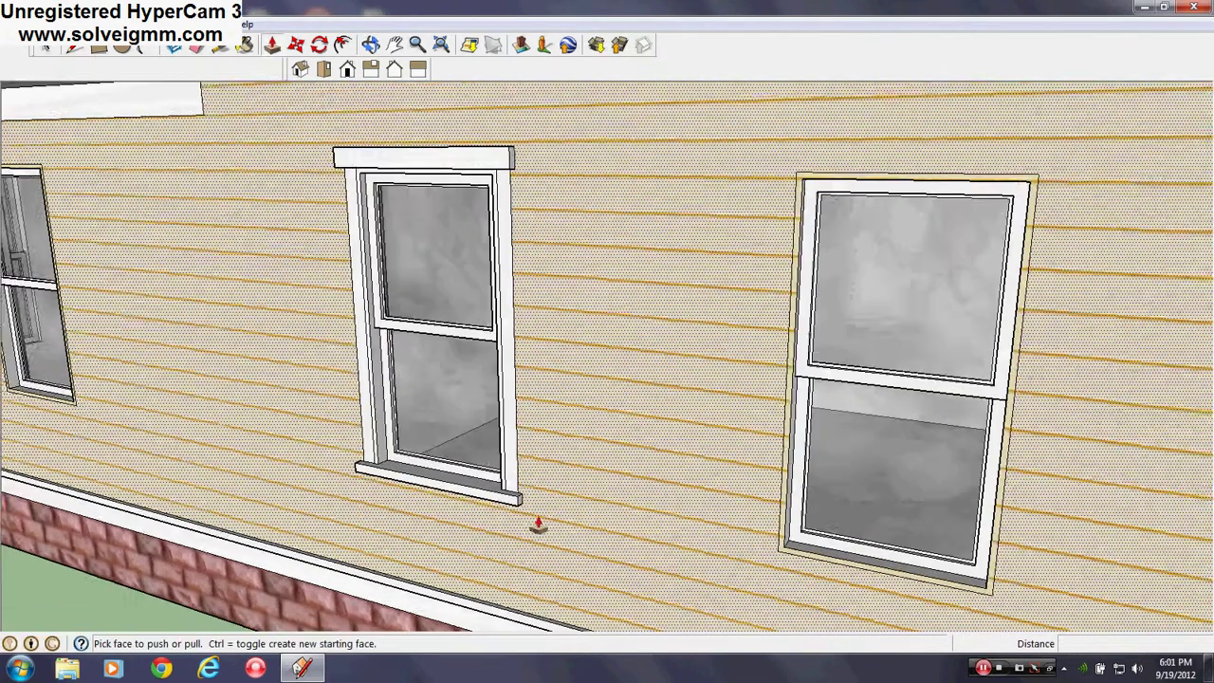
{"action": "scroll", "coordinate": [491, 236], "scroll_direction": "up", "scroll_amount": 3}
{"action": "scroll", "coordinate": [497, 239], "scroll_direction": "up", "scroll_amount": 2}
{"action": "left_click", "coordinate": [509, 199]}
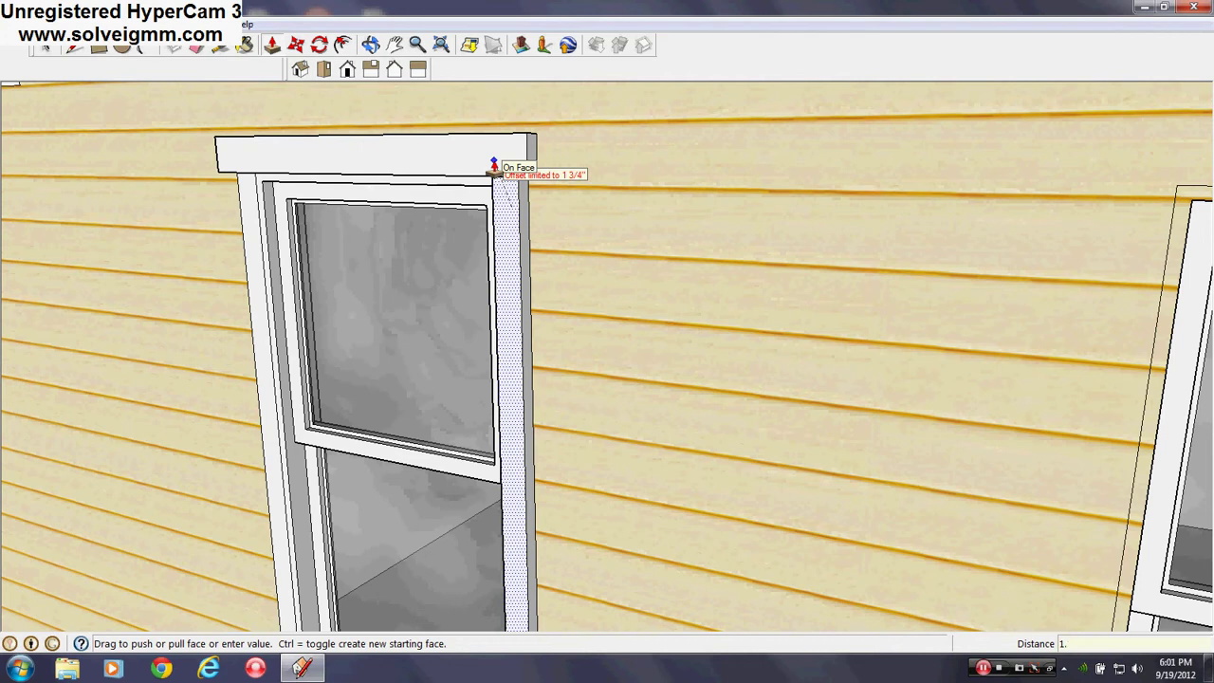
{"action": "type", "text": "1.5"}
{"action": "key", "text": "Return"}
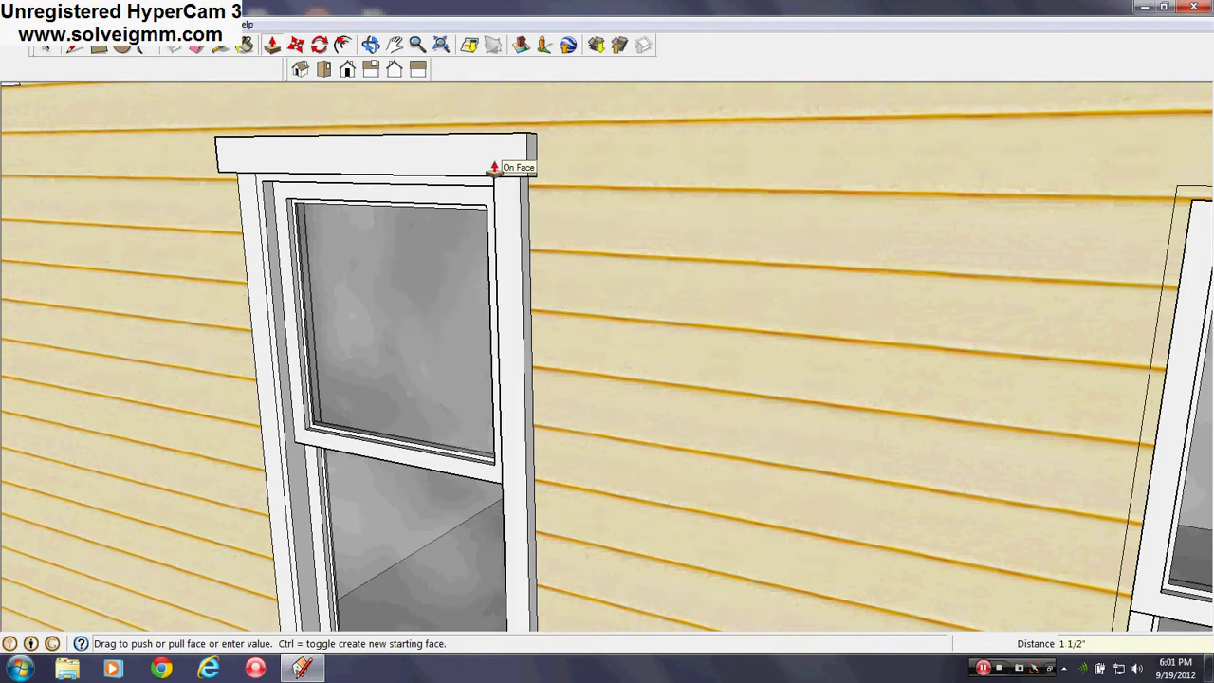
{"action": "left_click", "coordinate": [494, 169]}
Pull the middle window's porch-side trim face out 3/4" to match the side trim of the gable window above
{"action": "middle_click_drag", "start_coordinate": [469, 569], "coordinate": [436, 451]}
{"action": "scroll", "coordinate": [436, 450], "scroll_direction": "down", "scroll_amount": 2}
{"action": "scroll", "coordinate": [480, 191], "scroll_direction": "up", "scroll_amount": 4}
{"action": "left_click", "coordinate": [599, 236]}
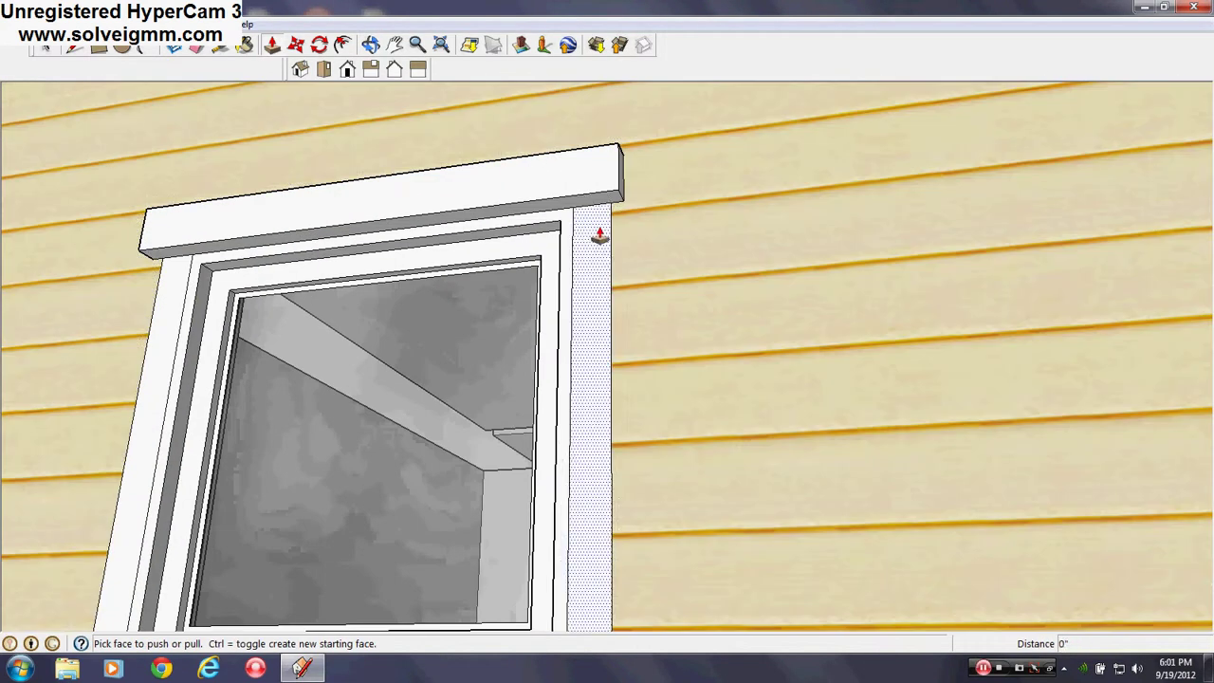
{"action": "scroll", "coordinate": [401, 408], "scroll_direction": "down", "scroll_amount": 5}
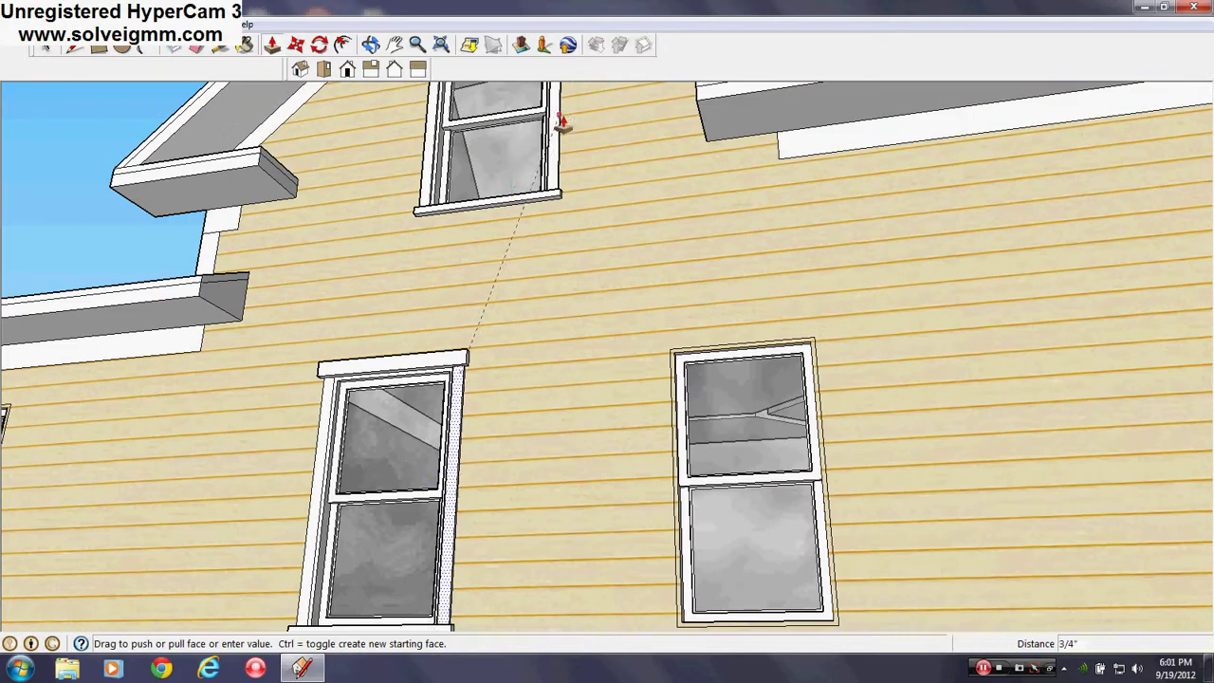
{"action": "left_click", "coordinate": [560, 118]}
Repeat the same pull on the middle window's opposite side trim board
{"action": "scroll", "coordinate": [428, 396], "scroll_direction": "up", "scroll_amount": 6}
{"action": "middle_click_drag", "start_coordinate": [428, 396], "coordinate": [612, 277]}
{"action": "double_click", "coordinate": [184, 165]}
{"action": "middle_click_drag", "start_coordinate": [414, 206], "coordinate": [583, 238]}
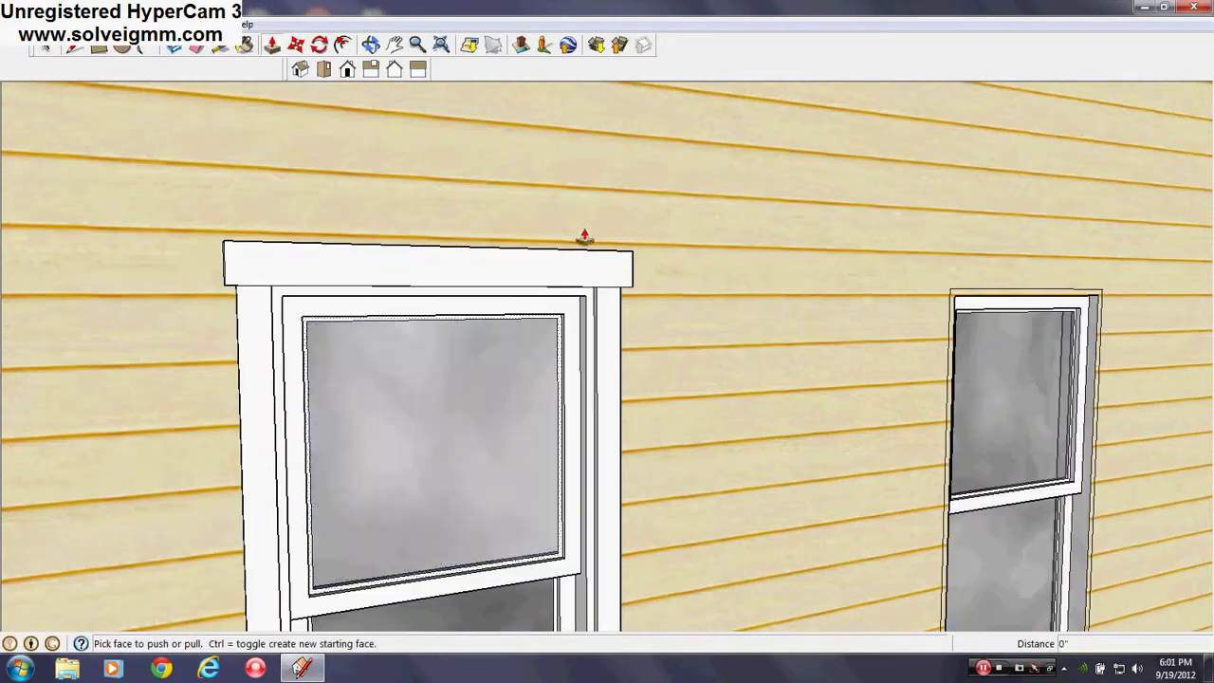
Check the middle window's trim from several angles against the gable window and the untrimmed neighbouring windows
{"action": "scroll", "coordinate": [584, 243], "scroll_direction": "down", "scroll_amount": 4}
{"action": "scroll", "coordinate": [556, 504], "scroll_direction": "up", "scroll_amount": 4}
{"action": "middle_click_drag", "start_coordinate": [556, 503], "coordinate": [340, 536]}
{"action": "scroll", "coordinate": [340, 536], "scroll_direction": "down", "scroll_amount": 5}
{"action": "middle_click_drag", "start_coordinate": [485, 488], "coordinate": [393, 412]}
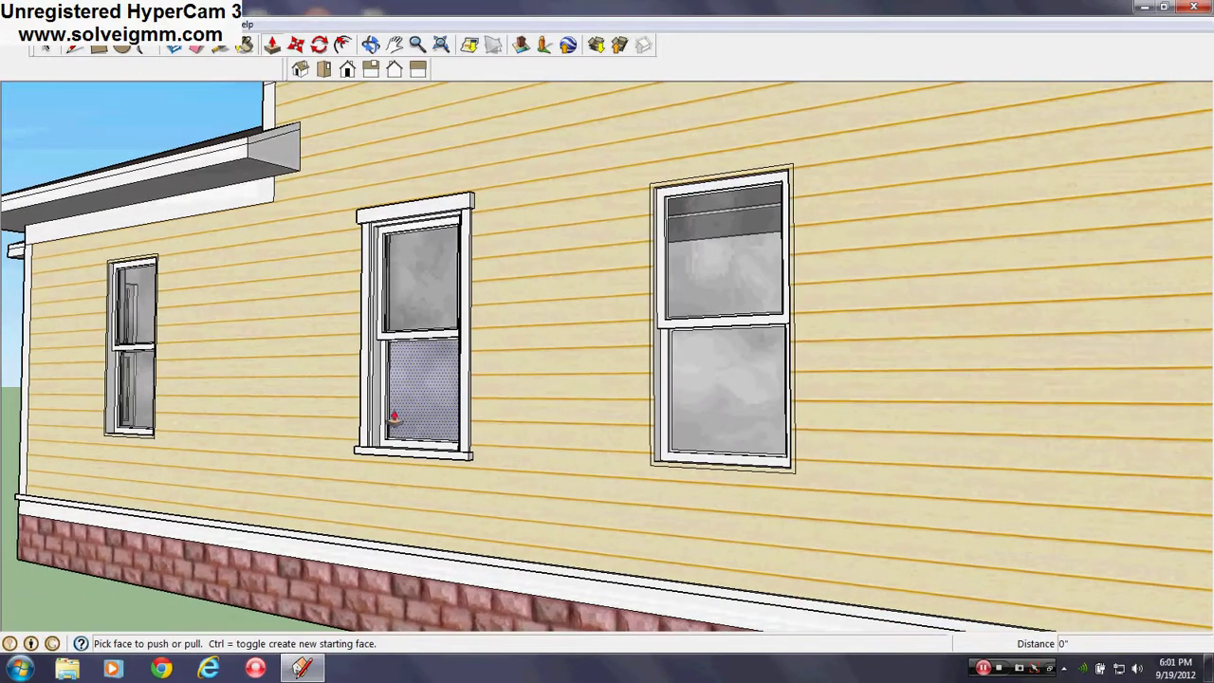
{"action": "scroll", "coordinate": [603, 302], "scroll_direction": "down", "scroll_amount": 3}
{"action": "middle_click_drag", "start_coordinate": [446, 375], "coordinate": [408, 447]}
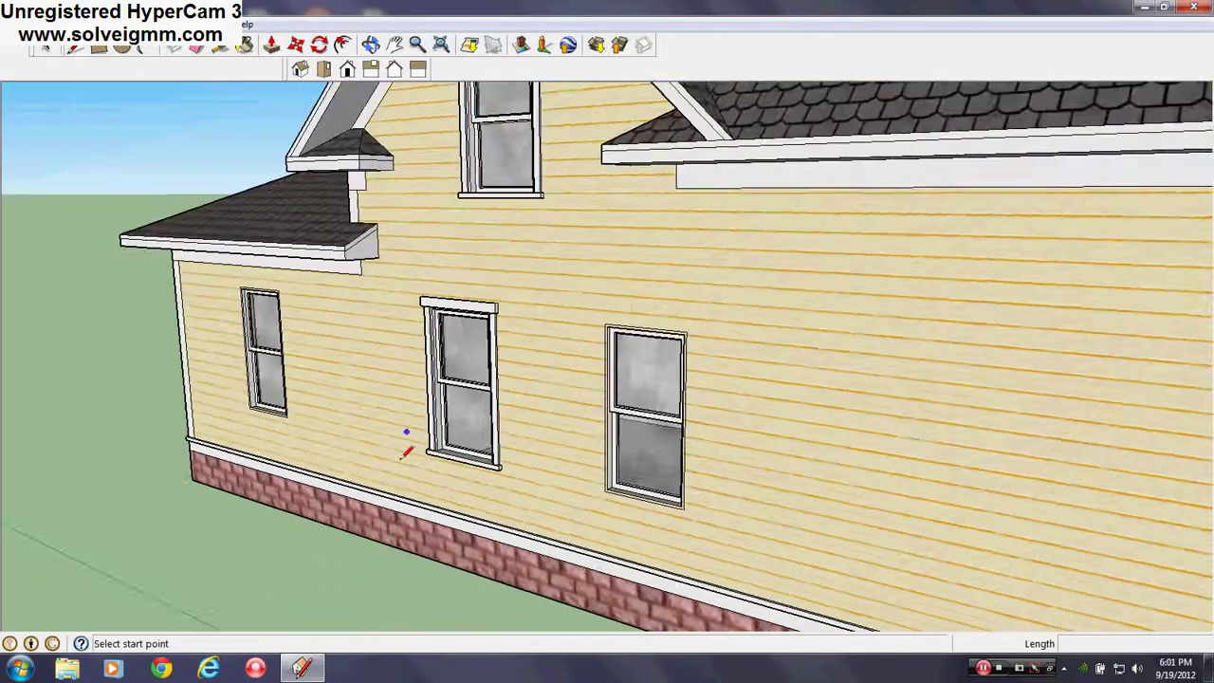
{"action": "mouse_move", "coordinate": [579, 417]}
{"action": "middle_mouse_down"}
{"action": "mouse_move", "coordinate": [480, 444]}
{"action": "mouse_move", "coordinate": [572, 401]}
{"action": "middle_mouse_up"}
{"action": "scroll", "coordinate": [558, 399], "scroll_direction": "down", "scroll_amount": 3}
{"action": "scroll", "coordinate": [409, 398], "scroll_direction": "up", "scroll_amount": 4}
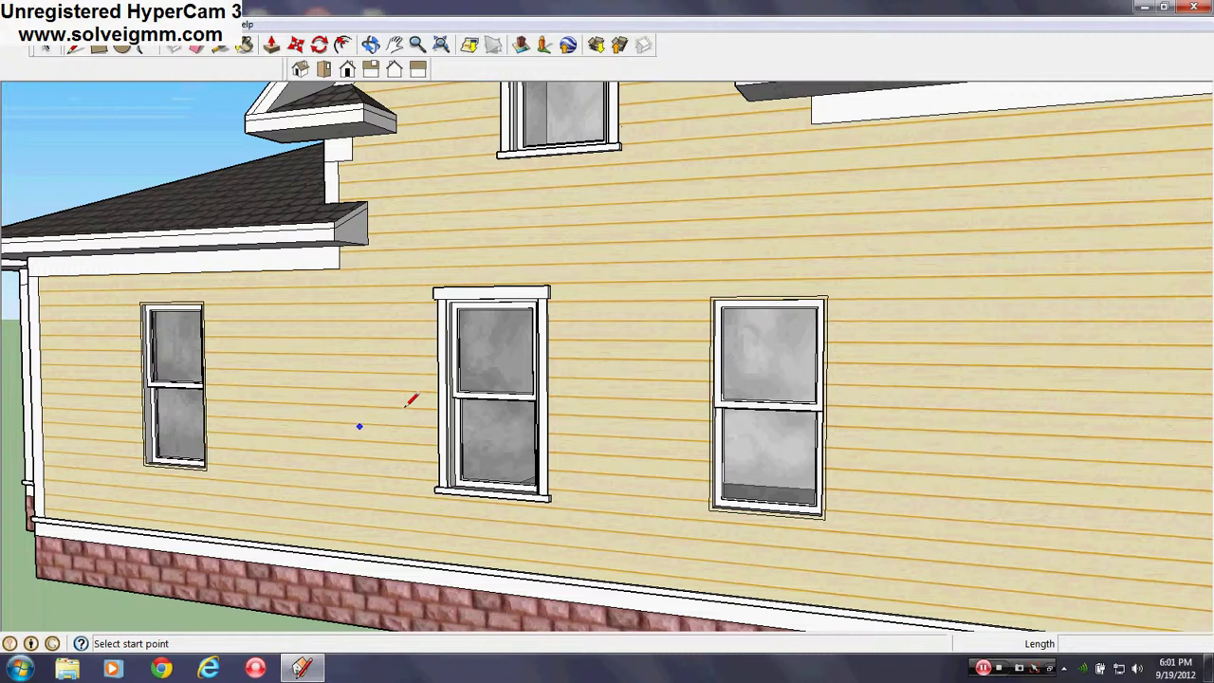
Draw a 2' 8" line across the bottom of the middle window's opening along the sill and erase the face covering the opening
{"action": "scroll", "coordinate": [484, 490], "scroll_direction": "up", "scroll_amount": 4}
{"action": "middle_click_drag", "start_coordinate": [479, 484], "coordinate": [437, 360]}
{"action": "scroll", "coordinate": [447, 471], "scroll_direction": "down", "scroll_amount": 3}
{"action": "scroll", "coordinate": [433, 406], "scroll_direction": "up", "scroll_amount": 5}
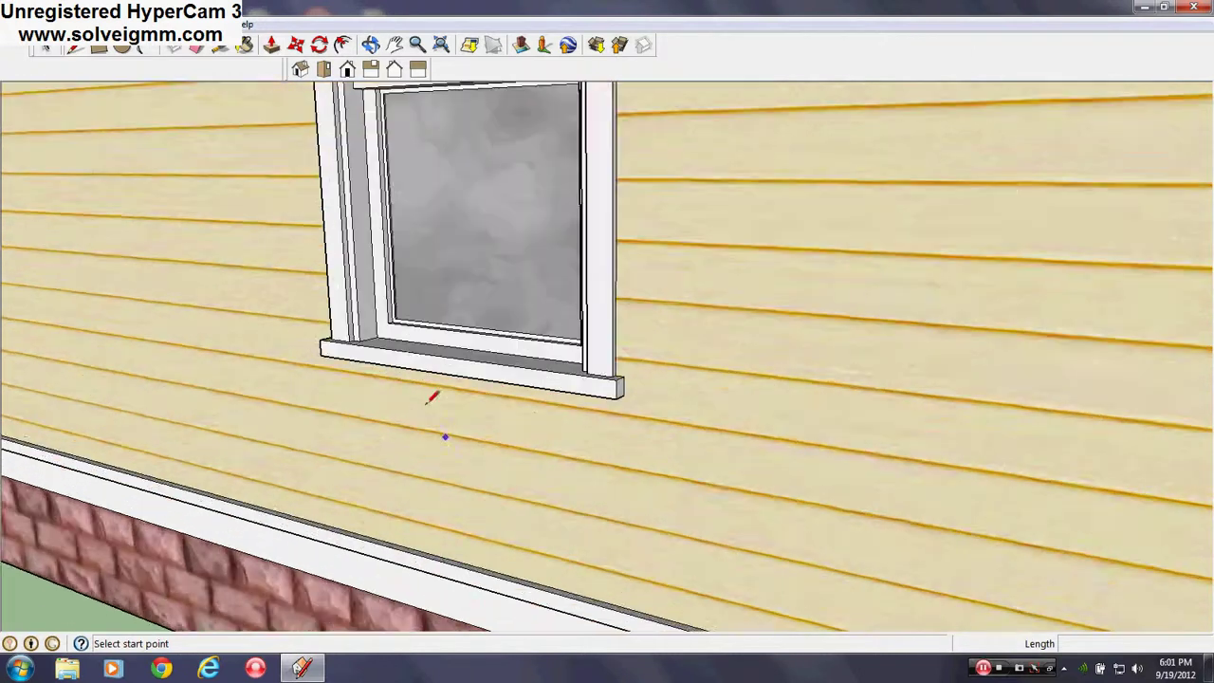
{"action": "mouse_move", "coordinate": [429, 404]}
{"action": "middle_mouse_down"}
{"action": "mouse_move", "coordinate": [431, 523]}
{"action": "mouse_move", "coordinate": [833, 527]}
{"action": "middle_mouse_up"}
{"action": "scroll", "coordinate": [433, 528], "scroll_direction": "down", "scroll_amount": 5}
{"action": "scroll", "coordinate": [433, 536], "scroll_direction": "up", "scroll_amount": 3}
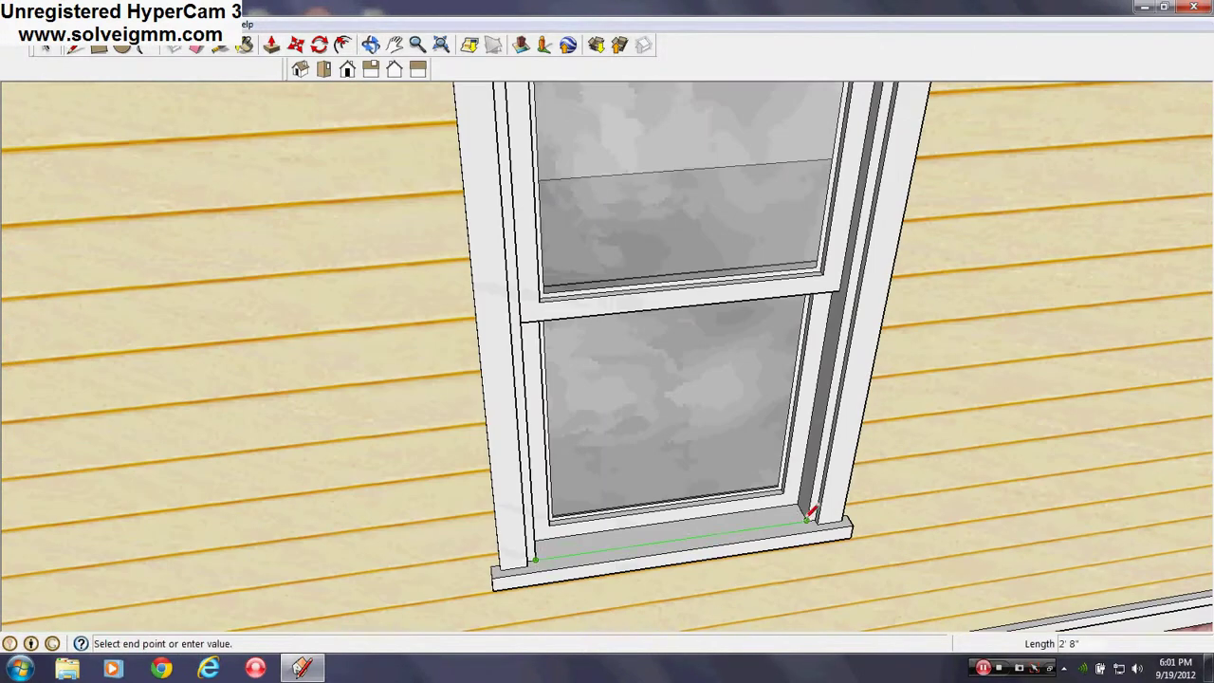
{"action": "left_click", "coordinate": [807, 517]}
{"action": "right_click", "coordinate": [775, 469]}
{"action": "left_click", "coordinate": [811, 256]}
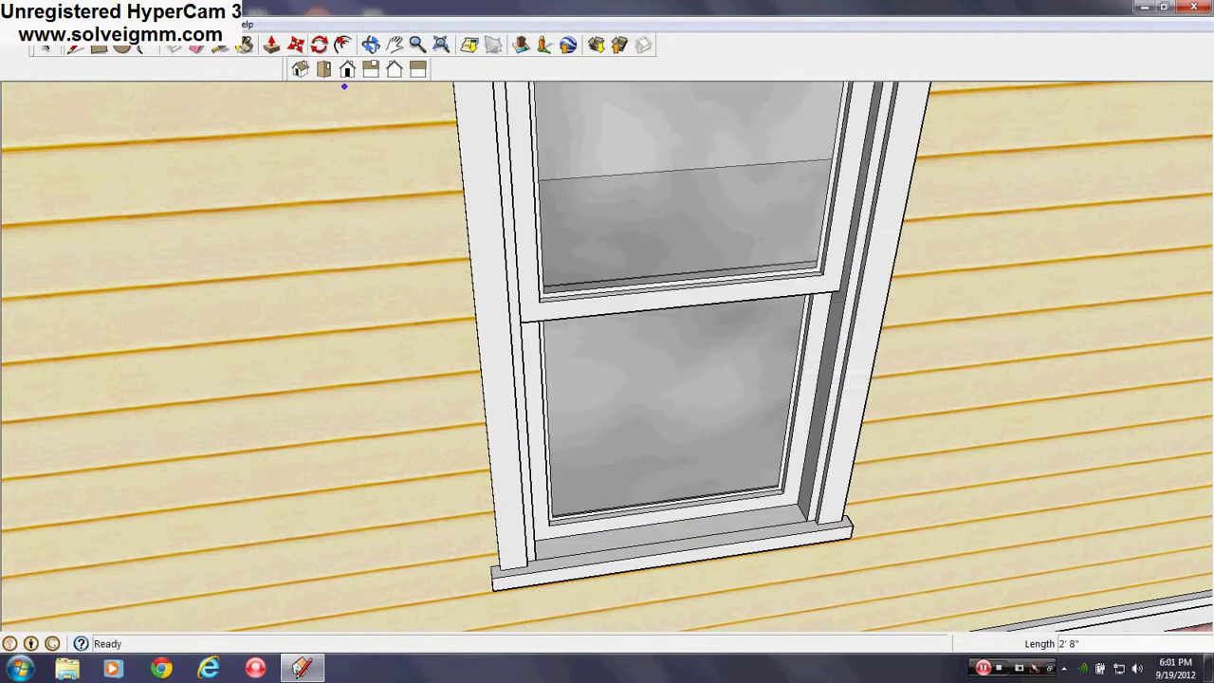
Erase the edge at the lower porch-side inner corner of the middle window's opening, removing the adjoining reveal faces
{"action": "left_click", "coordinate": [195, 48]}
{"action": "scroll", "coordinate": [776, 547], "scroll_direction": "up", "scroll_amount": 5}
{"action": "left_click", "coordinate": [833, 465]}
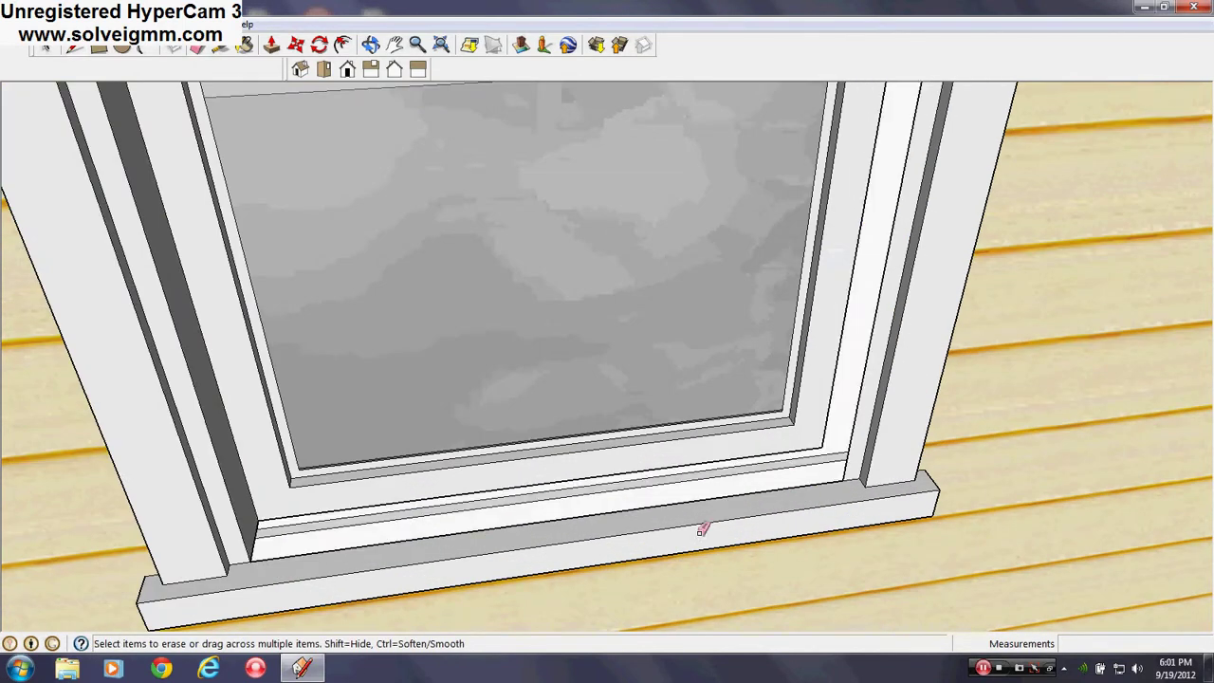
{"action": "middle_click_drag", "start_coordinate": [702, 529], "coordinate": [307, 491]}
Erase the edge at the upper inner corner opposite the porch side, removing the opening's adjoining top and side reveal faces
{"action": "scroll", "coordinate": [354, 575], "scroll_direction": "down", "scroll_amount": 8}
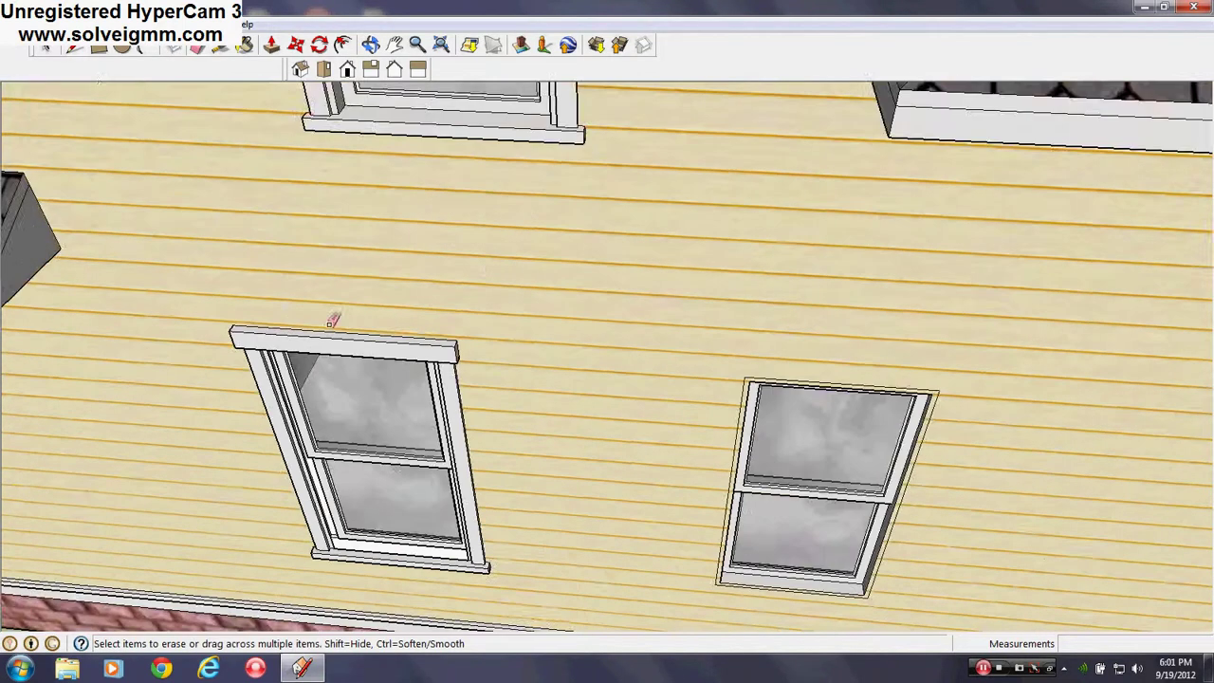
{"action": "middle_click_drag", "start_coordinate": [325, 320], "coordinate": [531, 231]}
{"action": "scroll", "coordinate": [509, 217], "scroll_direction": "up", "scroll_amount": 6}
{"action": "scroll", "coordinate": [428, 198], "scroll_direction": "up", "scroll_amount": 5}
{"action": "left_click", "coordinate": [326, 180]}
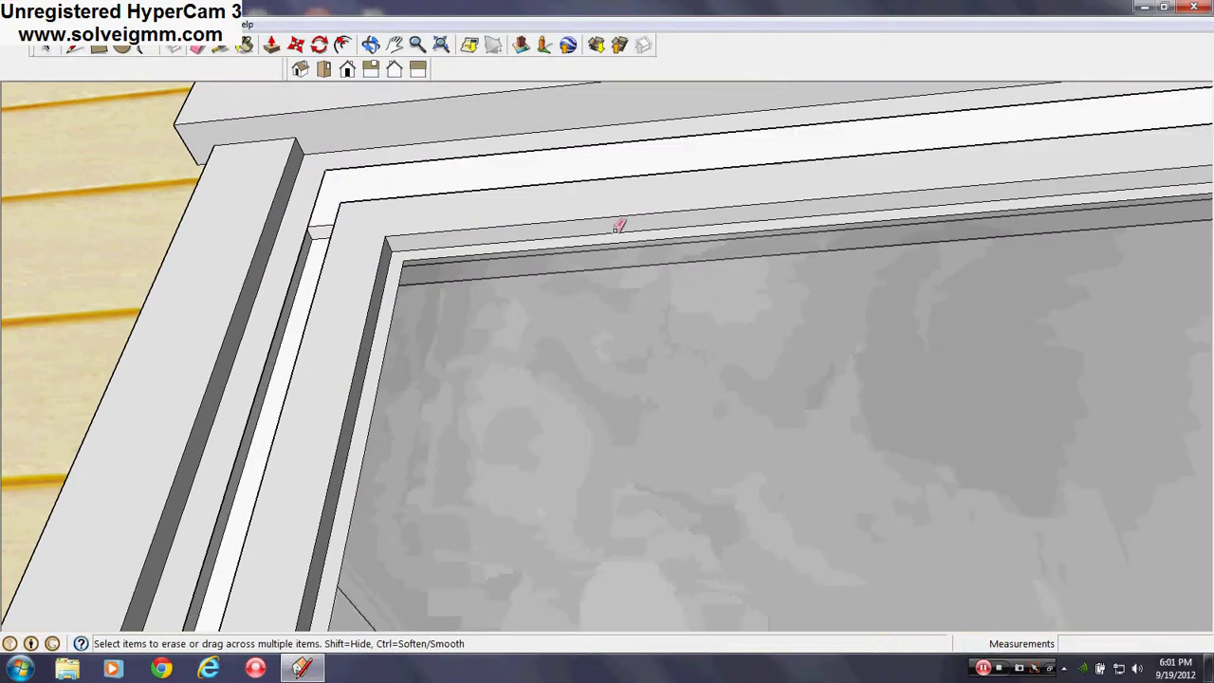
{"action": "middle_click_drag", "start_coordinate": [1024, 239], "coordinate": [742, 378], "text": "shift"}
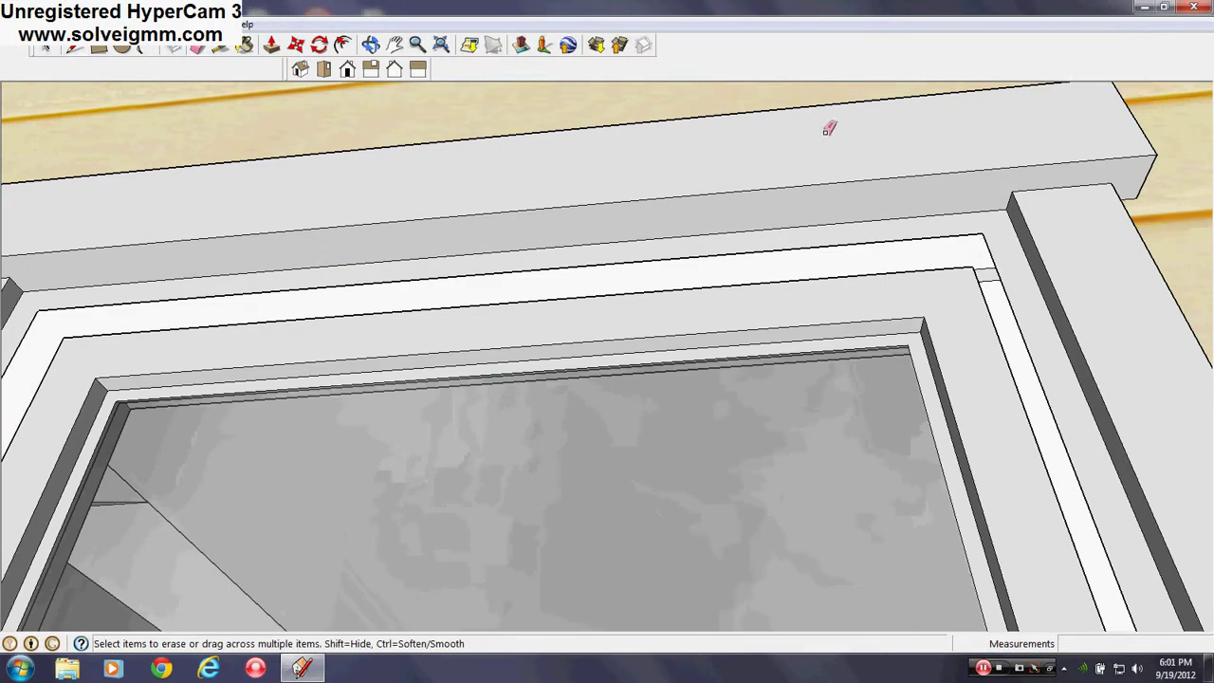
Draw a 6' 7 1/8" by 4' 5" rectangle on the siding around the middle window and erase its face to isolate the trim
{"action": "scroll", "coordinate": [542, 420], "scroll_direction": "down", "scroll_amount": 6}
{"action": "mouse_move", "coordinate": [542, 420]}
{"action": "middle_mouse_down"}
{"action": "mouse_move", "coordinate": [412, 249]}
{"action": "mouse_move", "coordinate": [466, 374]}
{"action": "mouse_move", "coordinate": [536, 403]}
{"action": "mouse_move", "coordinate": [357, 177]}
{"action": "middle_mouse_up"}
{"action": "left_click", "coordinate": [98, 50]}
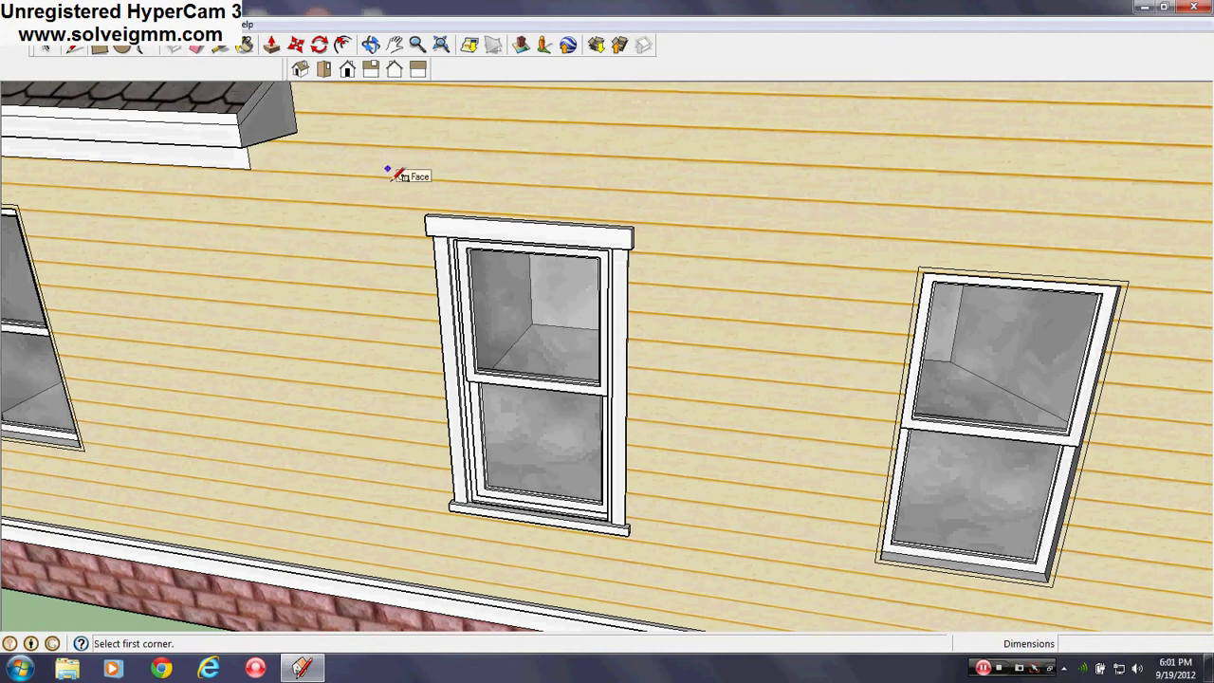
{"action": "left_click", "coordinate": [659, 556]}
{"action": "right_click", "coordinate": [634, 217]}
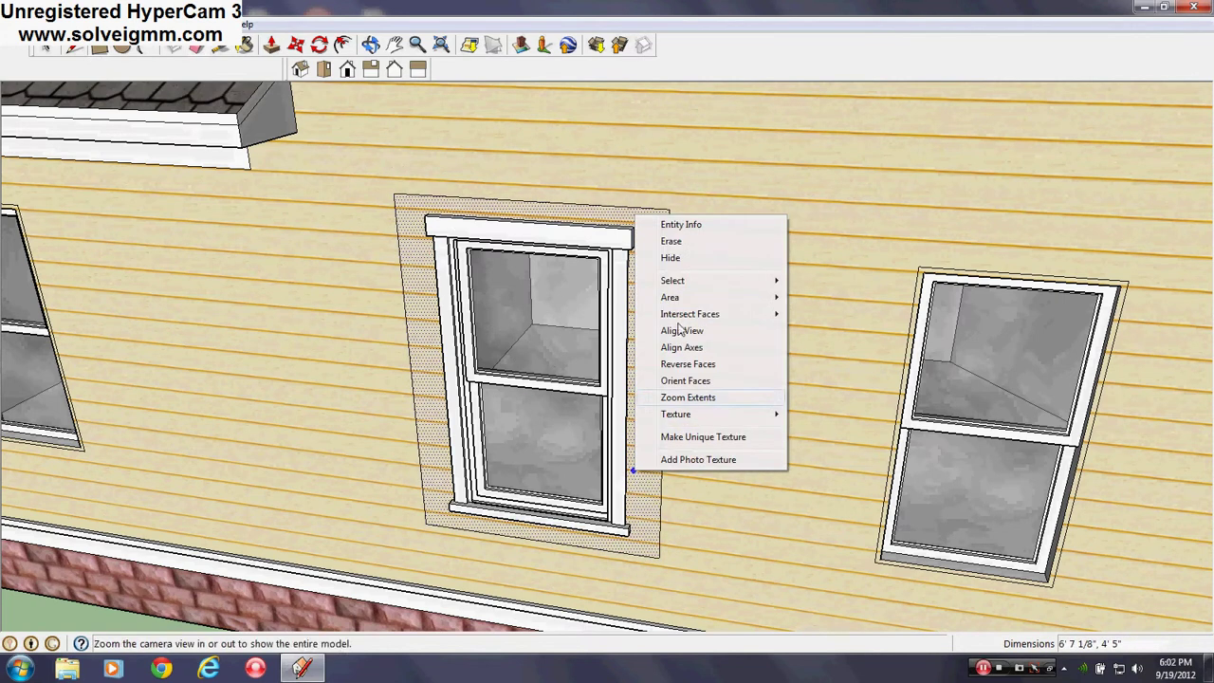
{"action": "left_click", "coordinate": [672, 242]}
{"action": "left_click", "coordinate": [211, 23]}
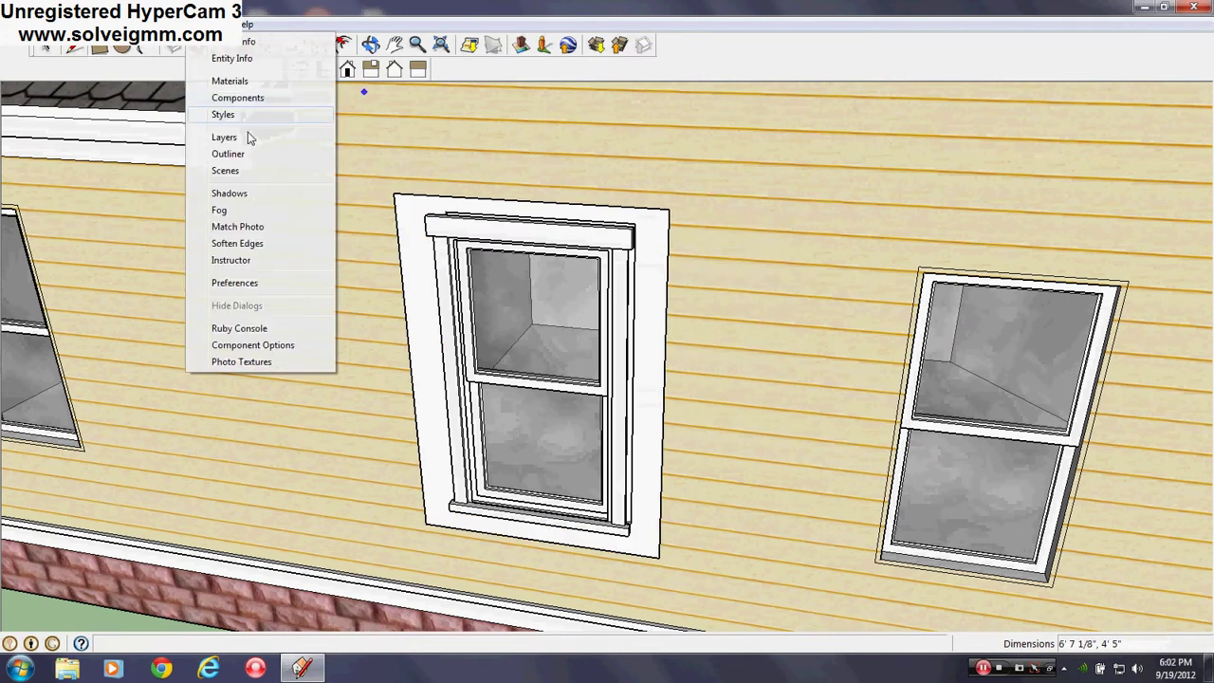
{"action": "left_click", "coordinate": [251, 135]}
{"action": "left_click", "coordinate": [190, 83]}
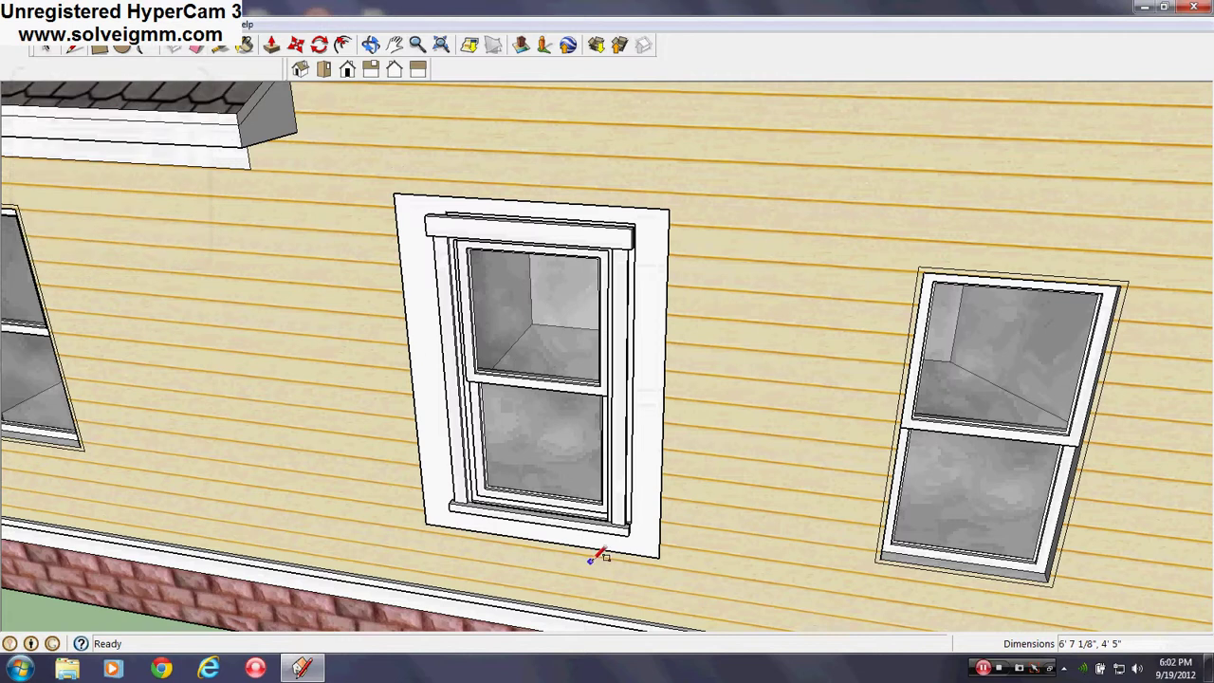
Select all geometry connected to the middle side window's header, jambs and sill and make it a group
{"action": "middle_click_drag", "start_coordinate": [601, 558], "coordinate": [450, 461]}
{"action": "scroll", "coordinate": [450, 461], "scroll_direction": "down", "scroll_amount": 4}
{"action": "scroll", "coordinate": [504, 309], "scroll_direction": "up", "scroll_amount": 5}
{"action": "right_click", "coordinate": [502, 291]}
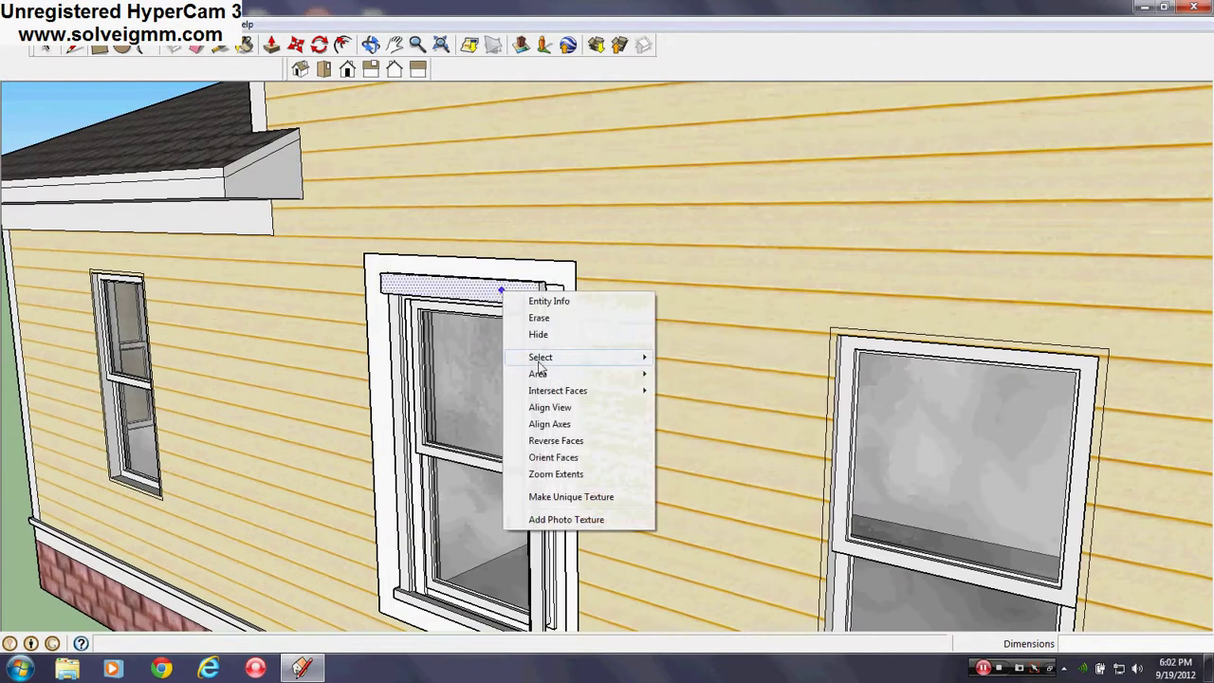
{"action": "mouse_move", "coordinate": [588, 358]}
{"action": "left_click", "coordinate": [710, 388]}
{"action": "middle_click_drag", "start_coordinate": [429, 430], "coordinate": [485, 547]}
{"action": "scroll", "coordinate": [439, 431], "scroll_direction": "down", "scroll_amount": 3}
{"action": "scroll", "coordinate": [485, 546], "scroll_direction": "up", "scroll_amount": 2}
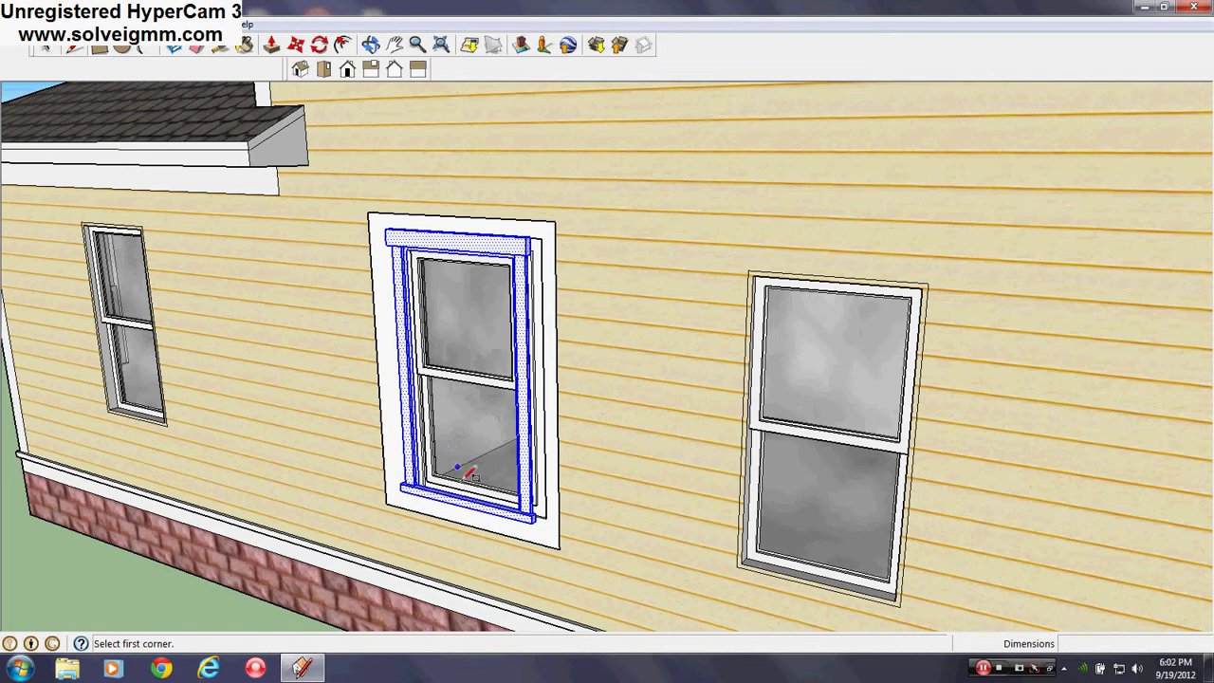
{"action": "right_click", "coordinate": [467, 505]}
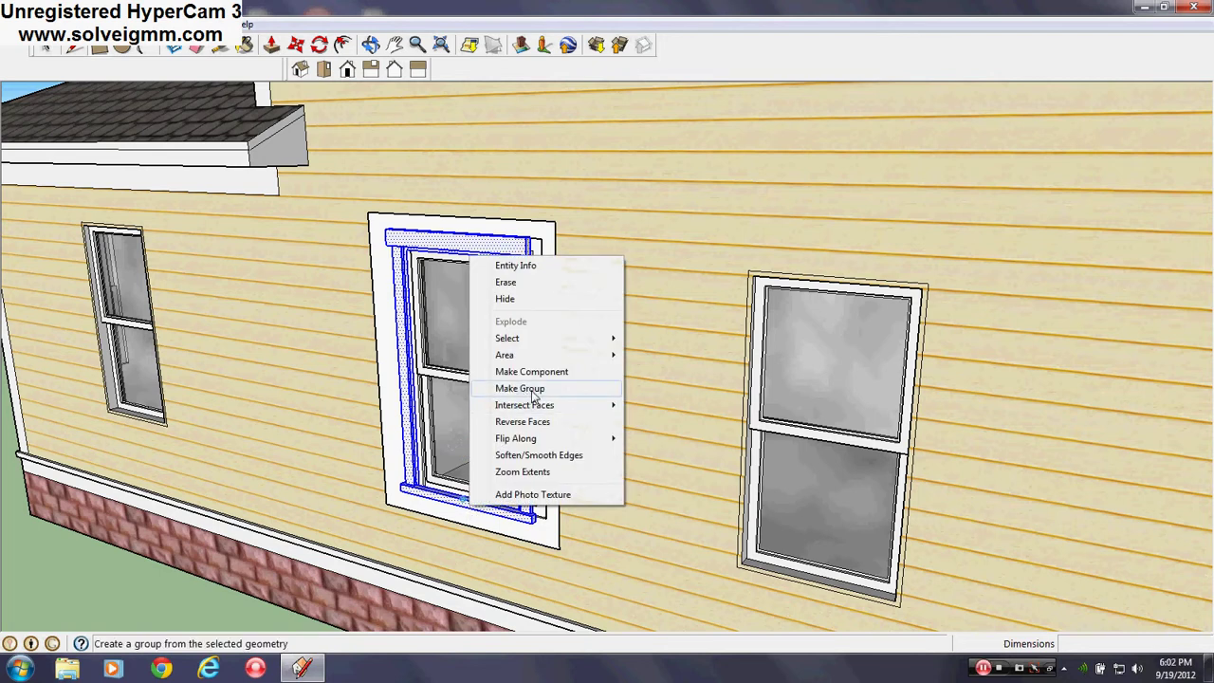
{"action": "left_click", "coordinate": [520, 389]}
Erase the thin offset outline on the siding around the porch-side window
{"action": "middle_click_drag", "start_coordinate": [532, 389], "coordinate": [828, 166]}
{"action": "middle_click_drag", "start_coordinate": [839, 267], "coordinate": [942, 340]}
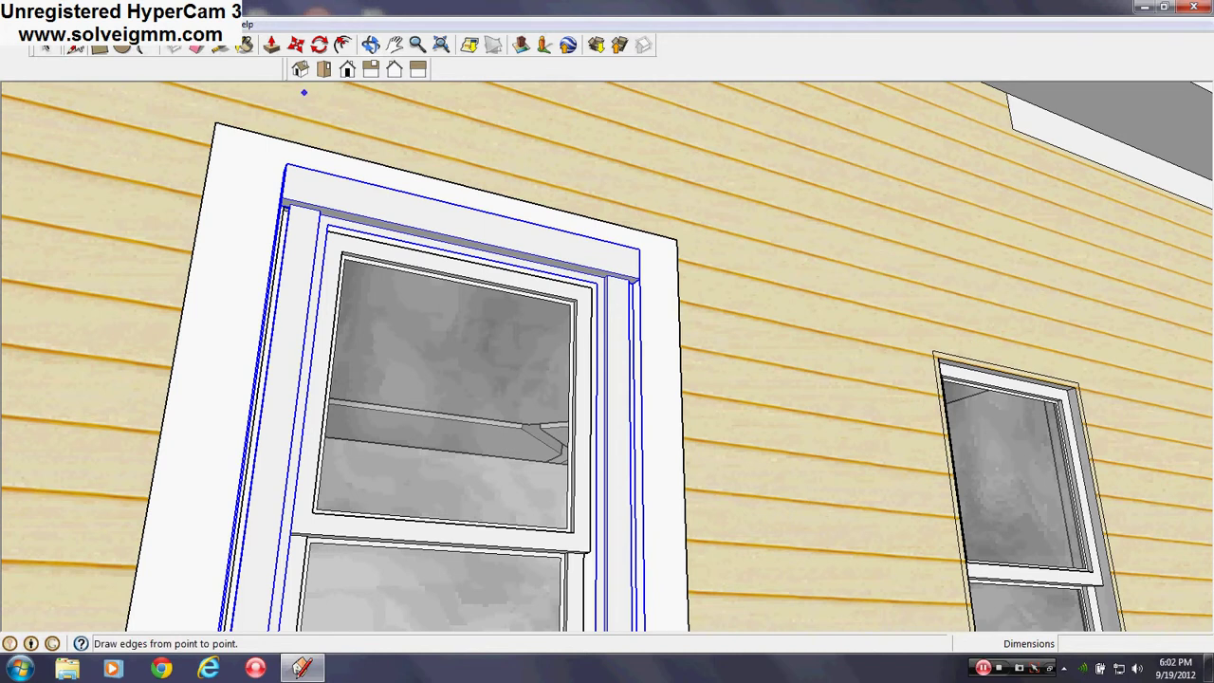
{"action": "left_click", "coordinate": [197, 48]}
{"action": "scroll", "coordinate": [927, 342], "scroll_direction": "up", "scroll_amount": 3}
{"action": "middle_click_drag", "start_coordinate": [932, 344], "coordinate": [675, 263]}
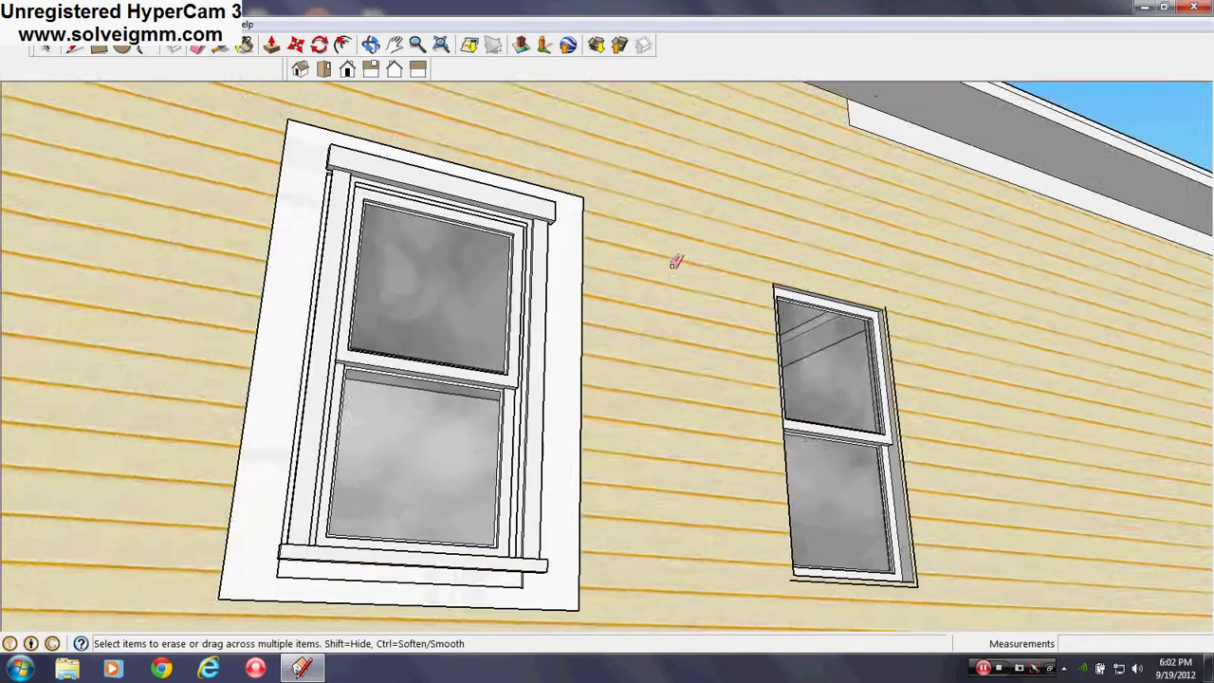
{"action": "scroll", "coordinate": [908, 512], "scroll_direction": "up", "scroll_amount": 4}
{"action": "scroll", "coordinate": [889, 583], "scroll_direction": "down", "scroll_amount": 5}
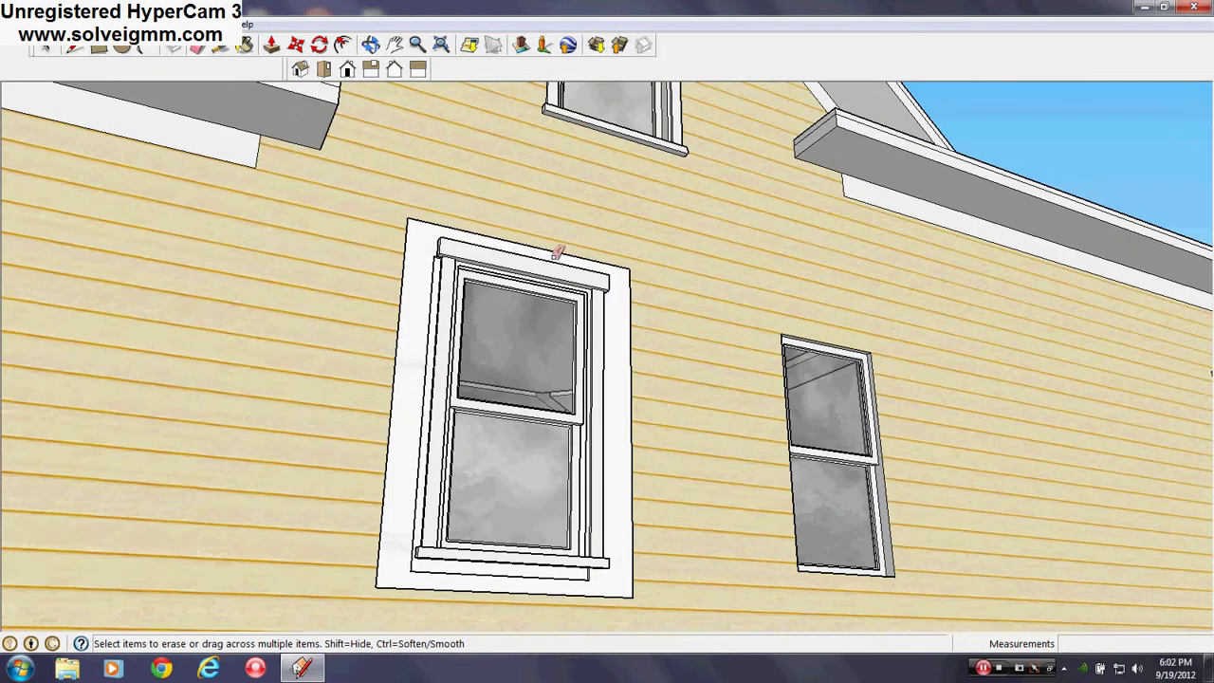
Copy the middle window's trim group 7' 6" along the wall onto the porch-side window
{"action": "right_click", "coordinate": [557, 252]}
{"action": "right_click", "coordinate": [555, 258]}
{"action": "key", "text": "Escape"}
{"action": "scroll", "coordinate": [528, 271], "scroll_direction": "up", "scroll_amount": 1}
{"action": "scroll", "coordinate": [529, 270], "scroll_direction": "up", "scroll_amount": 2}
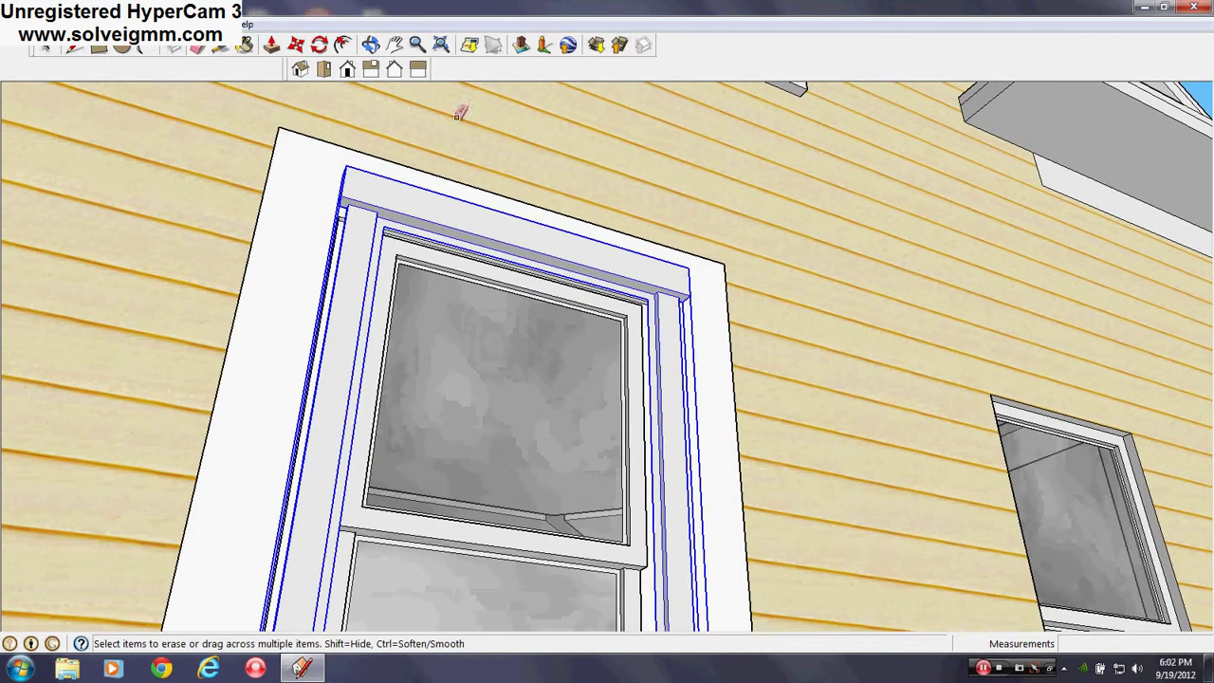
{"action": "key", "text": "e"}
{"action": "scroll", "coordinate": [508, 245], "scroll_direction": "down", "scroll_amount": 3}
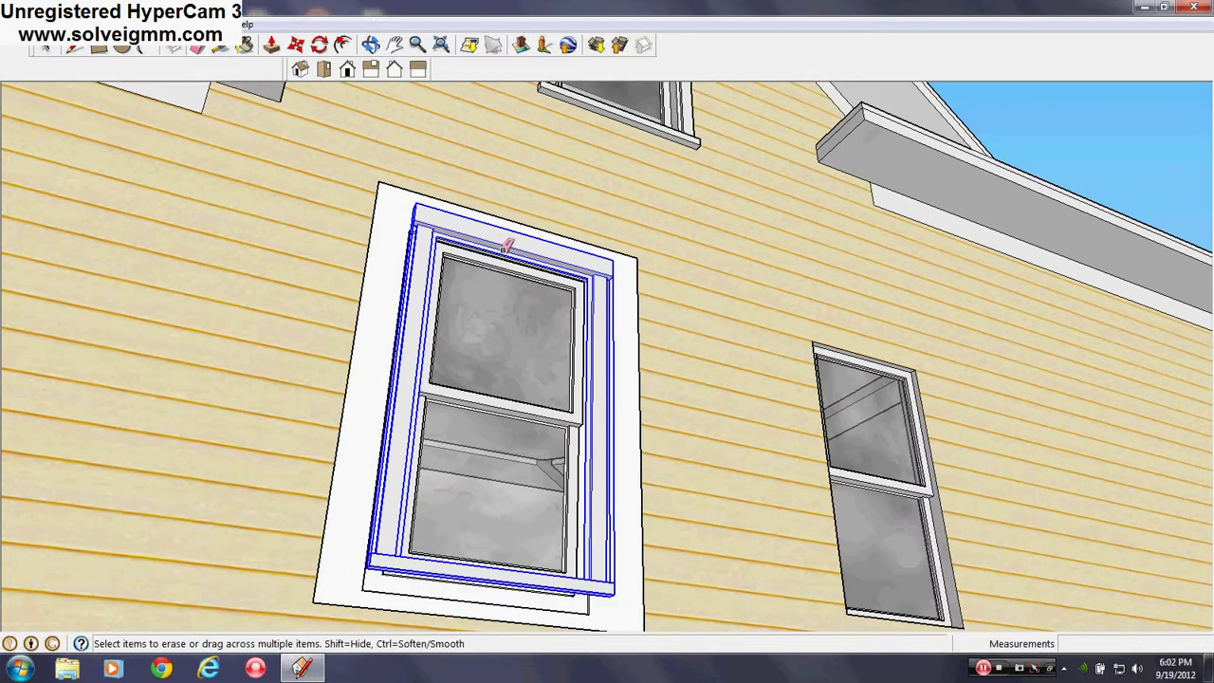
{"action": "scroll", "coordinate": [523, 284], "scroll_direction": "up", "scroll_amount": 3}
{"action": "scroll", "coordinate": [528, 269], "scroll_direction": "down", "scroll_amount": 3}
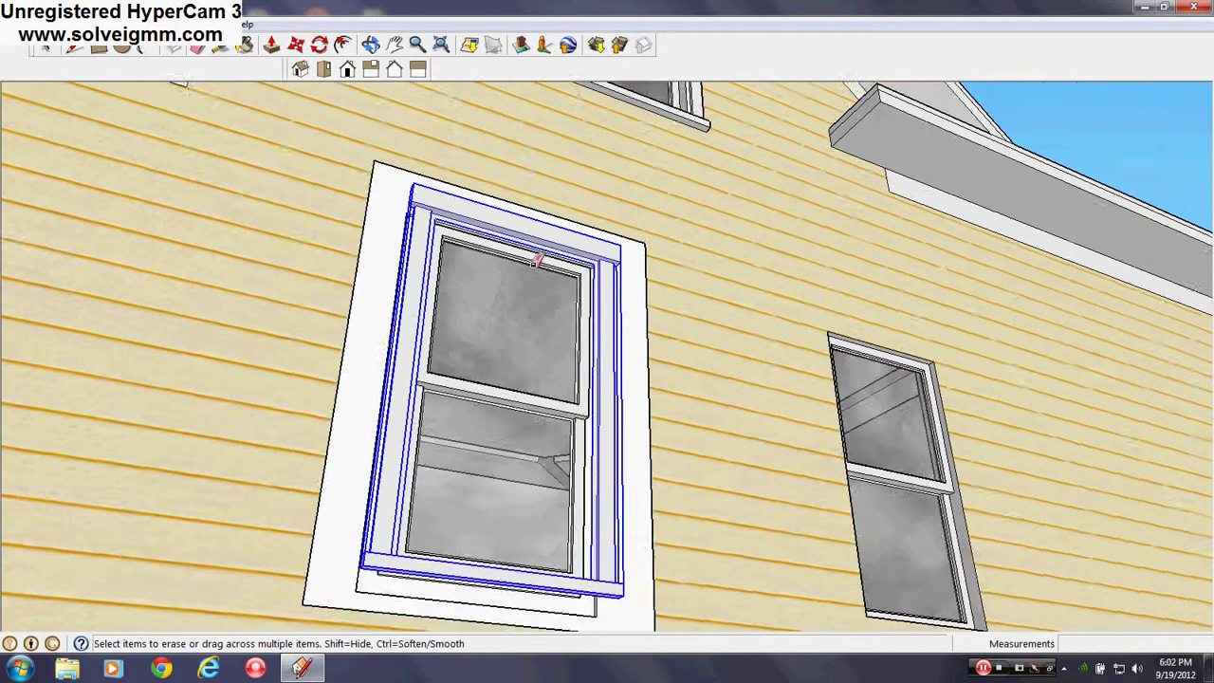
{"action": "scroll", "coordinate": [529, 269], "scroll_direction": "up", "scroll_amount": 3}
{"action": "right_click", "coordinate": [536, 231]}
{"action": "key", "text": "Escape"}
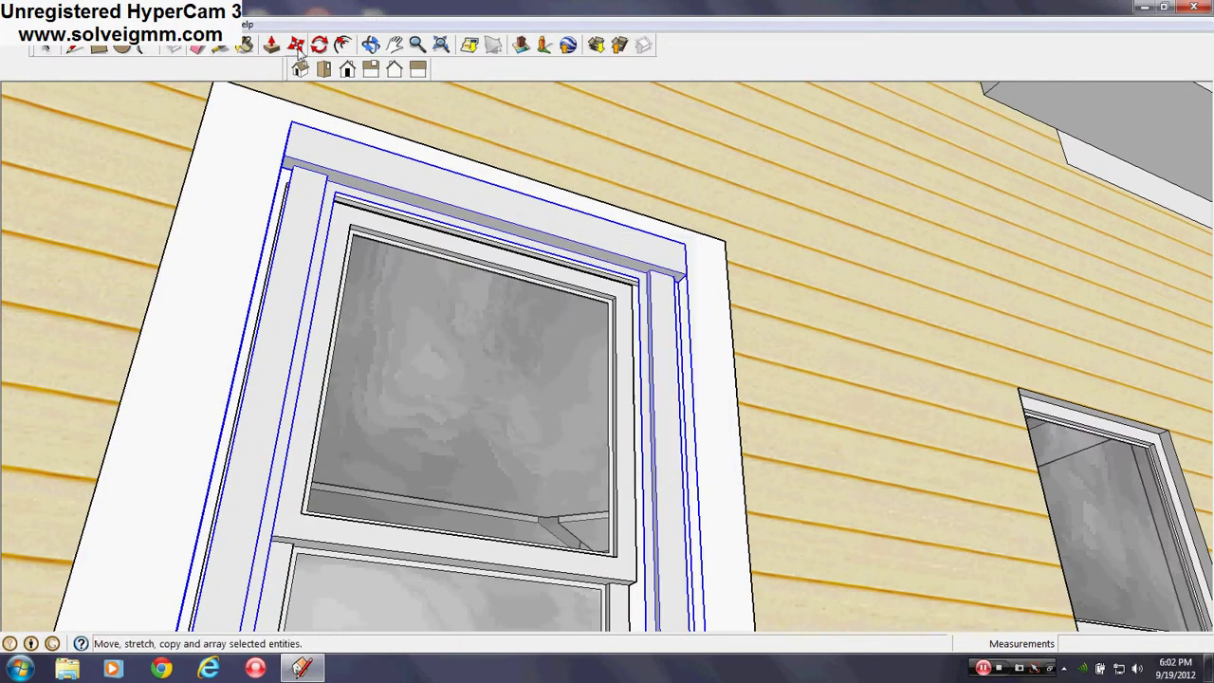
{"action": "left_click", "coordinate": [297, 47]}
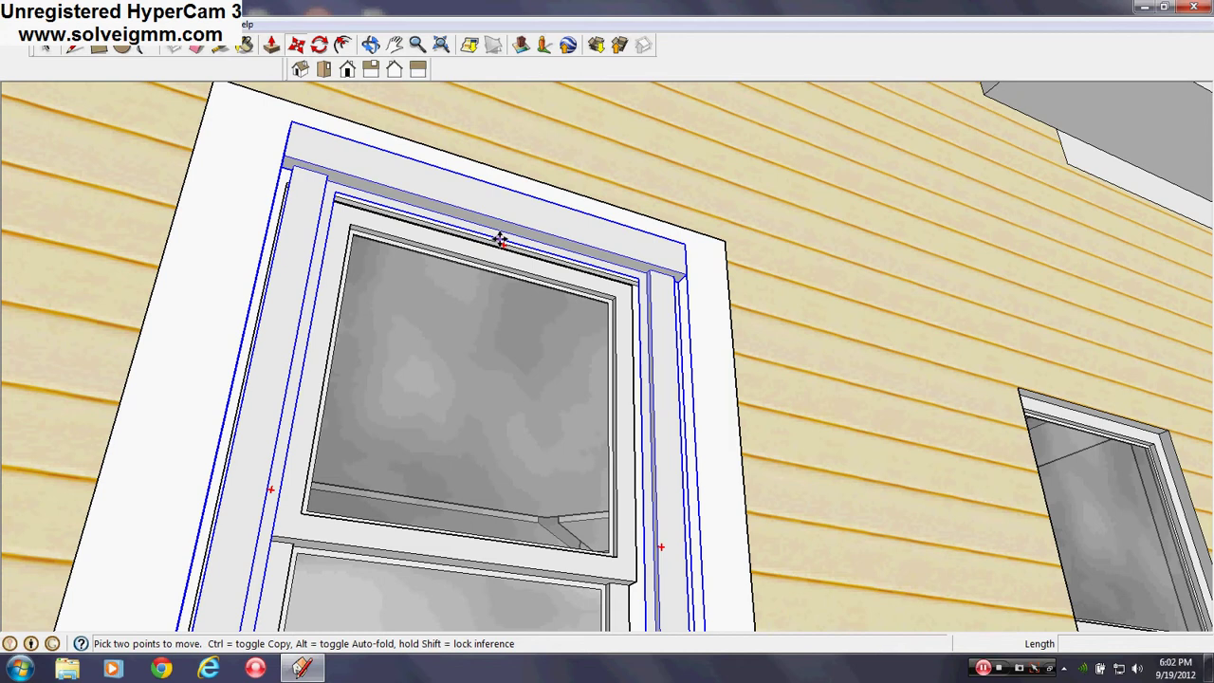
{"action": "key", "text": "ctrl"}
{"action": "left_click", "coordinate": [503, 239]}
{"action": "scroll", "coordinate": [948, 407], "scroll_direction": "down", "scroll_amount": 3}
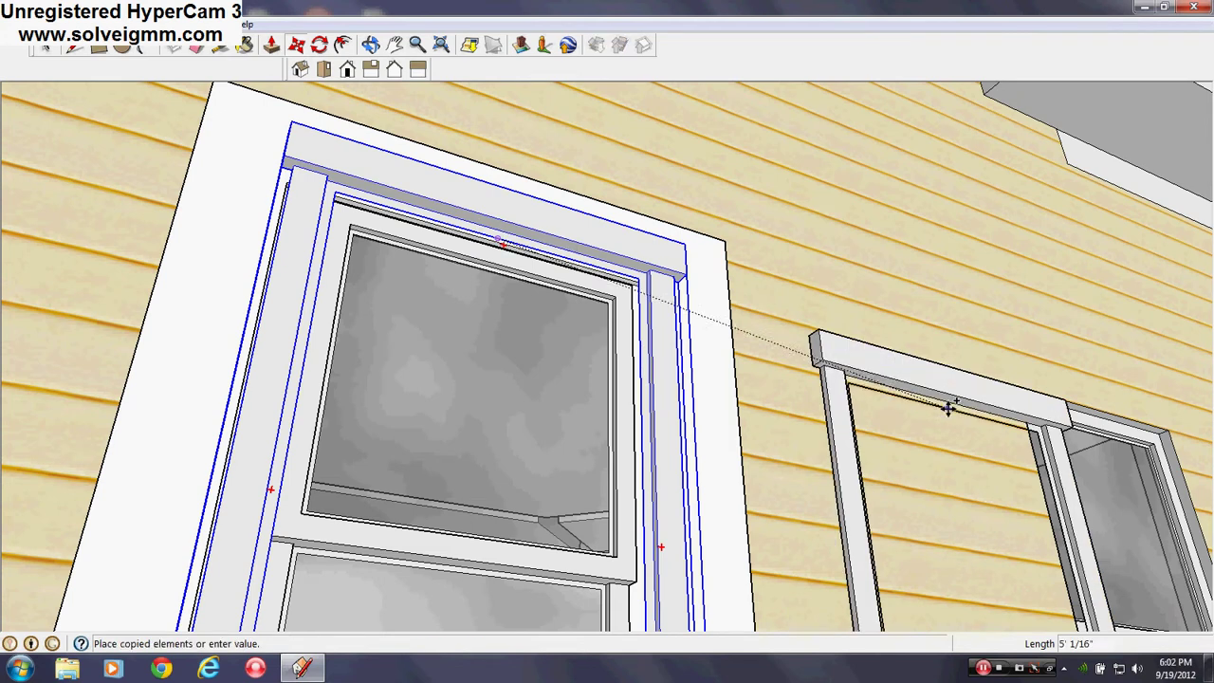
{"action": "scroll", "coordinate": [854, 379], "scroll_direction": "up", "scroll_amount": 6}
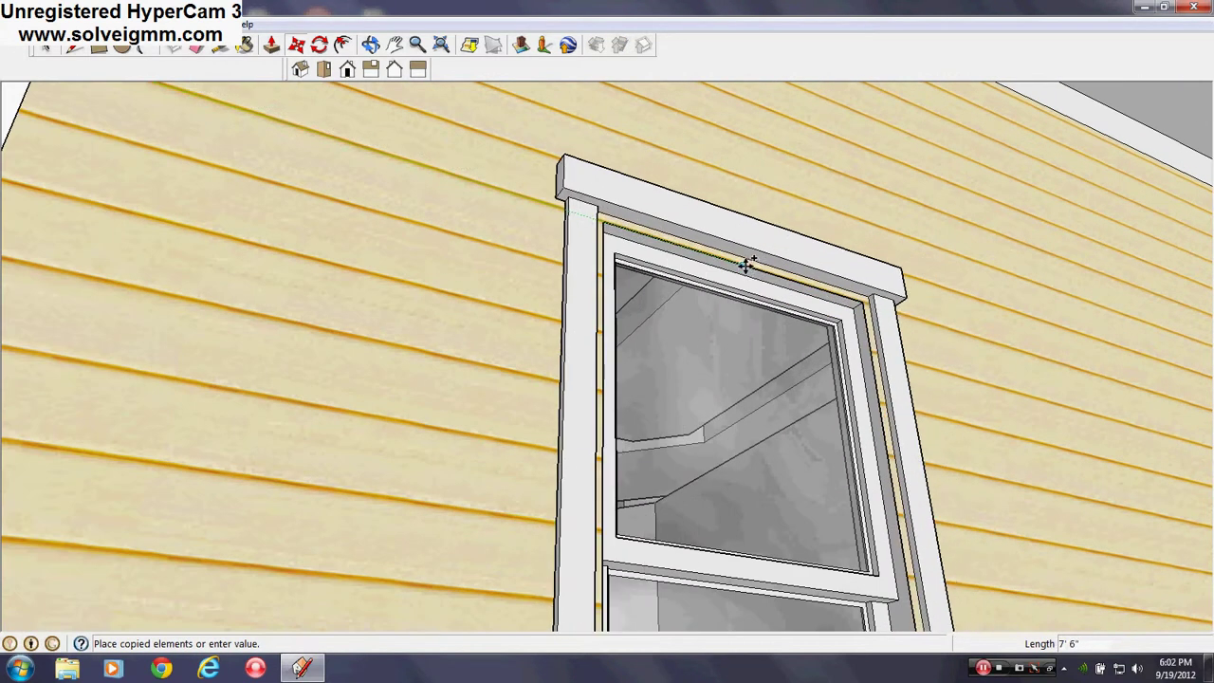
{"action": "left_click", "coordinate": [748, 265]}
{"action": "middle_click_drag", "start_coordinate": [747, 265], "coordinate": [753, 312]}
{"action": "scroll", "coordinate": [759, 347], "scroll_direction": "down", "scroll_amount": 5}
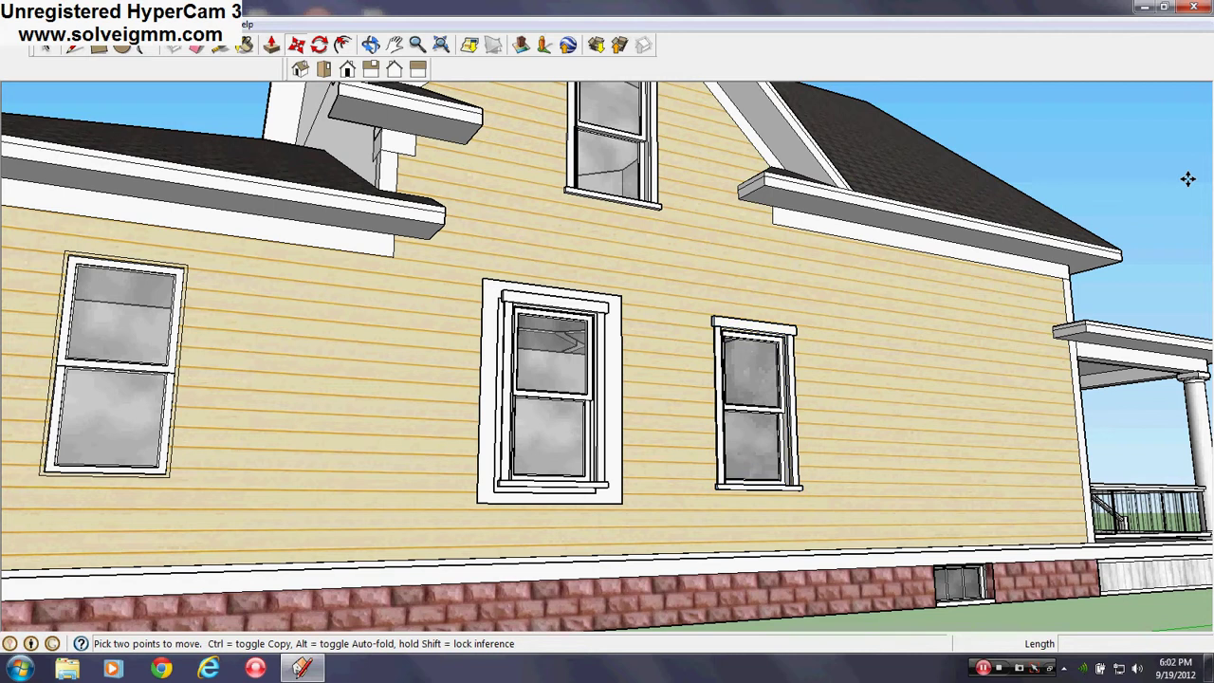
Explode the trim group on the middle side window back into loose geometry
{"action": "left_click", "coordinate": [74, 49]}
{"action": "scroll", "coordinate": [487, 386], "scroll_direction": "up", "scroll_amount": 5}
{"action": "middle_click_drag", "start_coordinate": [487, 385], "coordinate": [556, 347]}
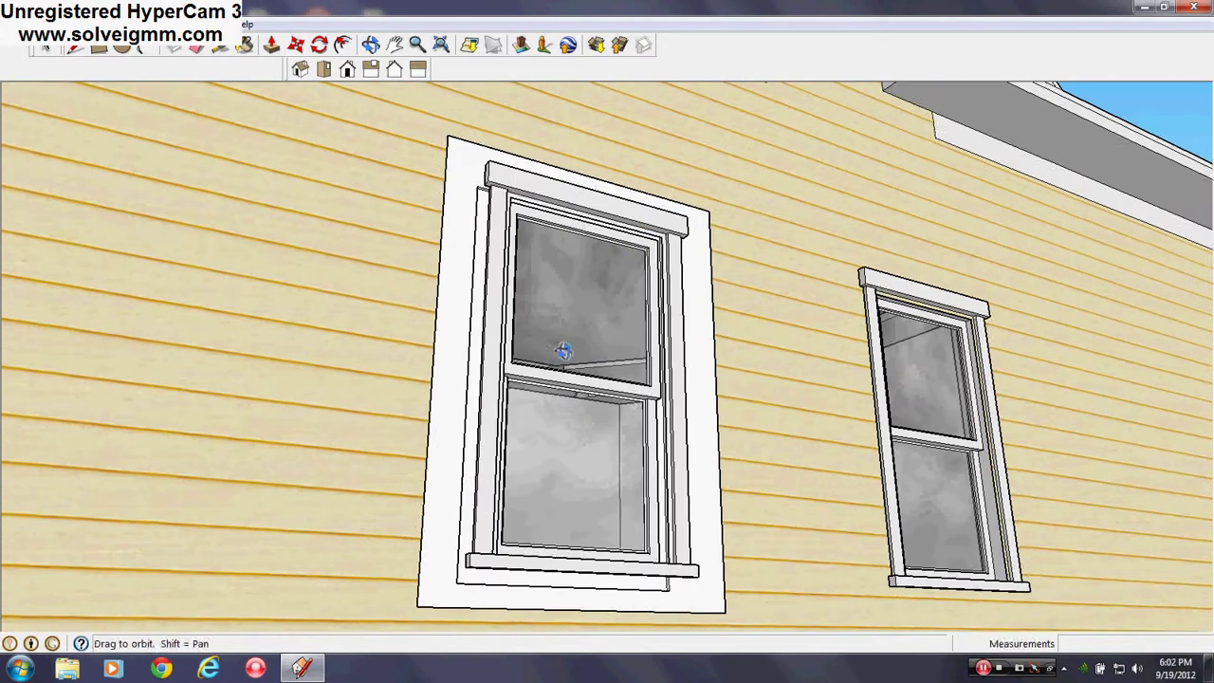
{"action": "right_click", "coordinate": [651, 227]}
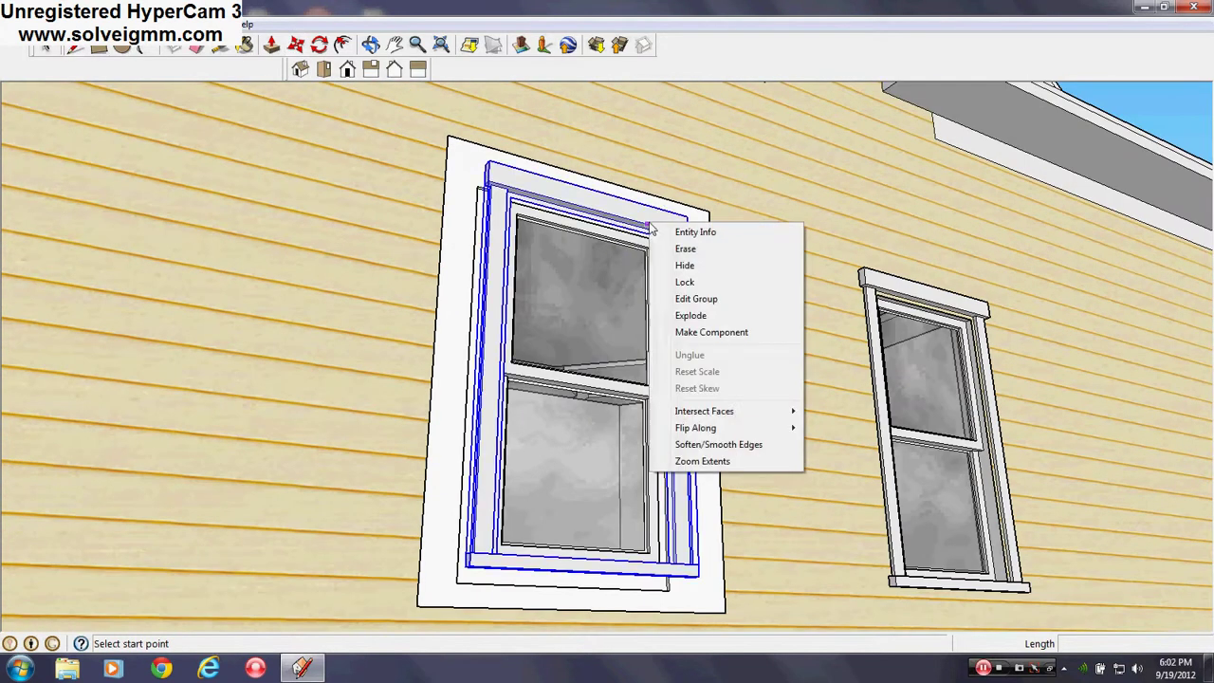
{"action": "left_click", "coordinate": [690, 315]}
{"action": "scroll", "coordinate": [691, 319], "scroll_direction": "down", "scroll_amount": 3}
{"action": "middle_click_drag", "start_coordinate": [691, 320], "coordinate": [1112, 135]}
{"action": "scroll", "coordinate": [607, 307], "scroll_direction": "up", "scroll_amount": 5}
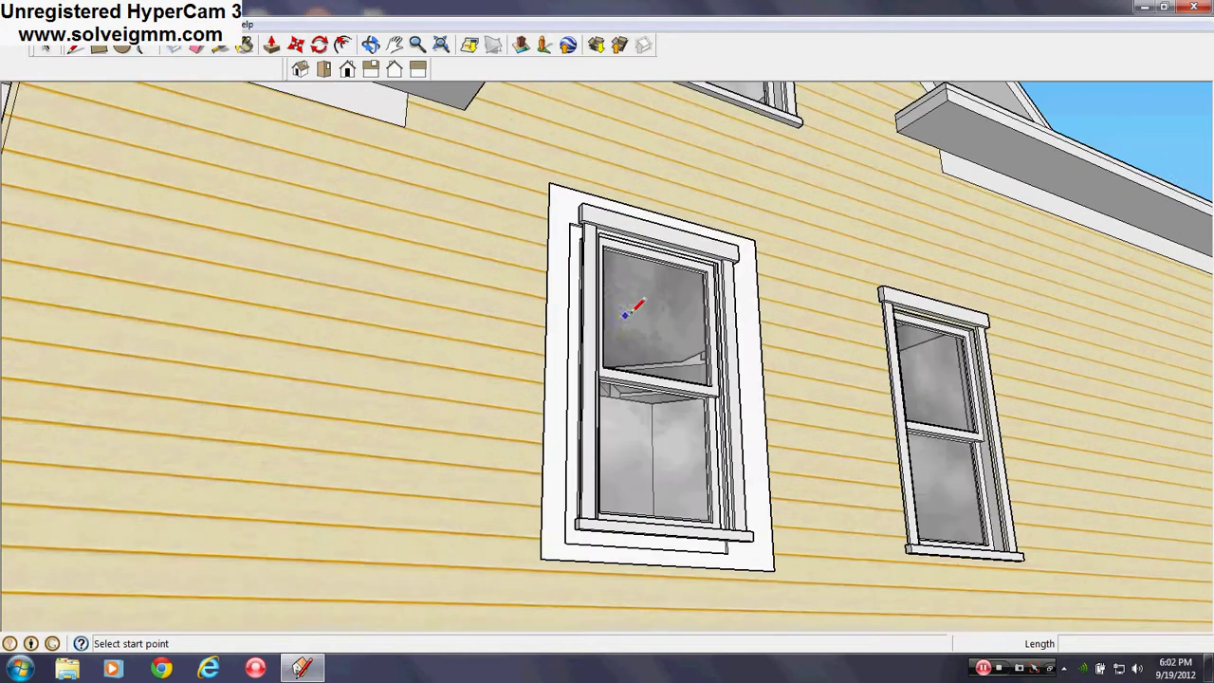
Examine the trim on the middle and porch-side windows from several angles
{"action": "middle_click_drag", "start_coordinate": [607, 307], "coordinate": [192, 571]}
{"action": "scroll", "coordinate": [561, 510], "scroll_direction": "down", "scroll_amount": 5}
{"action": "middle_click_drag", "start_coordinate": [560, 510], "coordinate": [534, 483]}
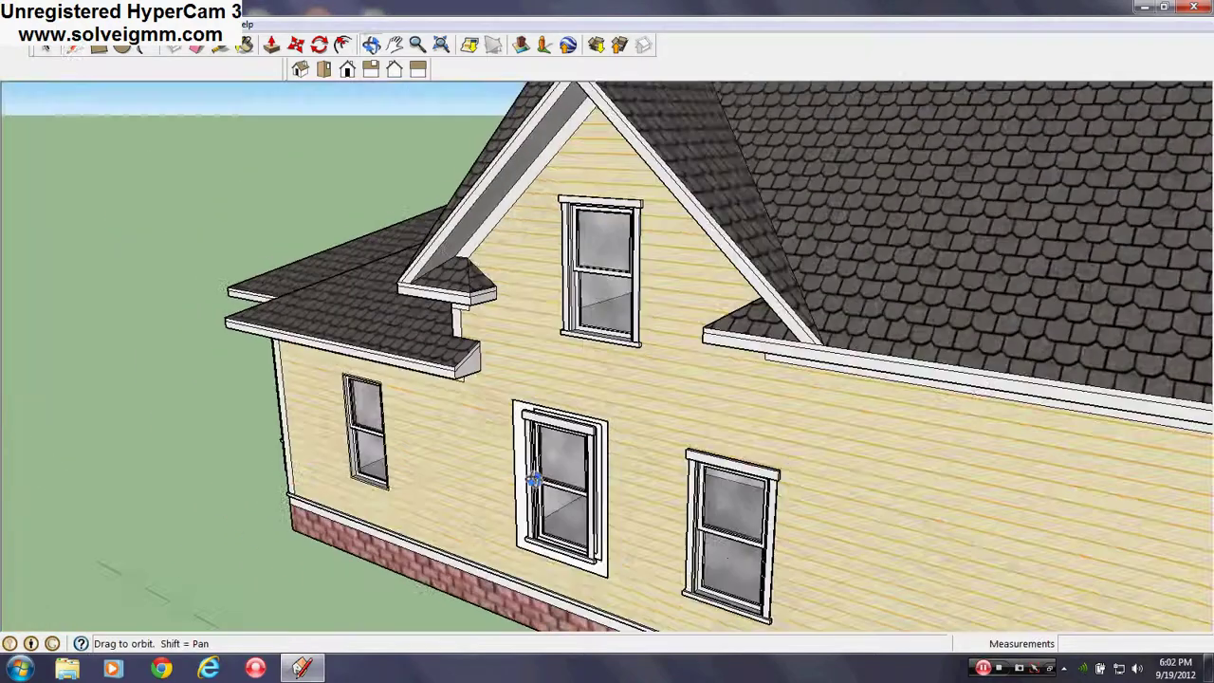
{"action": "scroll", "coordinate": [612, 550], "scroll_direction": "up", "scroll_amount": 2}
{"action": "scroll", "coordinate": [512, 552], "scroll_direction": "up", "scroll_amount": 4}
{"action": "scroll", "coordinate": [513, 550], "scroll_direction": "down", "scroll_amount": 5}
{"action": "middle_click_drag", "start_coordinate": [490, 401], "coordinate": [773, 501]}
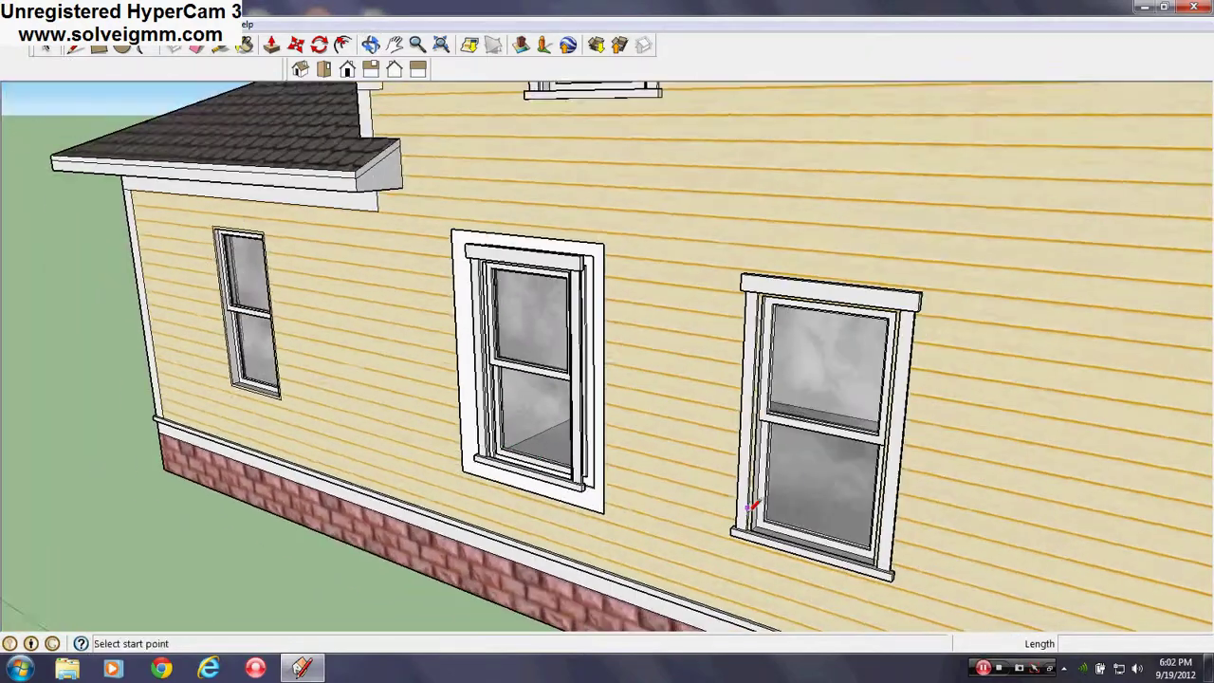
{"action": "scroll", "coordinate": [746, 536], "scroll_direction": "up", "scroll_amount": 3}
{"action": "scroll", "coordinate": [587, 500], "scroll_direction": "down", "scroll_amount": 5}
{"action": "scroll", "coordinate": [785, 337], "scroll_direction": "up", "scroll_amount": 5}
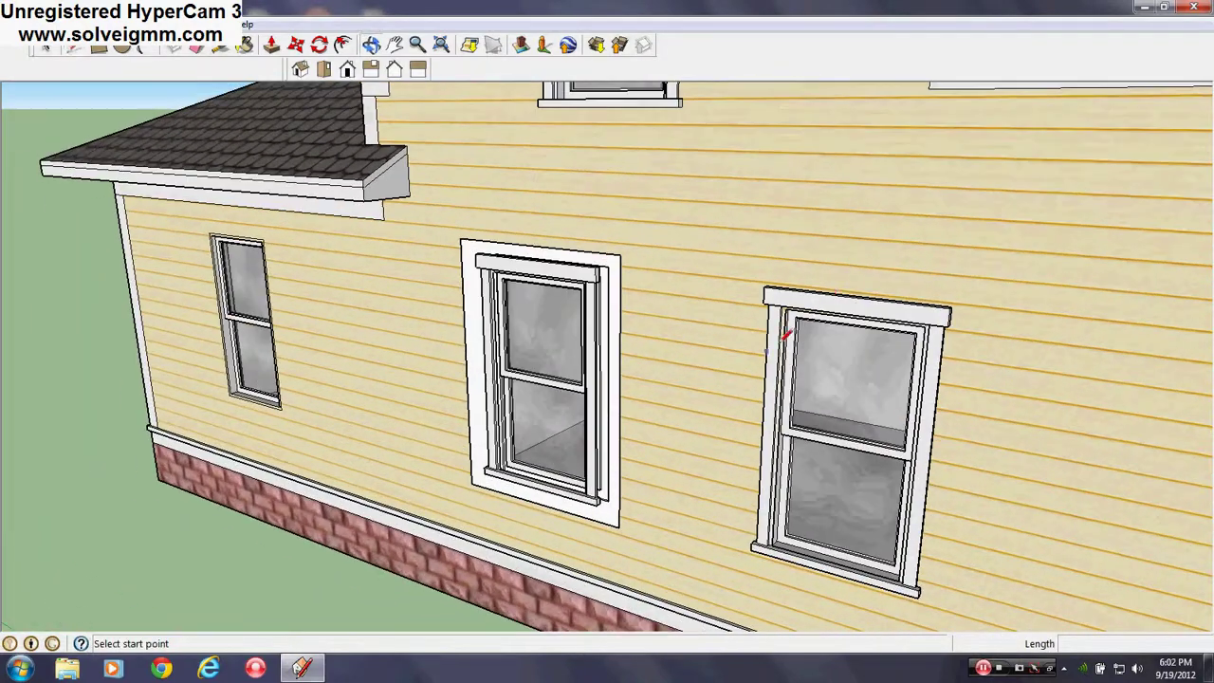
{"action": "right_click", "coordinate": [824, 300]}
{"action": "middle_click_drag", "start_coordinate": [821, 304], "coordinate": [884, 309]}
{"action": "scroll", "coordinate": [884, 308], "scroll_direction": "down", "scroll_amount": 2}
Erase the thin offset outline on the siding around the rear window of the side wall
{"action": "left_click", "coordinate": [196, 46]}
{"action": "scroll", "coordinate": [354, 256], "scroll_direction": "up", "scroll_amount": 3}
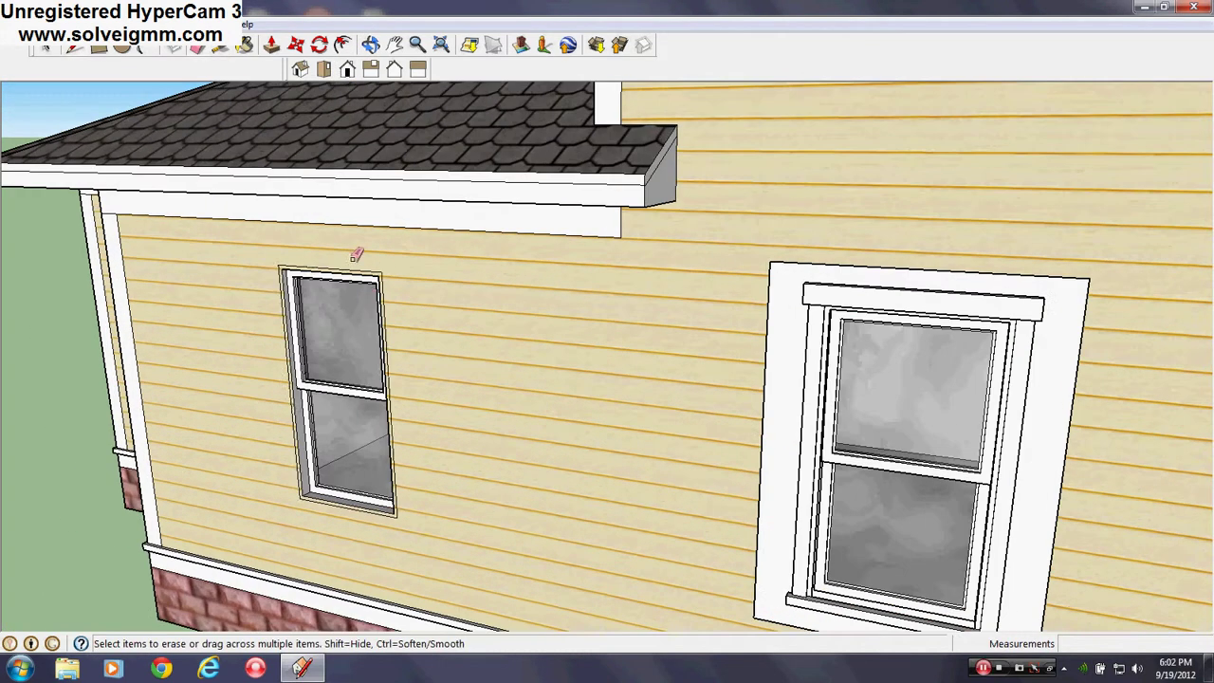
{"action": "scroll", "coordinate": [319, 474], "scroll_direction": "up", "scroll_amount": 3}
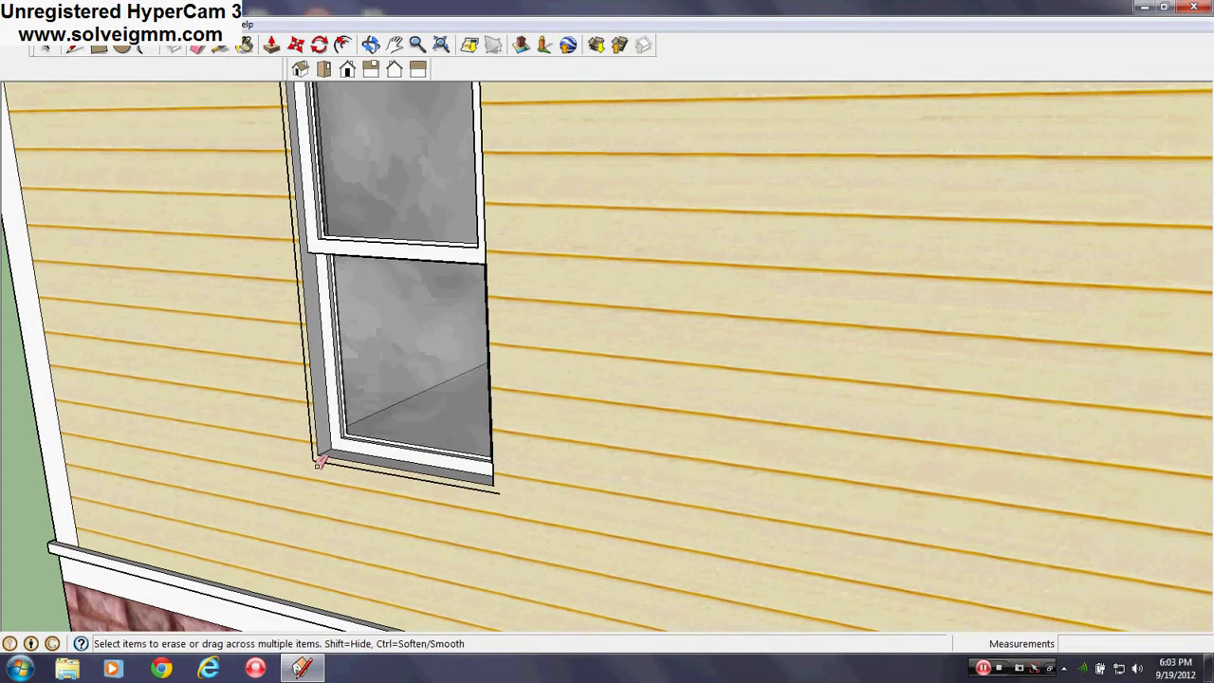
{"action": "scroll", "coordinate": [318, 459], "scroll_direction": "down", "scroll_amount": 6}
Erase the thin offset outline around the window on the short wall just around the rear corner
{"action": "mouse_move", "coordinate": [406, 461]}
{"action": "middle_mouse_down"}
{"action": "mouse_move", "coordinate": [761, 455]}
{"action": "mouse_move", "coordinate": [577, 397]}
{"action": "middle_mouse_up"}
{"action": "scroll", "coordinate": [461, 442], "scroll_direction": "up", "scroll_amount": 8}
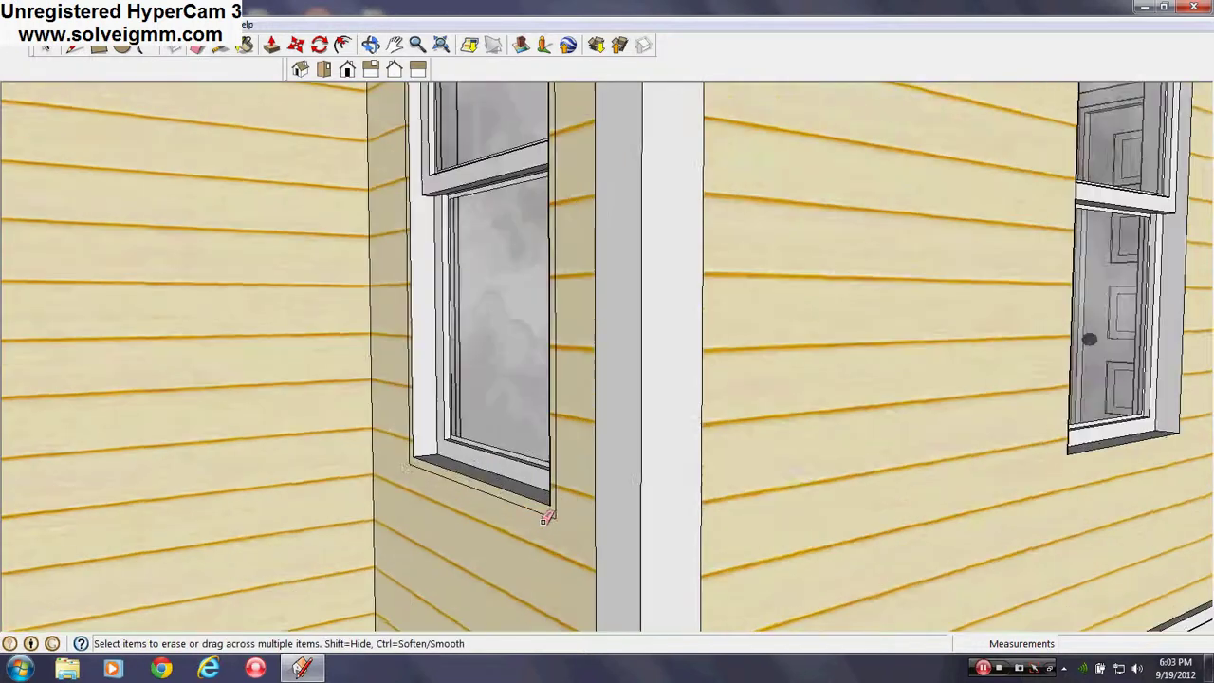
{"action": "scroll", "coordinate": [620, 555], "scroll_direction": "down", "scroll_amount": 5}
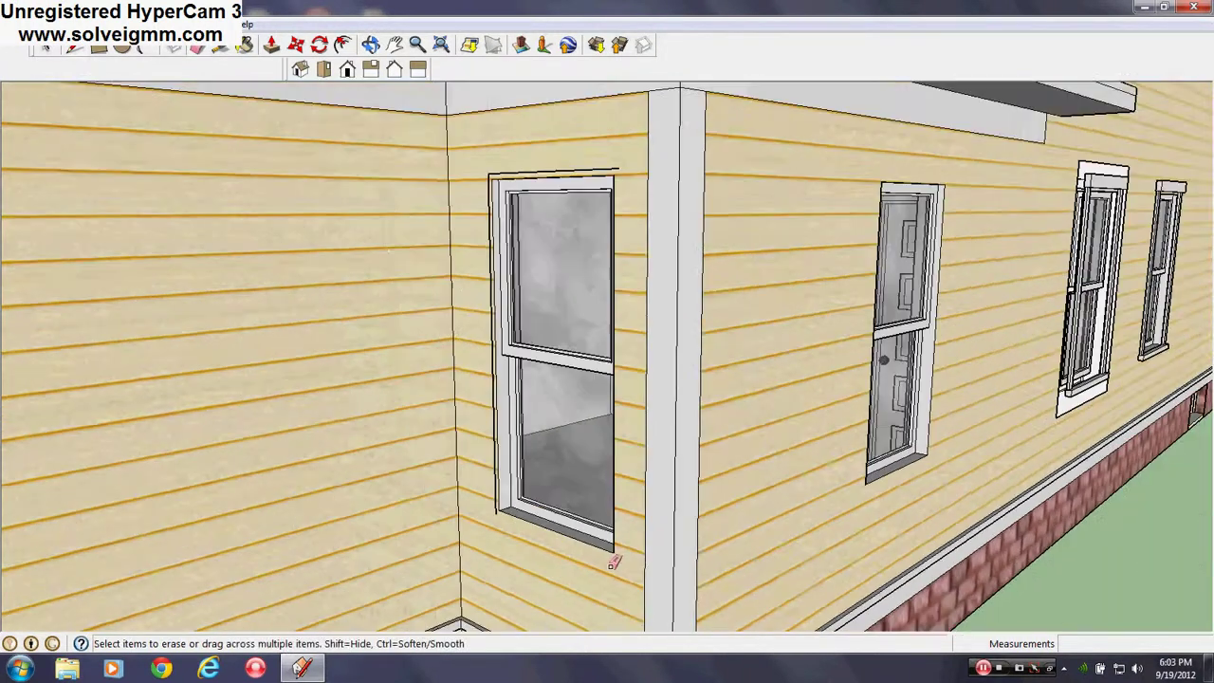
{"action": "scroll", "coordinate": [494, 168], "scroll_direction": "up", "scroll_amount": 5}
{"action": "scroll", "coordinate": [477, 287], "scroll_direction": "down", "scroll_amount": 1}
{"action": "scroll", "coordinate": [683, 347], "scroll_direction": "down", "scroll_amount": 6}
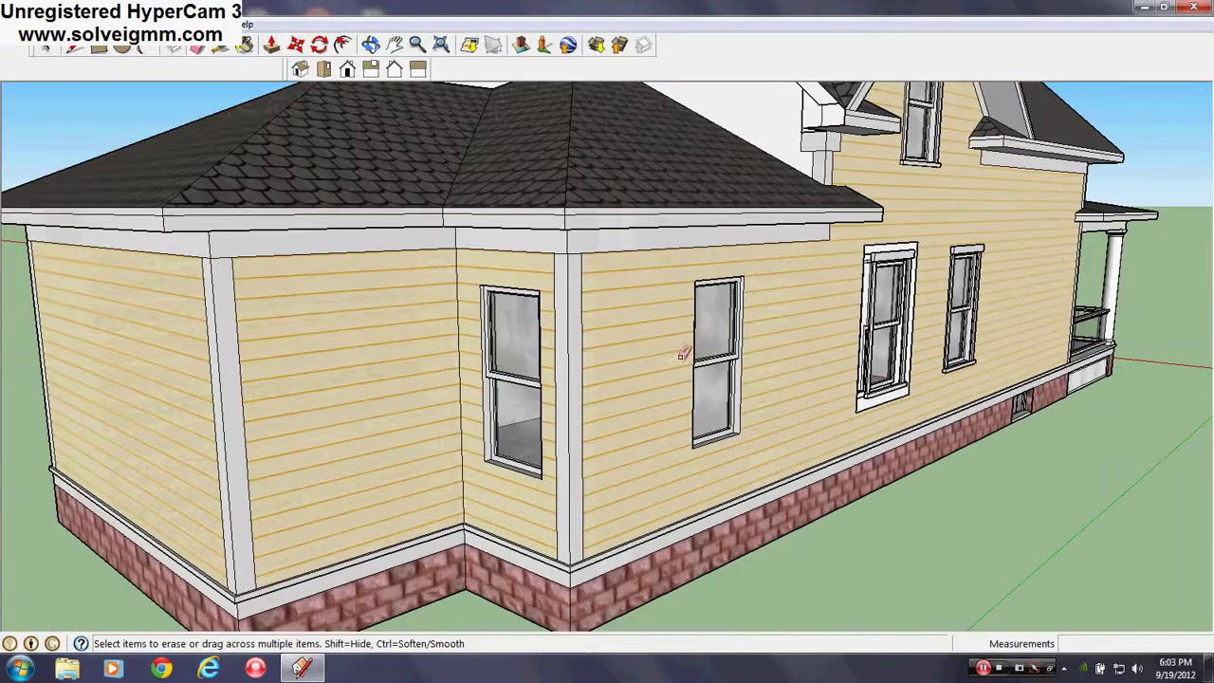
Copy the porch-side window's trim group 19' along the wall onto the rear window of the side wall
{"action": "middle_click_drag", "start_coordinate": [683, 348], "coordinate": [735, 382]}
{"action": "scroll", "coordinate": [735, 382], "scroll_direction": "up", "scroll_amount": 4}
{"action": "middle_click_drag", "start_coordinate": [637, 380], "coordinate": [854, 359]}
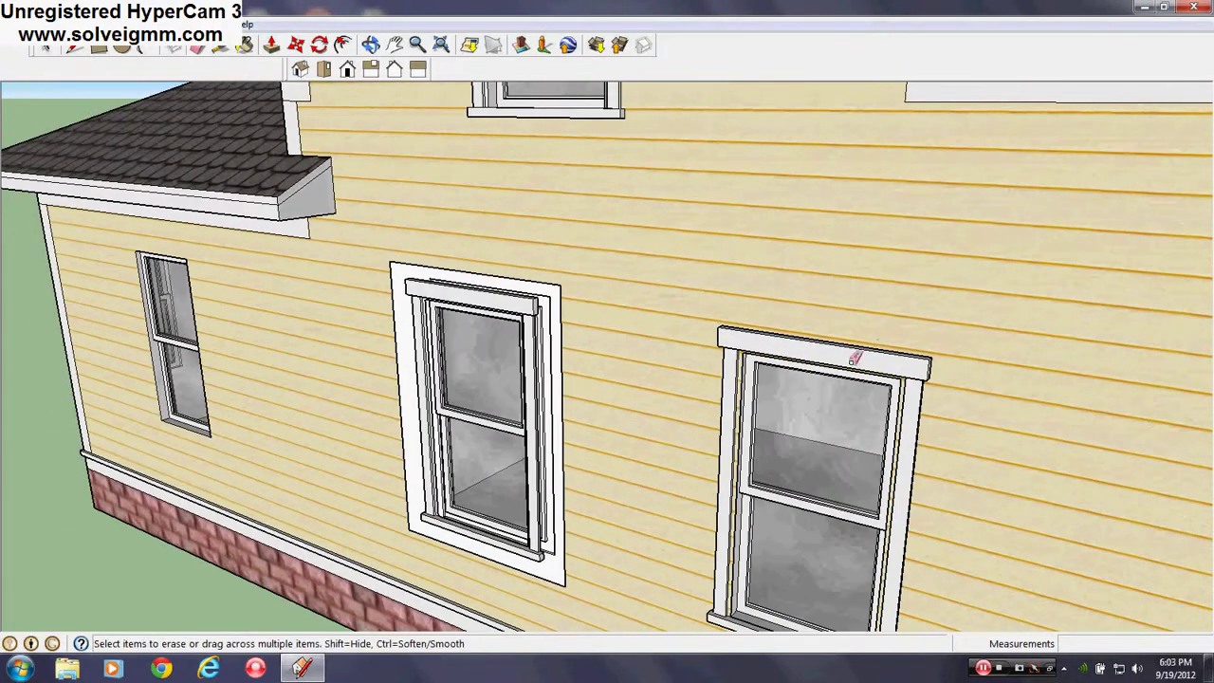
{"action": "right_click", "coordinate": [864, 361]}
{"action": "left_click", "coordinate": [611, 233]}
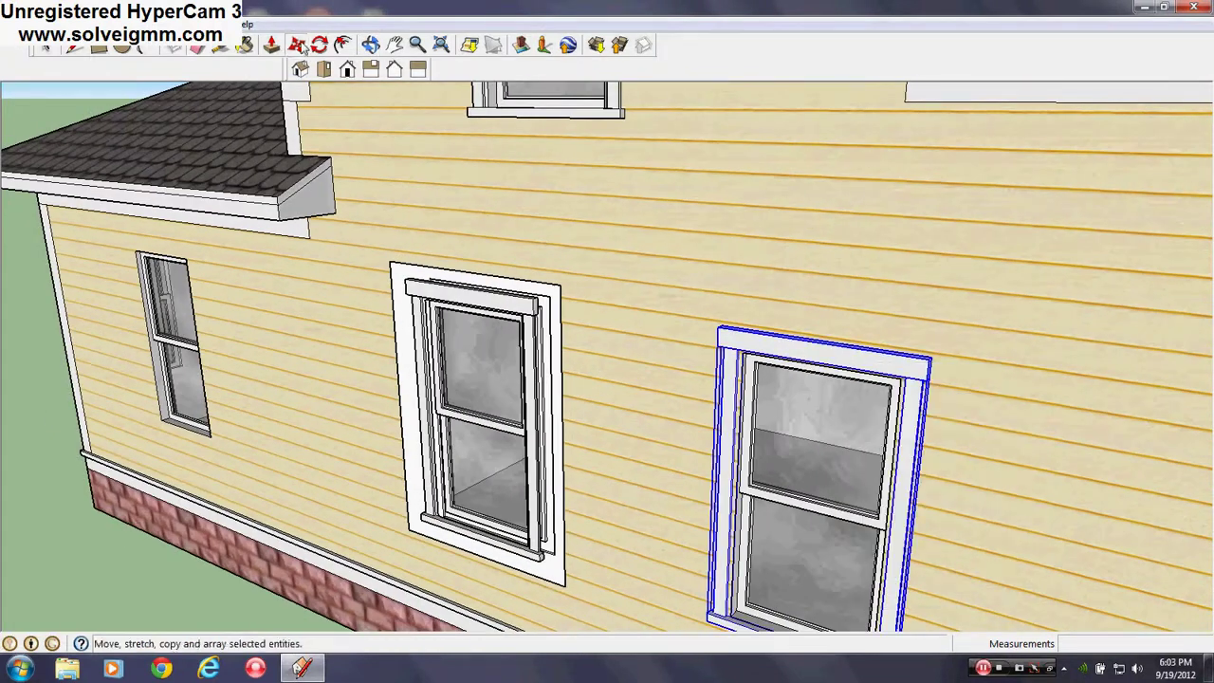
{"action": "left_click", "coordinate": [296, 45]}
{"action": "middle_click_drag", "start_coordinate": [801, 446], "coordinate": [770, 231]}
{"action": "scroll", "coordinate": [783, 344], "scroll_direction": "down", "scroll_amount": 4}
{"action": "scroll", "coordinate": [799, 190], "scroll_direction": "up", "scroll_amount": 4}
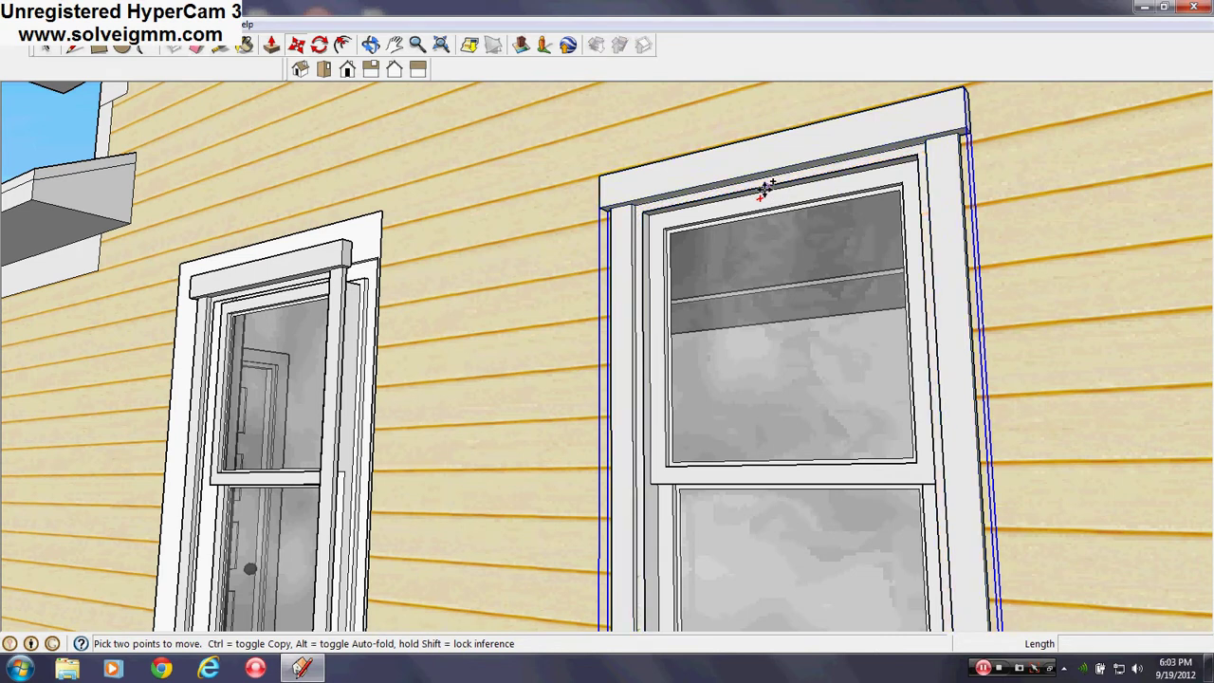
{"action": "left_click", "coordinate": [764, 190]}
{"action": "key", "text": "ctrl"}
{"action": "scroll", "coordinate": [271, 313], "scroll_direction": "down", "scroll_amount": 5}
{"action": "scroll", "coordinate": [496, 271], "scroll_direction": "up", "scroll_amount": 5}
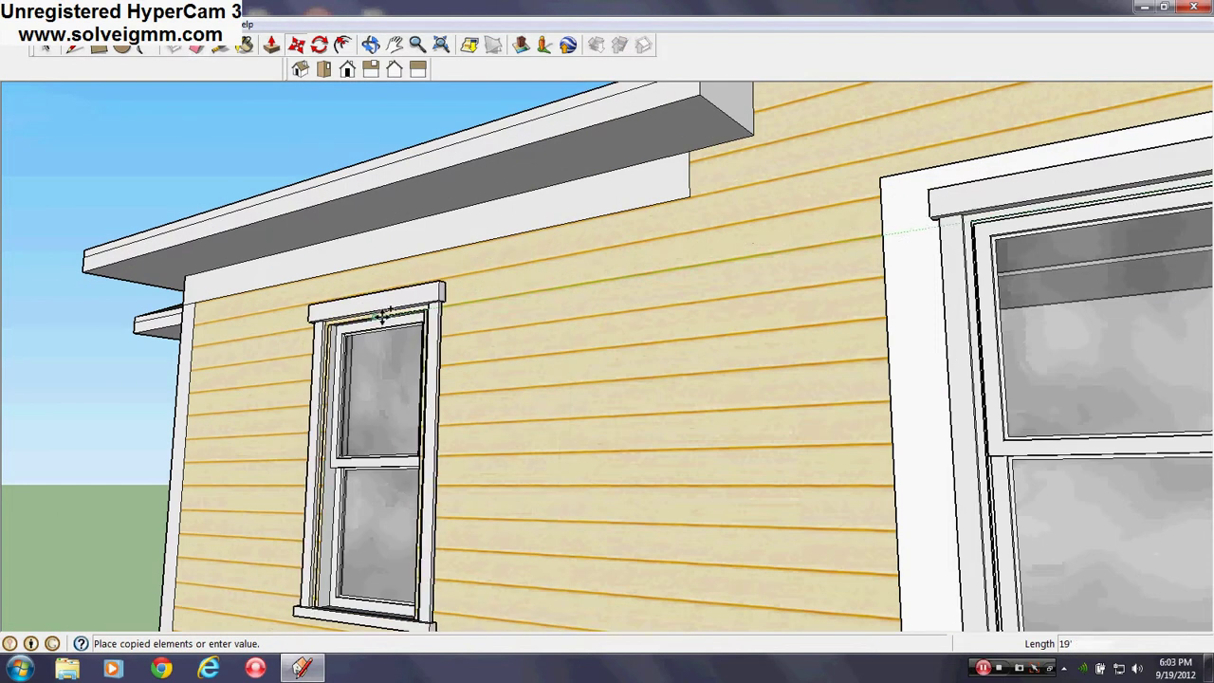
{"action": "left_click", "coordinate": [383, 319]}
{"action": "middle_click_drag", "start_coordinate": [384, 320], "coordinate": [669, 304]}
{"action": "scroll", "coordinate": [668, 313], "scroll_direction": "down", "scroll_amount": 5}
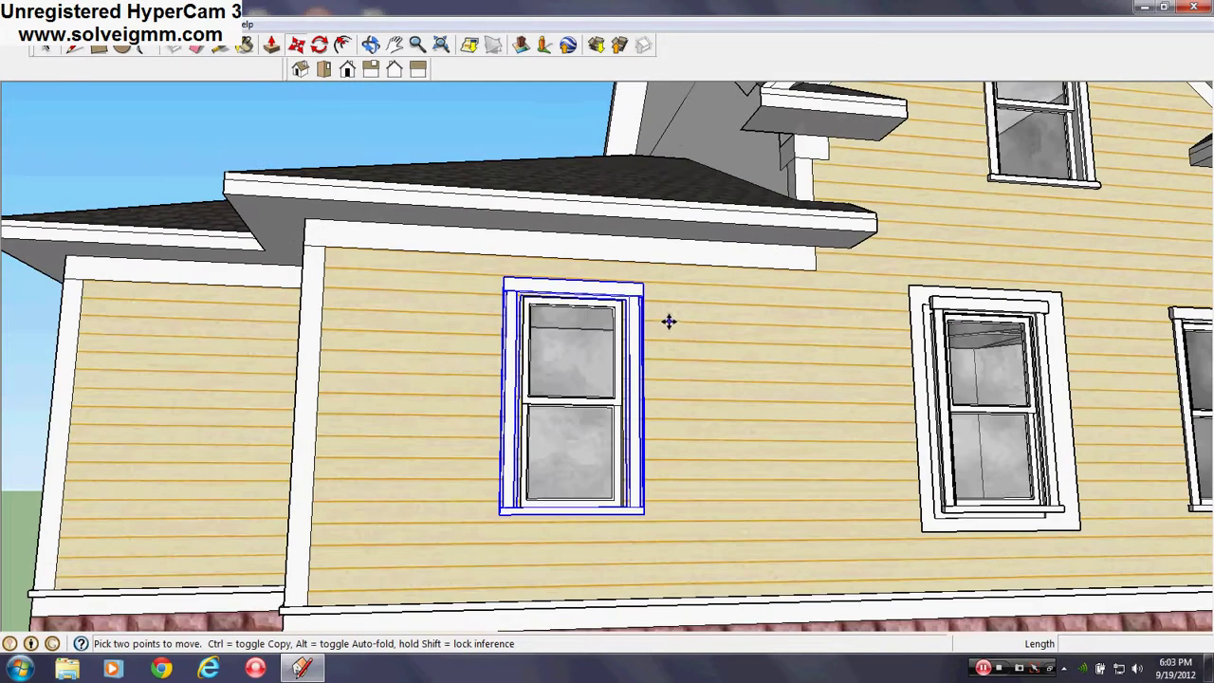
Move the rear side window's trim group 1" so its upper inner corner meets the window opening's corner
{"action": "scroll", "coordinate": [627, 309], "scroll_direction": "up", "scroll_amount": 5}
{"action": "scroll", "coordinate": [617, 315], "scroll_direction": "up", "scroll_amount": 4}
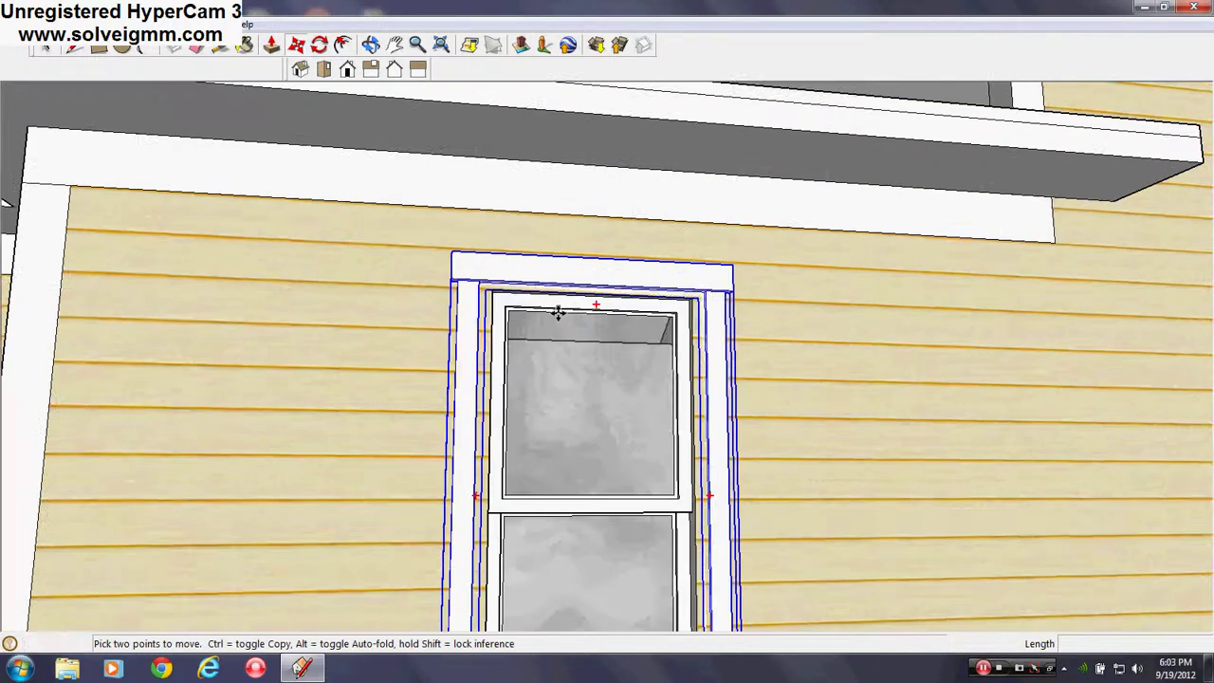
{"action": "left_click", "coordinate": [412, 236]}
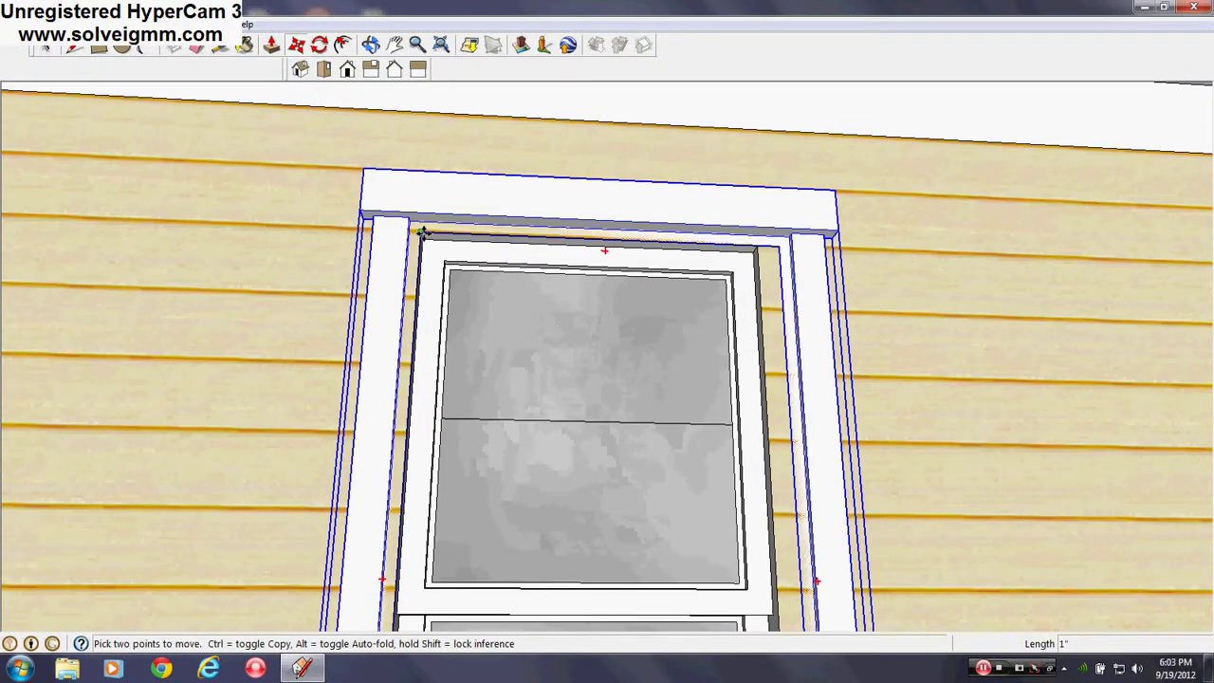
{"action": "mouse_move", "coordinate": [704, 283]}
{"action": "middle_mouse_down"}
{"action": "mouse_move", "coordinate": [705, 352]}
{"action": "mouse_move", "coordinate": [723, 270]}
{"action": "middle_mouse_up"}
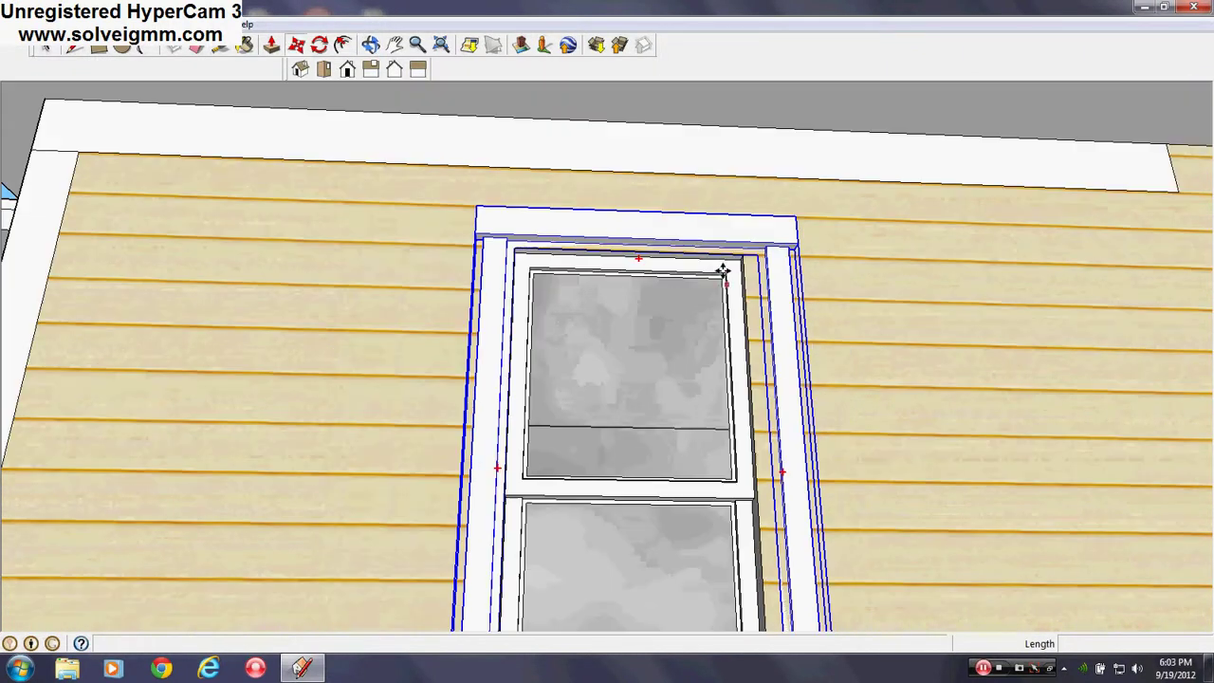
{"action": "left_click", "coordinate": [641, 254]}
{"action": "key", "text": "ctrl"}
{"action": "scroll", "coordinate": [792, 303], "scroll_direction": "down", "scroll_amount": 4}
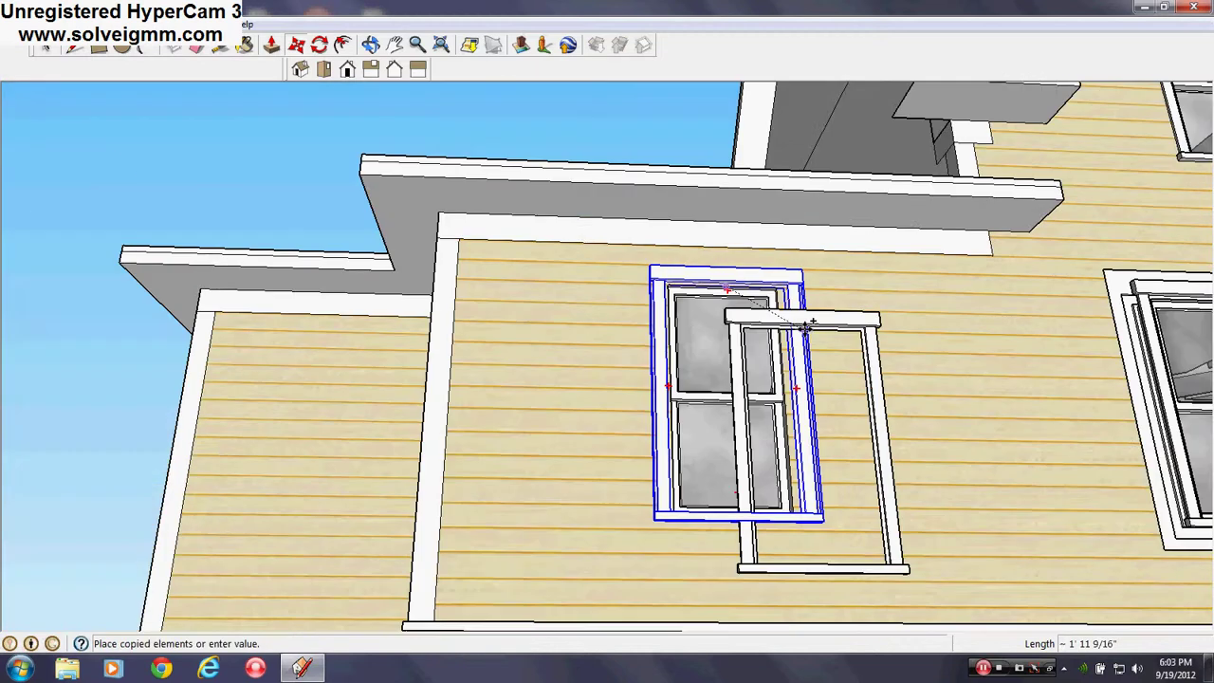
{"action": "key", "text": "Escape"}
{"action": "key", "text": "ctrl+t"}
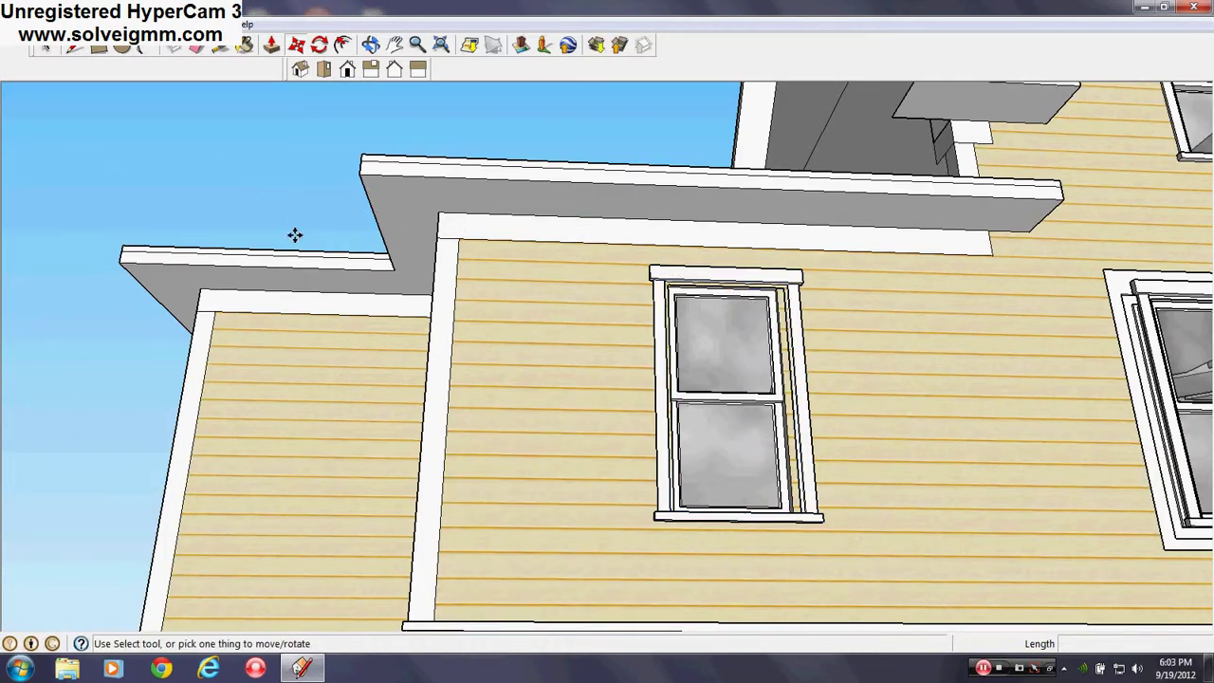
Examine how the middle window's lower trim and sill meet the white border around the opening
{"action": "scroll", "coordinate": [298, 239], "scroll_direction": "down", "scroll_amount": 4}
{"action": "middle_click_drag", "start_coordinate": [863, 345], "coordinate": [734, 383], "text": "shift"}
{"action": "scroll", "coordinate": [623, 348], "scroll_direction": "up", "scroll_amount": 5}
{"action": "scroll", "coordinate": [732, 377], "scroll_direction": "down", "scroll_amount": 1}
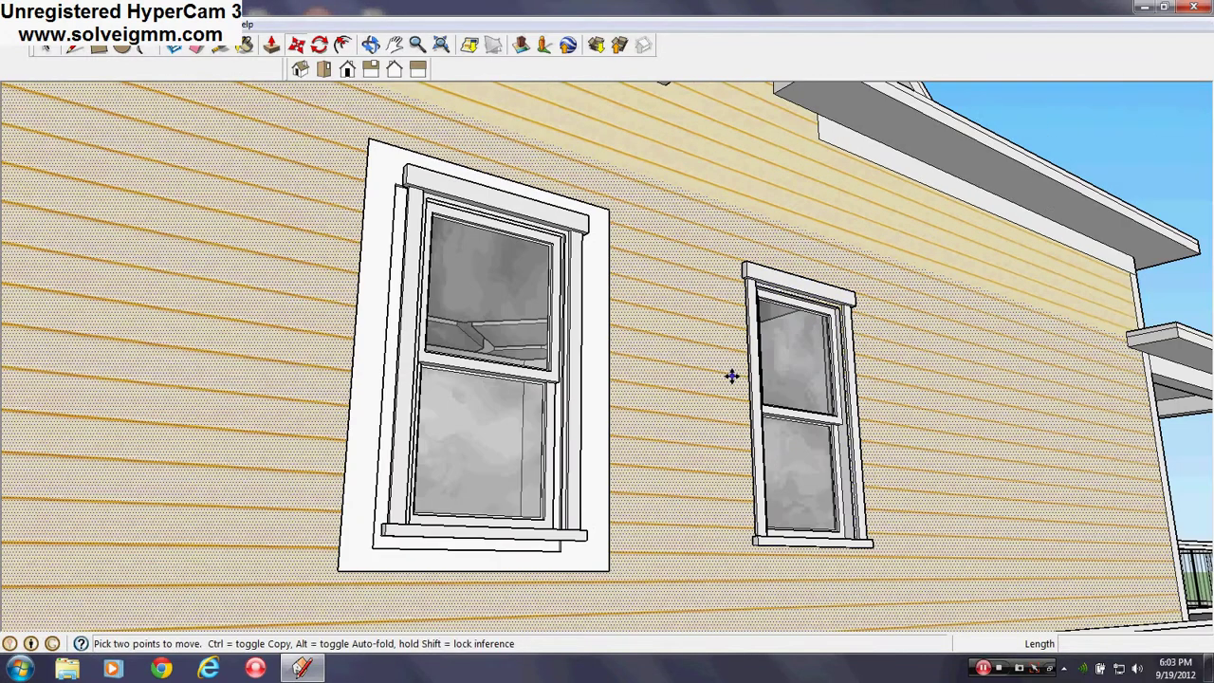
{"action": "left_click", "coordinate": [74, 47]}
{"action": "scroll", "coordinate": [216, 493], "scroll_direction": "up", "scroll_amount": 2}
{"action": "middle_click_drag", "start_coordinate": [216, 494], "coordinate": [281, 400]}
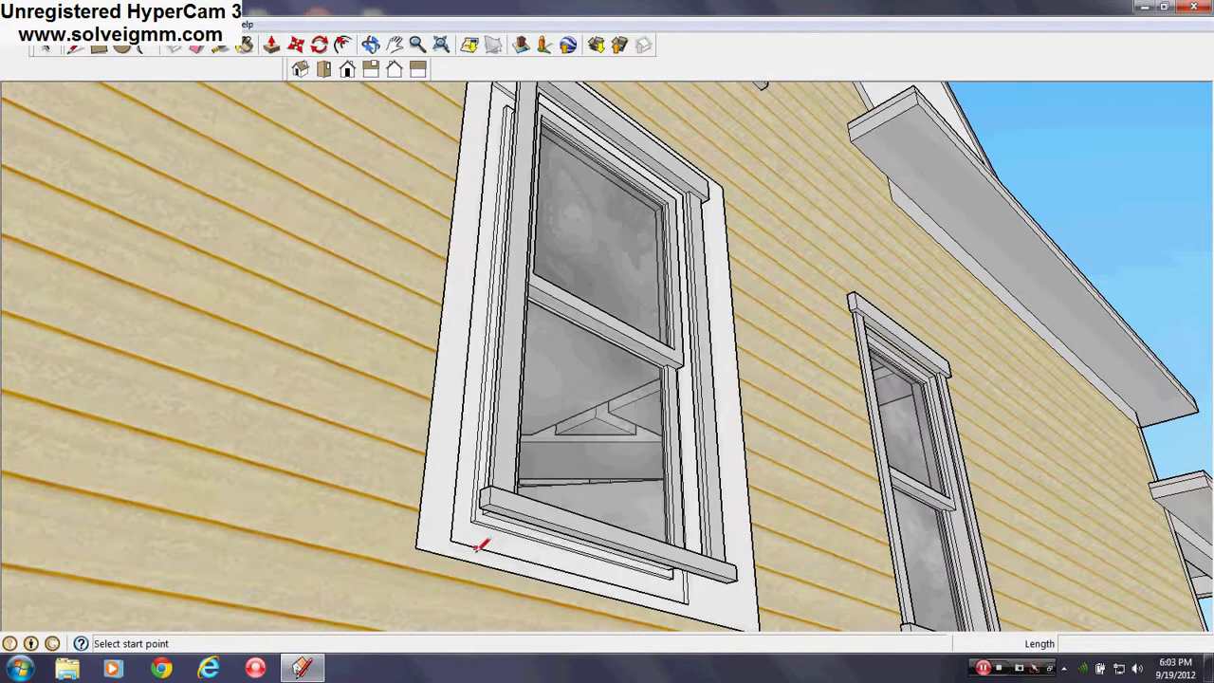
{"action": "scroll", "coordinate": [479, 547], "scroll_direction": "up", "scroll_amount": 2}
{"action": "right_click", "coordinate": [524, 446]}
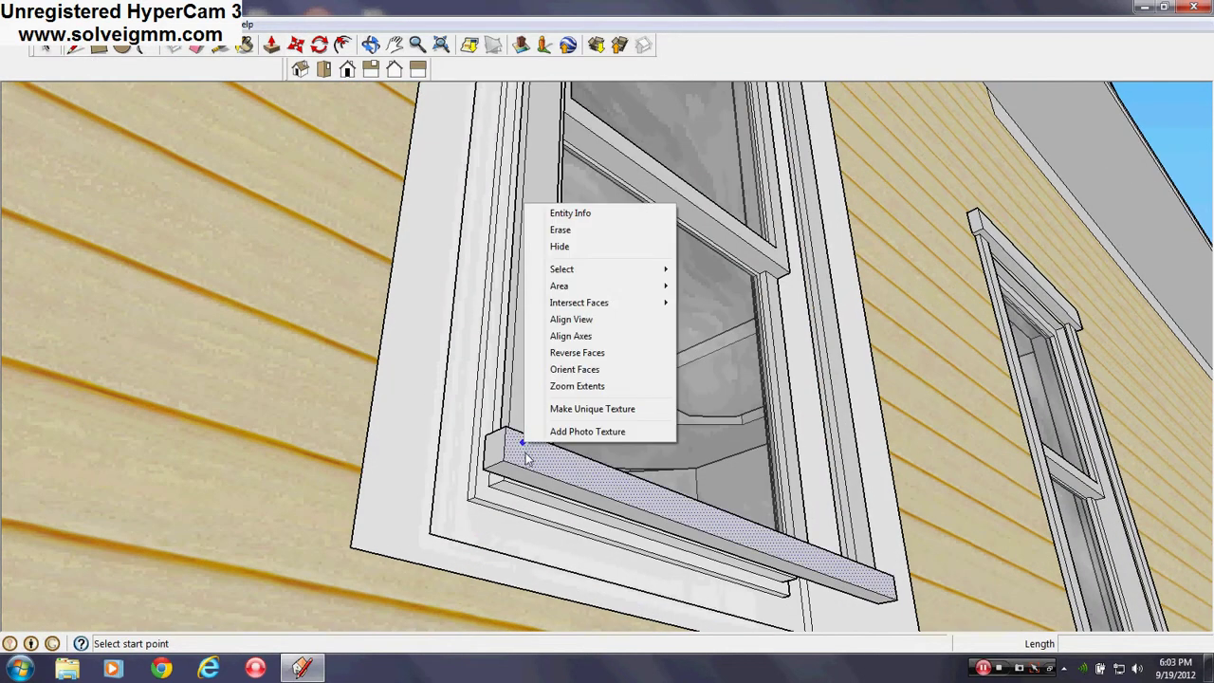
{"action": "left_click", "coordinate": [1208, 102]}
Explode the trim group on the porch-side window
{"action": "middle_click_drag", "start_coordinate": [583, 372], "coordinate": [346, 376]}
{"action": "scroll", "coordinate": [346, 377], "scroll_direction": "down", "scroll_amount": 3}
{"action": "scroll", "coordinate": [715, 502], "scroll_direction": "down", "scroll_amount": 5}
{"action": "scroll", "coordinate": [691, 480], "scroll_direction": "up", "scroll_amount": 4}
{"action": "mouse_move", "coordinate": [690, 480]}
{"action": "middle_mouse_down"}
{"action": "mouse_move", "coordinate": [673, 504]}
{"action": "mouse_move", "coordinate": [614, 492]}
{"action": "mouse_move", "coordinate": [600, 461]}
{"action": "middle_mouse_up"}
{"action": "right_click", "coordinate": [596, 470]}
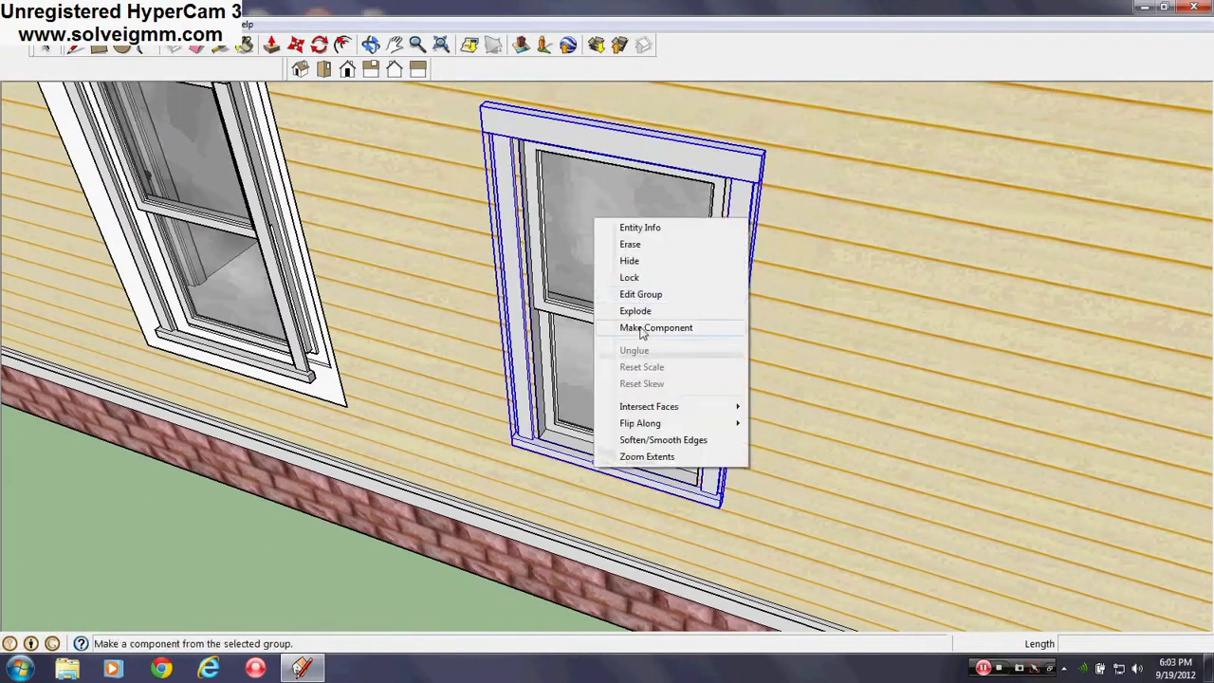
{"action": "left_click", "coordinate": [333, 604]}
{"action": "scroll", "coordinate": [697, 565], "scroll_direction": "down", "scroll_amount": 4}
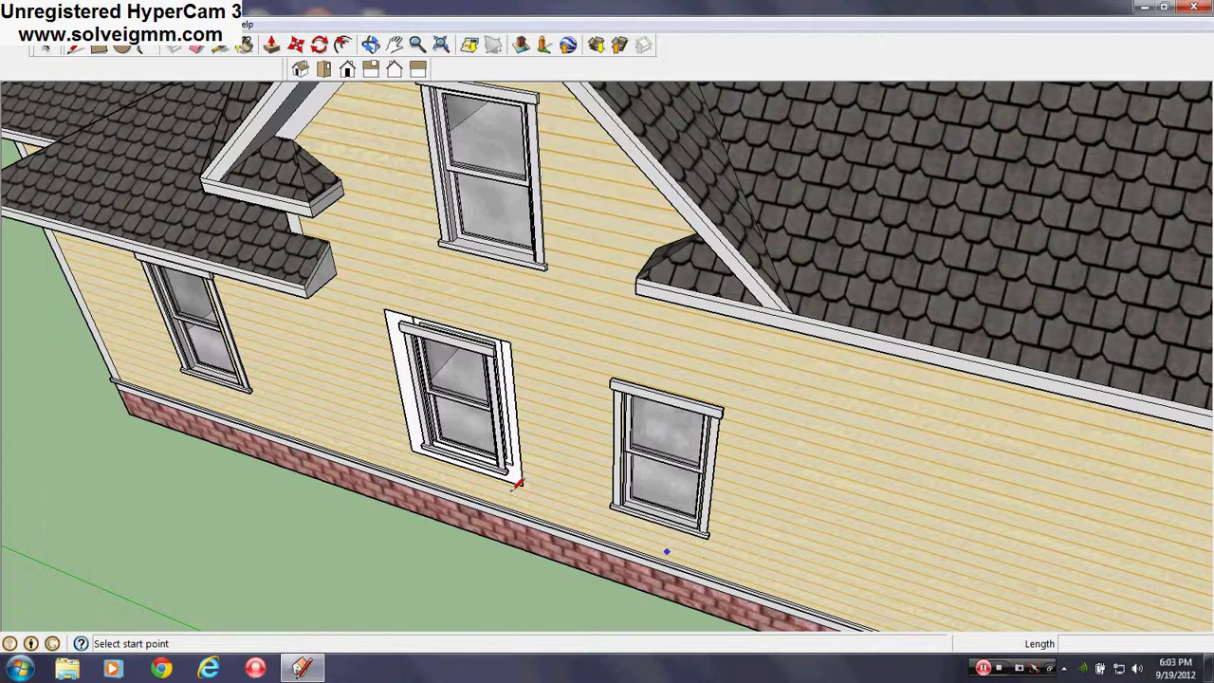
{"action": "middle_click_drag", "start_coordinate": [665, 553], "coordinate": [434, 347]}
{"action": "scroll", "coordinate": [645, 553], "scroll_direction": "up", "scroll_amount": 6}
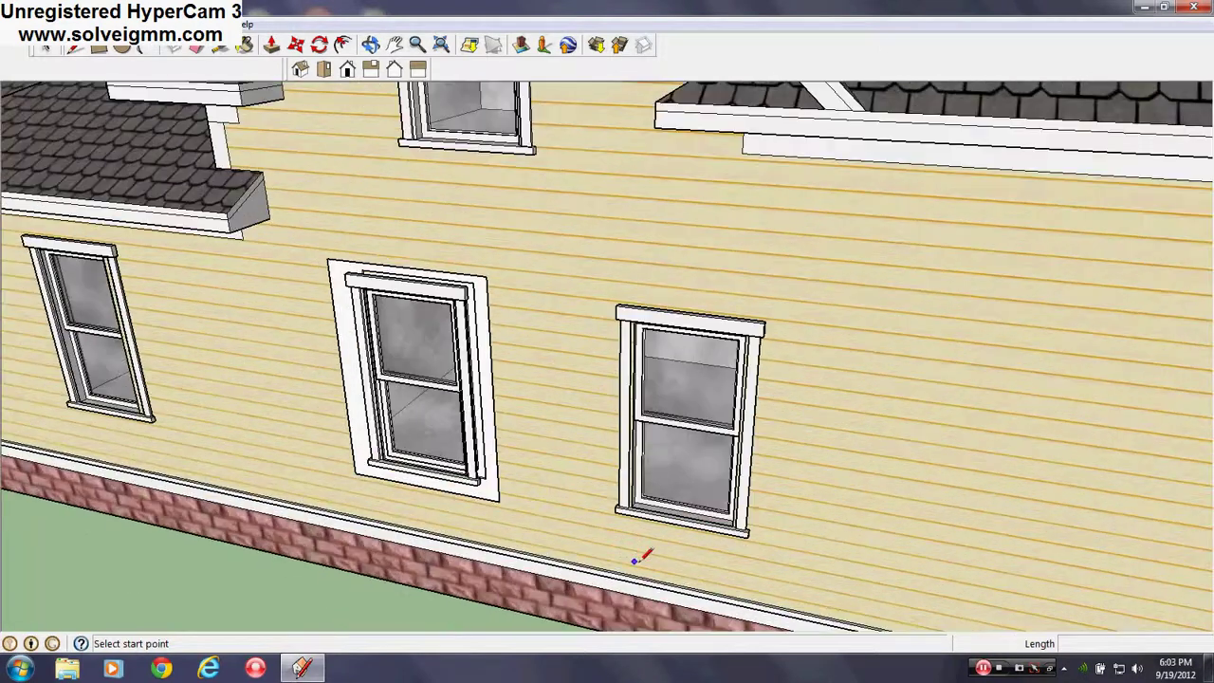
{"action": "middle_click_drag", "start_coordinate": [645, 553], "coordinate": [640, 520]}
{"action": "right_click", "coordinate": [643, 510]}
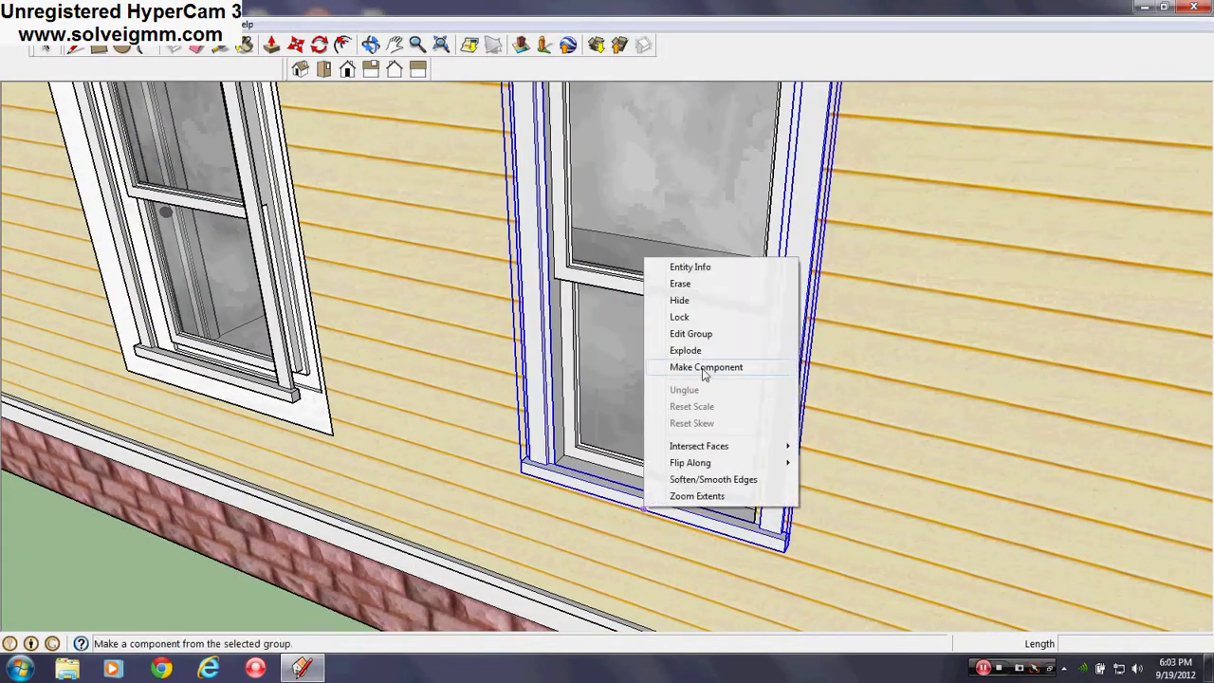
{"action": "left_click", "coordinate": [703, 351]}
Erase the seam edge between the porch-side window's sill and the ledge in front of the window frame
{"action": "key", "text": "l"}
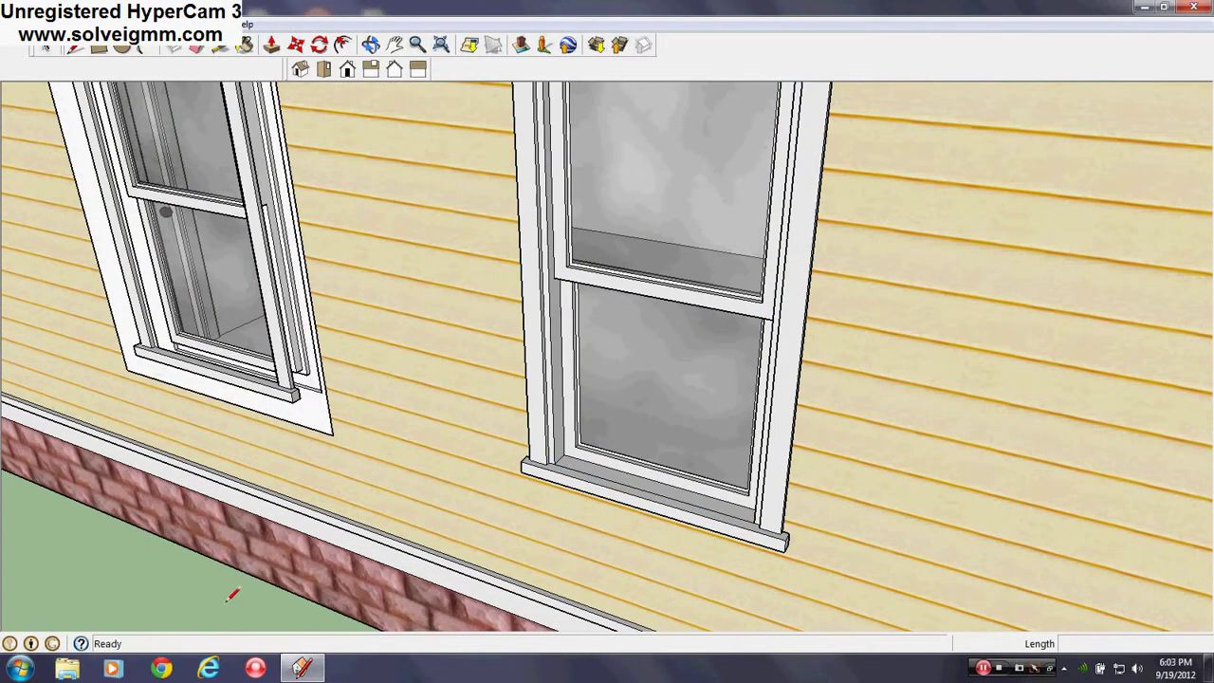
{"action": "scroll", "coordinate": [783, 560], "scroll_direction": "up", "scroll_amount": 5}
{"action": "right_click", "coordinate": [689, 467]}
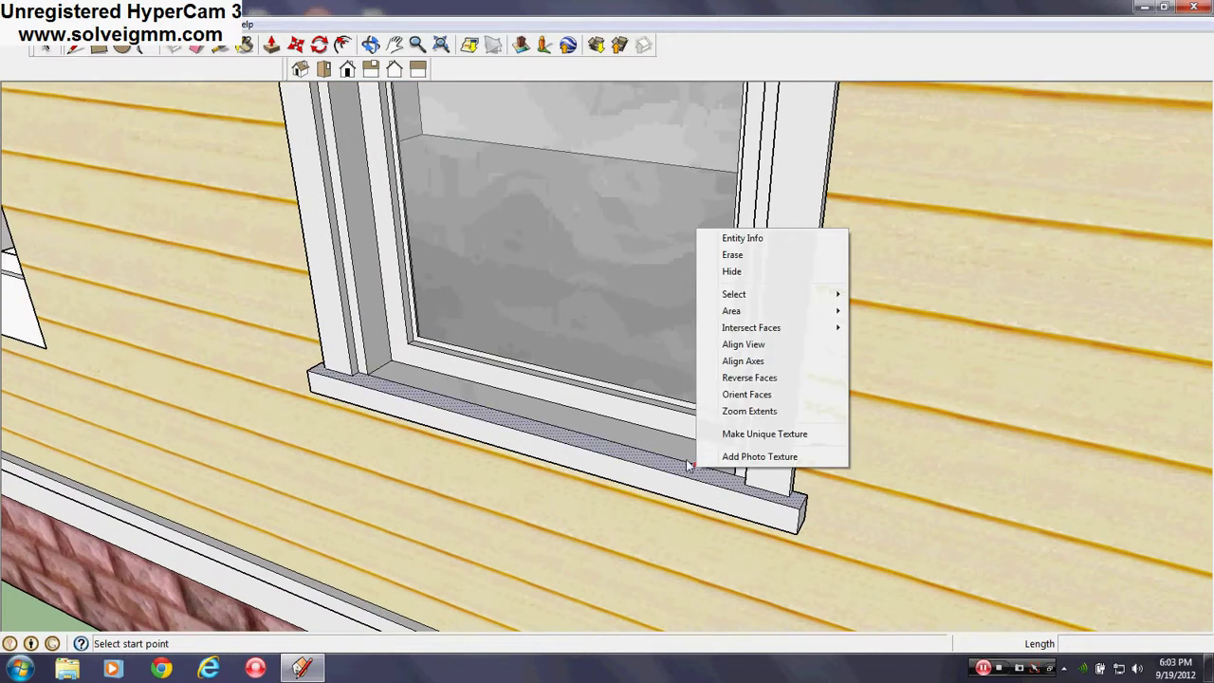
{"action": "right_click", "coordinate": [685, 463]}
{"action": "left_click", "coordinate": [720, 490]}
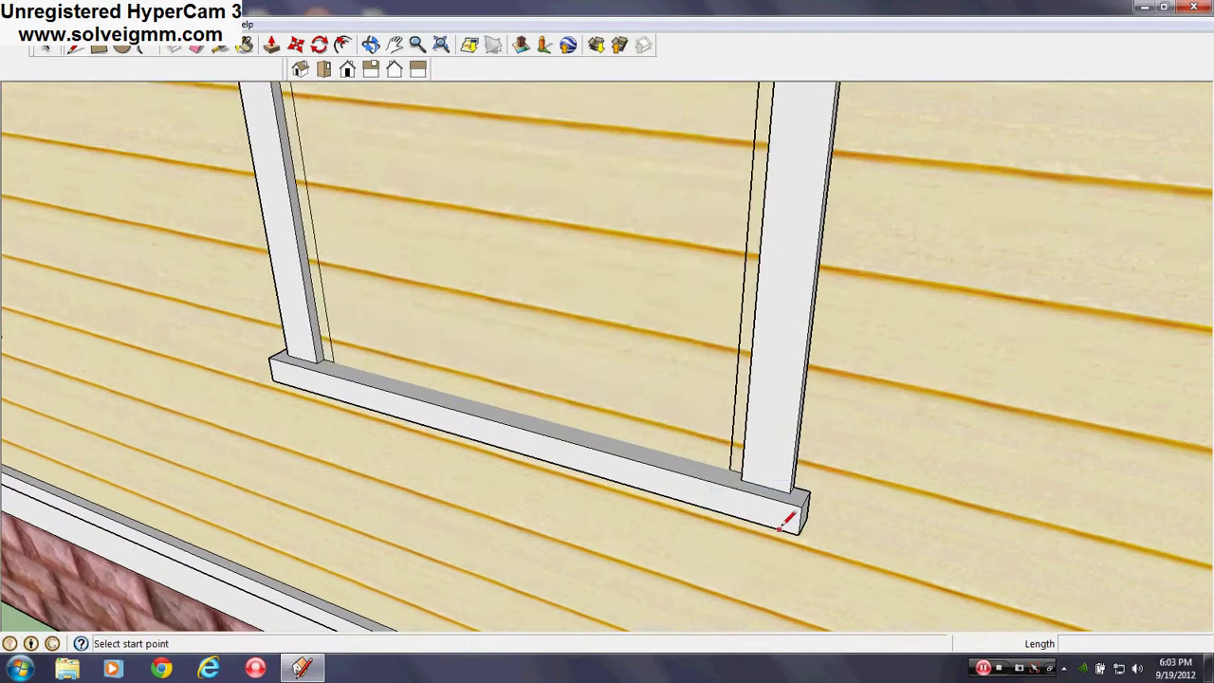
{"action": "scroll", "coordinate": [651, 293], "scroll_direction": "up", "scroll_amount": 4}
{"action": "right_click", "coordinate": [646, 301]}
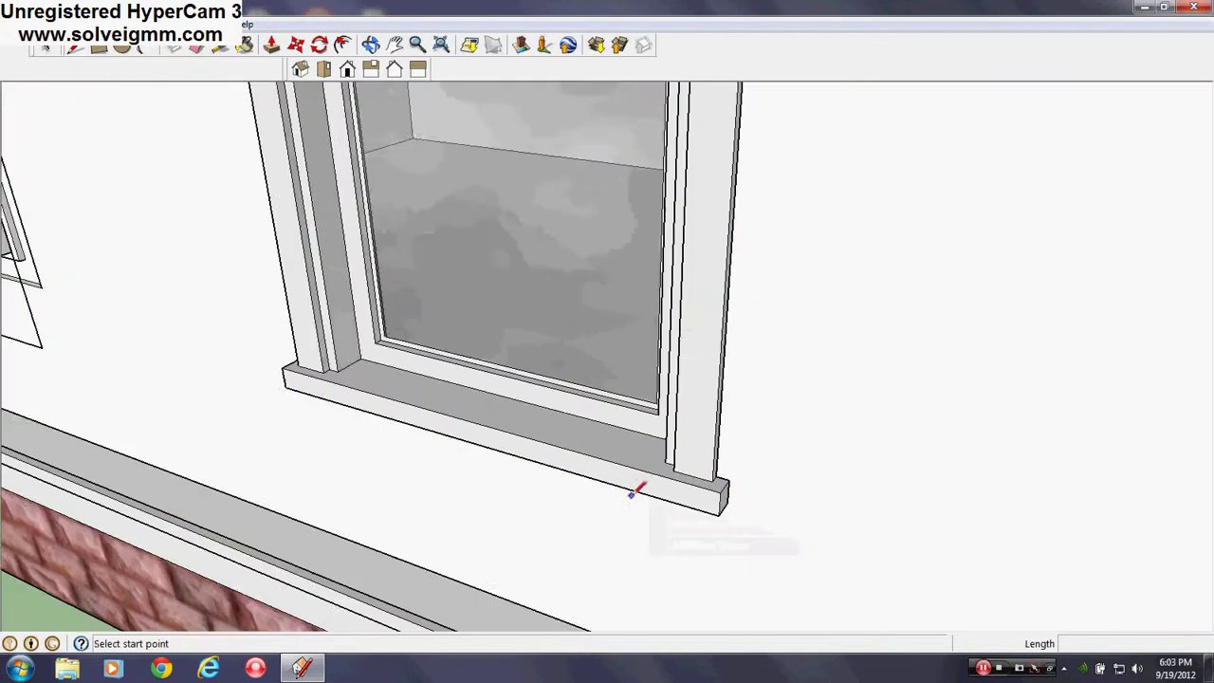
{"action": "middle_click_drag", "start_coordinate": [556, 497], "coordinate": [575, 504]}
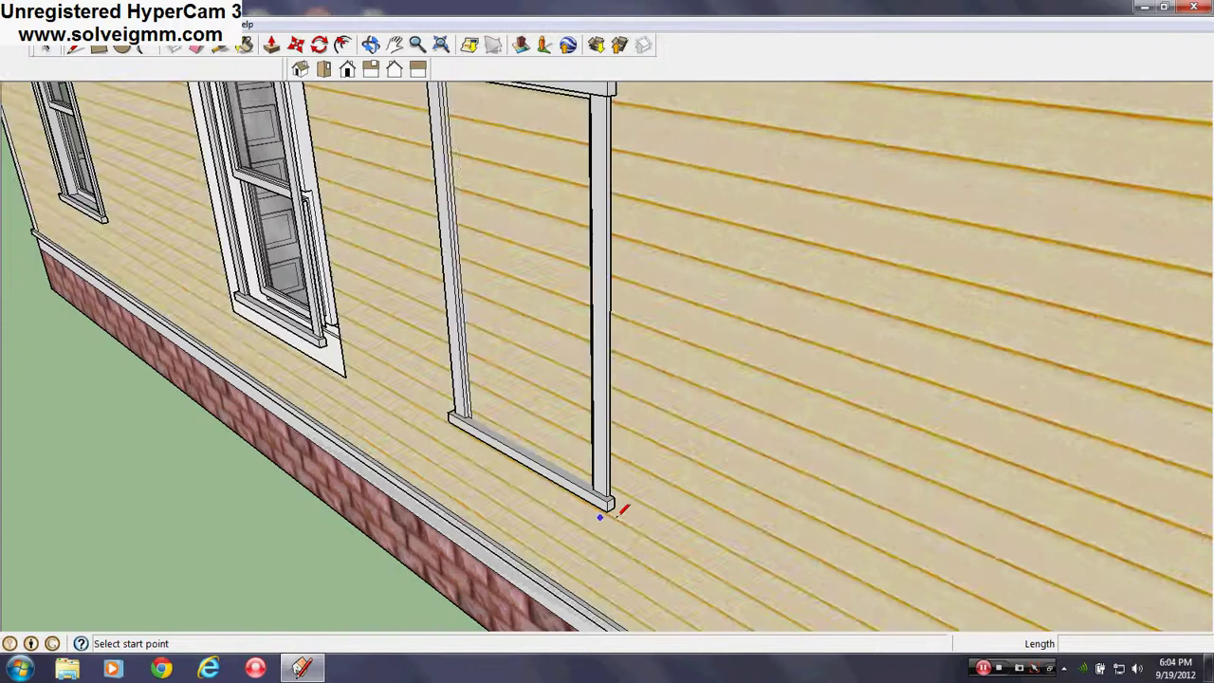
{"action": "scroll", "coordinate": [607, 506], "scroll_direction": "up", "scroll_amount": 3}
{"action": "scroll", "coordinate": [587, 482], "scroll_direction": "up", "scroll_amount": 2}
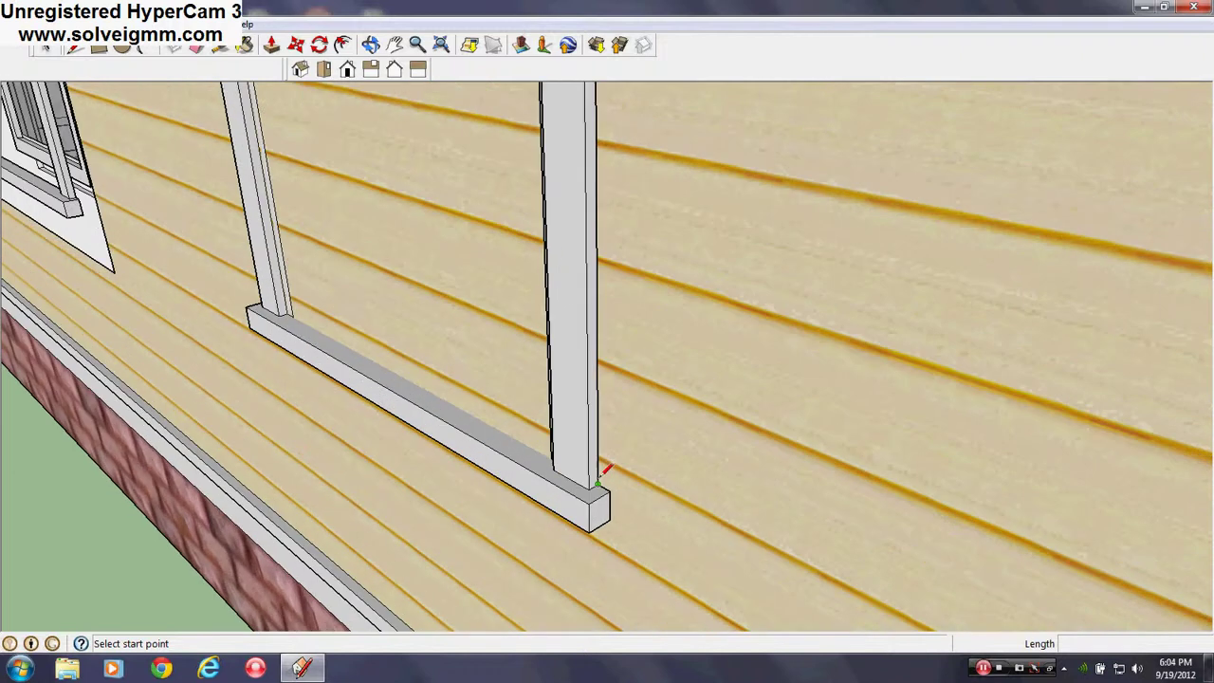
{"action": "right_click", "coordinate": [453, 351]}
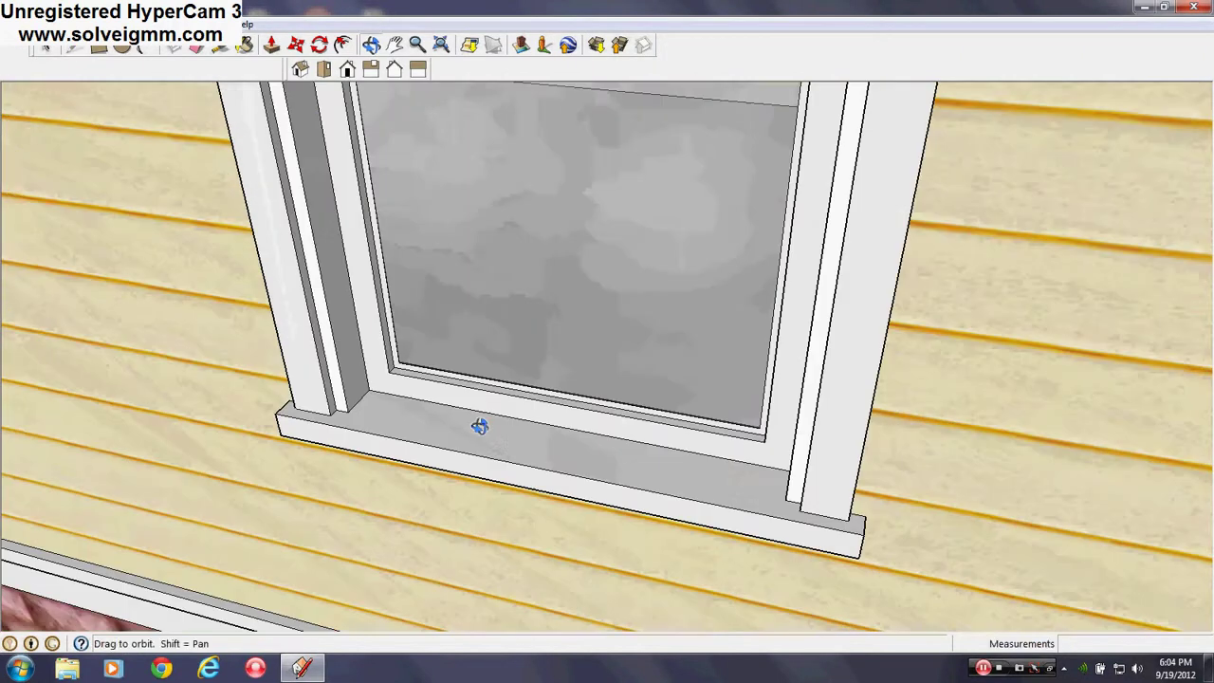
Paint the white inner strip beside the porch-side window's left jamb with Color_001
{"action": "scroll", "coordinate": [496, 461], "scroll_direction": "down", "scroll_amount": 3}
{"action": "scroll", "coordinate": [711, 433], "scroll_direction": "down", "scroll_amount": 3}
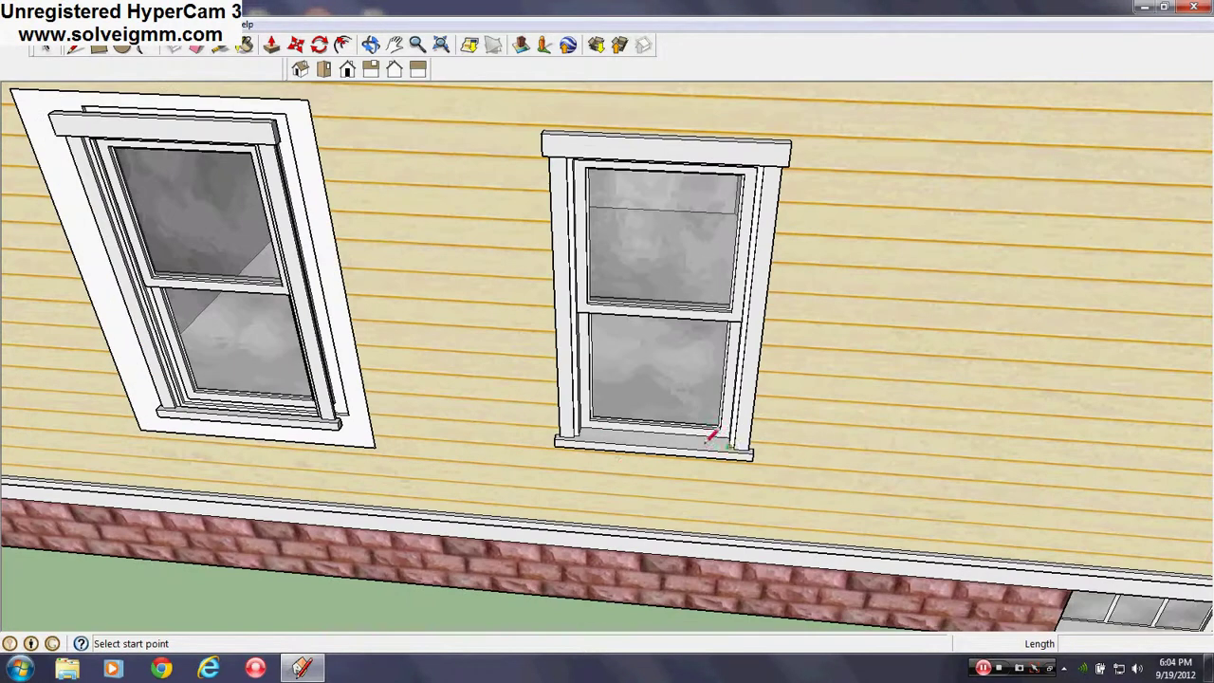
{"action": "middle_click_drag", "start_coordinate": [711, 433], "coordinate": [565, 450]}
{"action": "scroll", "coordinate": [108, 404], "scroll_direction": "up", "scroll_amount": 4}
{"action": "scroll", "coordinate": [135, 418], "scroll_direction": "down", "scroll_amount": 4}
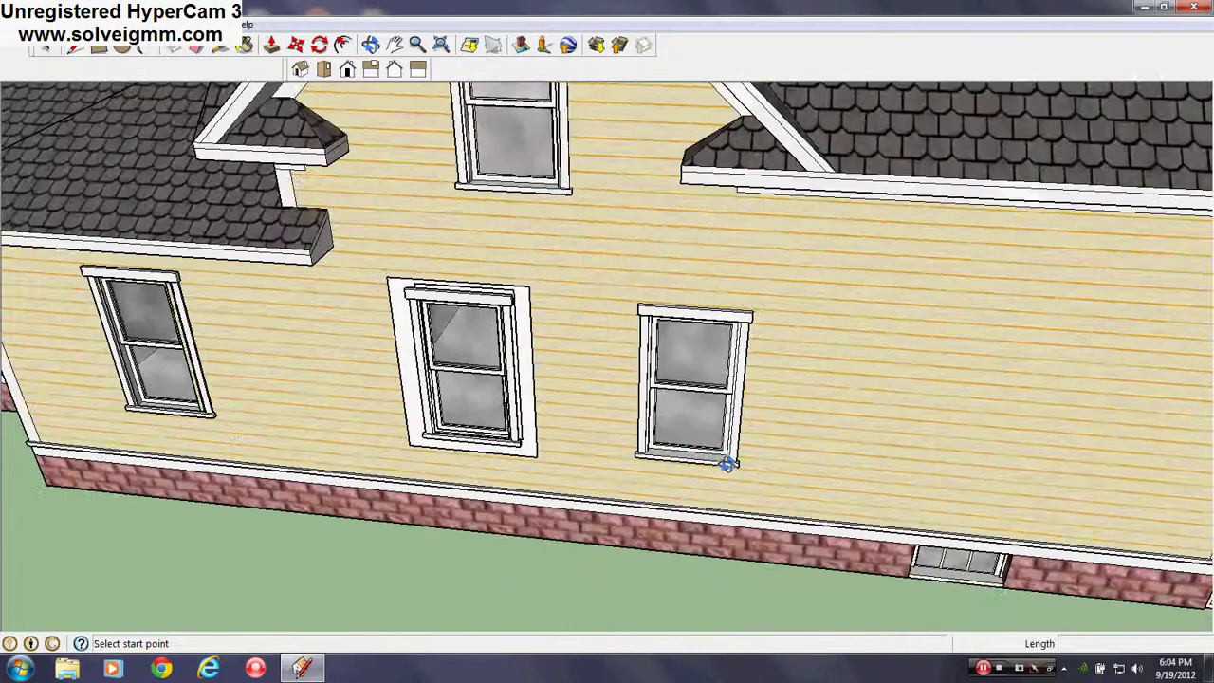
{"action": "middle_click_drag", "start_coordinate": [730, 463], "coordinate": [586, 448]}
{"action": "scroll", "coordinate": [578, 445], "scroll_direction": "up", "scroll_amount": 4}
{"action": "scroll", "coordinate": [418, 412], "scroll_direction": "up", "scroll_amount": 6}
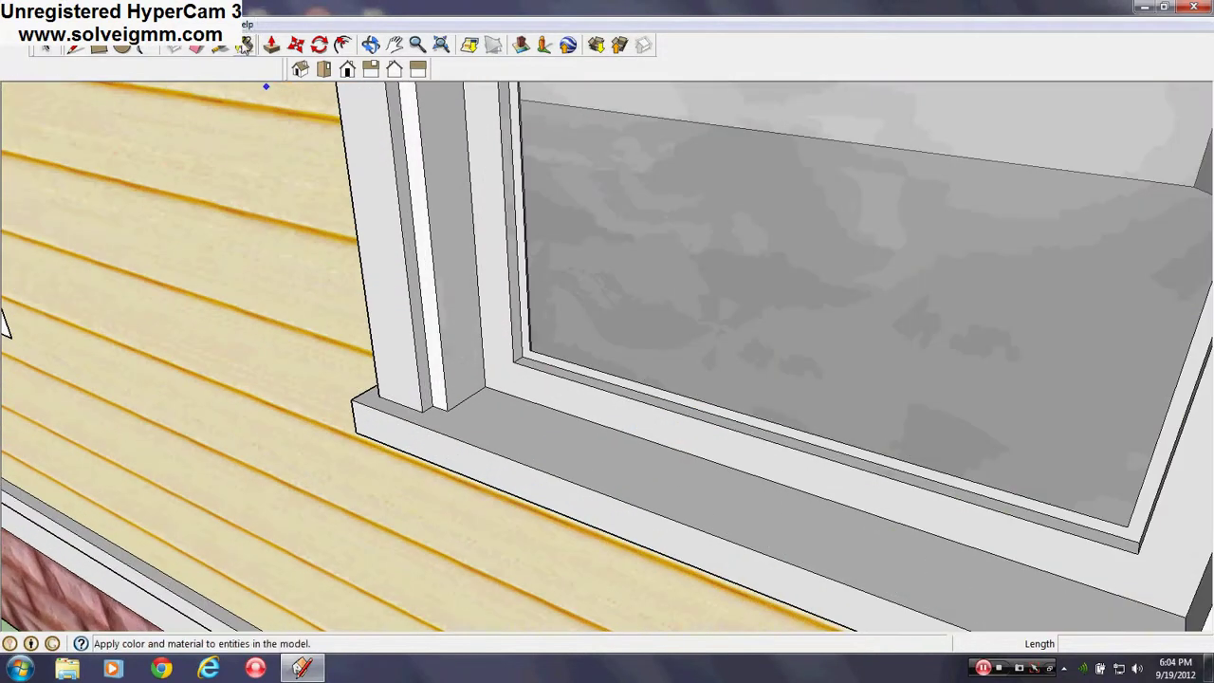
{"action": "left_click", "coordinate": [244, 45]}
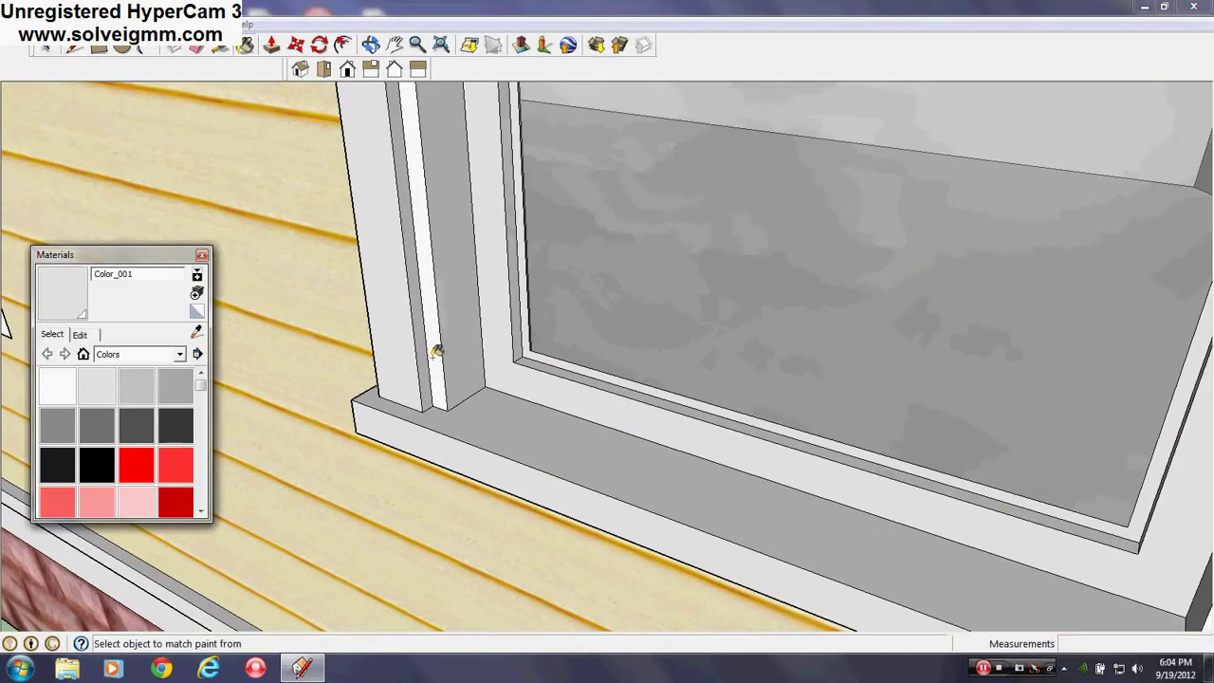
{"action": "left_click", "coordinate": [438, 350]}
Try to erase a face at the middle window's sill
{"action": "scroll", "coordinate": [477, 336], "scroll_direction": "down", "scroll_amount": 10}
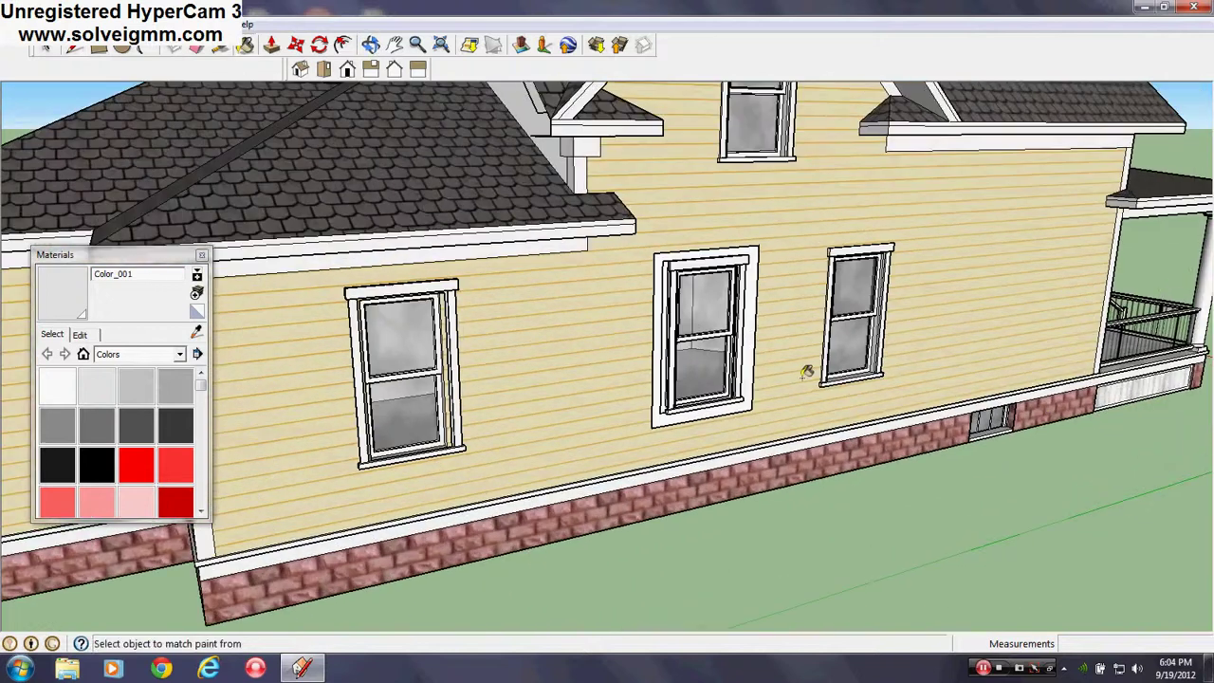
{"action": "scroll", "coordinate": [556, 380], "scroll_direction": "up", "scroll_amount": 5}
{"action": "middle_click_drag", "start_coordinate": [556, 380], "coordinate": [575, 493]}
{"action": "right_click", "coordinate": [577, 512]}
{"action": "left_click", "coordinate": [609, 297]}
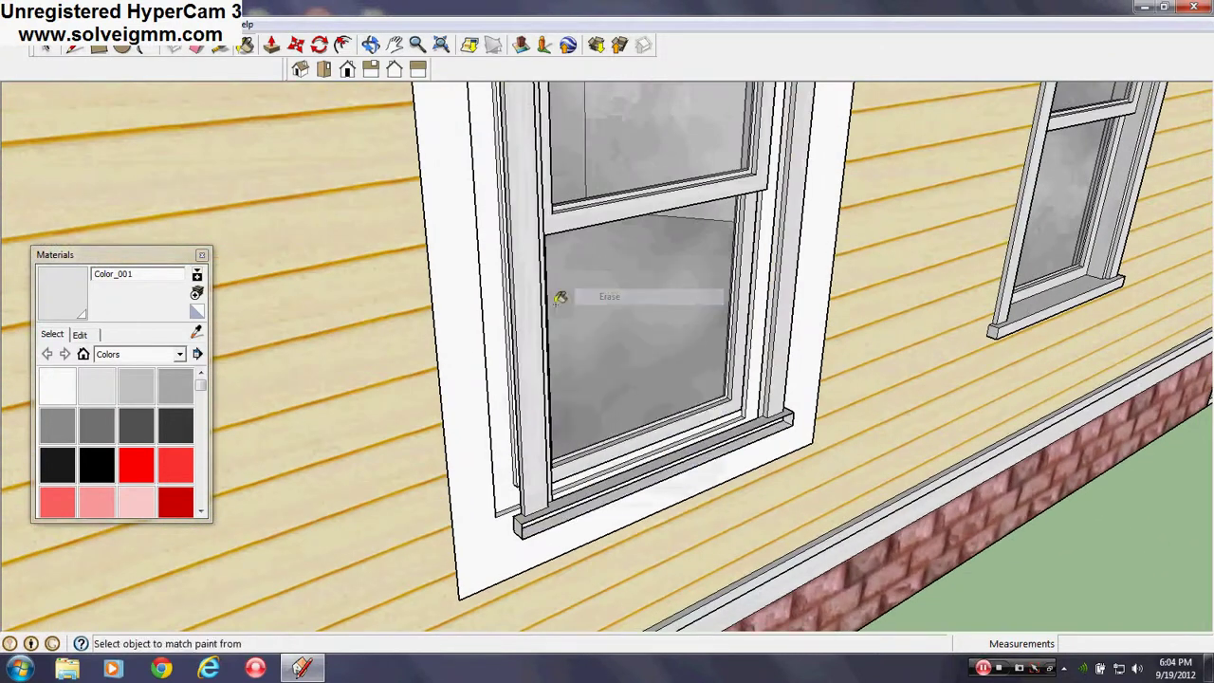
{"action": "left_click", "coordinate": [559, 513]}
Fill the gap behind the middle window's sill with a 2' 8" by 3" rectangle, erase the seam edge, and paint the ledge Color_001
{"action": "mouse_move", "coordinate": [560, 513]}
{"action": "middle_mouse_down"}
{"action": "mouse_move", "coordinate": [347, 480]}
{"action": "mouse_move", "coordinate": [332, 498]}
{"action": "middle_mouse_up"}
{"action": "scroll", "coordinate": [447, 466], "scroll_direction": "up", "scroll_amount": 4}
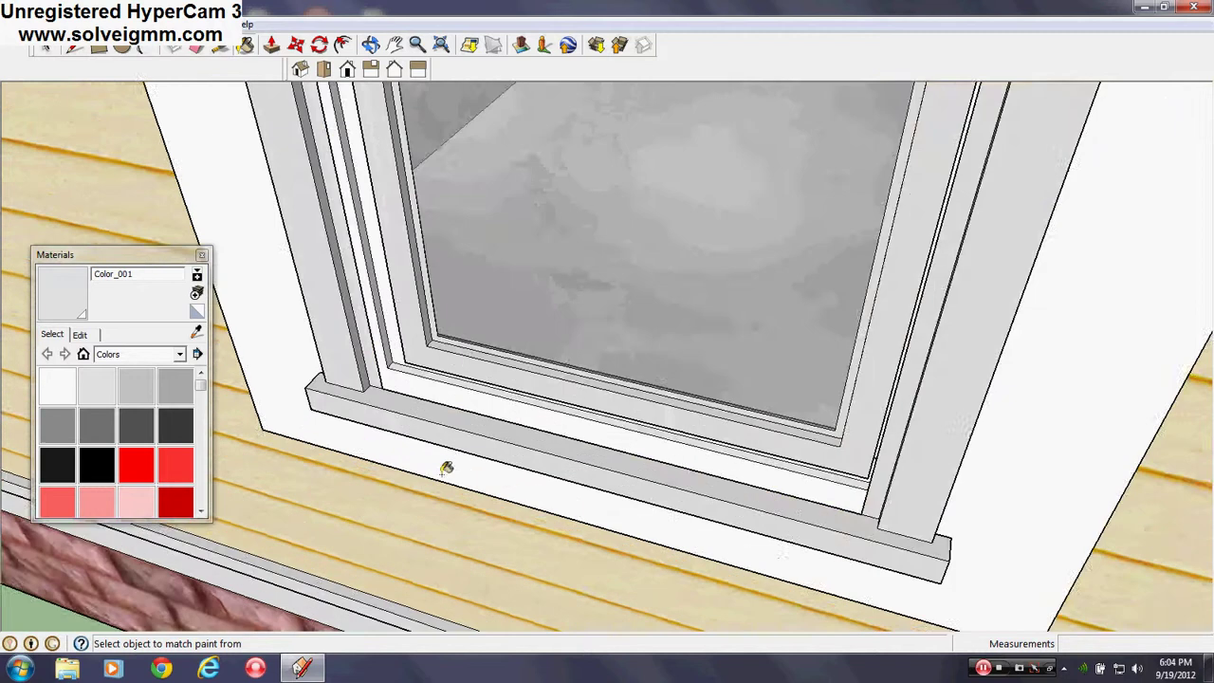
{"action": "middle_click_drag", "start_coordinate": [447, 466], "coordinate": [427, 417]}
{"action": "left_click", "coordinate": [201, 255]}
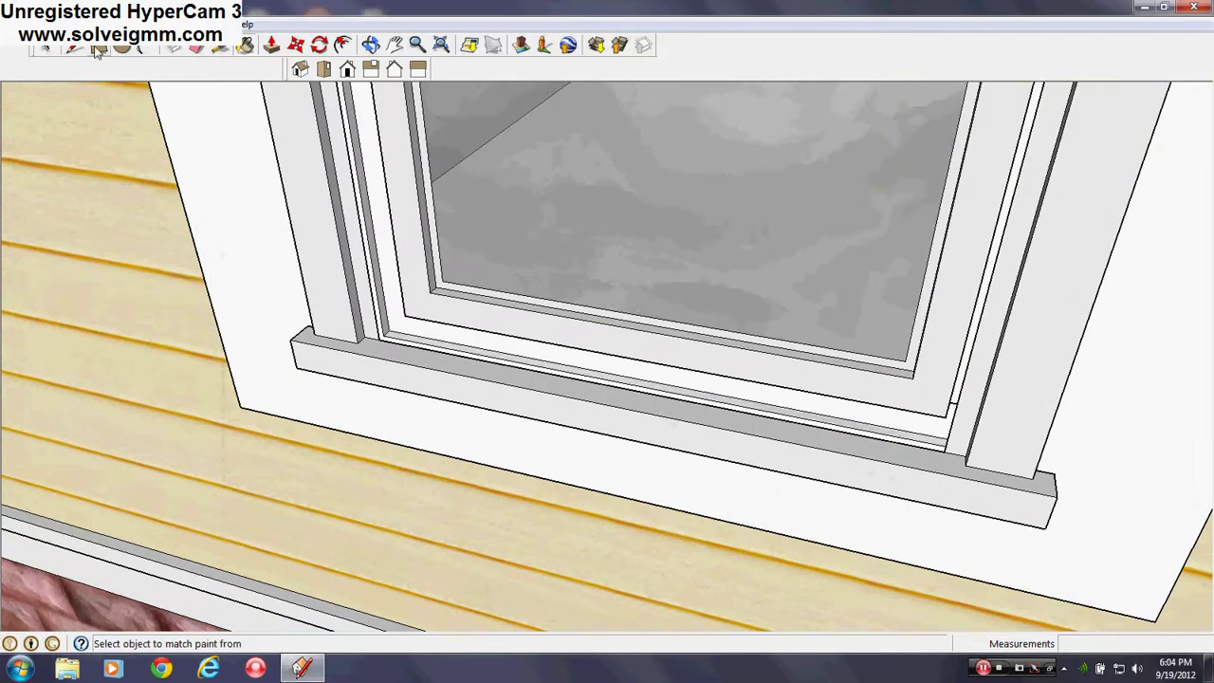
{"action": "left_click", "coordinate": [943, 444]}
{"action": "right_click", "coordinate": [934, 455]}
{"action": "left_click", "coordinate": [969, 478]}
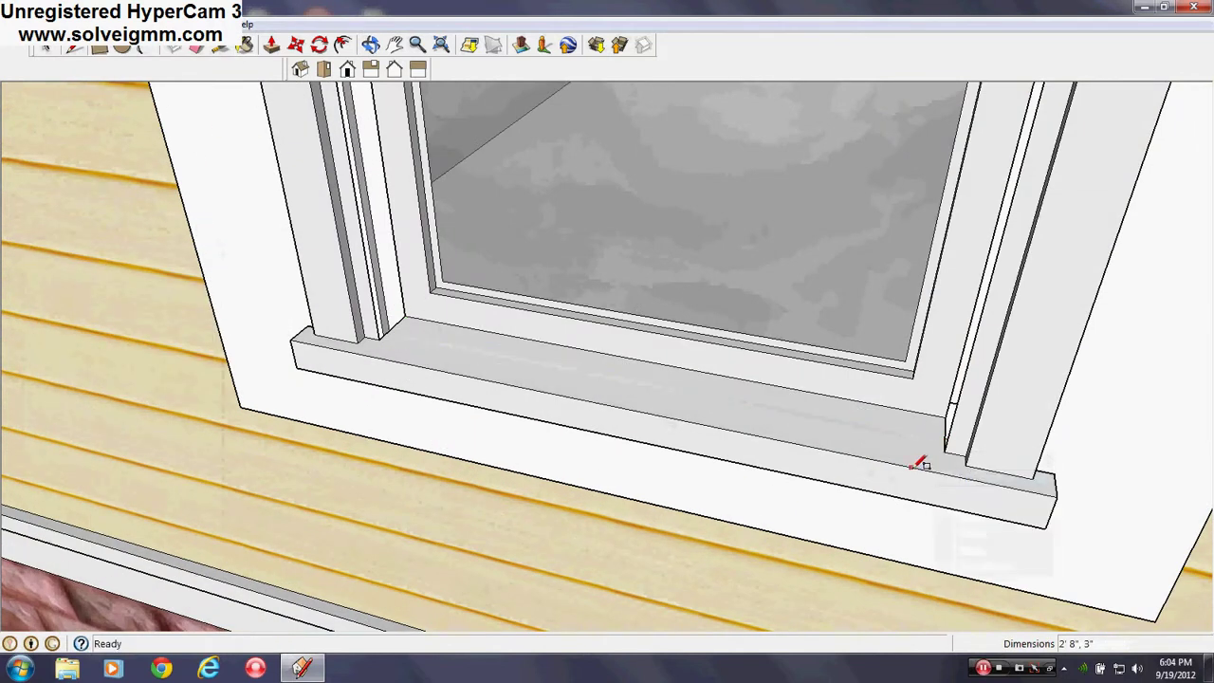
{"action": "left_click", "coordinate": [245, 45]}
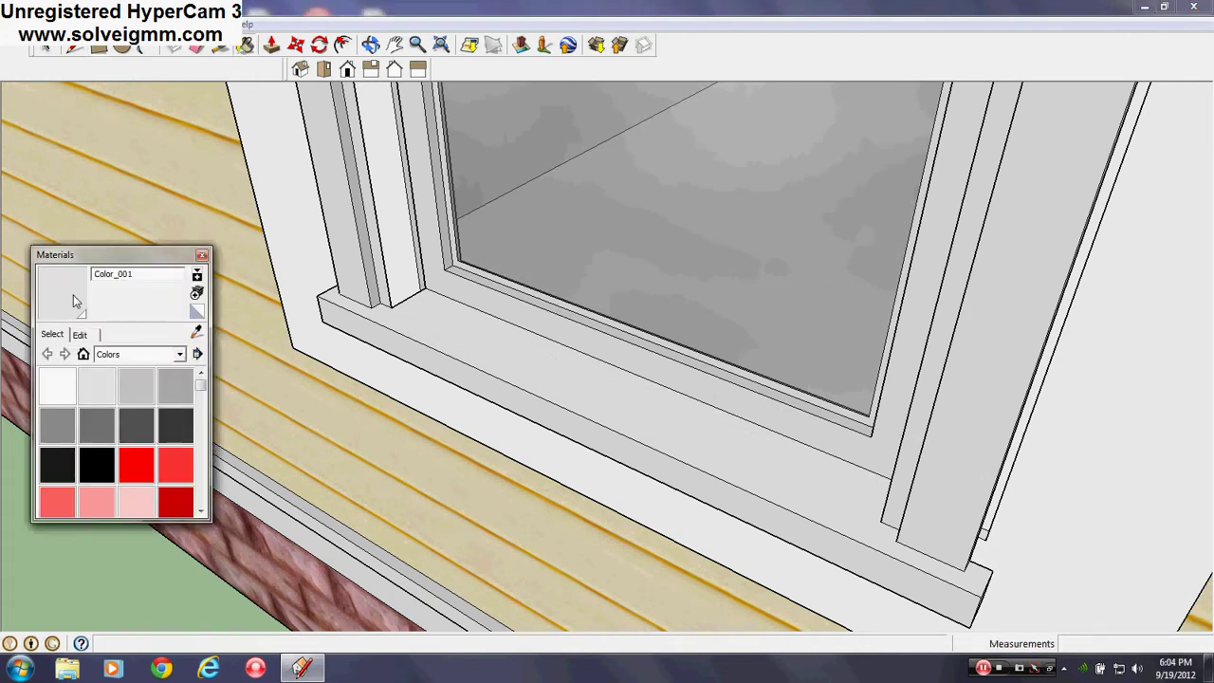
{"action": "middle_click_drag", "start_coordinate": [497, 336], "coordinate": [596, 417]}
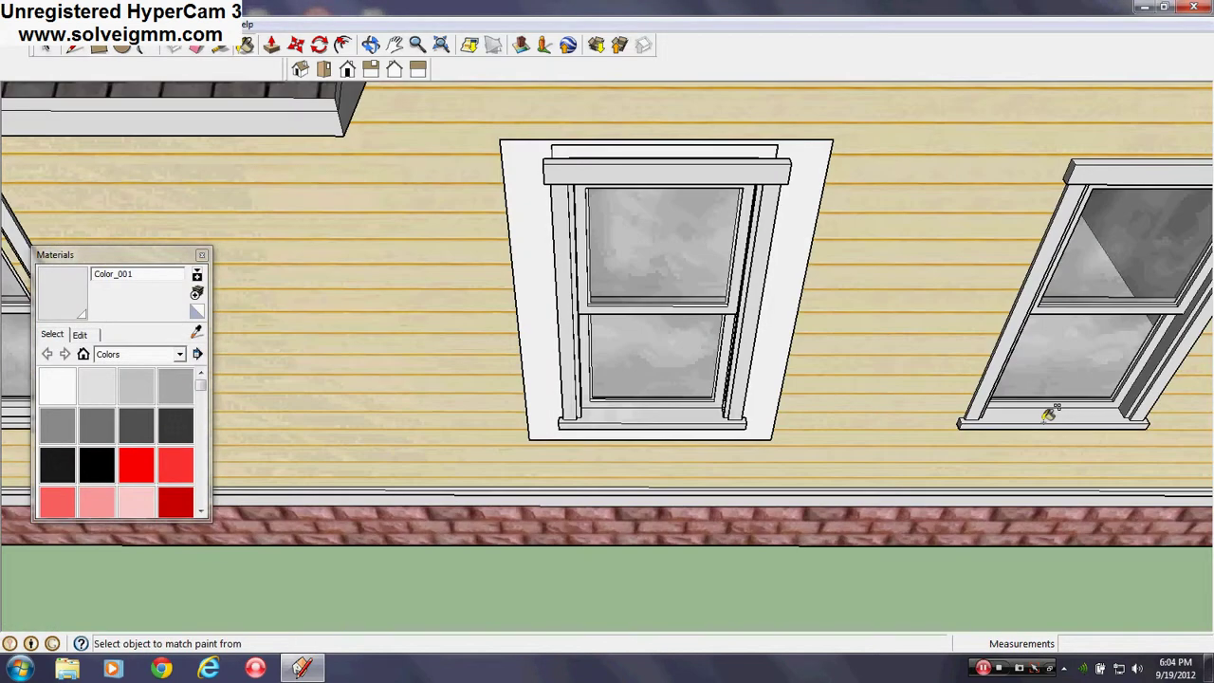
Copy the porch-side window's right inner jamb face 7' 6" along the wall onto the middle window's lower inner corner
{"action": "scroll", "coordinate": [813, 434], "scroll_direction": "up", "scroll_amount": 5}
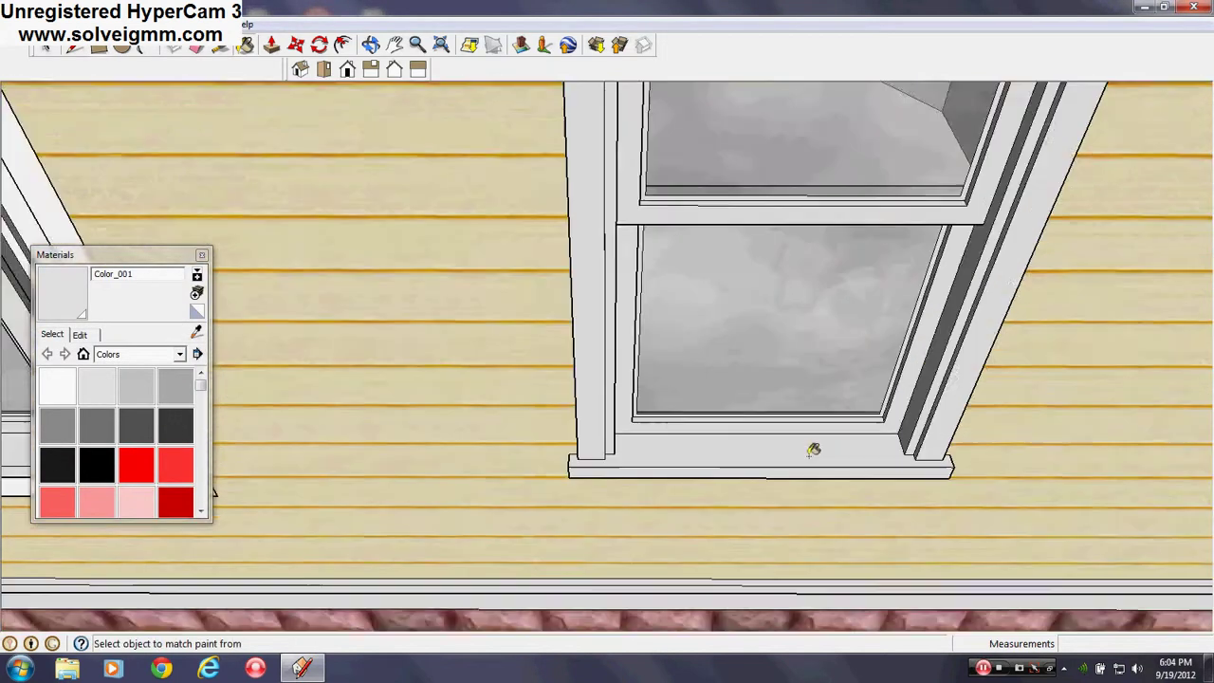
{"action": "right_click", "coordinate": [937, 190]}
{"action": "key", "text": "Escape"}
{"action": "key", "text": "m"}
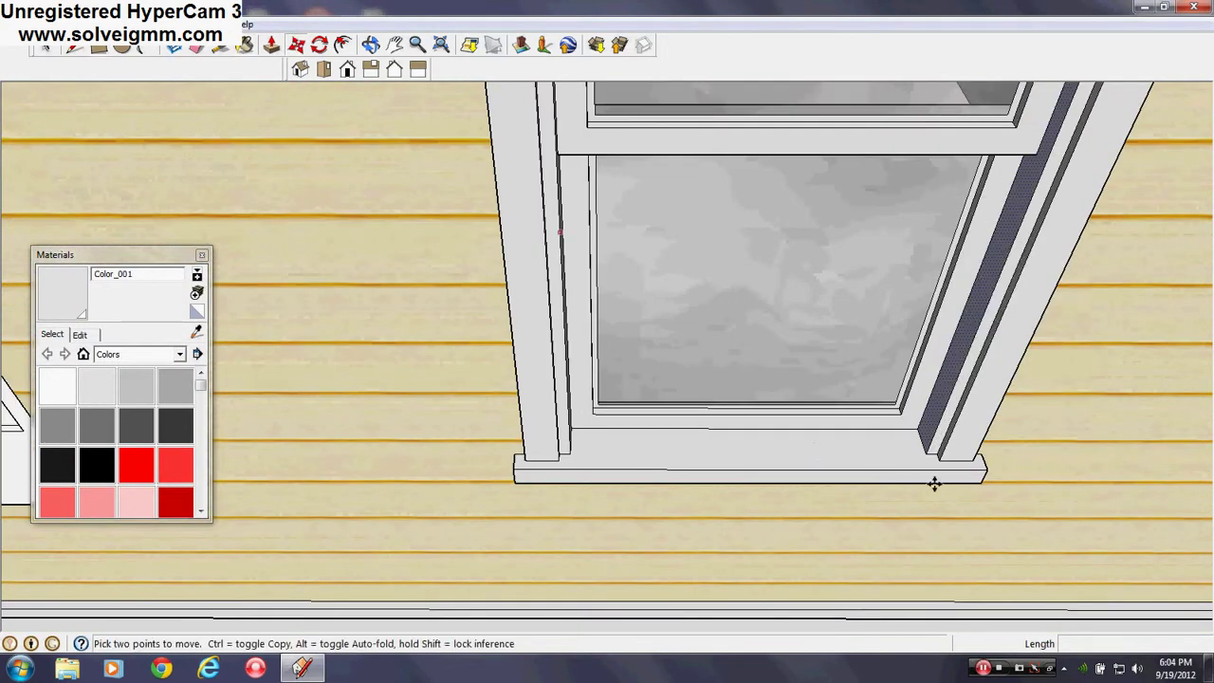
{"action": "scroll", "coordinate": [906, 429], "scroll_direction": "up", "scroll_amount": 3}
{"action": "left_click", "coordinate": [923, 427]}
{"action": "scroll", "coordinate": [922, 427], "scroll_direction": "down", "scroll_amount": 7}
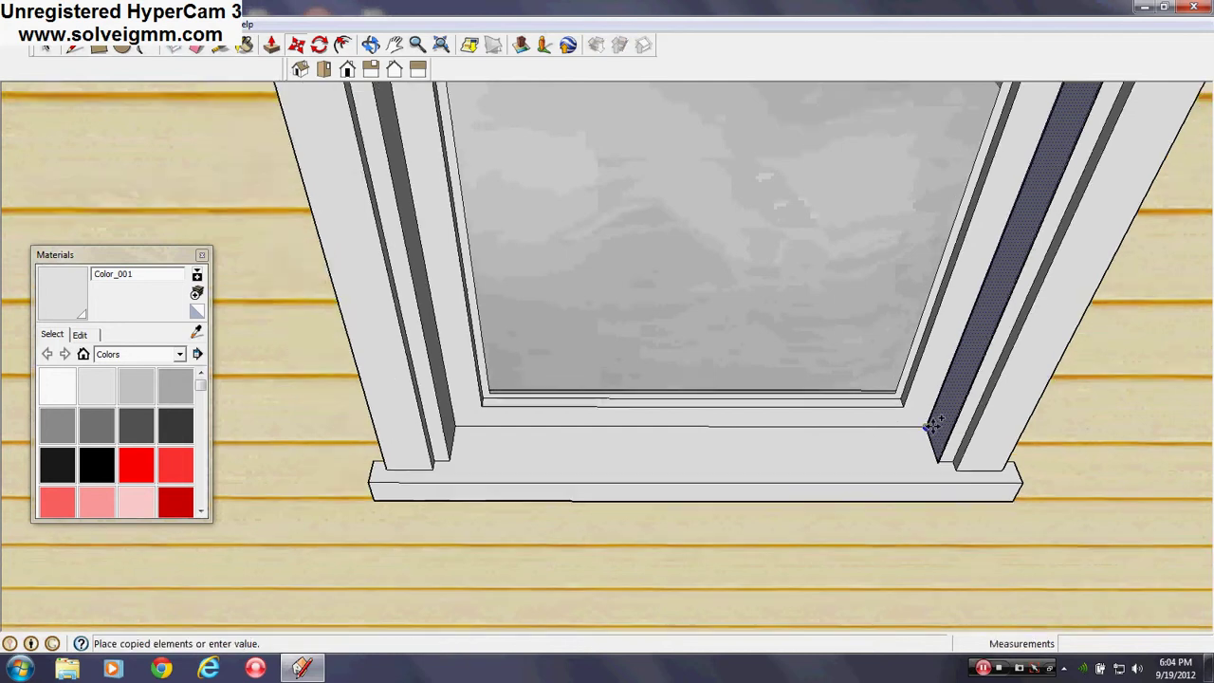
{"action": "middle_click_drag", "start_coordinate": [465, 442], "coordinate": [1208, 445], "text": "shift"}
{"action": "scroll", "coordinate": [846, 438], "scroll_direction": "up", "scroll_amount": 6}
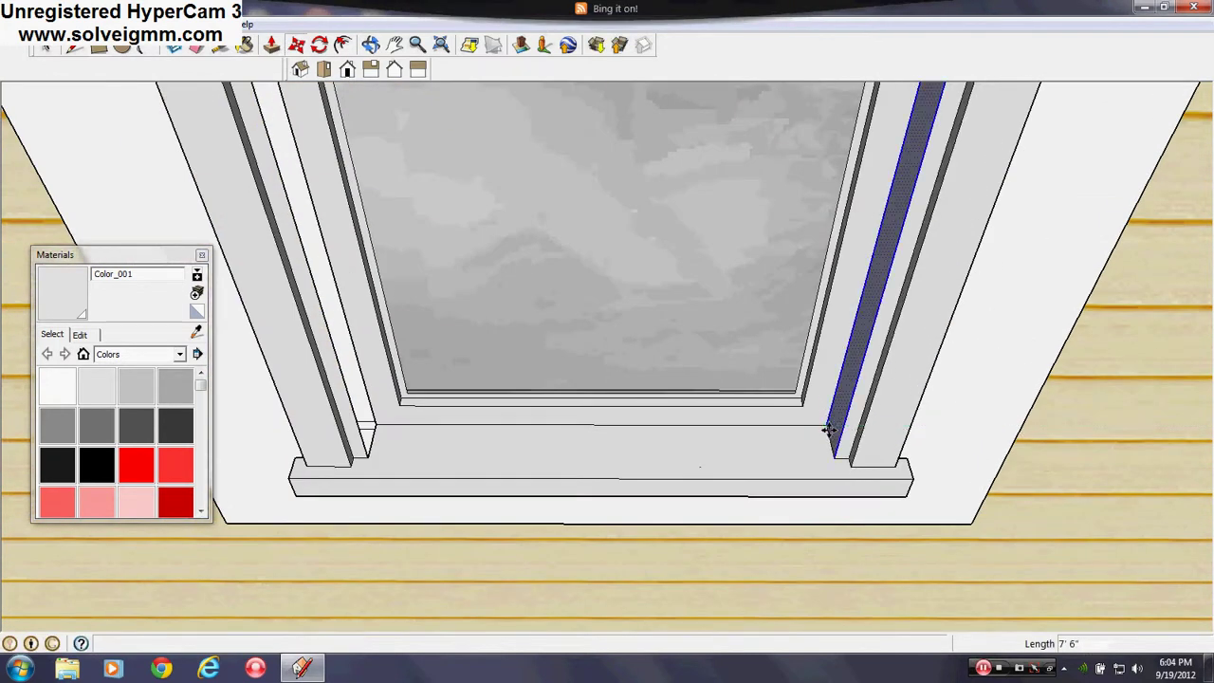
Copy the porch-side window's left inner jamb face 7' 6" along the wall onto the middle window
{"action": "scroll", "coordinate": [487, 426], "scroll_direction": "down", "scroll_amount": 4}
{"action": "middle_click_drag", "start_coordinate": [488, 426], "coordinate": [320, 401]}
{"action": "scroll", "coordinate": [439, 301], "scroll_direction": "up", "scroll_amount": 5}
{"action": "right_click", "coordinate": [442, 306]}
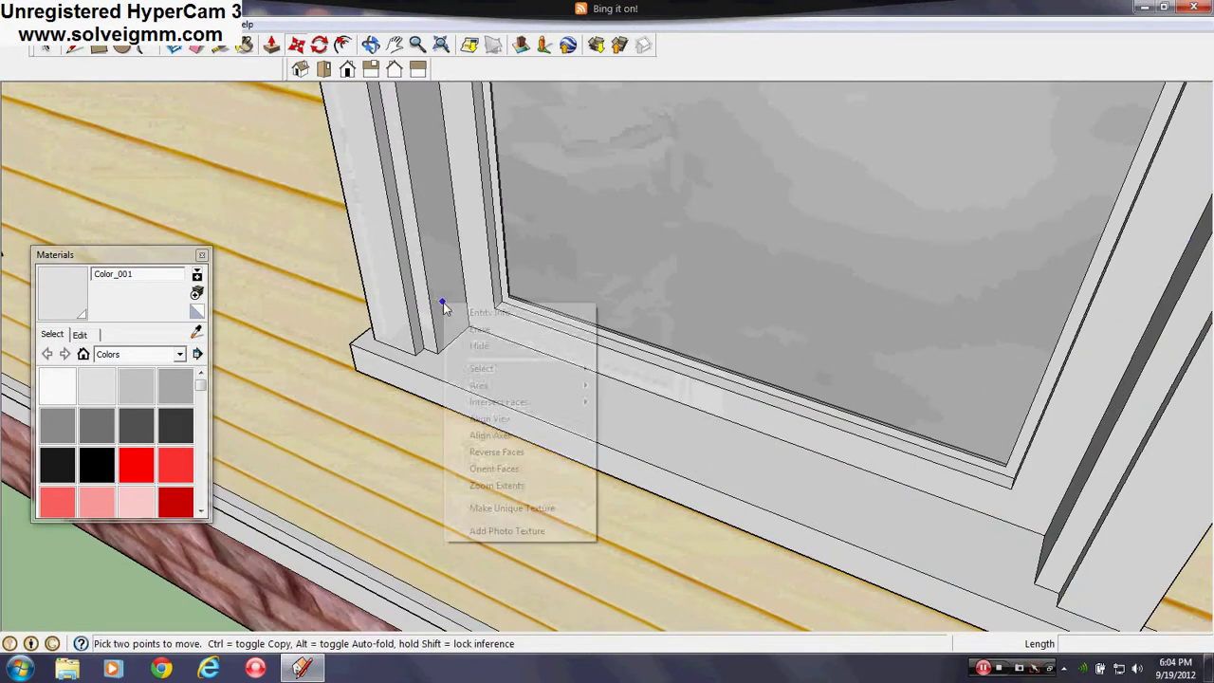
{"action": "key", "text": "Escape"}
{"action": "key", "text": "ctrl"}
{"action": "left_click", "coordinate": [469, 328]}
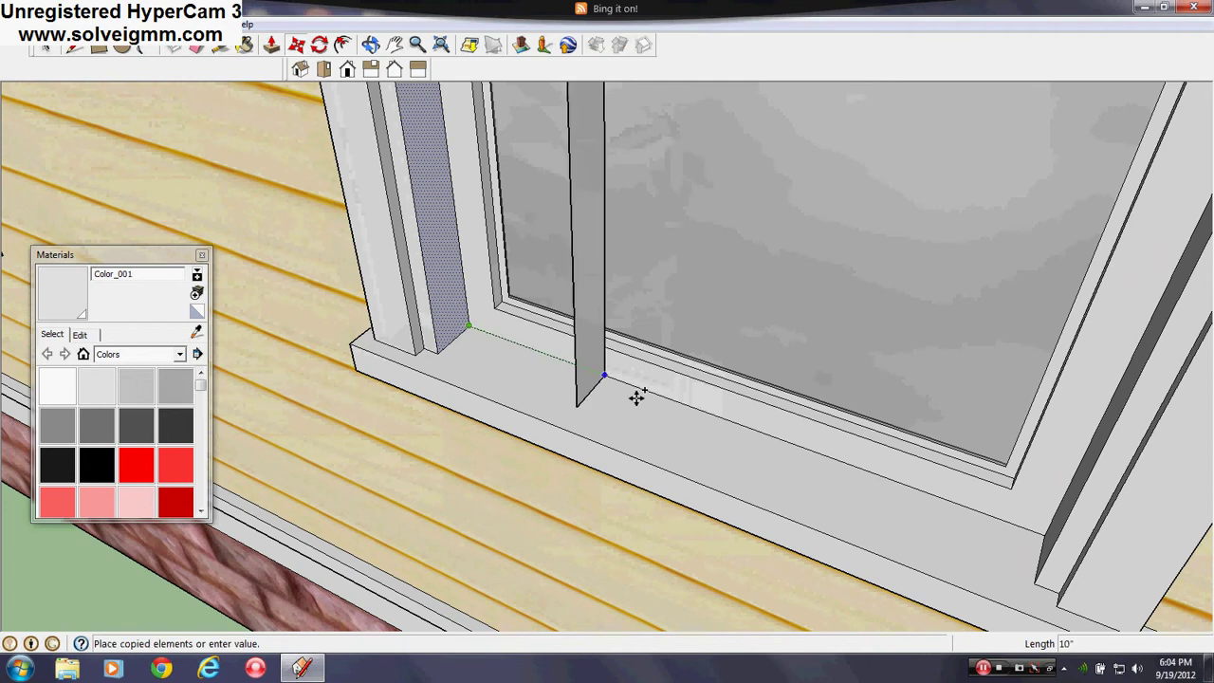
{"action": "scroll", "coordinate": [636, 396], "scroll_direction": "down", "scroll_amount": 5}
{"action": "middle_click_drag", "start_coordinate": [427, 276], "coordinate": [840, 474], "text": "shift"}
{"action": "scroll", "coordinate": [406, 348], "scroll_direction": "up", "scroll_amount": 4}
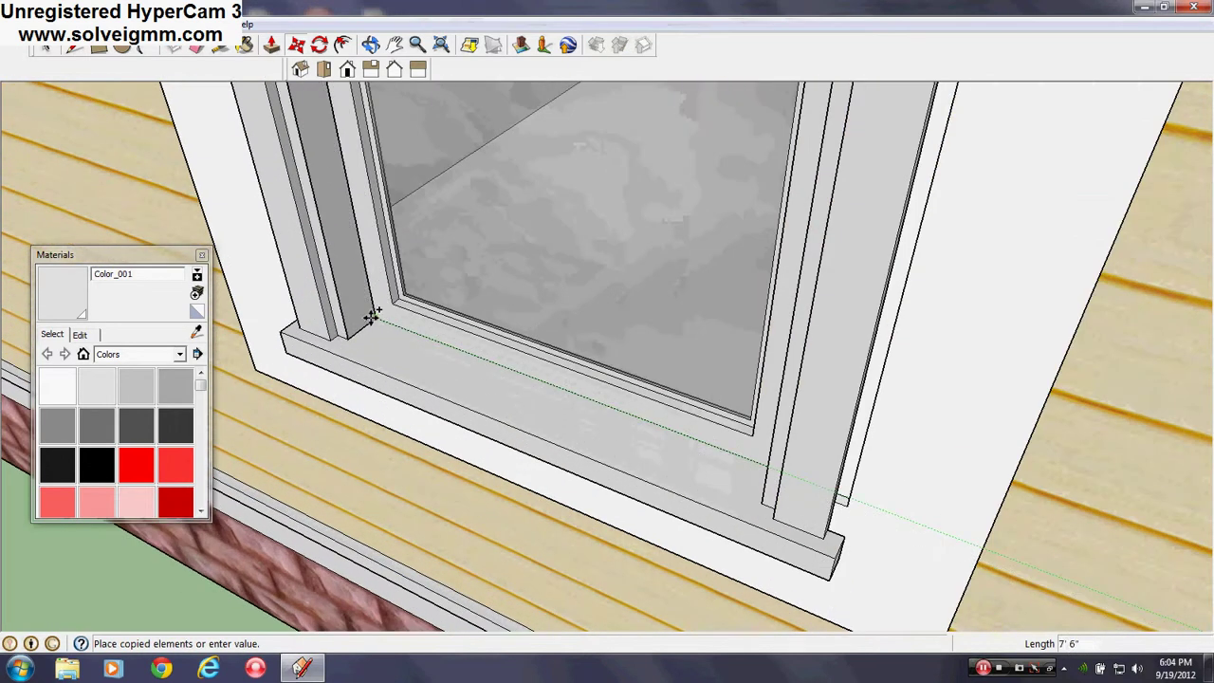
{"action": "left_click", "coordinate": [372, 318]}
Close the gap under the middle window's head trim with a line across its end, and paint the strip Color_001
{"action": "scroll", "coordinate": [567, 442], "scroll_direction": "down", "scroll_amount": 4}
{"action": "key", "text": "ctrl+t"}
{"action": "middle_click_drag", "start_coordinate": [554, 338], "coordinate": [517, 104], "text": "shift"}
{"action": "middle_click_drag", "start_coordinate": [517, 105], "coordinate": [502, 395], "text": "shift"}
{"action": "scroll", "coordinate": [494, 300], "scroll_direction": "up", "scroll_amount": 4}
{"action": "scroll", "coordinate": [488, 300], "scroll_direction": "down", "scroll_amount": 3}
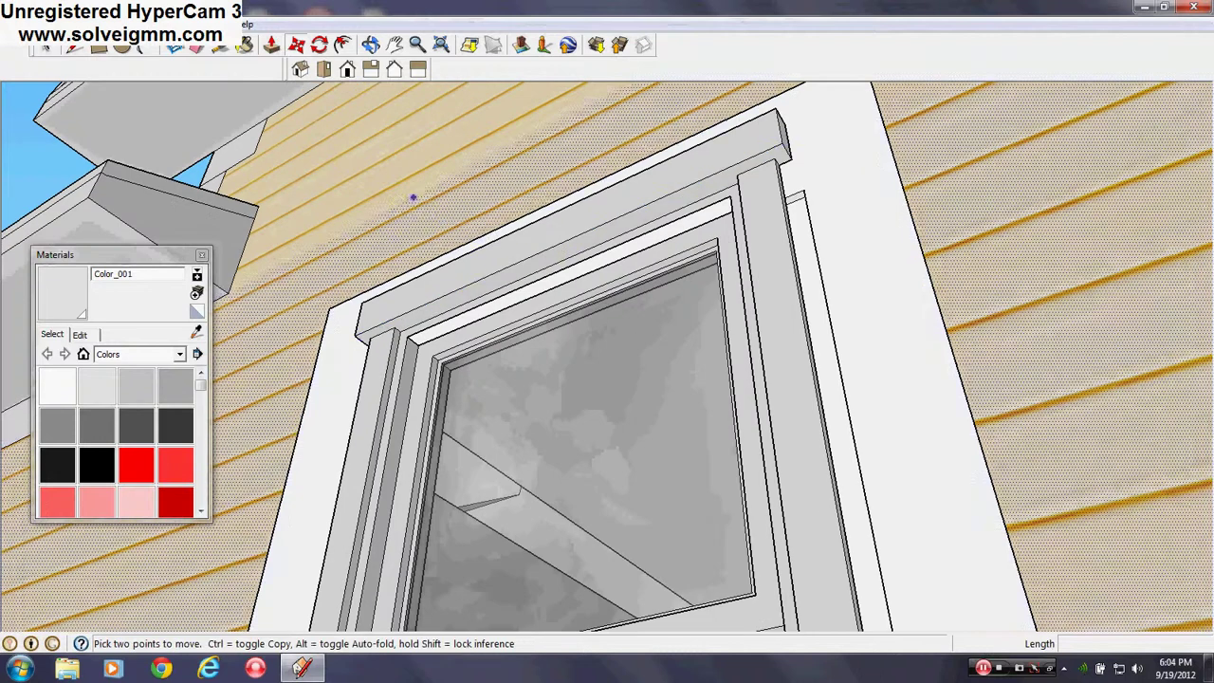
{"action": "key", "text": "l"}
{"action": "scroll", "coordinate": [466, 352], "scroll_direction": "up", "scroll_amount": 4}
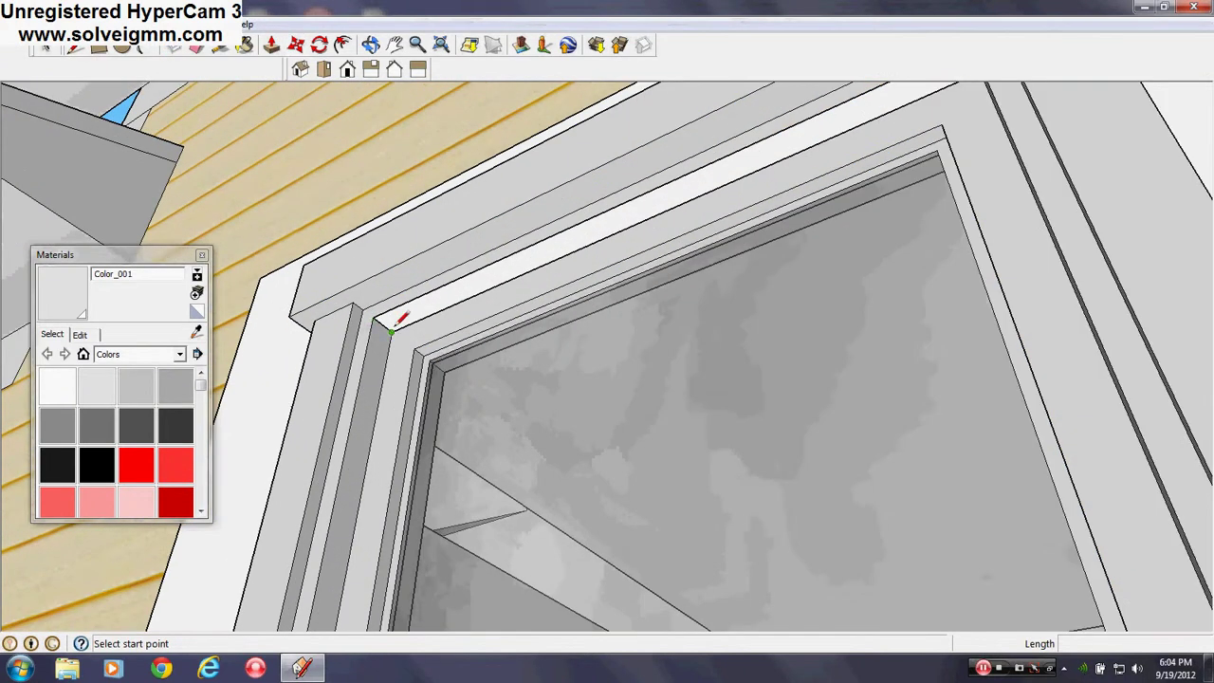
{"action": "left_click", "coordinate": [392, 332]}
{"action": "left_click", "coordinate": [374, 319]}
{"action": "left_click", "coordinate": [78, 299]}
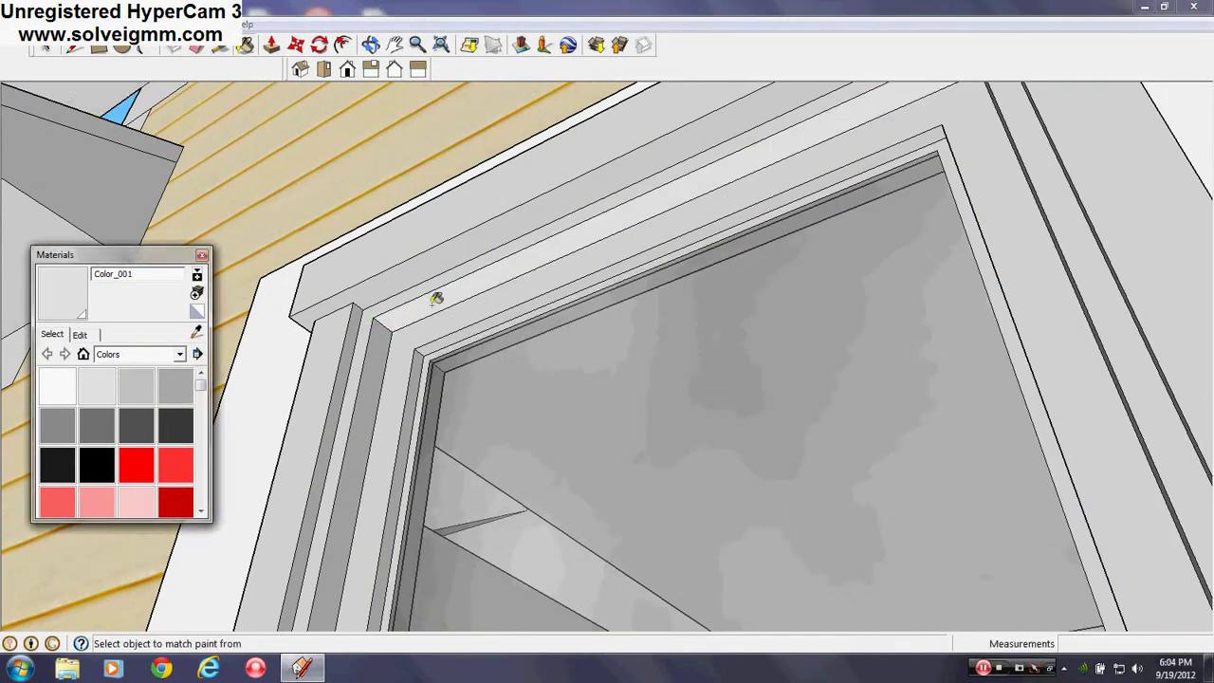
{"action": "scroll", "coordinate": [439, 275], "scroll_direction": "down", "scroll_amount": 8}
{"action": "scroll", "coordinate": [536, 471], "scroll_direction": "up", "scroll_amount": 4}
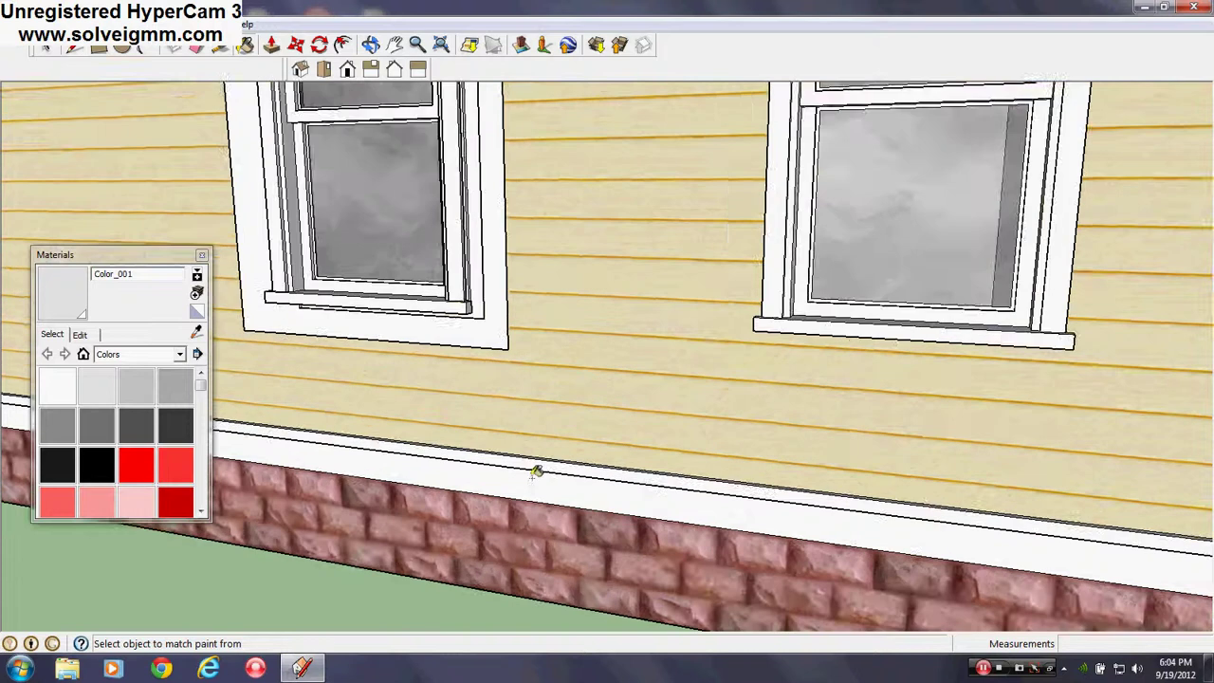
{"action": "middle_click_drag", "start_coordinate": [536, 471], "coordinate": [512, 531]}
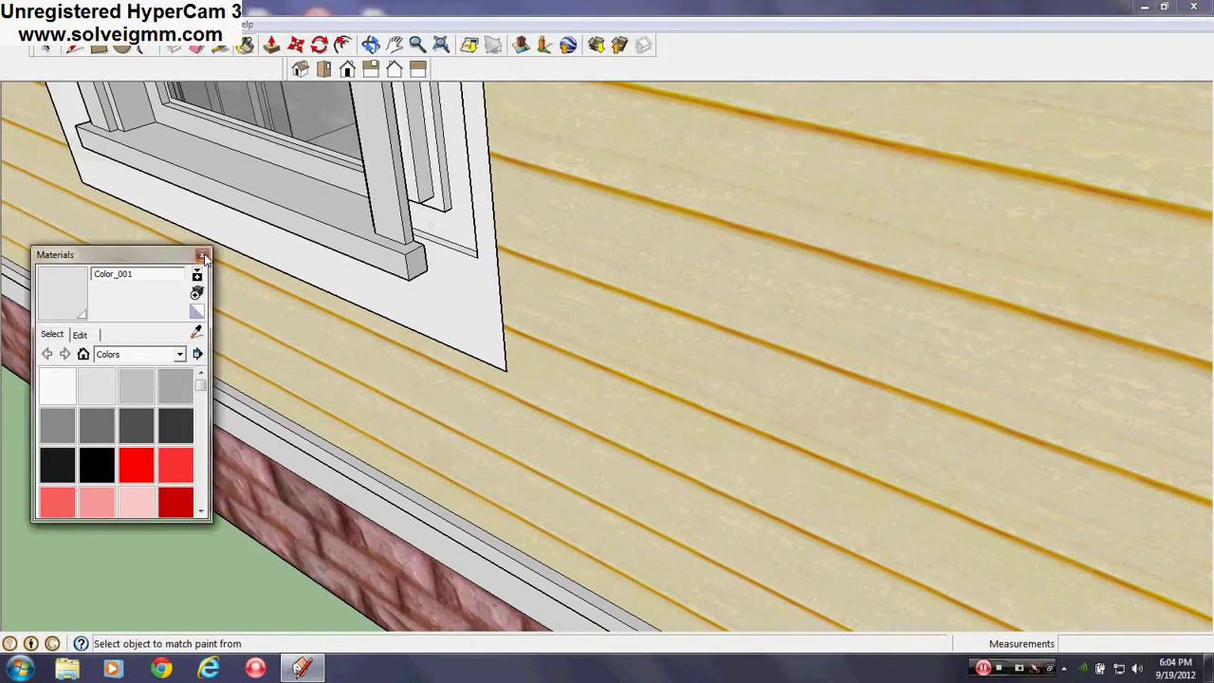
{"action": "left_click", "coordinate": [203, 256]}
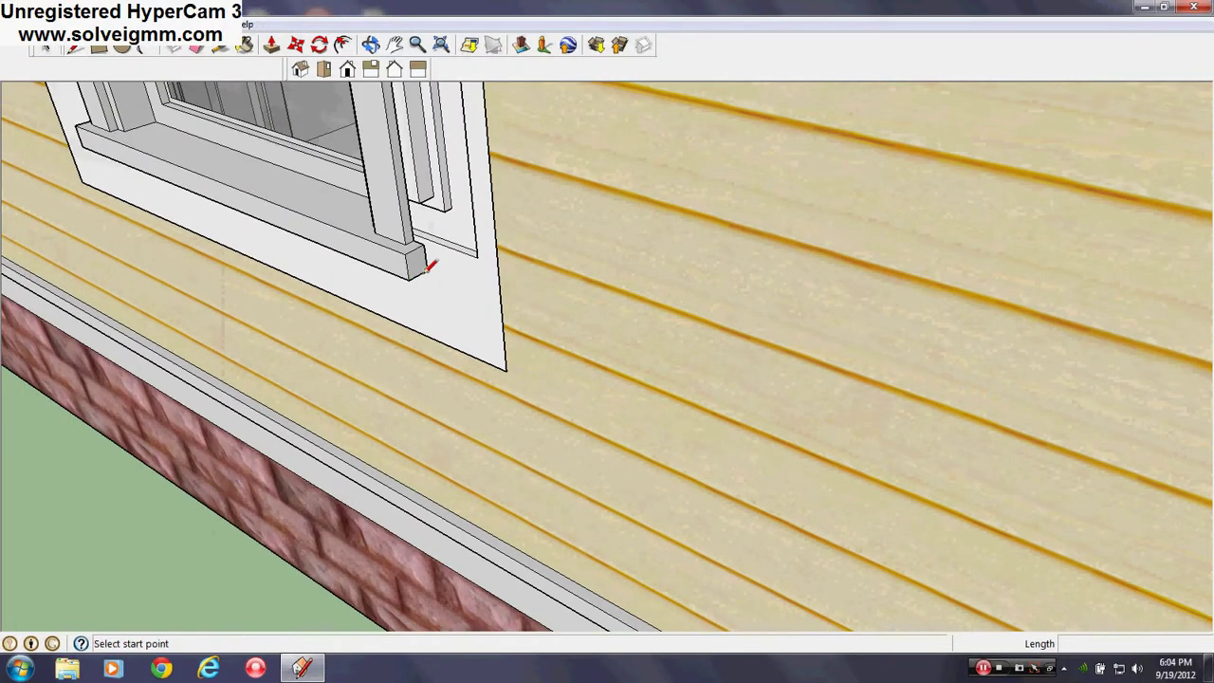
Draw a line from the middle window's sill corner to the surplus white panel's outer corner, and erase that panel
{"action": "left_click", "coordinate": [424, 245]}
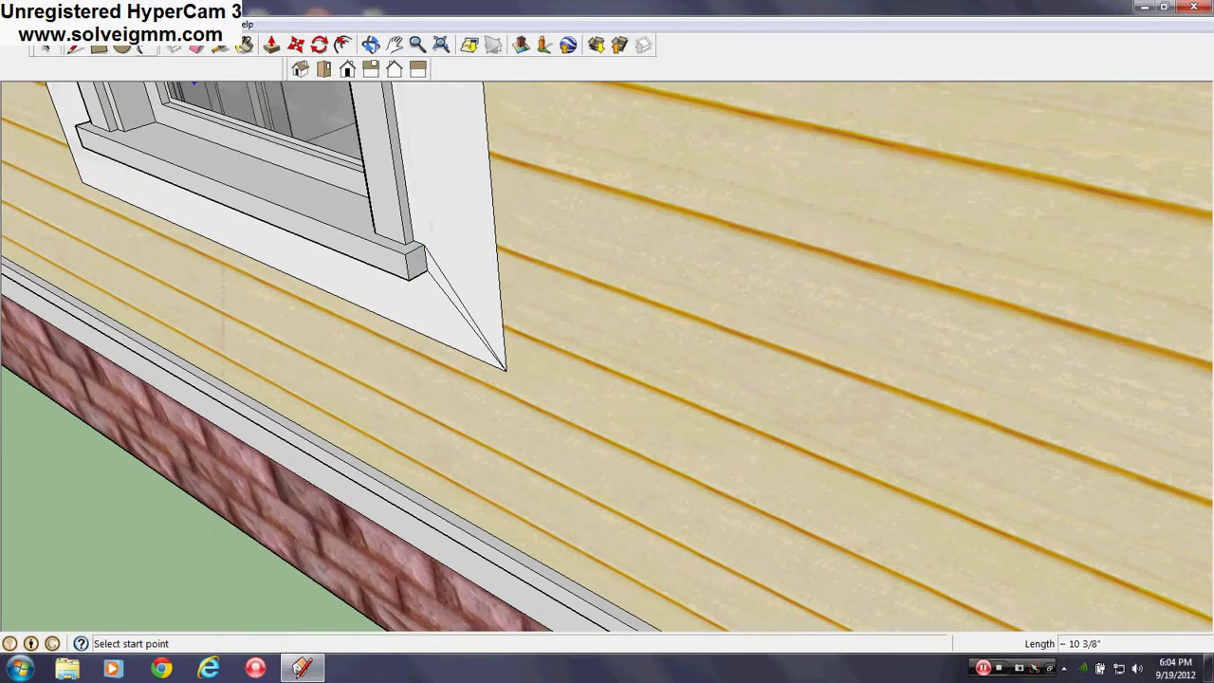
{"action": "left_click", "coordinate": [197, 52]}
{"action": "left_click", "coordinate": [505, 368]}
{"action": "scroll", "coordinate": [482, 542], "scroll_direction": "down", "scroll_amount": 7}
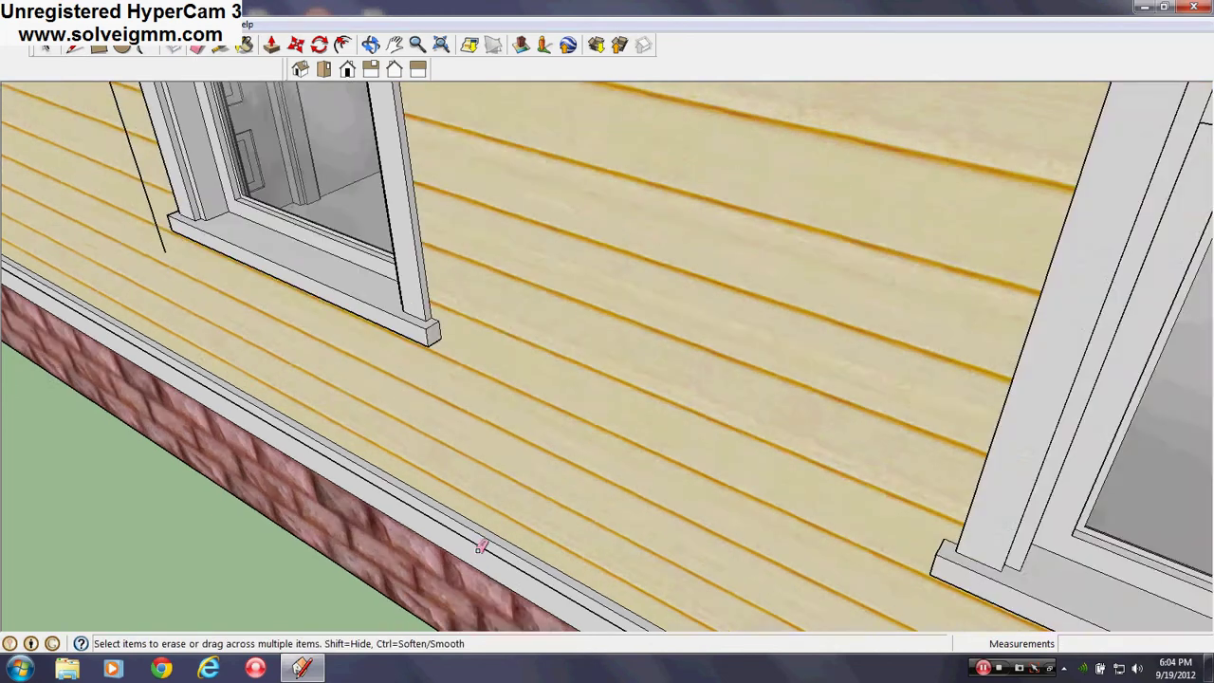
Open the rear side window's trim group and move the backing panel's right inner edge 2" inward to the window frame
{"action": "middle_click_drag", "start_coordinate": [409, 399], "coordinate": [379, 237]}
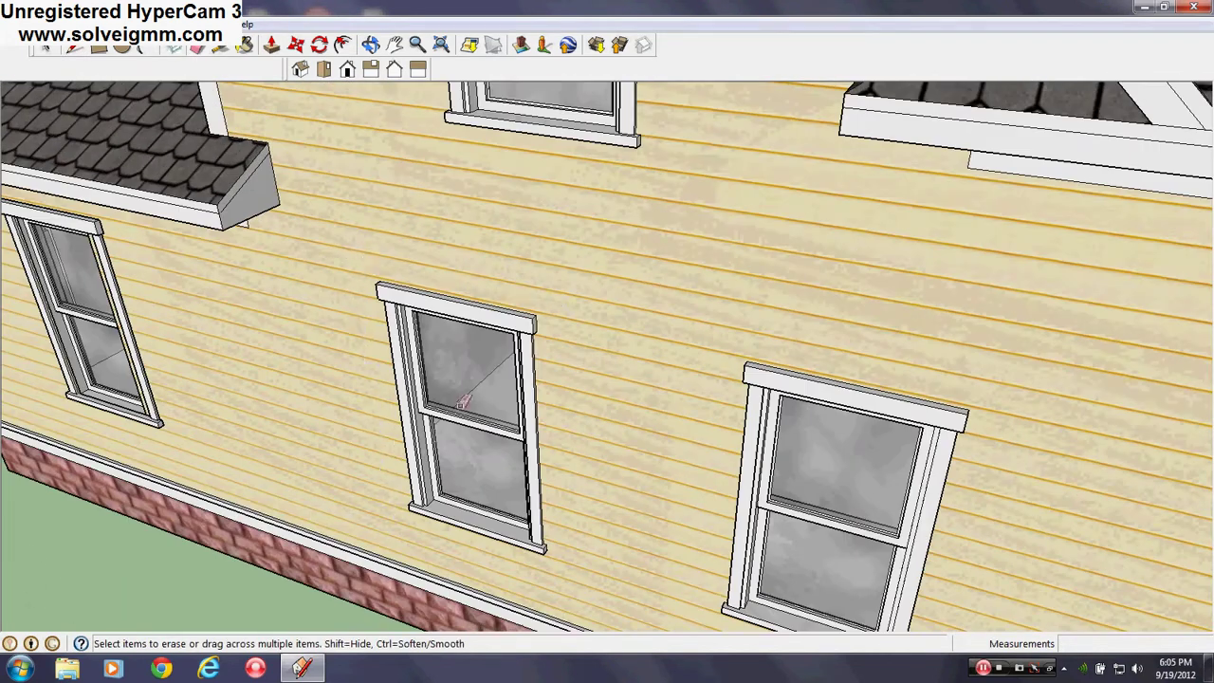
{"action": "scroll", "coordinate": [463, 402], "scroll_direction": "down", "scroll_amount": 5}
{"action": "middle_click_drag", "start_coordinate": [463, 402], "coordinate": [824, 352]}
{"action": "middle_click_drag", "start_coordinate": [304, 365], "coordinate": [469, 342]}
{"action": "scroll", "coordinate": [455, 351], "scroll_direction": "down", "scroll_amount": 1}
{"action": "middle_click_drag", "start_coordinate": [408, 382], "coordinate": [673, 298]}
{"action": "scroll", "coordinate": [651, 402], "scroll_direction": "down", "scroll_amount": 3}
{"action": "scroll", "coordinate": [583, 261], "scroll_direction": "up", "scroll_amount": 4}
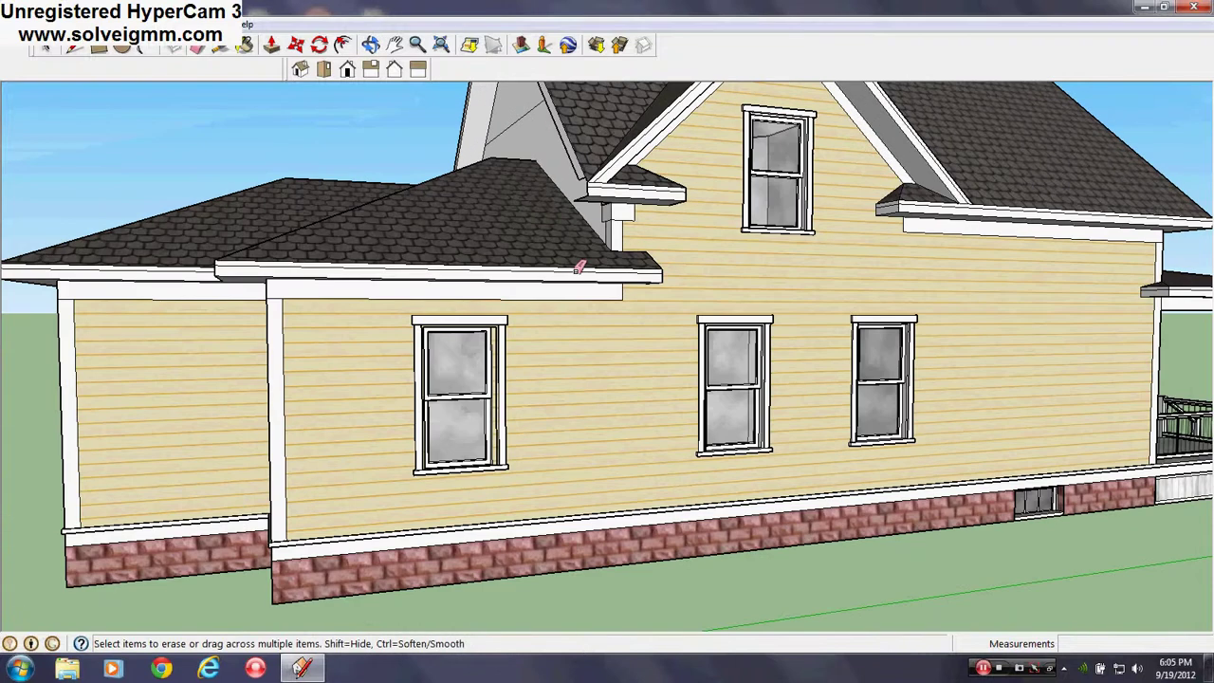
{"action": "middle_click_drag", "start_coordinate": [358, 369], "coordinate": [499, 355]}
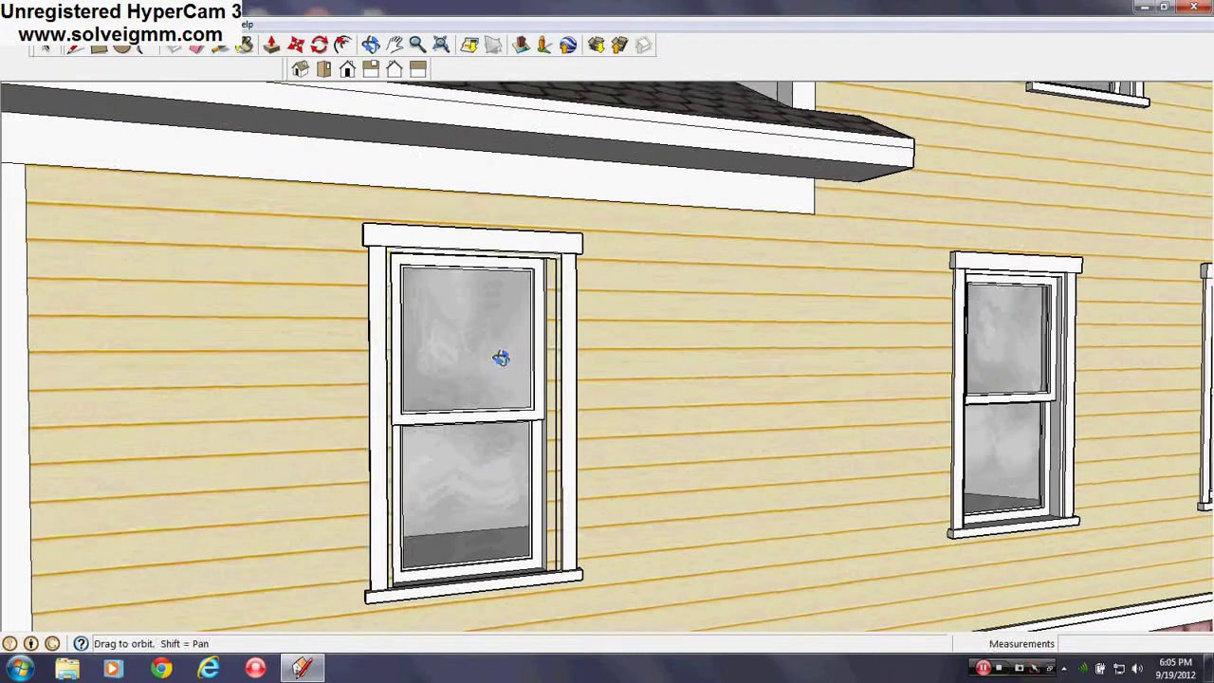
{"action": "scroll", "coordinate": [556, 231], "scroll_direction": "up", "scroll_amount": 8}
{"action": "scroll", "coordinate": [705, 177], "scroll_direction": "down", "scroll_amount": 5}
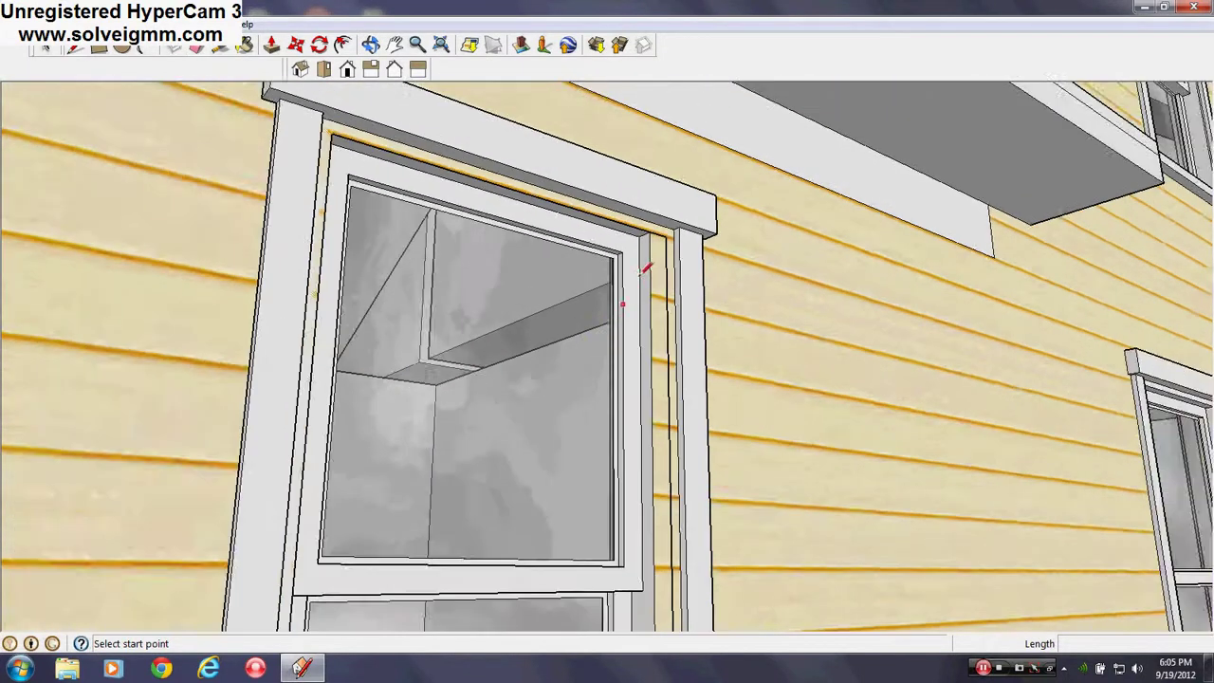
{"action": "scroll", "coordinate": [697, 209], "scroll_direction": "up", "scroll_amount": 6}
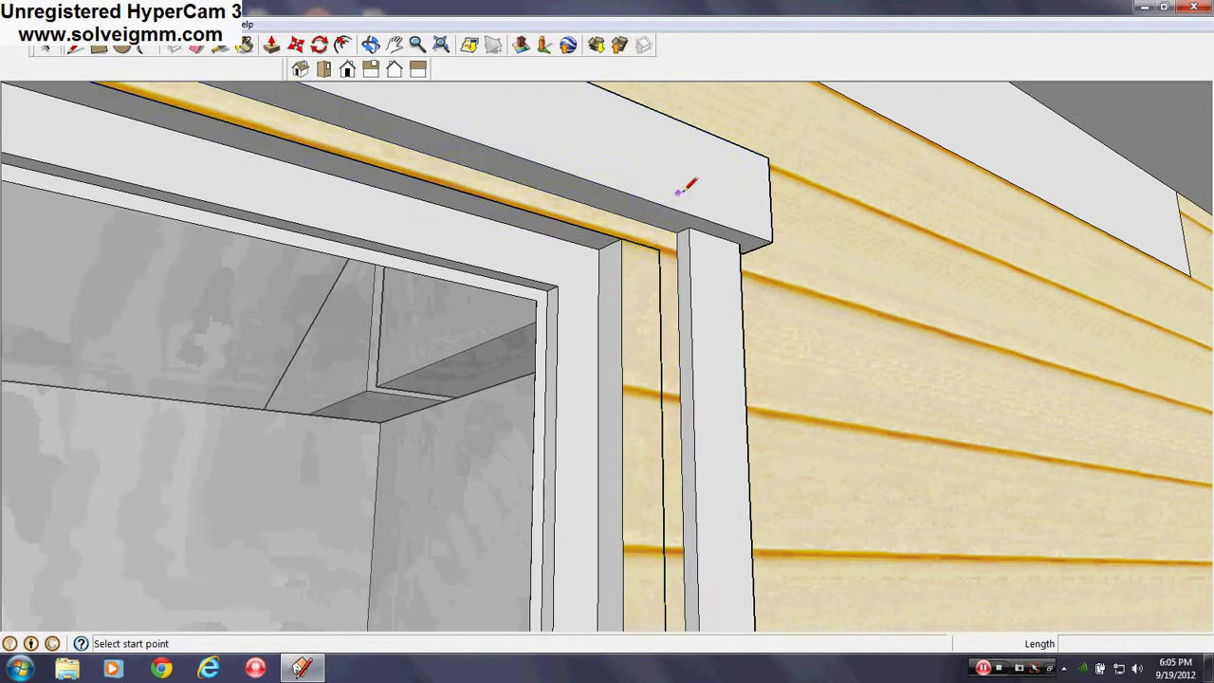
{"action": "right_click", "coordinate": [683, 192]}
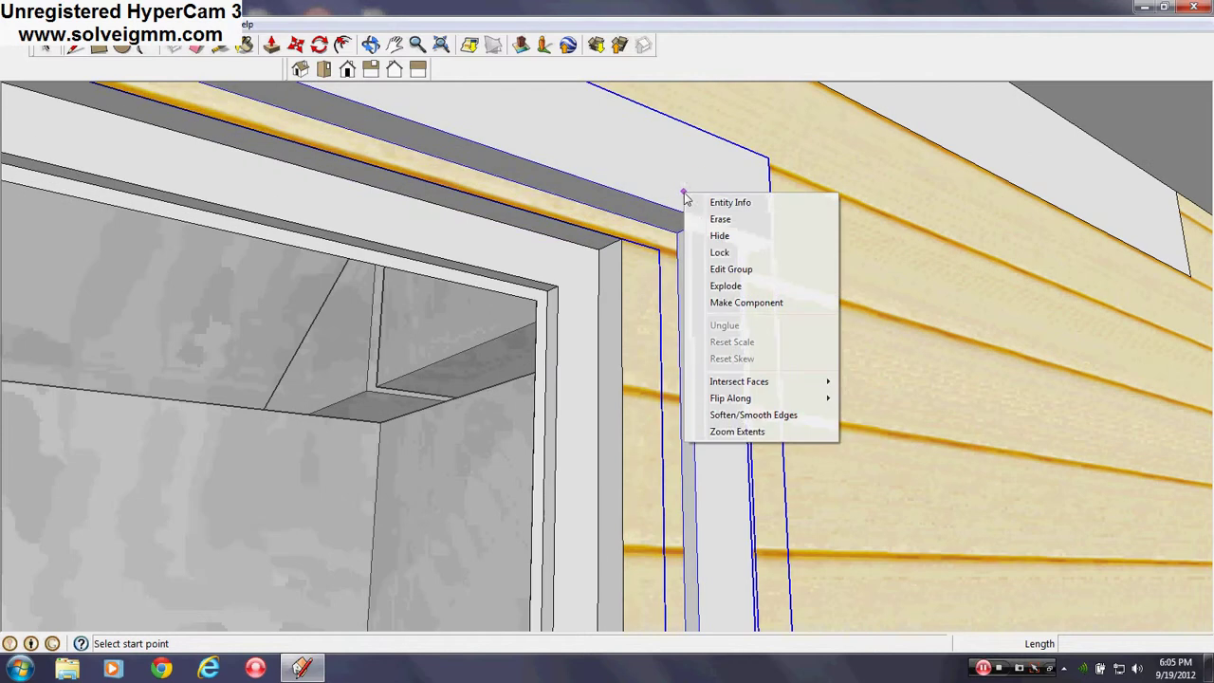
{"action": "left_click", "coordinate": [749, 270]}
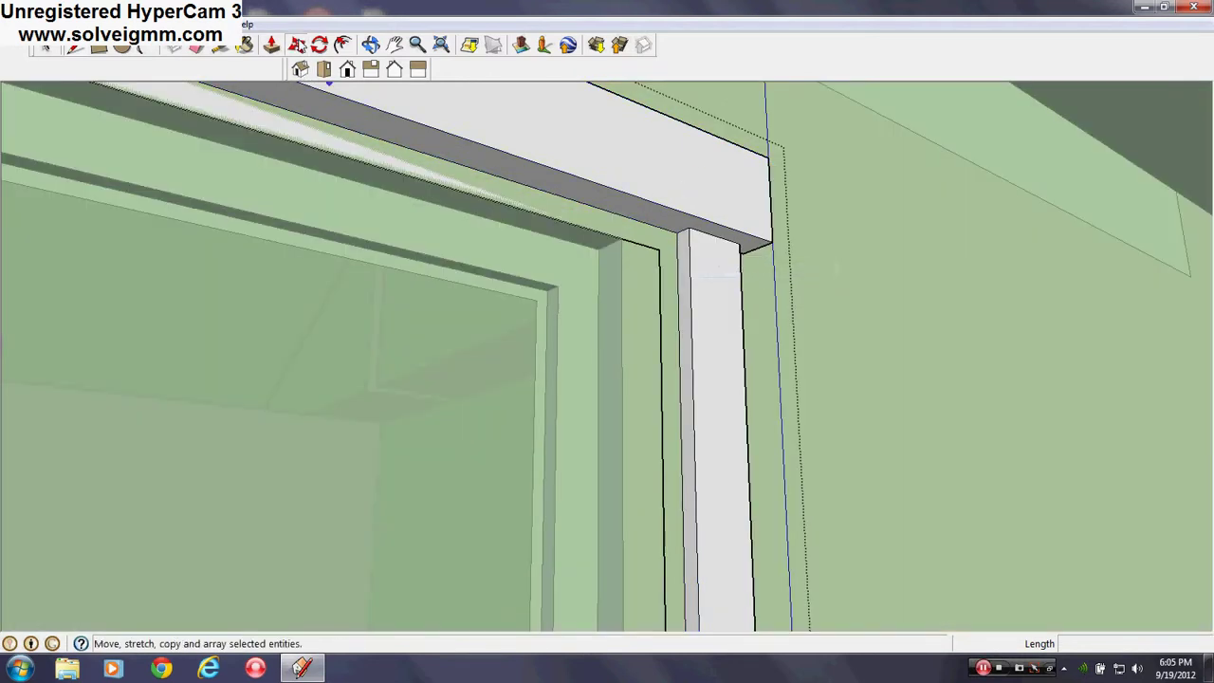
{"action": "left_click", "coordinate": [297, 44]}
{"action": "left_click", "coordinate": [678, 420]}
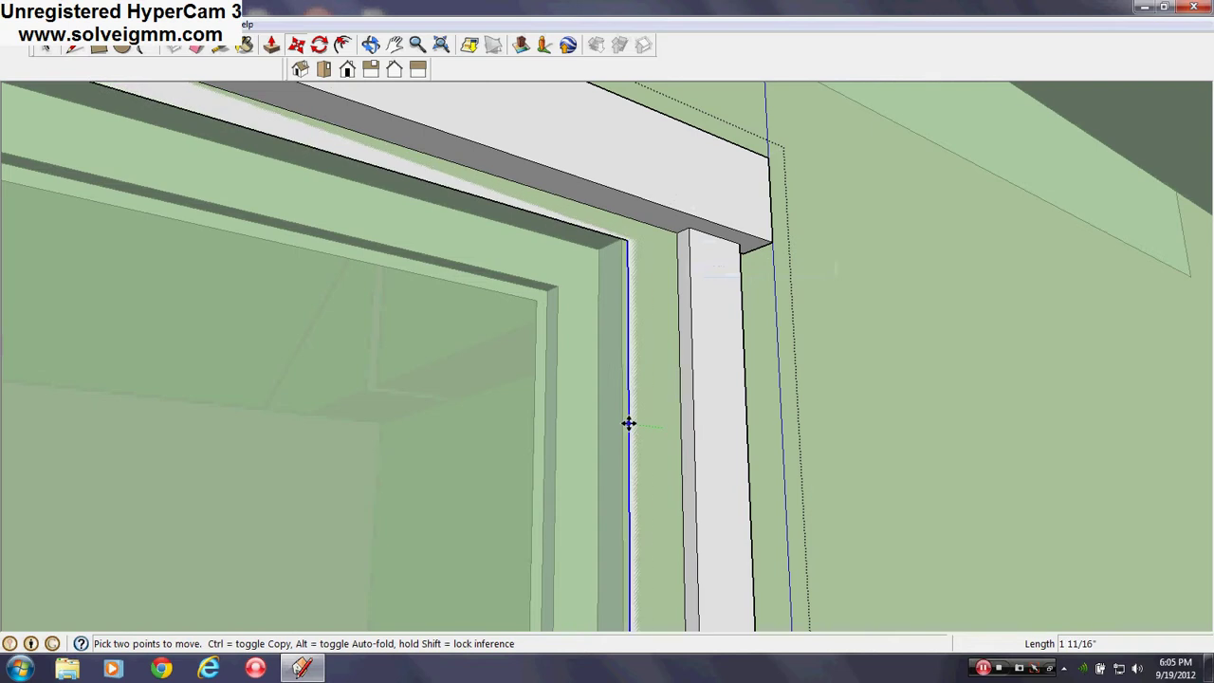
{"action": "left_click", "coordinate": [622, 410]}
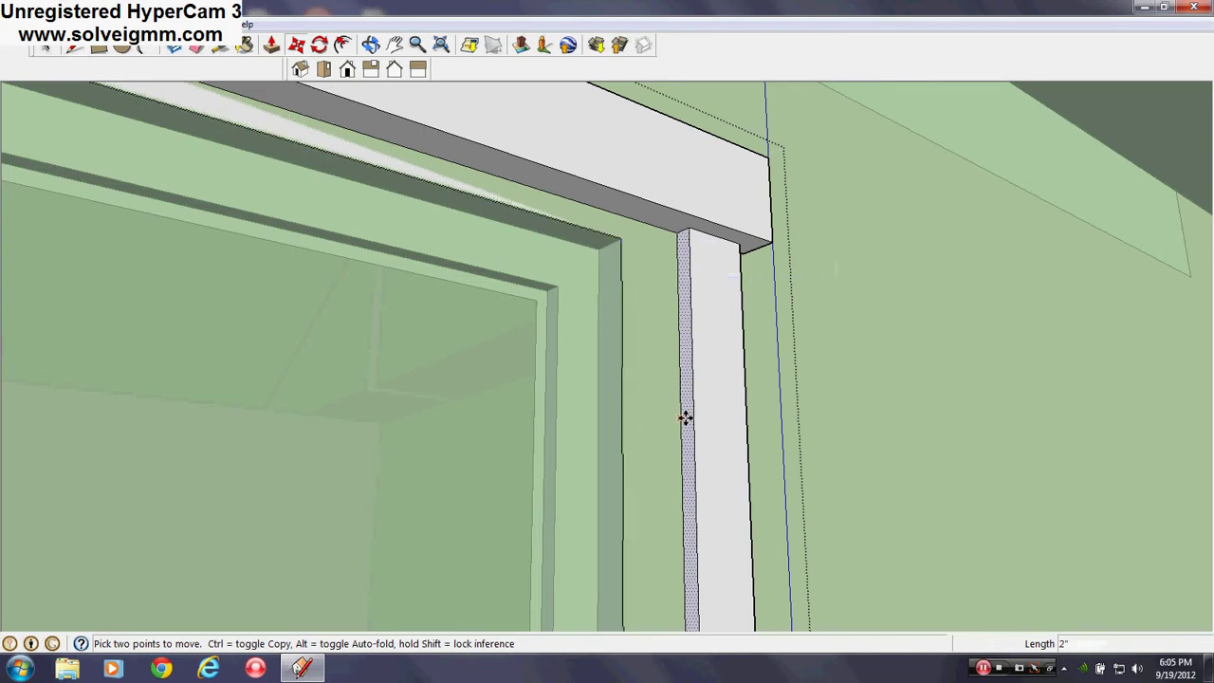
In the rear side window's trim, move the right casing's inner face 1" and its outer face 2" toward the window
{"action": "left_click", "coordinate": [685, 419]}
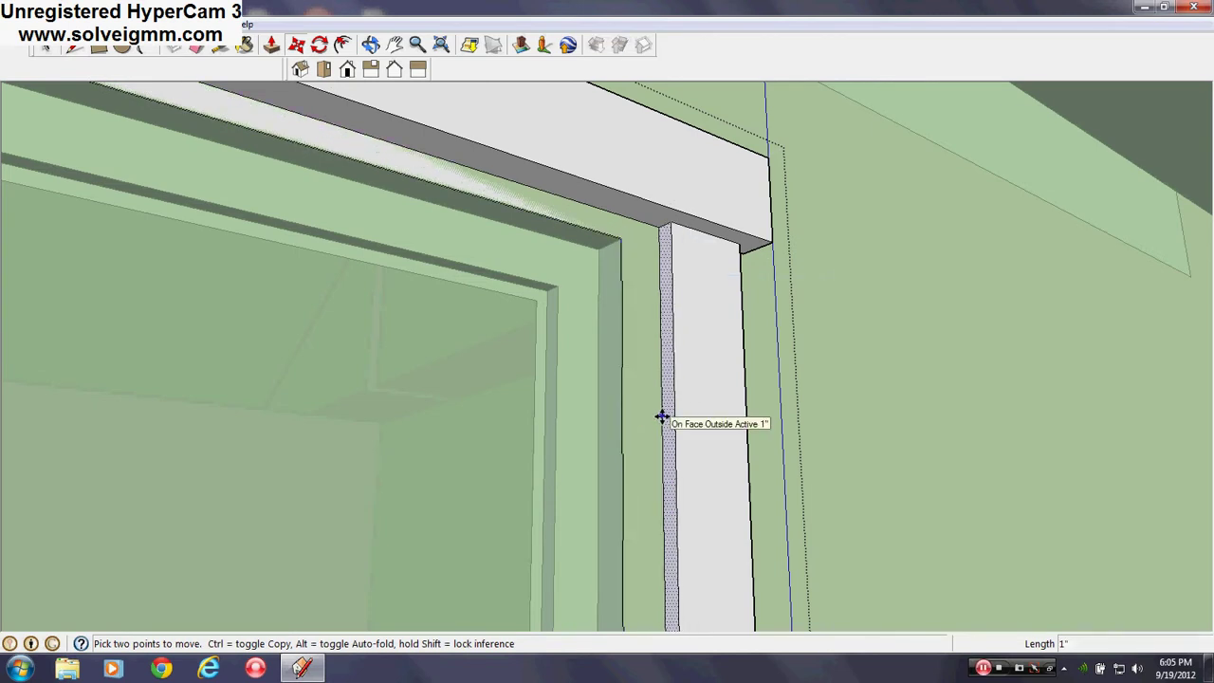
{"action": "key", "text": "Return"}
{"action": "middle_click_drag", "start_coordinate": [663, 418], "coordinate": [160, 424]}
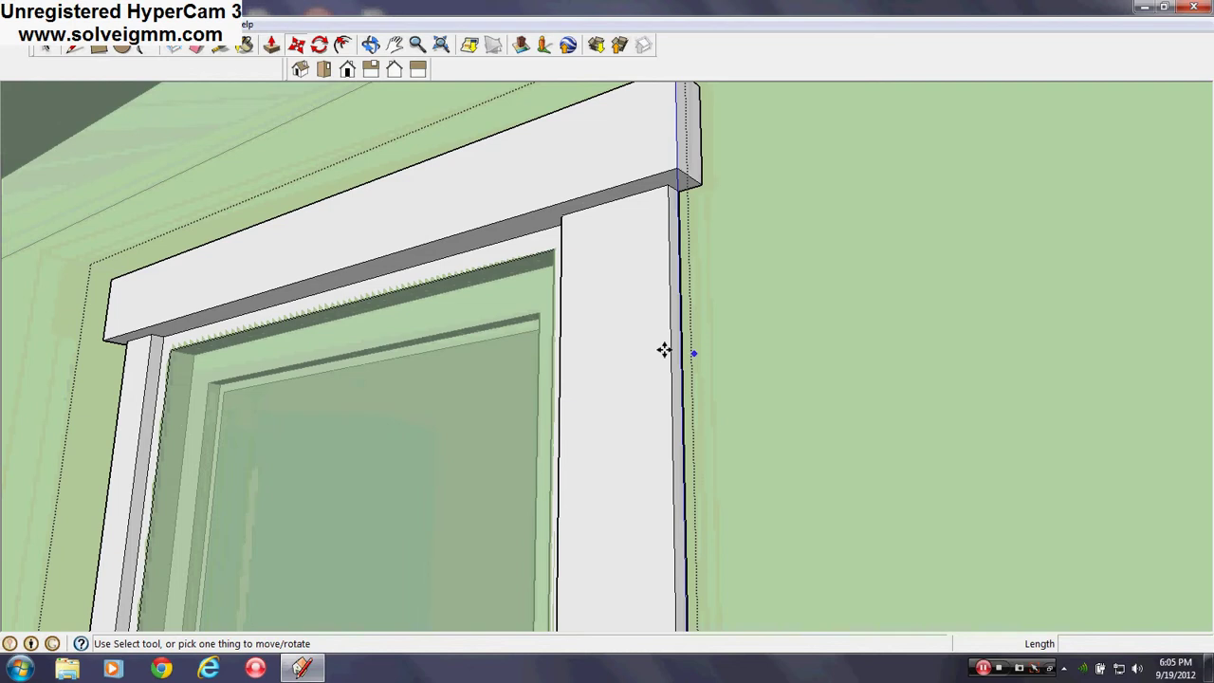
{"action": "left_click", "coordinate": [676, 358]}
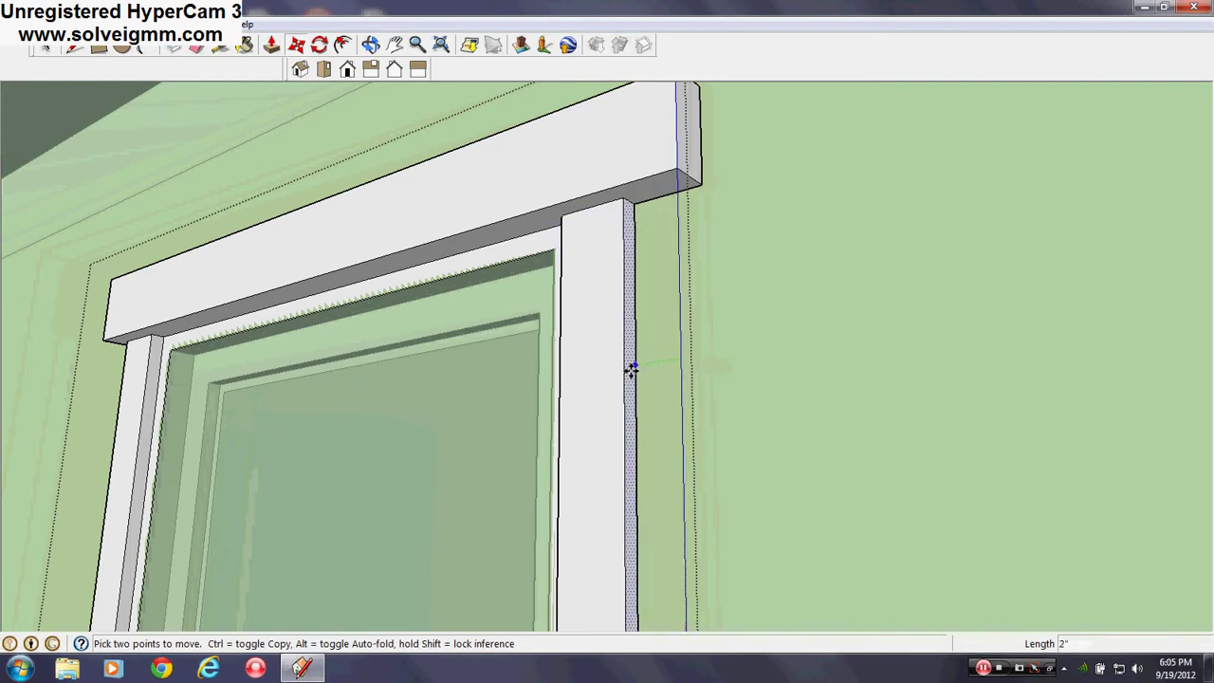
{"action": "left_click", "coordinate": [629, 370]}
Shorten the right ends of the rear side window's head trim and sill by 2" each
{"action": "left_click", "coordinate": [688, 145]}
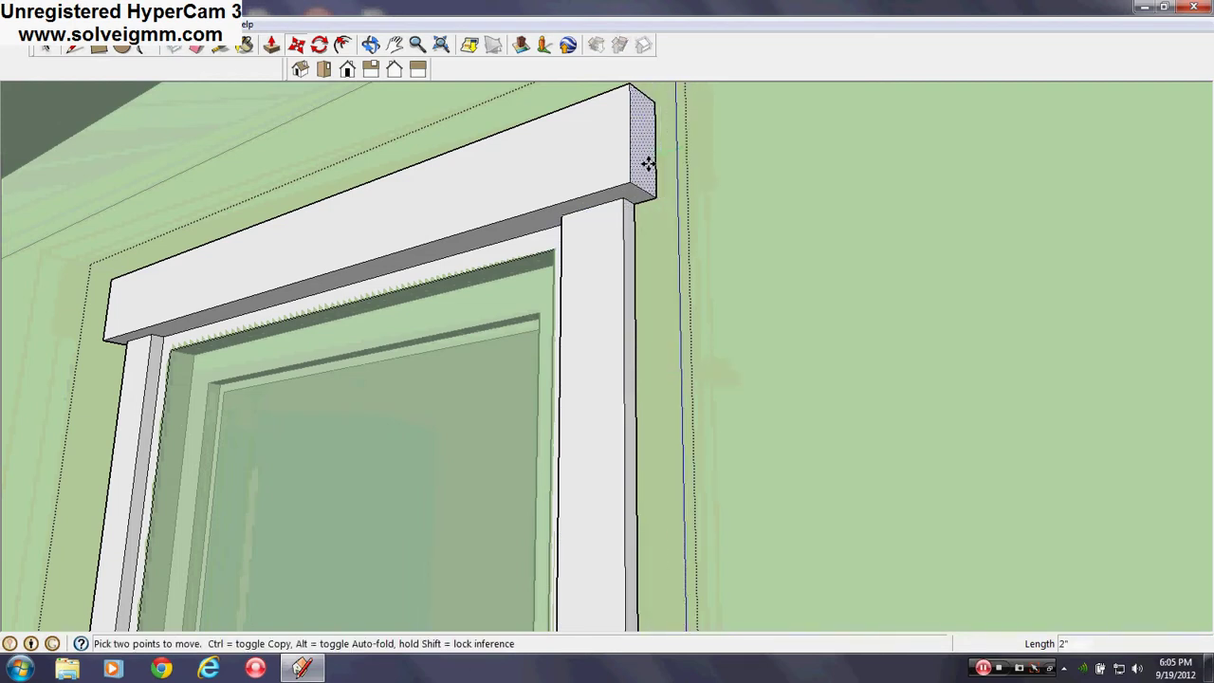
{"action": "left_click", "coordinate": [643, 166]}
{"action": "middle_click_drag", "start_coordinate": [558, 211], "coordinate": [541, 294]}
{"action": "scroll", "coordinate": [537, 241], "scroll_direction": "down", "scroll_amount": 6}
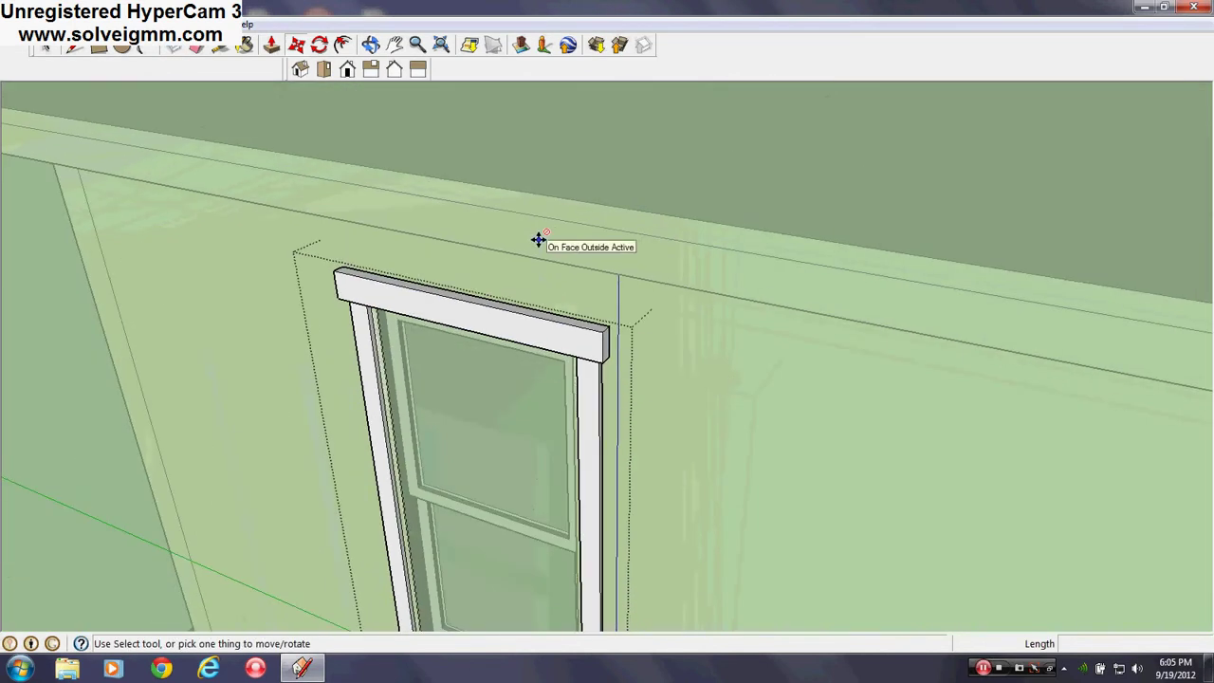
{"action": "scroll", "coordinate": [582, 551], "scroll_direction": "up", "scroll_amount": 10}
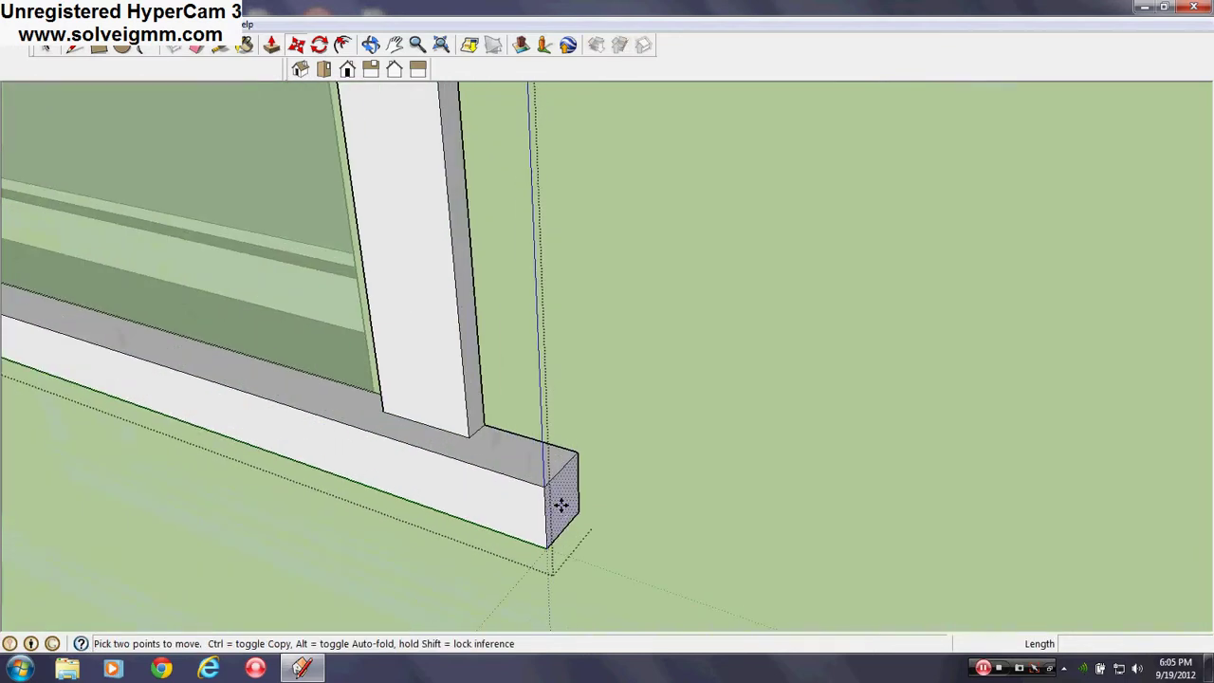
{"action": "left_click", "coordinate": [562, 505]}
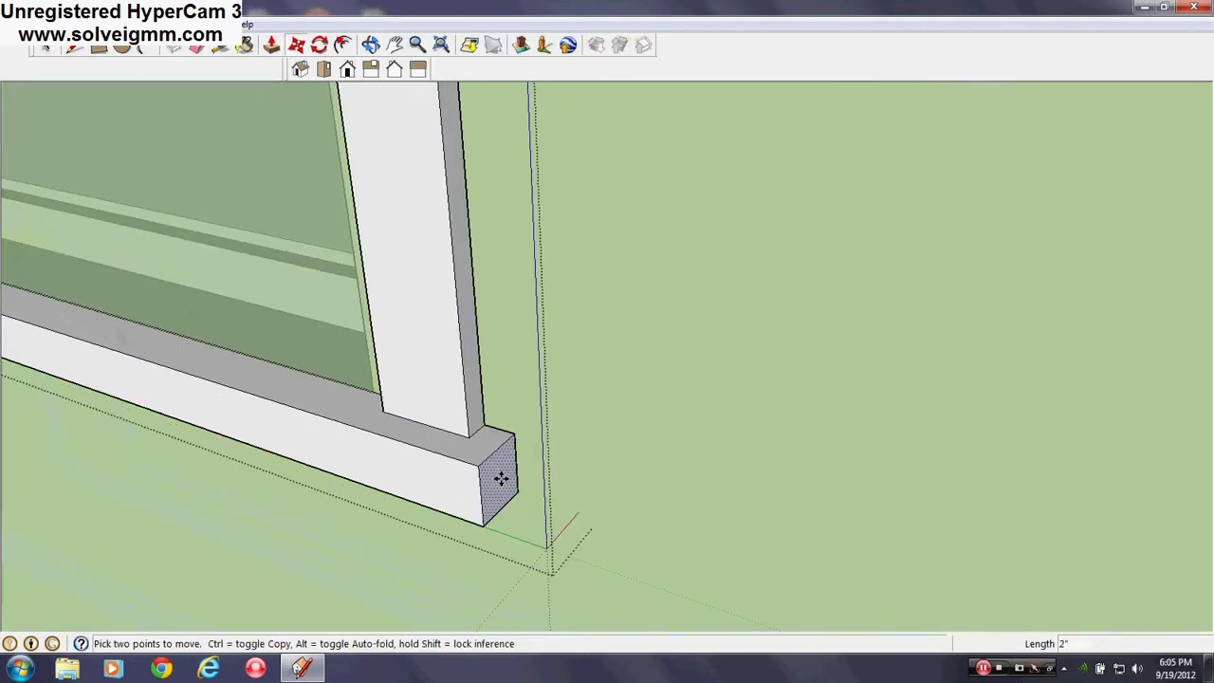
{"action": "left_click", "coordinate": [501, 477]}
Erase the leftover panel edge beneath the rear side window's head trim and close the trim group
{"action": "scroll", "coordinate": [537, 485], "scroll_direction": "down", "scroll_amount": 5}
{"action": "middle_click_drag", "start_coordinate": [432, 482], "coordinate": [711, 439]}
{"action": "scroll", "coordinate": [707, 442], "scroll_direction": "down", "scroll_amount": 5}
{"action": "middle_click_drag", "start_coordinate": [656, 480], "coordinate": [401, 101]}
{"action": "scroll", "coordinate": [708, 139], "scroll_direction": "up", "scroll_amount": 6}
{"action": "scroll", "coordinate": [380, 96], "scroll_direction": "up", "scroll_amount": 5}
{"action": "left_click", "coordinate": [197, 47]}
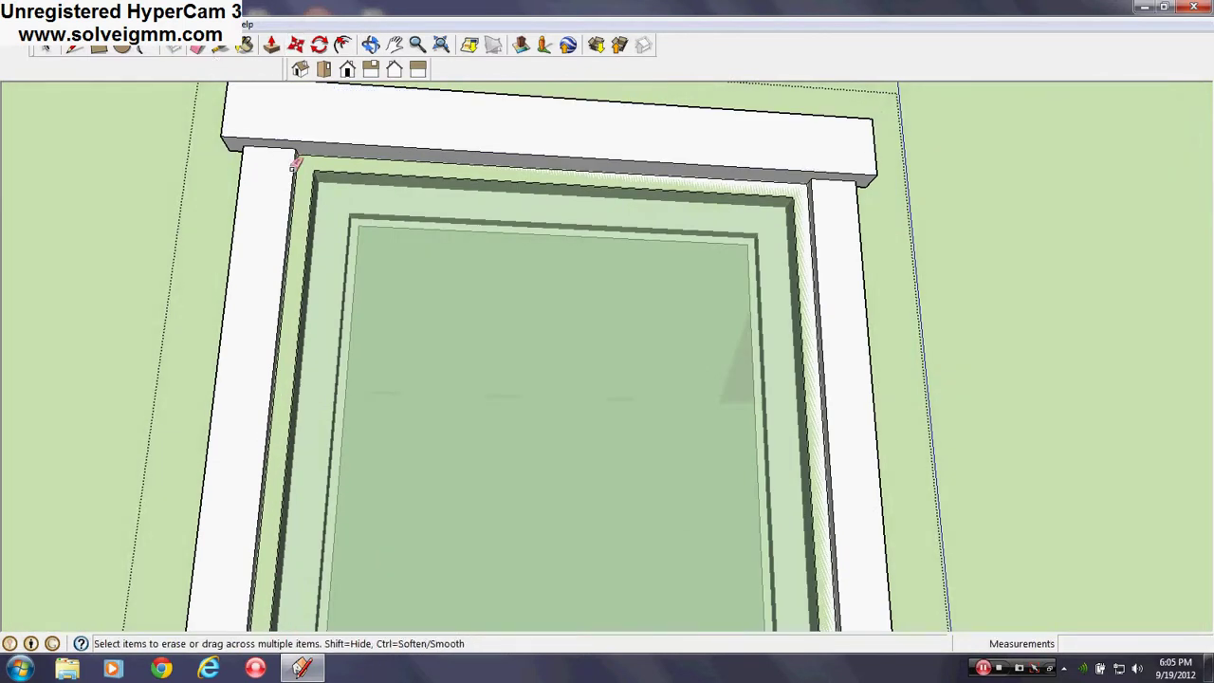
{"action": "left_click_drag", "start_coordinate": [319, 166], "coordinate": [784, 198]}
{"action": "scroll", "coordinate": [705, 206], "scroll_direction": "down", "scroll_amount": 6}
{"action": "mouse_move", "coordinate": [705, 206]}
{"action": "middle_mouse_down"}
{"action": "mouse_move", "coordinate": [689, 290]}
{"action": "mouse_move", "coordinate": [702, 353]}
{"action": "middle_mouse_up"}
{"action": "right_click", "coordinate": [149, 274]}
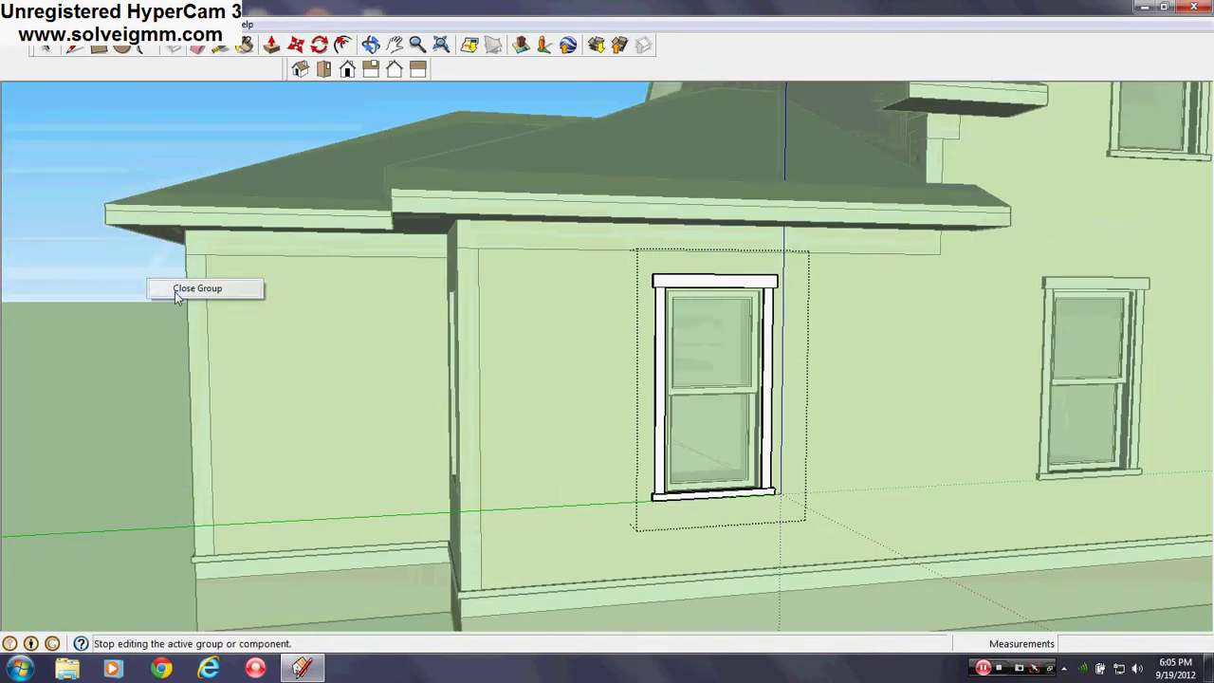
{"action": "left_click", "coordinate": [178, 297]}
Explode the rear side window's trim group
{"action": "scroll", "coordinate": [162, 295], "scroll_direction": "down", "scroll_amount": 4}
{"action": "scroll", "coordinate": [428, 371], "scroll_direction": "up", "scroll_amount": 6}
{"action": "middle_click_drag", "start_coordinate": [428, 371], "coordinate": [157, 510]}
{"action": "scroll", "coordinate": [523, 473], "scroll_direction": "down", "scroll_amount": 4}
{"action": "scroll", "coordinate": [520, 474], "scroll_direction": "up", "scroll_amount": 3}
{"action": "scroll", "coordinate": [332, 383], "scroll_direction": "up", "scroll_amount": 3}
{"action": "right_click", "coordinate": [332, 383]}
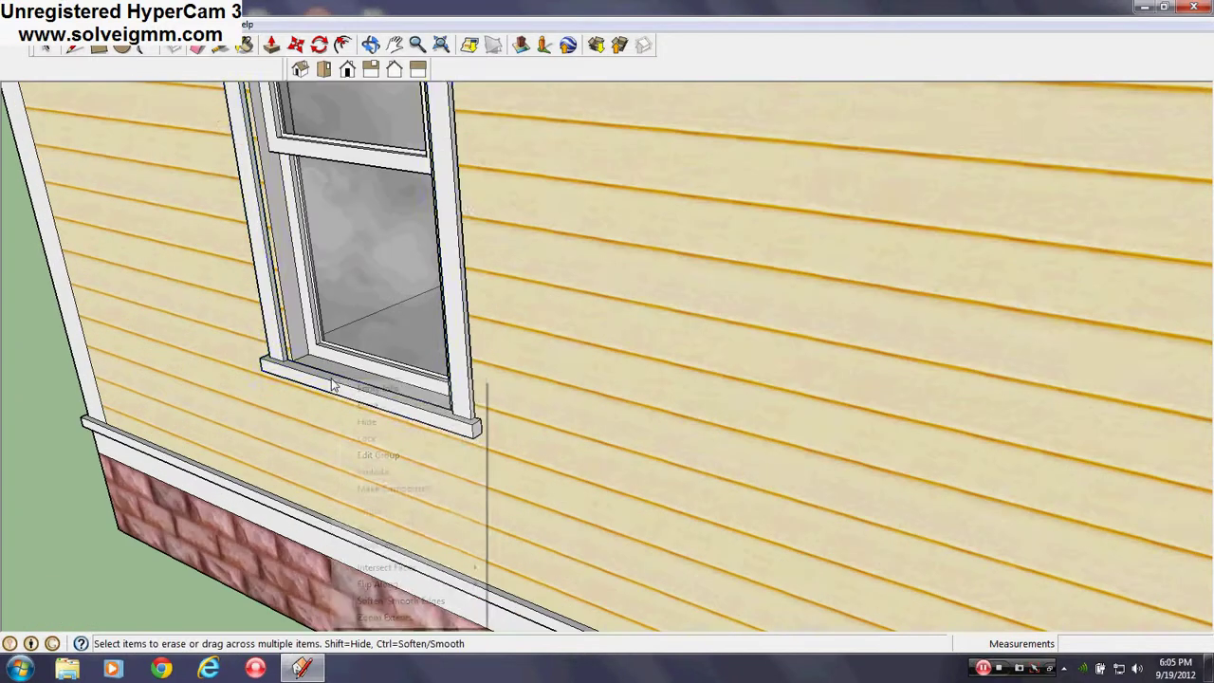
{"action": "left_click", "coordinate": [368, 473]}
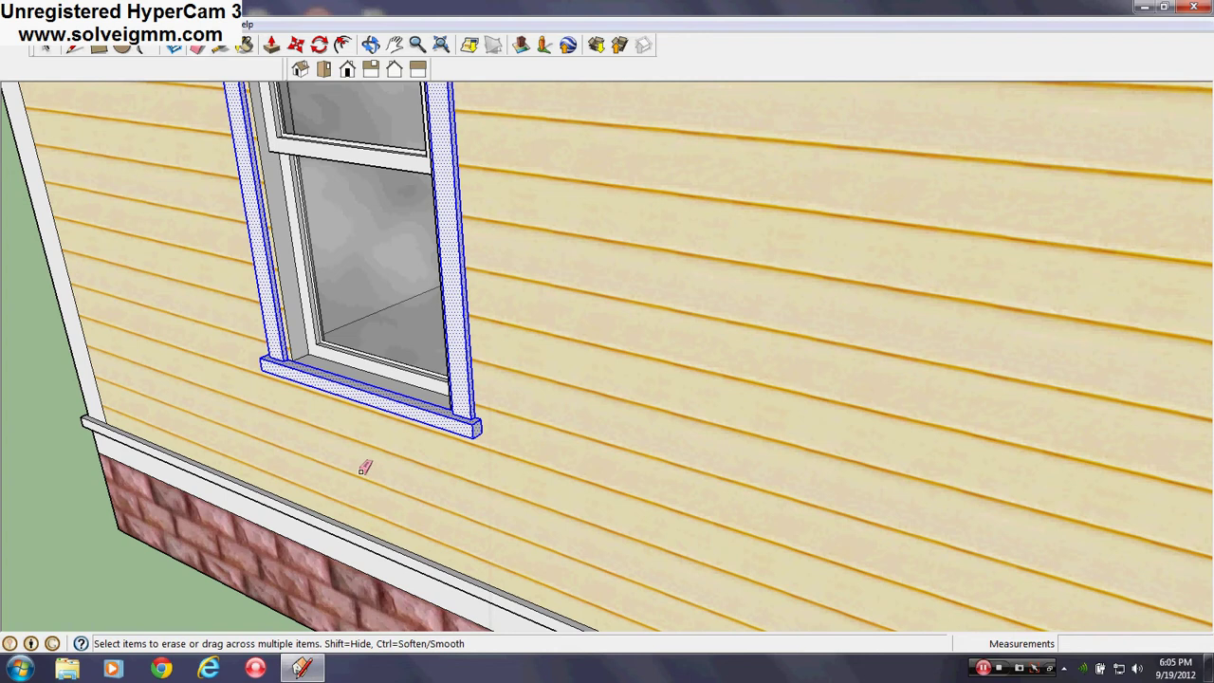
Erase the seam edge behind the rear side window's sill, and erase the siding face covering the window opening
{"action": "scroll", "coordinate": [294, 371], "scroll_direction": "up", "scroll_amount": 3}
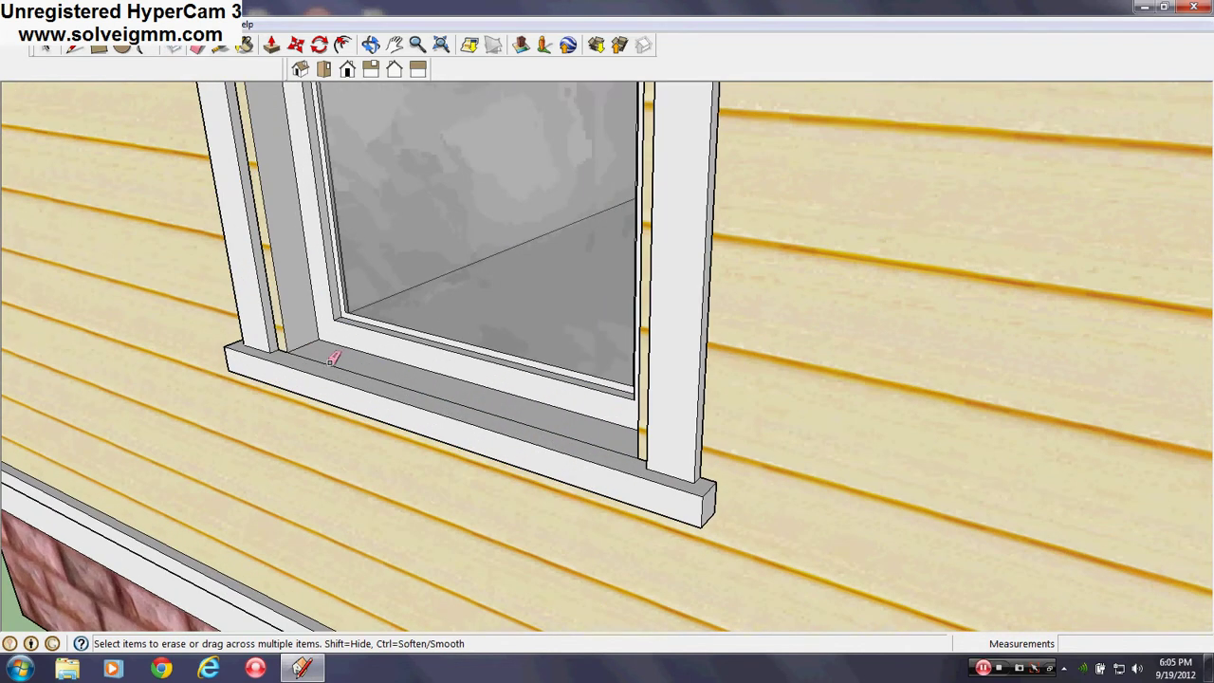
{"action": "left_click", "coordinate": [330, 366]}
{"action": "scroll", "coordinate": [271, 529], "scroll_direction": "down", "scroll_amount": 4}
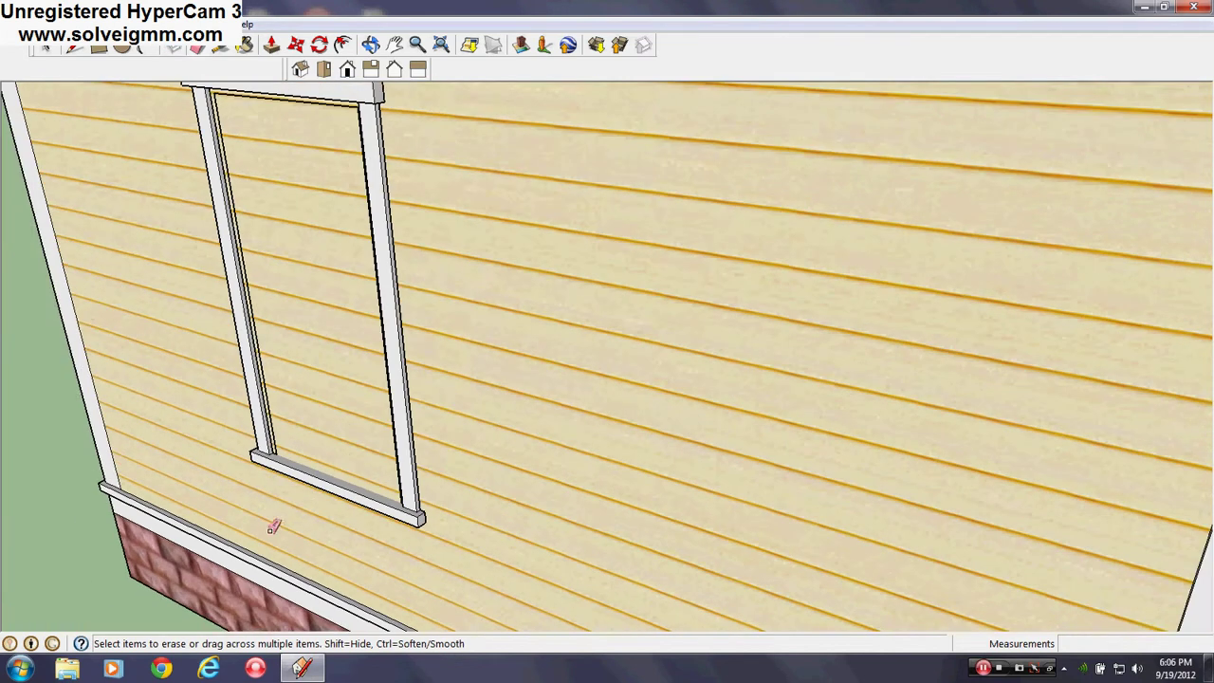
{"action": "right_click", "coordinate": [316, 437]}
{"action": "left_click", "coordinate": [24, 389]}
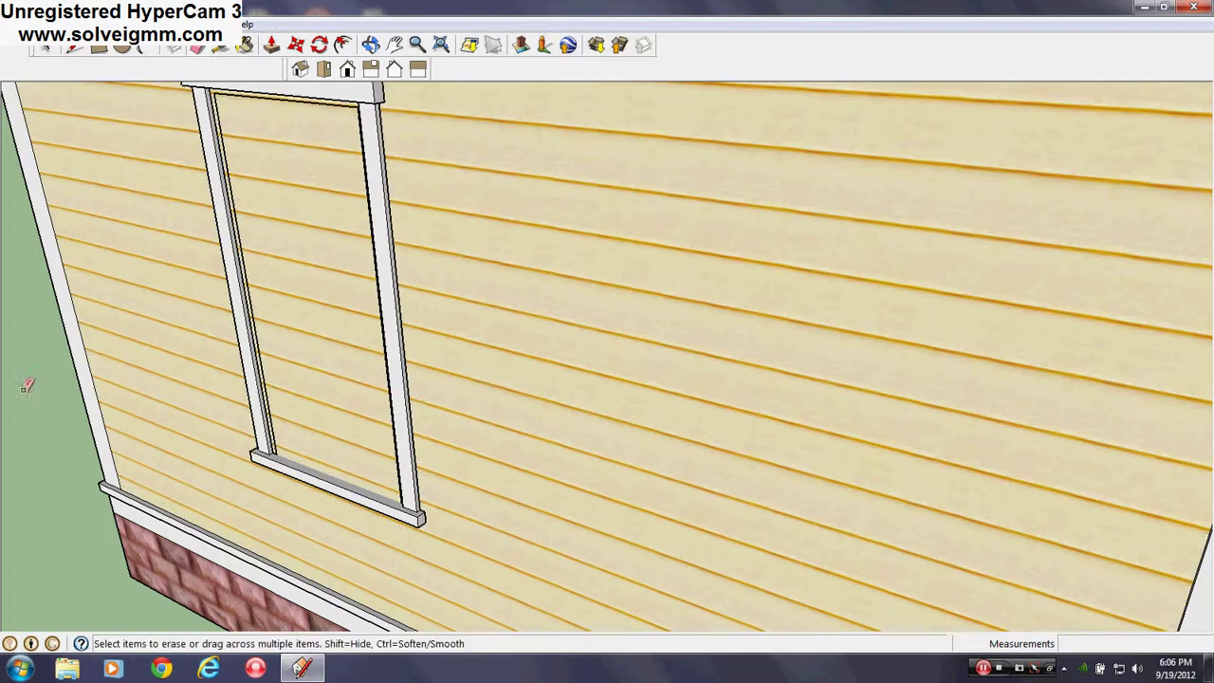
{"action": "left_click", "coordinate": [76, 47]}
{"action": "scroll", "coordinate": [370, 515], "scroll_direction": "up", "scroll_amount": 3}
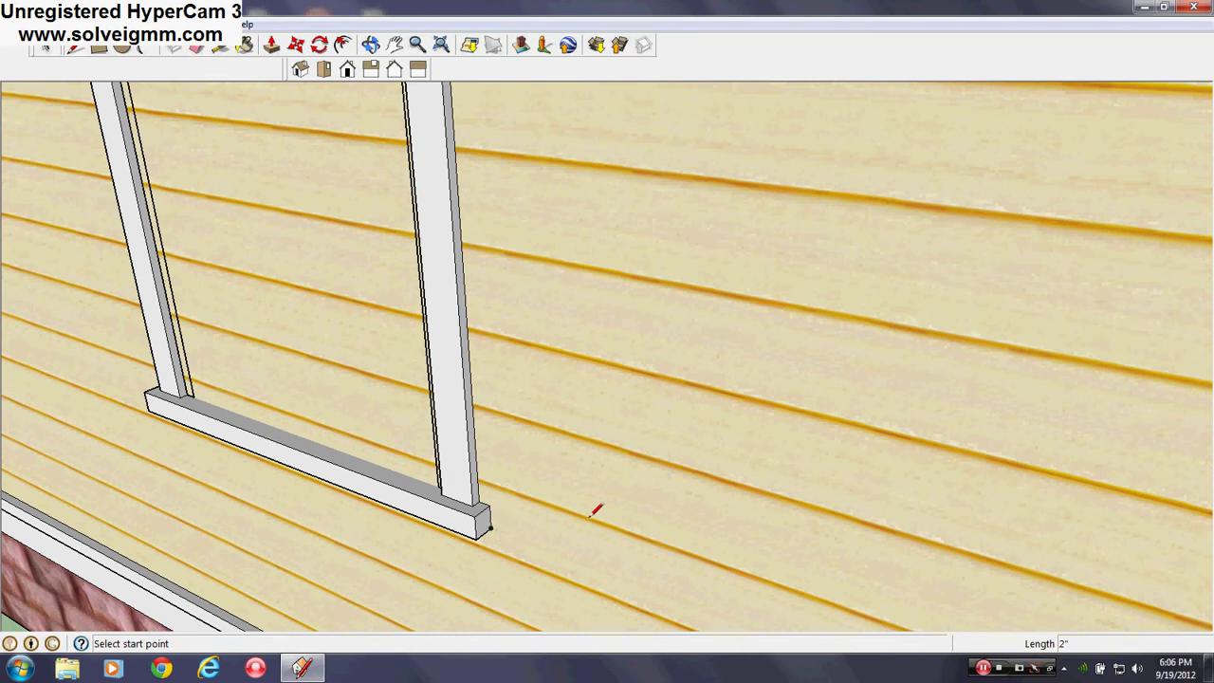
{"action": "scroll", "coordinate": [596, 510], "scroll_direction": "down", "scroll_amount": 3}
{"action": "right_click", "coordinate": [293, 361]}
{"action": "left_click", "coordinate": [322, 389]}
Close the gap beside the rear side window's left jamb with a 1" line at the sill, and paint it Color_001
{"action": "scroll", "coordinate": [28, 358], "scroll_direction": "up", "scroll_amount": 4}
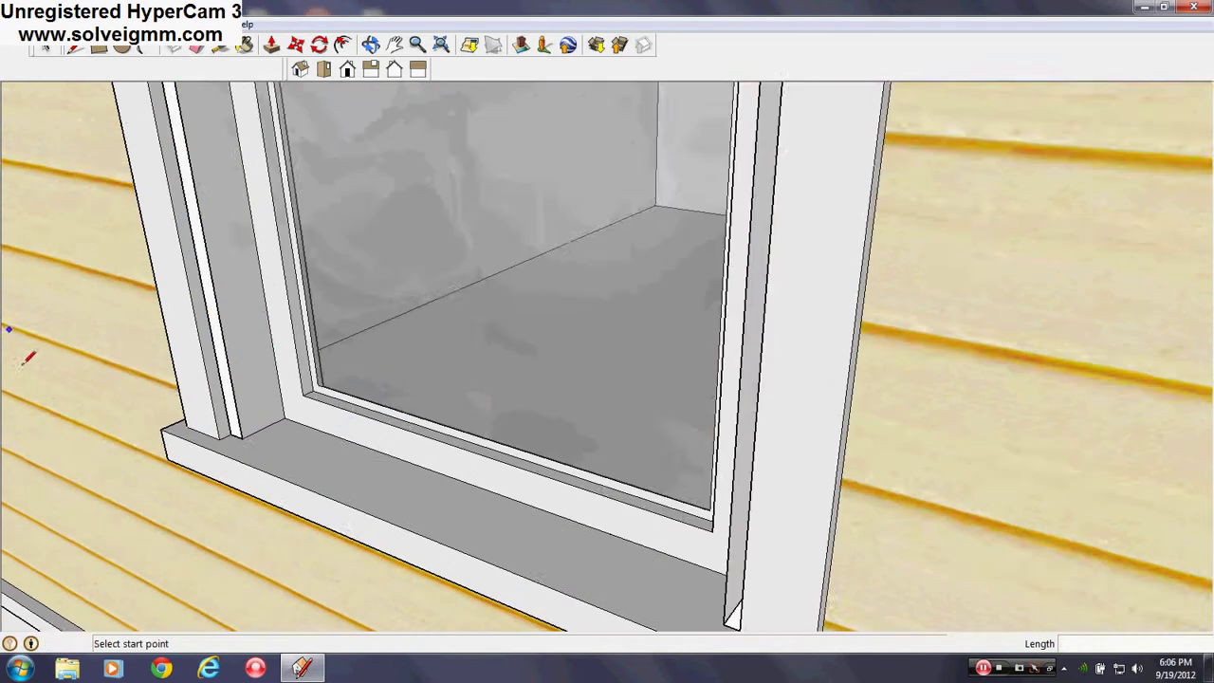
{"action": "scroll", "coordinate": [251, 434], "scroll_direction": "up", "scroll_amount": 2}
{"action": "left_click", "coordinate": [282, 452]}
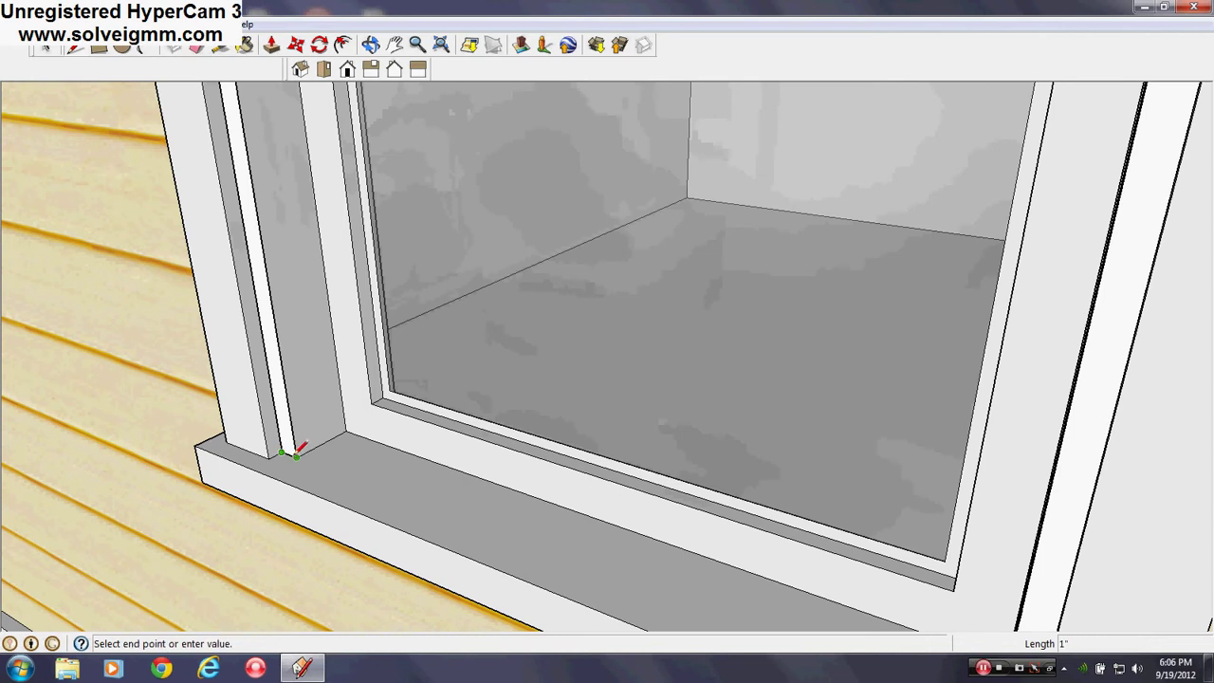
{"action": "left_click", "coordinate": [296, 457]}
{"action": "left_click", "coordinate": [243, 46]}
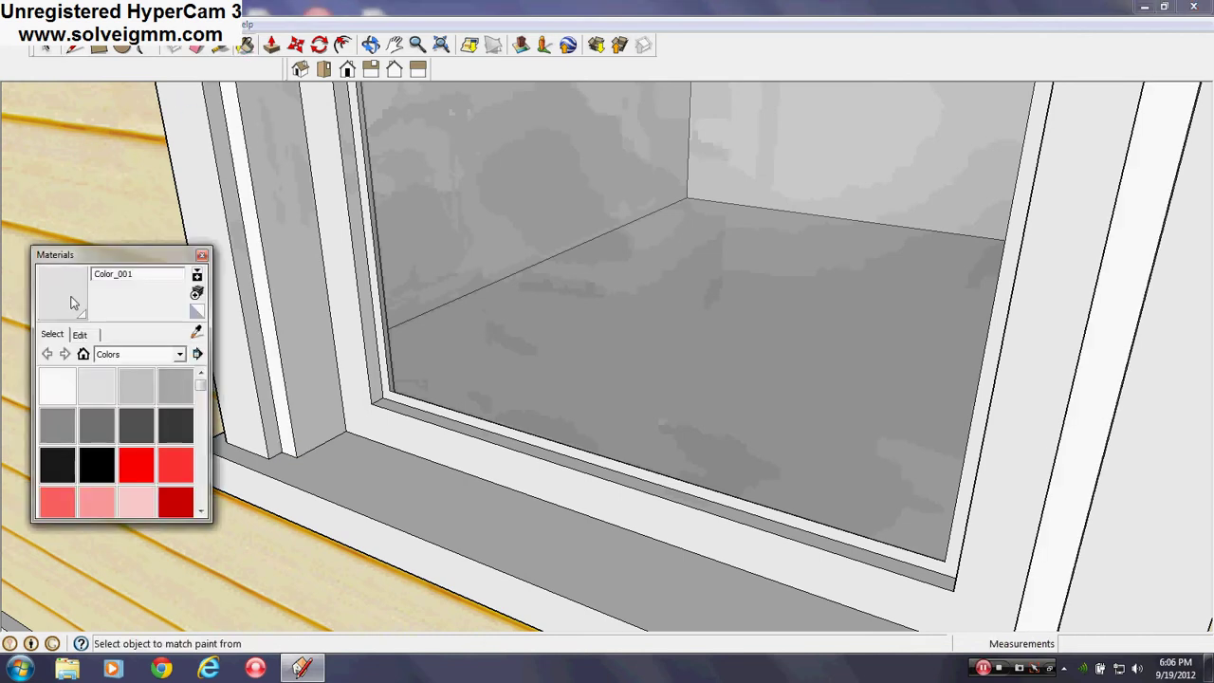
{"action": "scroll", "coordinate": [306, 423], "scroll_direction": "down", "scroll_amount": 10}
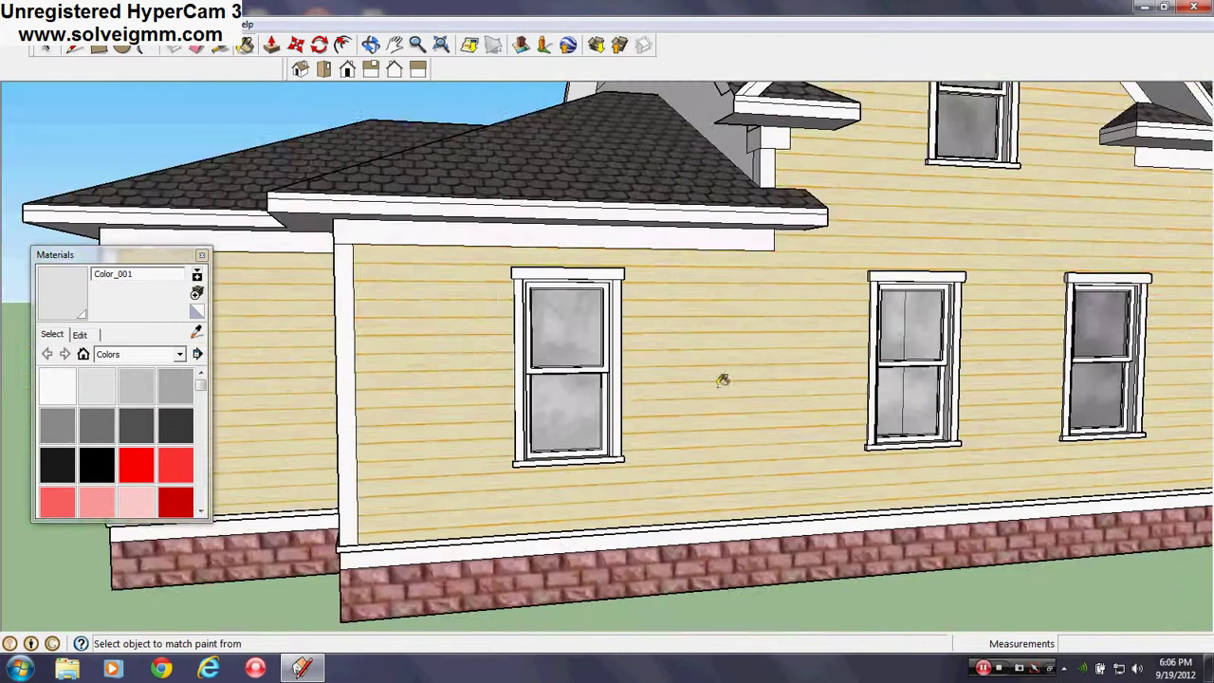
{"action": "scroll", "coordinate": [664, 423], "scroll_direction": "down", "scroll_amount": 4}
{"action": "mouse_move", "coordinate": [618, 464]}
{"action": "middle_mouse_down"}
{"action": "mouse_move", "coordinate": [354, 408]}
{"action": "mouse_move", "coordinate": [376, 461]}
{"action": "middle_mouse_up"}
{"action": "scroll", "coordinate": [377, 461], "scroll_direction": "down", "scroll_amount": 3}
{"action": "left_click", "coordinate": [201, 254]}
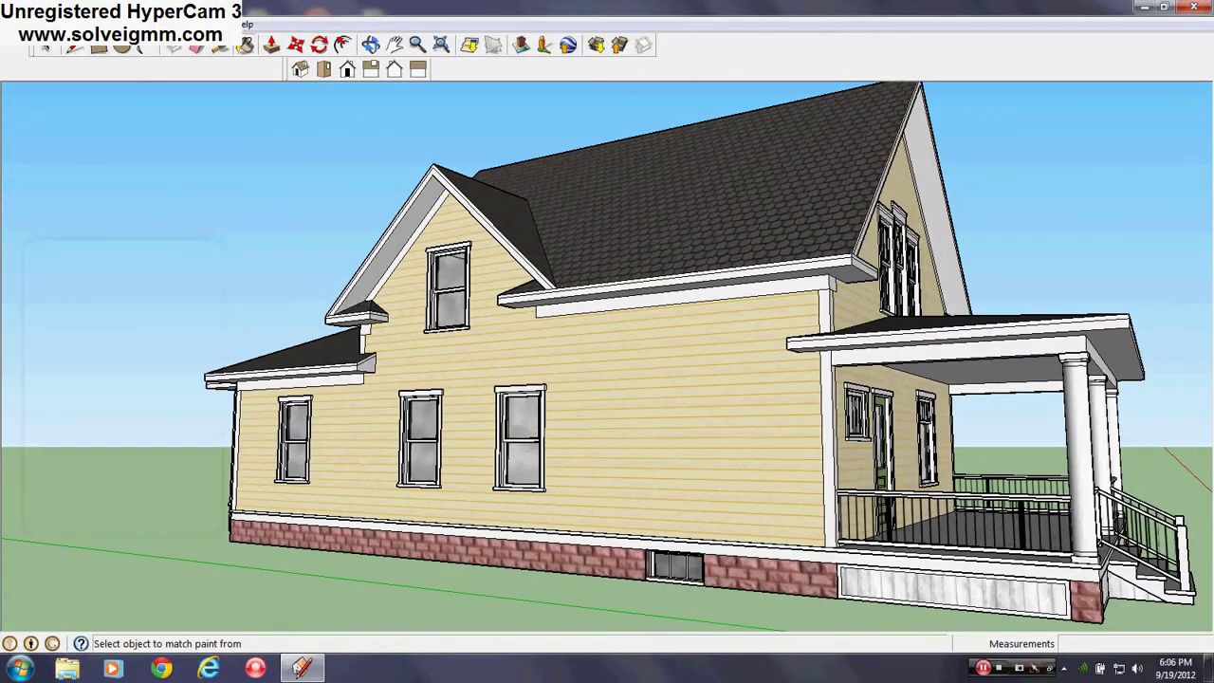
Examine the house's side wall windows and front porch from around the porch corner
{"action": "middle_click_drag", "start_coordinate": [447, 398], "coordinate": [43, 497]}
{"action": "mouse_move", "coordinate": [177, 453]}
{"action": "middle_mouse_down"}
{"action": "mouse_move", "coordinate": [799, 502]}
{"action": "mouse_move", "coordinate": [607, 388]}
{"action": "mouse_move", "coordinate": [401, 480]}
{"action": "mouse_move", "coordinate": [468, 478]}
{"action": "mouse_move", "coordinate": [480, 466]}
{"action": "mouse_move", "coordinate": [576, 506]}
{"action": "mouse_move", "coordinate": [797, 438]}
{"action": "middle_mouse_up"}
{"action": "scroll", "coordinate": [863, 485], "scroll_direction": "down", "scroll_amount": 1}
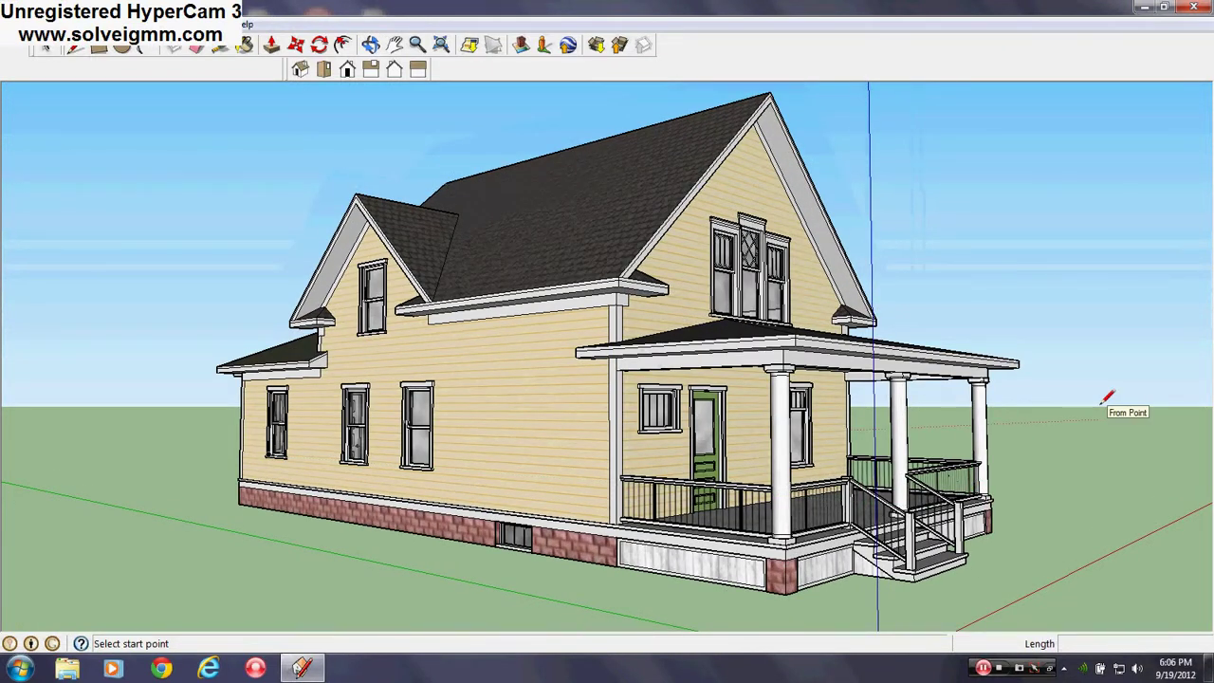
{"action": "scroll", "coordinate": [607, 412], "scroll_direction": "up", "scroll_amount": 1}
{"action": "middle_click_drag", "start_coordinate": [607, 412], "coordinate": [626, 411]}
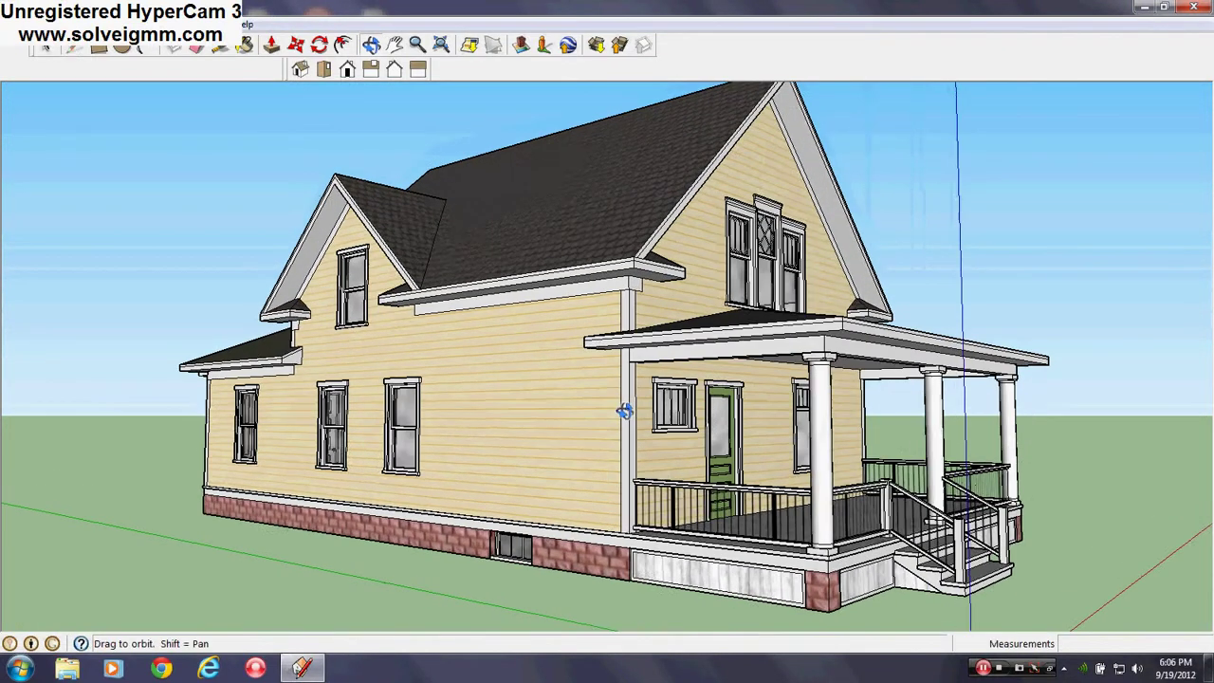
{"action": "scroll", "coordinate": [628, 389], "scroll_direction": "down", "scroll_amount": 1}
{"action": "scroll", "coordinate": [632, 306], "scroll_direction": "up", "scroll_amount": 1}
{"action": "middle_click_drag", "start_coordinate": [632, 305], "coordinate": [630, 309]}
{"action": "scroll", "coordinate": [629, 306], "scroll_direction": "down", "scroll_amount": 1}
{"action": "scroll", "coordinate": [624, 297], "scroll_direction": "up", "scroll_amount": 1}
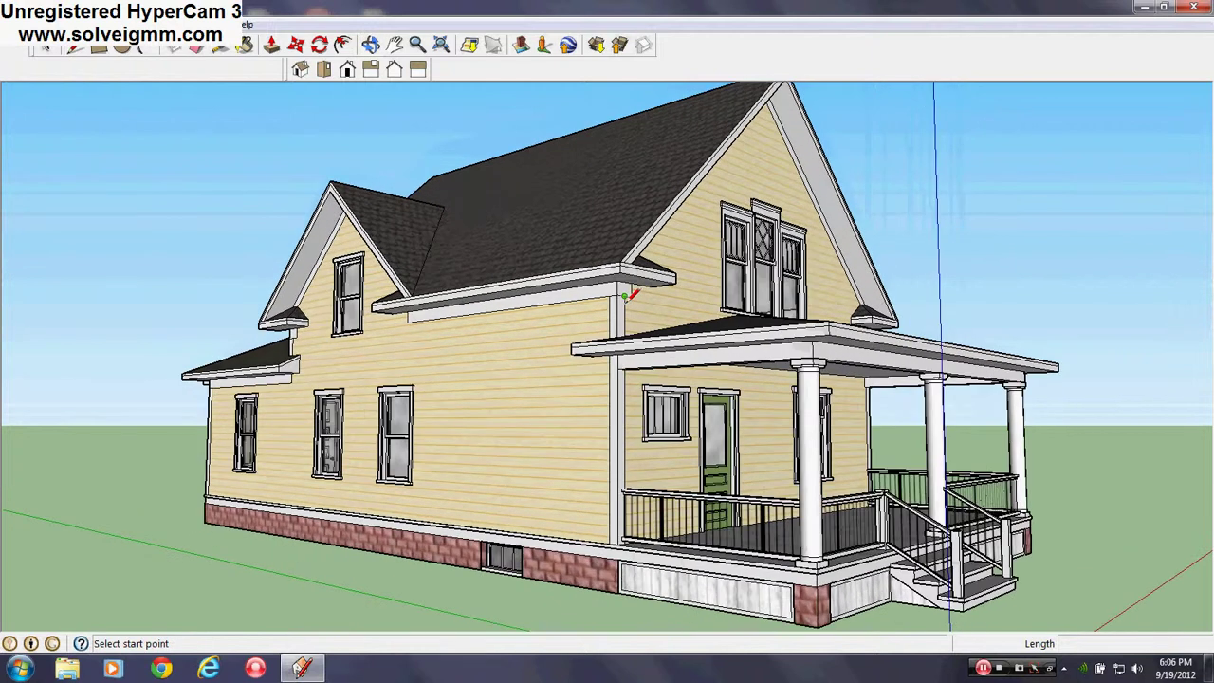